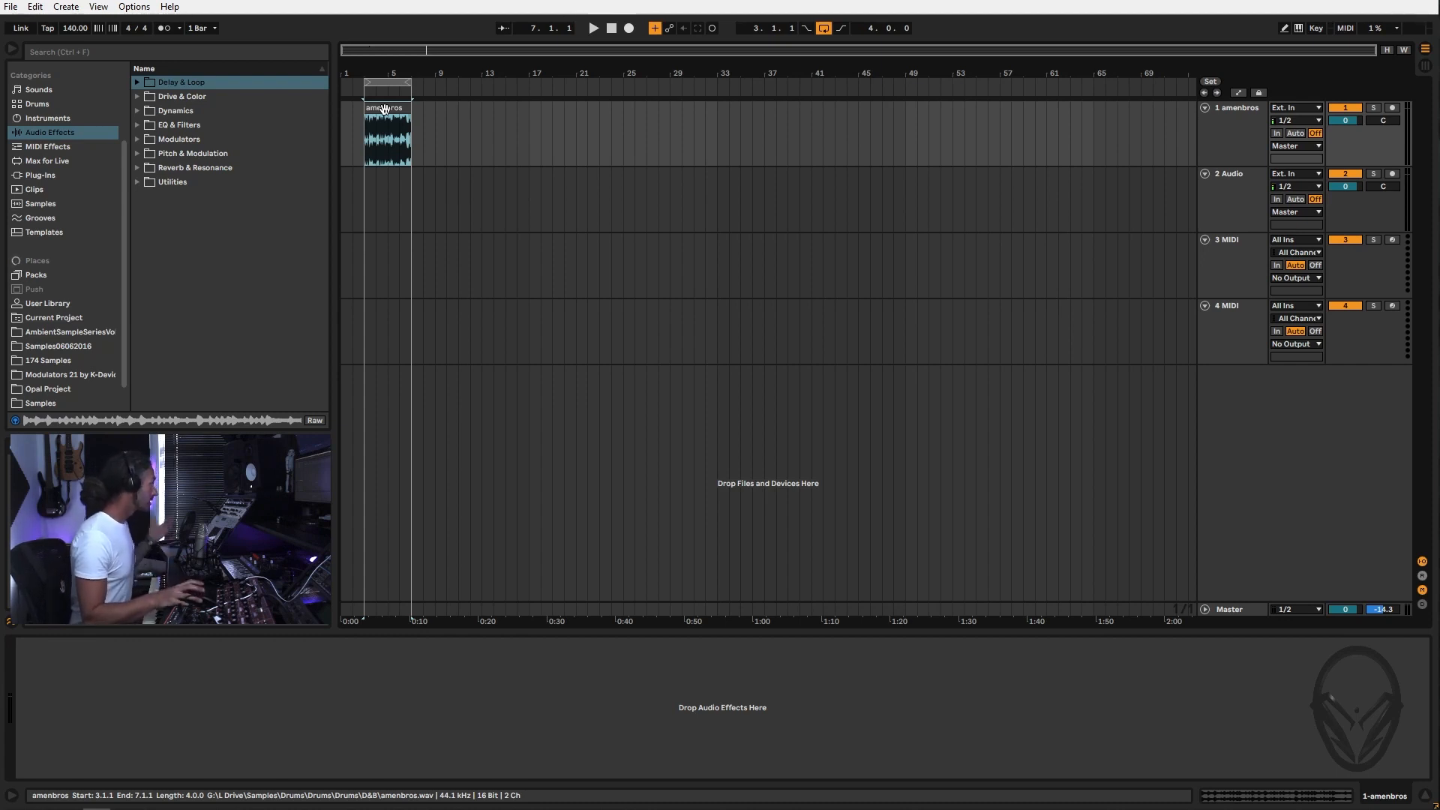
Play the looped amenbros clip and open its sample in the clip editor
key(space)
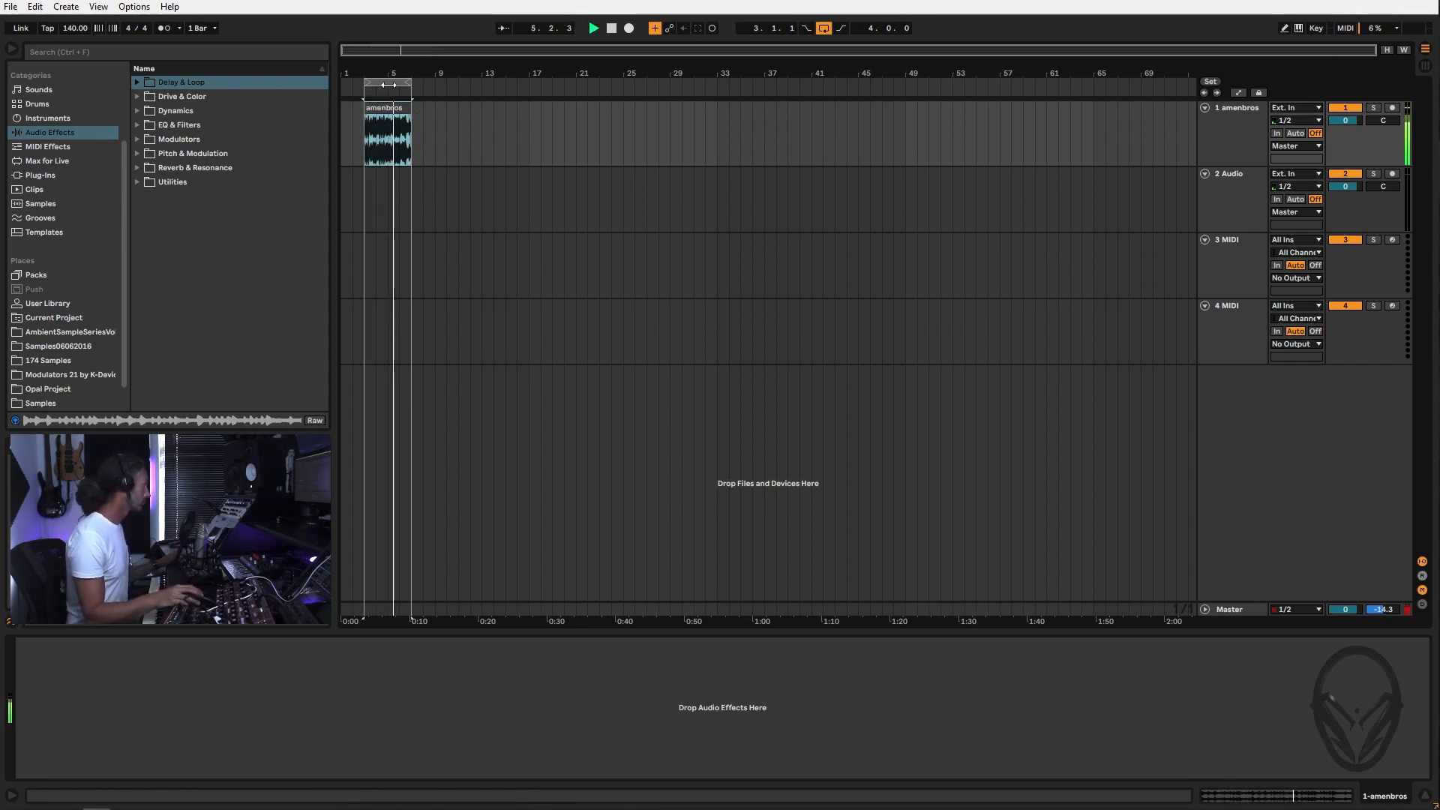
double_click(388, 107)
key(space)
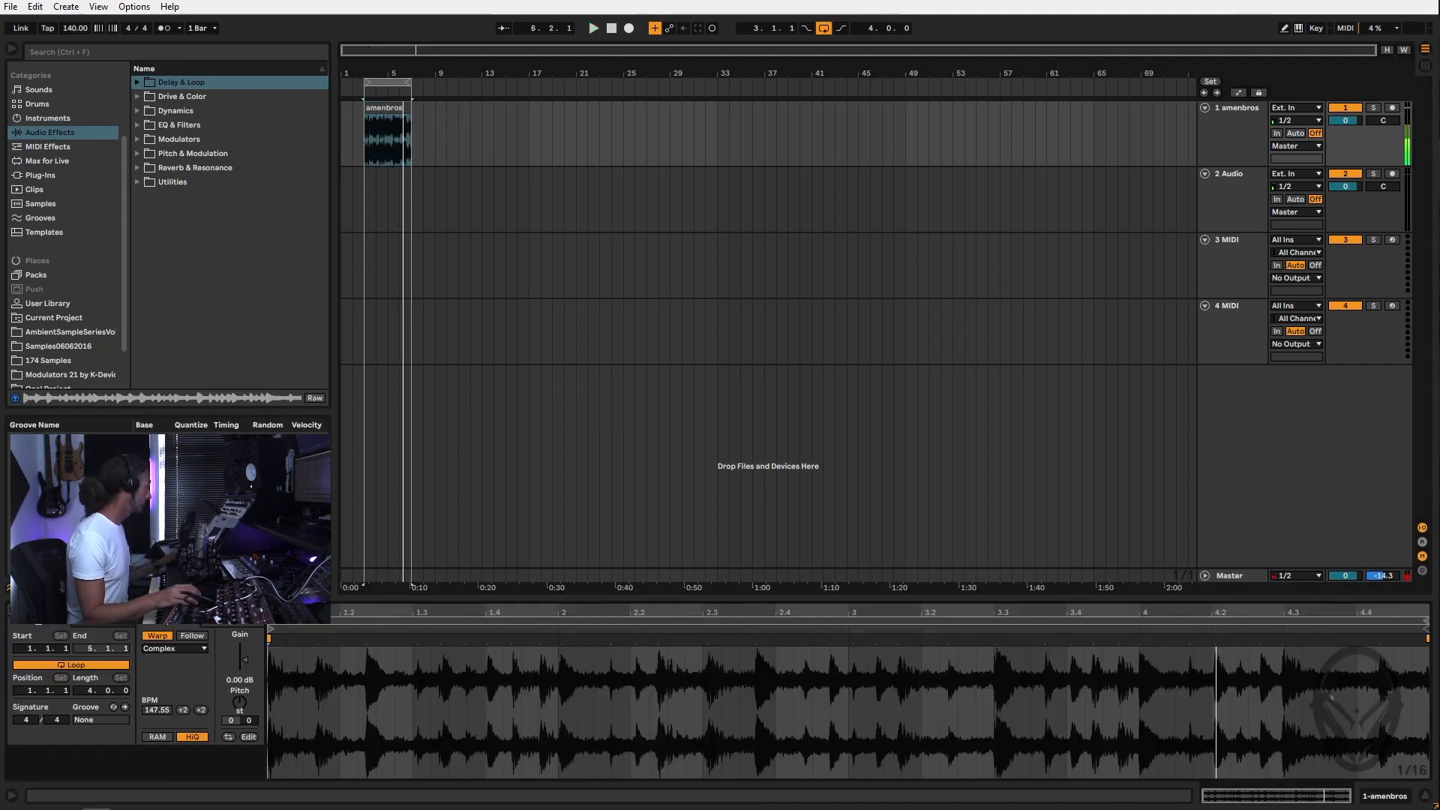
Turn off warping for the amenbros clip, audition it unwarped, and switch off the arrangement loop
click(157, 637)
key(space)
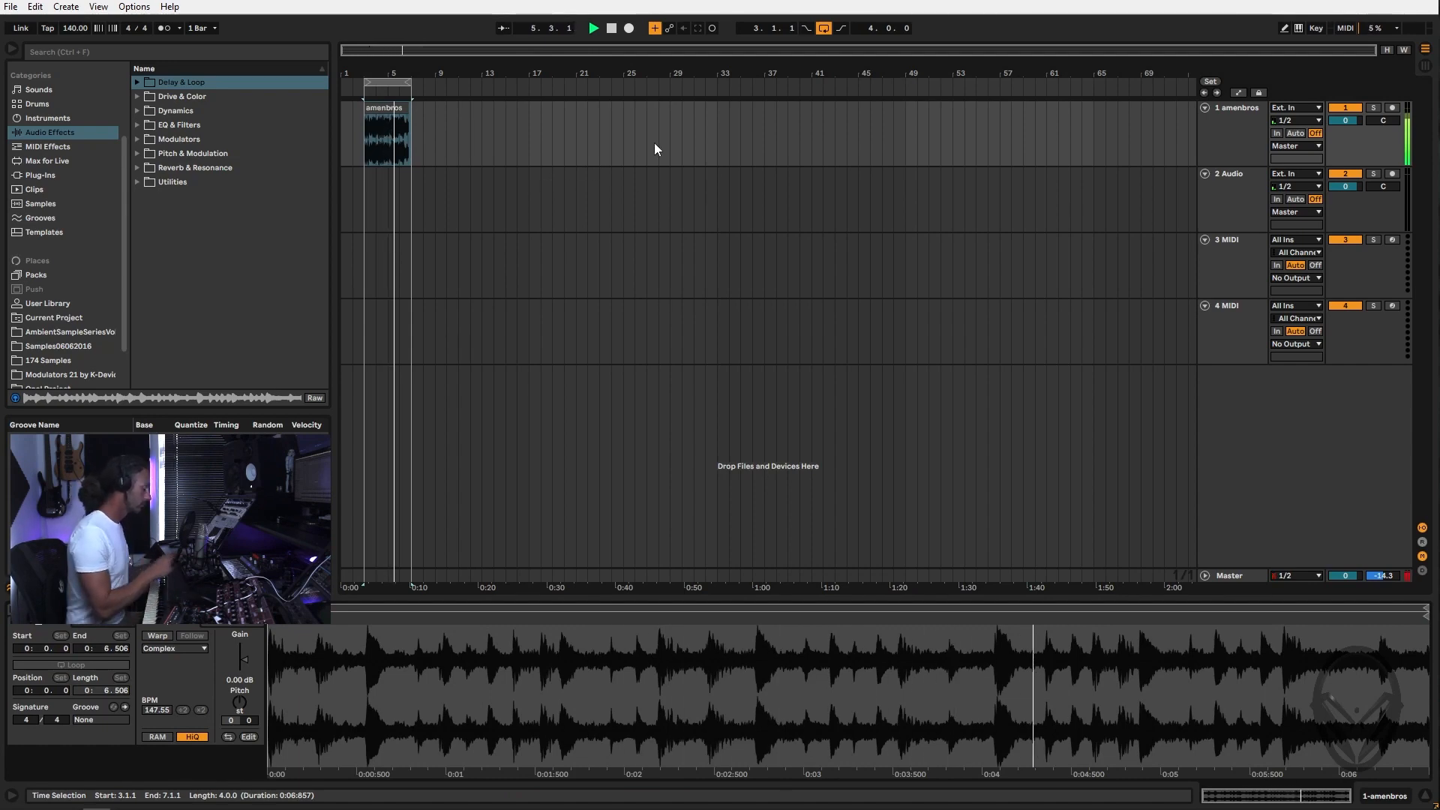
key(space)
key(ctrl+l)
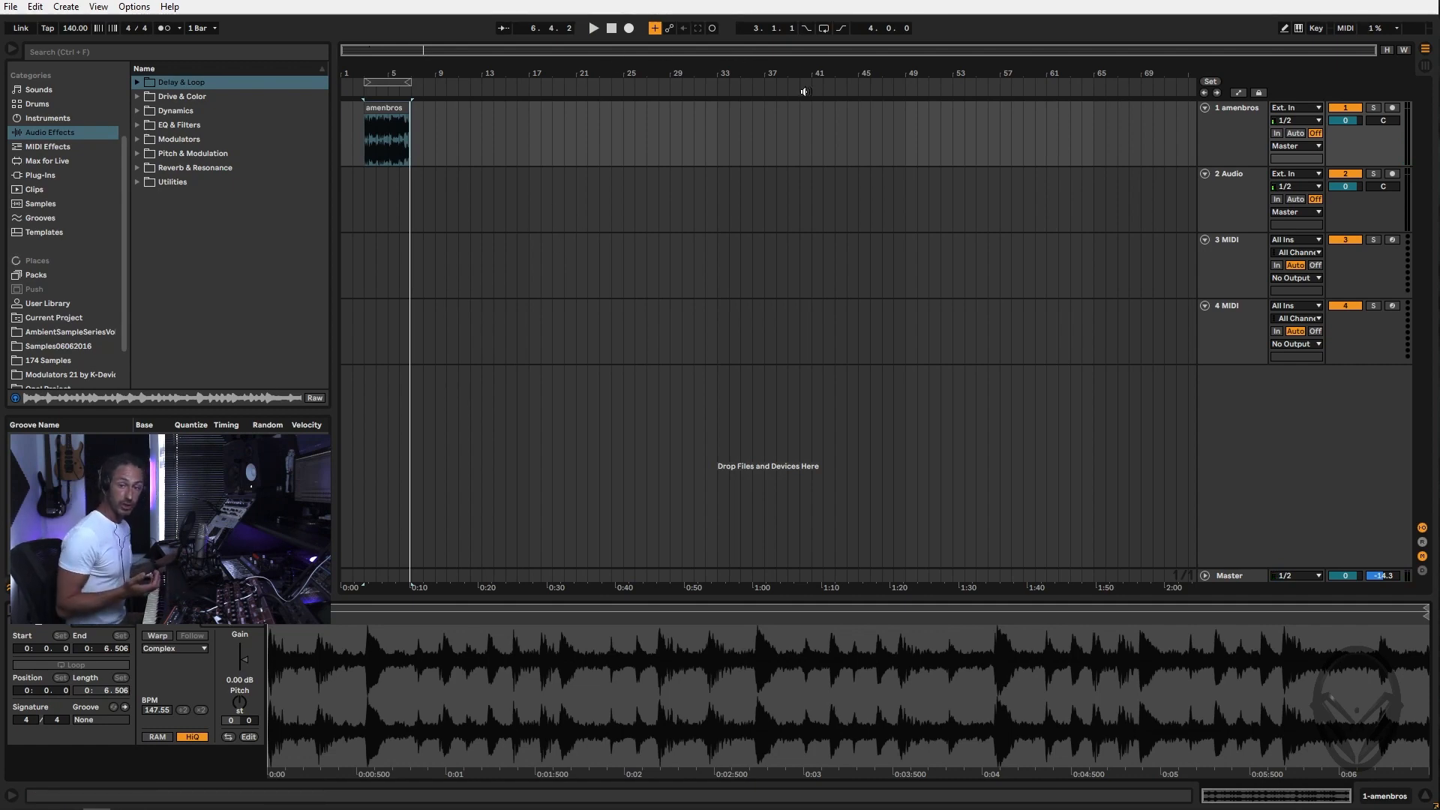
Set the project tempo to 174 BPM and turn warping back on for the amenbros clip
click(73, 31)
text(174)
key(Return)
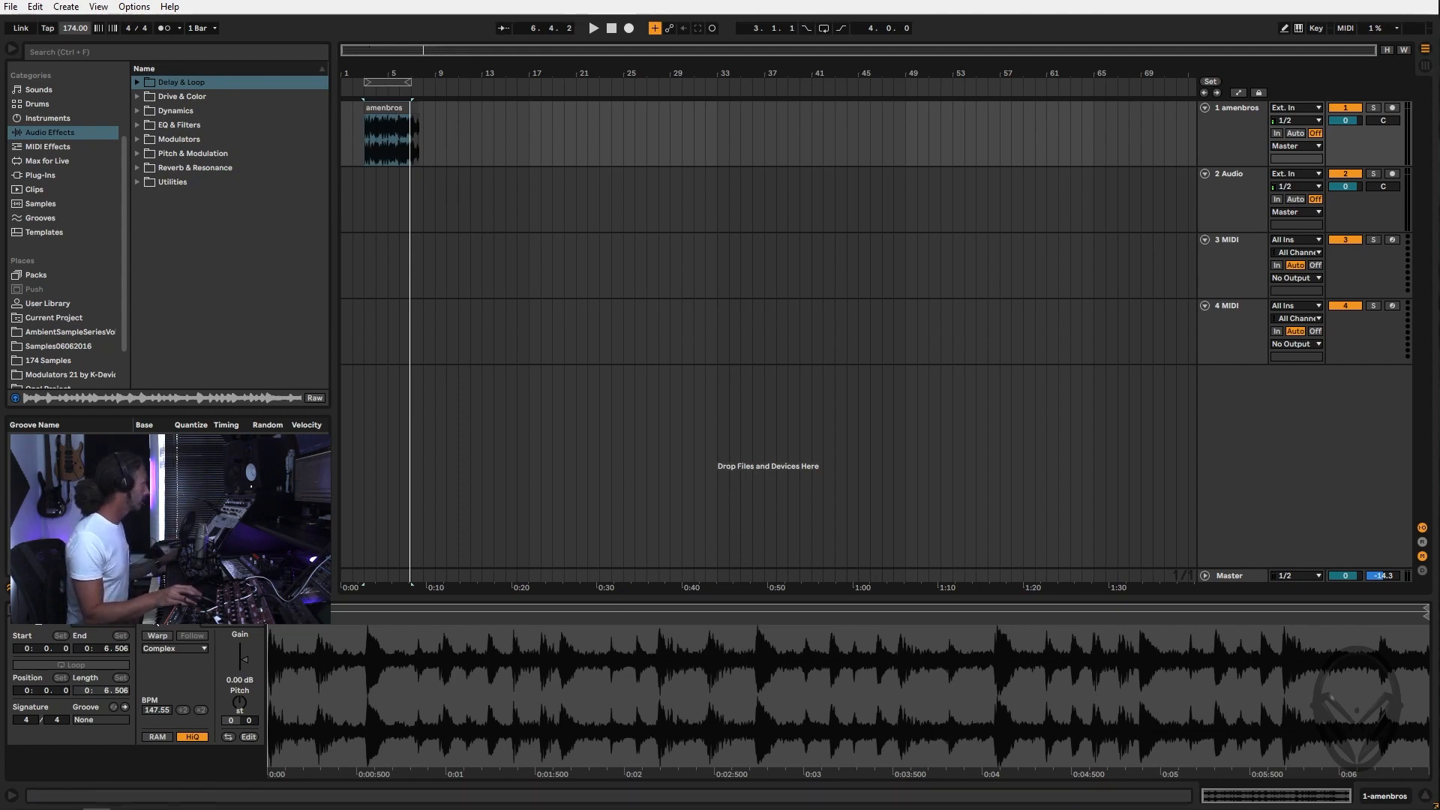
click(162, 635)
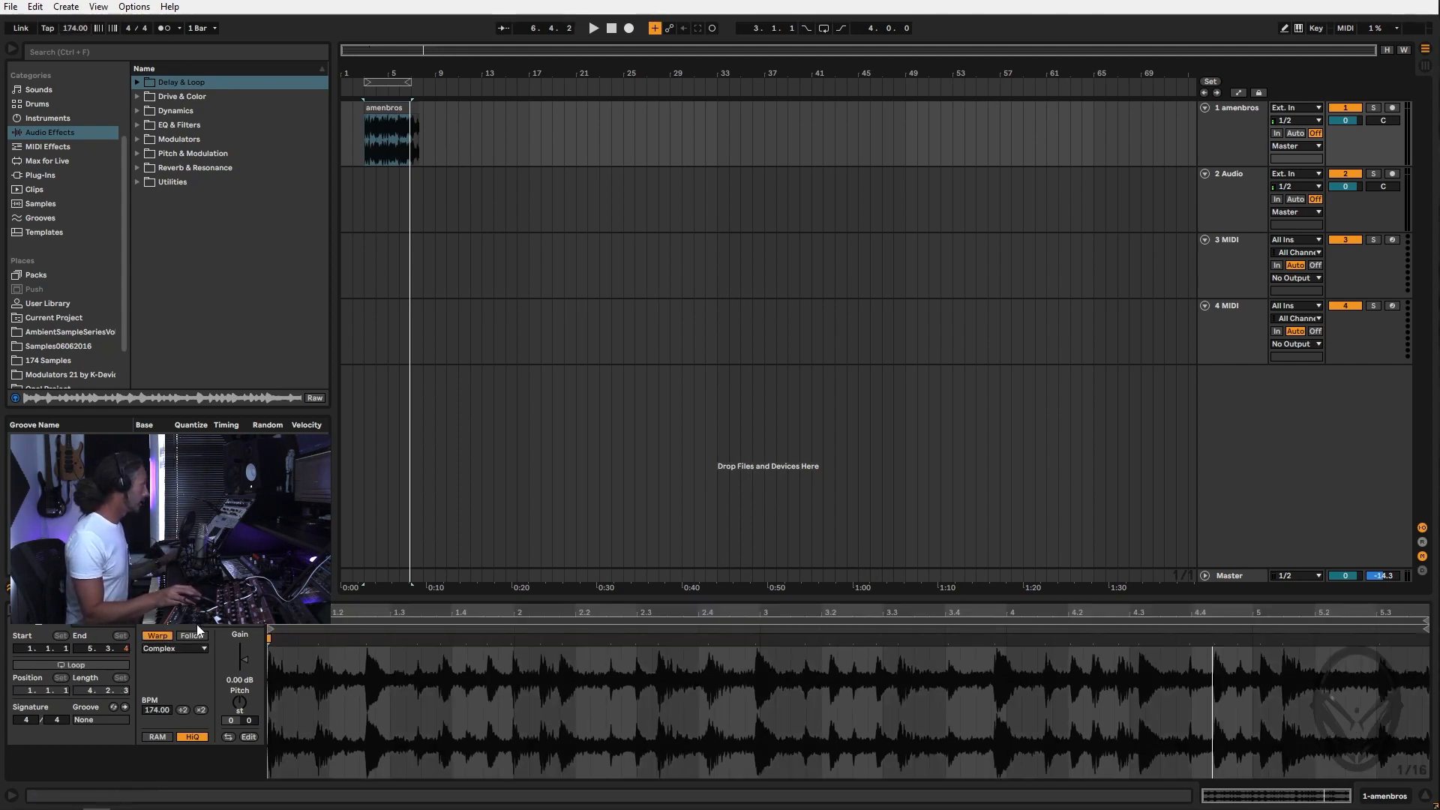
Audition the amenbros clip at the new tempo and quantize its sample to the grid
click(372, 120)
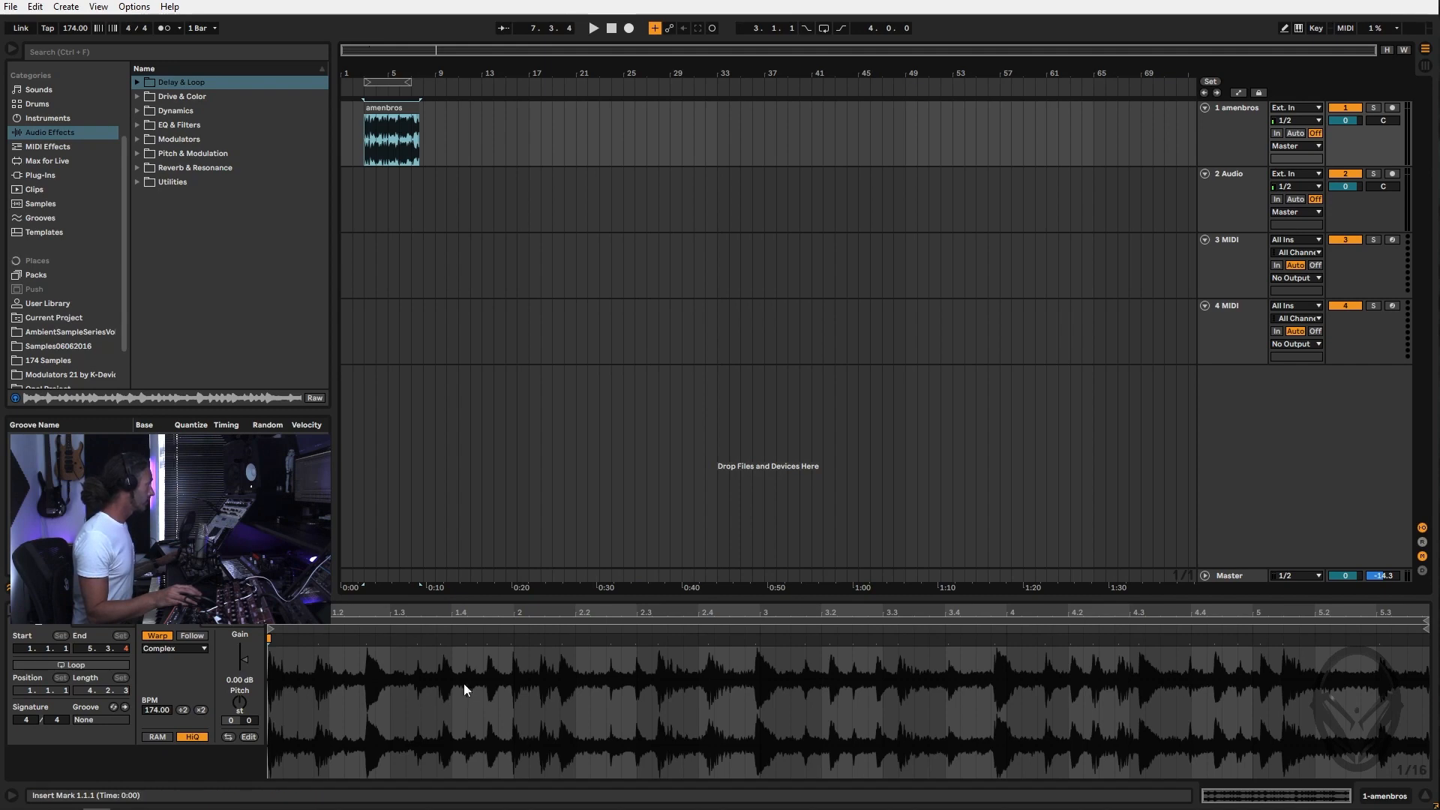
key(space)
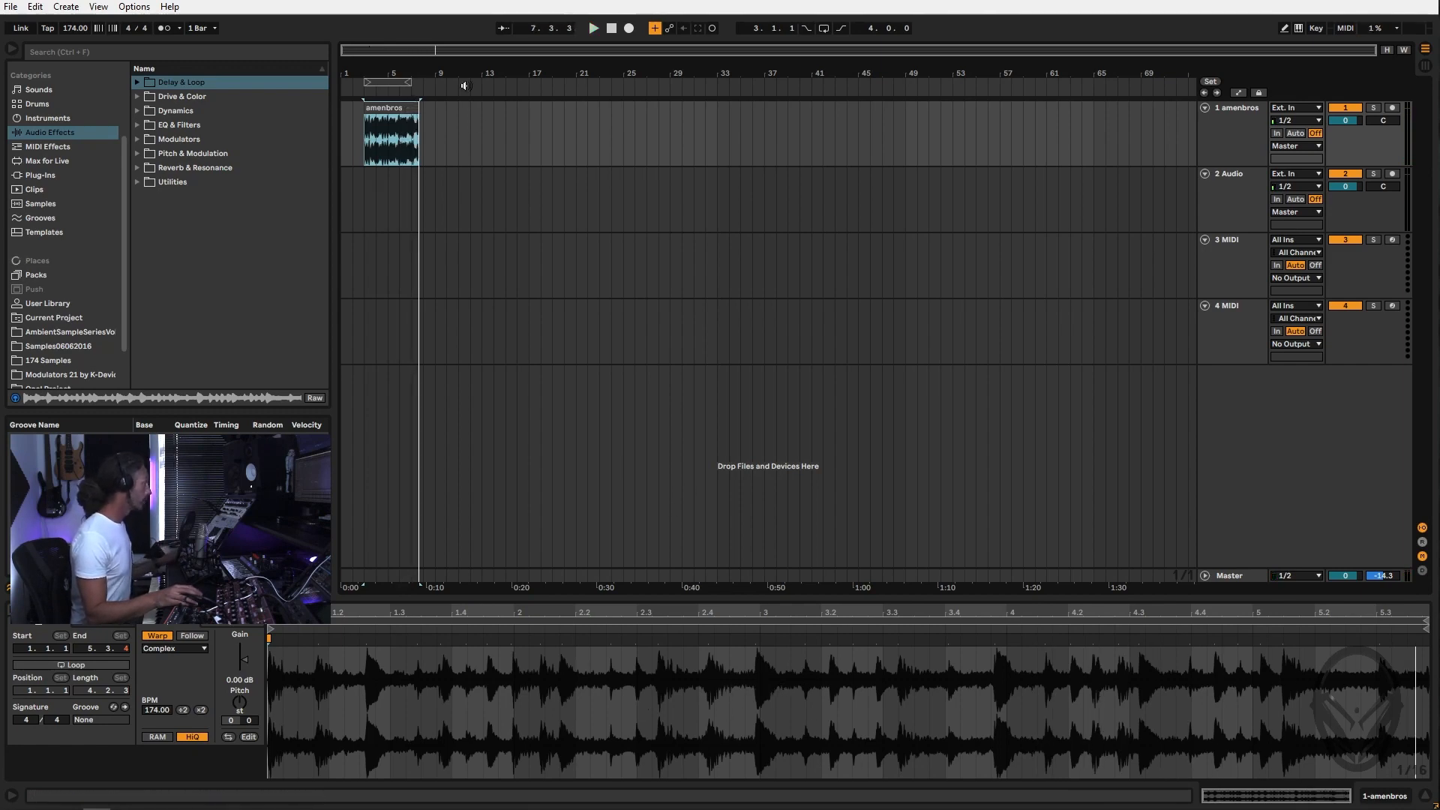
right_click(402, 107)
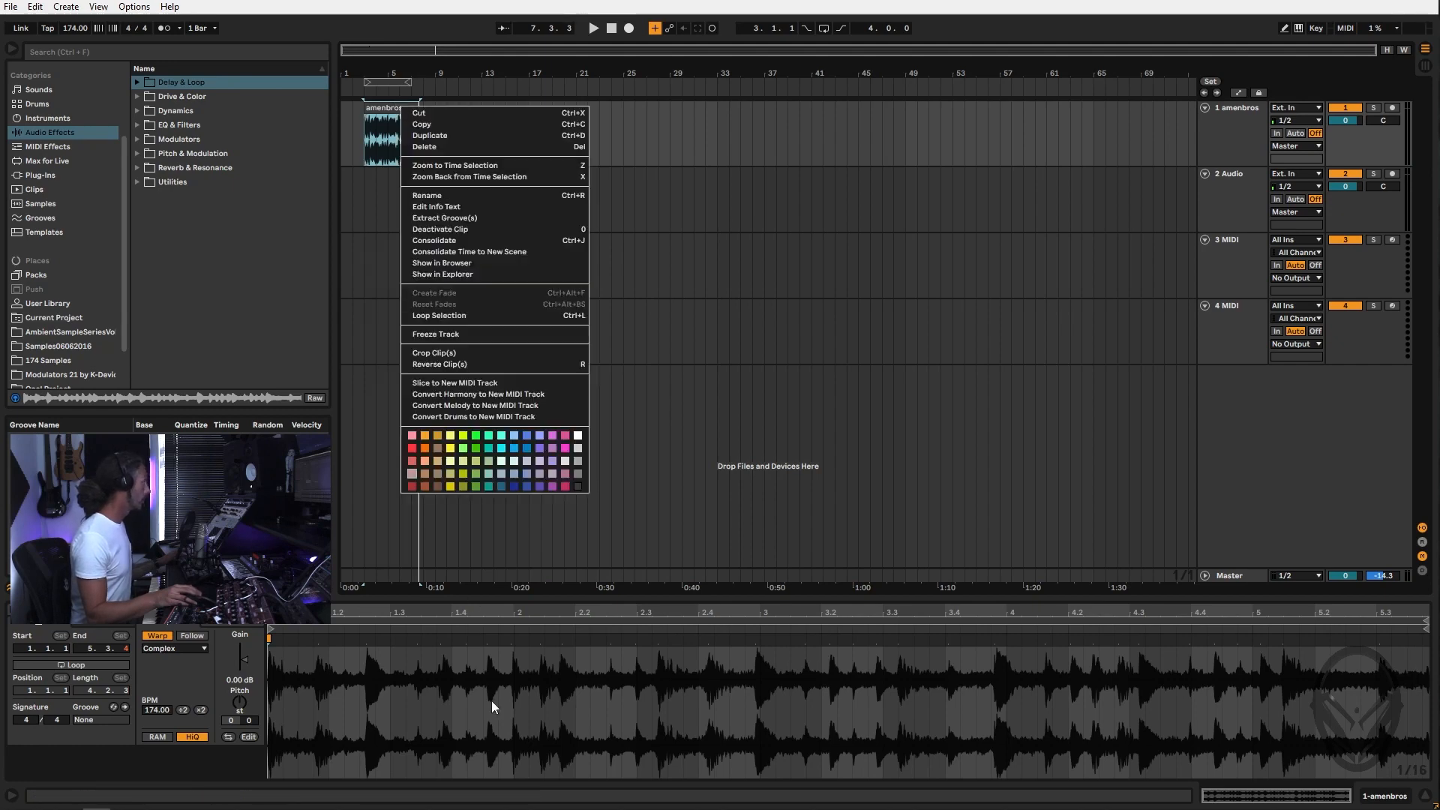
right_click(560, 690)
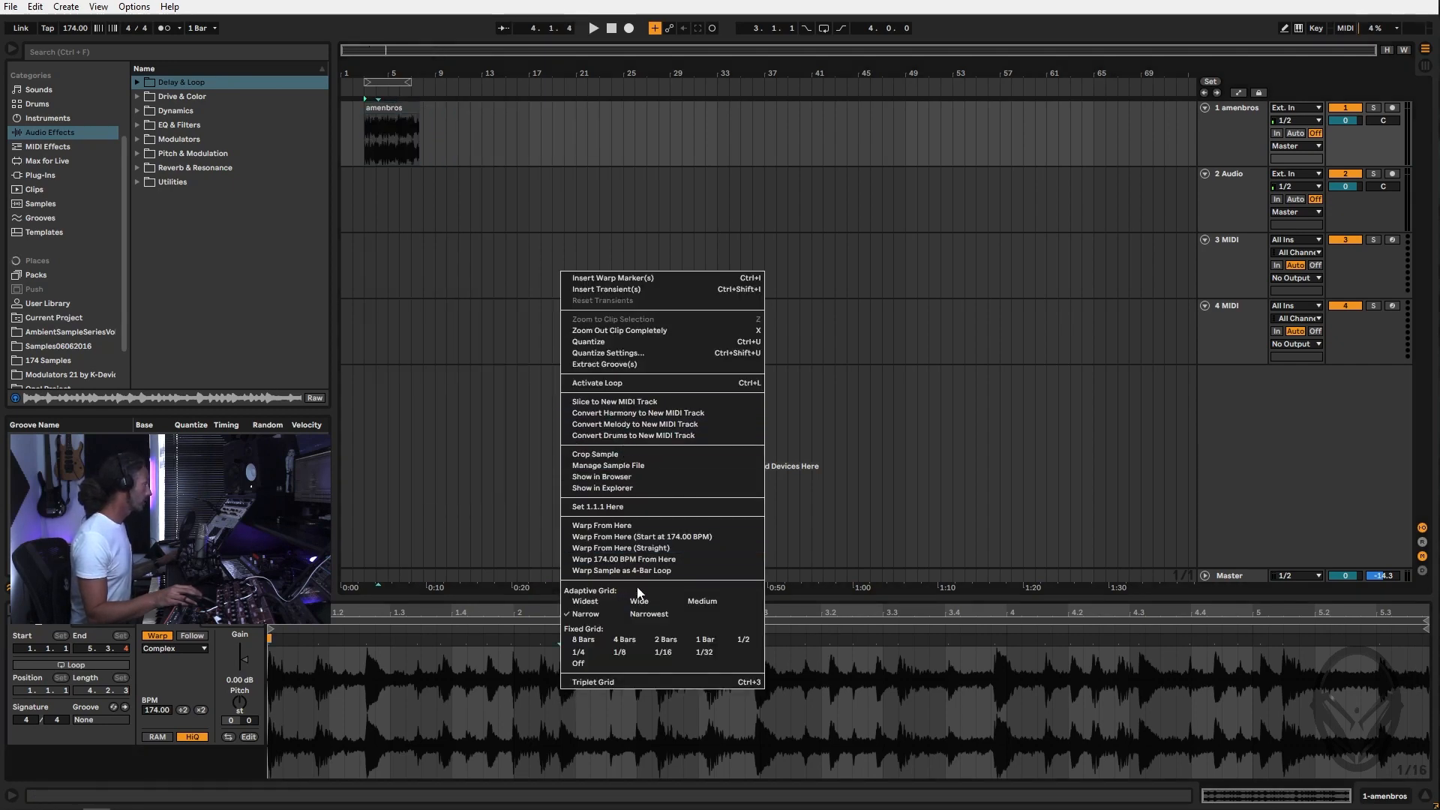
click(627, 342)
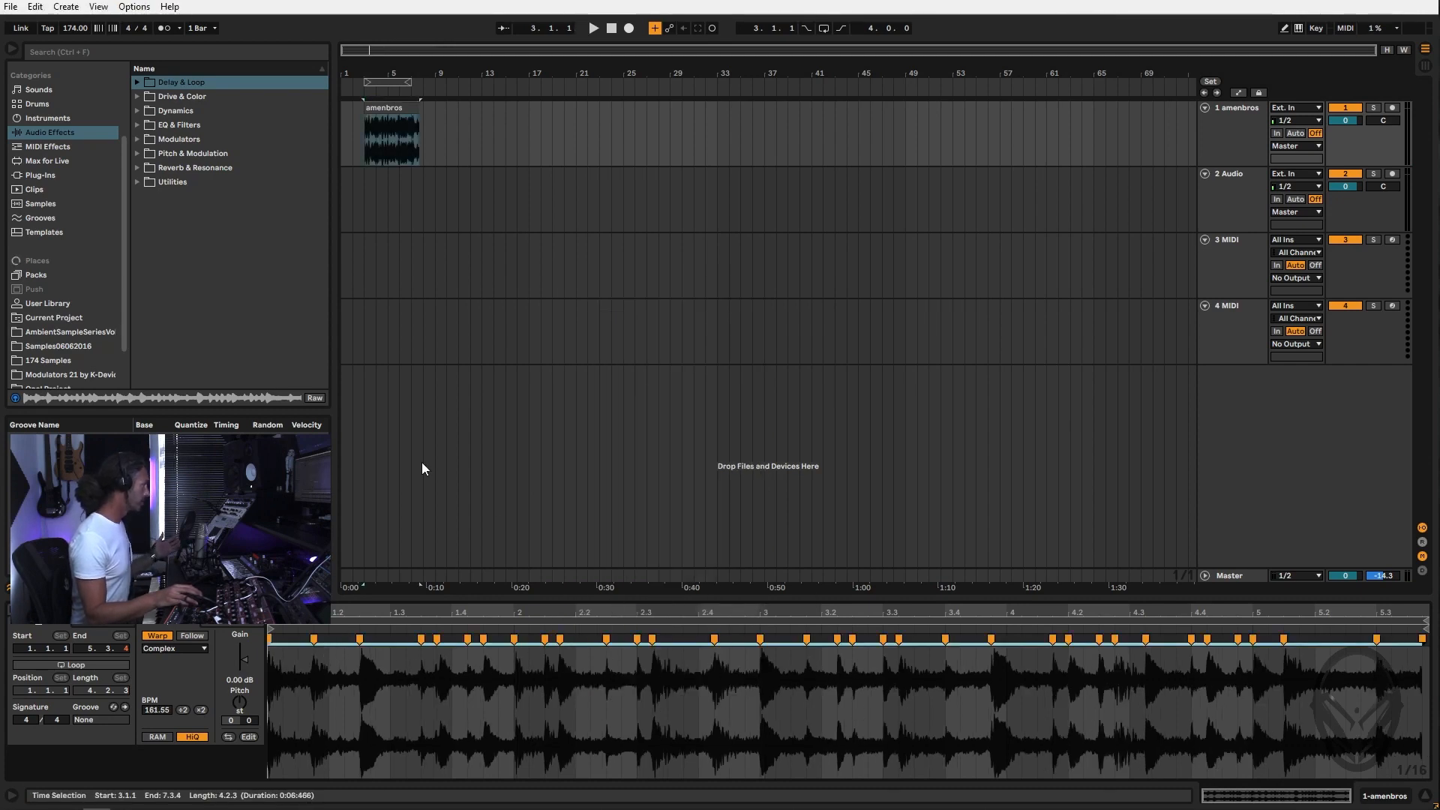
Play back the quantized amenbros clip and set its warp mode to Beats
key(space)
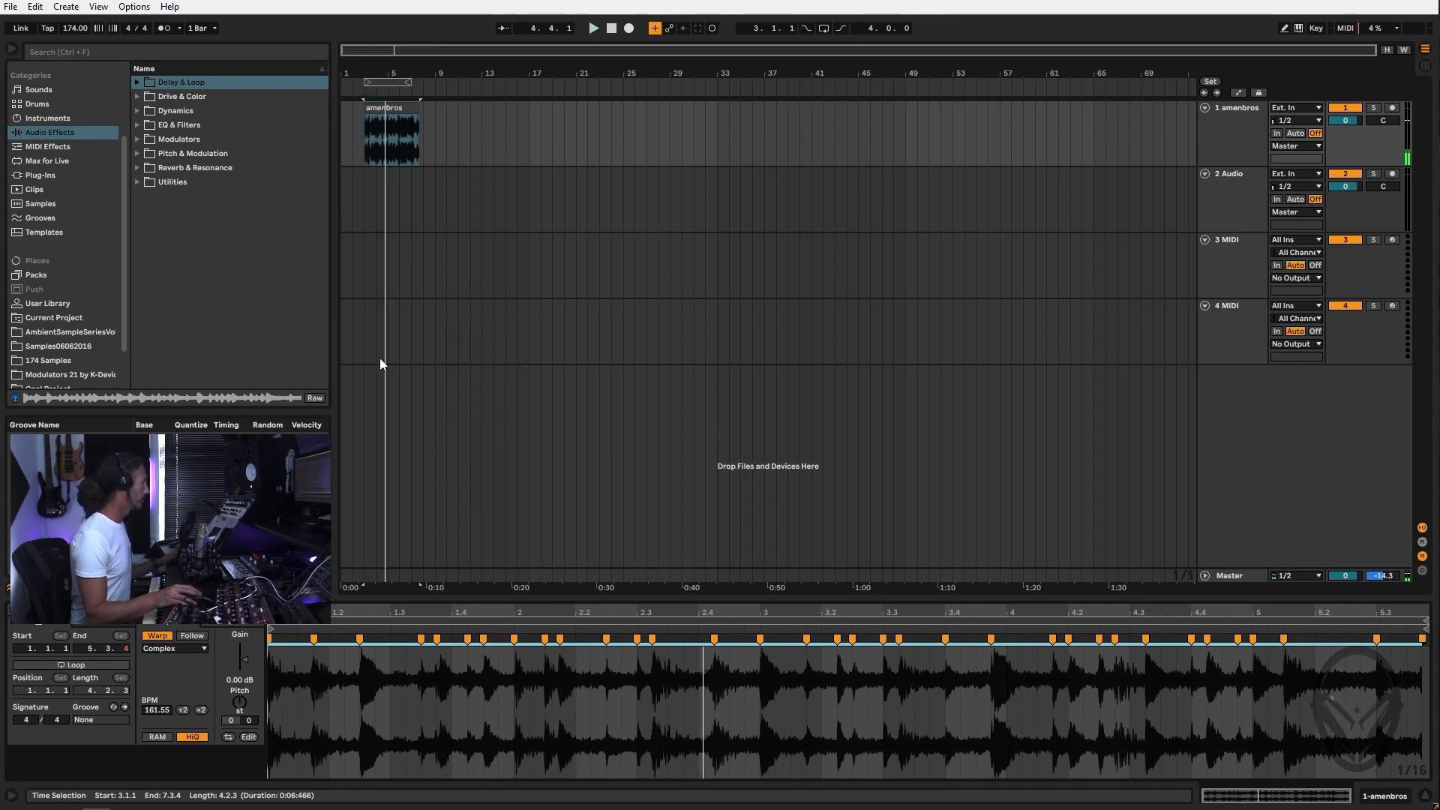
click(178, 650)
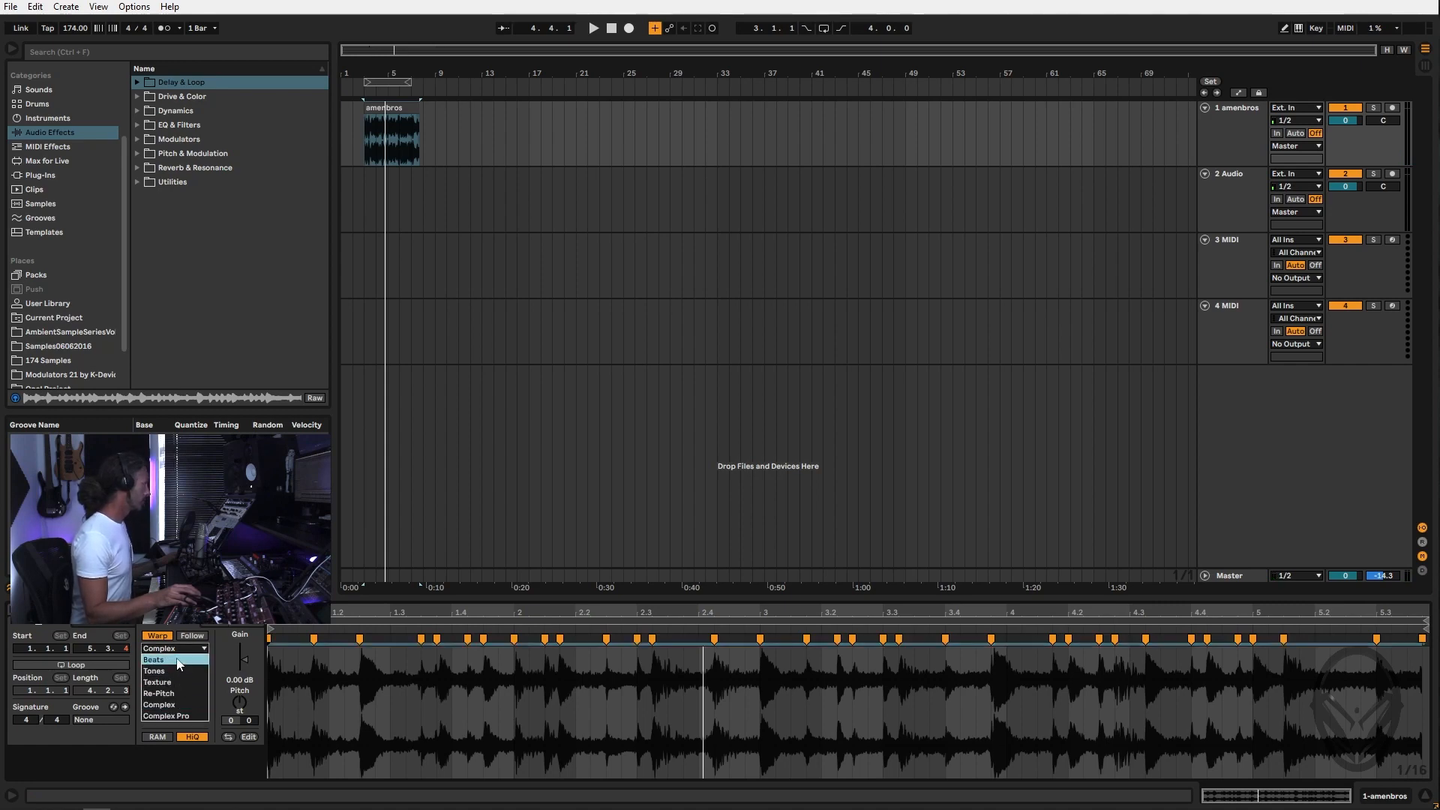
click(178, 661)
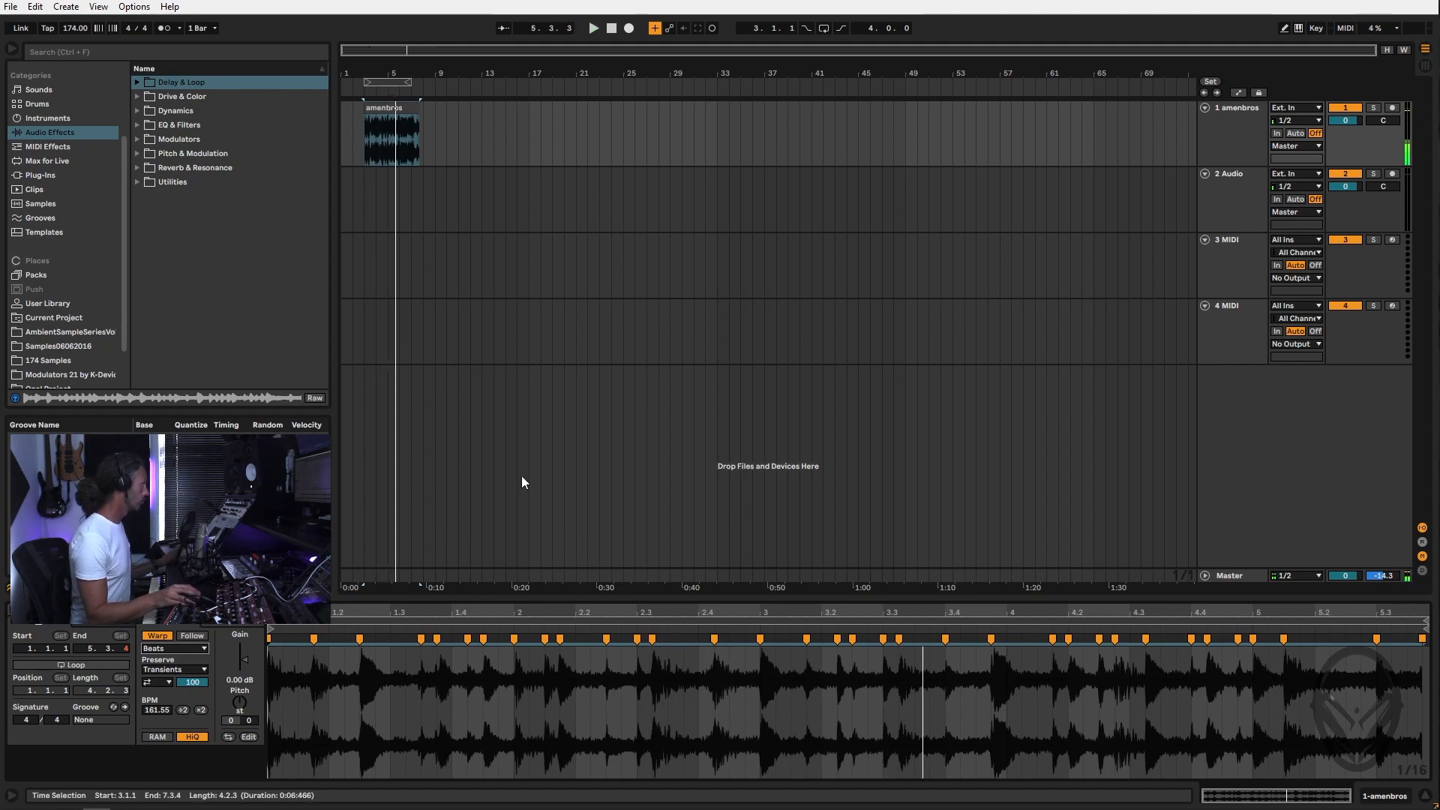
Slice the amenbros clip to a new MIDI track, one slice per warp marker, with the Built-in preset and warped timing preserved
click(393, 108)
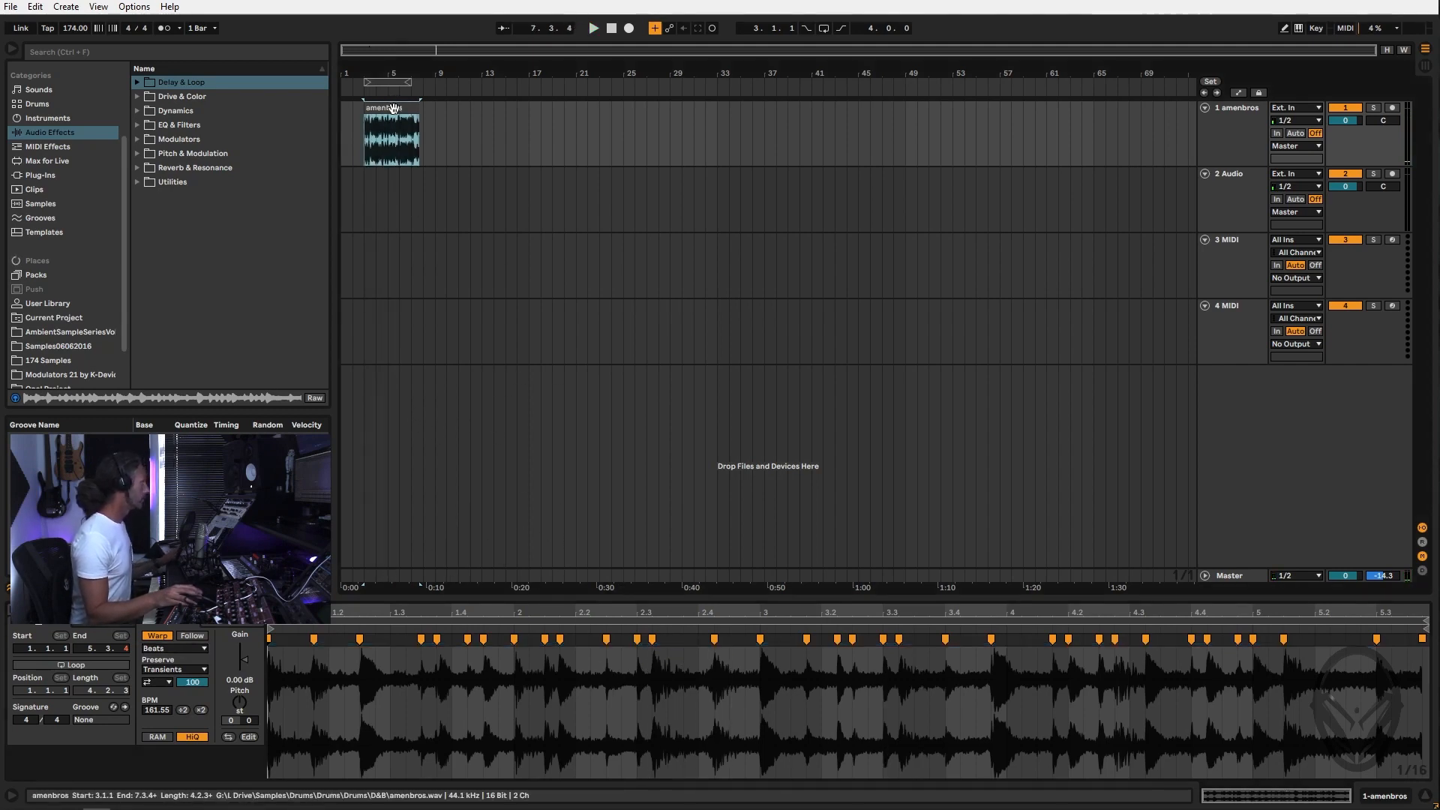
right_click(393, 108)
click(466, 386)
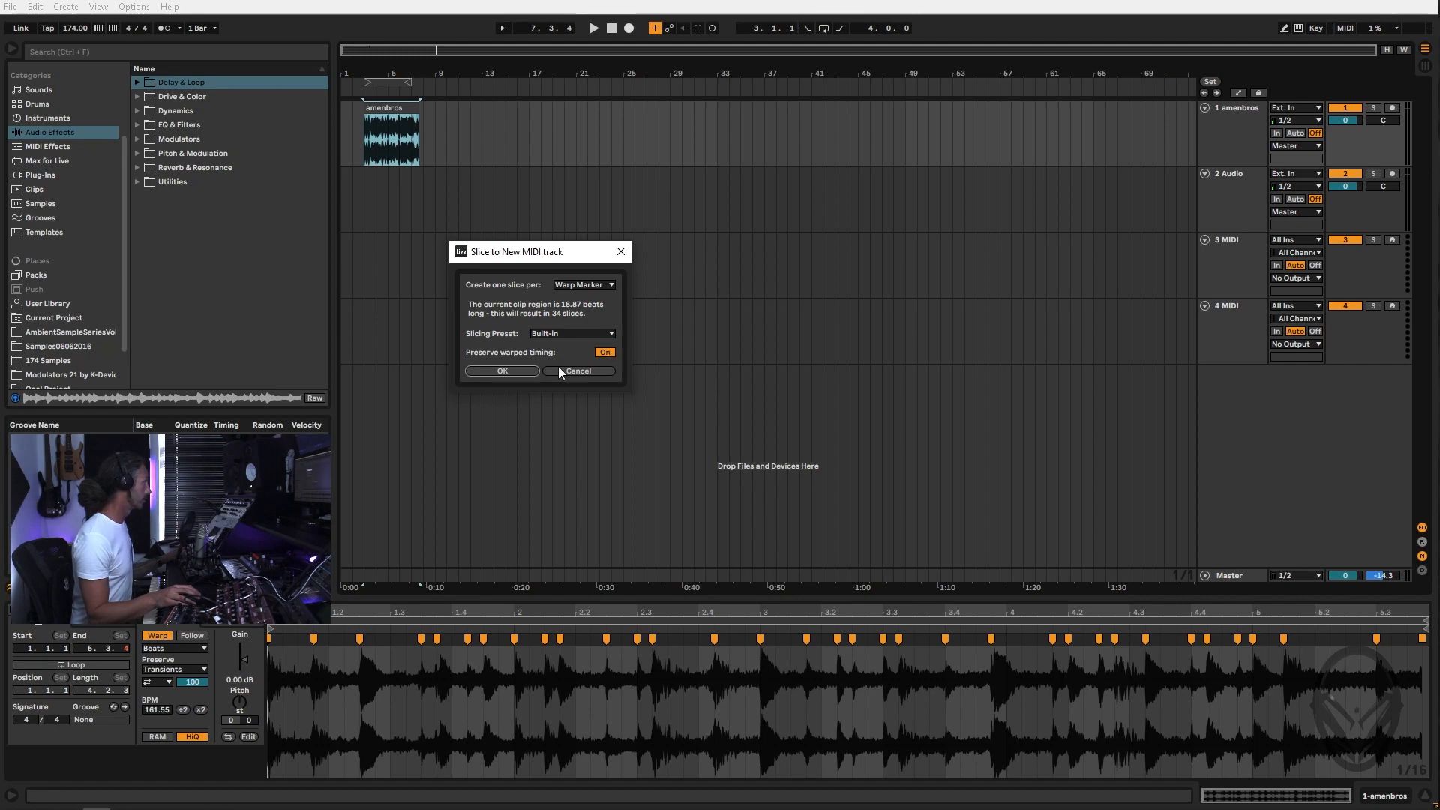
click(503, 371)
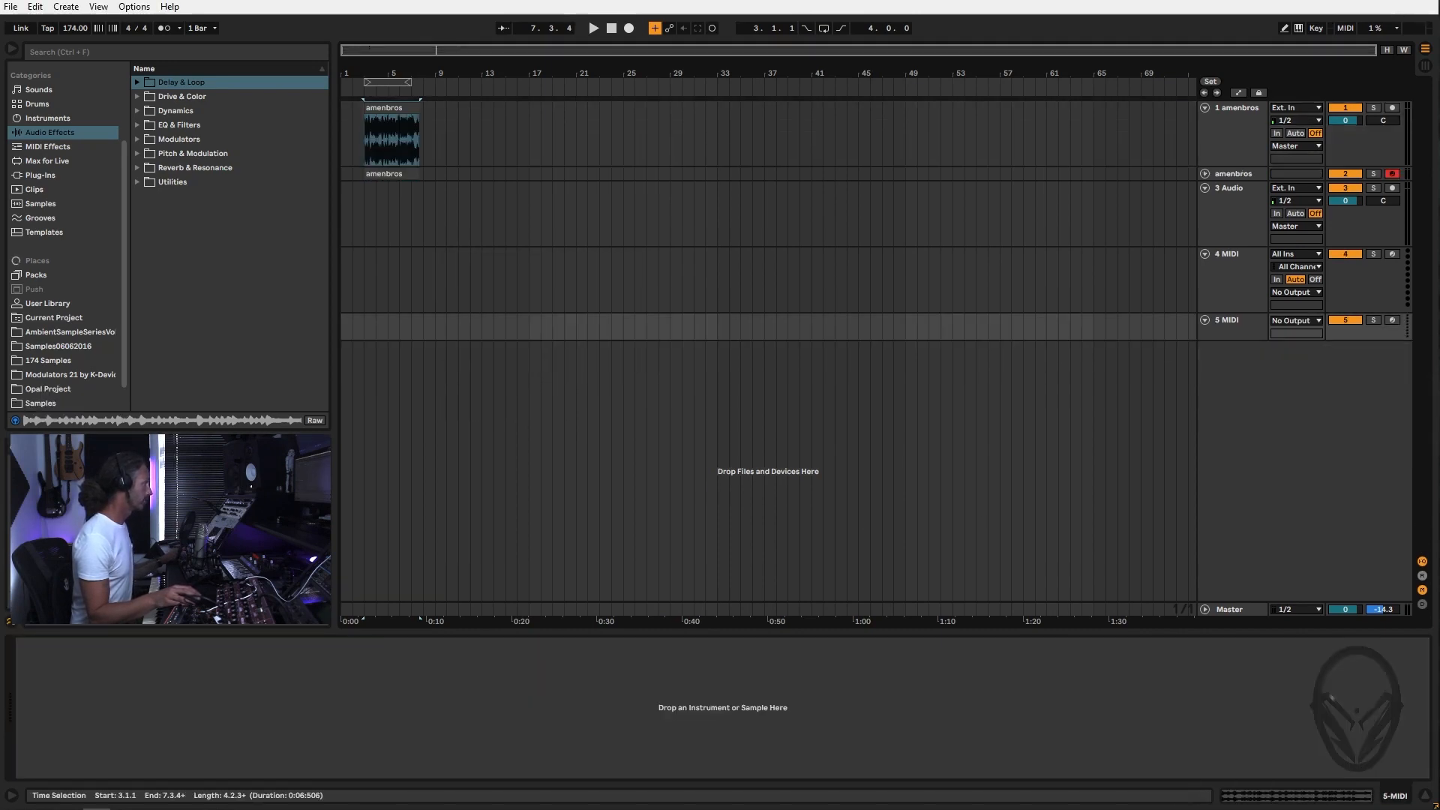
Mute the original amenbros audio track and delete the generated MIDI clip from the sliced track
click(404, 133)
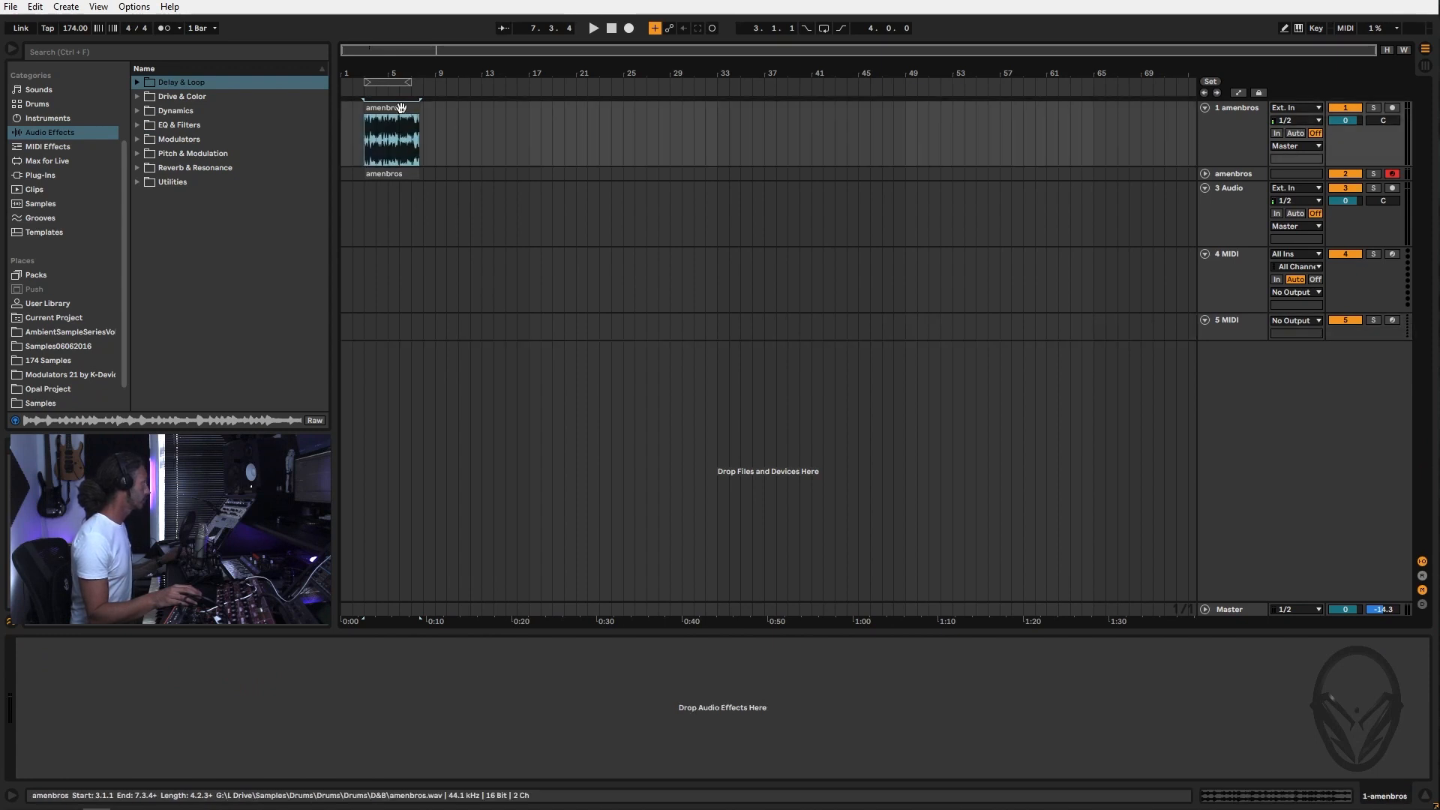
click(390, 173)
key(Delete)
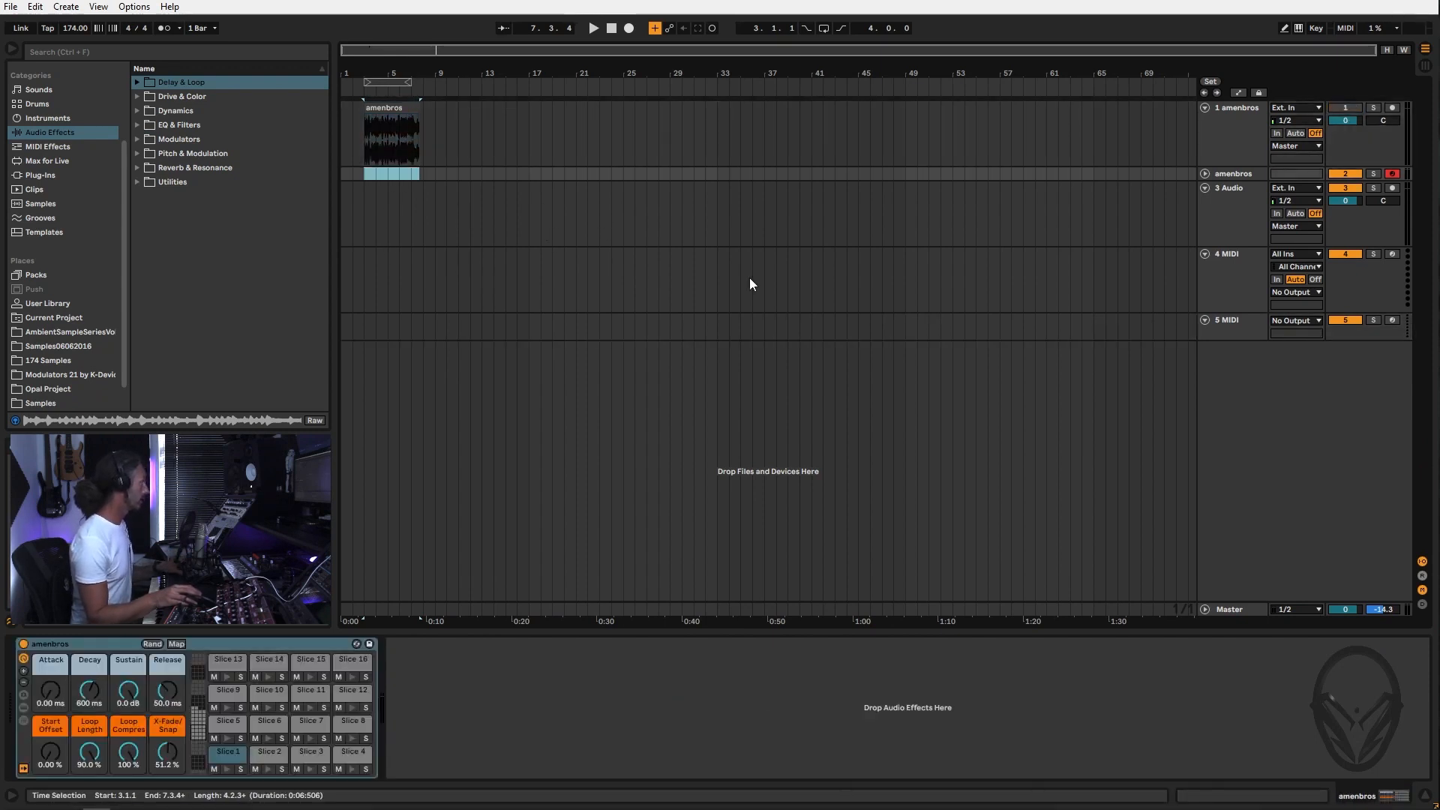
Set the sliced drum rack's Loop Length macro to 0% and open the slice's sampler from the Slice 1 pad
click(1239, 177)
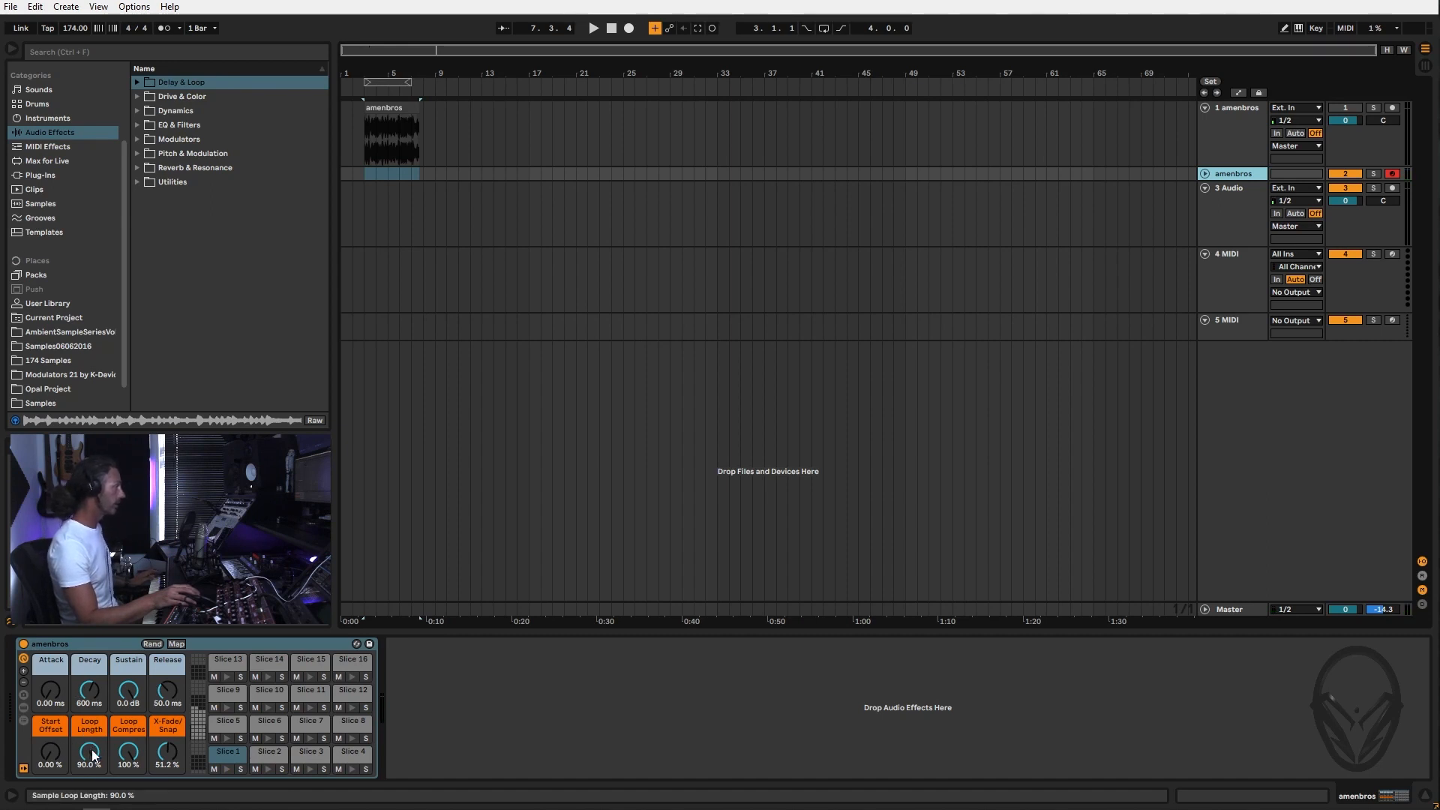
drag(90, 753, 89, 796)
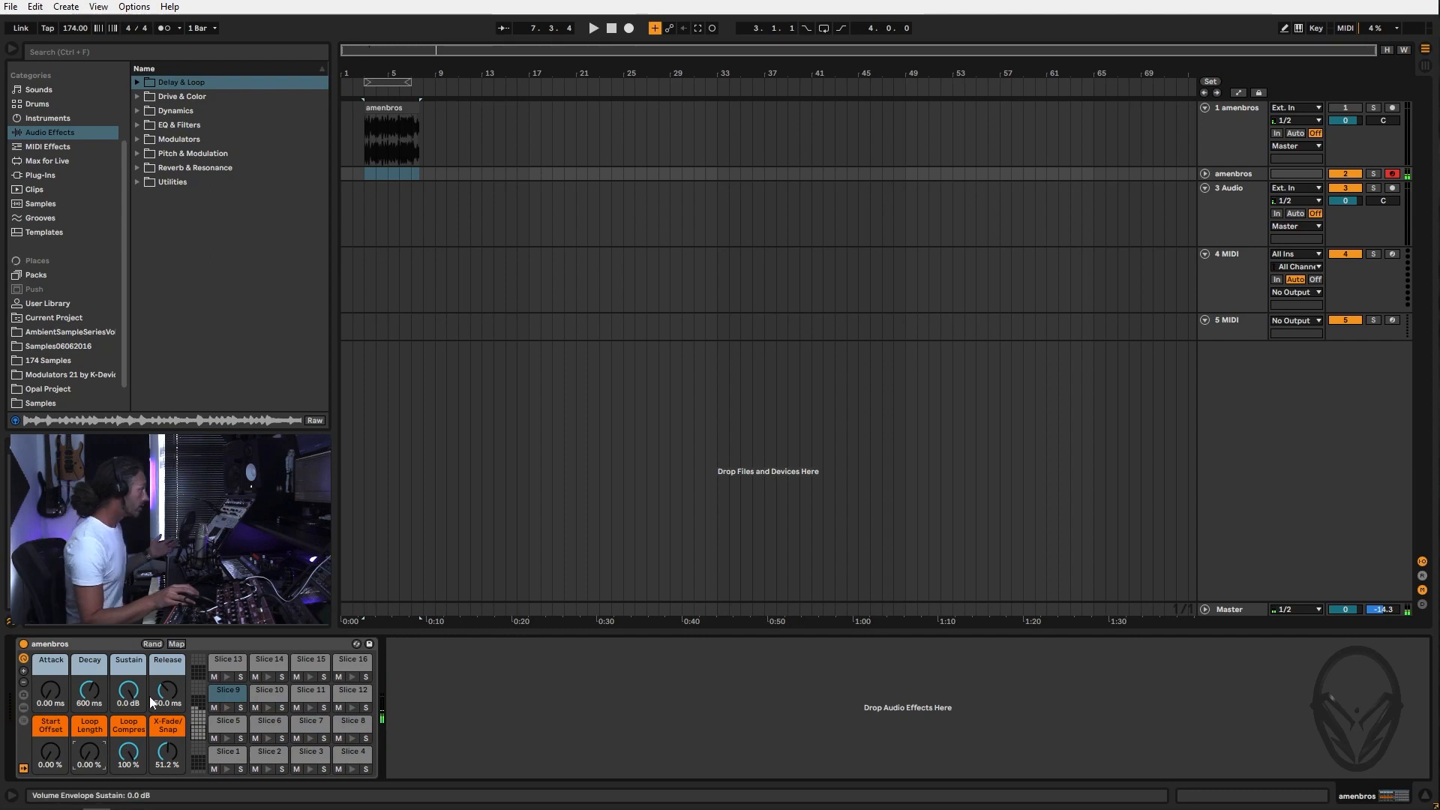
click(225, 753)
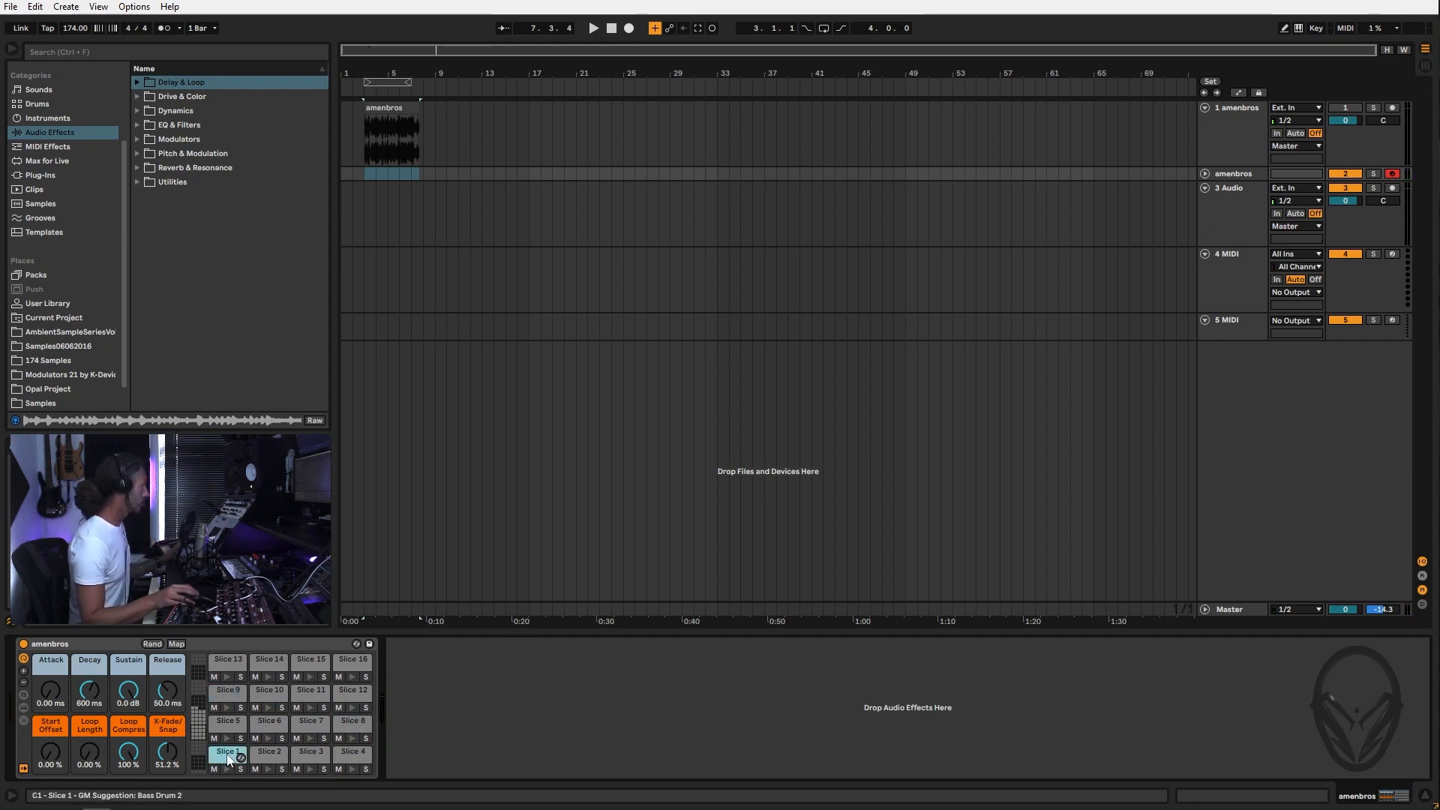
double_click(229, 751)
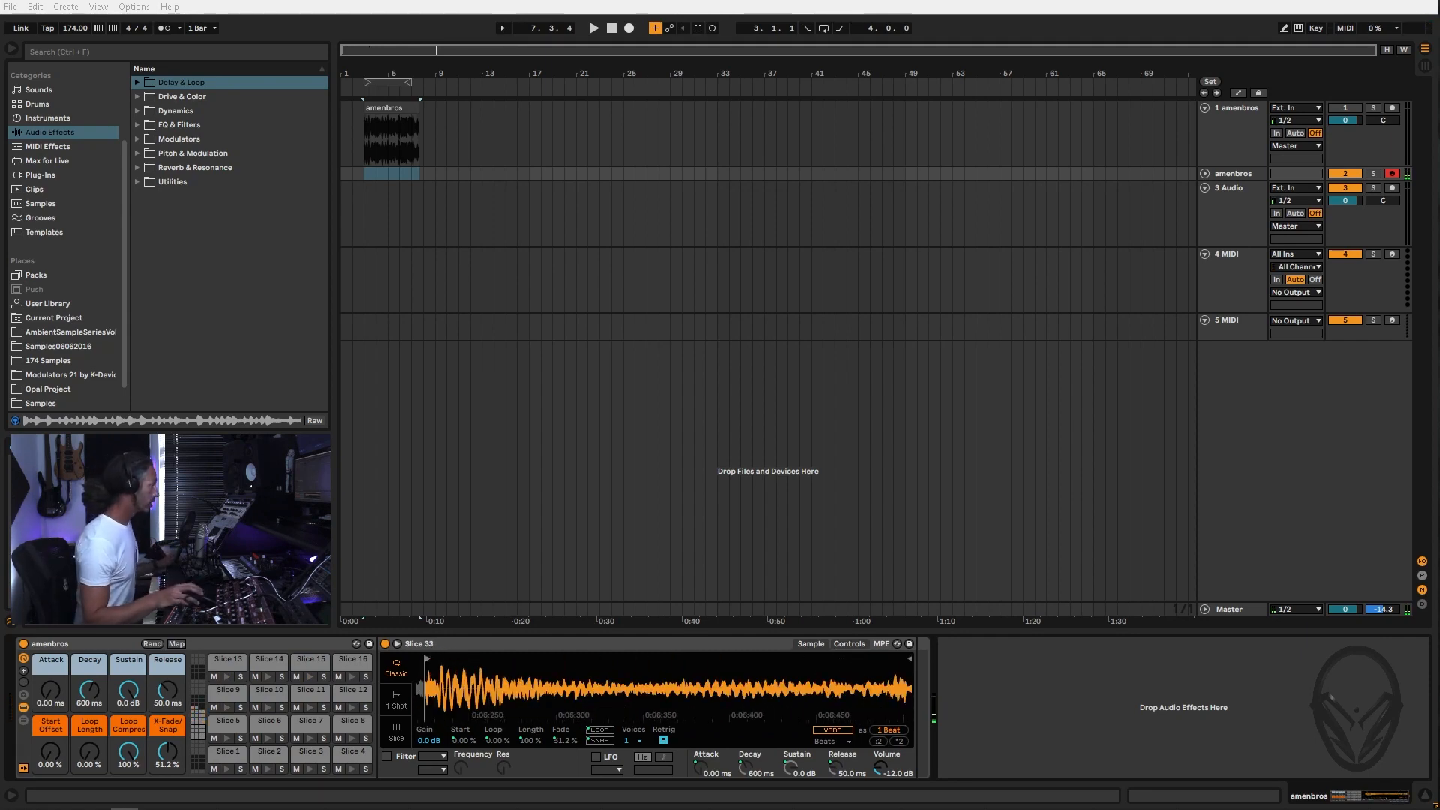
Switch on the arrangement loop and insert an empty four-bar MIDI clip from bar 3 to bar 7 on the sliced amenbros track
right_click(372, 178)
key(Escape)
click(364, 178)
click(824, 28)
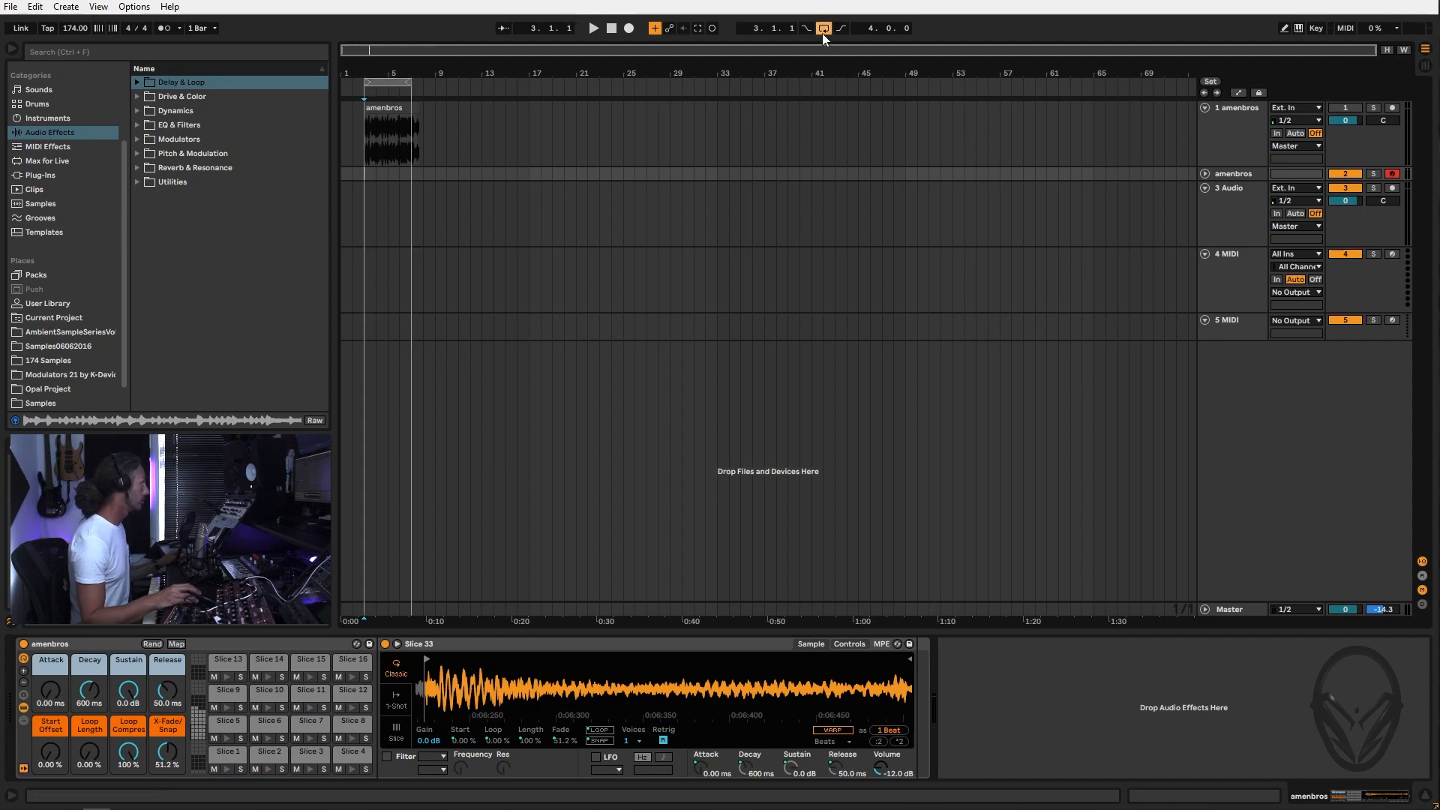
drag(364, 177, 405, 178)
right_click(407, 177)
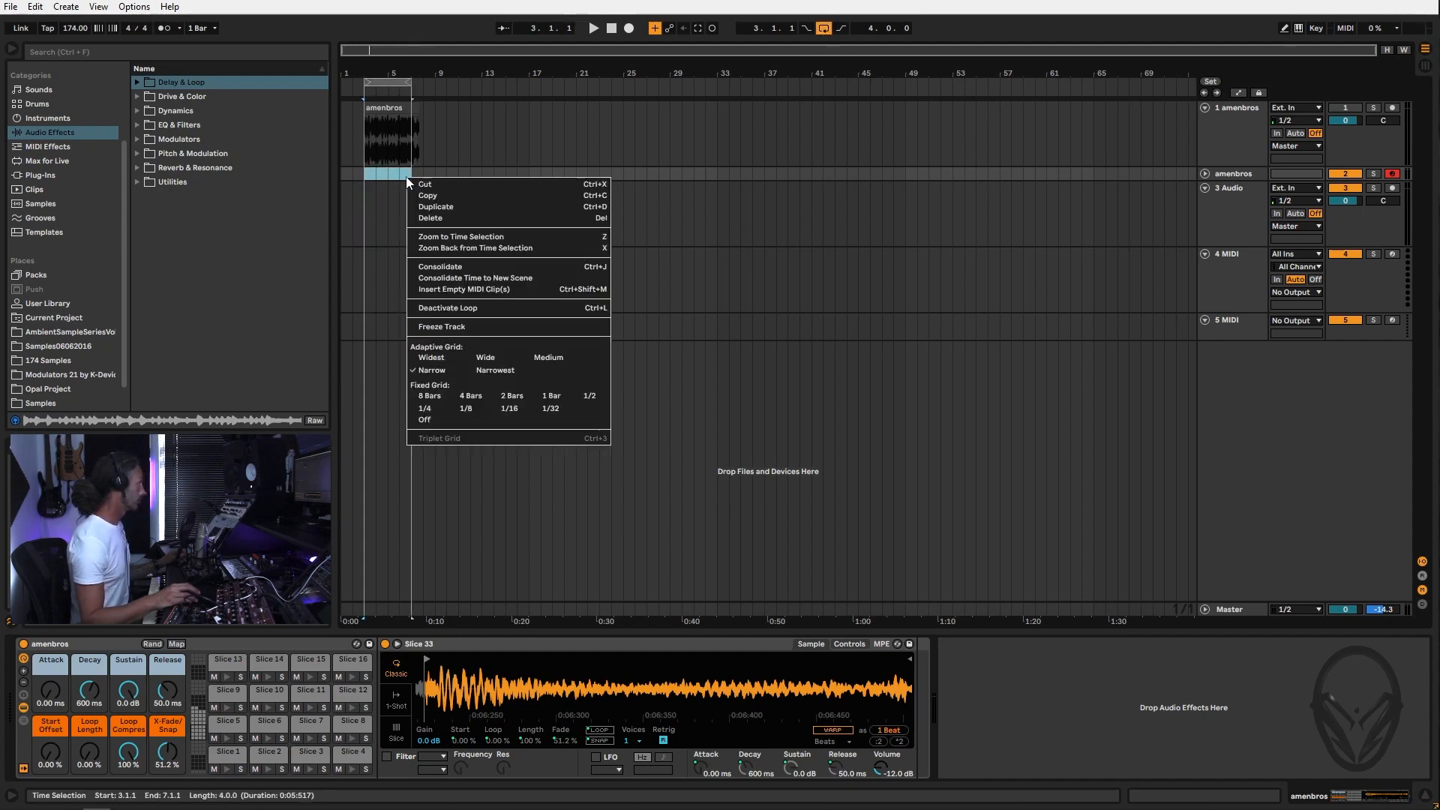
click(443, 289)
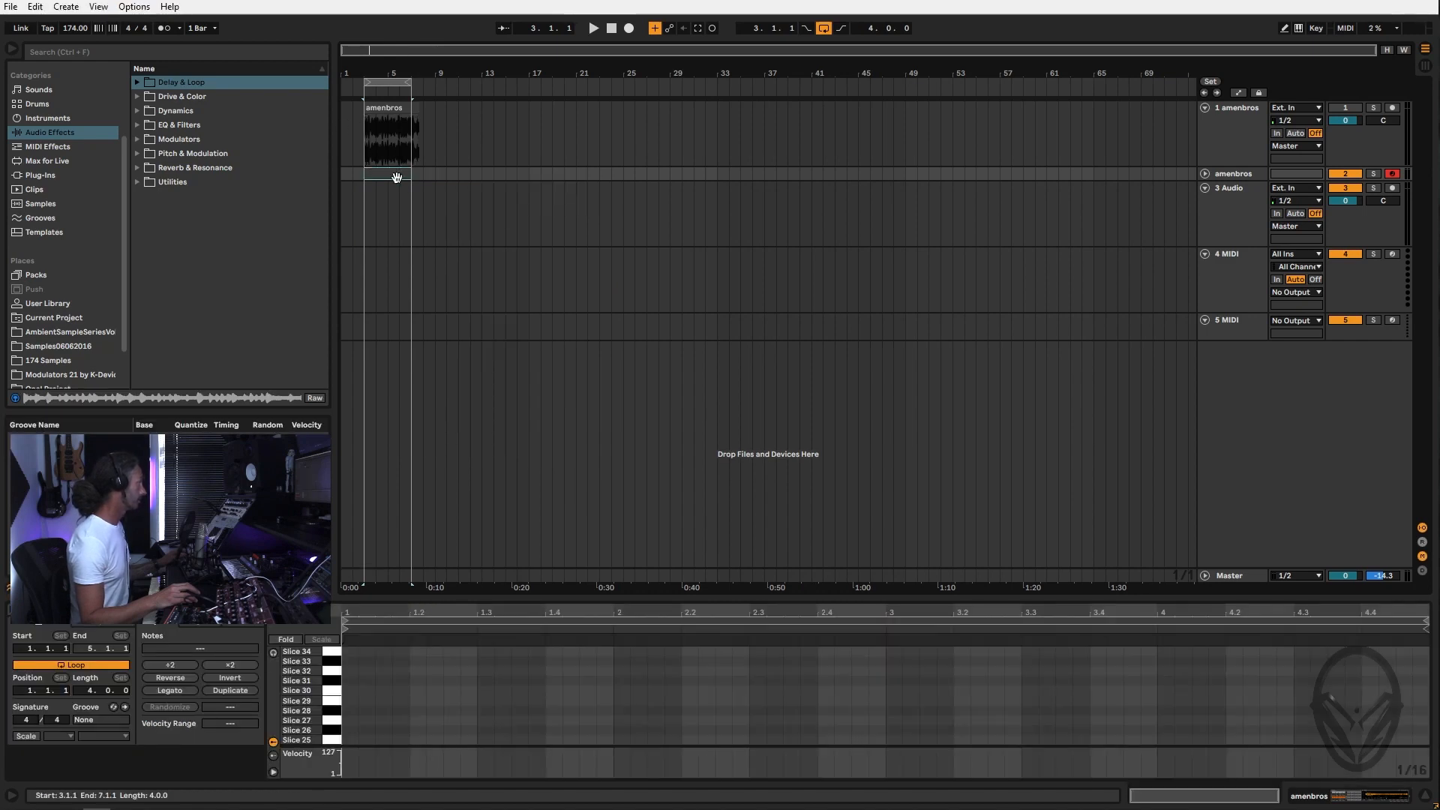
Show the Slice 1 to Slice 10 rows in the new clip's note editor and turn on note preview
scroll(343, 720, down, 3)
scroll(343, 714, down, 1)
click(345, 709)
scroll(348, 691, down, 5)
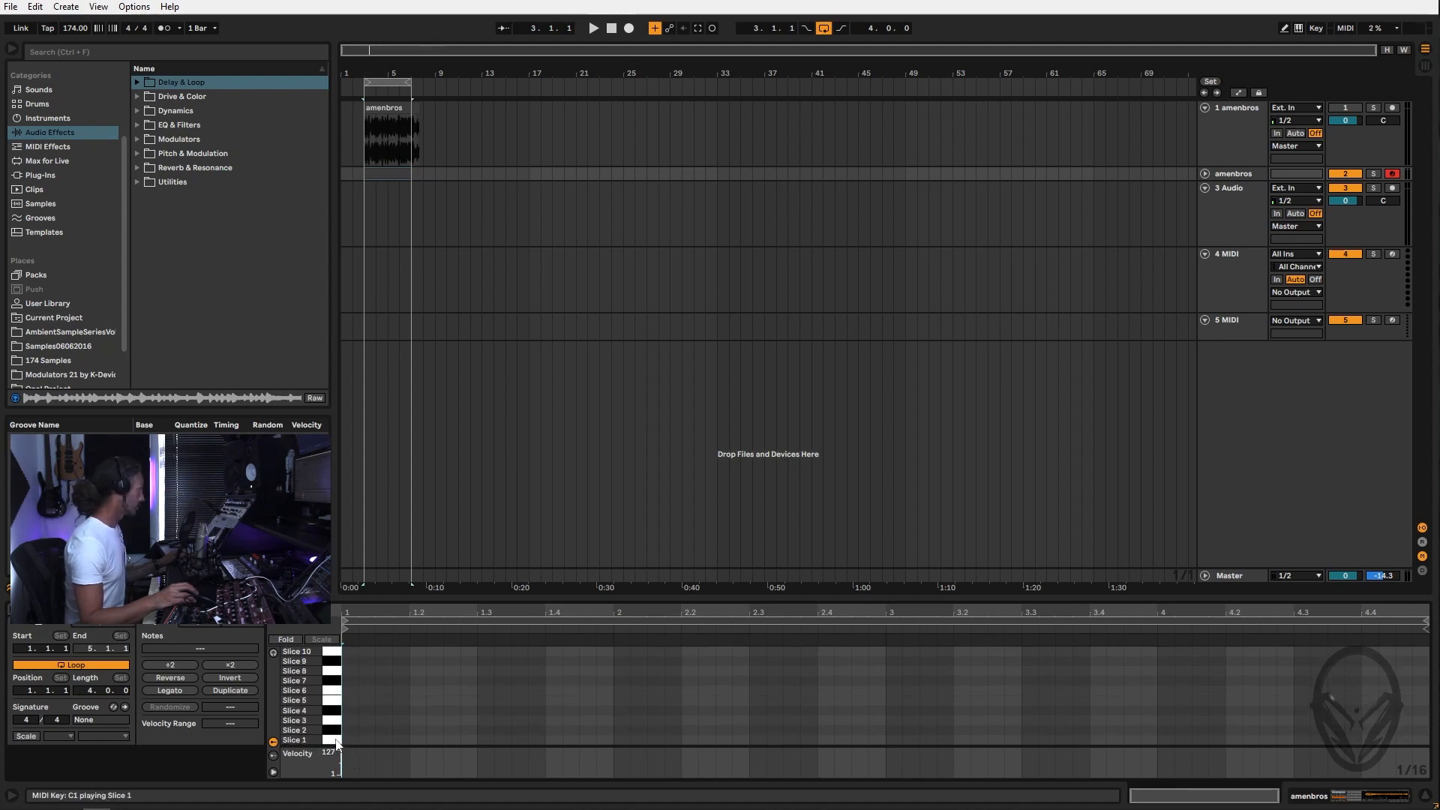
click(273, 653)
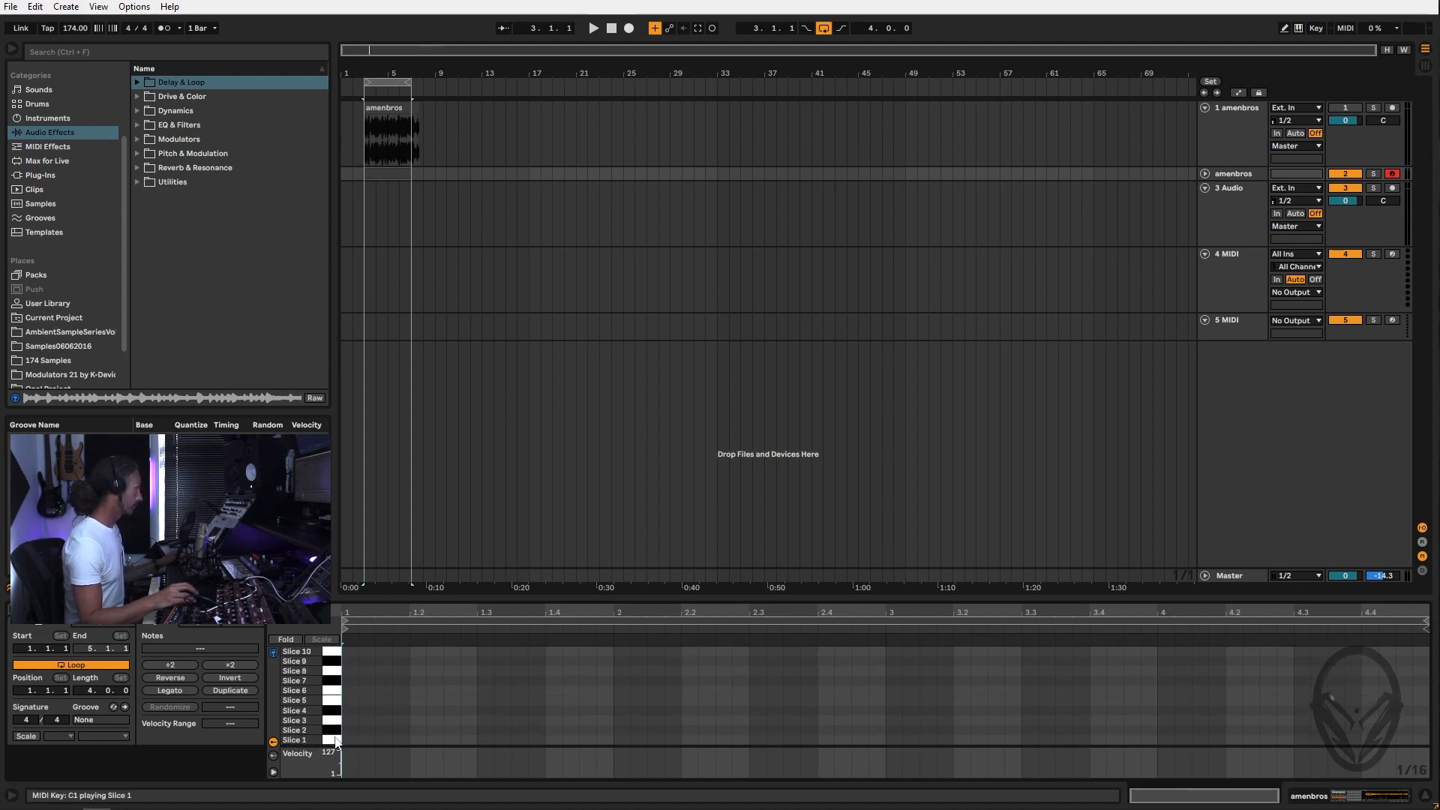
Draw an ascending note run from the clip's start, with eighth notes on Slices 1 to 3 and sixteenth notes on Slices 4 to 7
drag(347, 741, 378, 744)
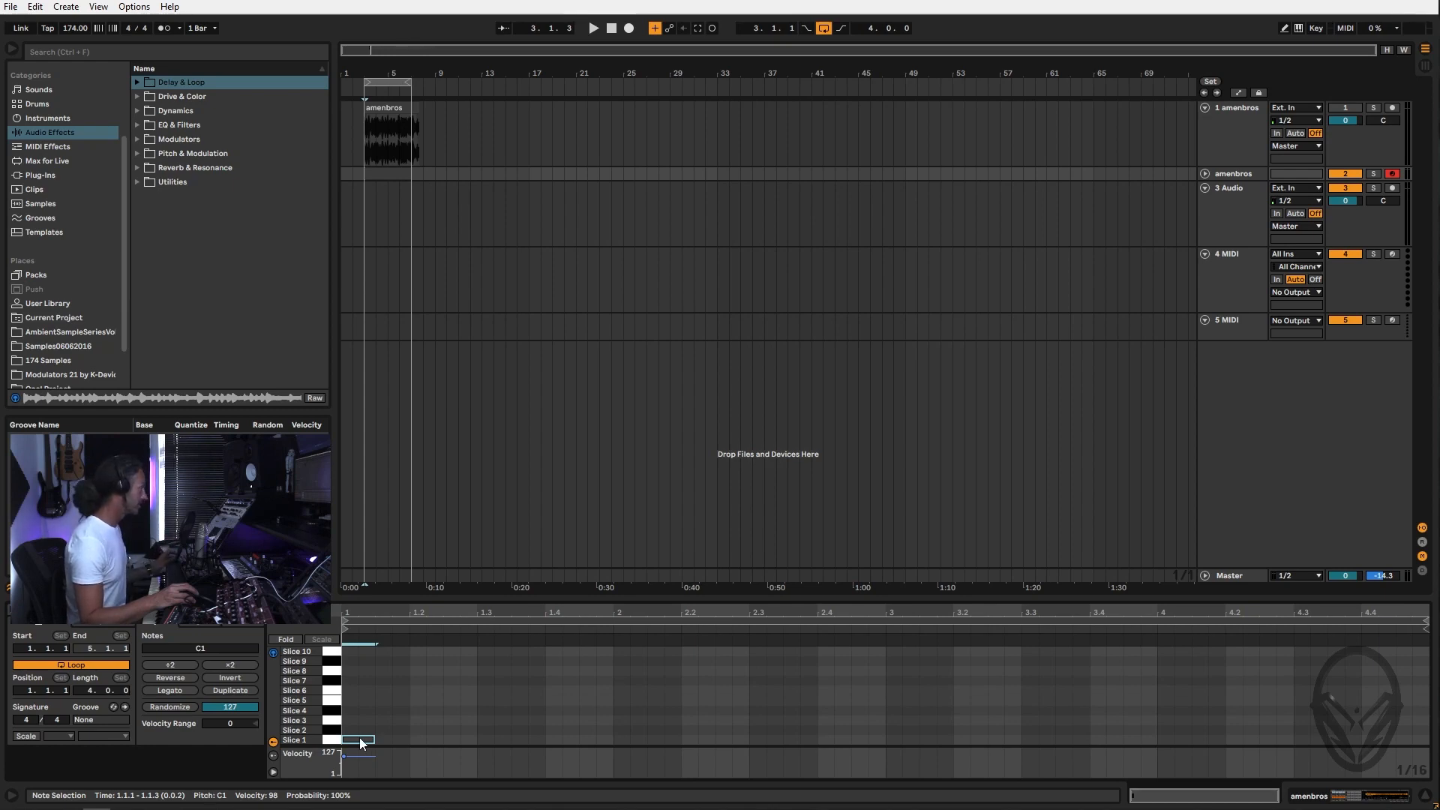
click(390, 730)
click(422, 721)
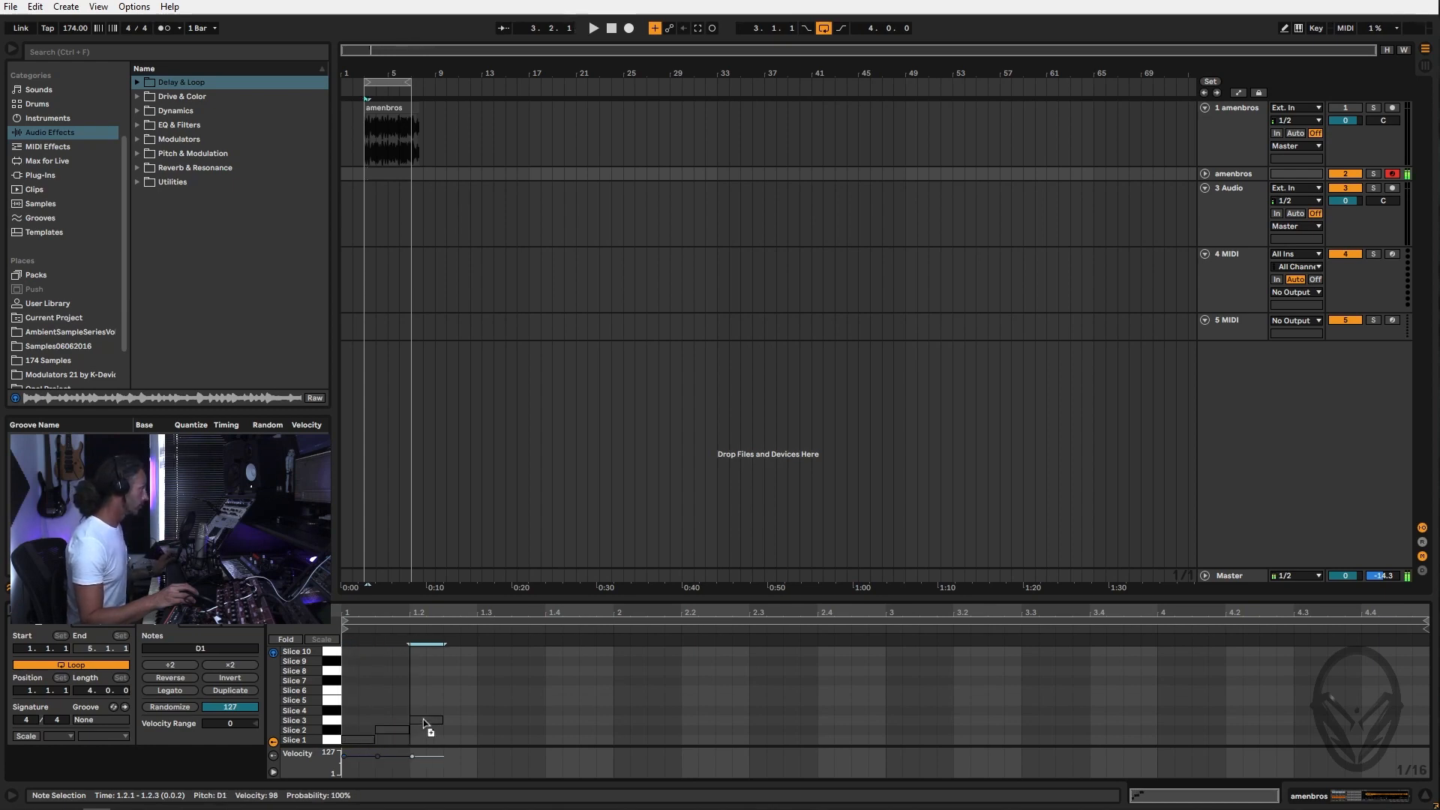
click(450, 711)
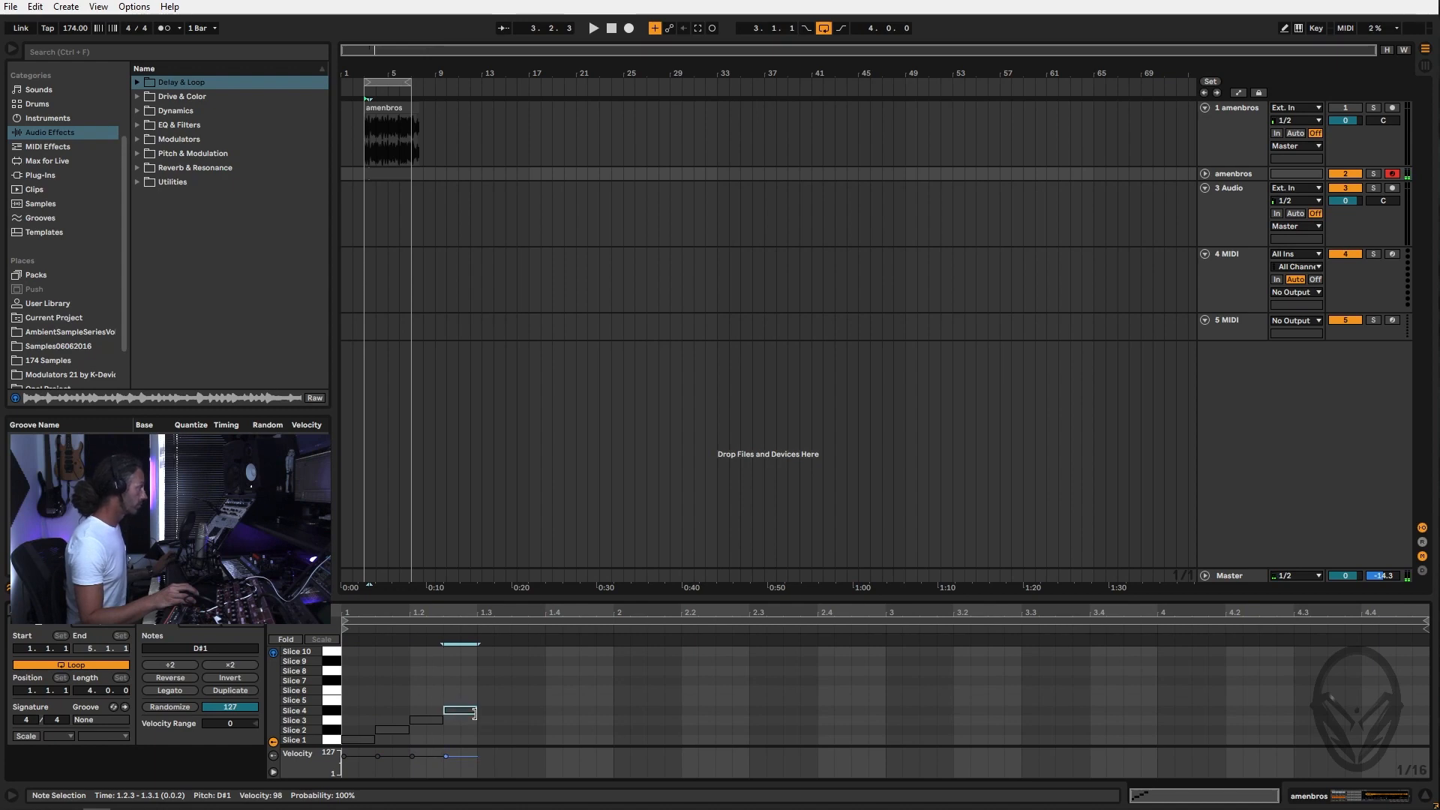
click(484, 691)
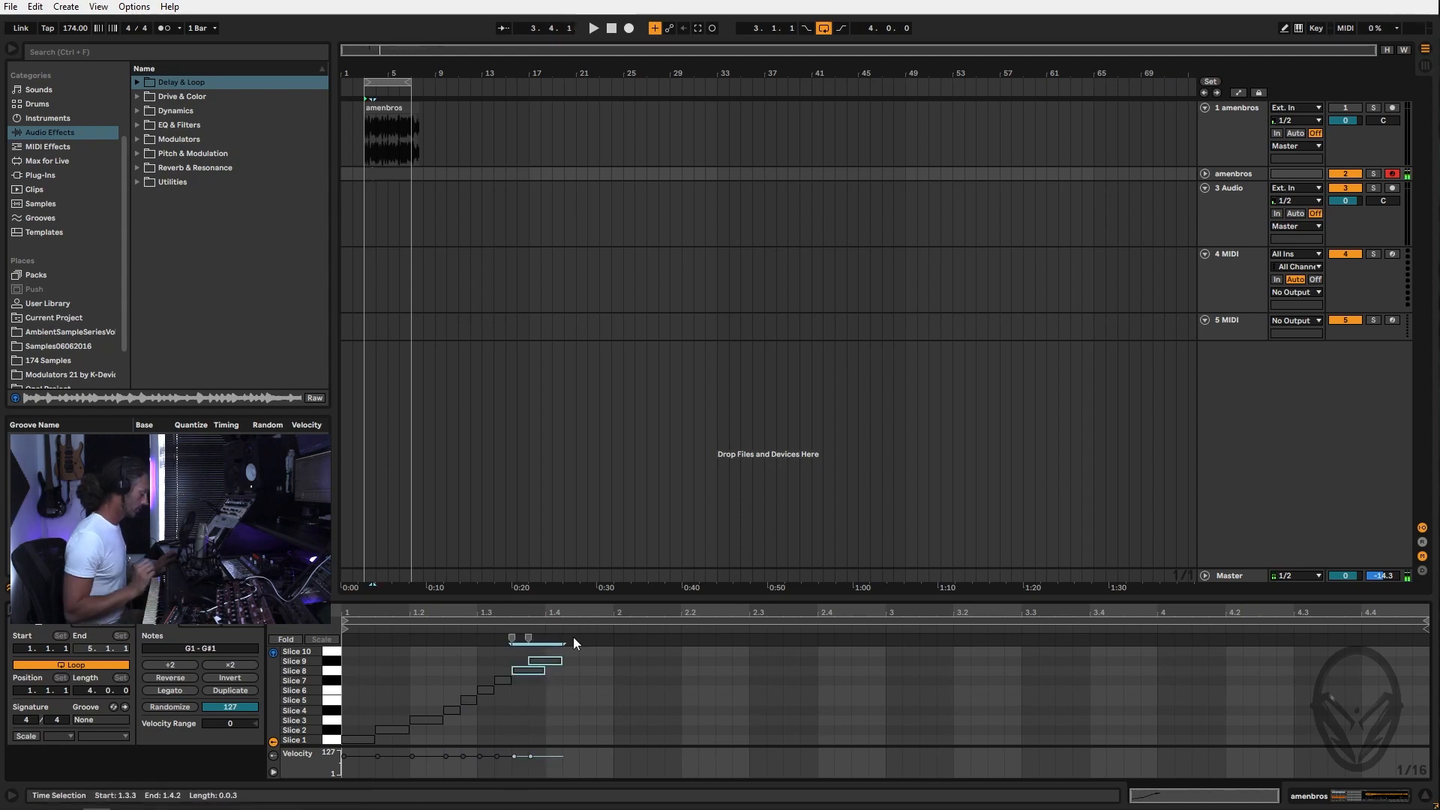
Delete the overlapping Slice 8 and Slice 9 notes and duplicate the Slice 3 to Slice 7 run to complete the first bar
key(Delete)
drag(425, 665, 506, 725)
key(ctrl+d)
Duplicate the one-bar pattern to fill all four bars and transpose the notes in bars 3 and 4 up an octave
key(ctrl+a)
key(ctrl+d)
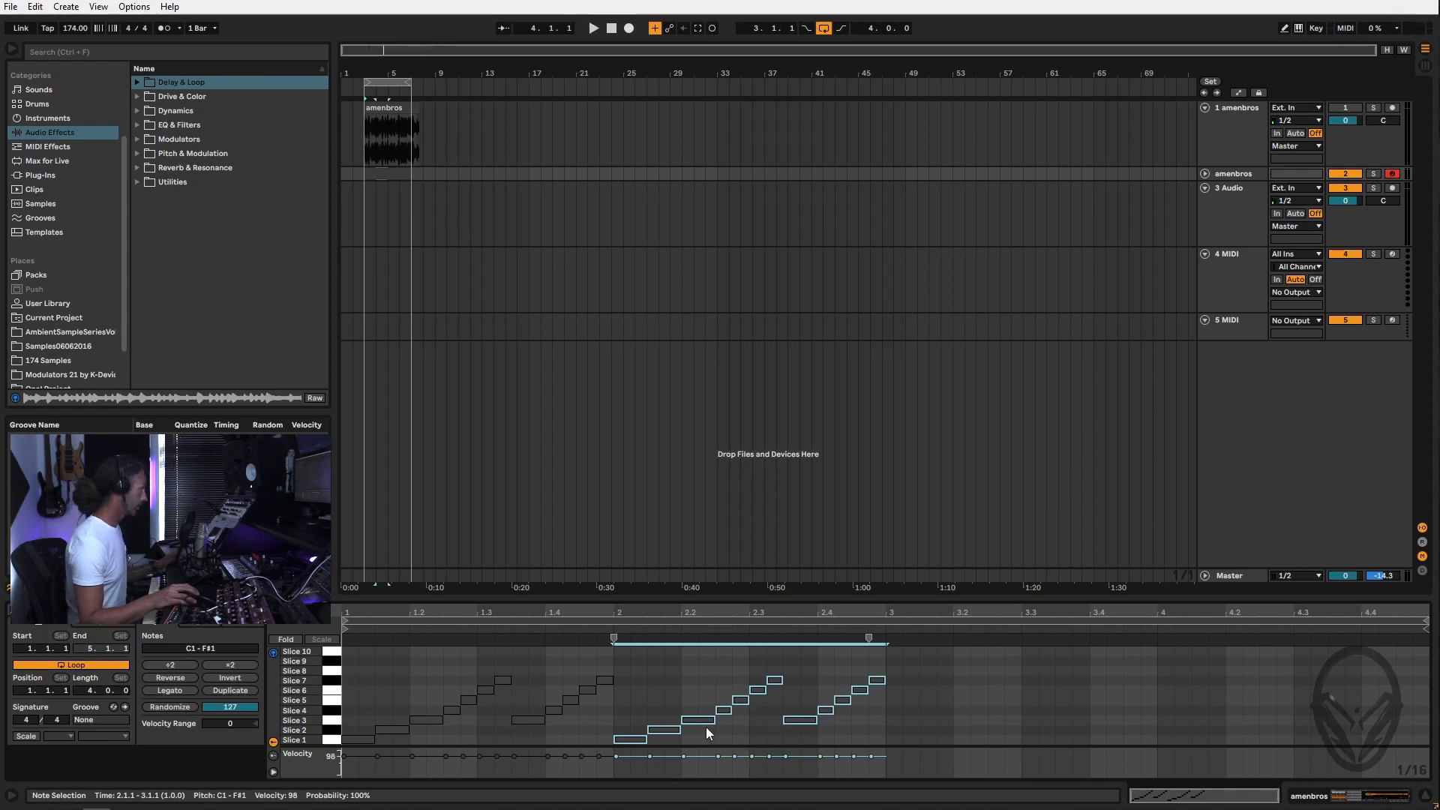
key(ctrl+a)
key(ctrl+d)
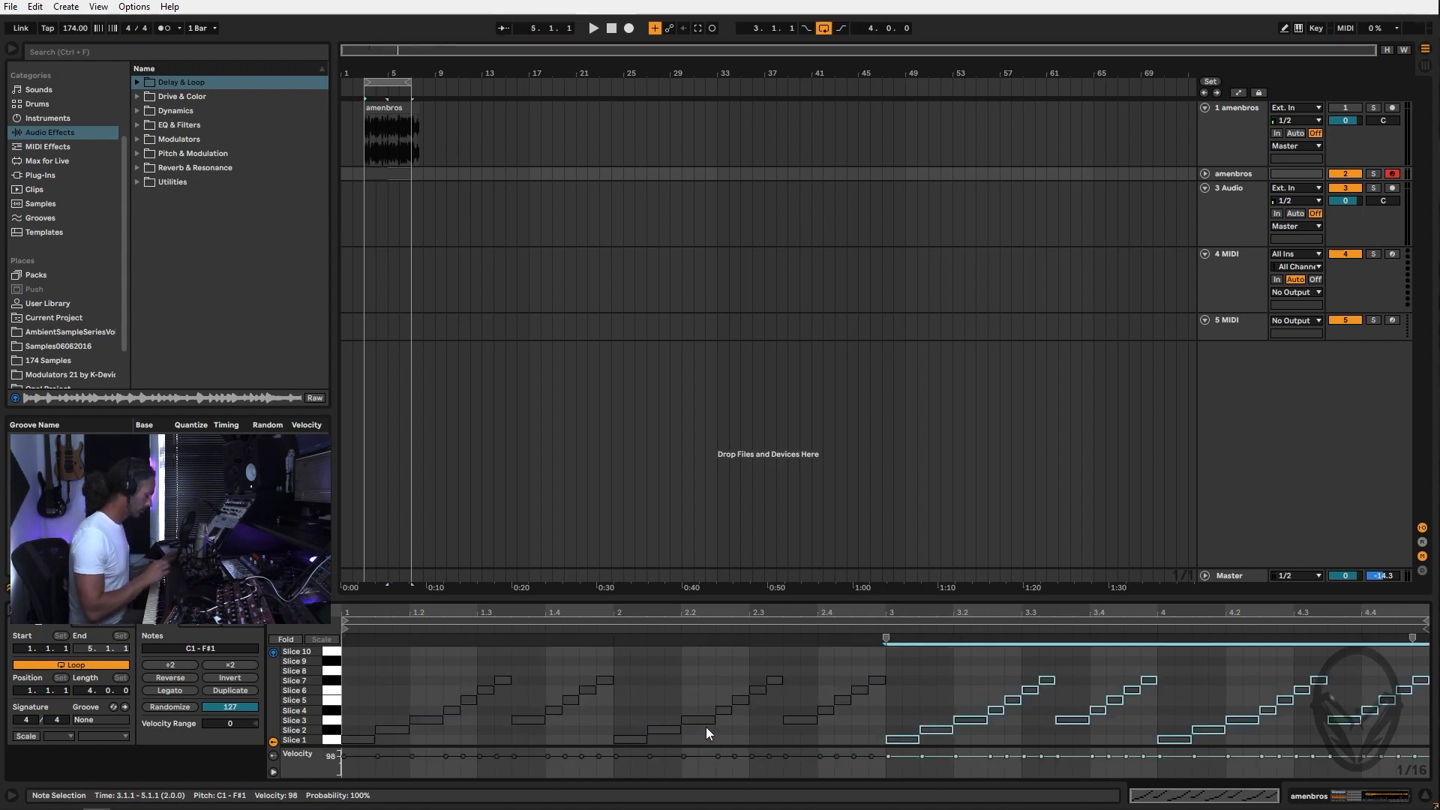
key(shift+Up)
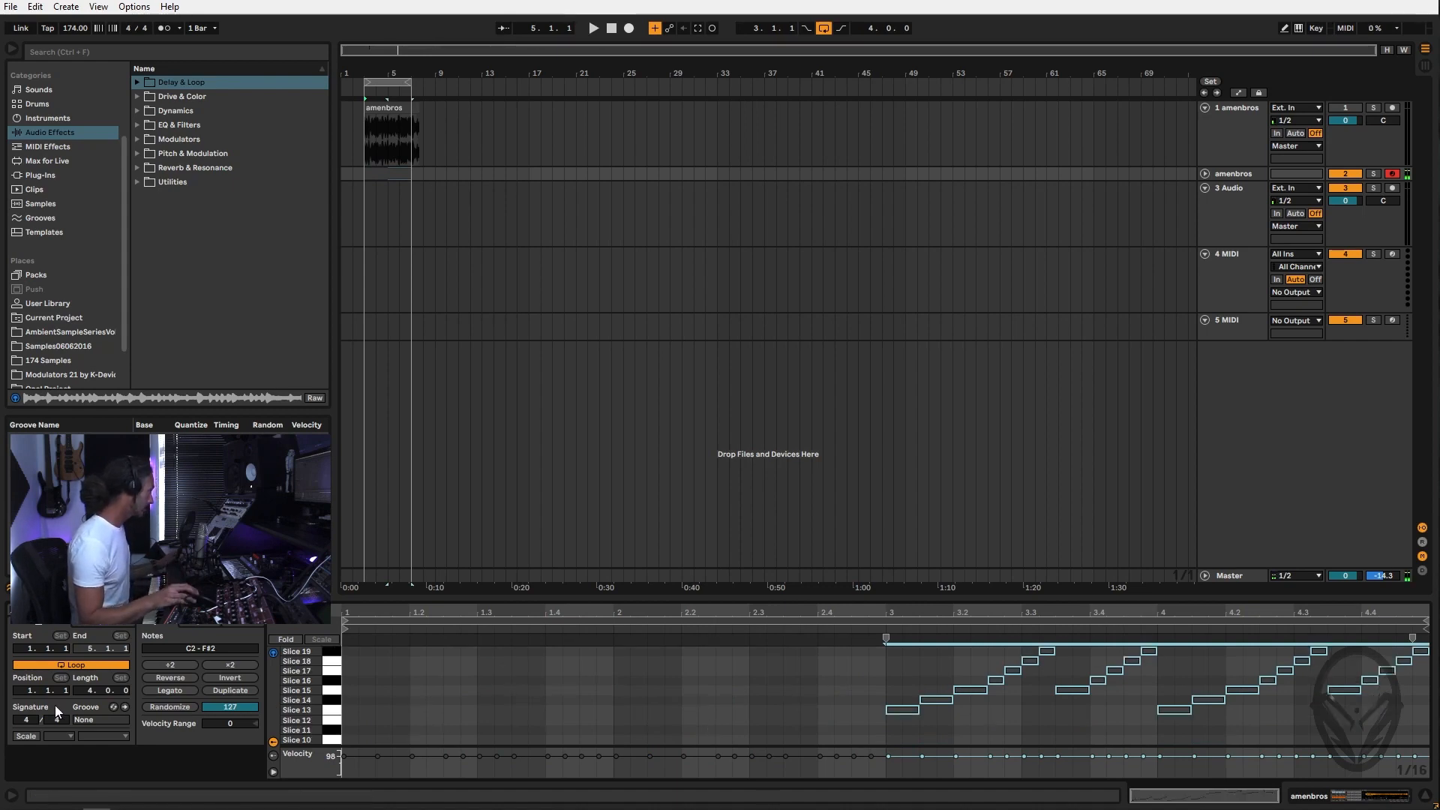
Select the Slice 13 notes in bars 3 and 4 and play back the pattern while viewing its lower slice rows
click(333, 715)
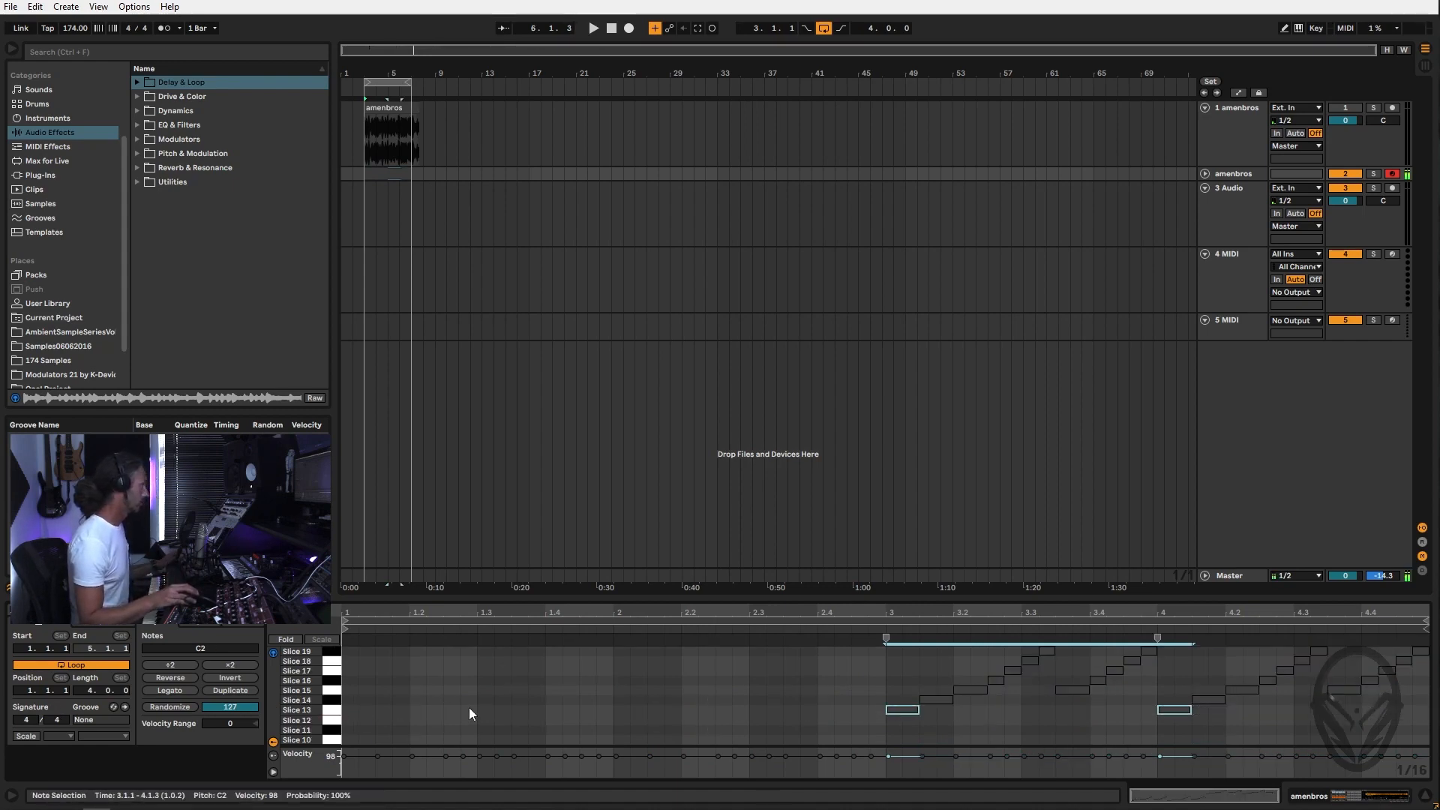
key(space)
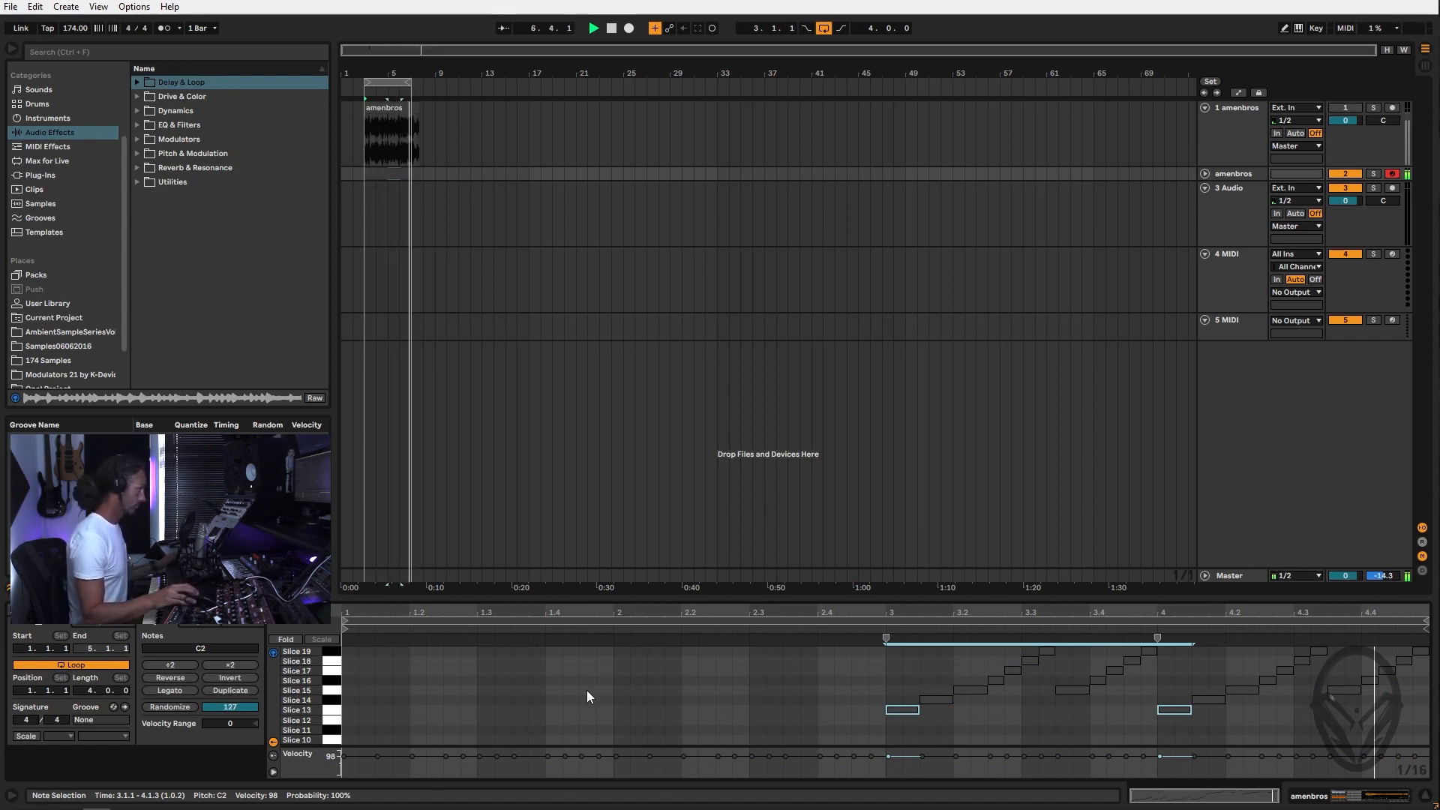
scroll(770, 693, down, 2)
scroll(768, 688, down, 1)
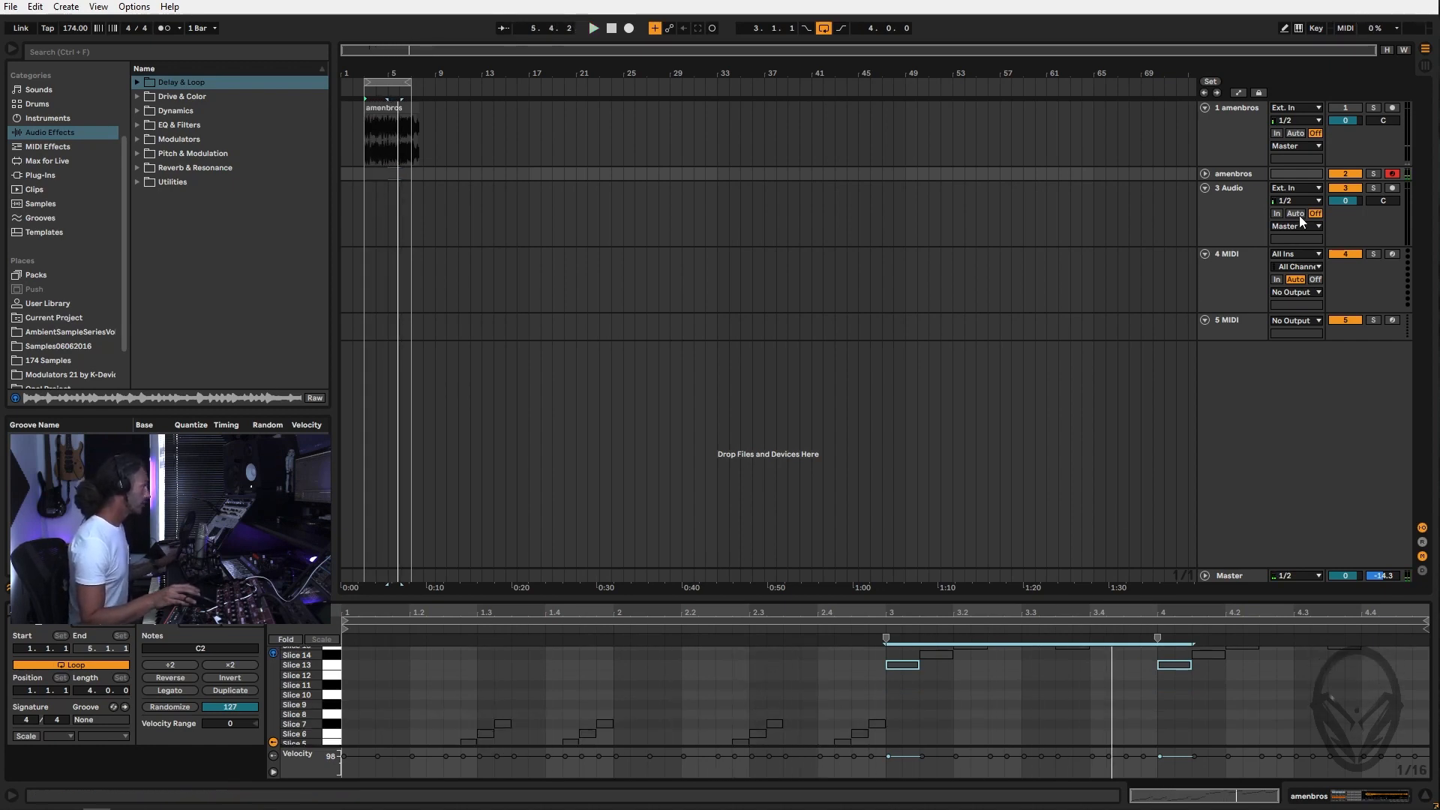
Unfold the sliced amenbros MIDI track in the arrangement and delete the original amenbros audio clip from the first track
click(1242, 171)
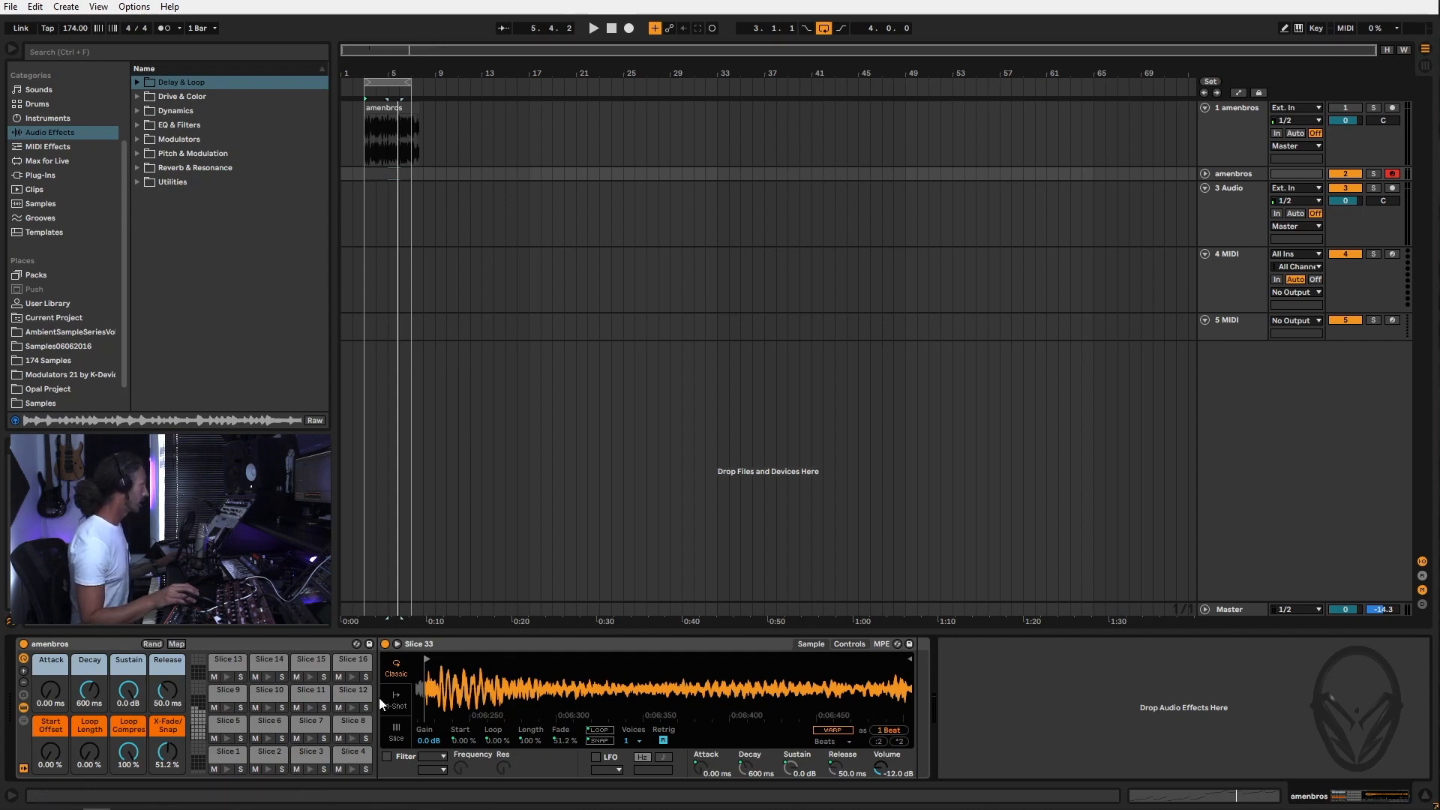
click(1205, 174)
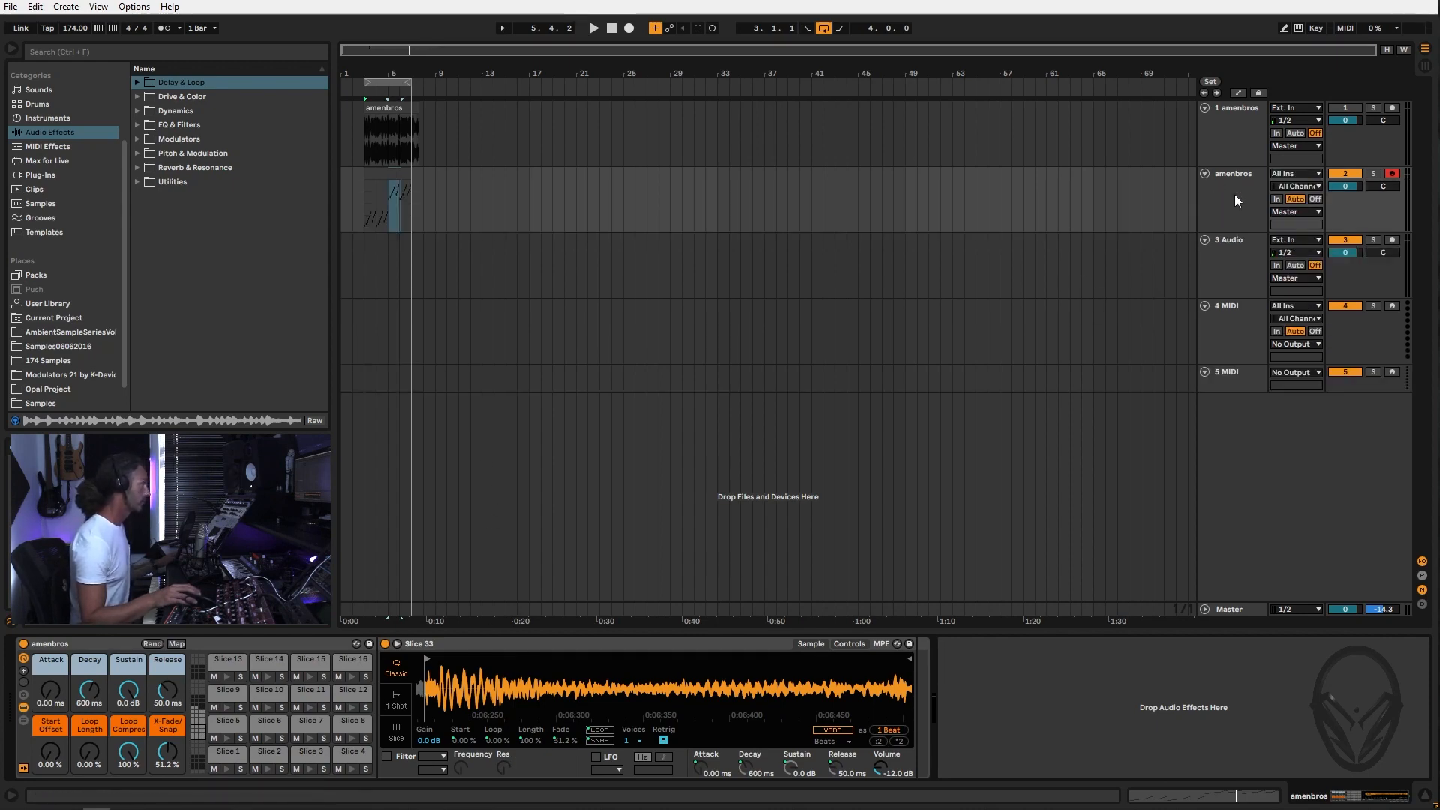
click(1403, 50)
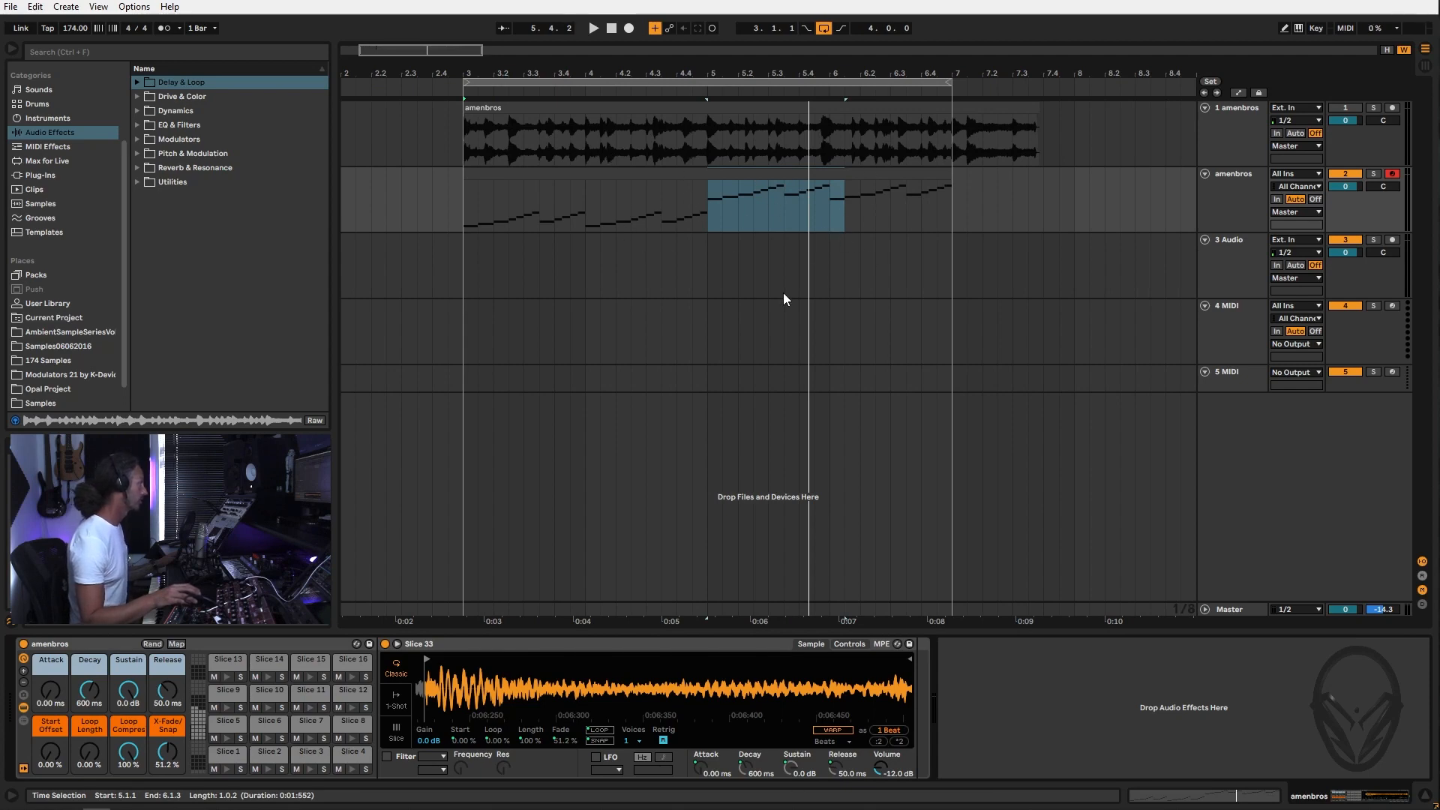
click(852, 107)
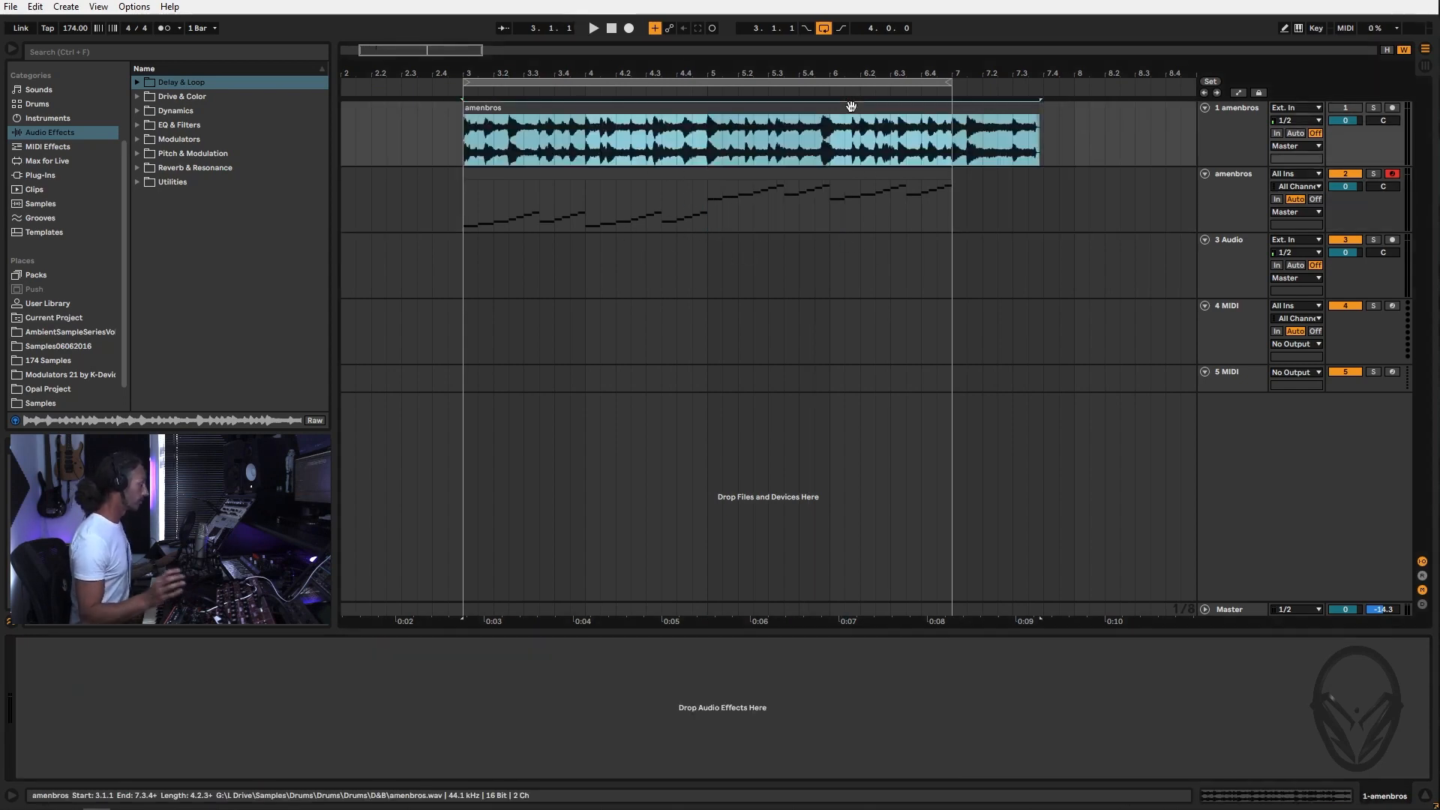
key(Delete)
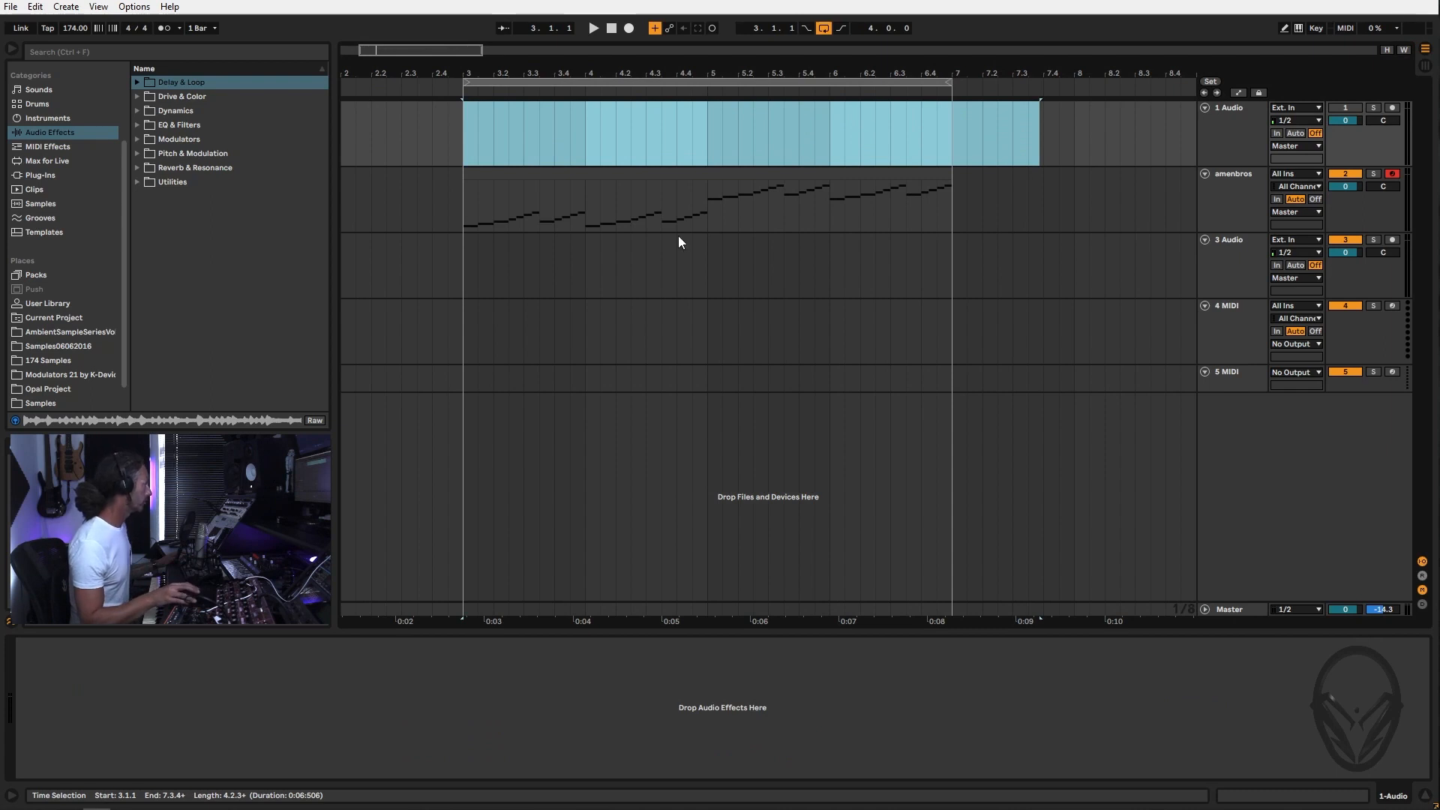
Play the MIDI clip and set the drum rack's Decay macro to 1.02 s and its Sustain macro to -7.6 dB
click(517, 179)
key(space)
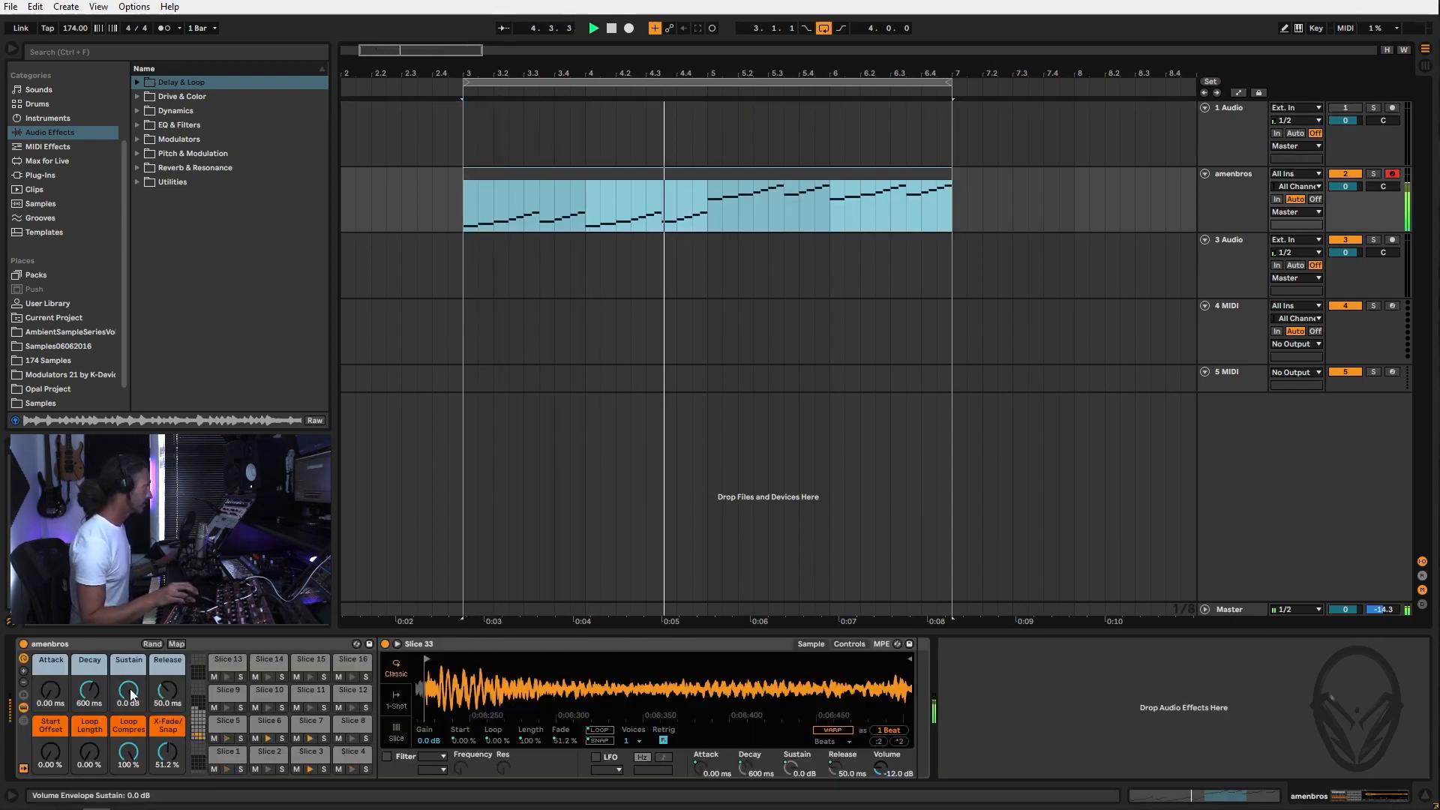
drag(128, 701, 129, 709)
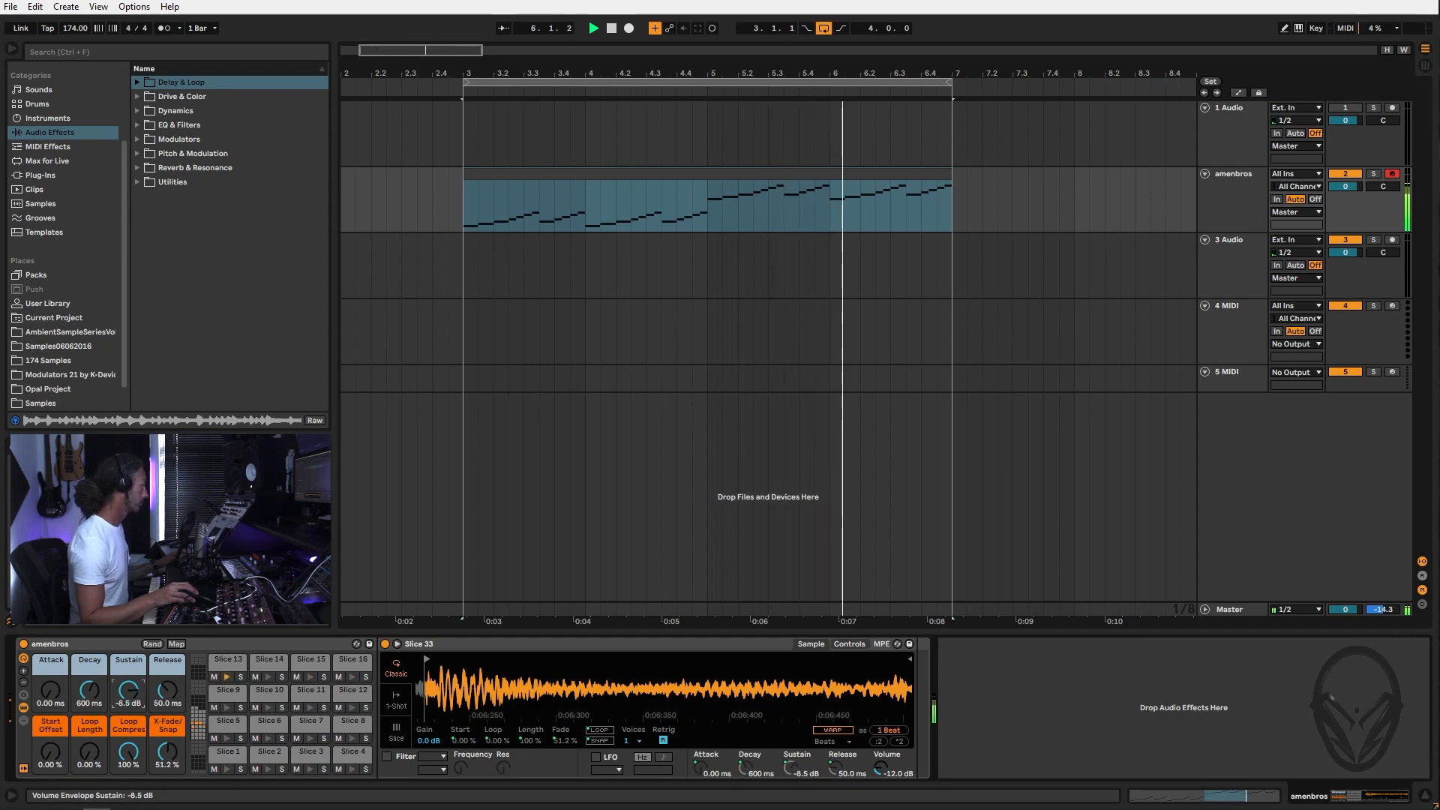
drag(128, 690, 128, 697)
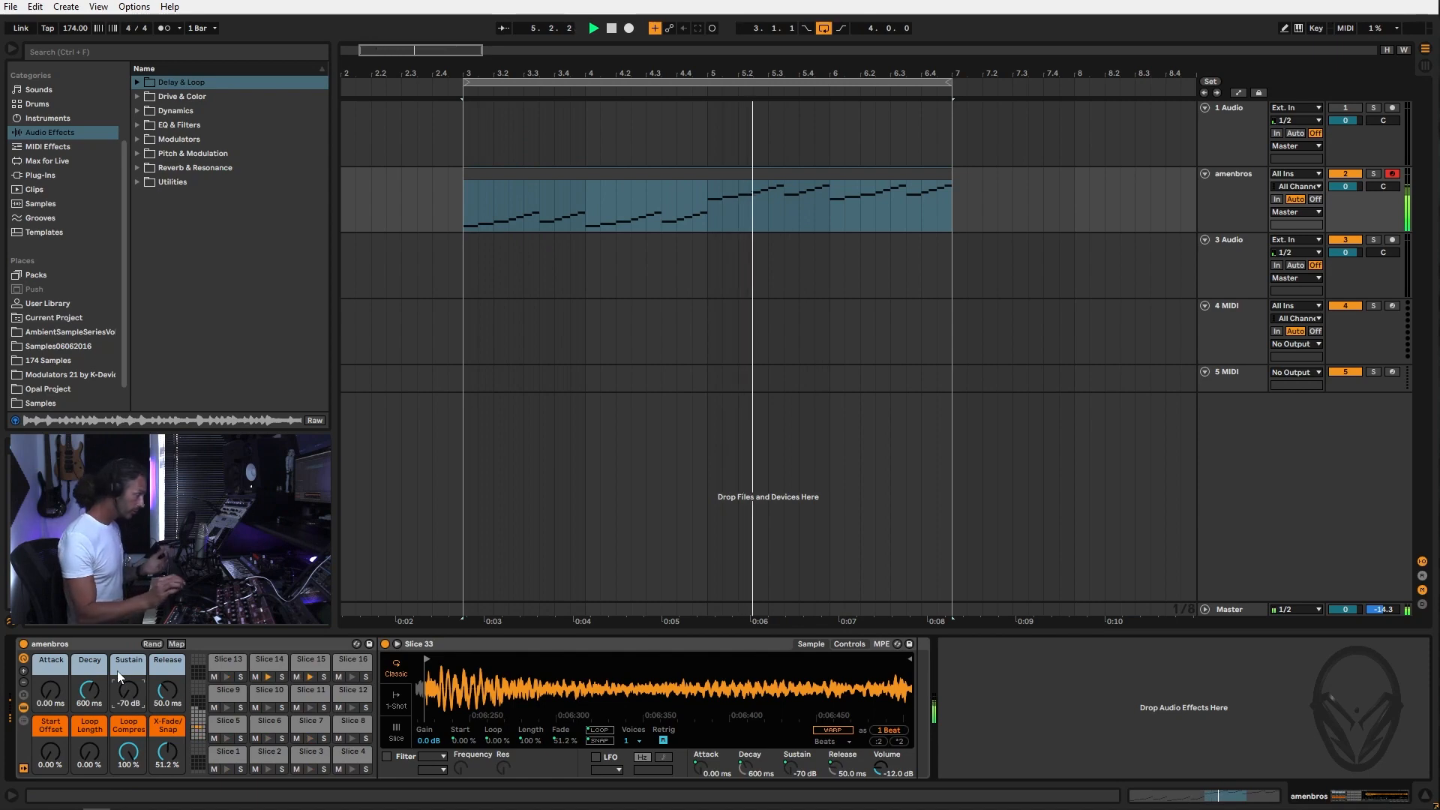
drag(128, 690, 89, 685)
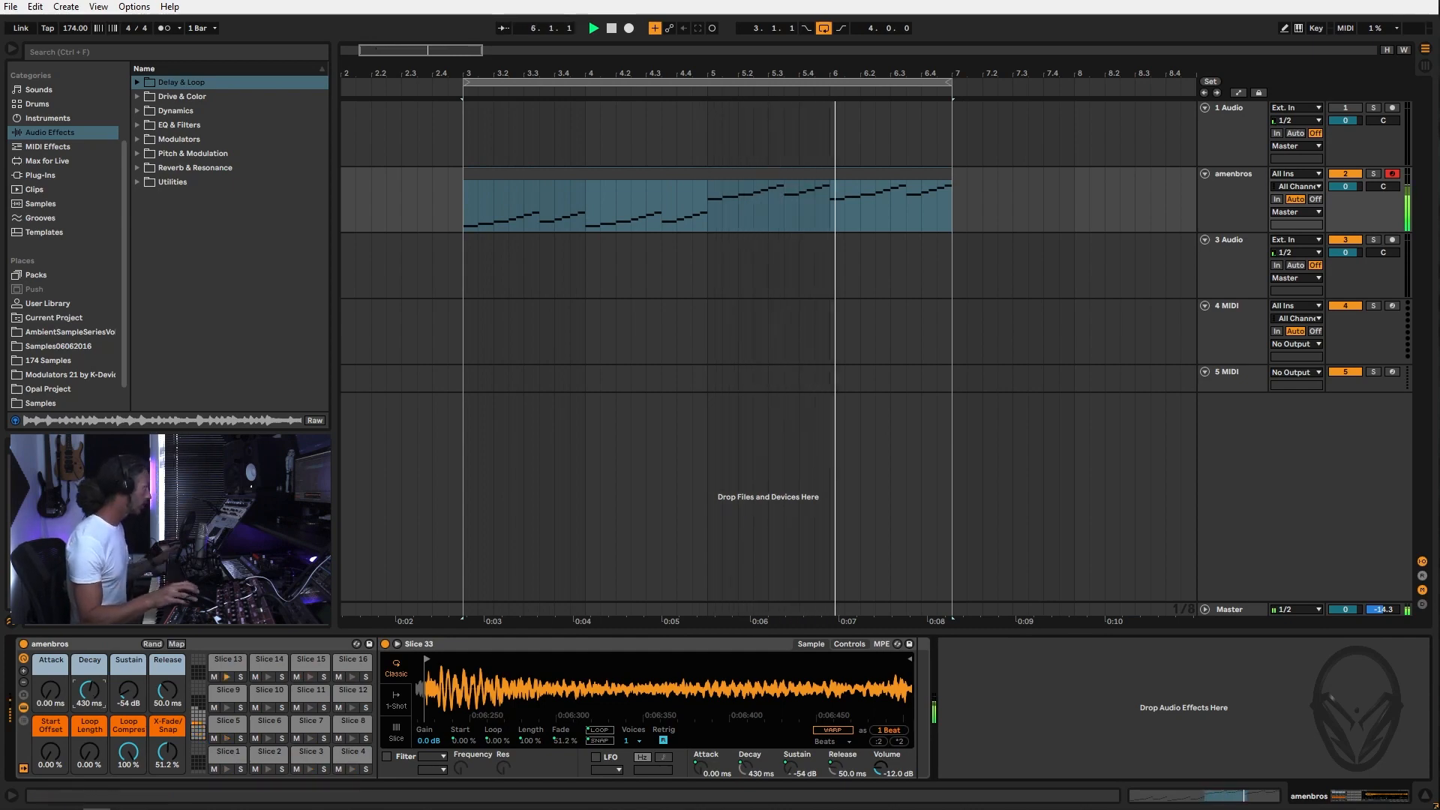
drag(90, 692, 90, 681)
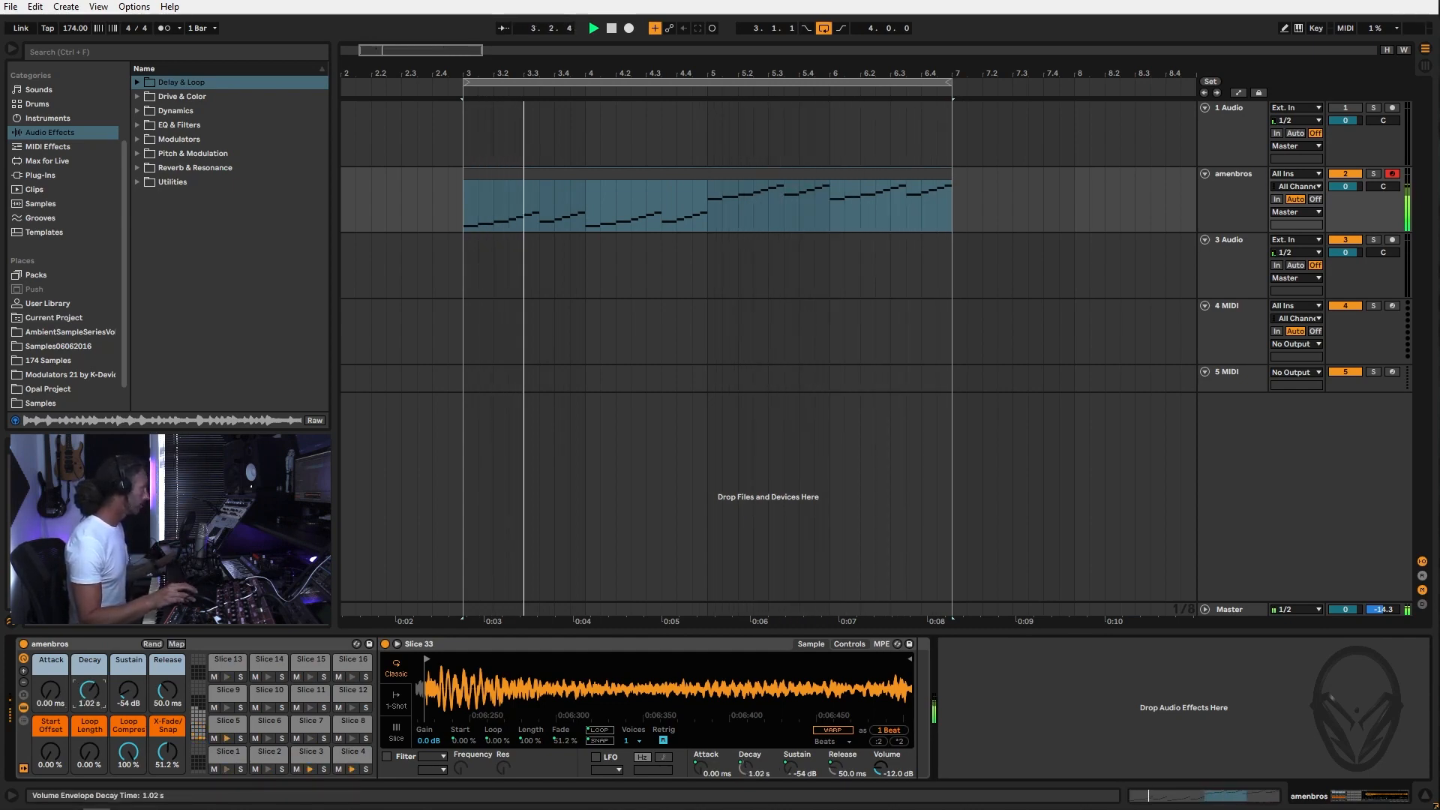
mouse_move(132, 686)
mouse_down()
mouse_move(132, 664)
mouse_move(135, 686)
mouse_up()
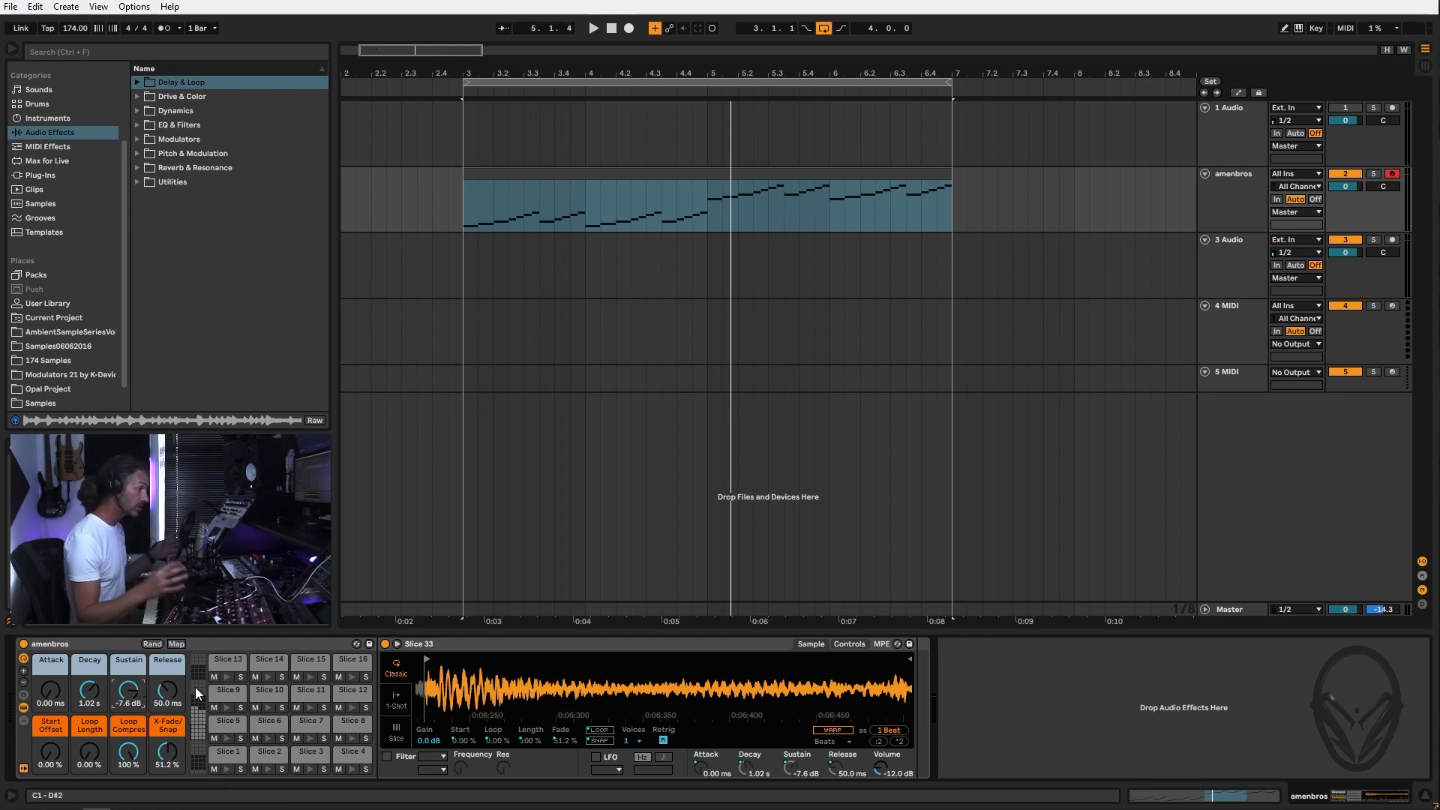
key(space)
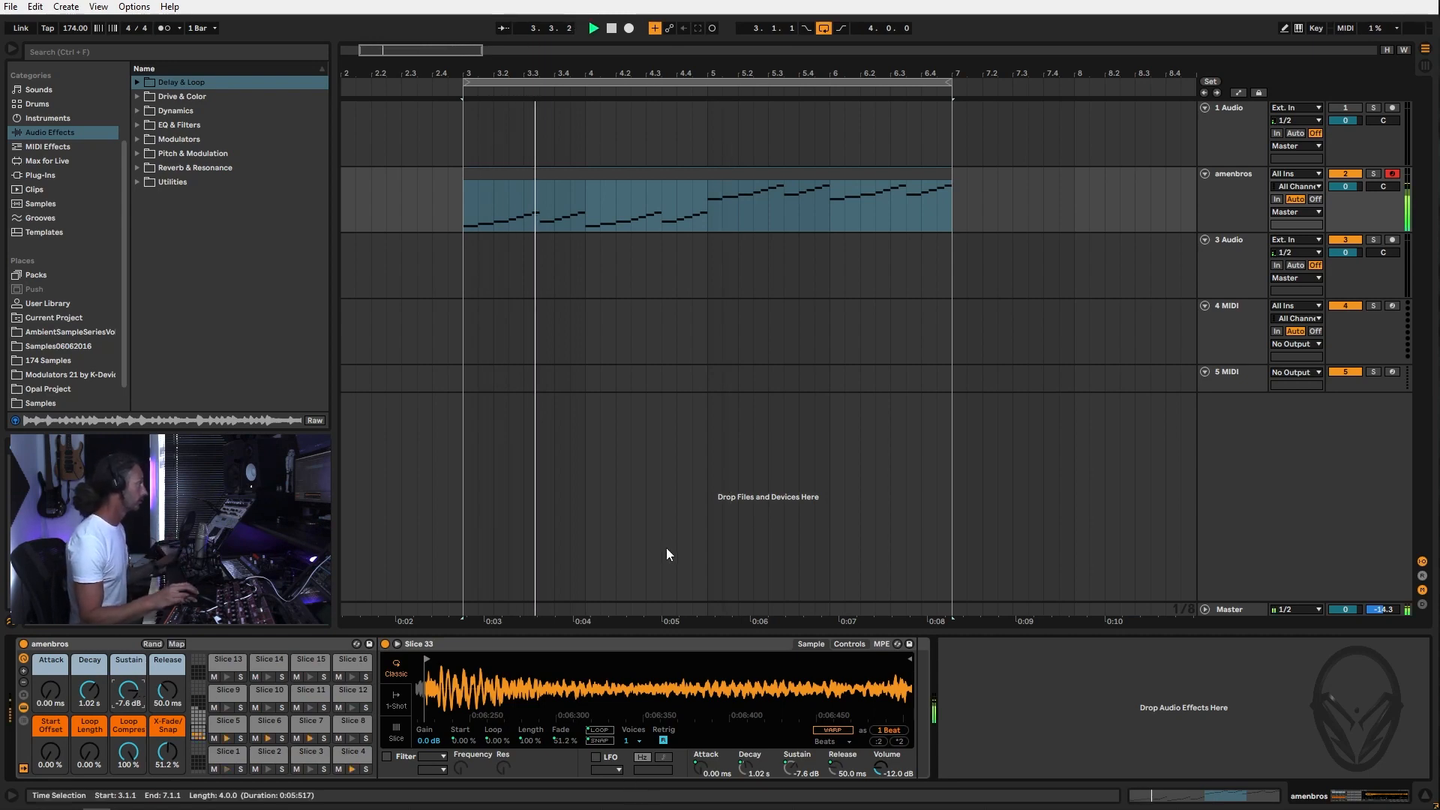
key(space)
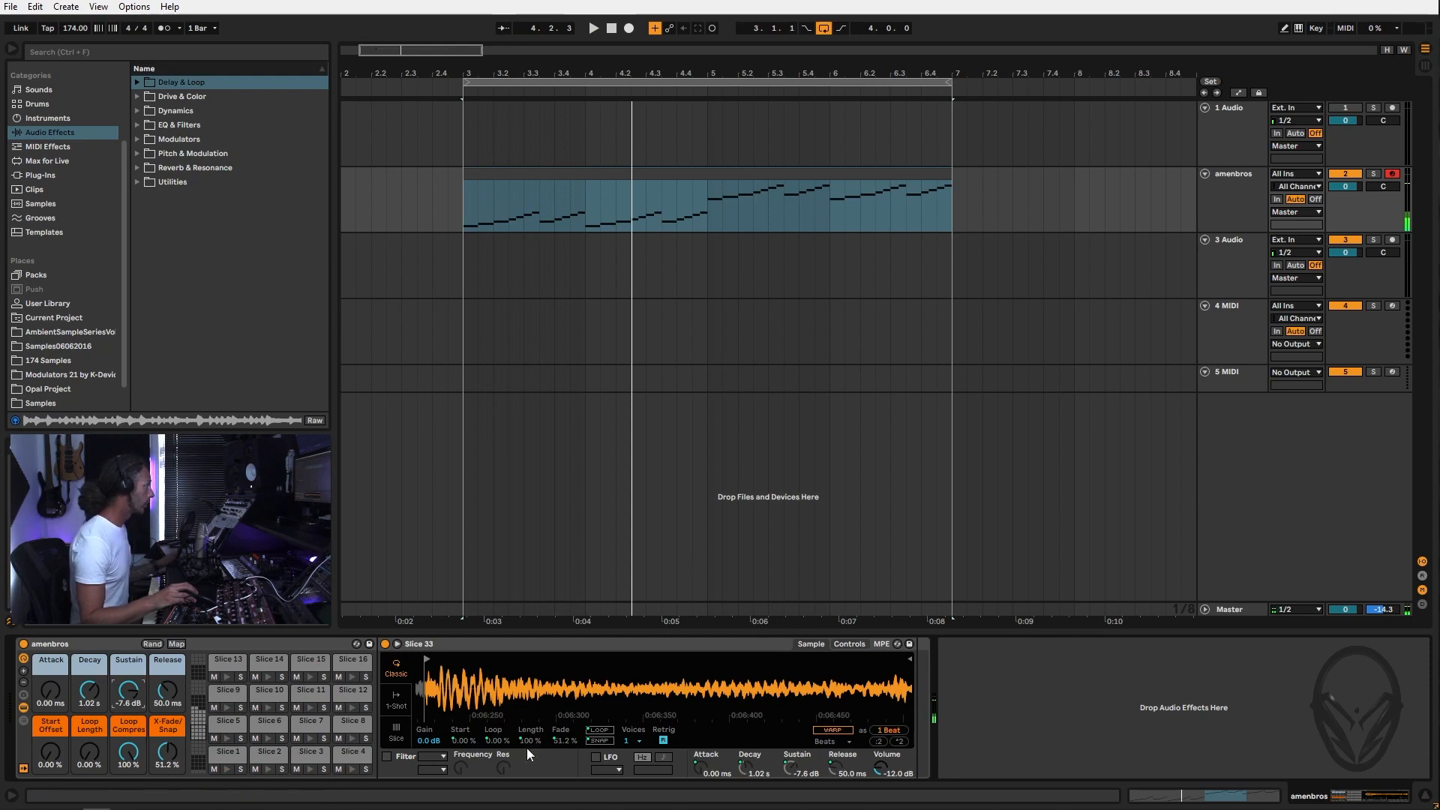
Set Slice 33's transposition to +6 st, copy the value to its sibling slices, and play the loop
click(849, 644)
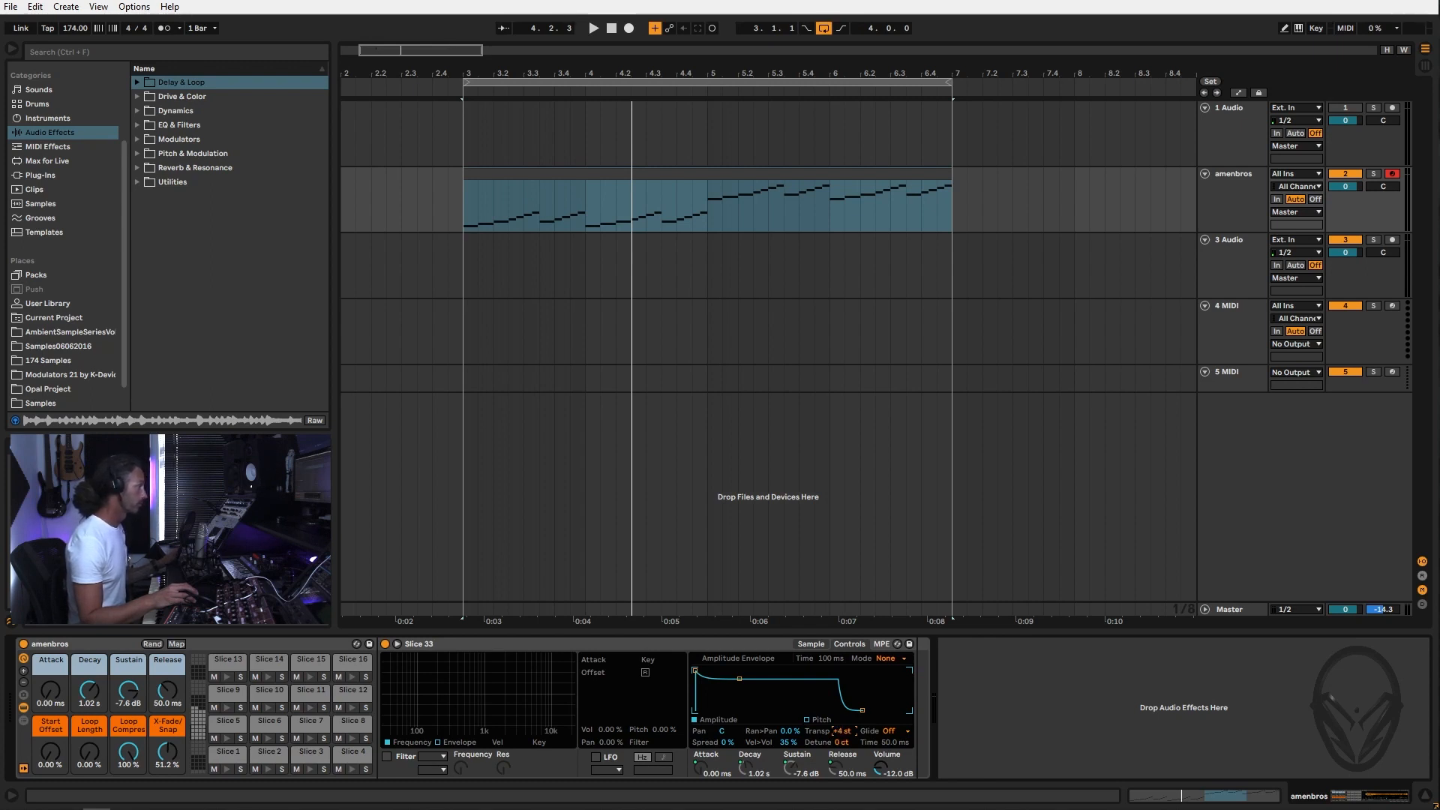
right_click(840, 734)
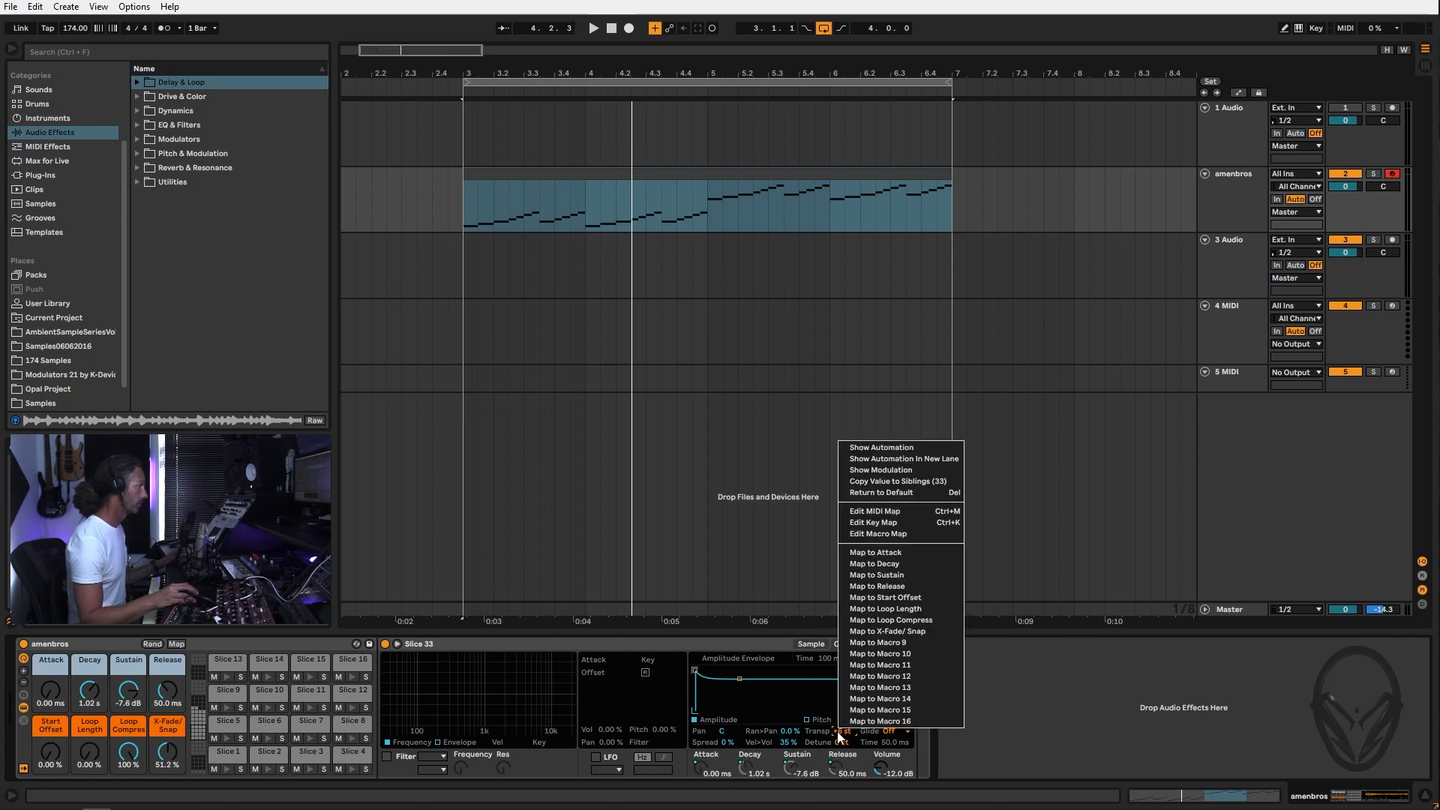
click(915, 483)
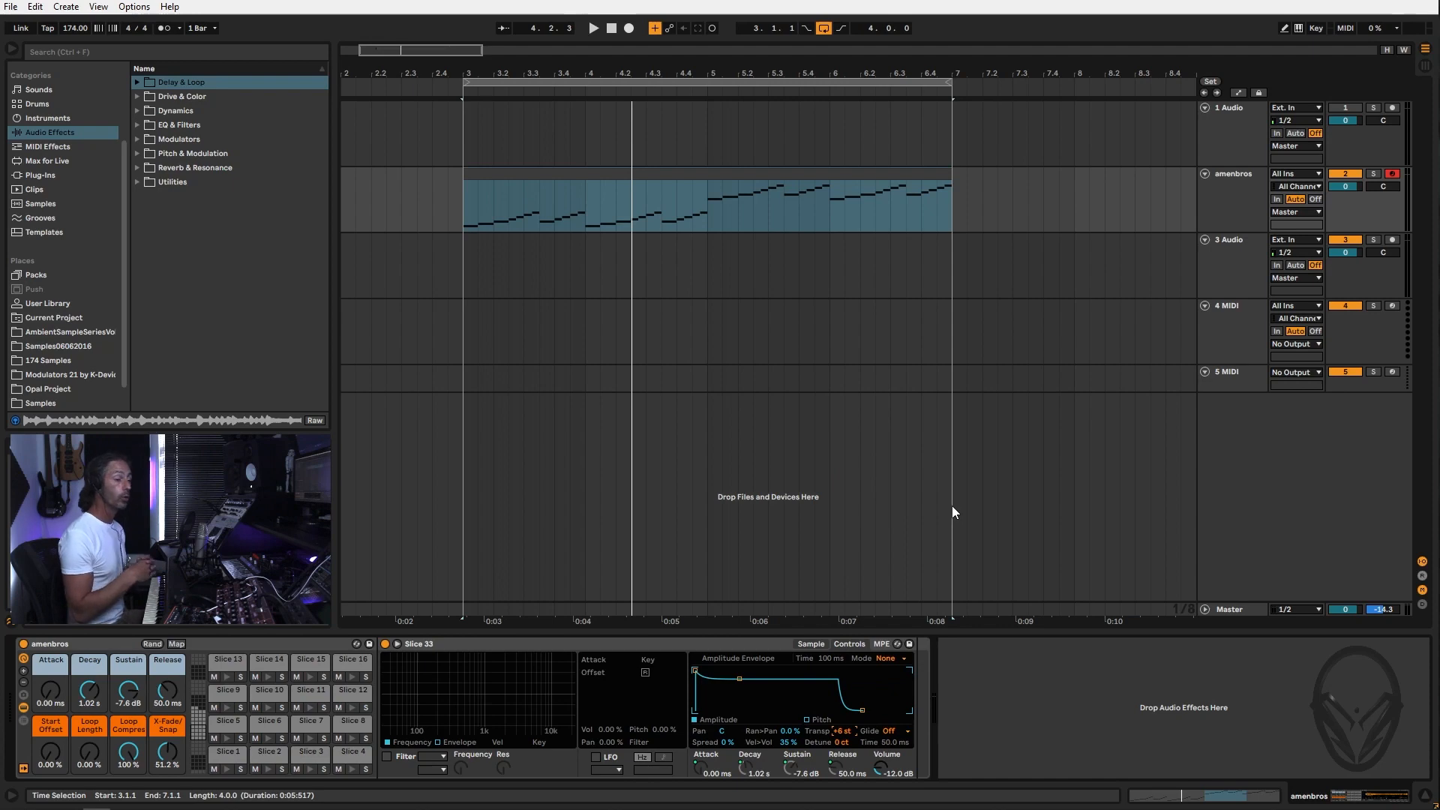
key(space)
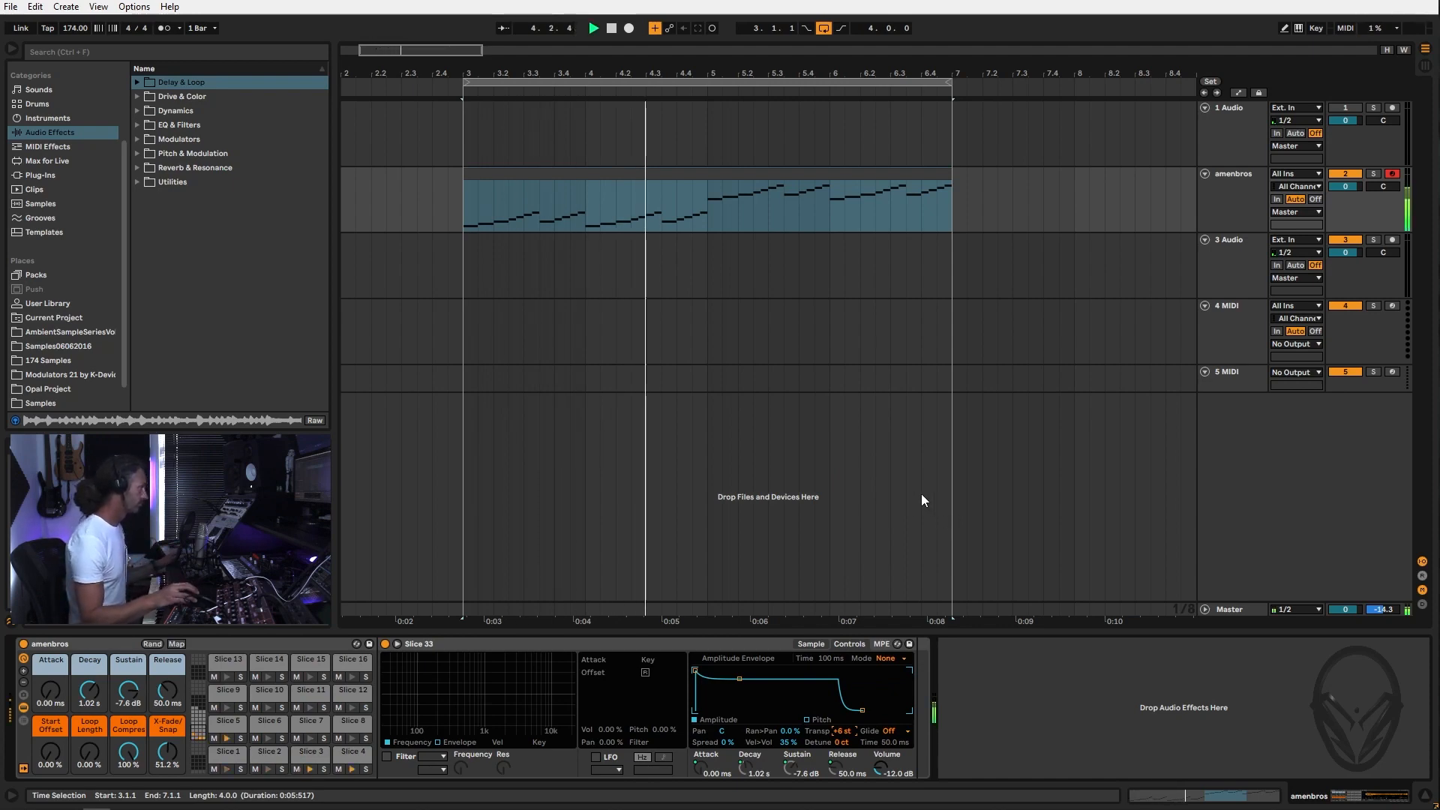
Set the Sustain macro to -6.9 dB and Slice 33's transposition to +5 st, and audition the loop
drag(131, 691, 130, 688)
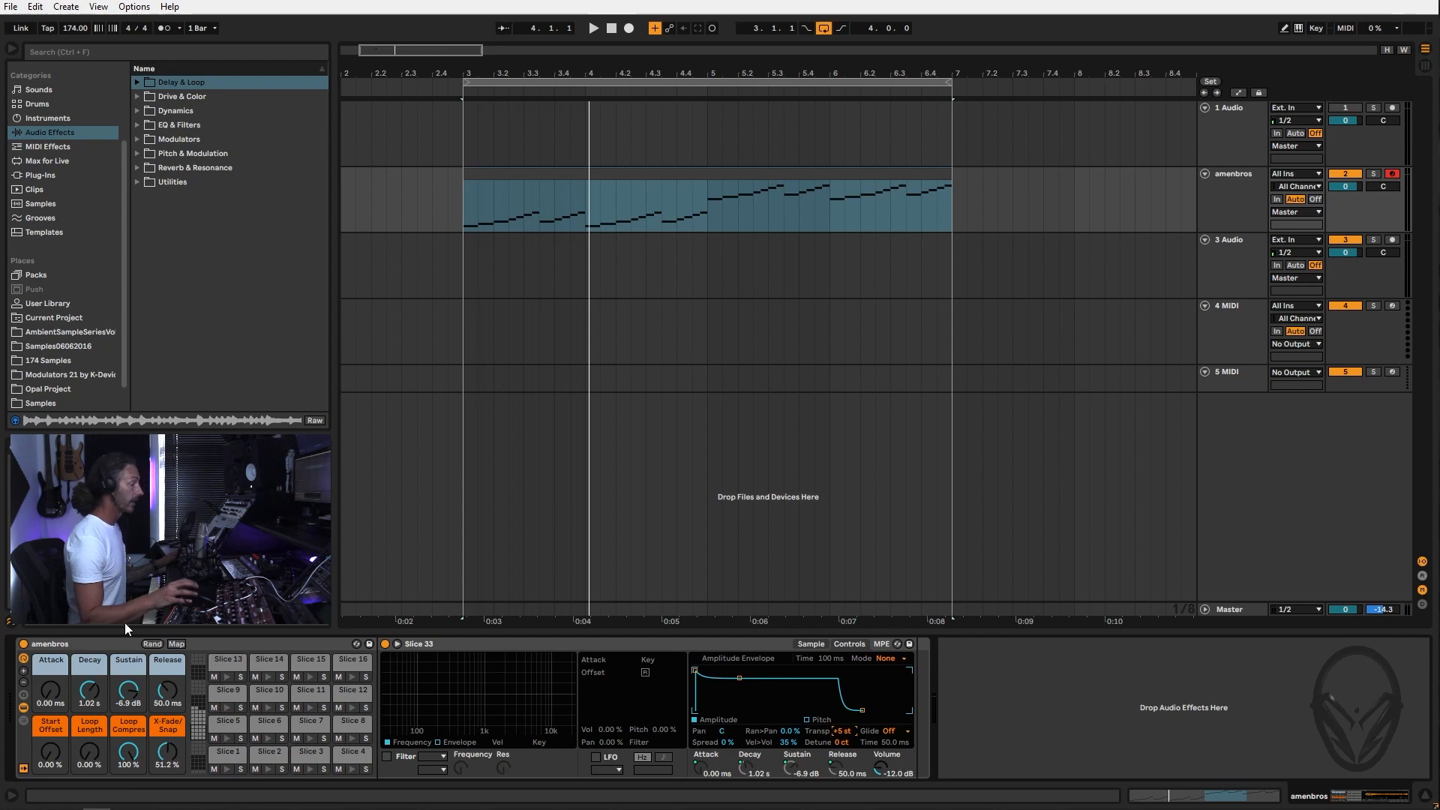
key(space)
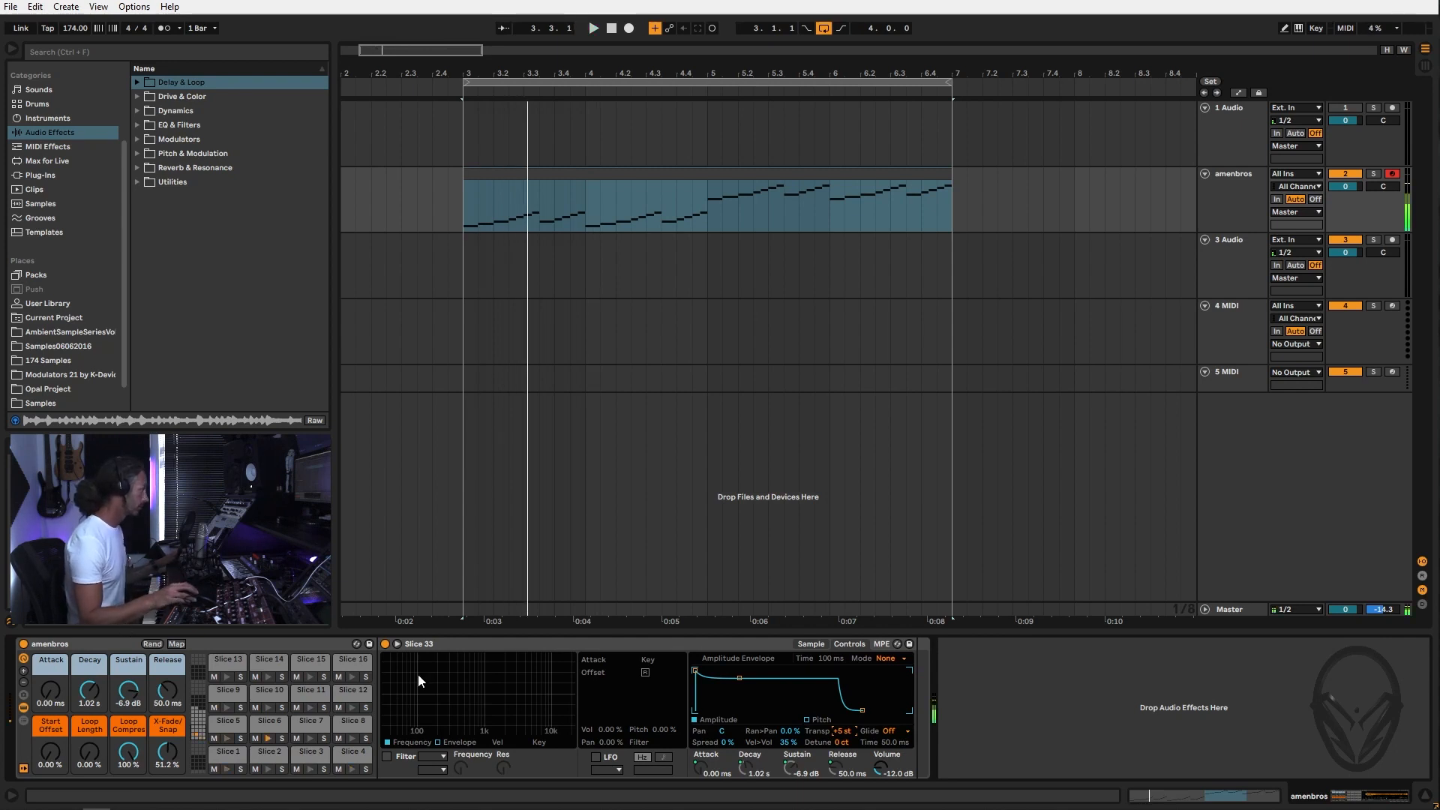
right_click(842, 738)
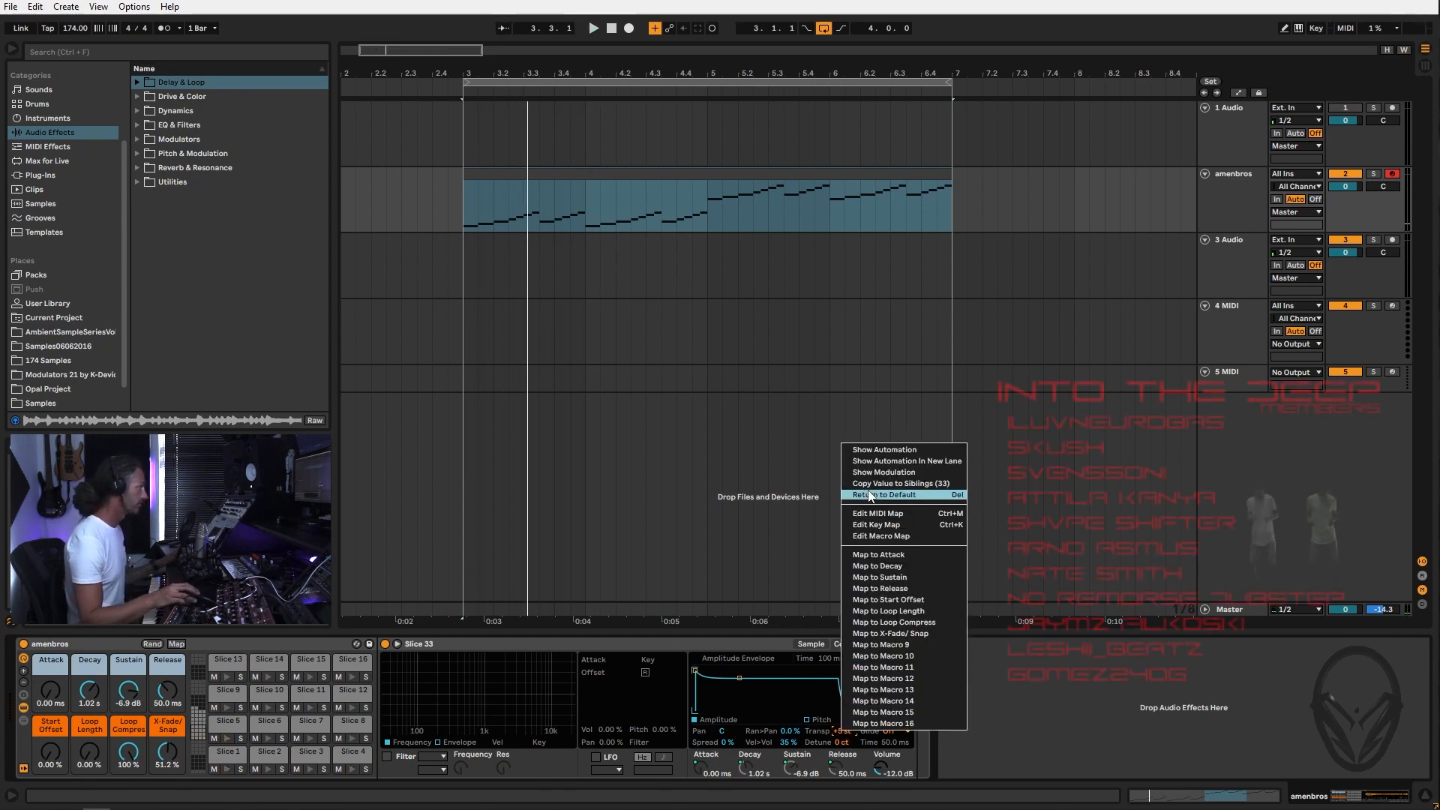
click(1067, 681)
key(space)
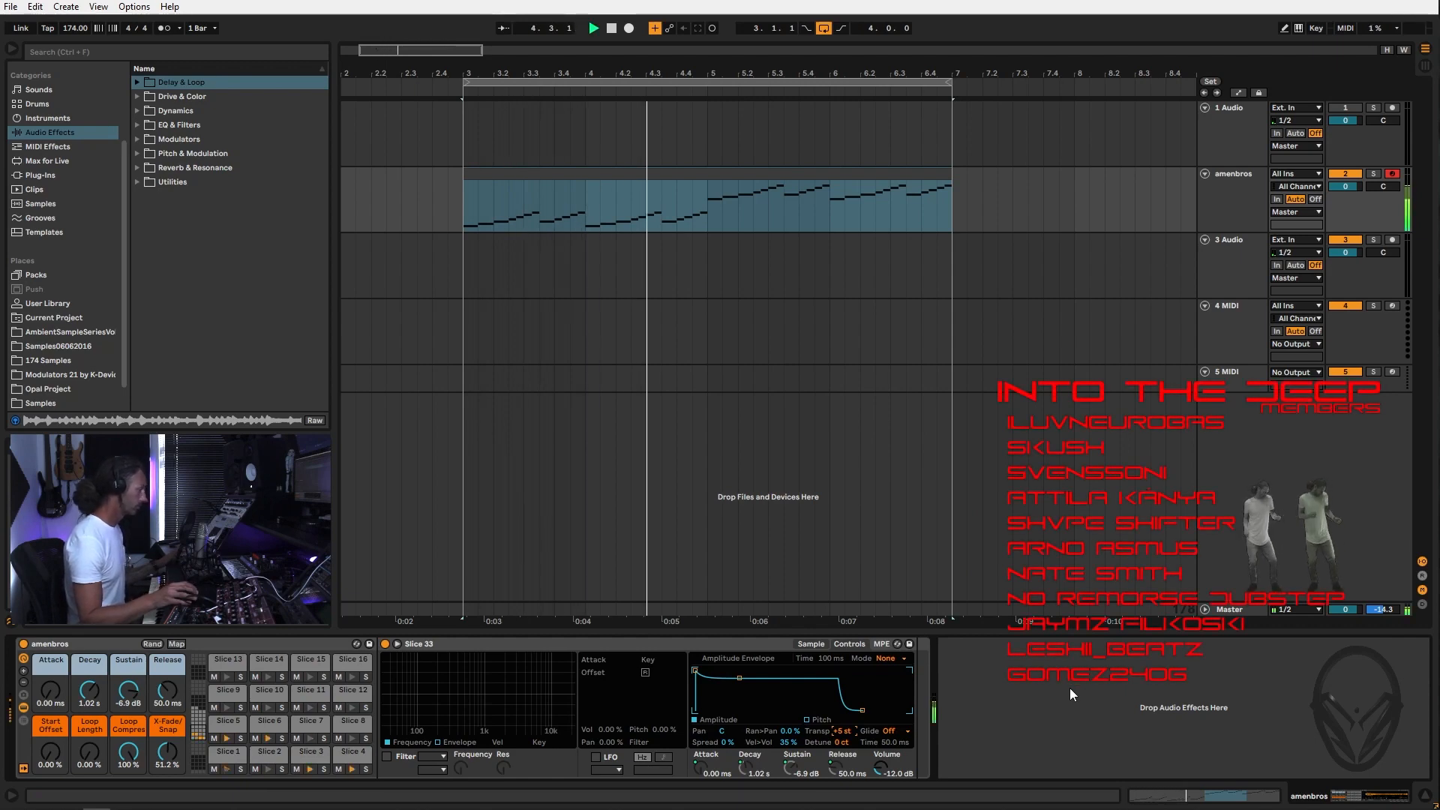
key(space)
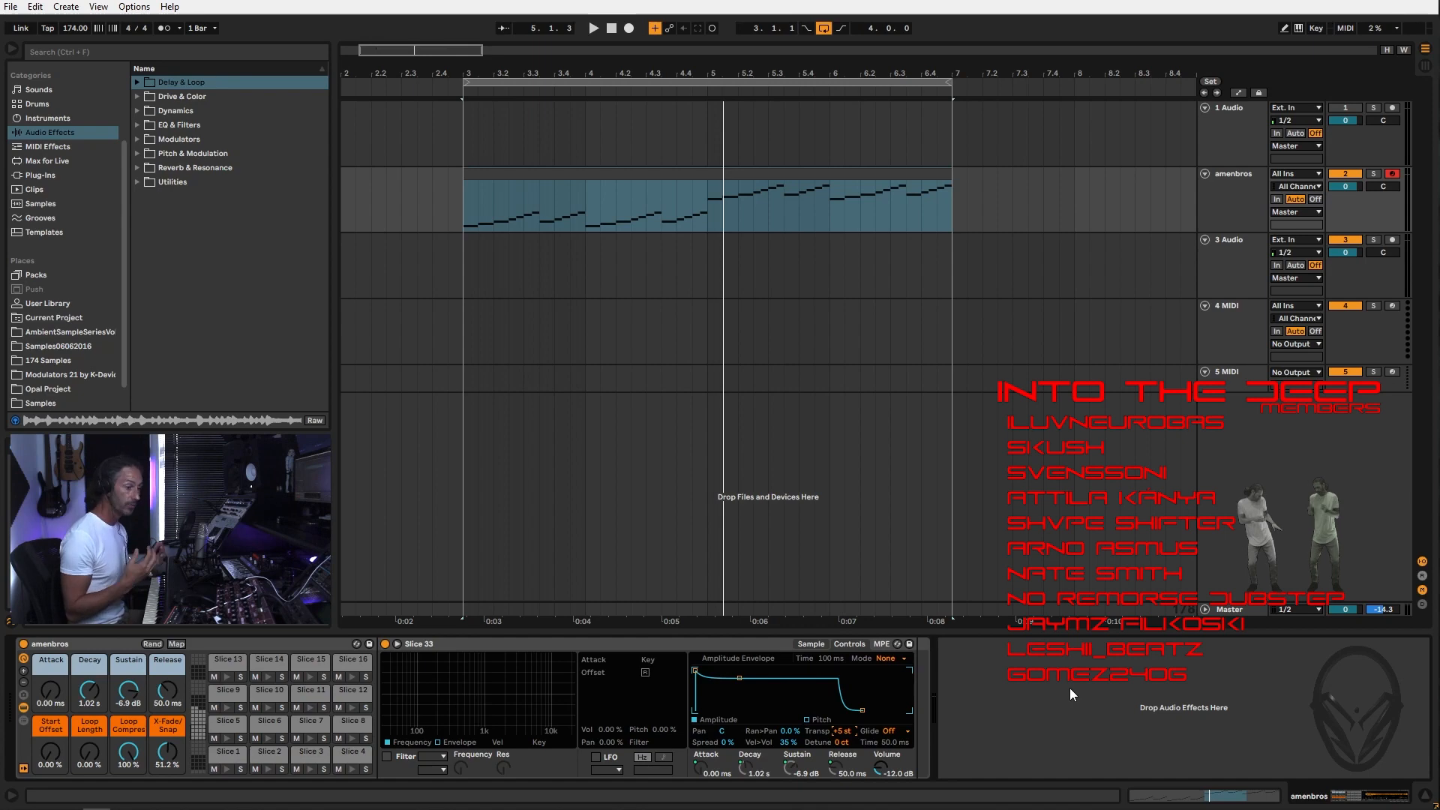
key(space)
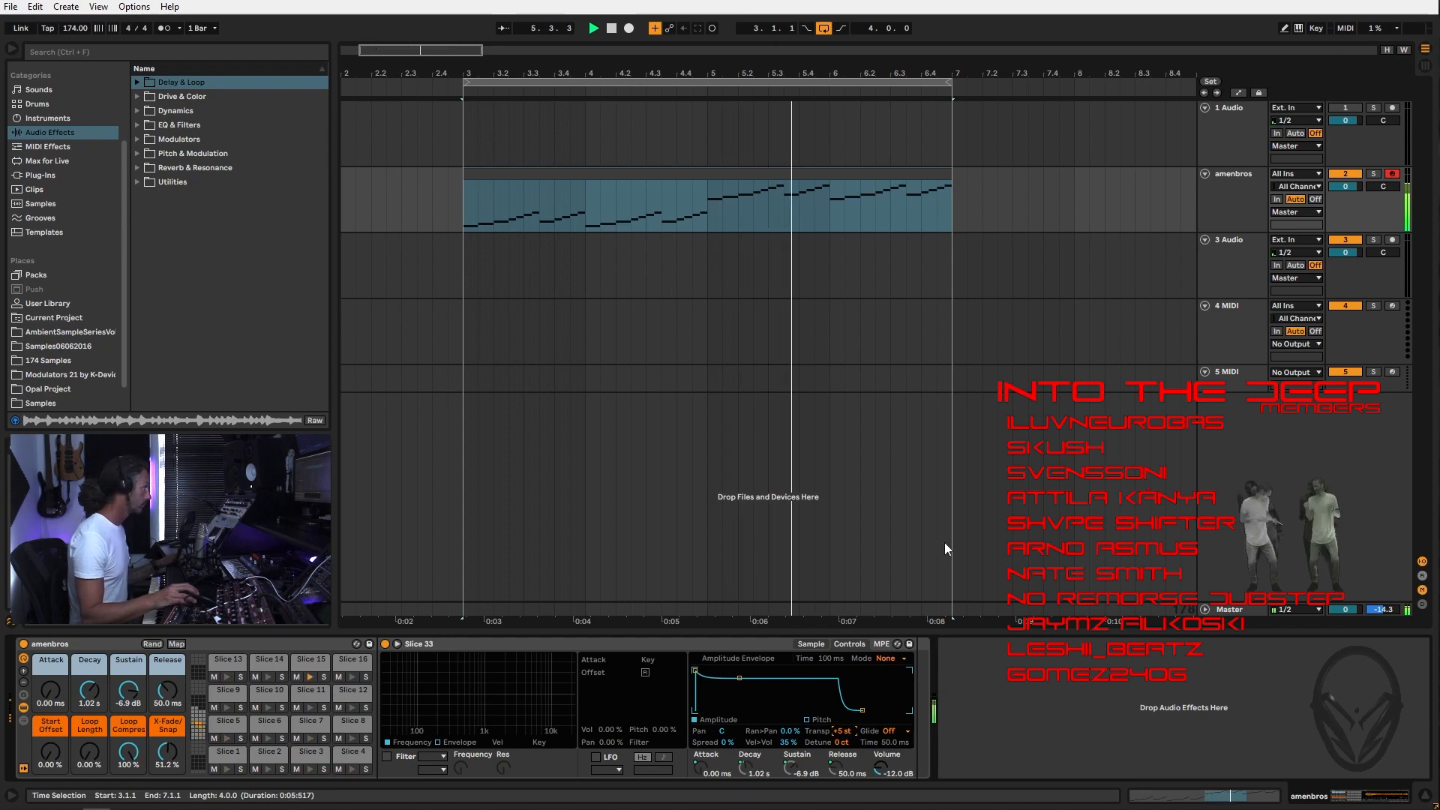
Replace bar 1's second run in the MIDI clip with copies of Slices 1 and 2 from 1.3.3 and the Slice 3 note at 1.4.3
double_click(690, 177)
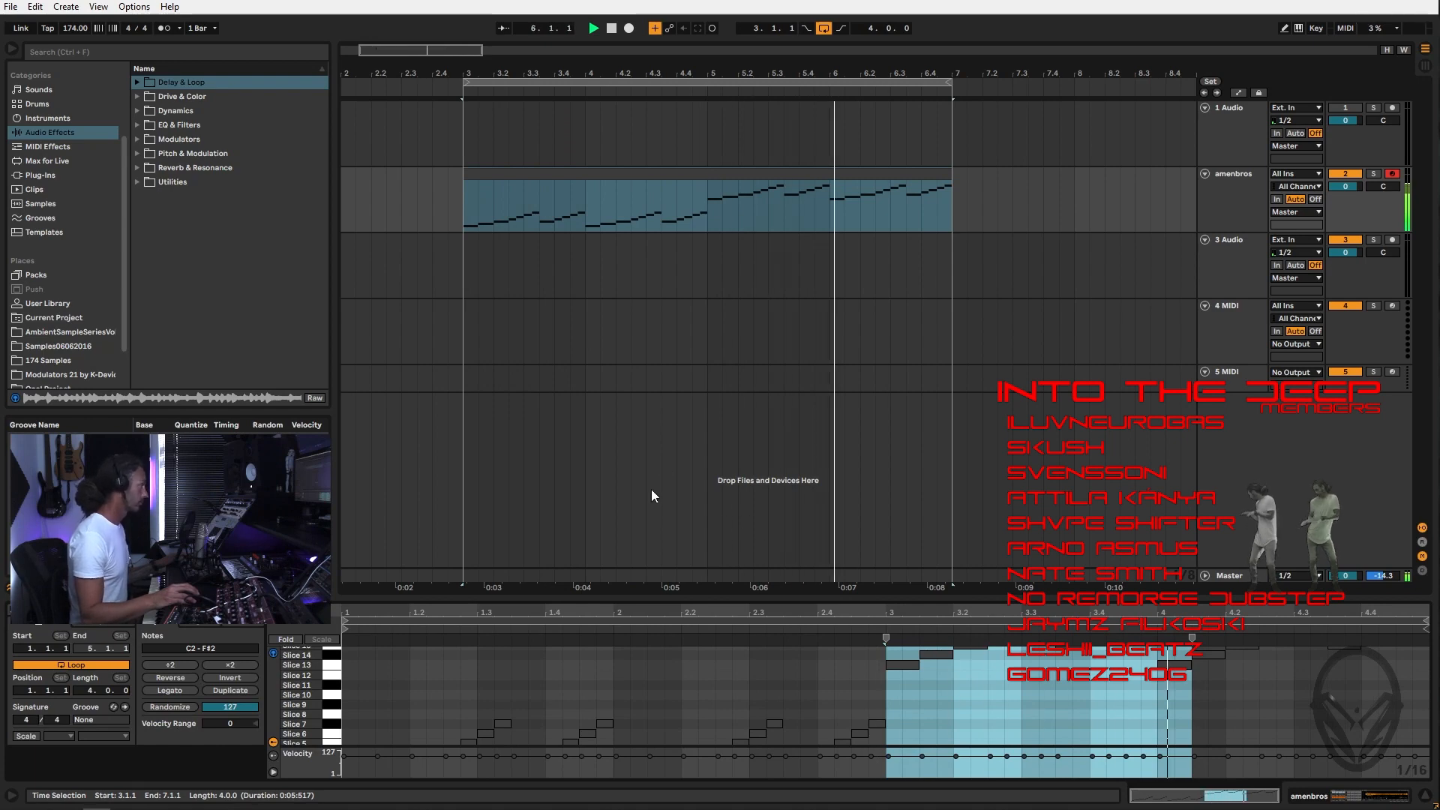
scroll(633, 664, down, 3)
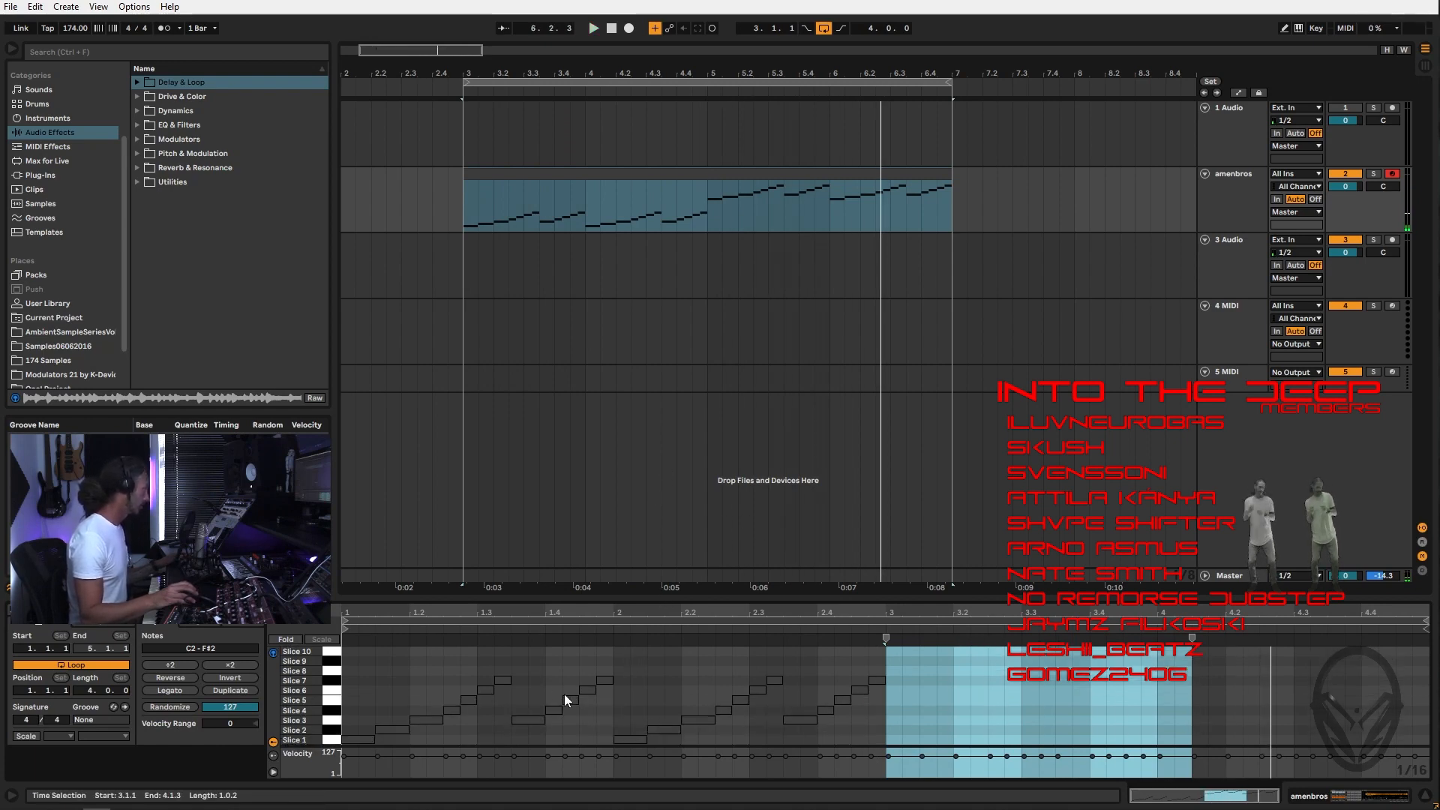
drag(543, 673, 612, 709)
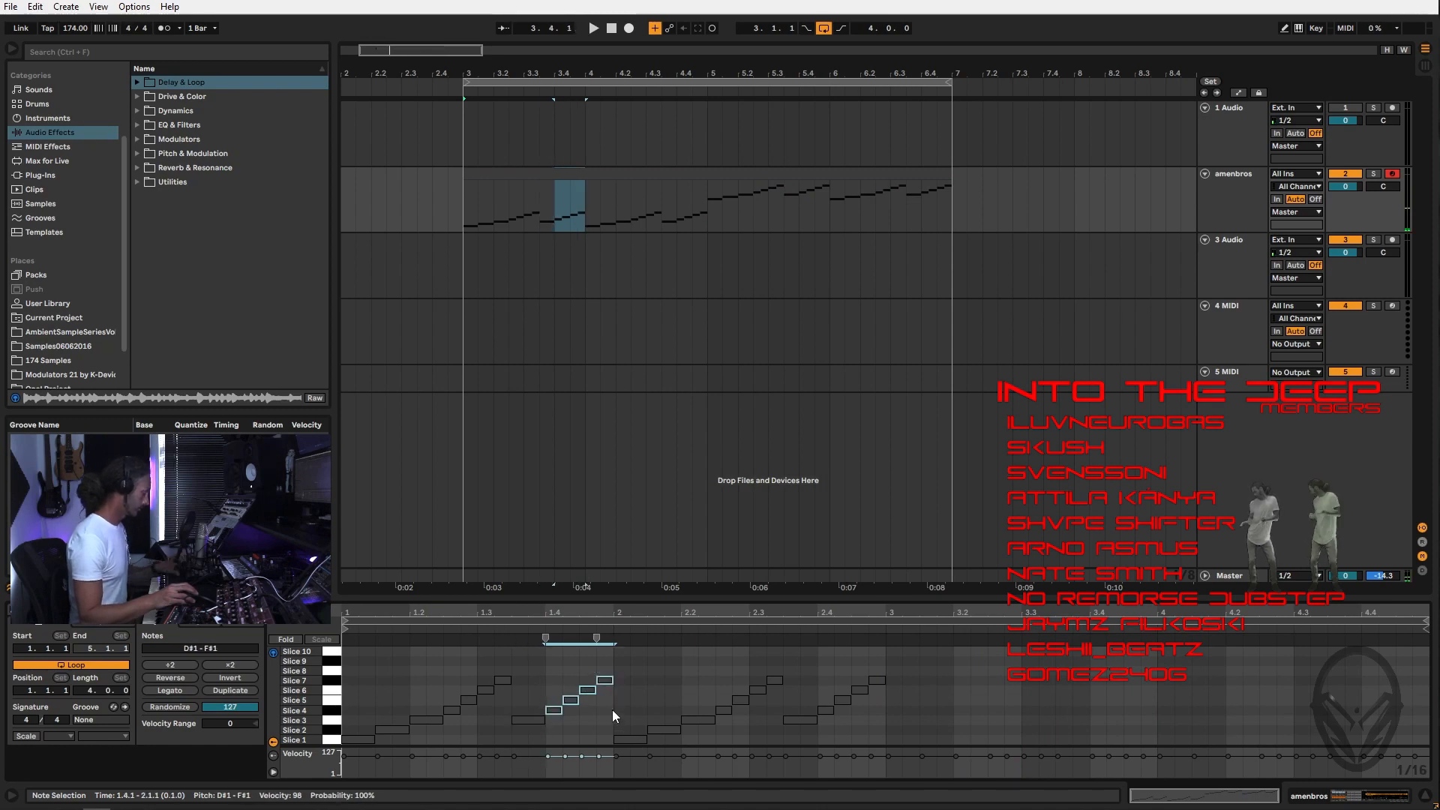
key(Delete)
drag(532, 717, 597, 718)
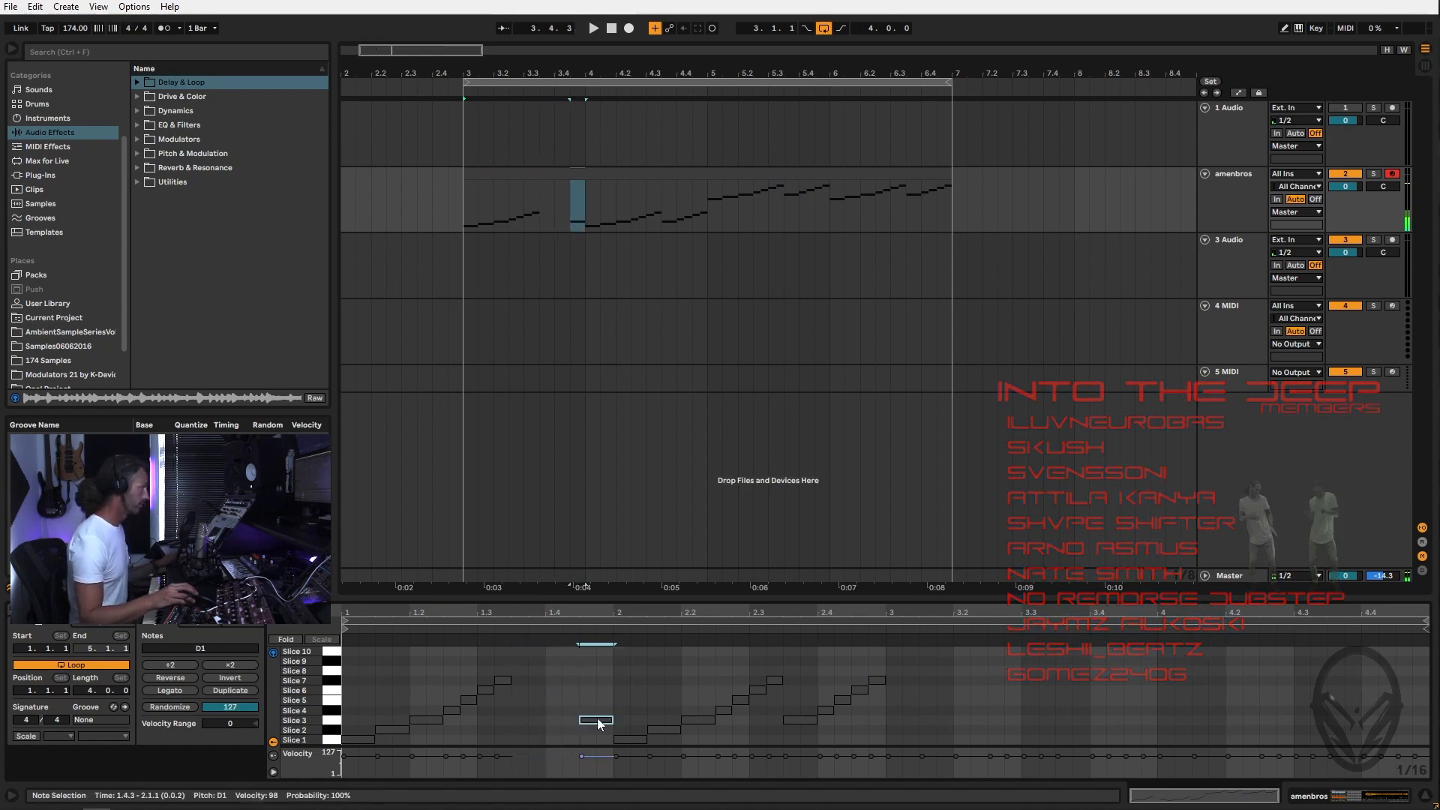
drag(366, 712, 539, 745)
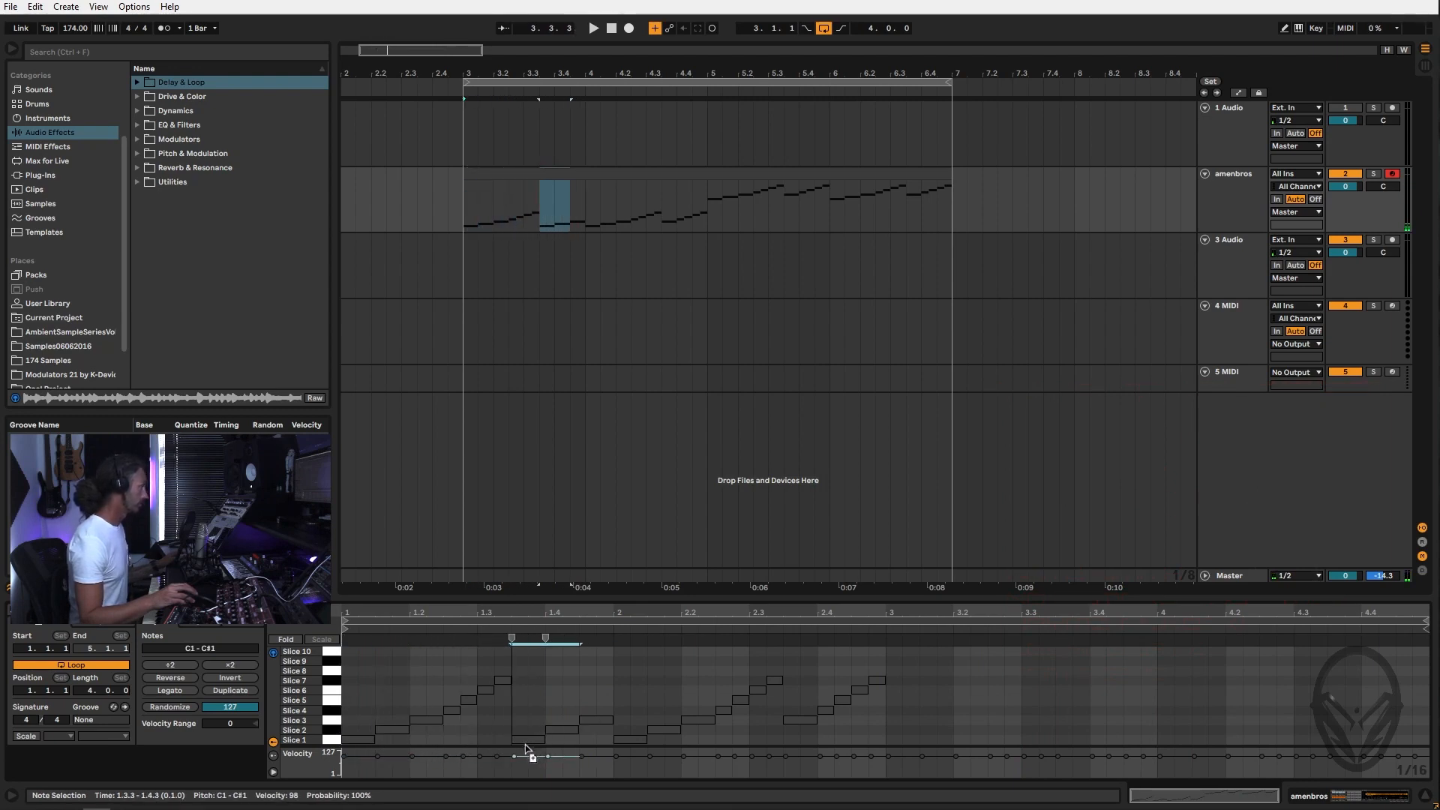
Replace the Slice 1 and Slice 2 notes at the start of bar 2 with a copy of the Slice 4 to 7 run and audition it
click(655, 740)
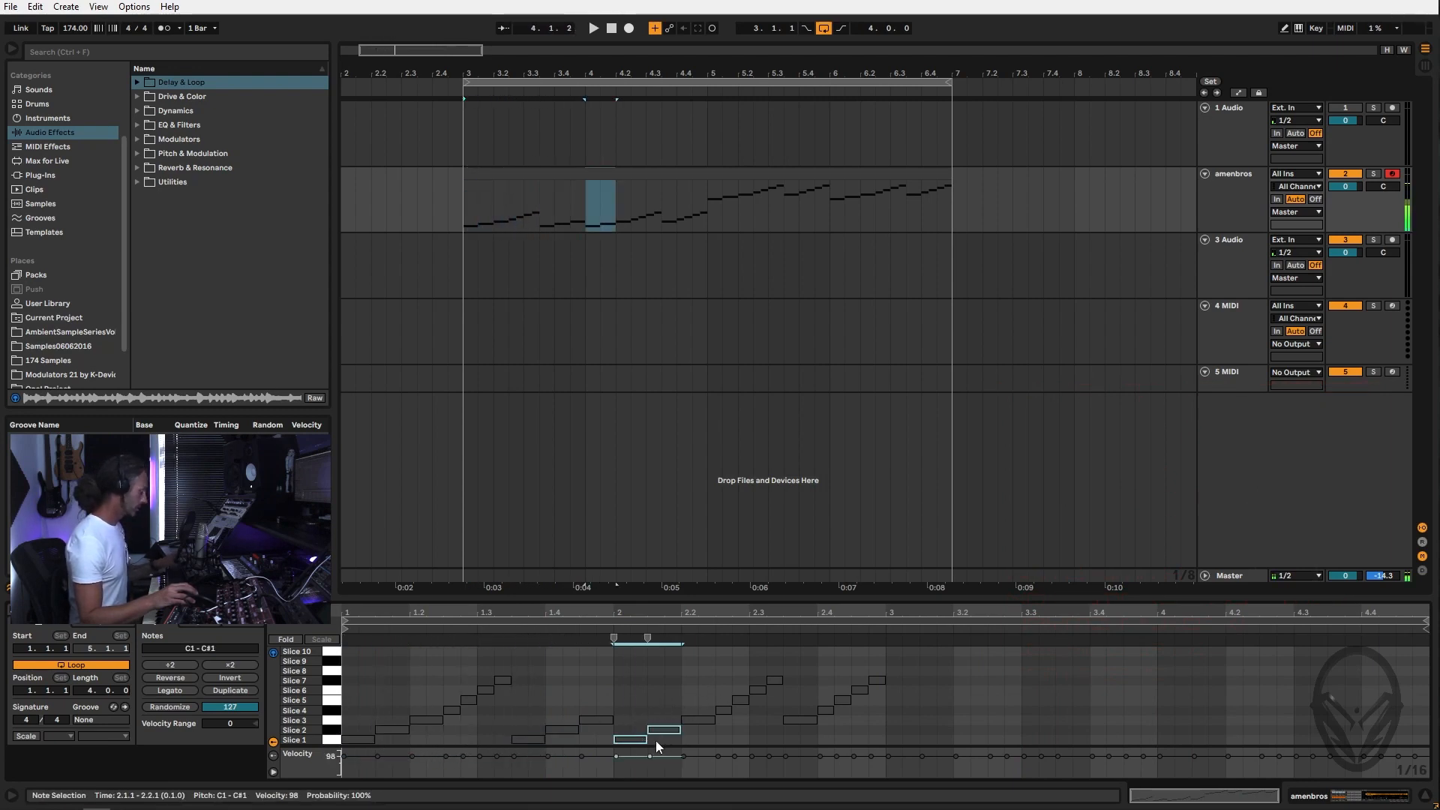
key(Delete)
drag(727, 681, 629, 714)
shift+click(723, 710)
key(space)
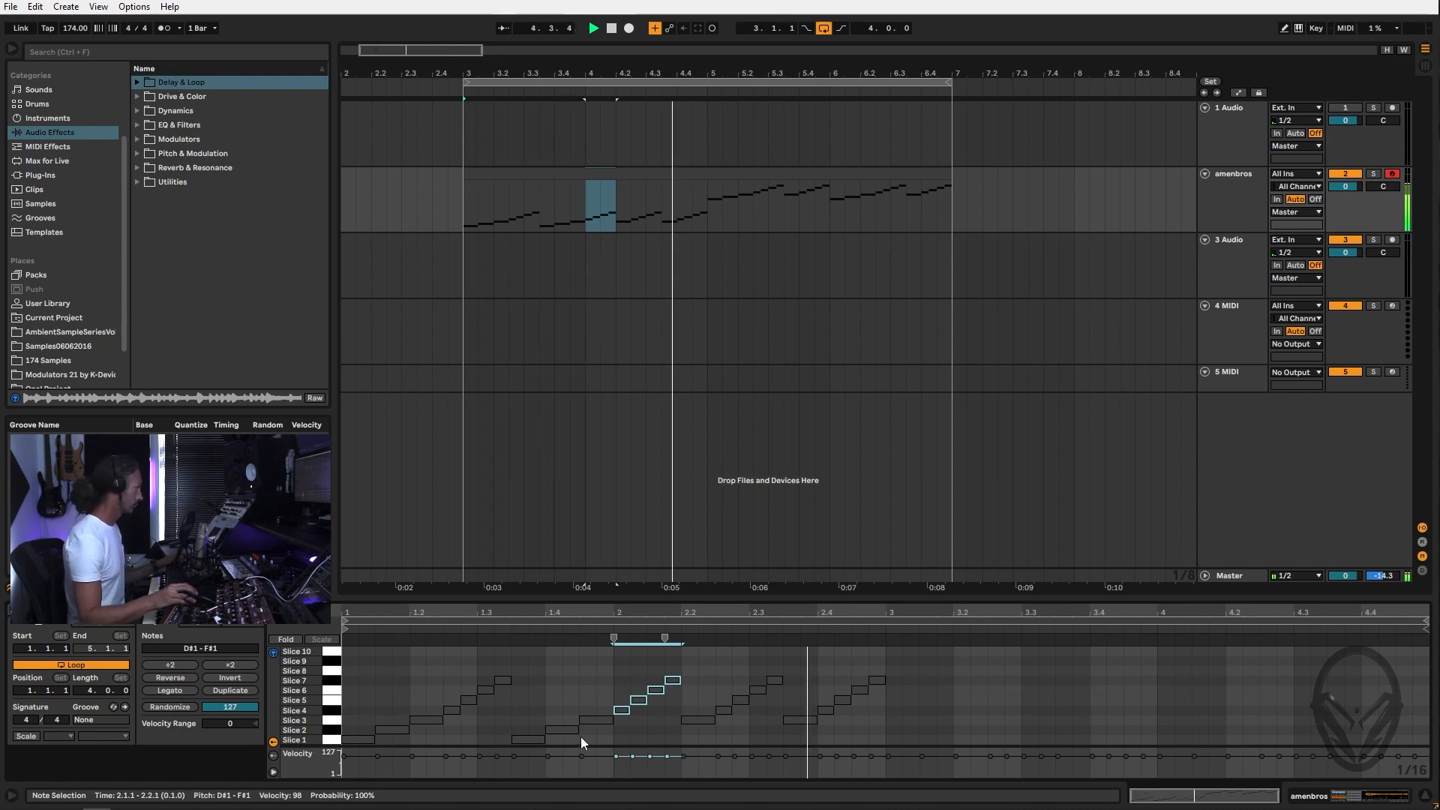
key(space)
Transpose both Slice 2 notes in bar 1 up an octave to Slice 14
click(450, 694)
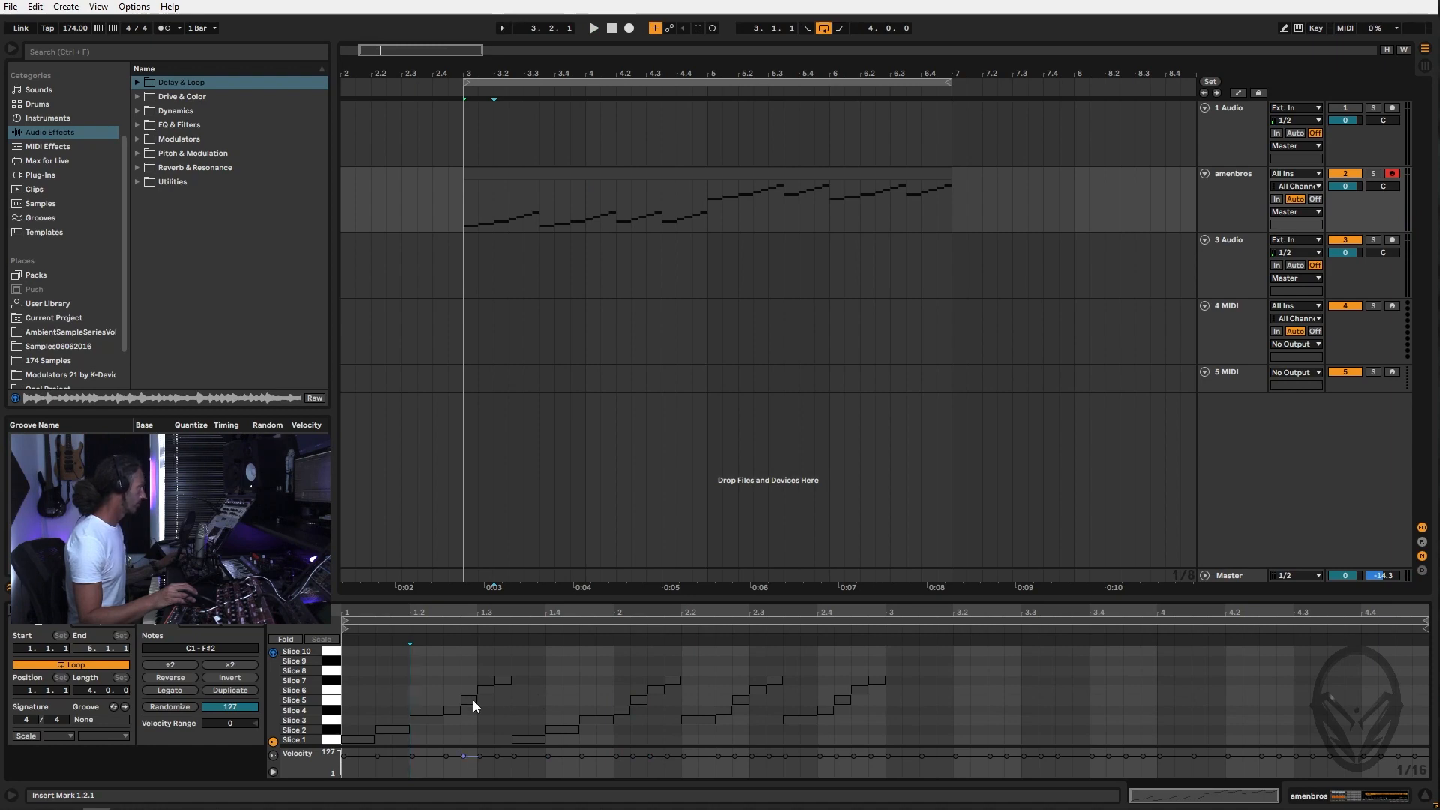
click(336, 733)
key(shift+Up)
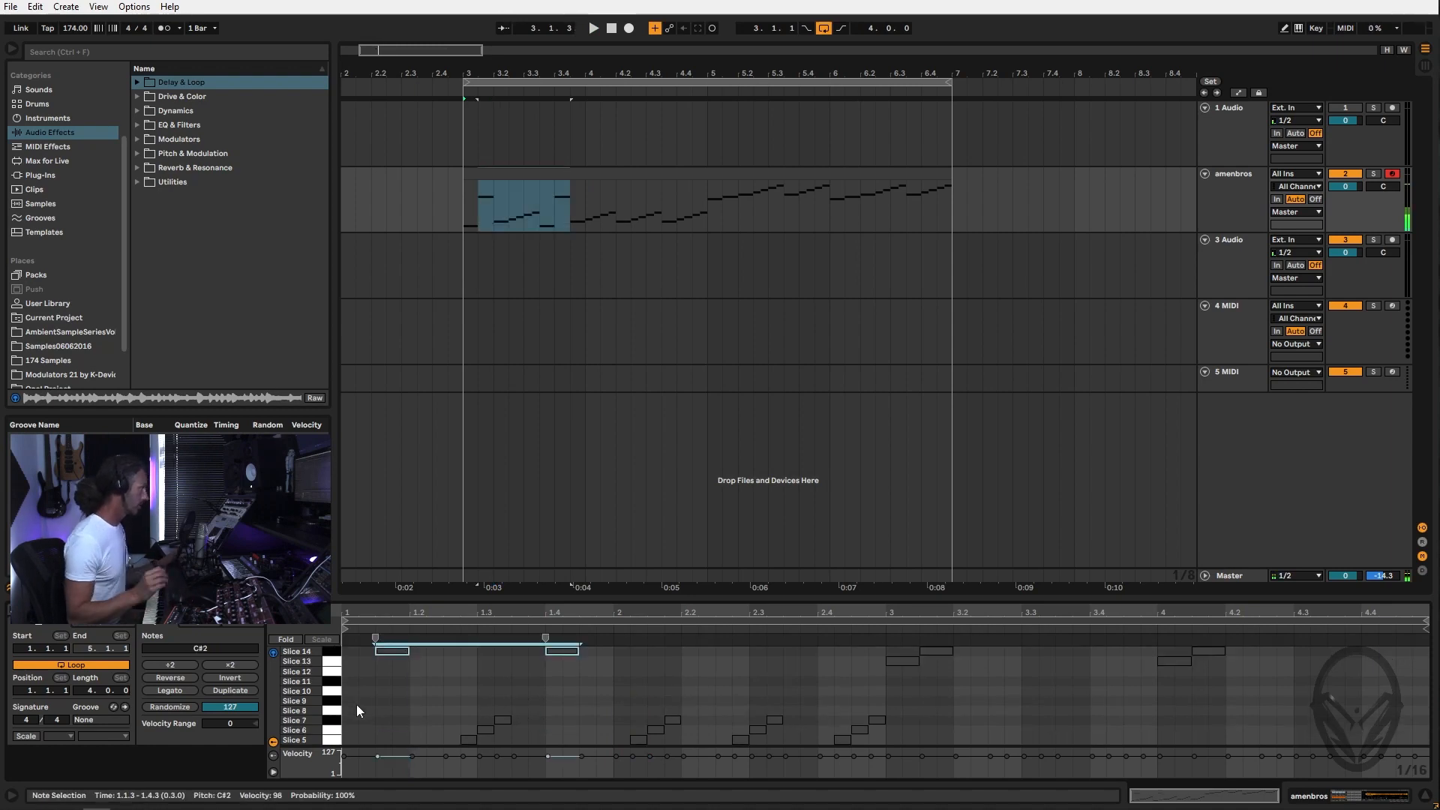
Transpose the two selected Slice 14 notes in bar 1 up to Slice 21 and audition the loop
key(Up)
key(Up)
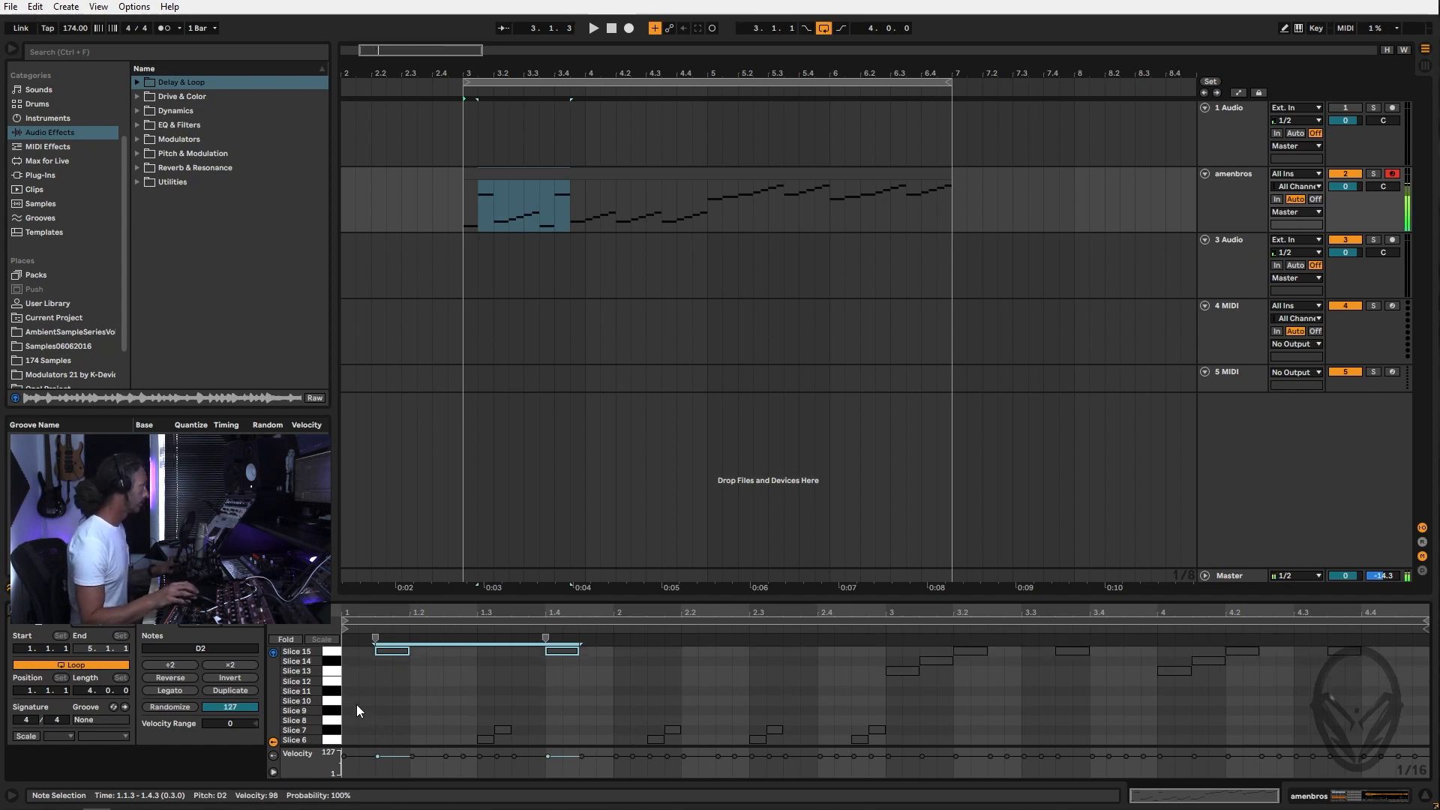
key(space)
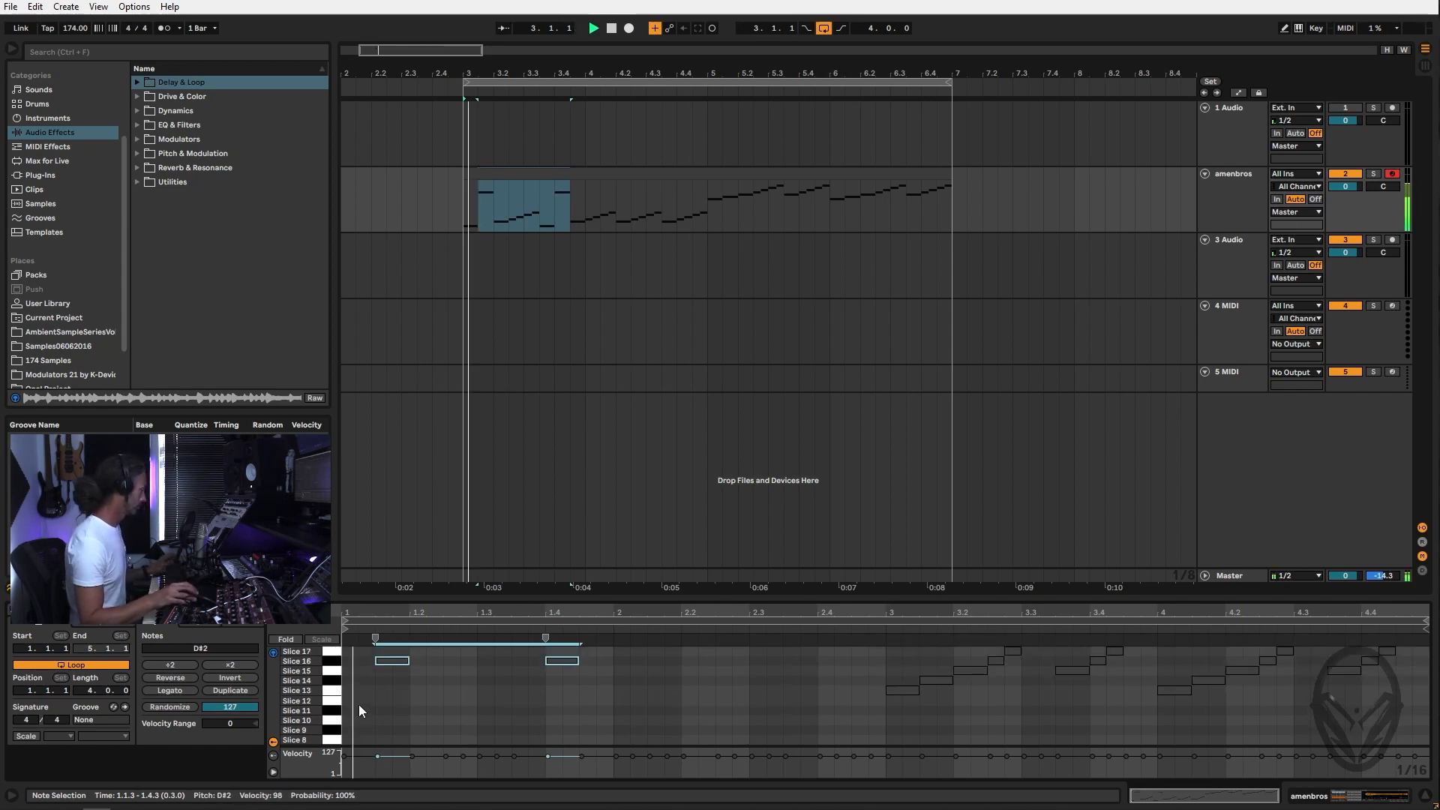
key(Up)
key(Up)
key(Up)
key(Up)
key(Up)
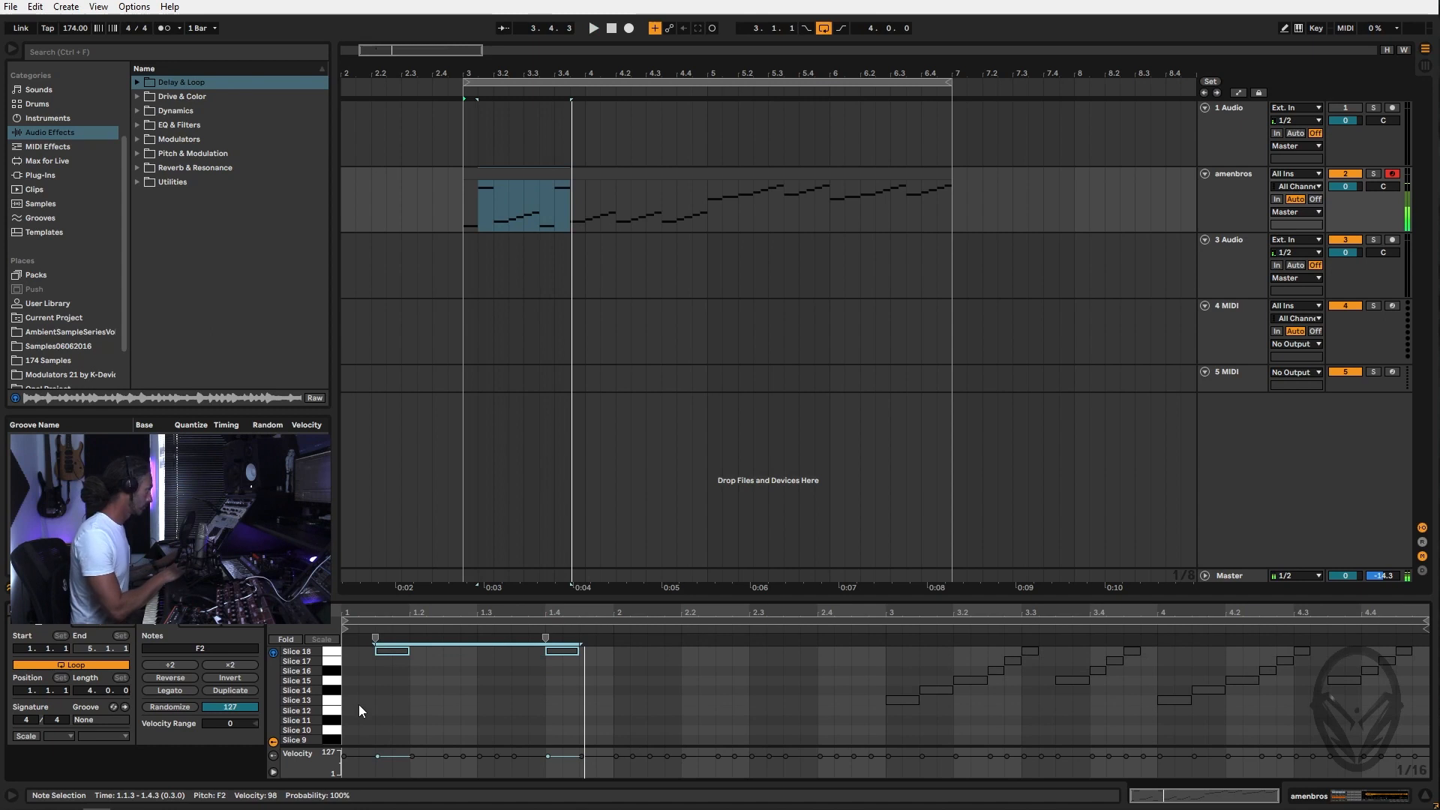
key(space)
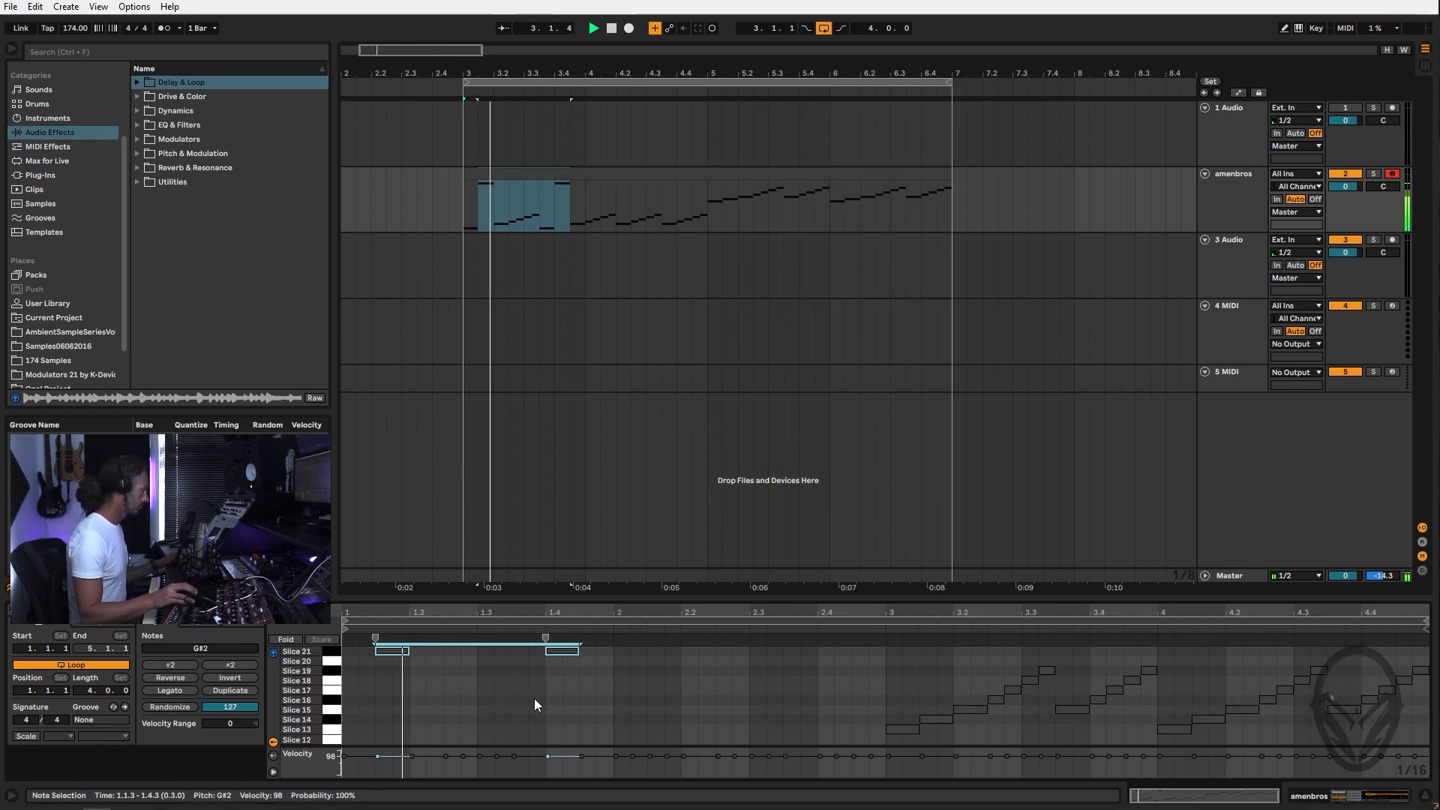
key(space)
Transpose both Slice 1 notes in bar 1 up to Slice 20 and play the loop
scroll(493, 691, down, 5)
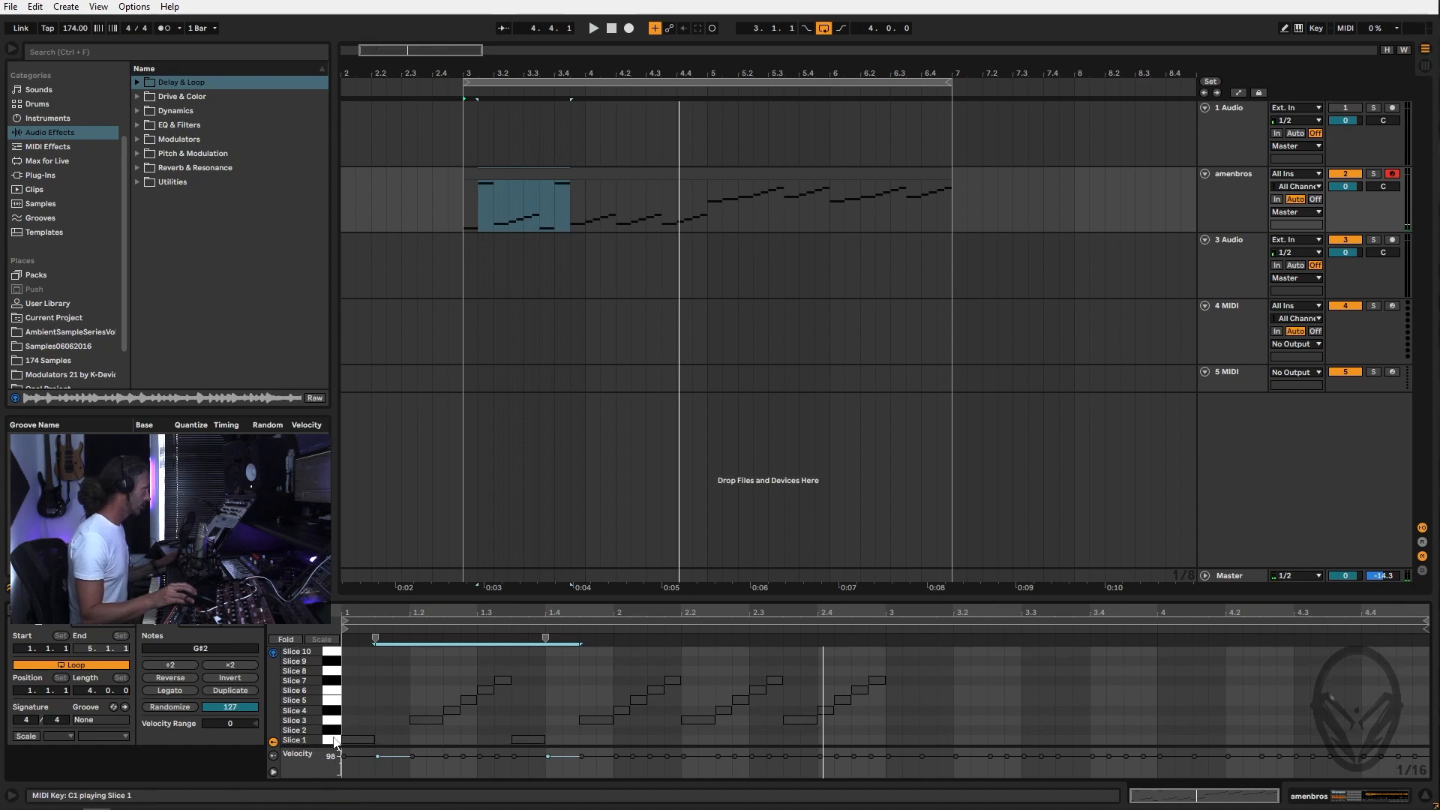
click(335, 741)
key(shift+Up)
key(Up)
key(Up)
key(Up)
key(Up)
key(Up)
key(Up)
key(Up)
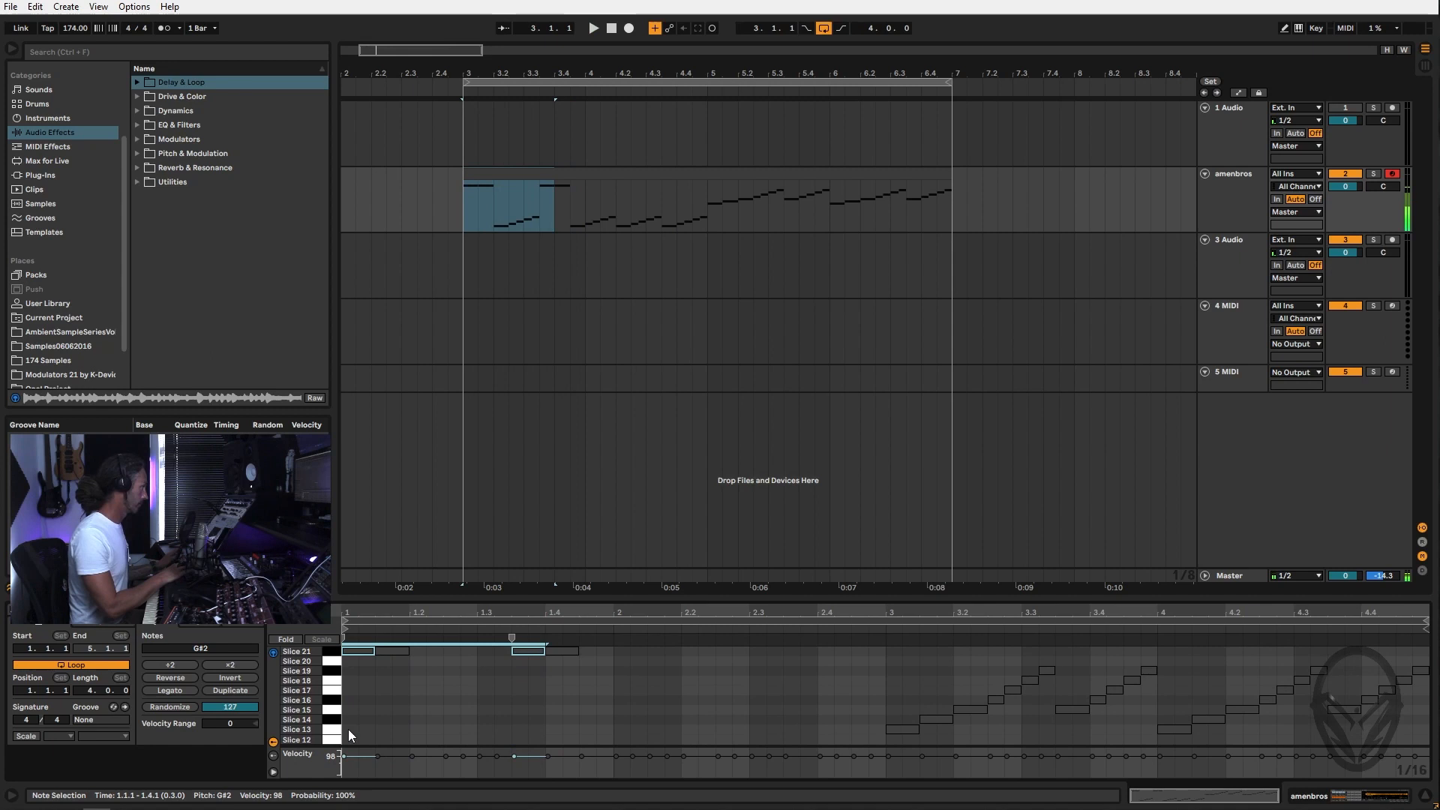
key(space)
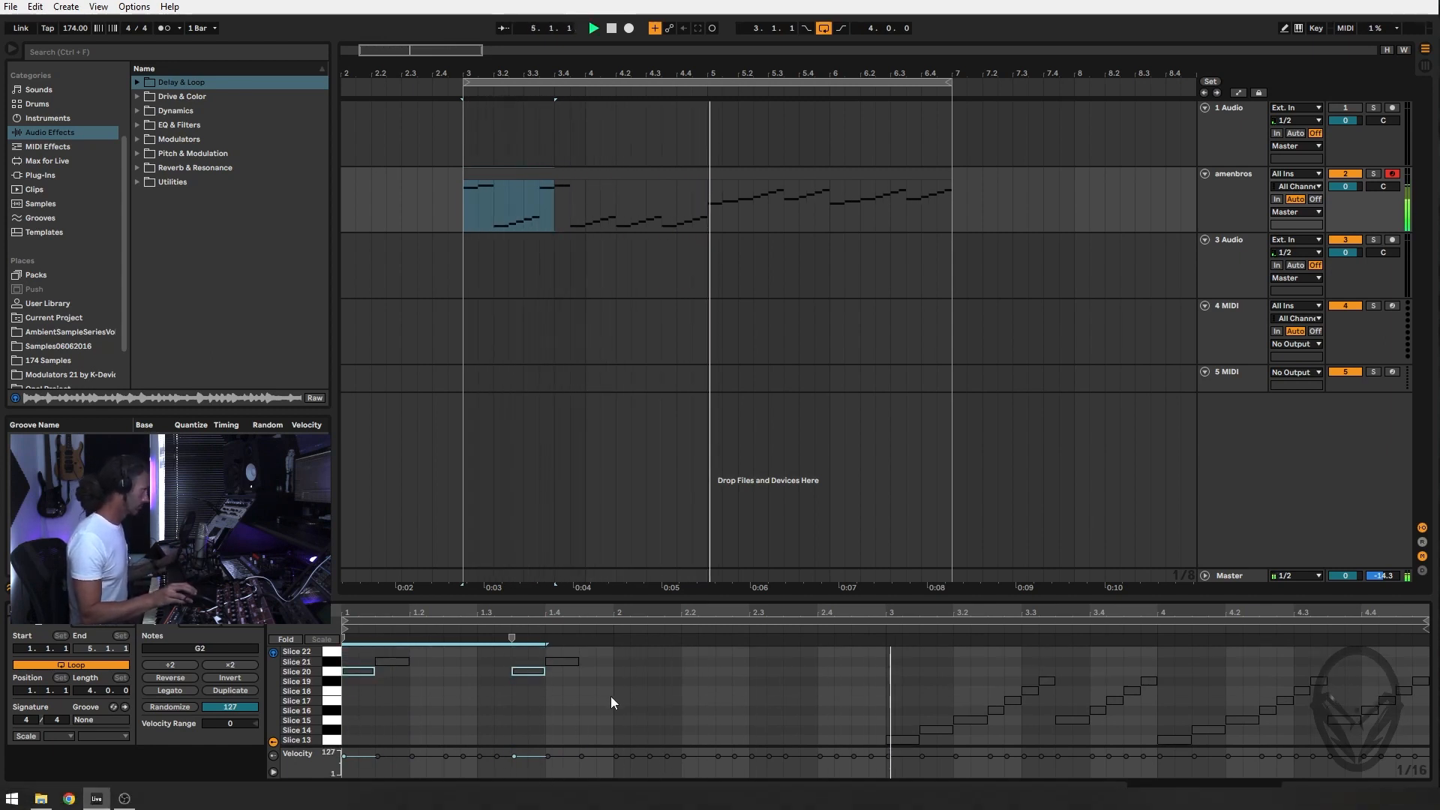
Transpose the Slice 3 notes at 2.2.1 and 2.3.3 up to Slice 10
scroll(615, 692, down, 3)
scroll(628, 690, down, 2)
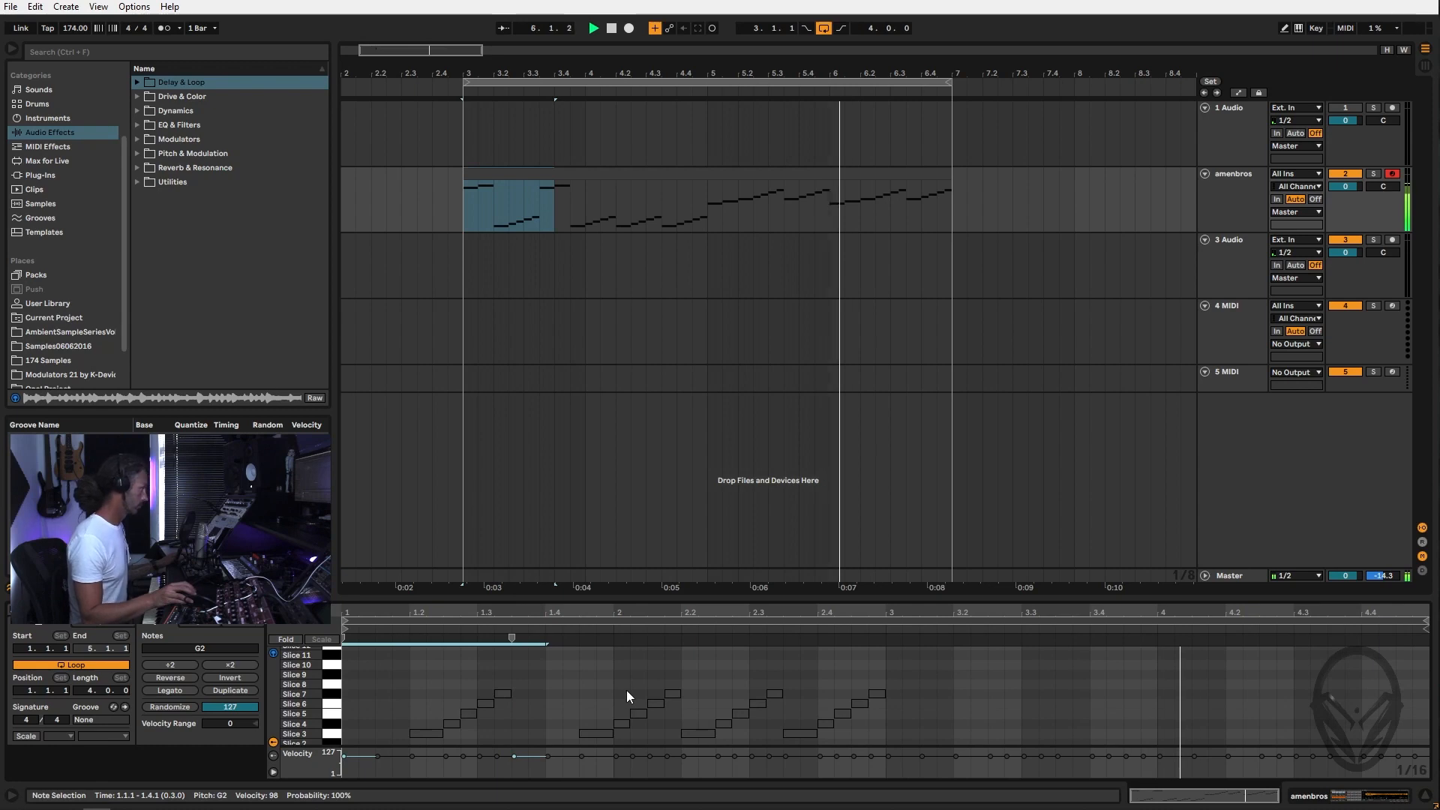
click(693, 733)
shift+click(802, 735)
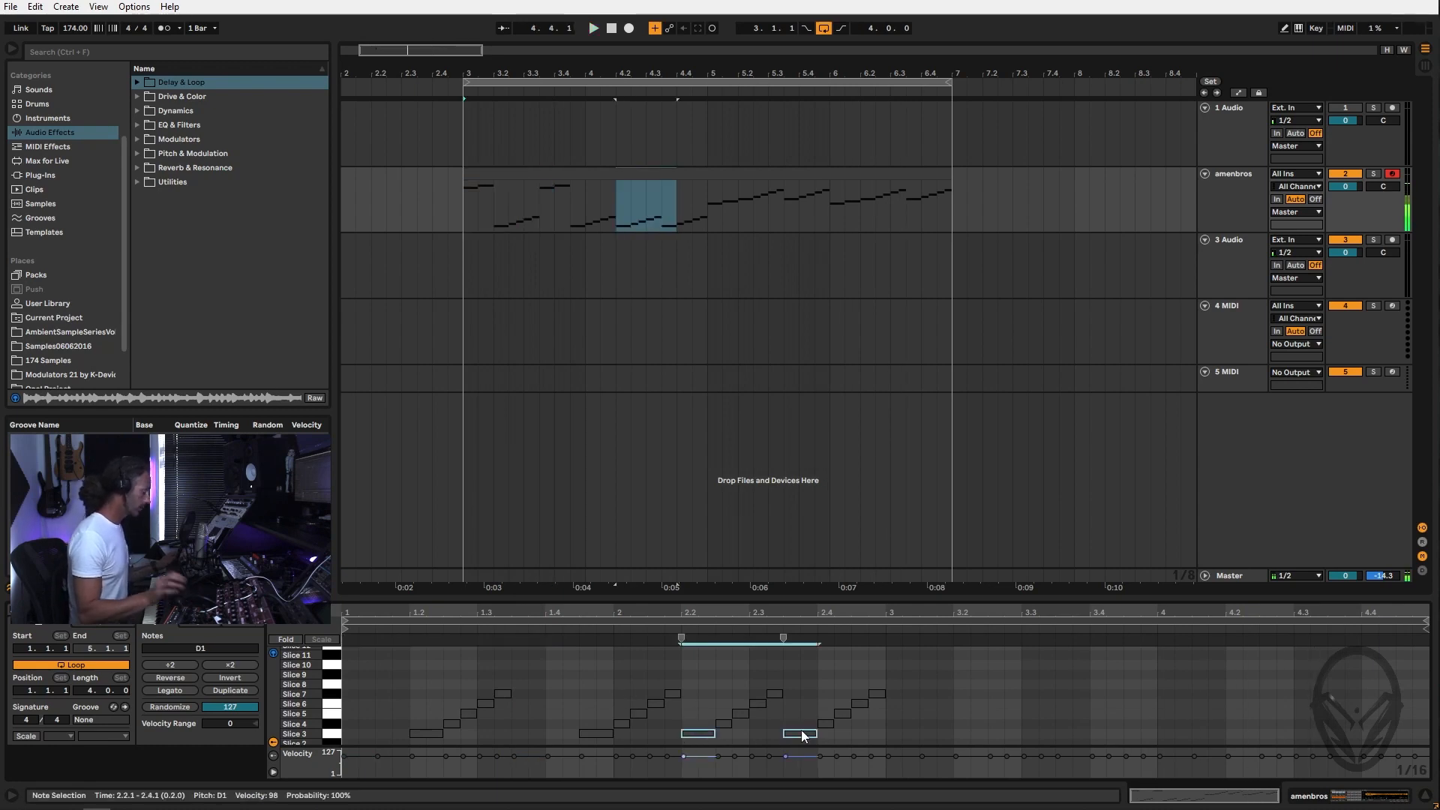
key(Up)
key(Up)
key(Up)
key(Up)
key(Up)
key(Up)
key(Up)
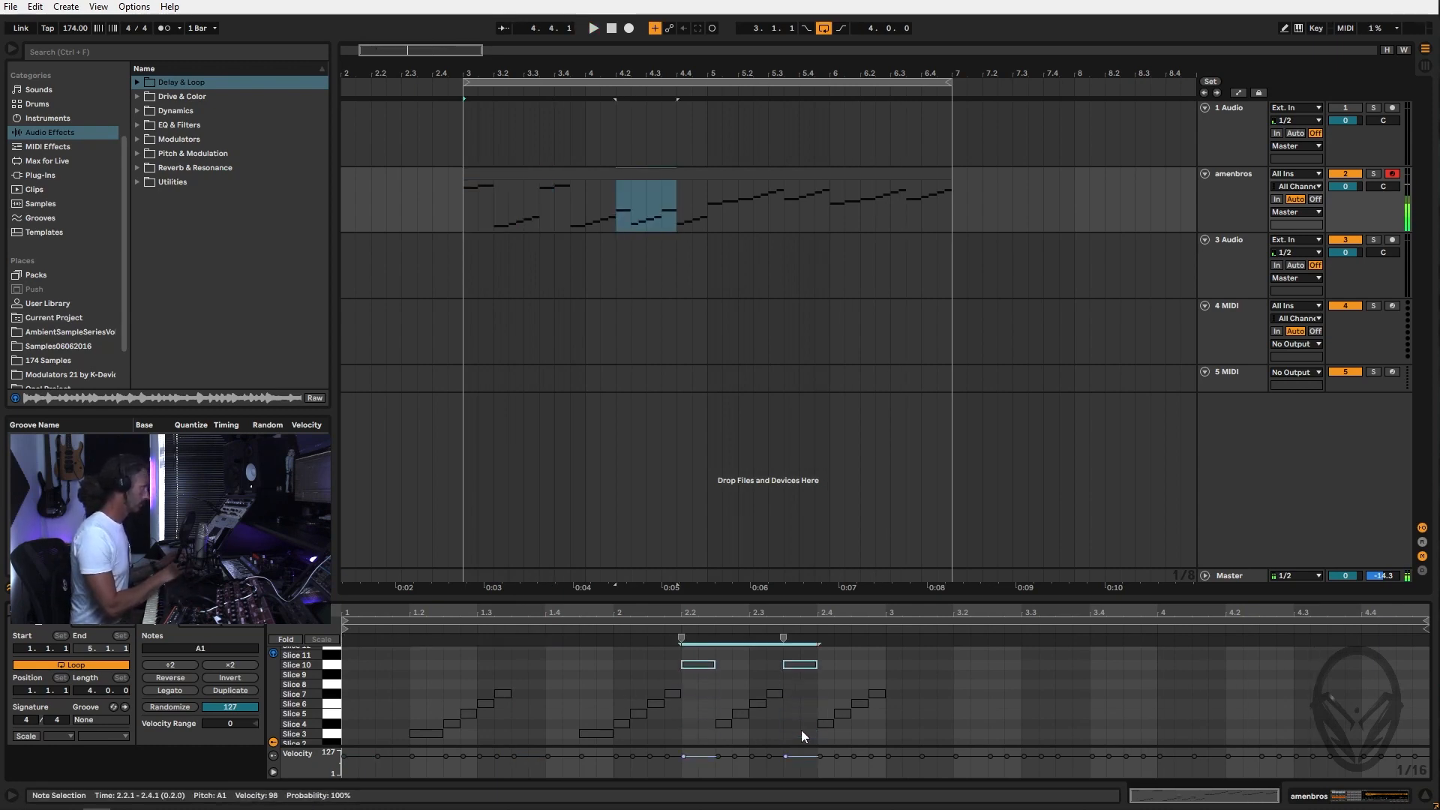
Raise only the note at 2.3.3 by an octave to Slice 22 and audition the loop
click(795, 664)
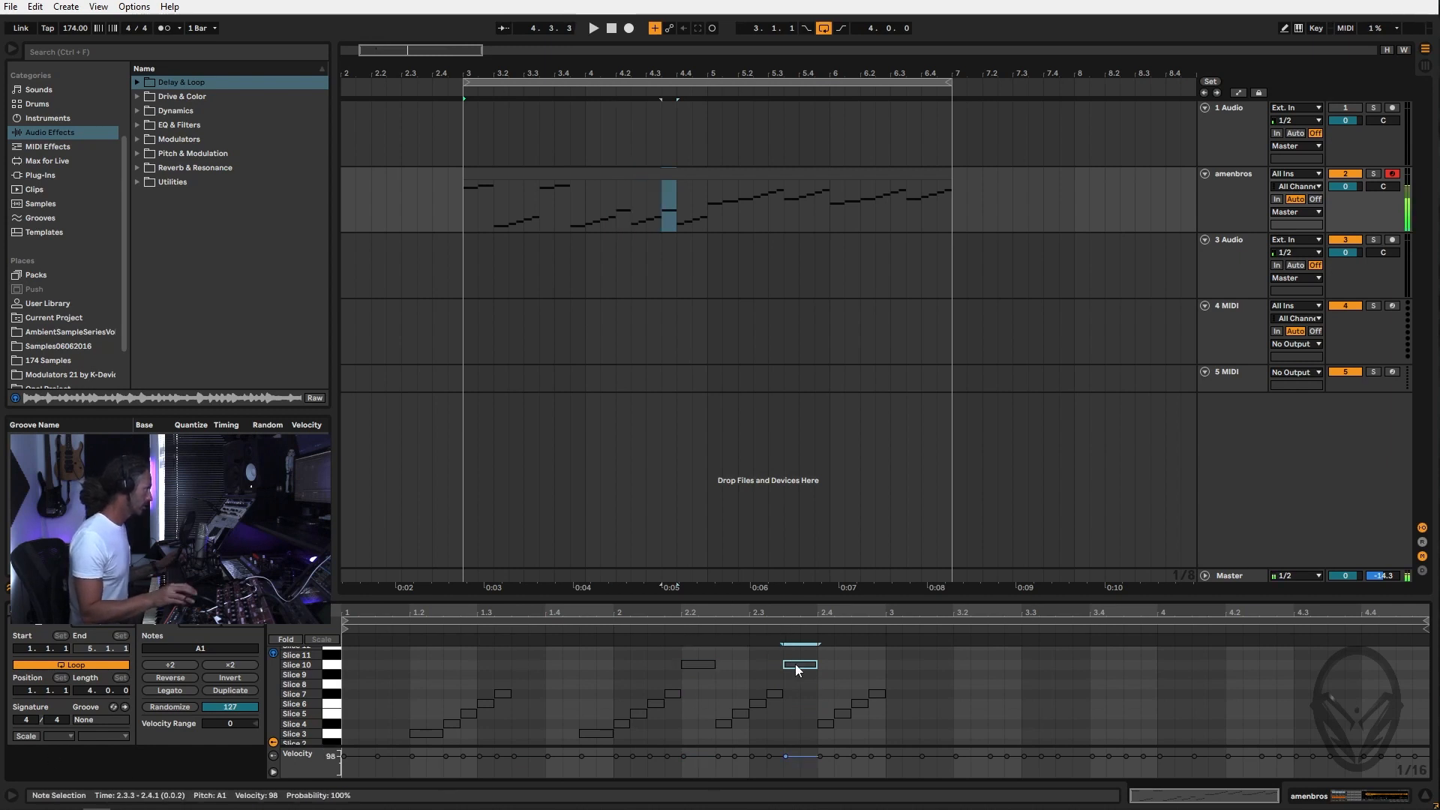
key(shift+Up)
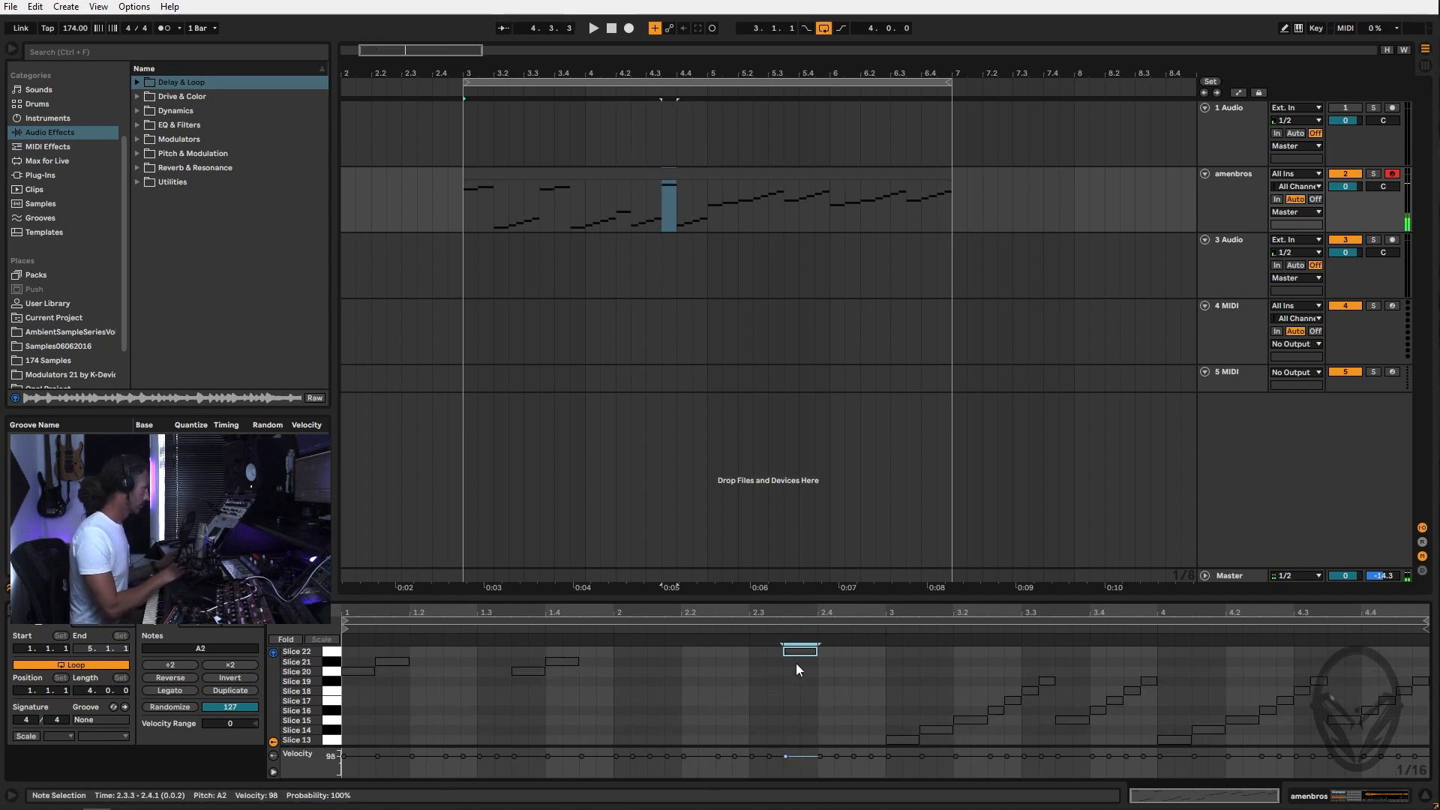
key(space)
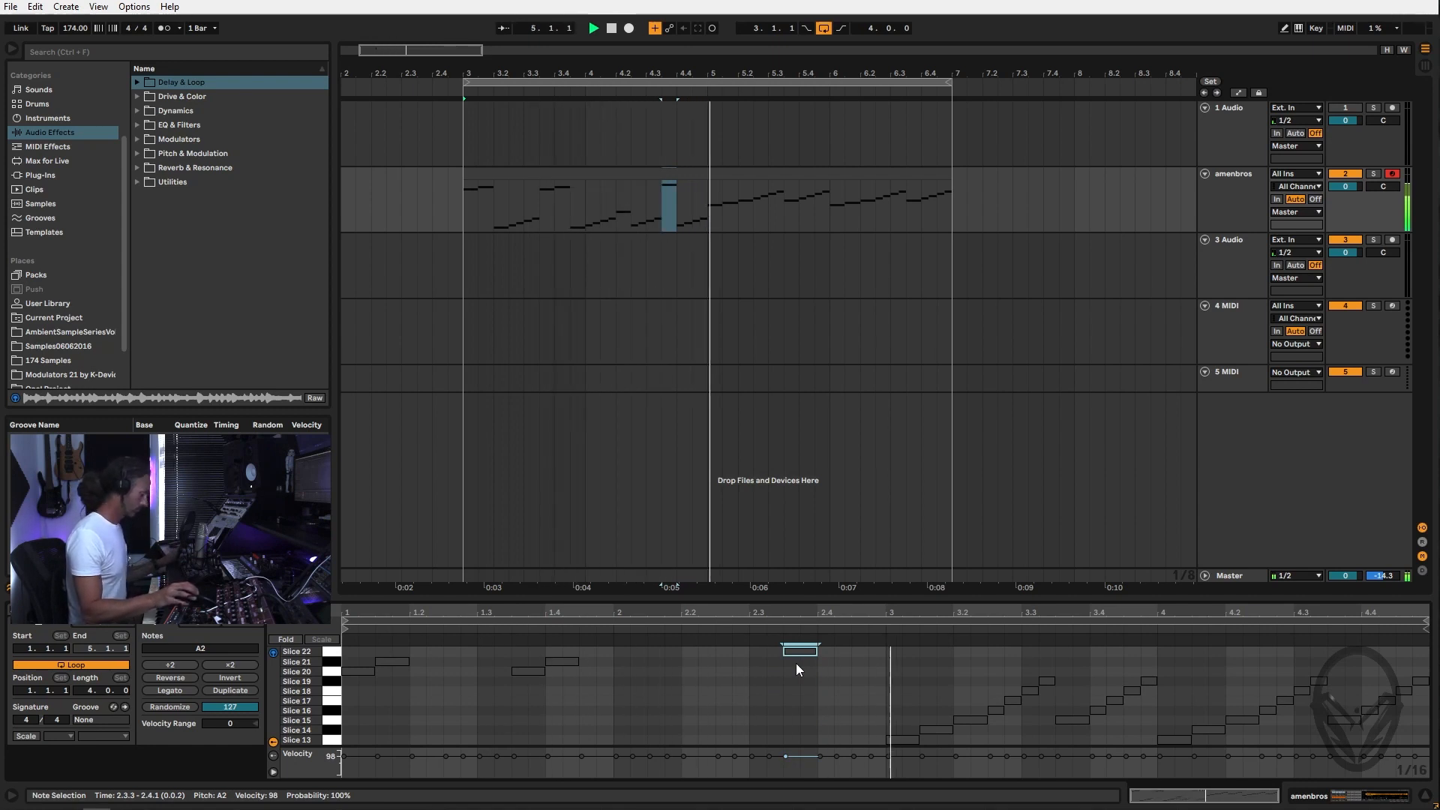
Transpose the Slice 15 note at 4.3.3 up to Slice 27 (D3)
click(1345, 720)
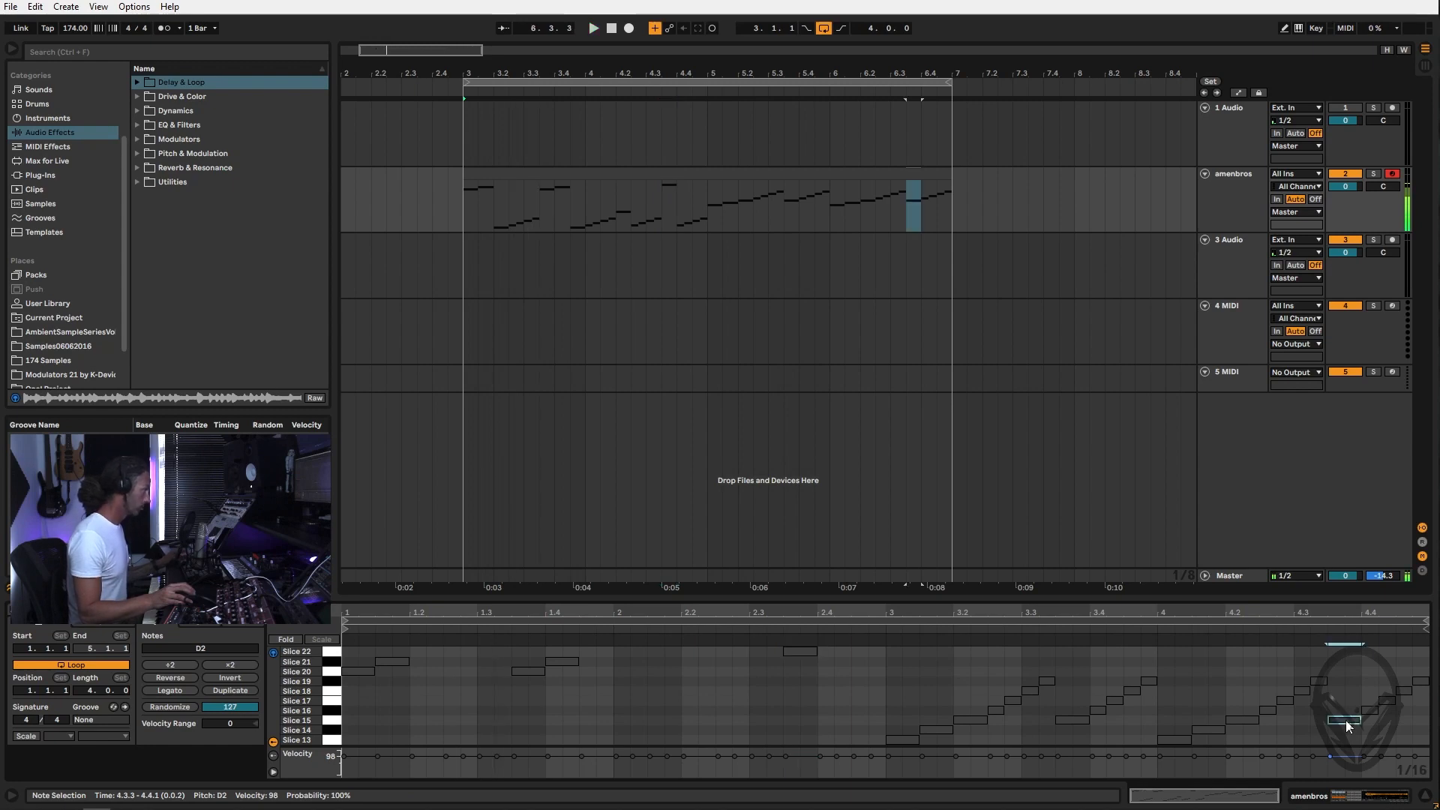
key(Up)
key(Up)
key(Up)
key(Up)
key(Up)
key(Up)
key(Up)
key(Up)
key(Up)
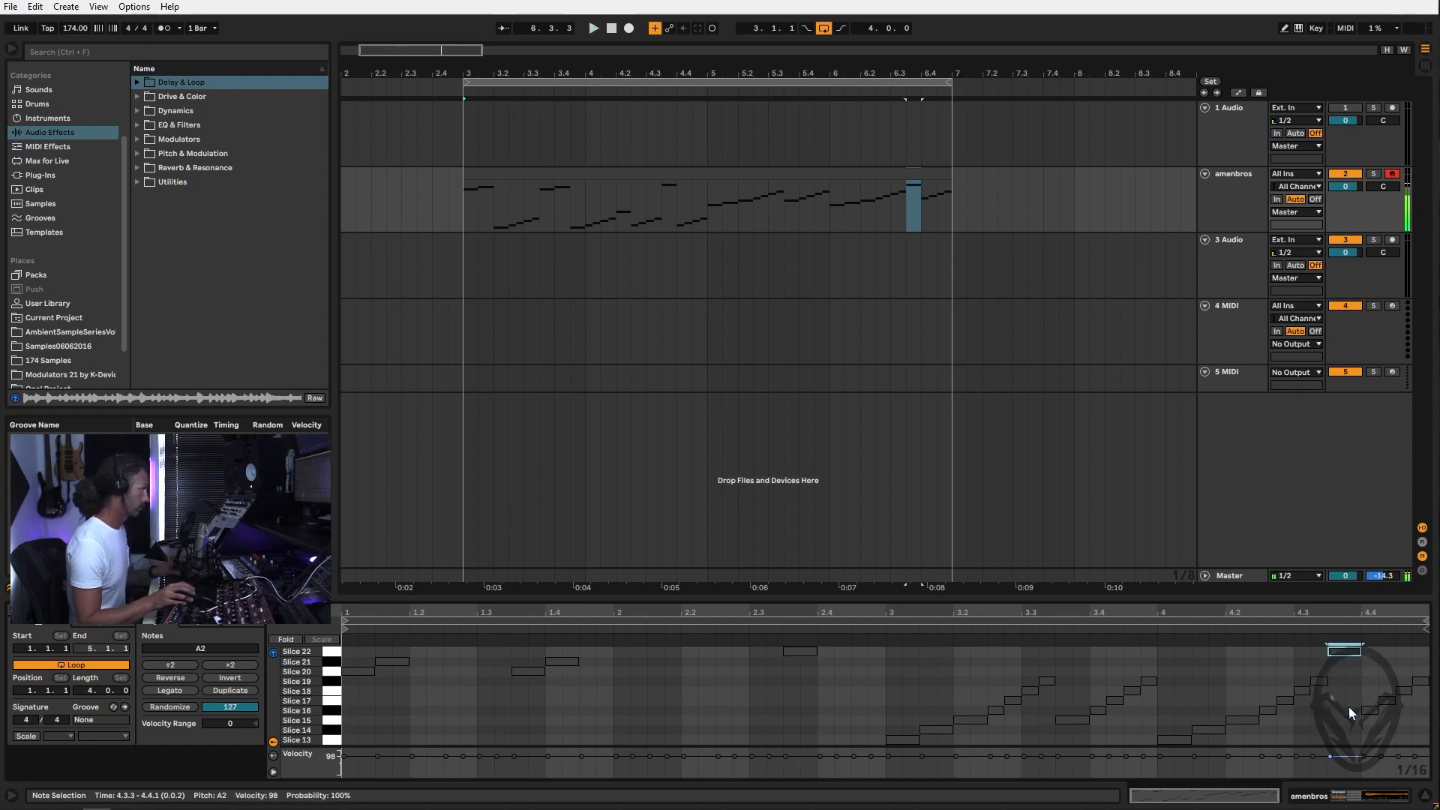
key(Up)
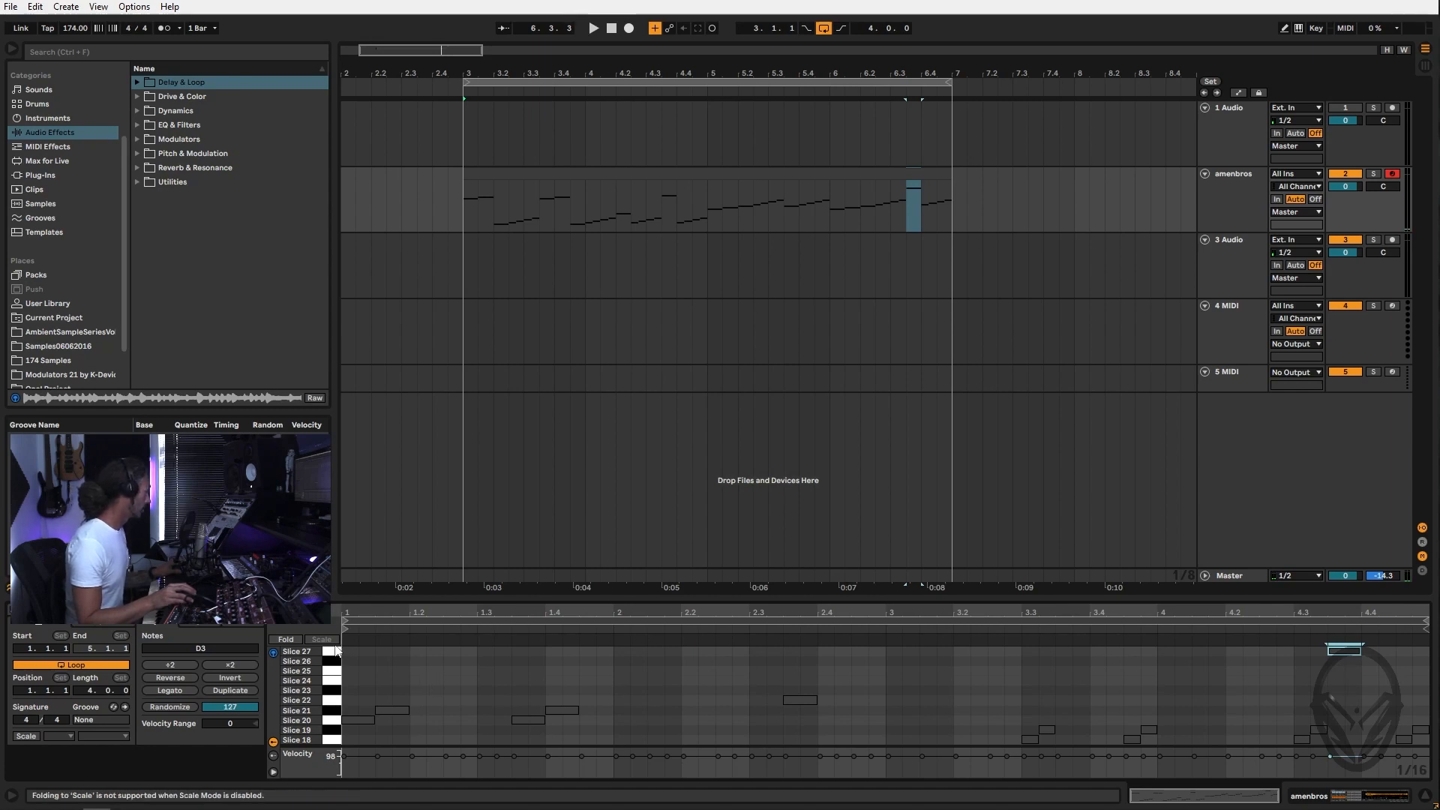
Add a Reverb from Reverb & Resonance to the Slice 27 chain and set its decay to 2.41 s
click(1231, 178)
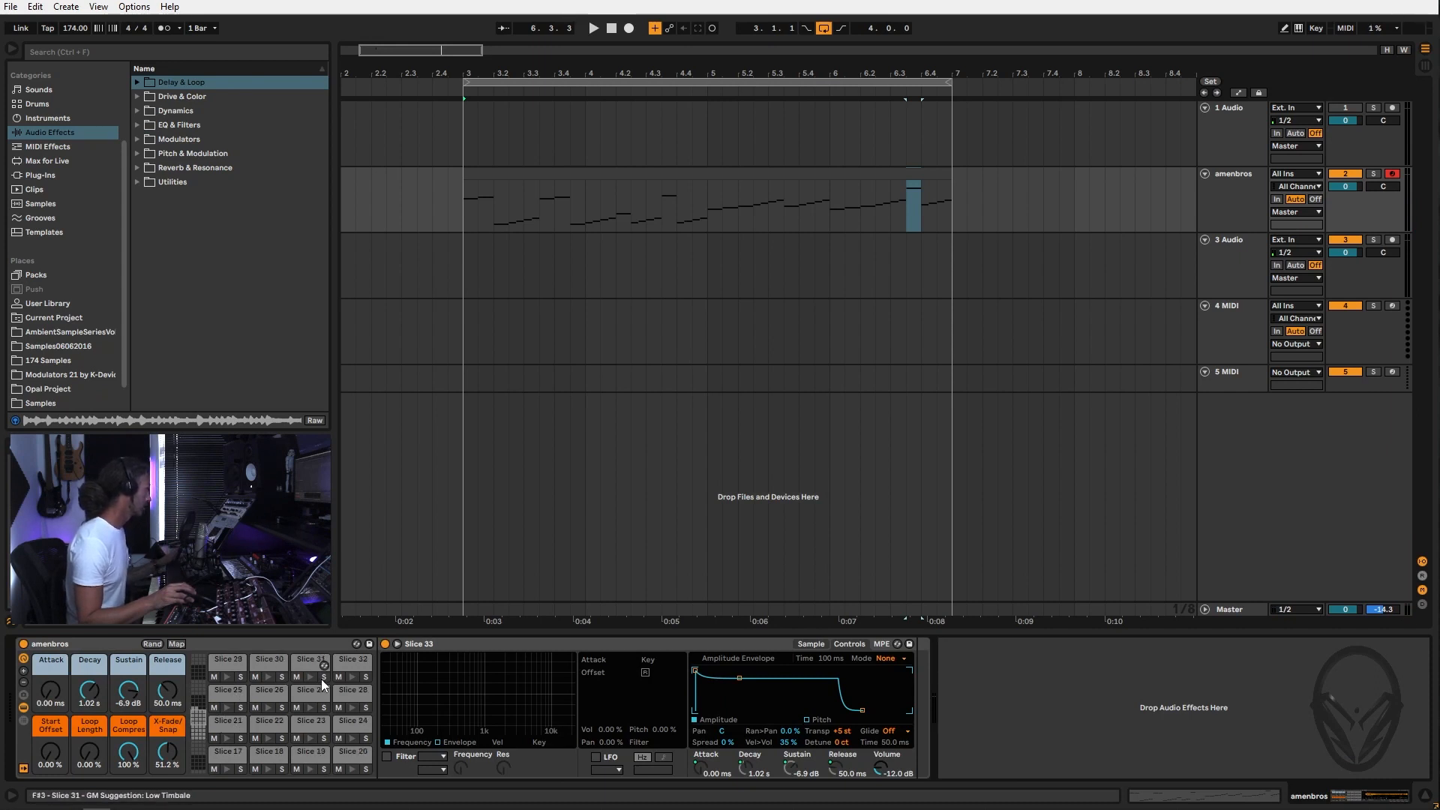
click(311, 693)
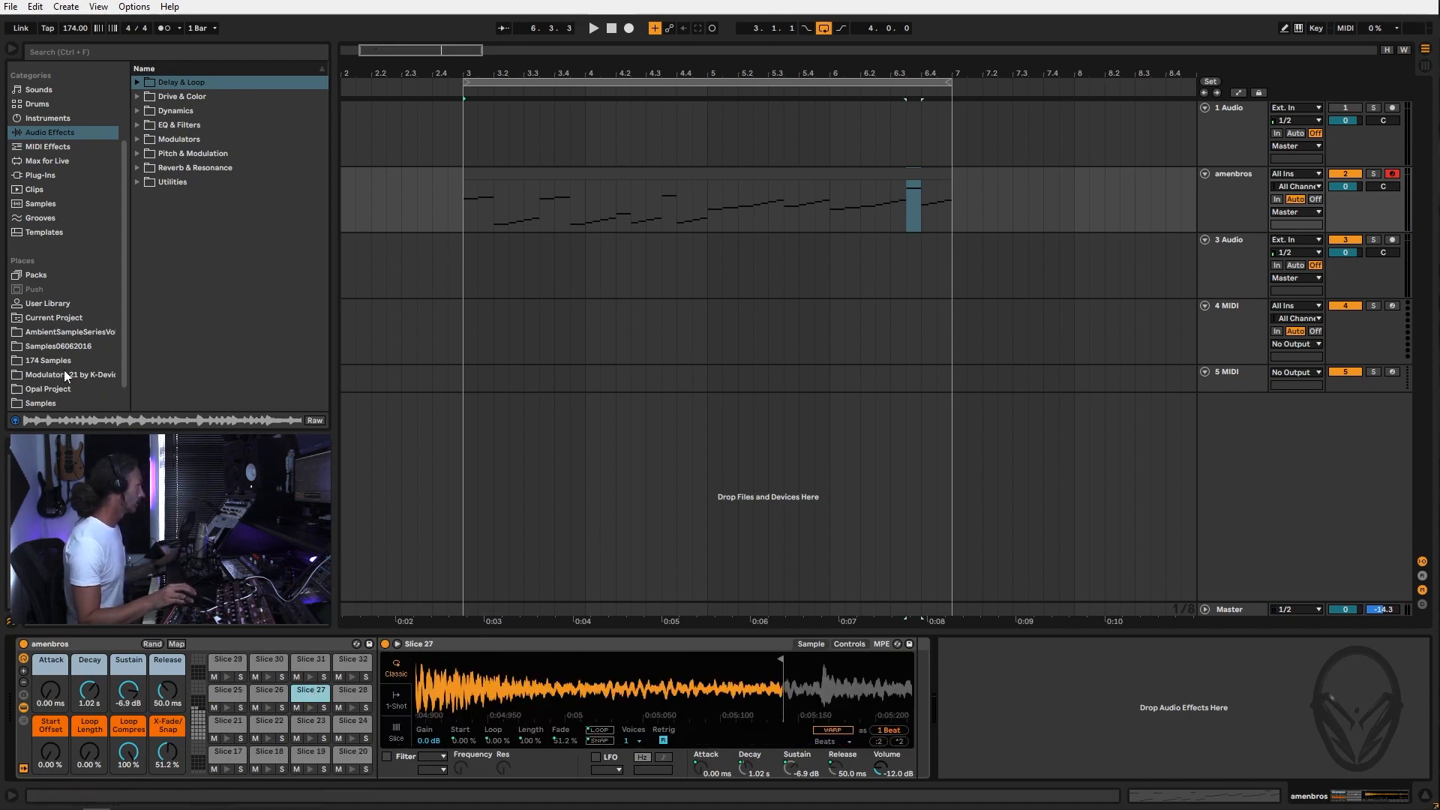
click(140, 170)
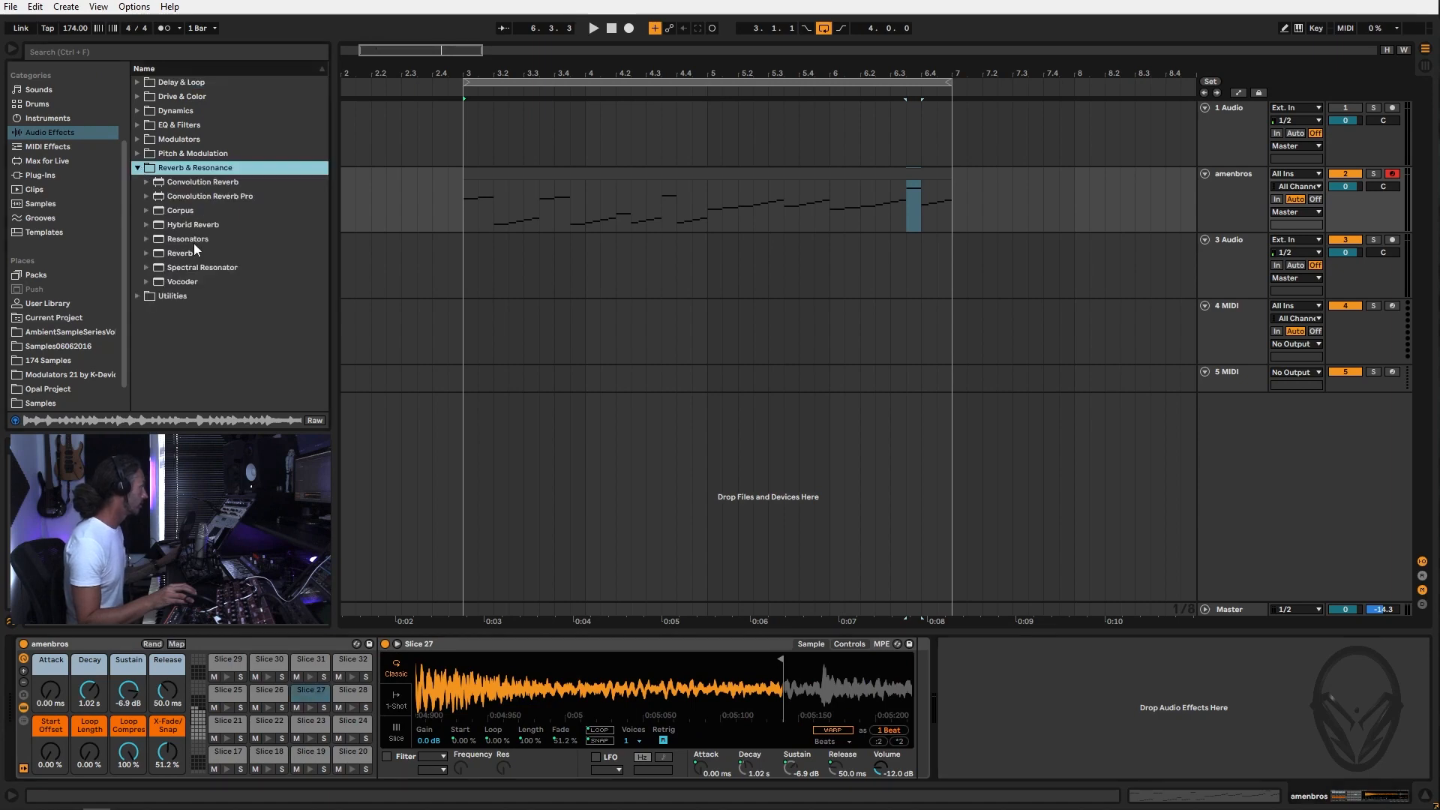
click(188, 255)
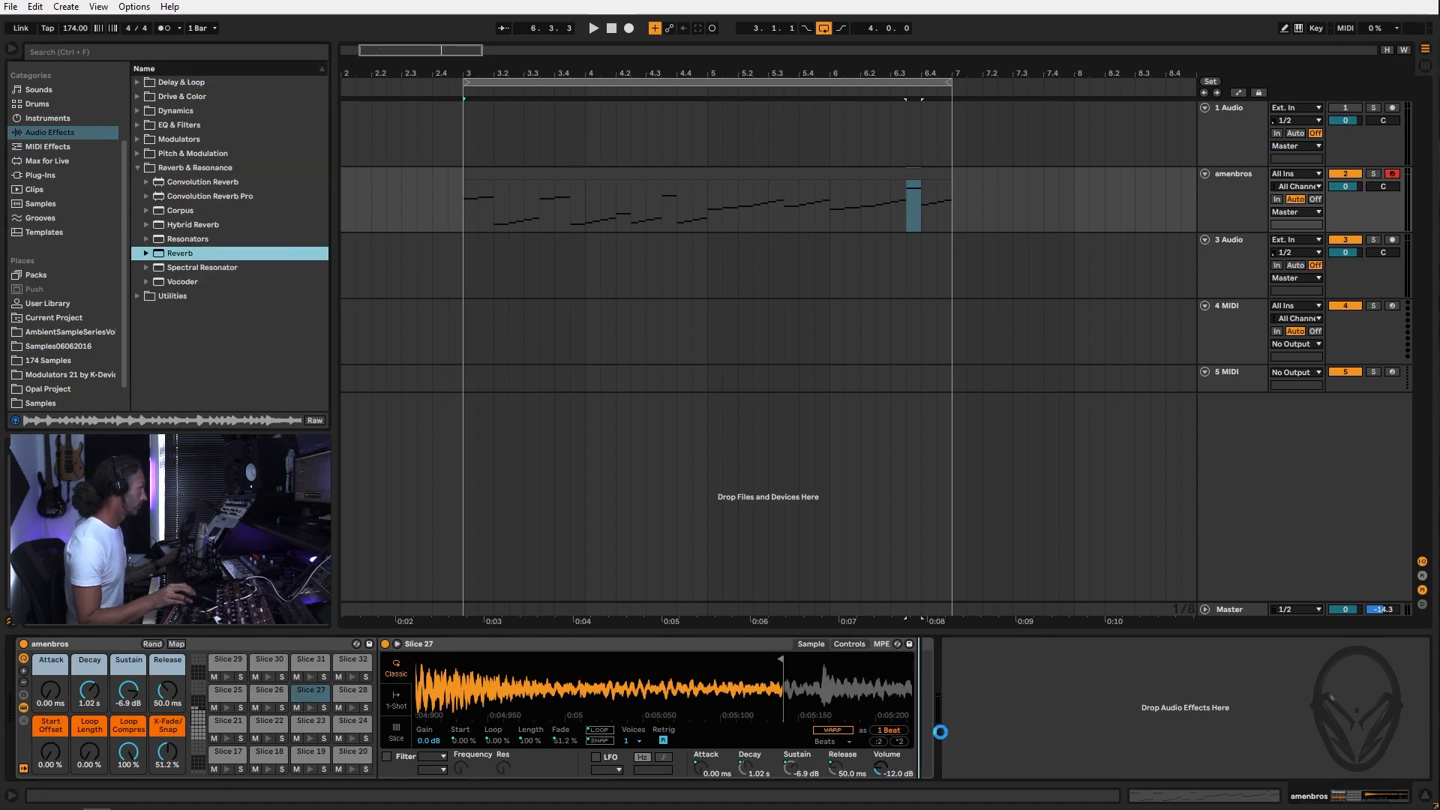
drag(903, 740, 921, 722)
drag(1095, 769, 1095, 759)
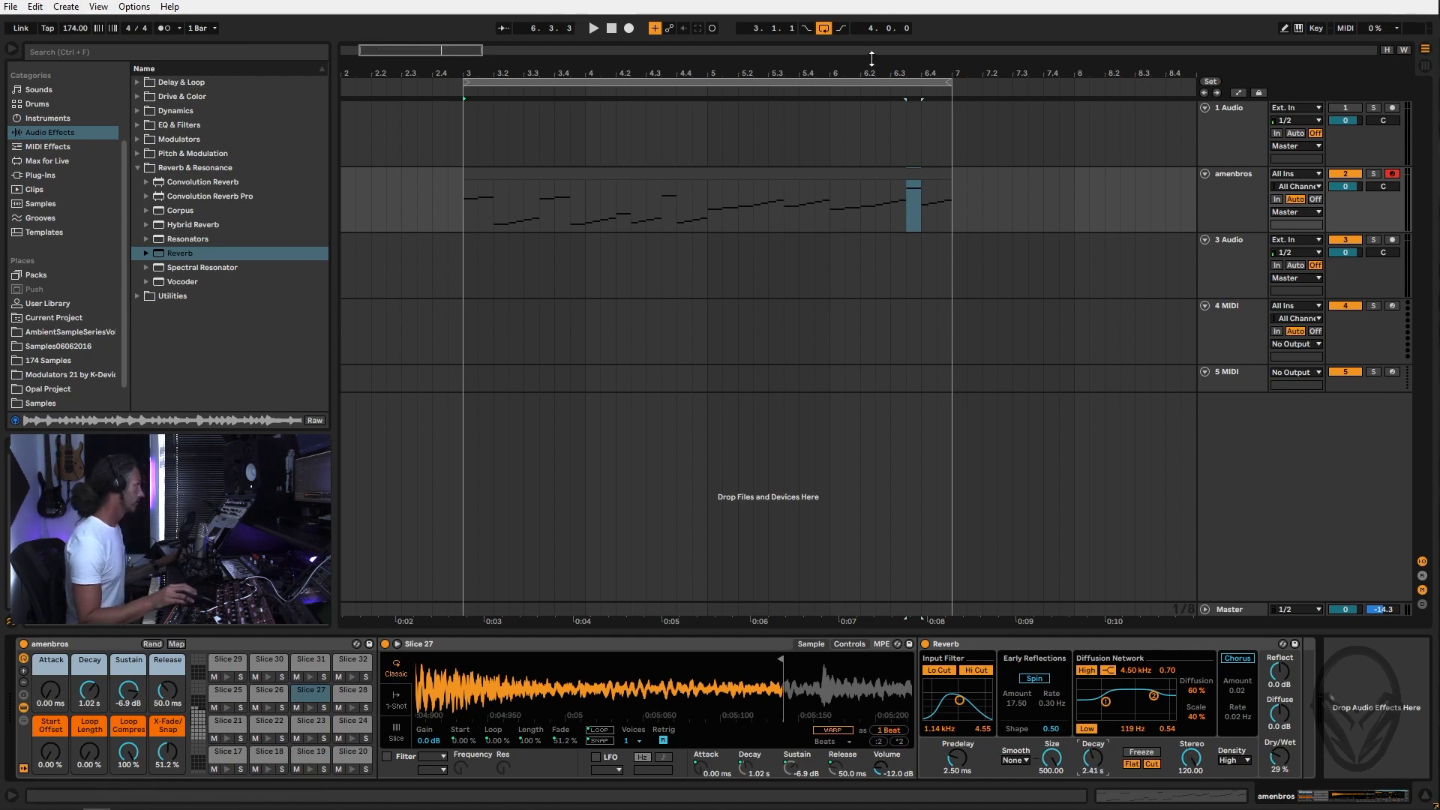
Play the four-bar loop, set the Slice 27 Reverb's Dry/Wet to 29%, and check the levels in Session View
double_click(912, 180)
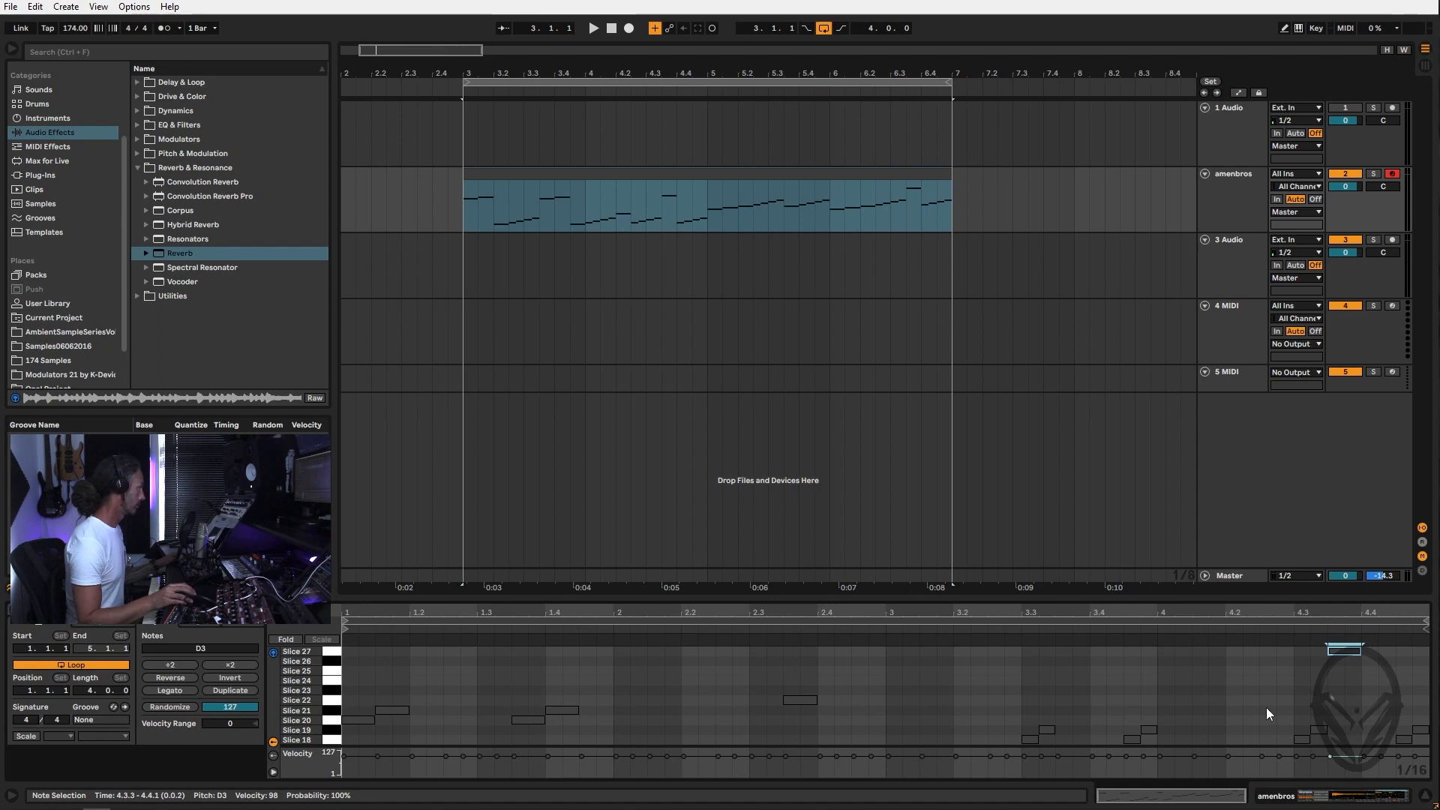
key(space)
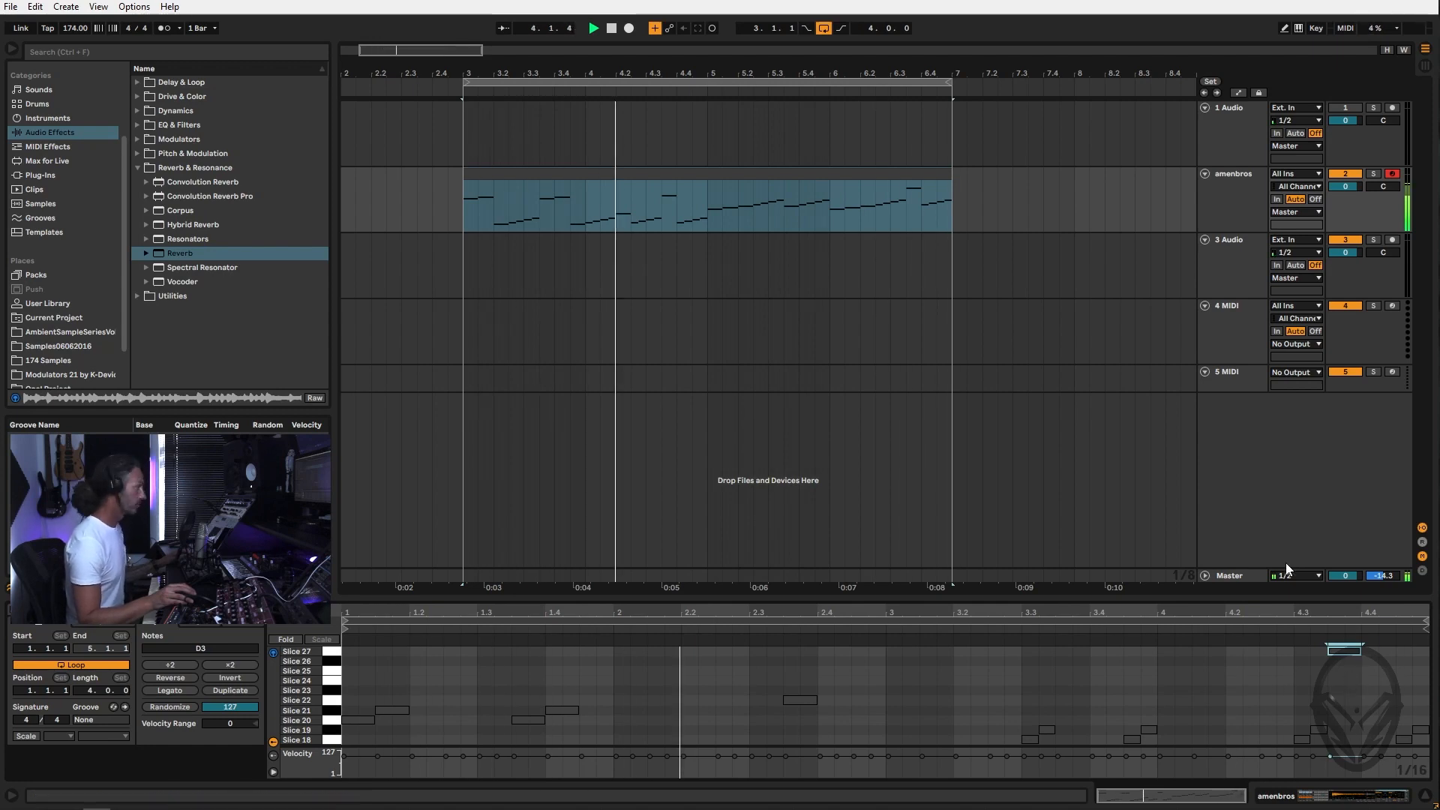
click(1236, 183)
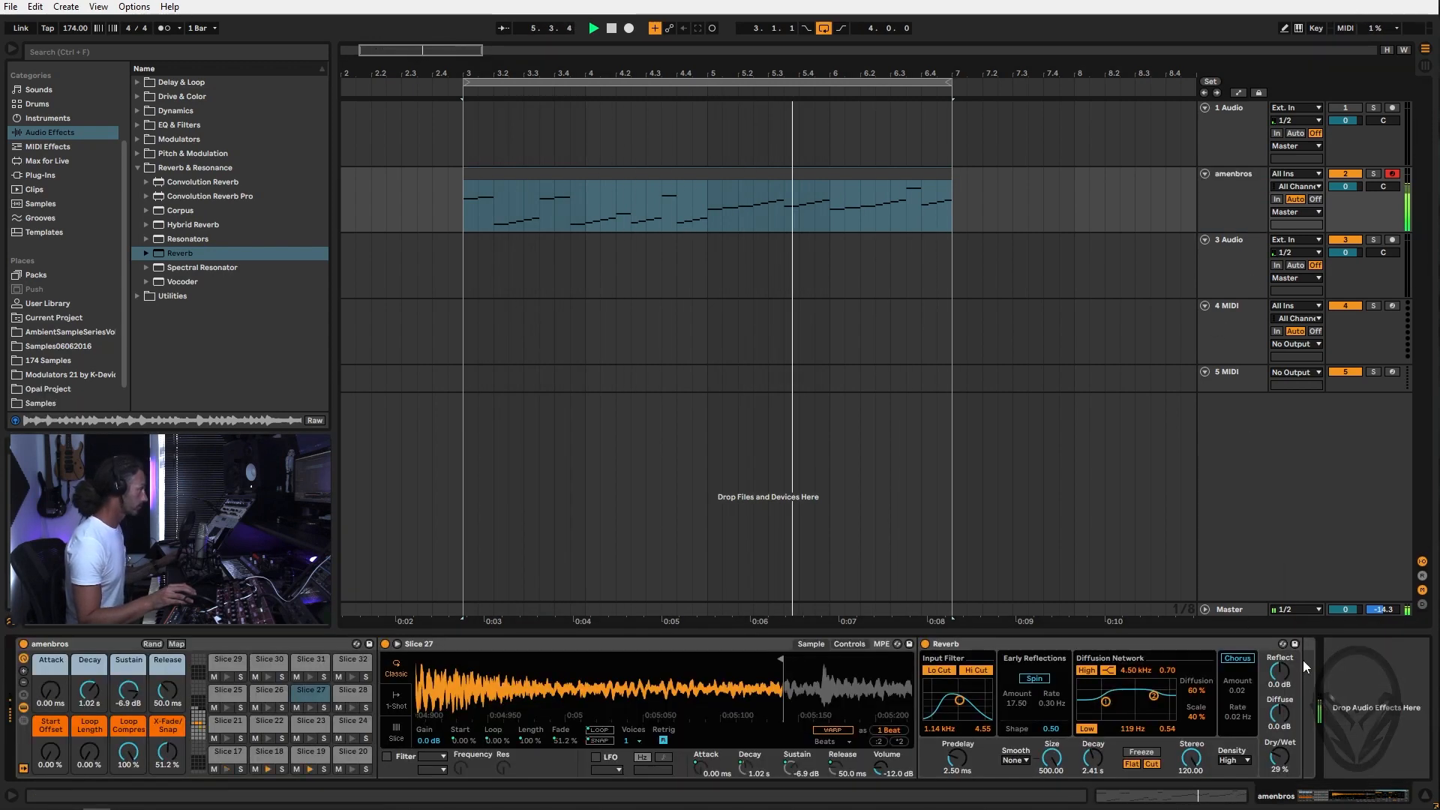
drag(1277, 762, 1278, 759)
key(Tab)
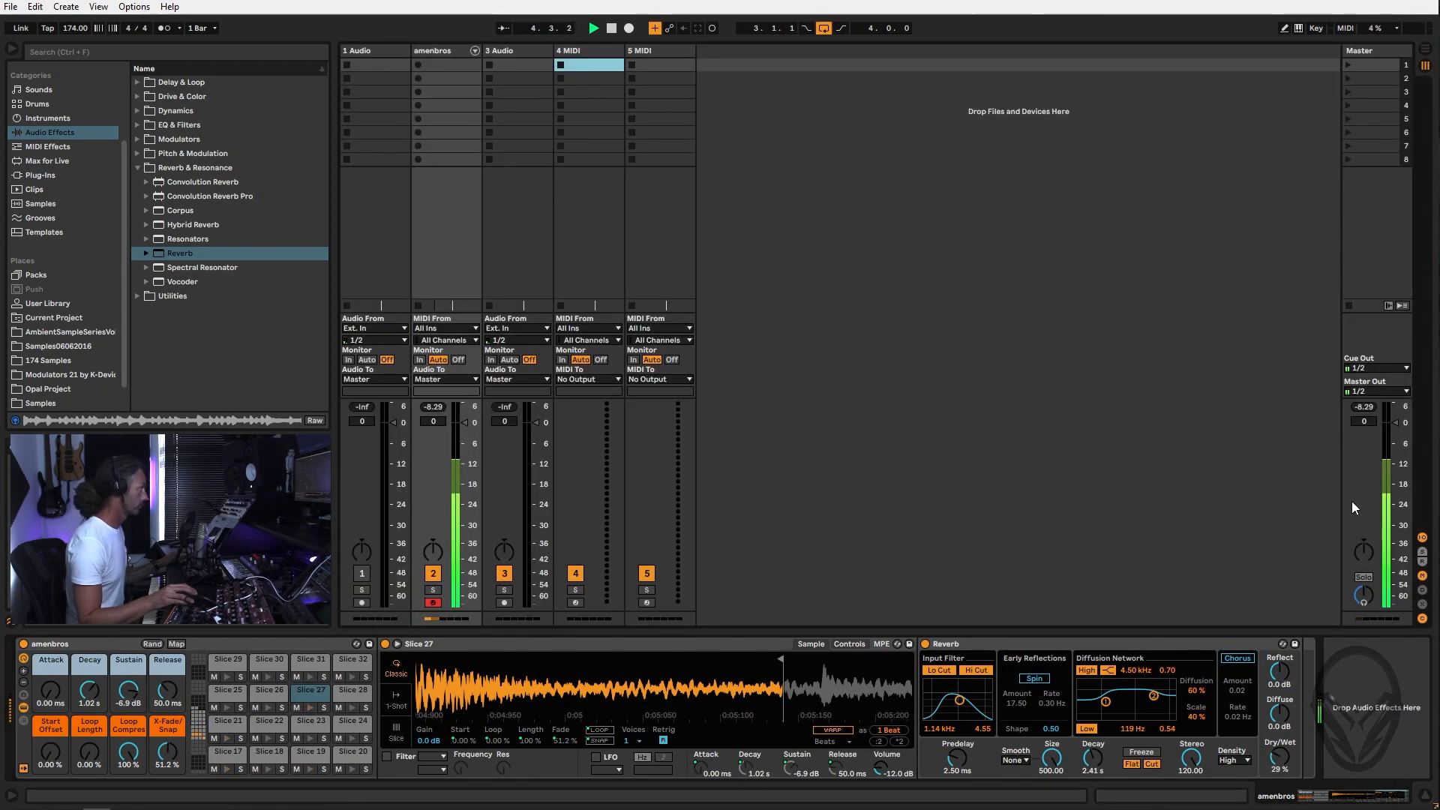
key(Tab)
Delete the Slice 16 to 19 notes from 4.4.1 to the end of bar 4 and audition the loop
click(936, 187)
click(933, 176)
key(shift+Tab)
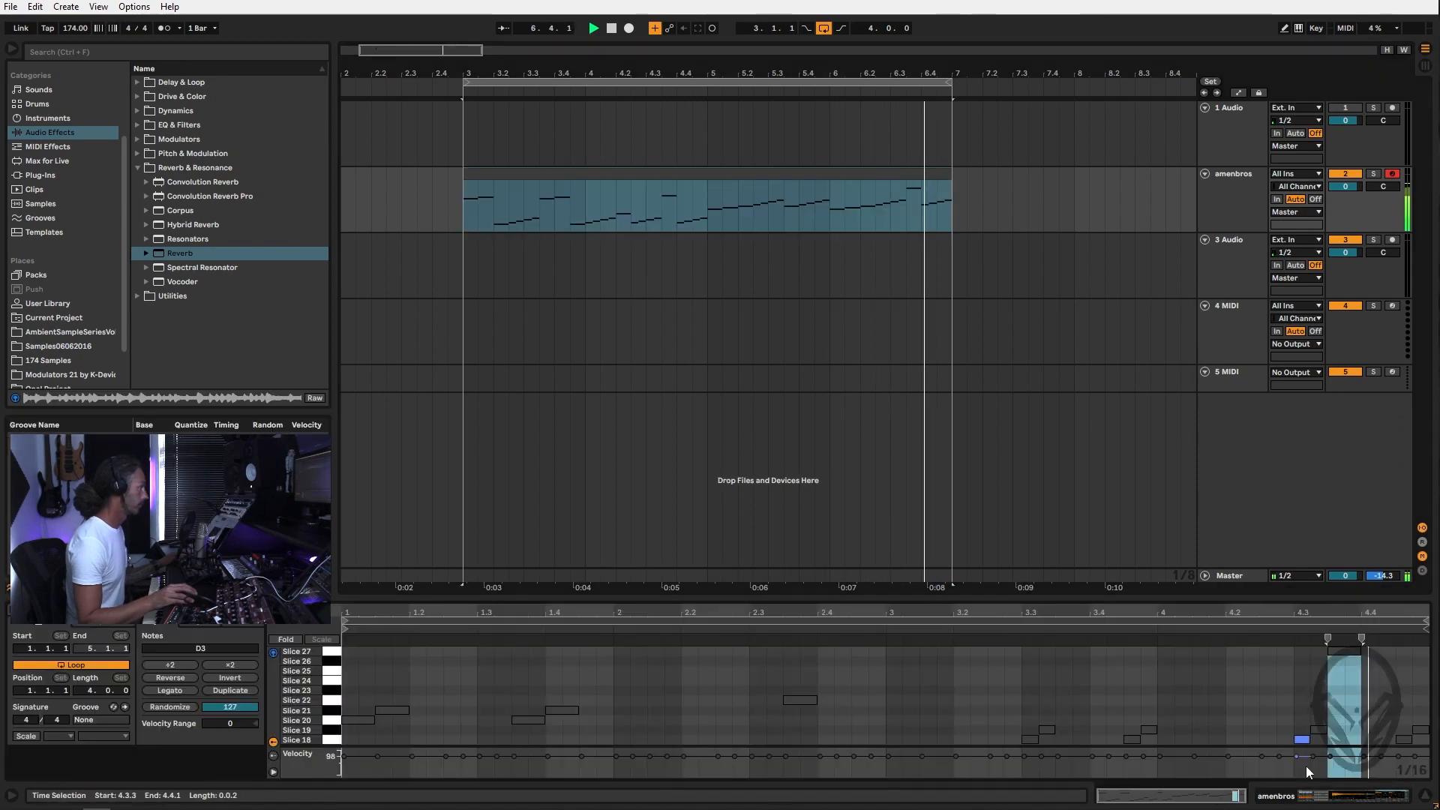
click(1372, 712)
drag(1375, 743, 1429, 780)
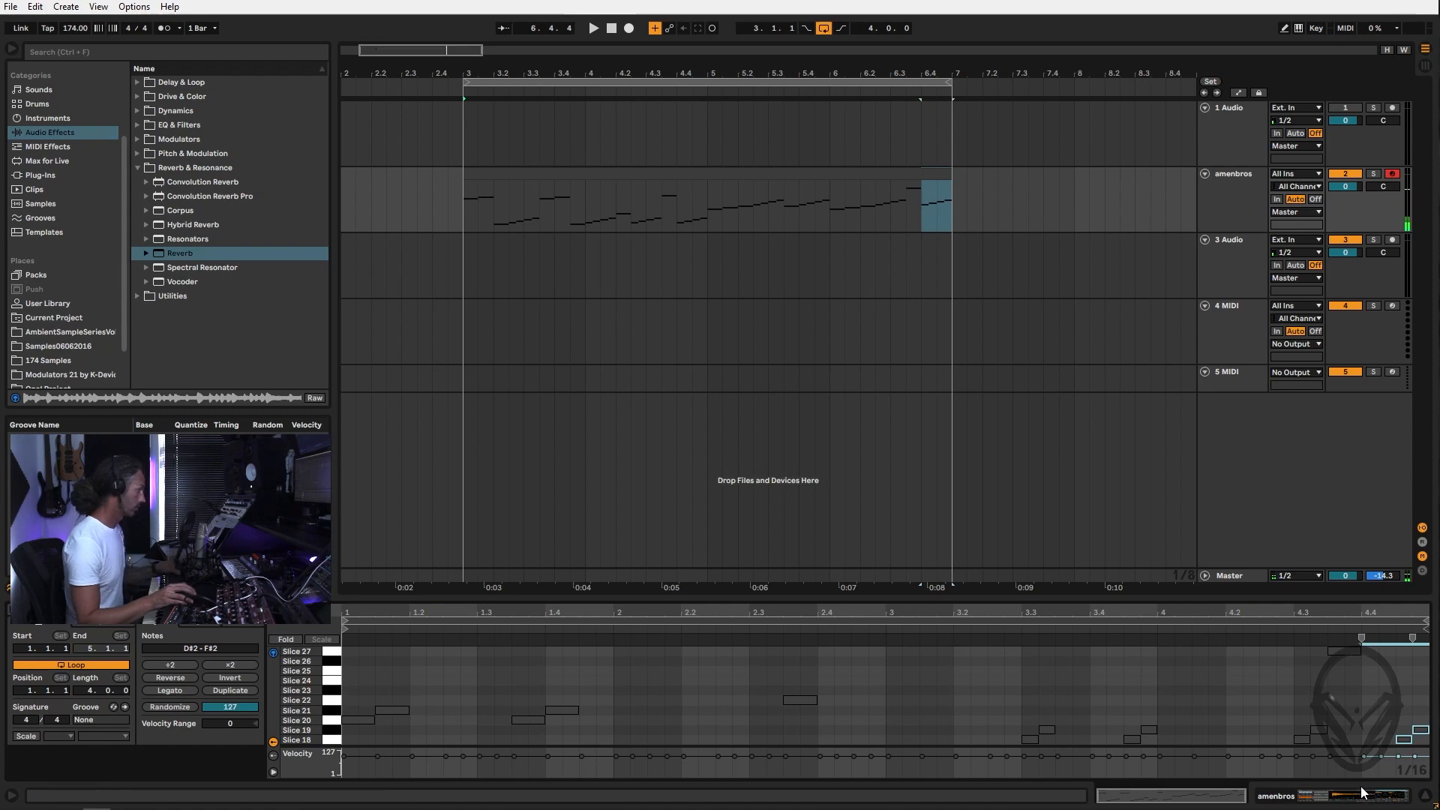
key(Delete)
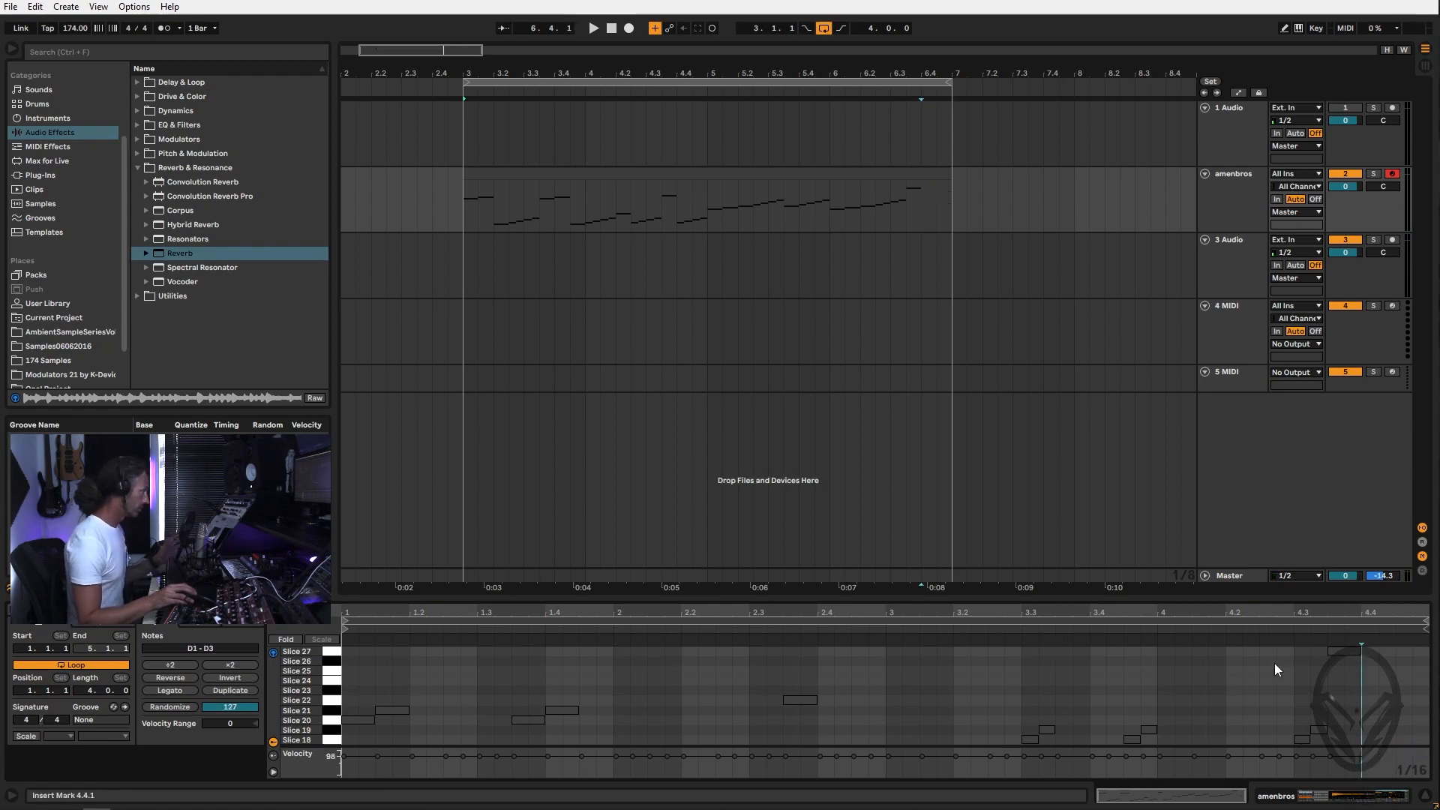
key(space)
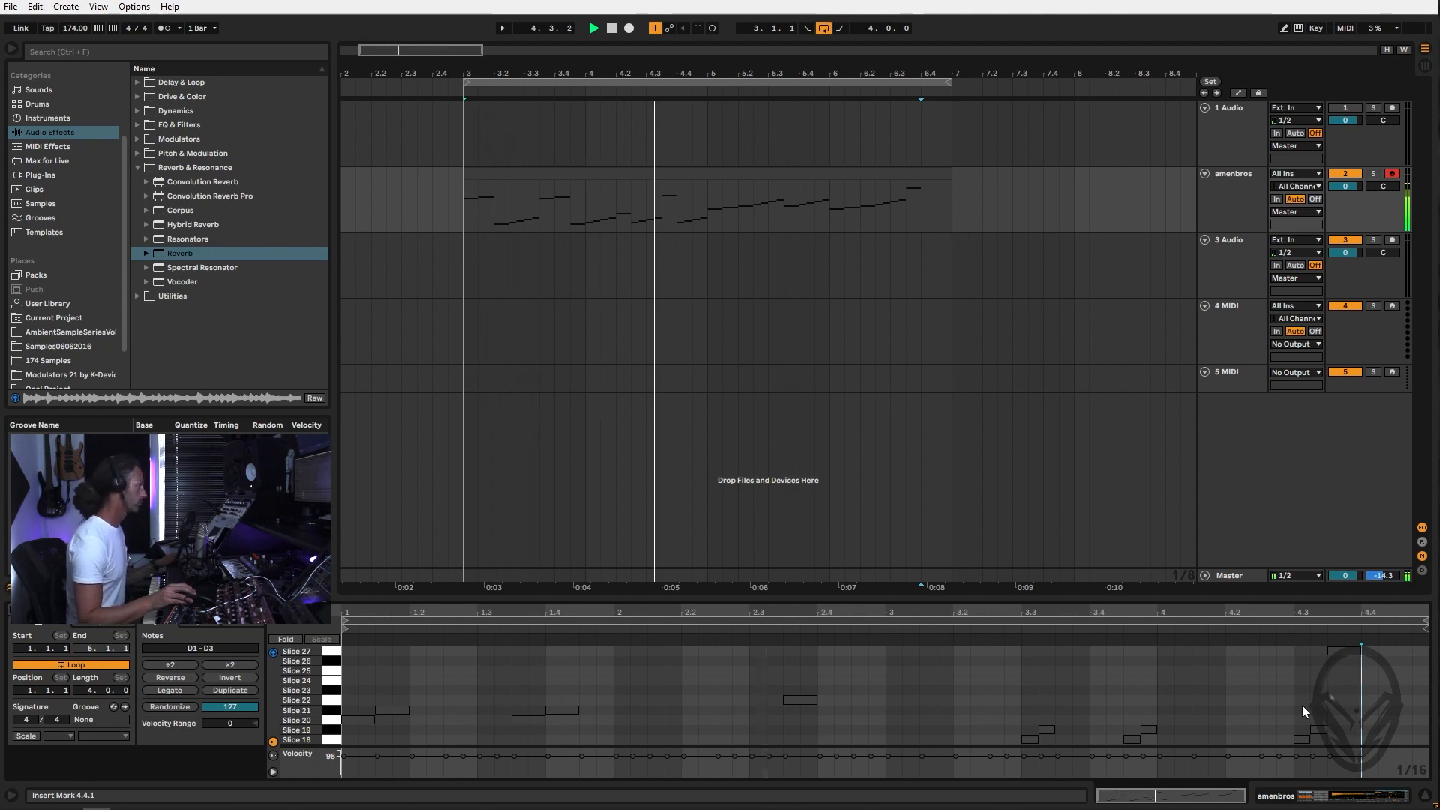
Add a Slice 32 (G3) note at 4.4.1 lasting until 4.4.4 while the loop plays
scroll(1358, 688, up, 4)
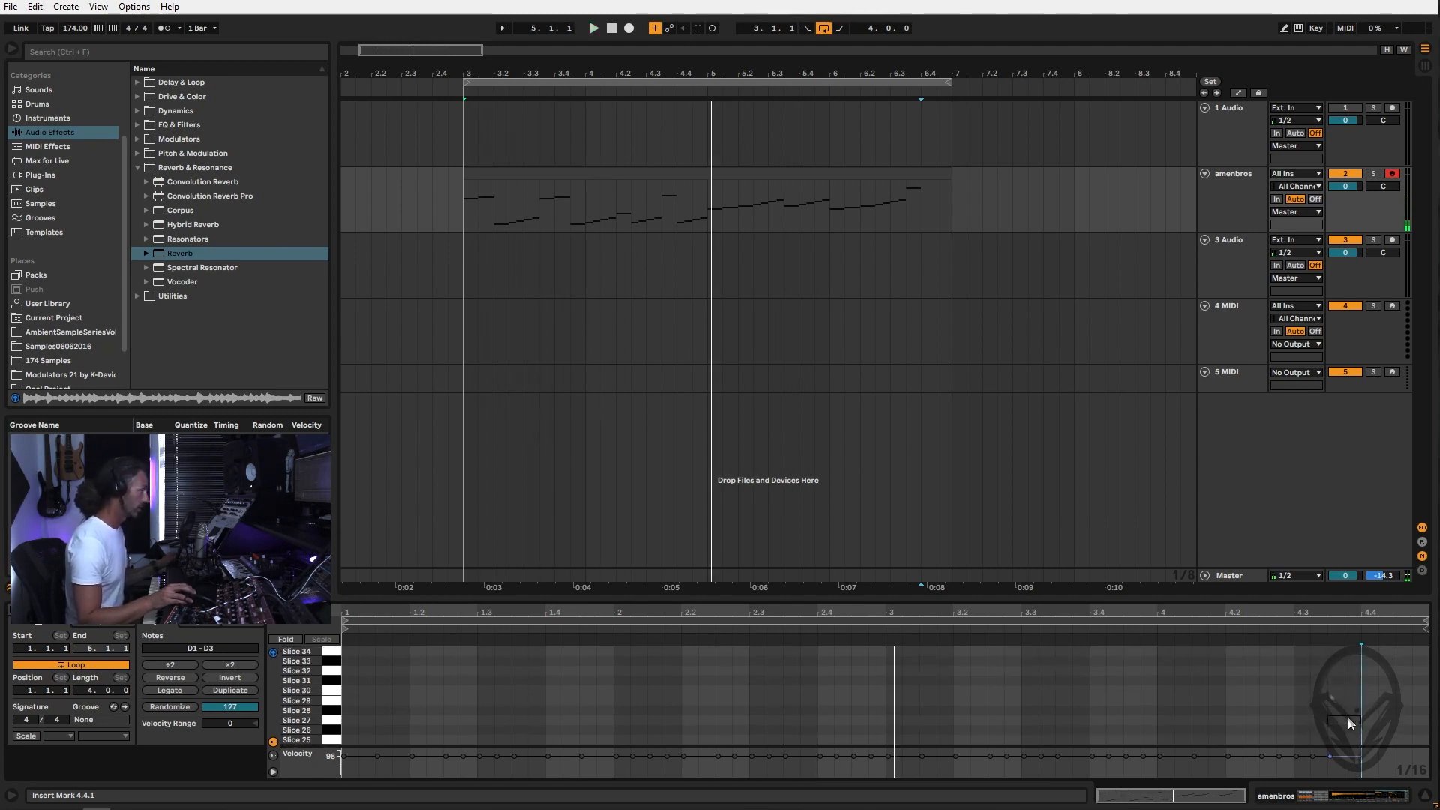
double_click(1373, 701)
drag(1392, 701, 1409, 677)
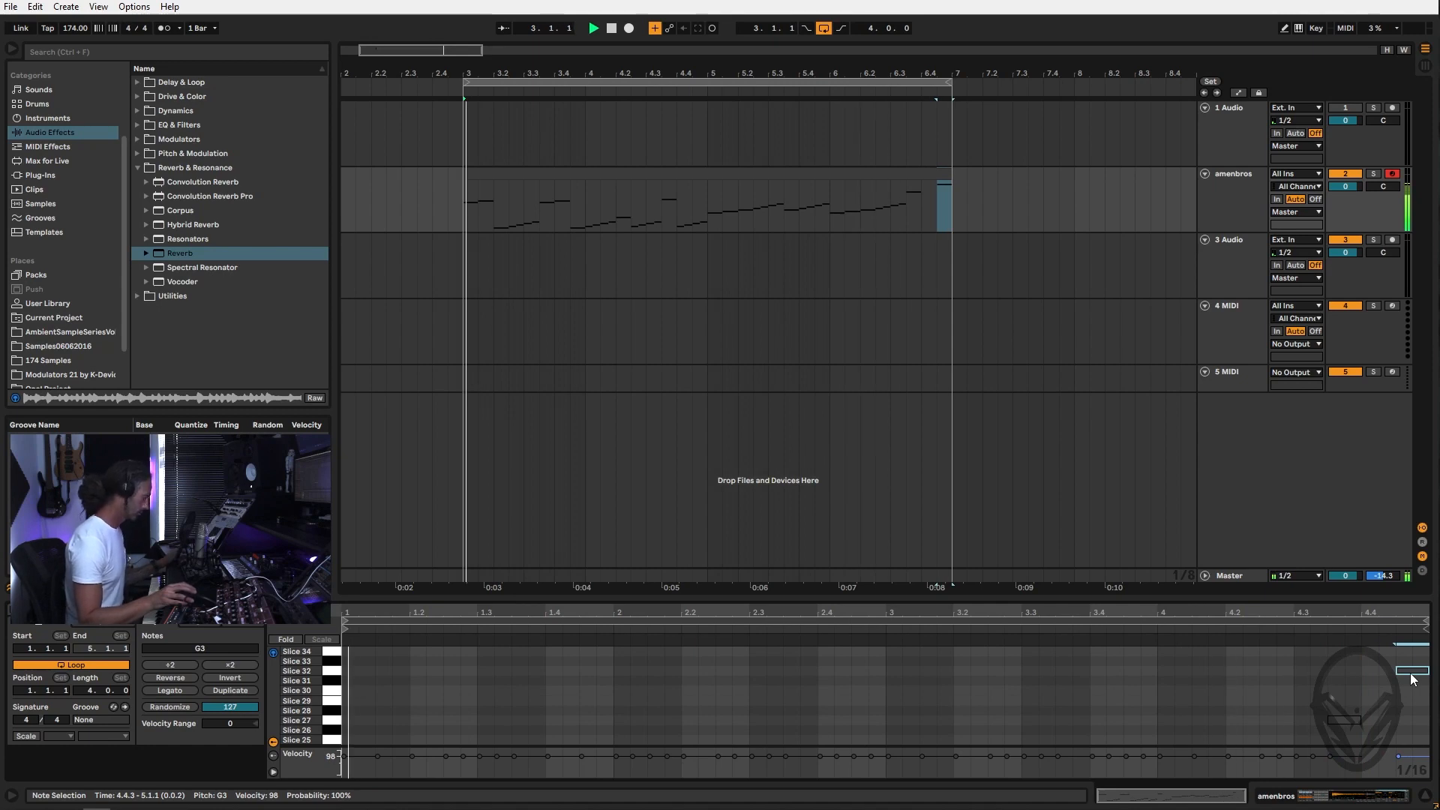
drag(1413, 678, 1381, 675)
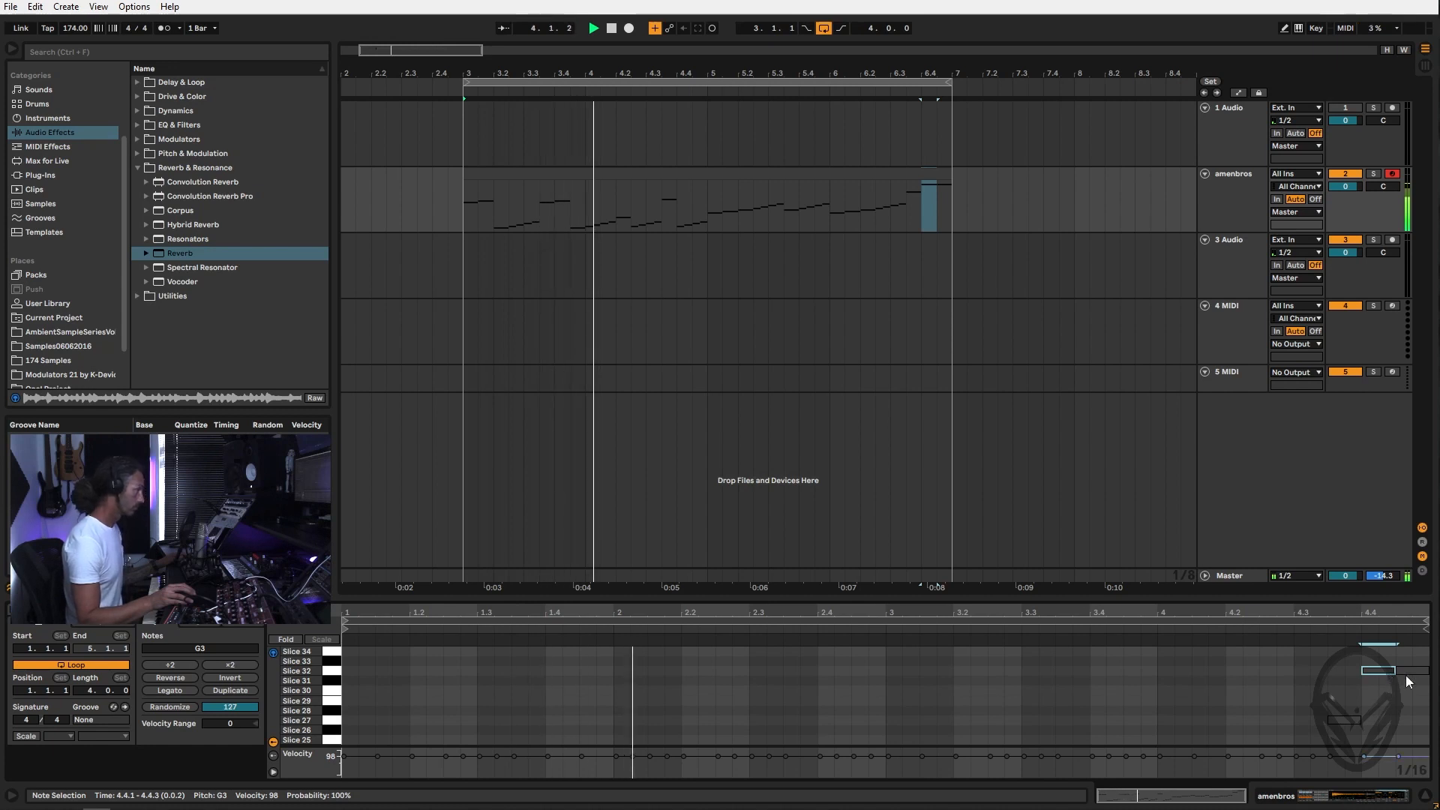
drag(1395, 670, 1415, 669)
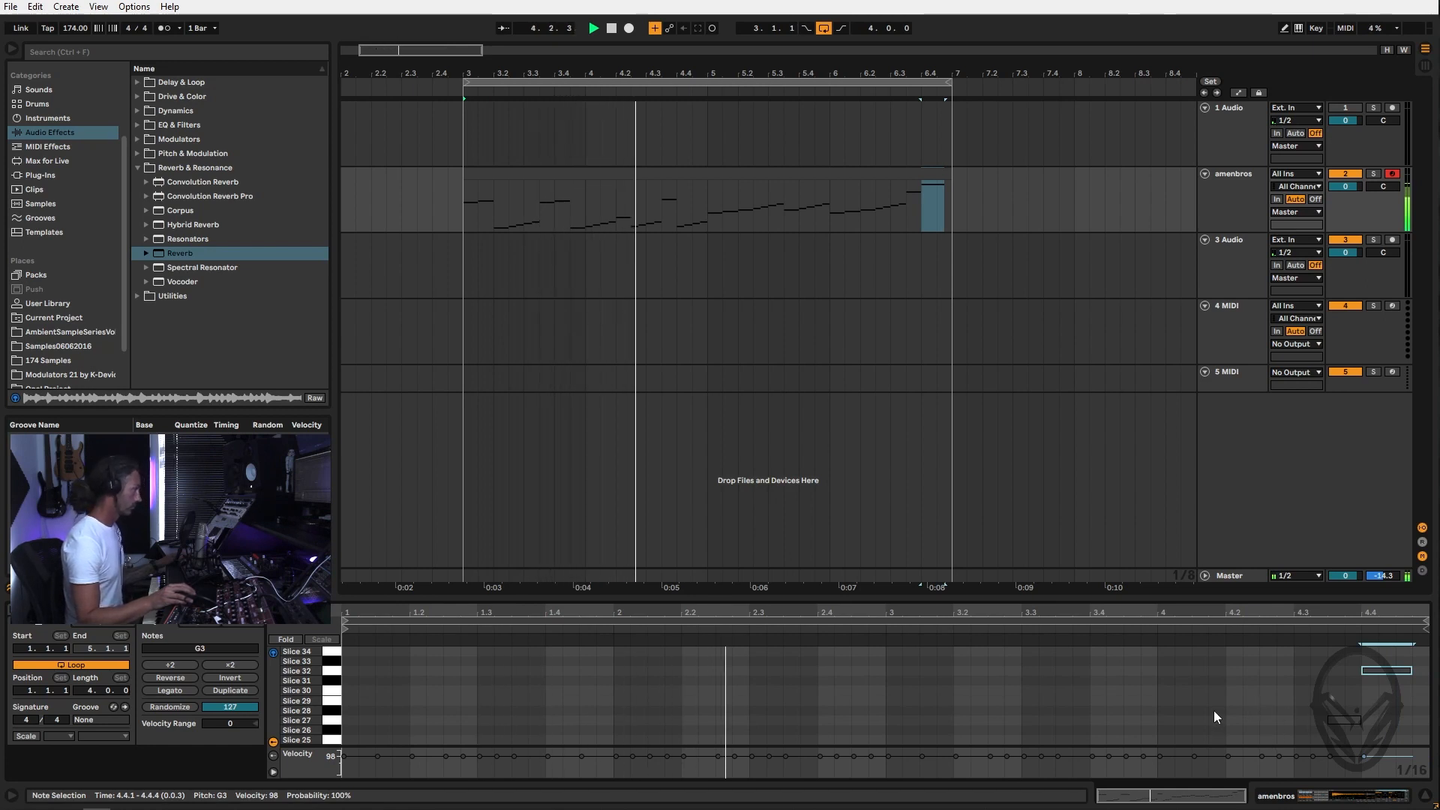
Show the amenbros track's devices and add a Saturator from Drive & Color after the drum rack
click(1233, 205)
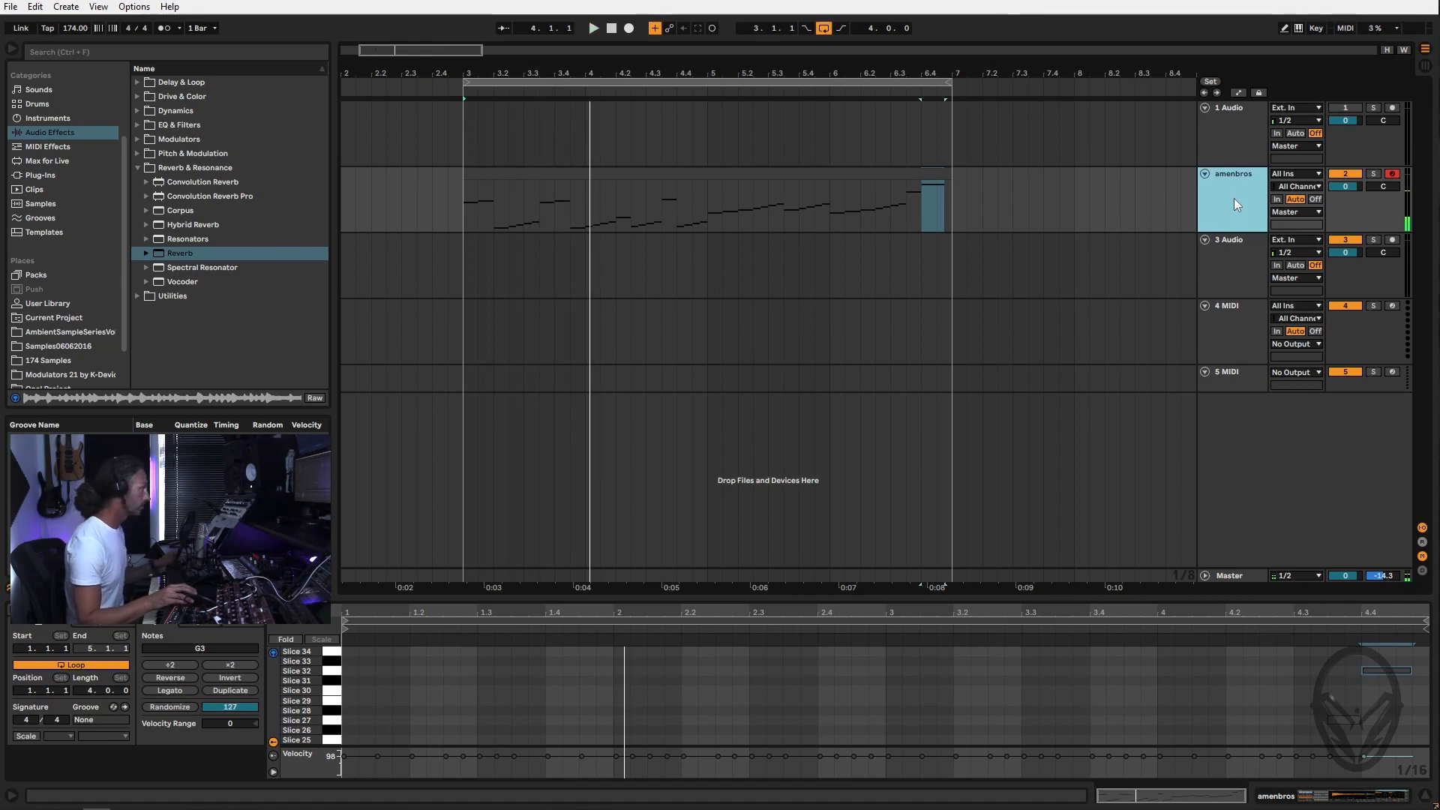
double_click(1235, 198)
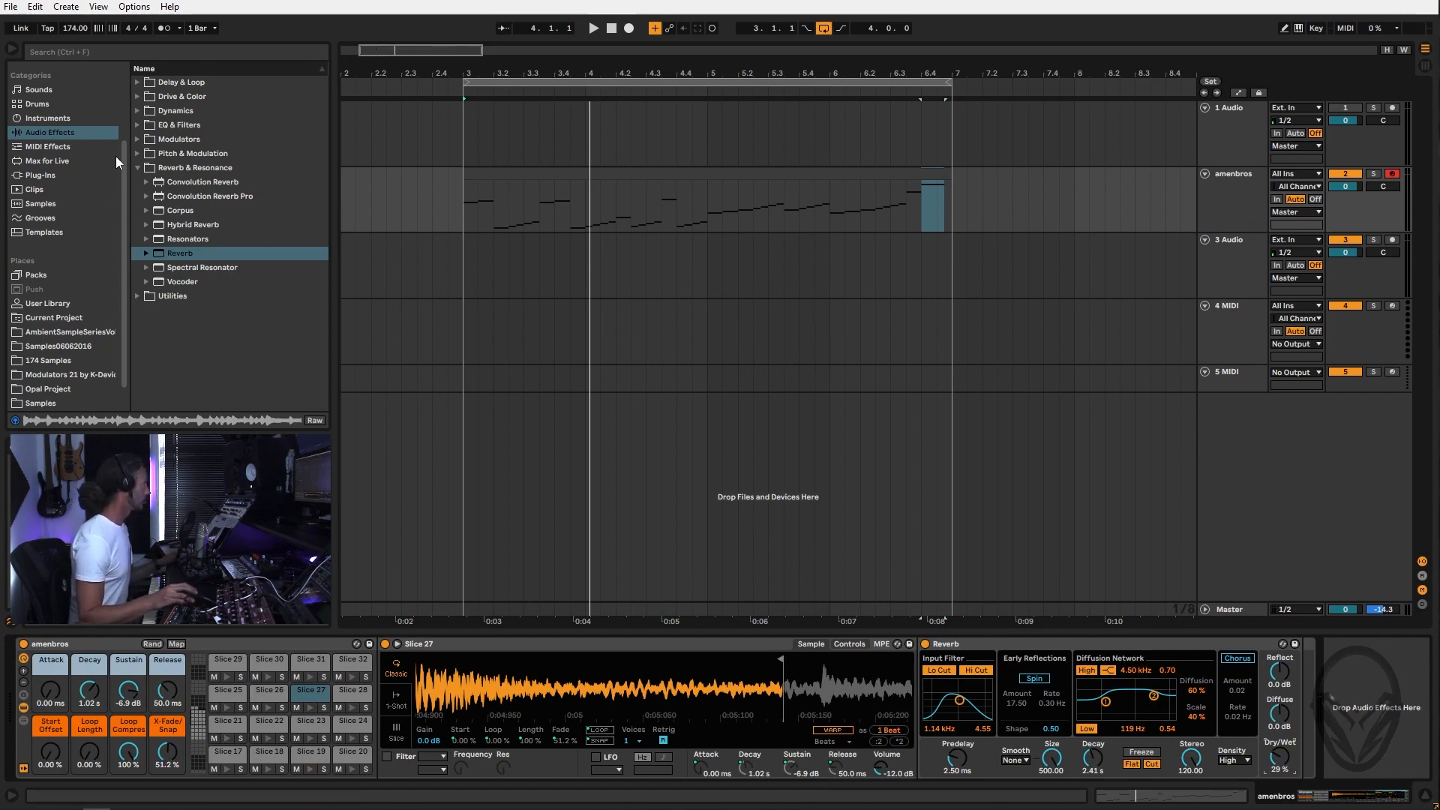
click(138, 97)
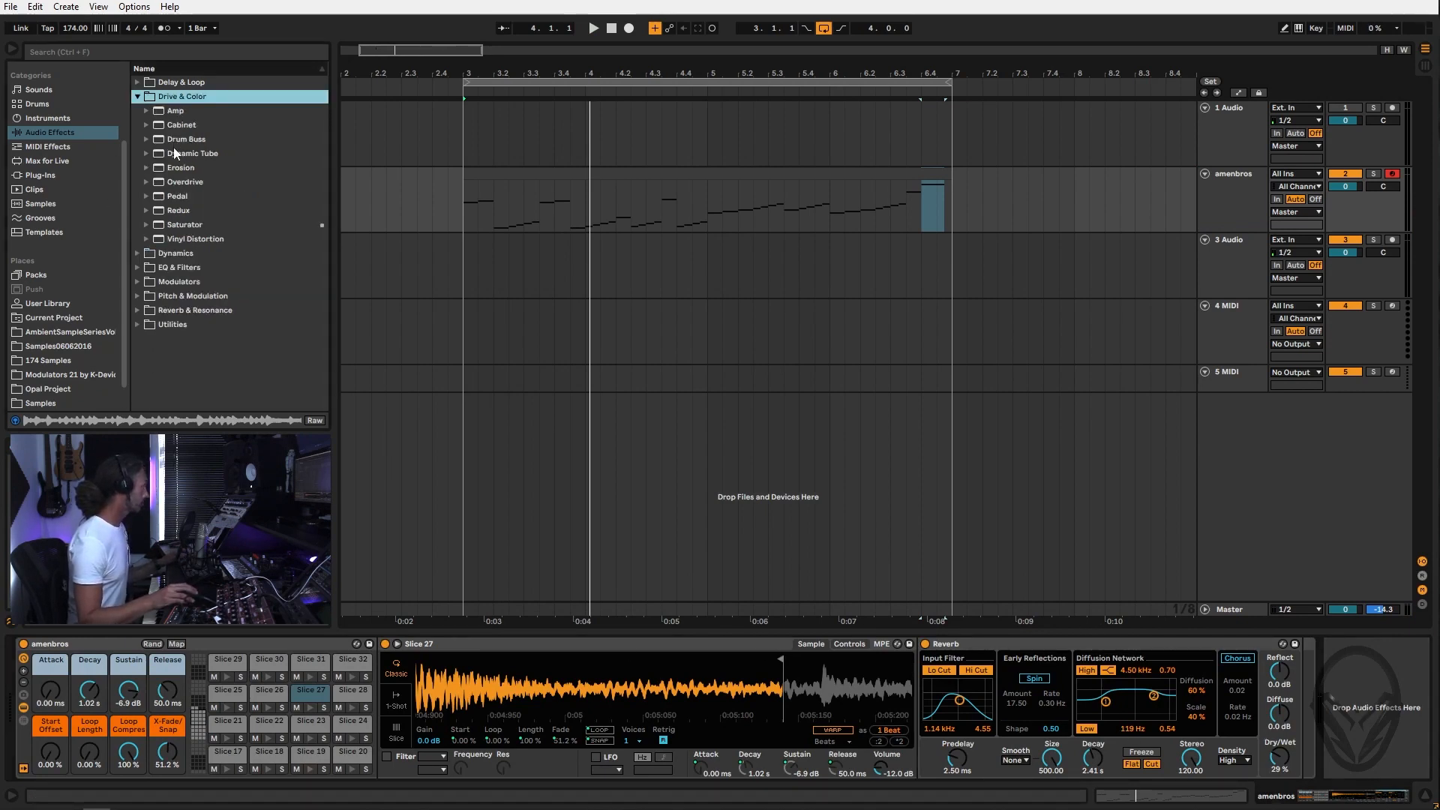
mouse_move(178, 224)
mouse_down()
mouse_move(1318, 664)
mouse_move(1361, 694)
mouse_up()
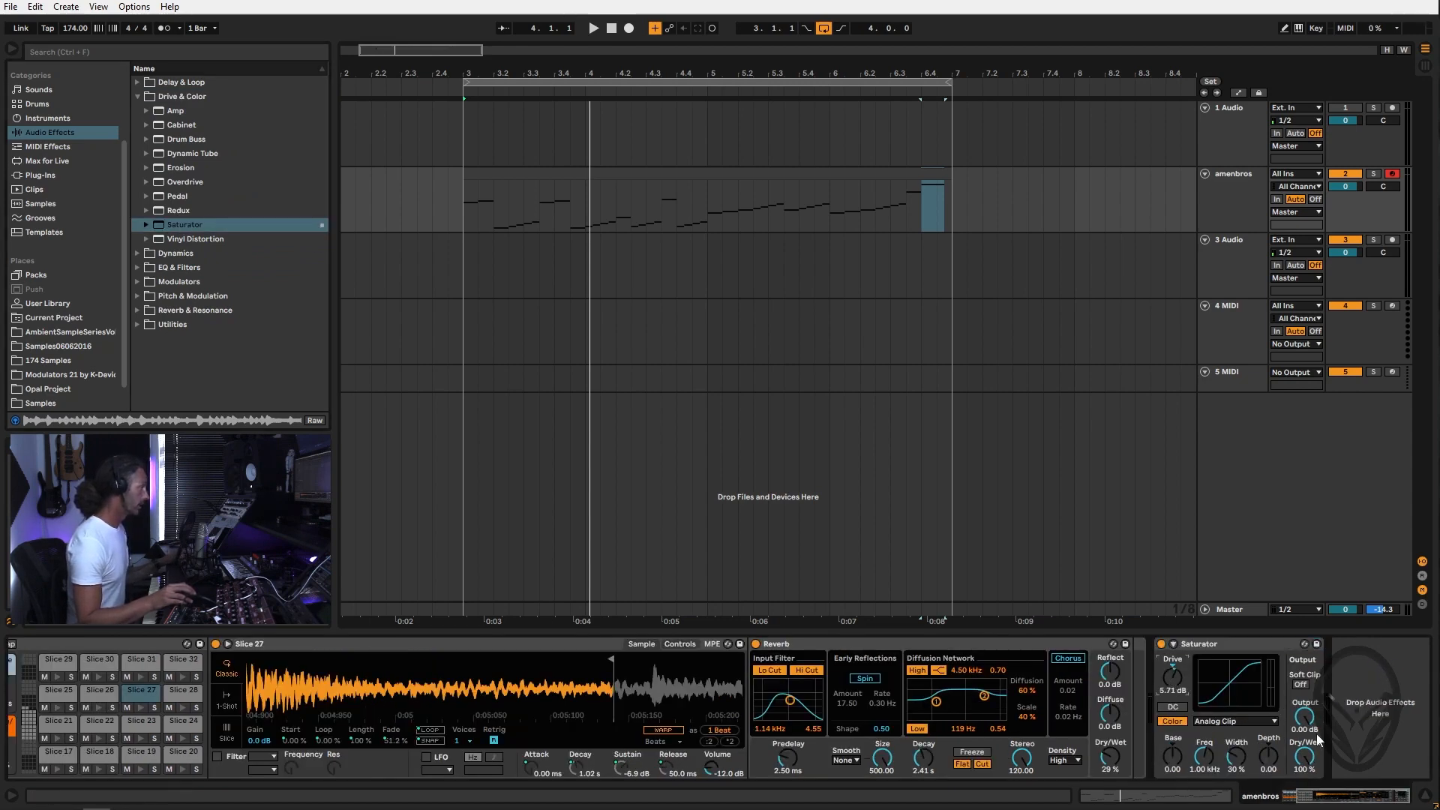
Set the Saturator's output to -4.57 dB and its drive to 8.57 dB while auditioning the loop
key(space)
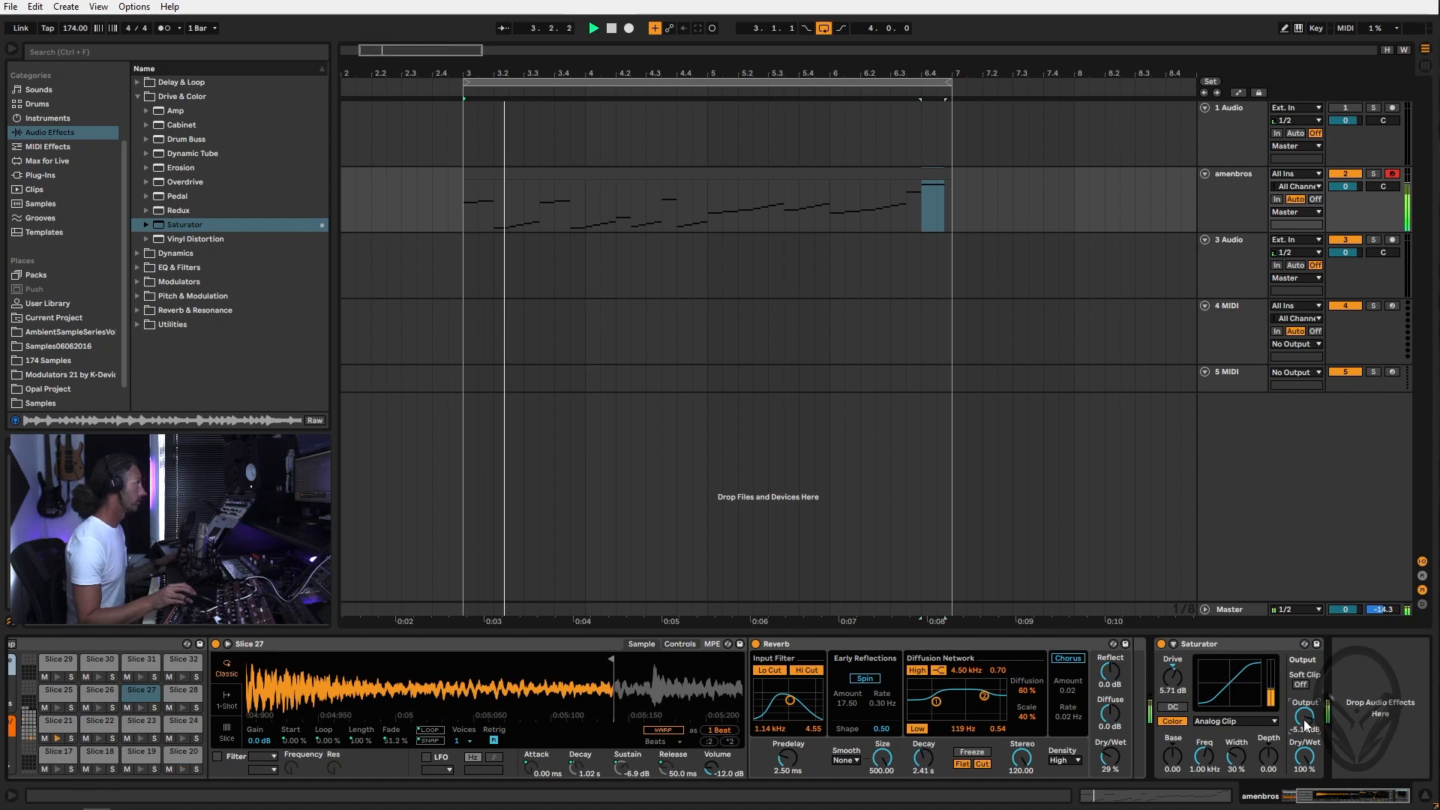
drag(1304, 721, 1304, 718)
click(1169, 677)
drag(1171, 677, 1172, 686)
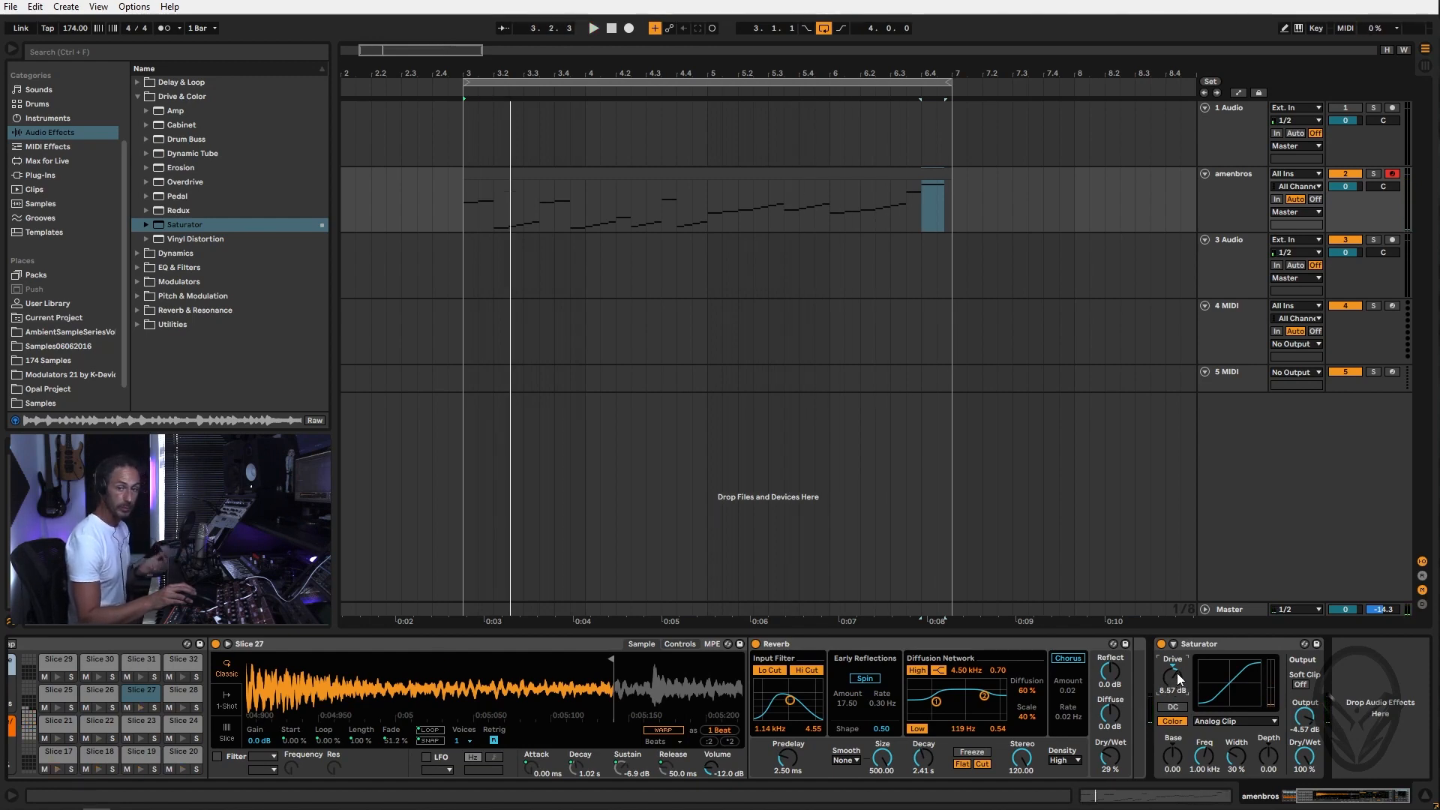
key(space)
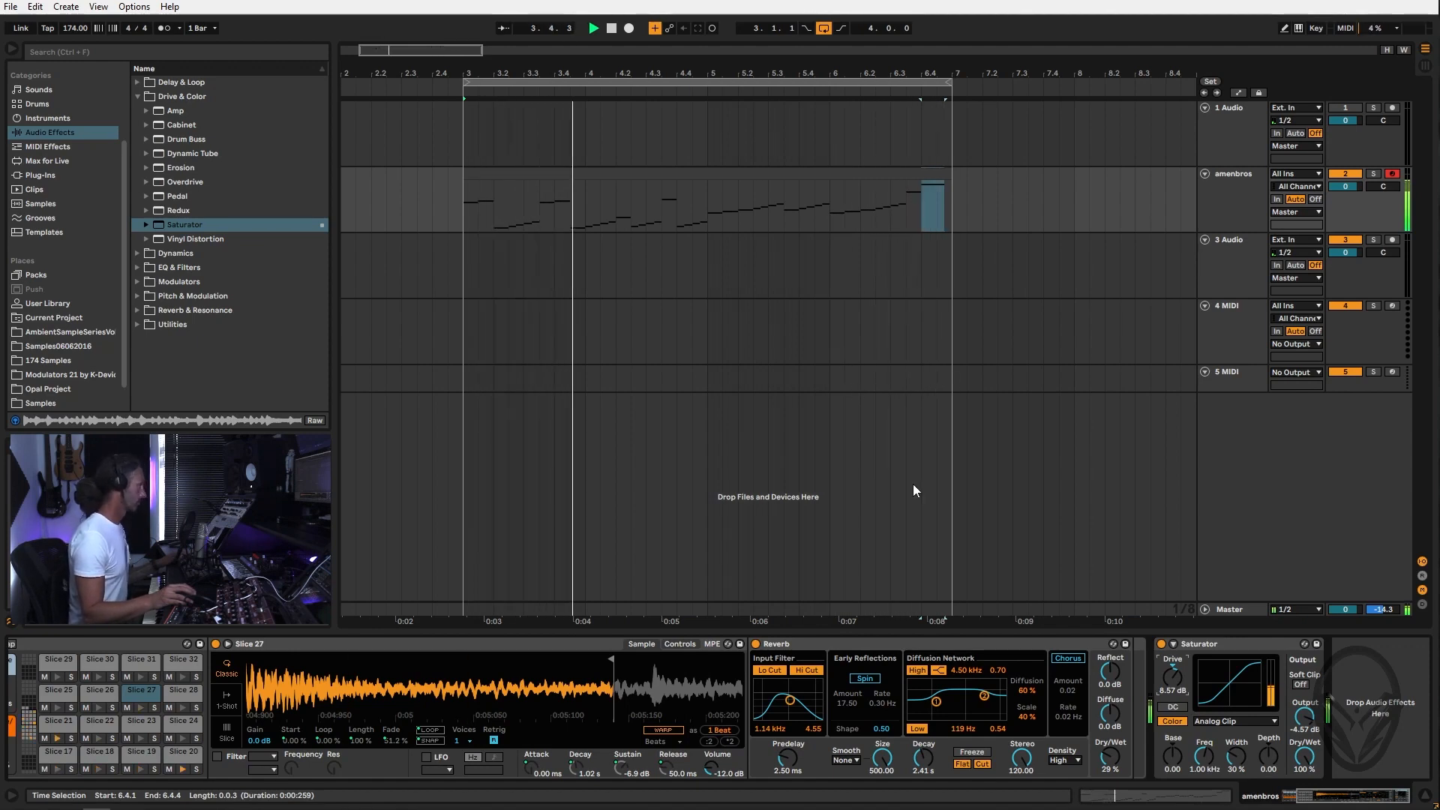
Add an Auto Filter from EQ & Filters after the drum rack and set its low-pass cutoff to about 13.2 kHz while auditioning
click(142, 268)
click(180, 143)
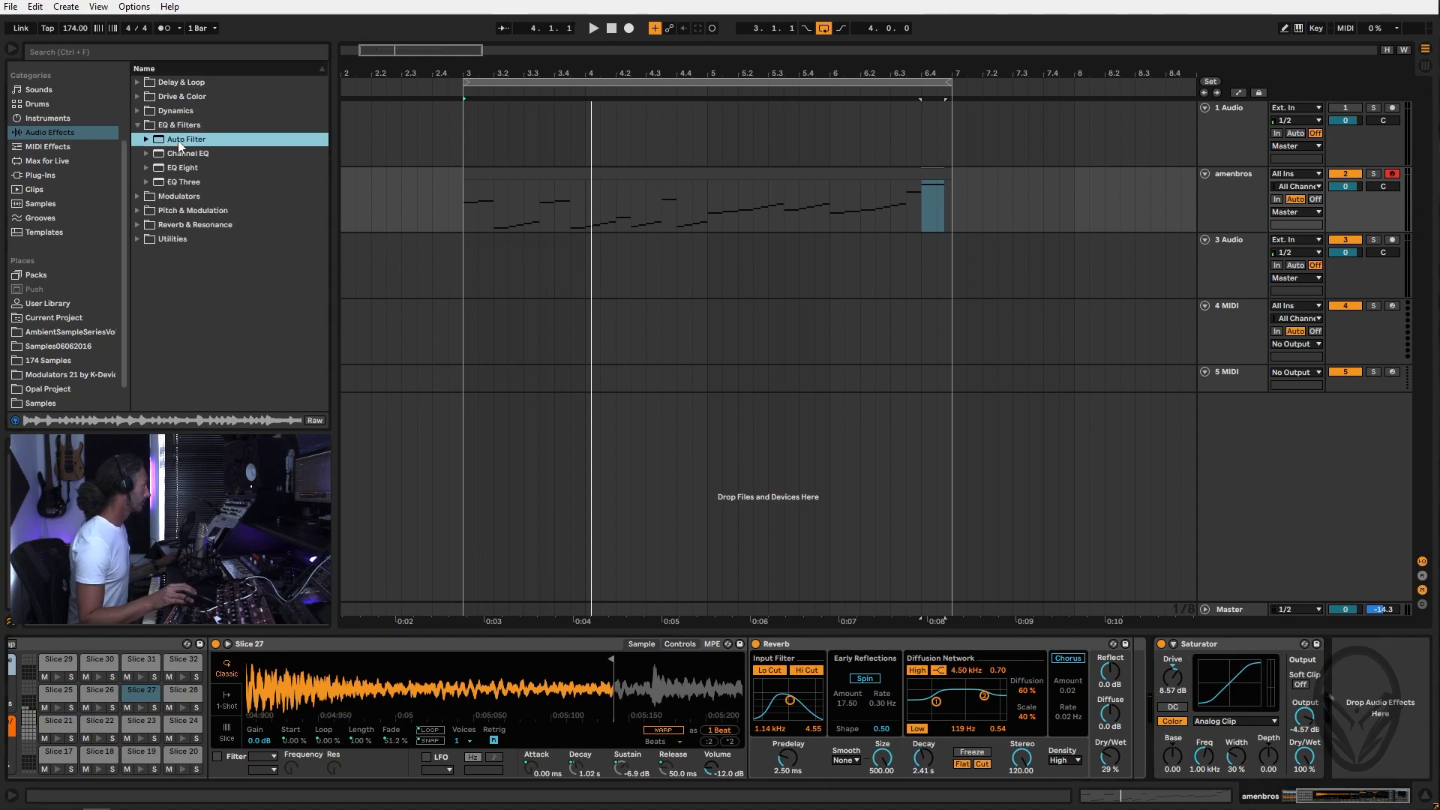
drag(1109, 636, 1189, 675)
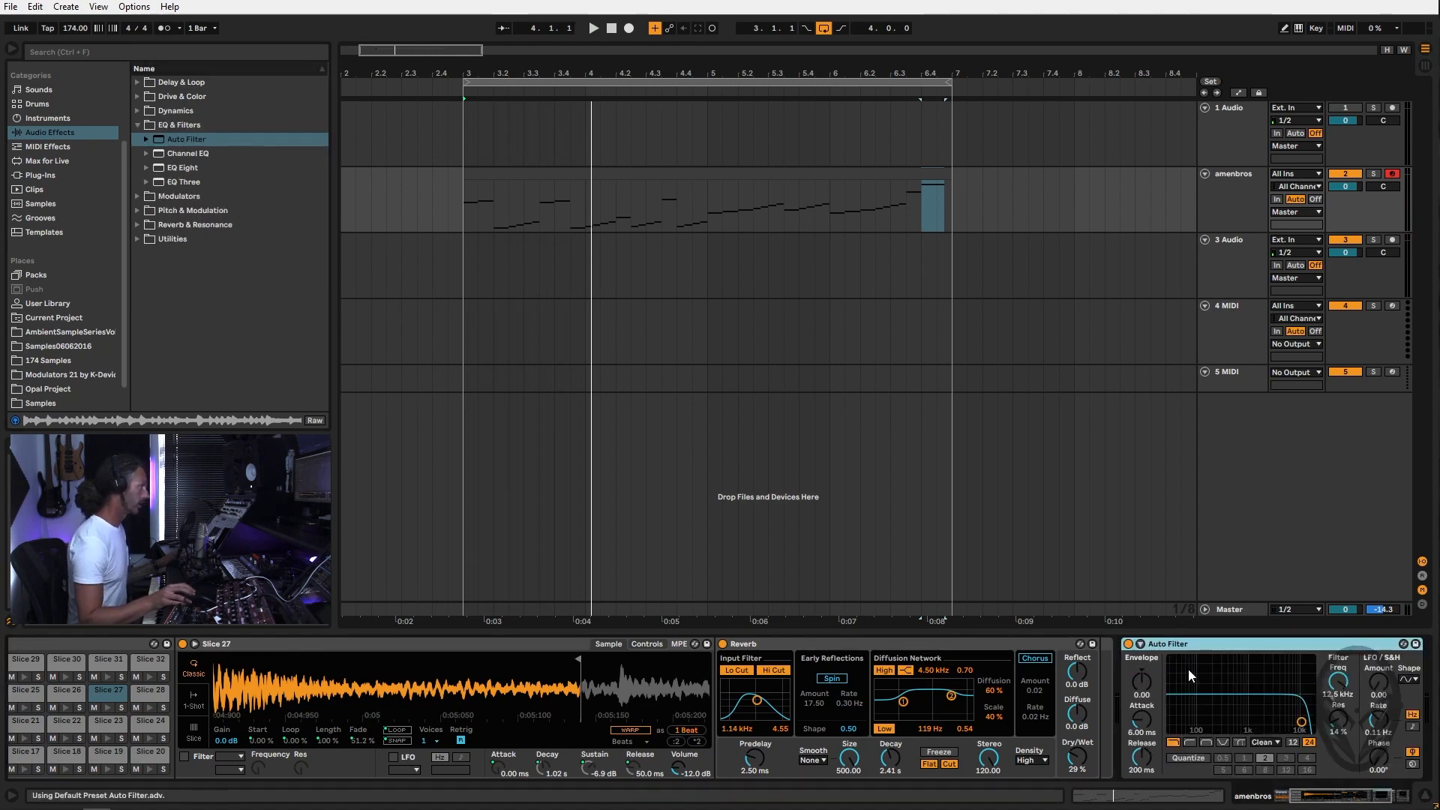
drag(1305, 723, 1300, 727)
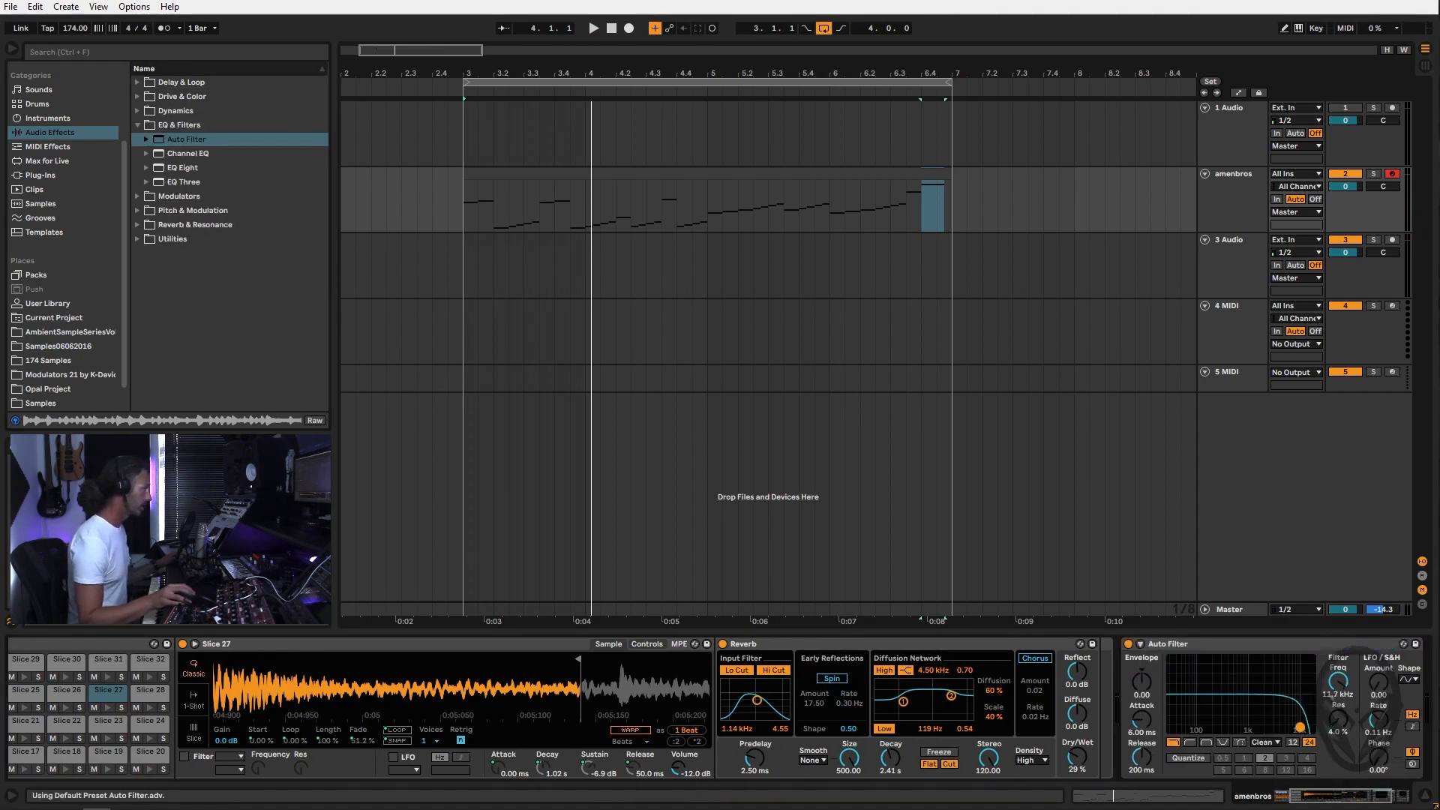
key(space)
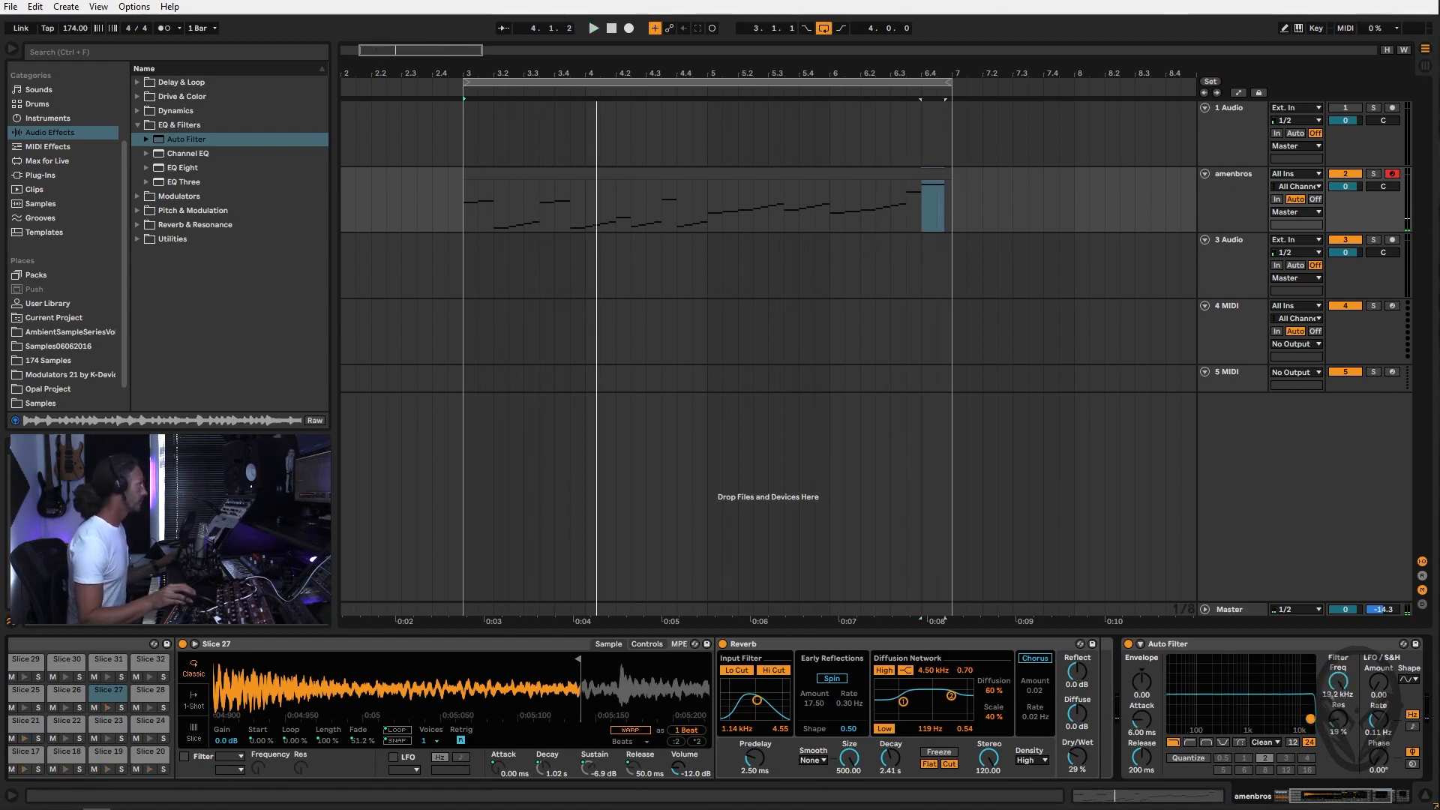
Copy the amenbros drum rack and its following effects onto the empty 4 MIDI track
mouse_move(1311, 804)
mouse_down()
mouse_move(1334, 805)
mouse_move(1290, 801)
mouse_up()
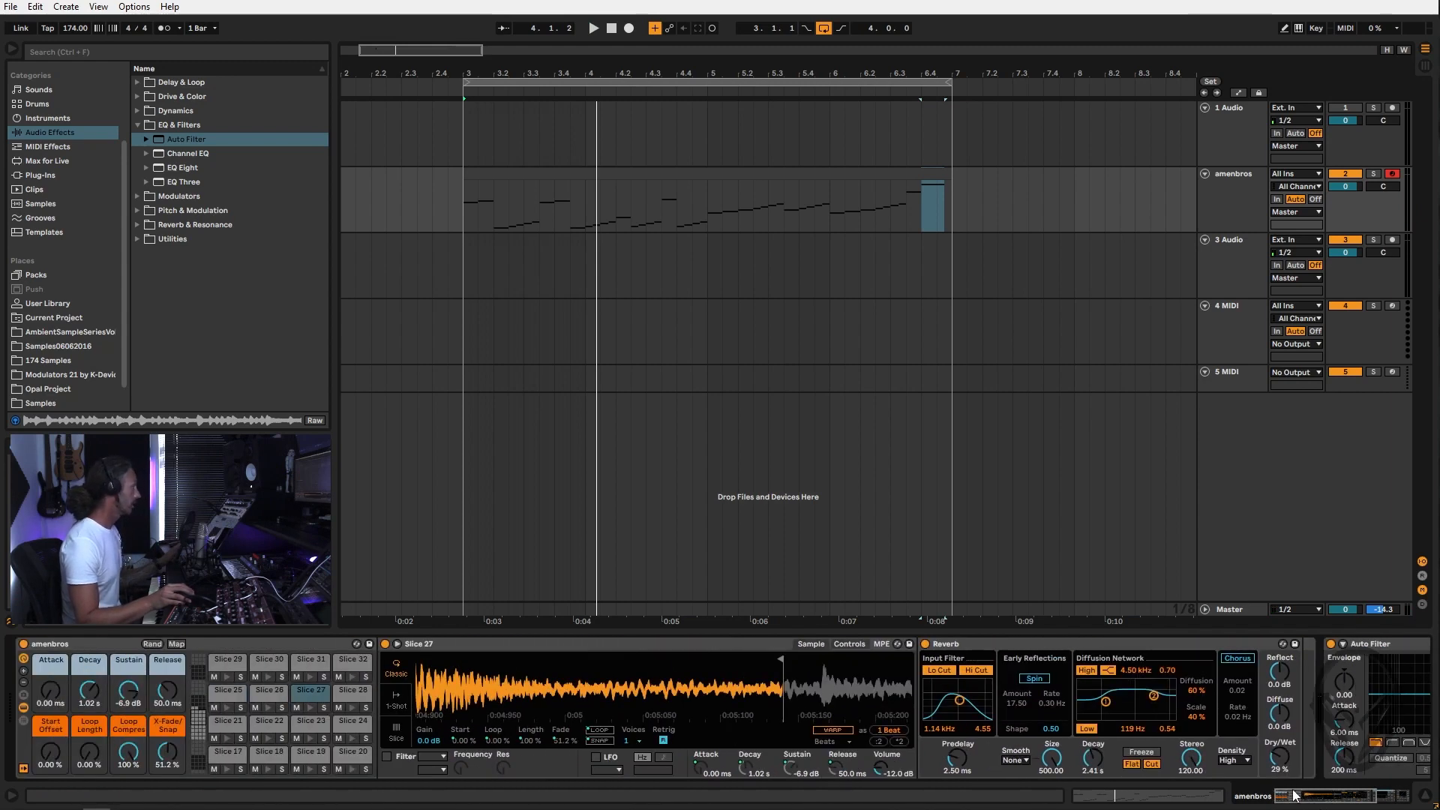
click(239, 641)
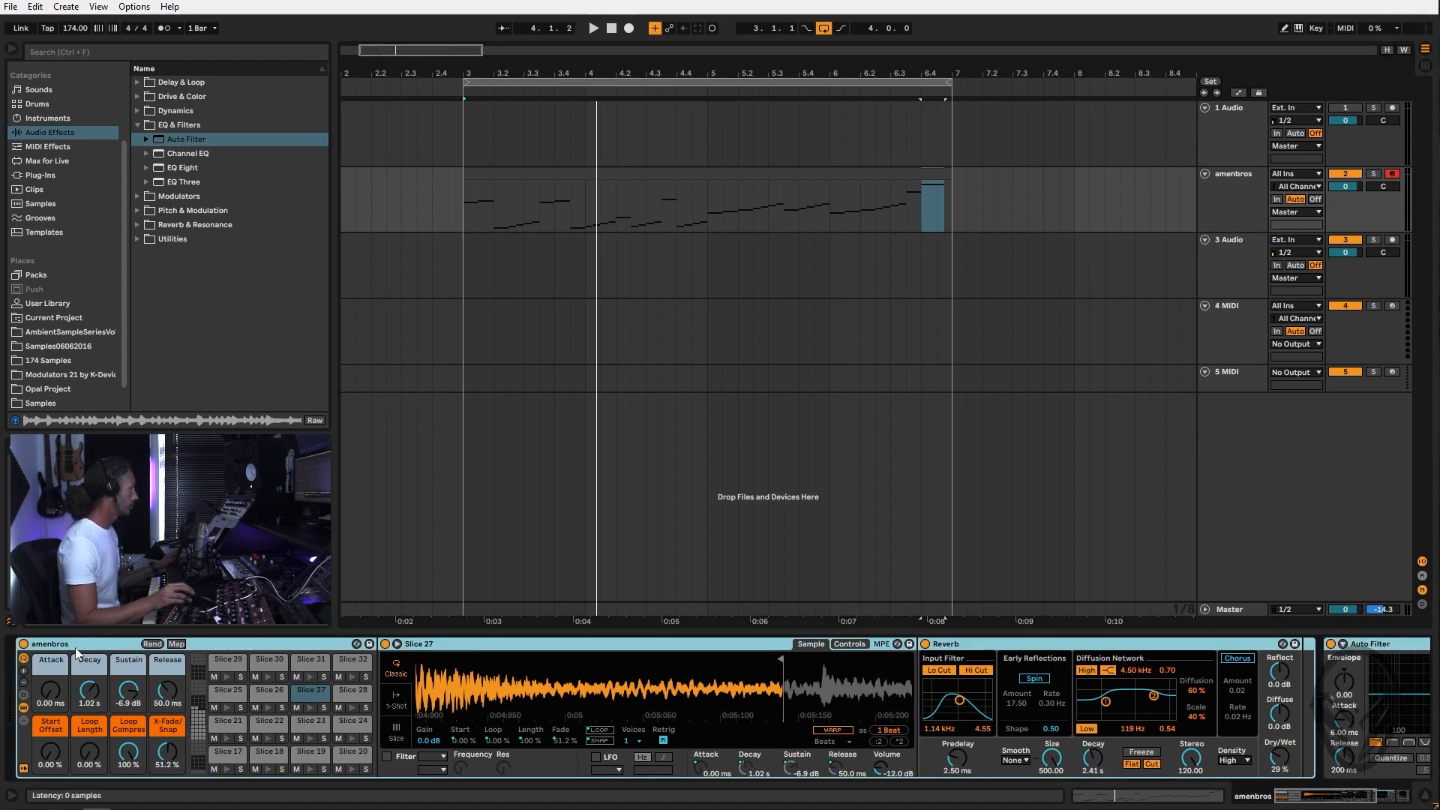
drag(1230, 323, 1228, 313)
Delete the empty 3 Audio track and the remaining empty MIDI track below the copied amenbros track
click(1240, 263)
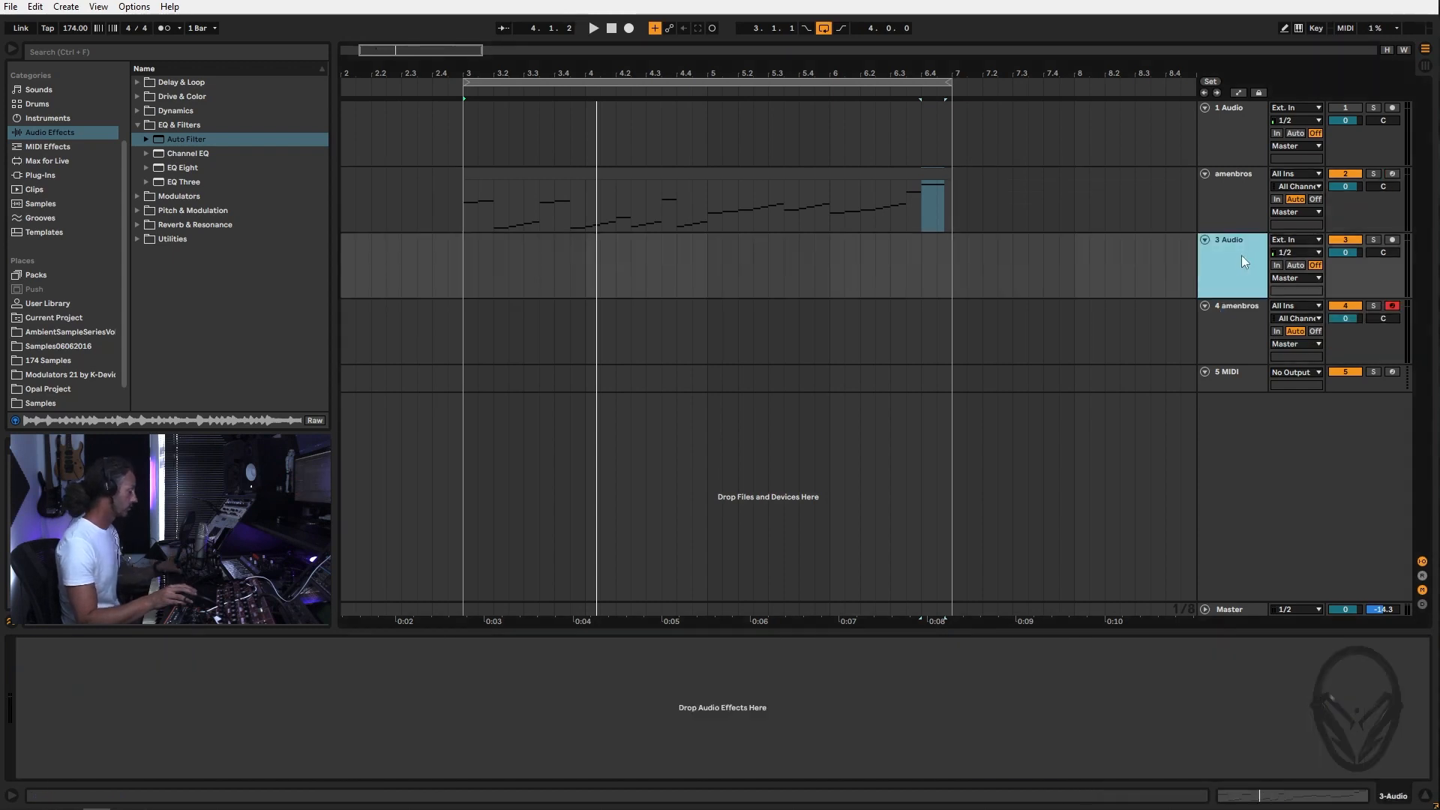
key(Delete)
click(1226, 310)
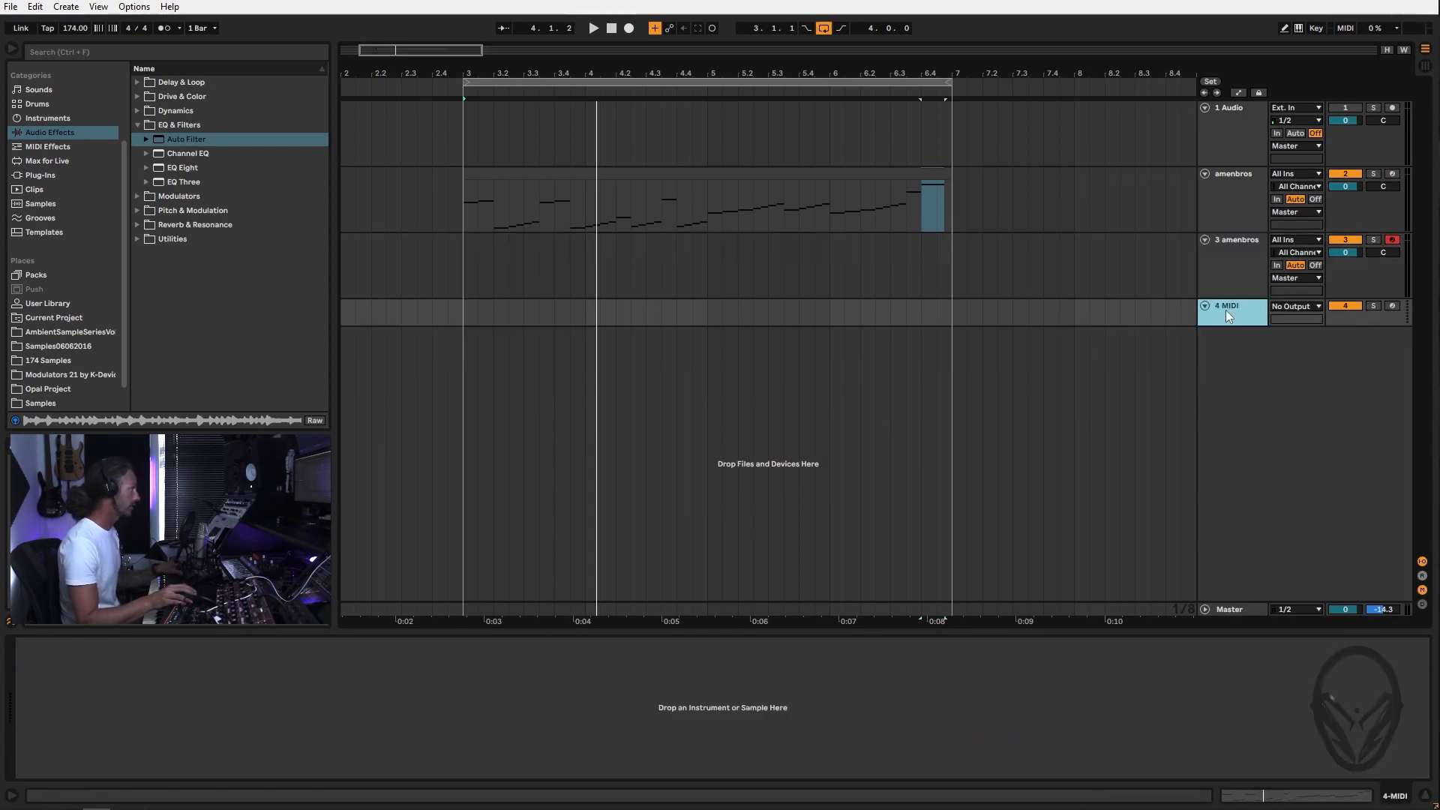
key(Delete)
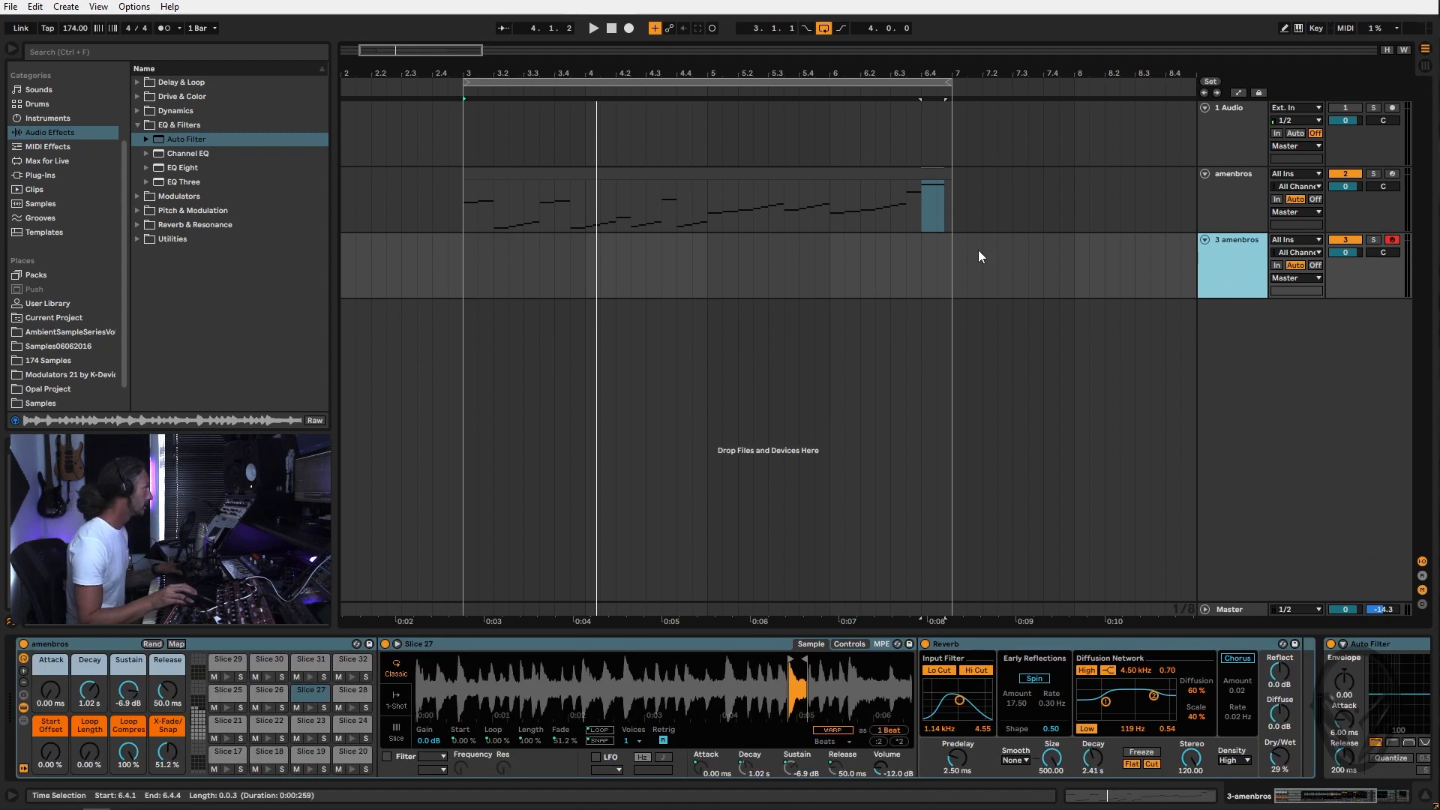
Move the last two bars of the pattern, 5.1.1 to 7.1.1, onto the 3 amenbros track and play the result
click(779, 171)
drag(707, 201, 925, 249)
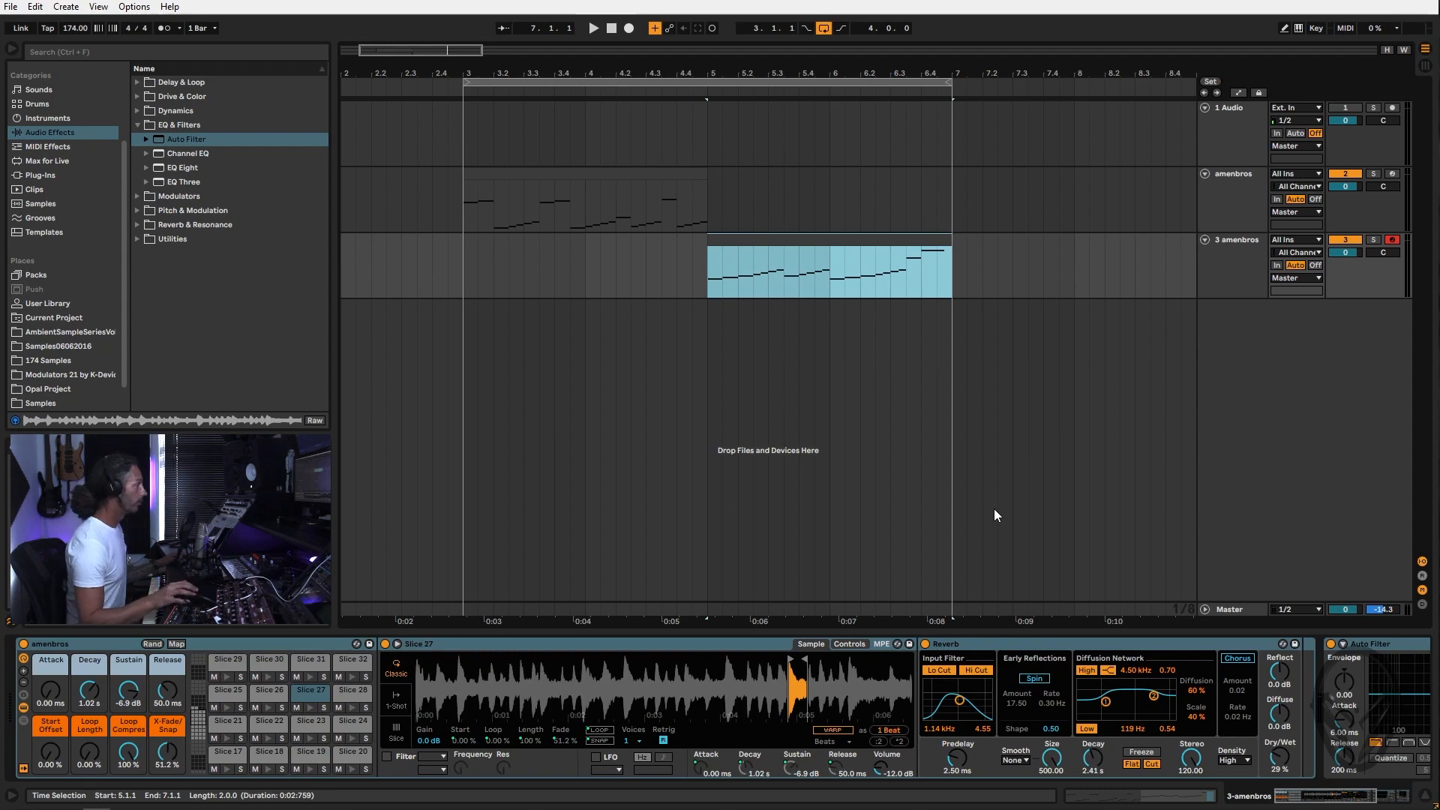
click(1234, 250)
key(space)
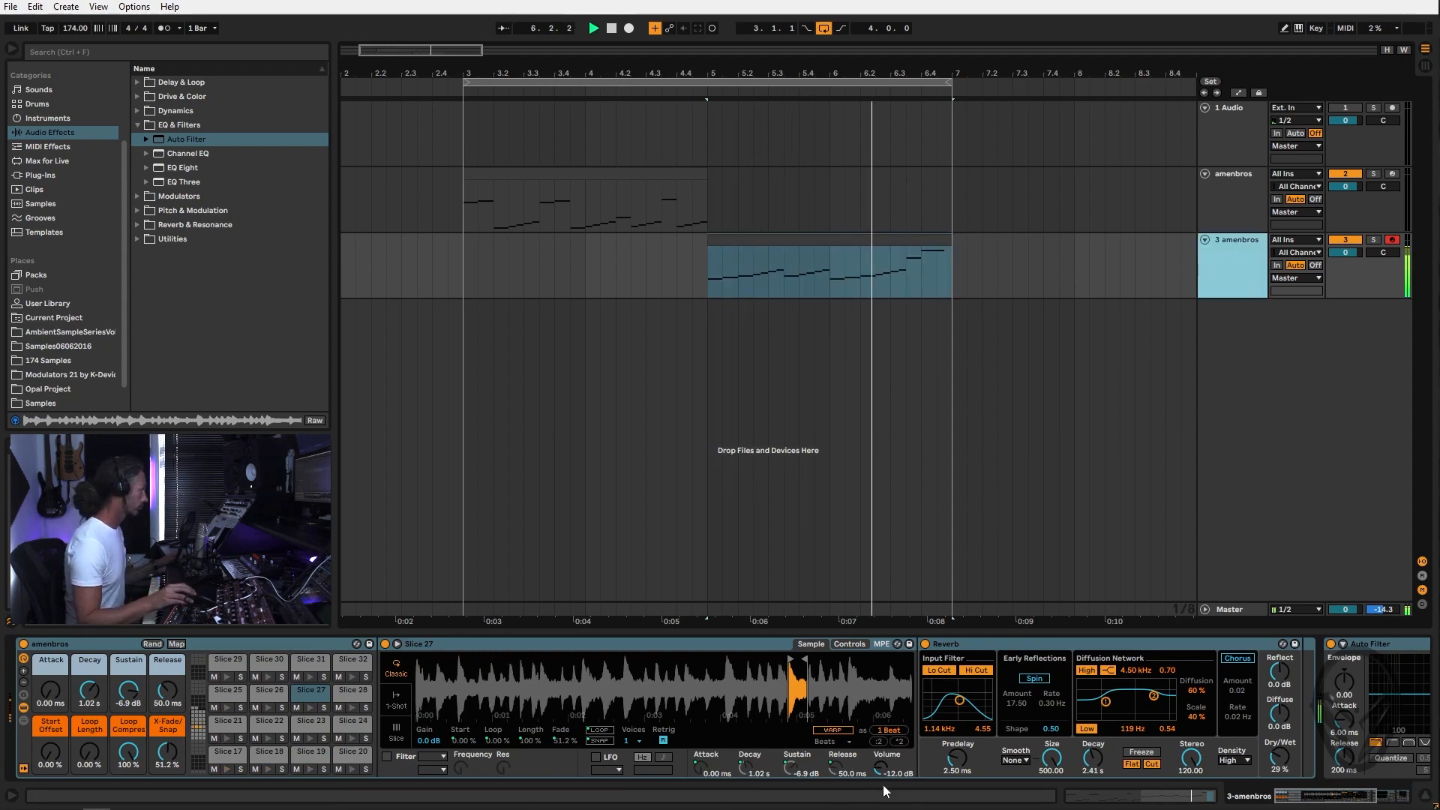
key(space)
Set Slice 27's transpose to +2 st on the 3 amenbros track and copy the value to its siblings
click(850, 644)
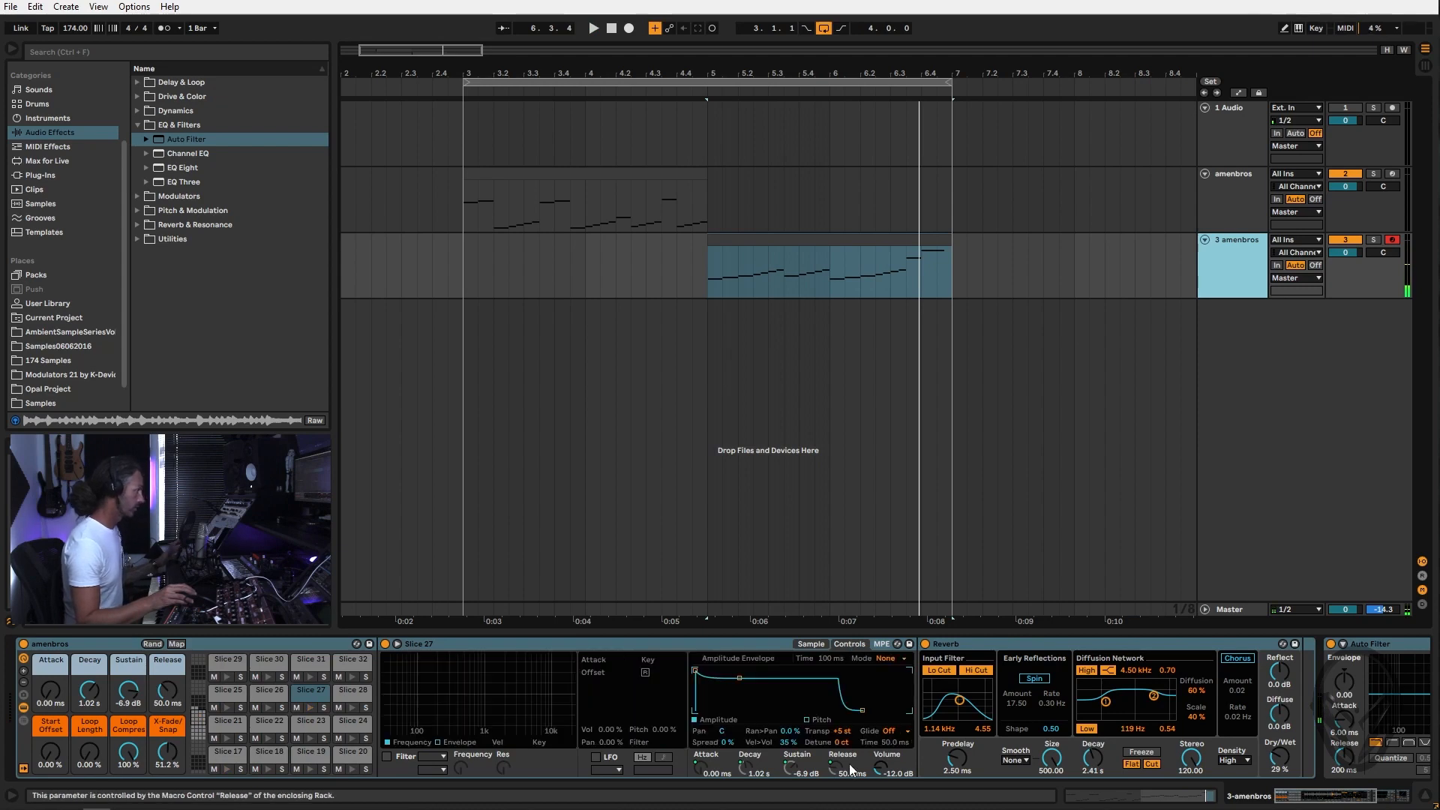
click(848, 733)
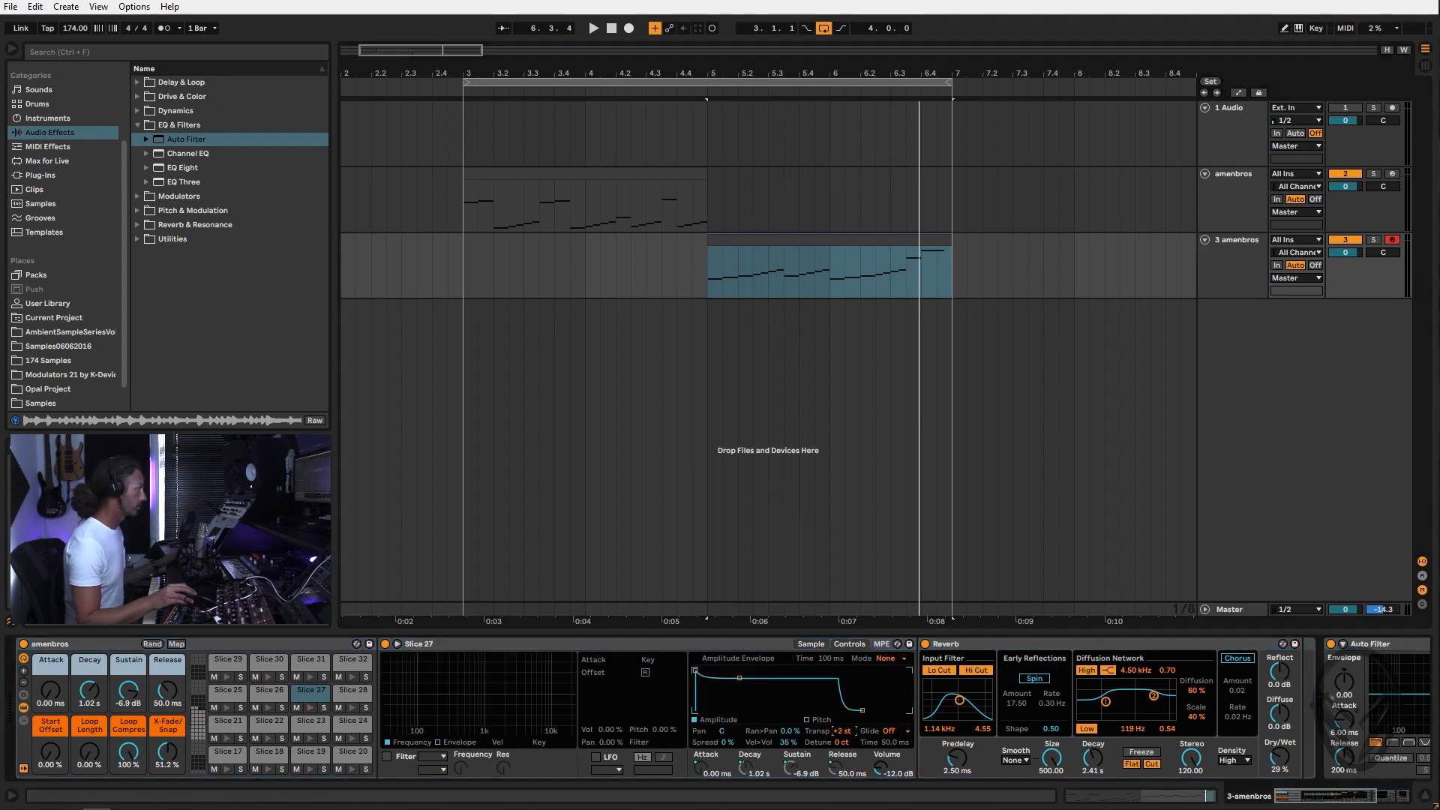
right_click(850, 734)
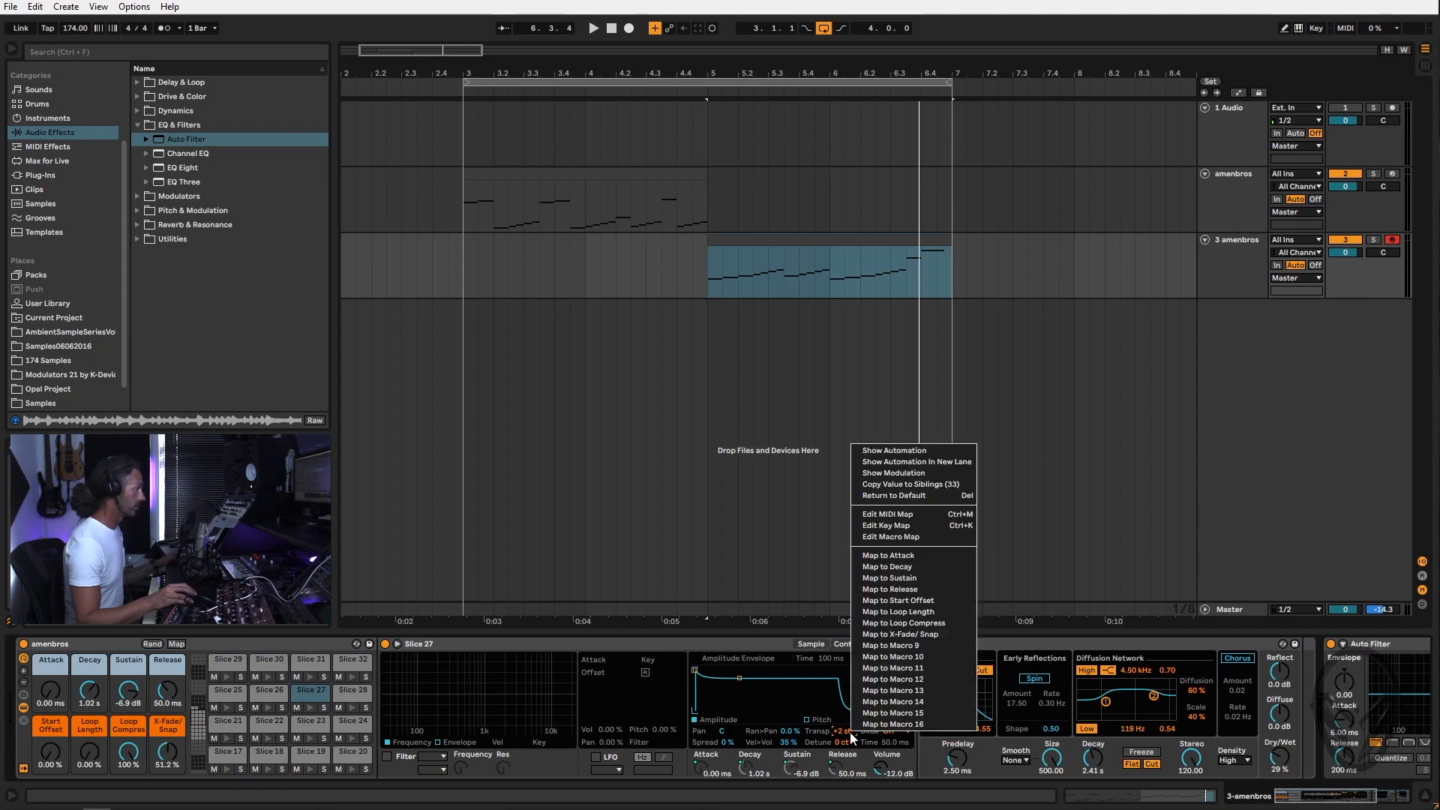
click(931, 486)
Audition the loop to compare the first two bars on amenbros with the last two on 3 amenbros
click(625, 178)
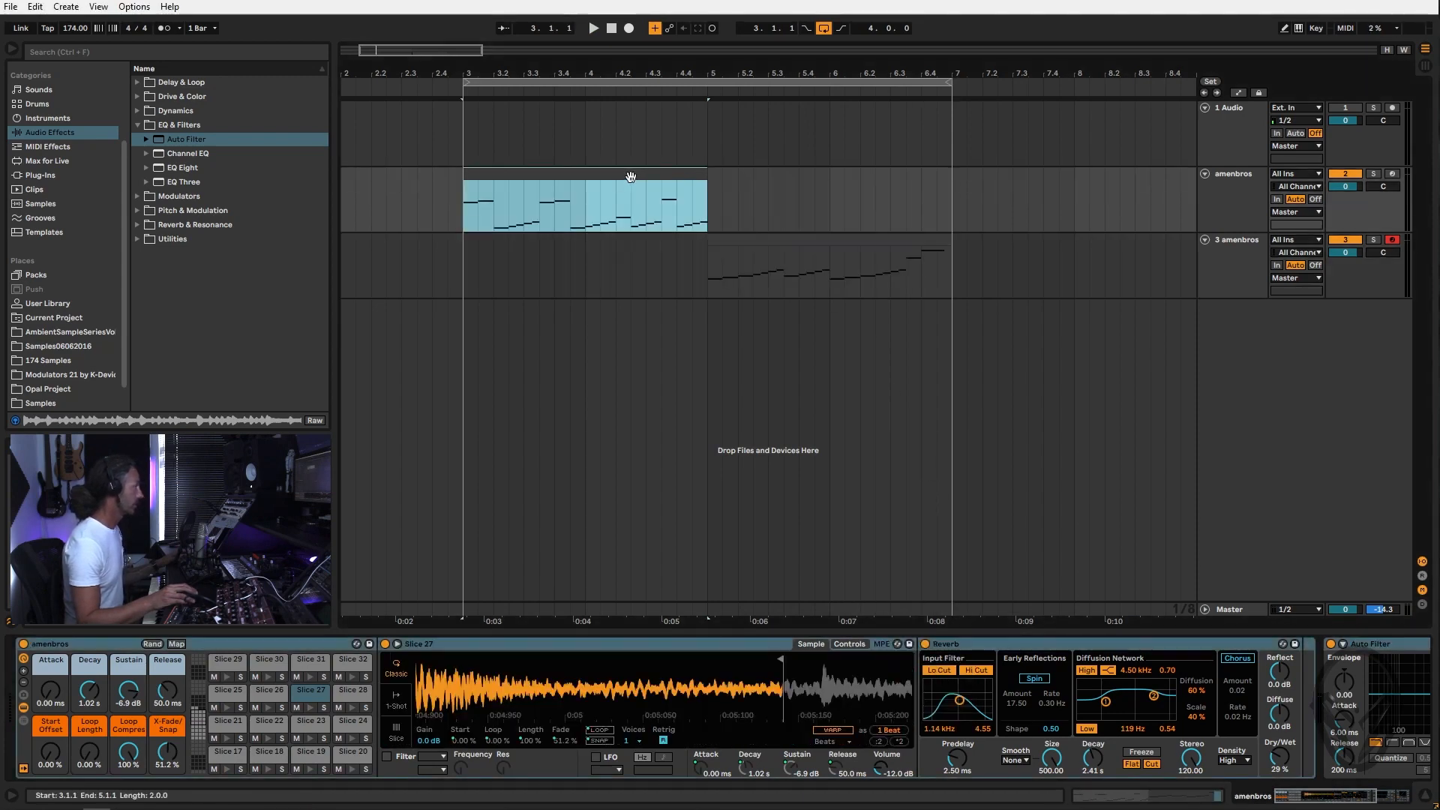
key(space)
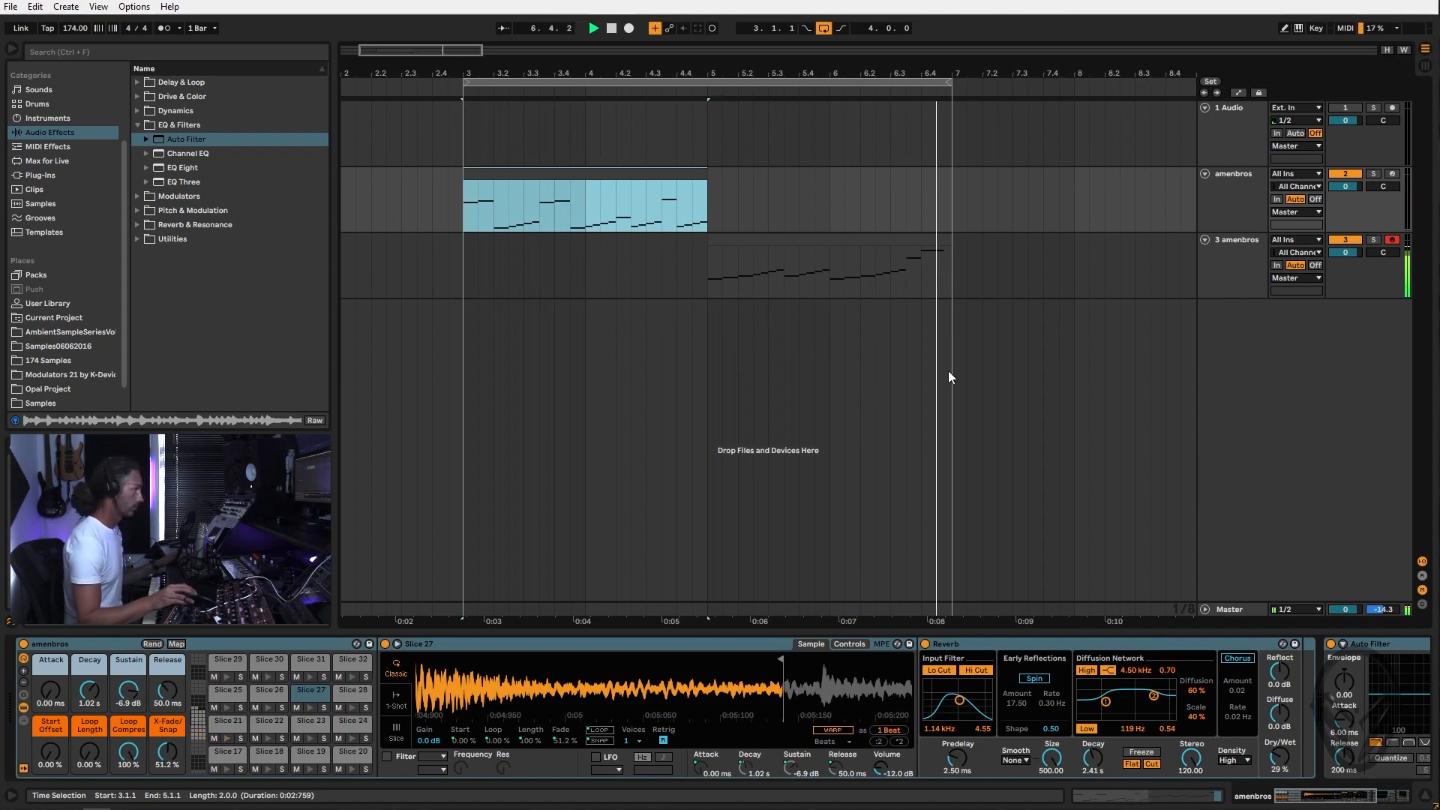
click(904, 242)
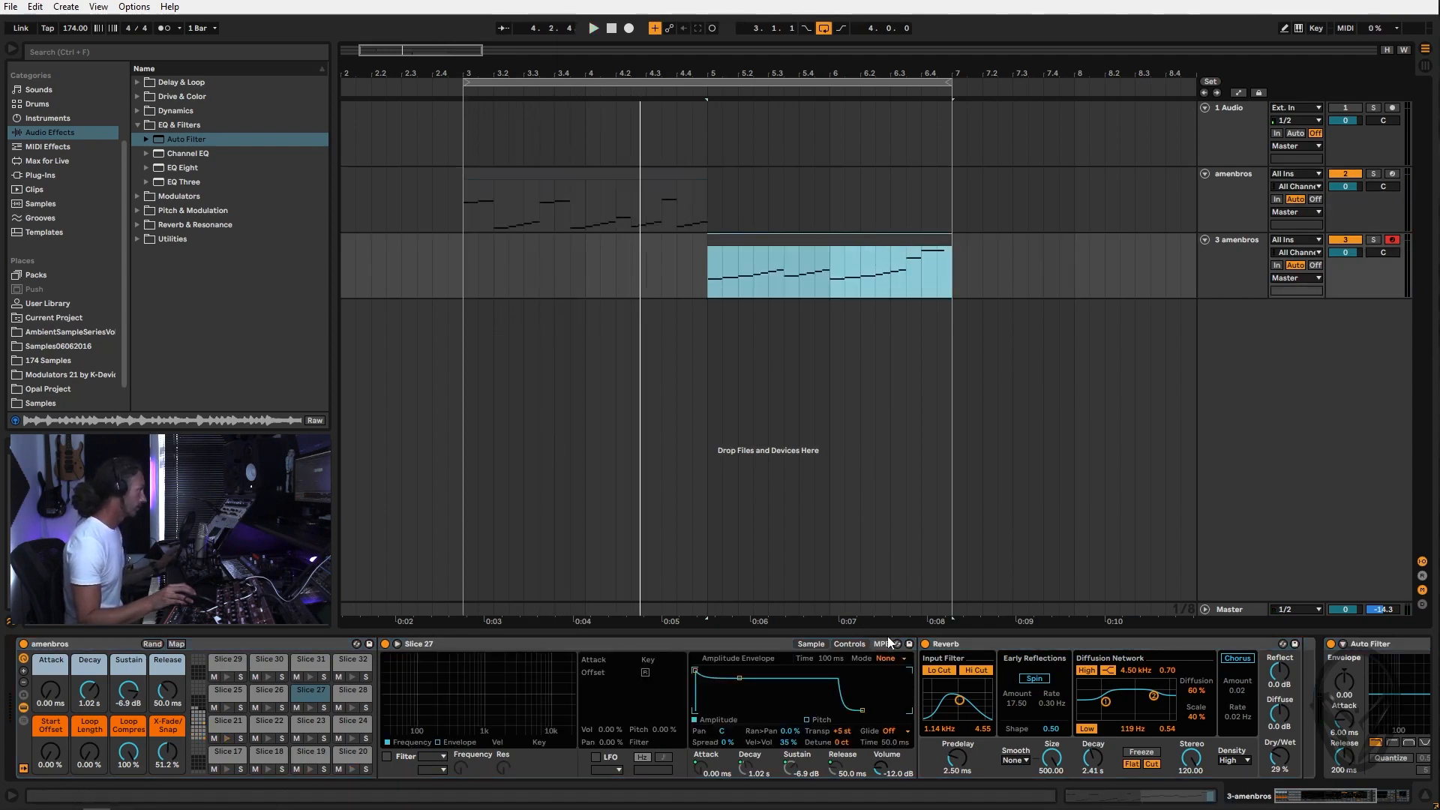
key(space)
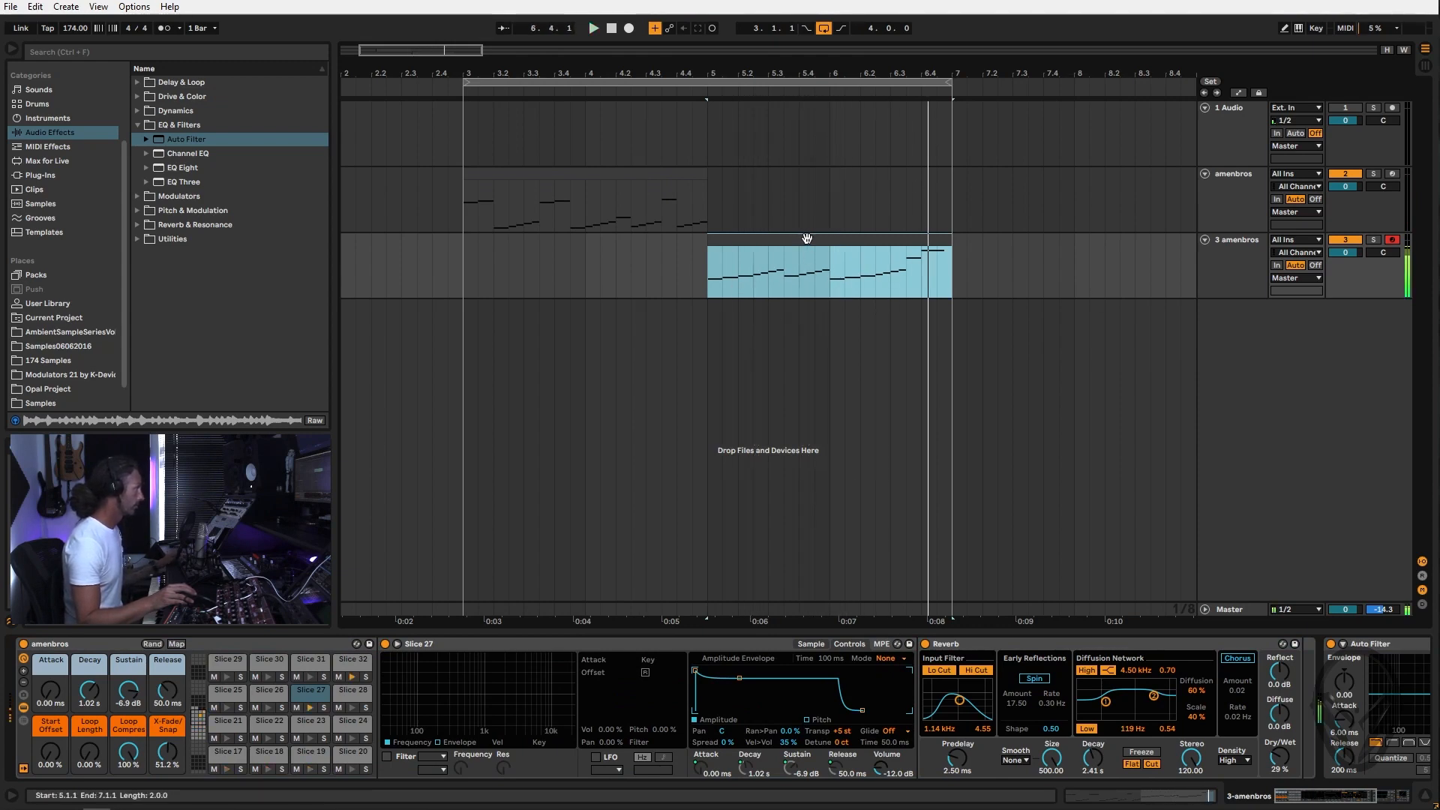
Open the 3 amenbros clip's envelopes and display the MIDI Ctrl Pitch Bend envelope
double_click(806, 239)
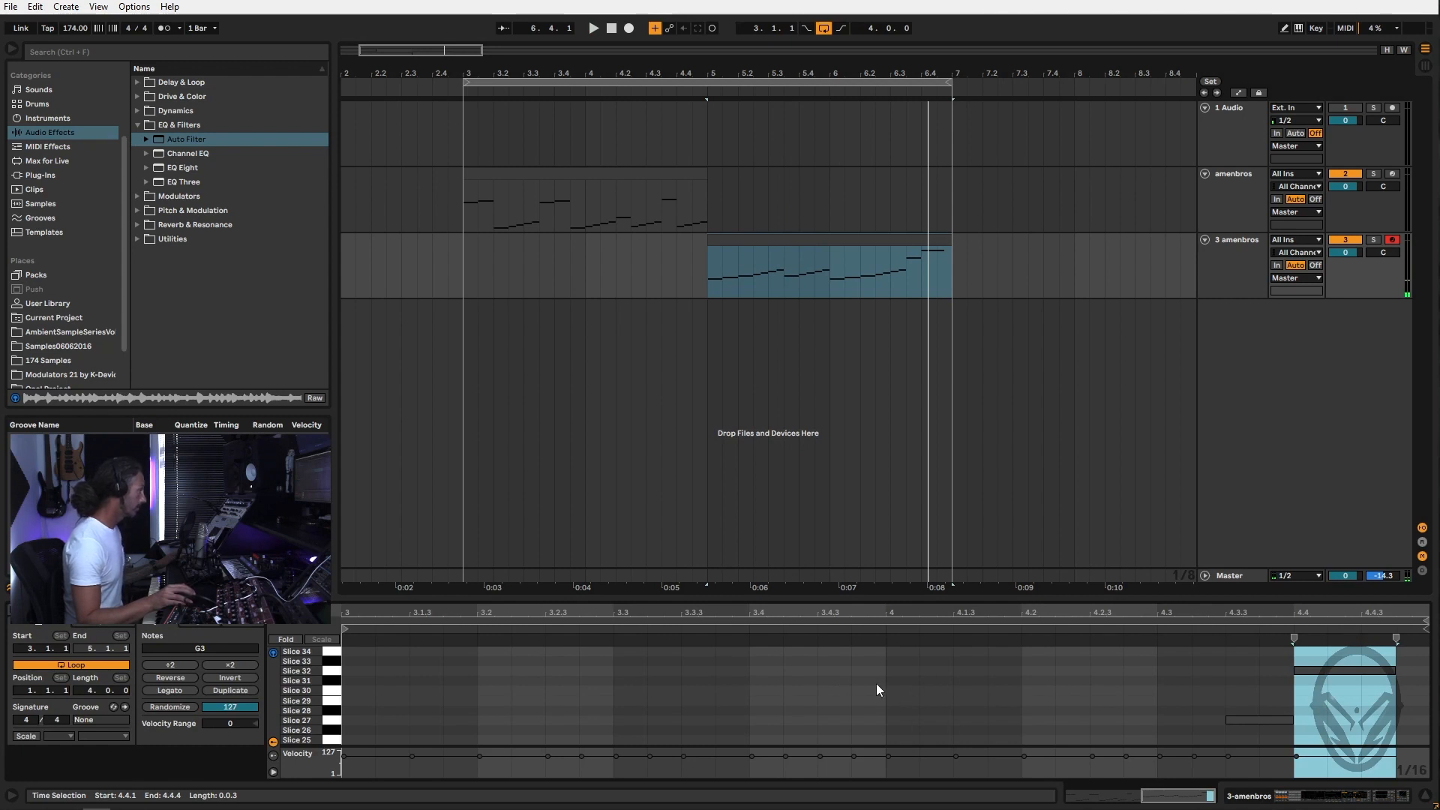
drag(314, 688, 303, 688)
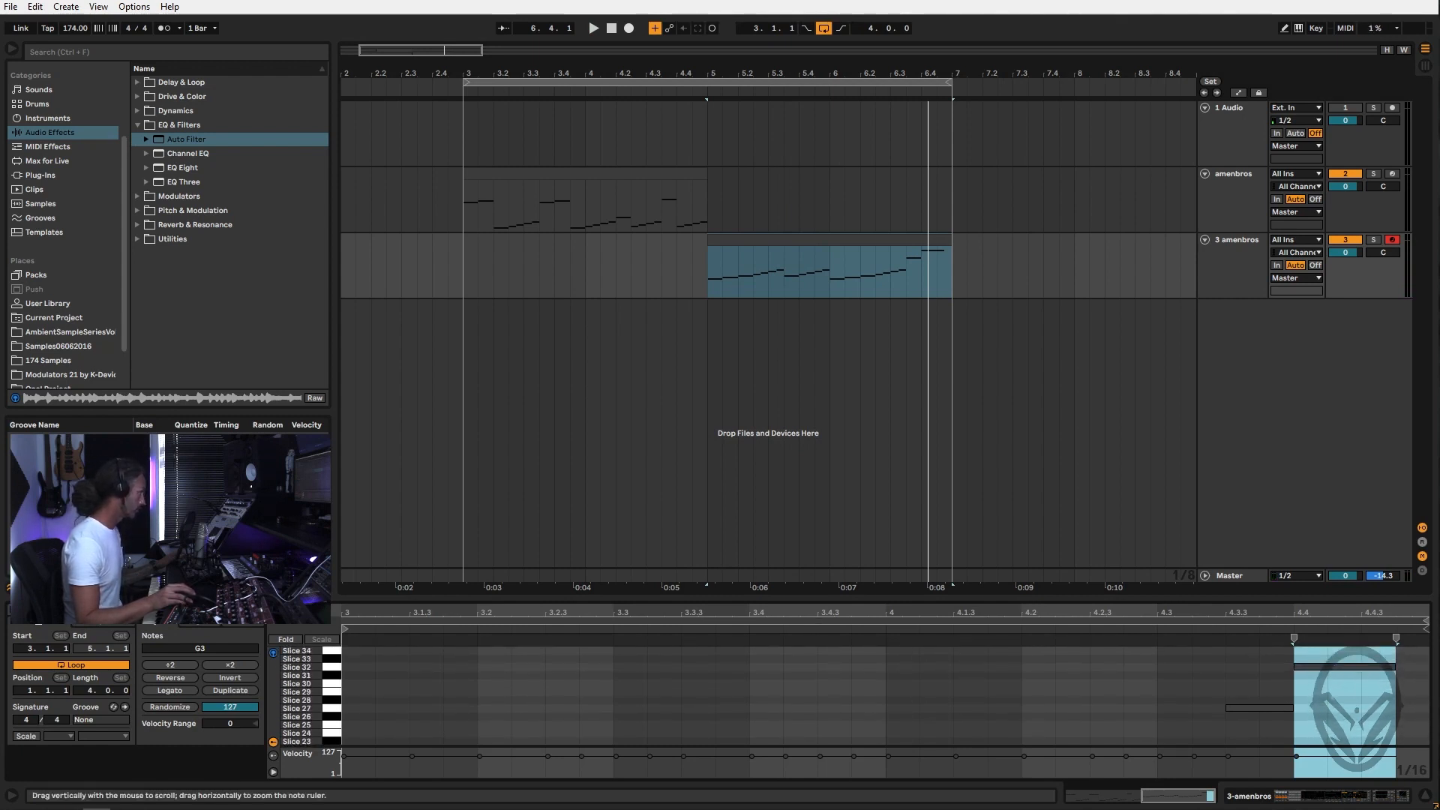
drag(309, 690, 308, 590)
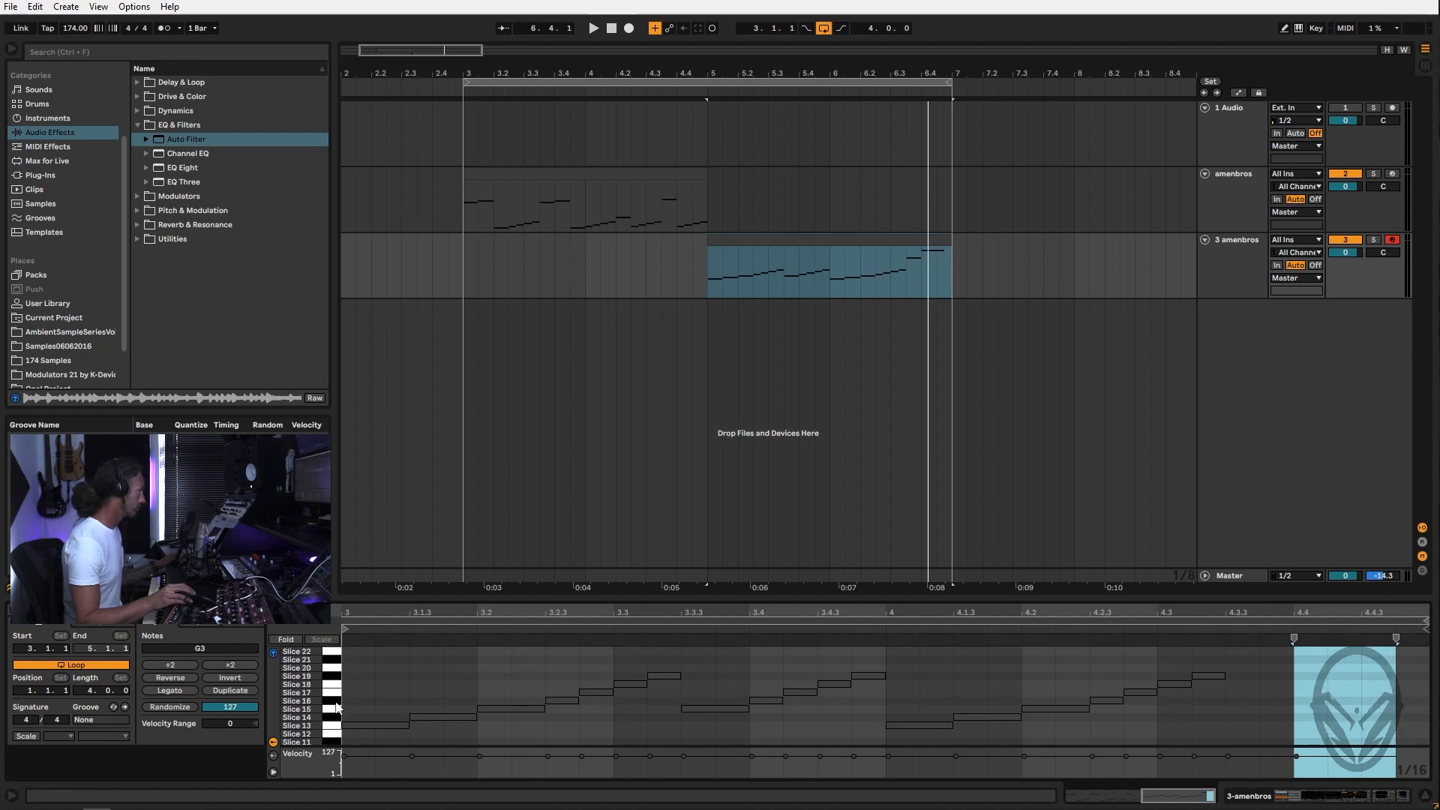
click(201, 624)
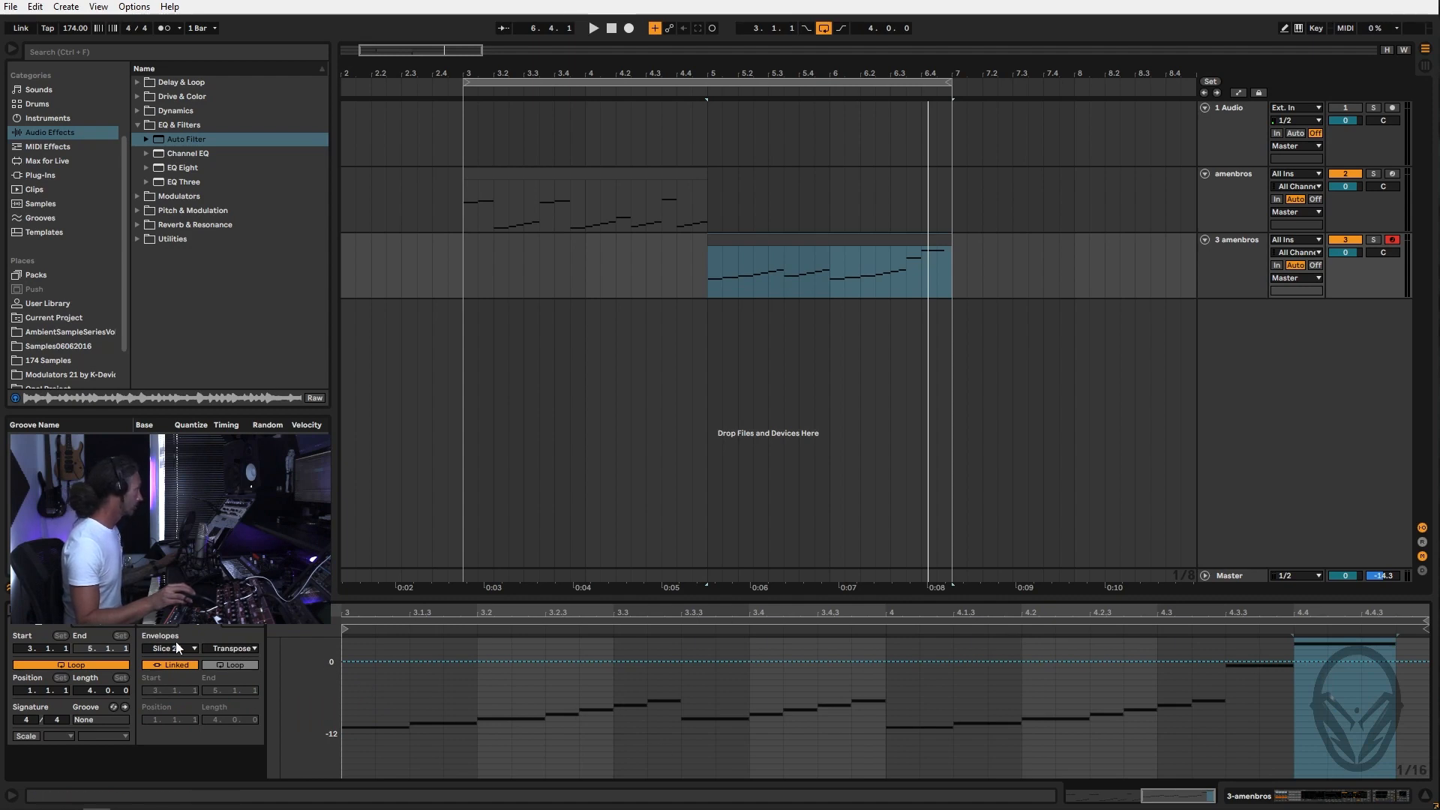
click(188, 649)
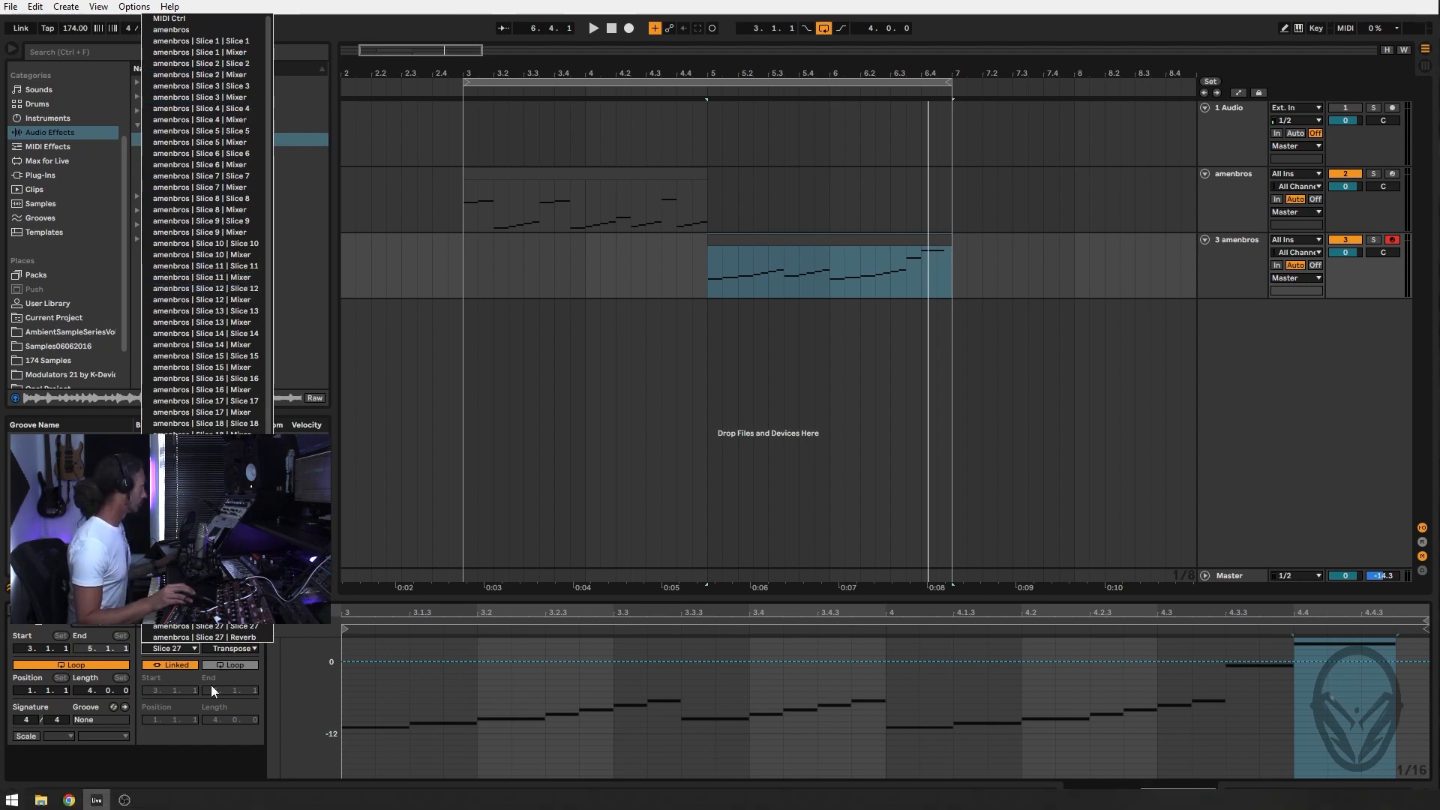
click(204, 18)
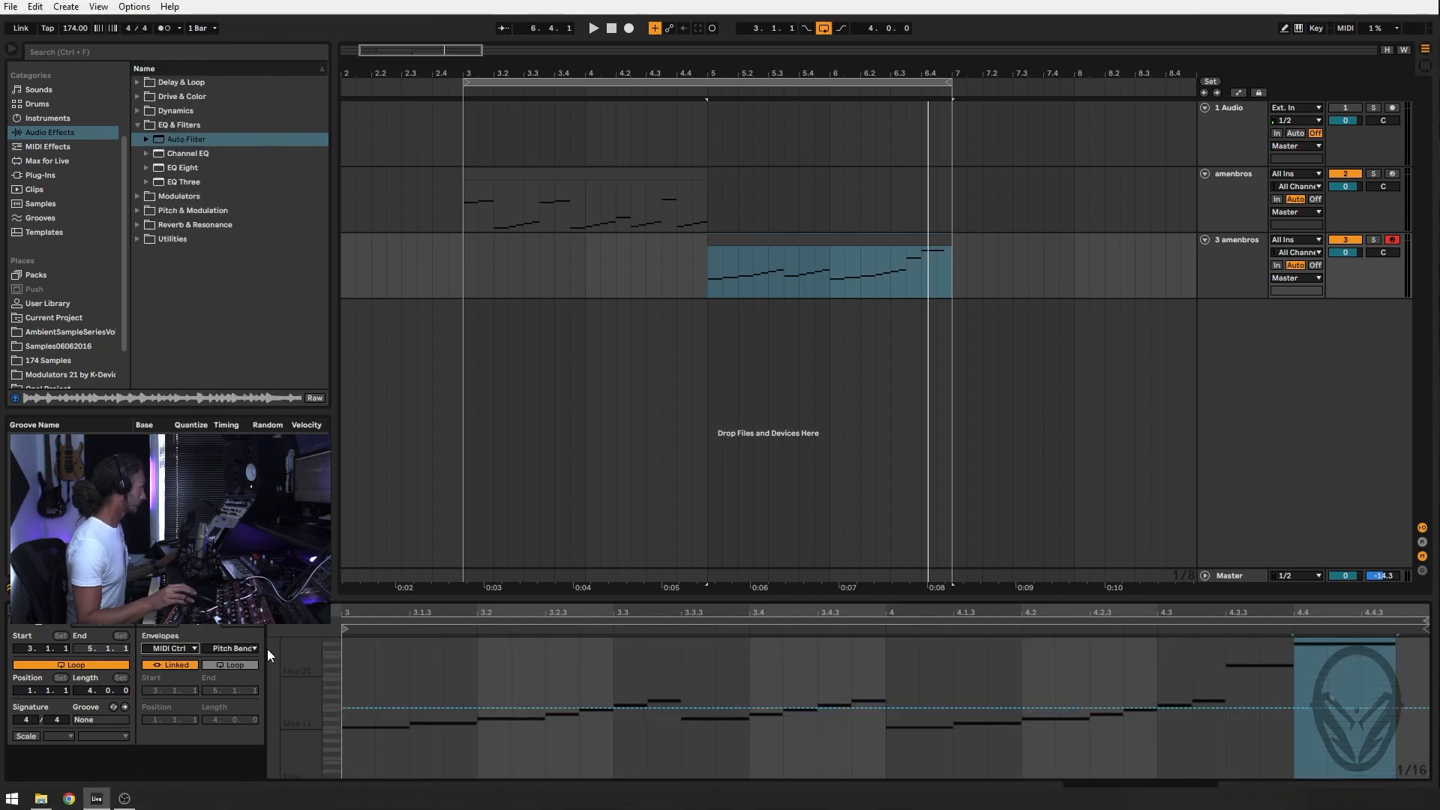
Add a pitch bend breakpoint at bar 4 of the clip and lower the envelope from there to about -6517
click(345, 708)
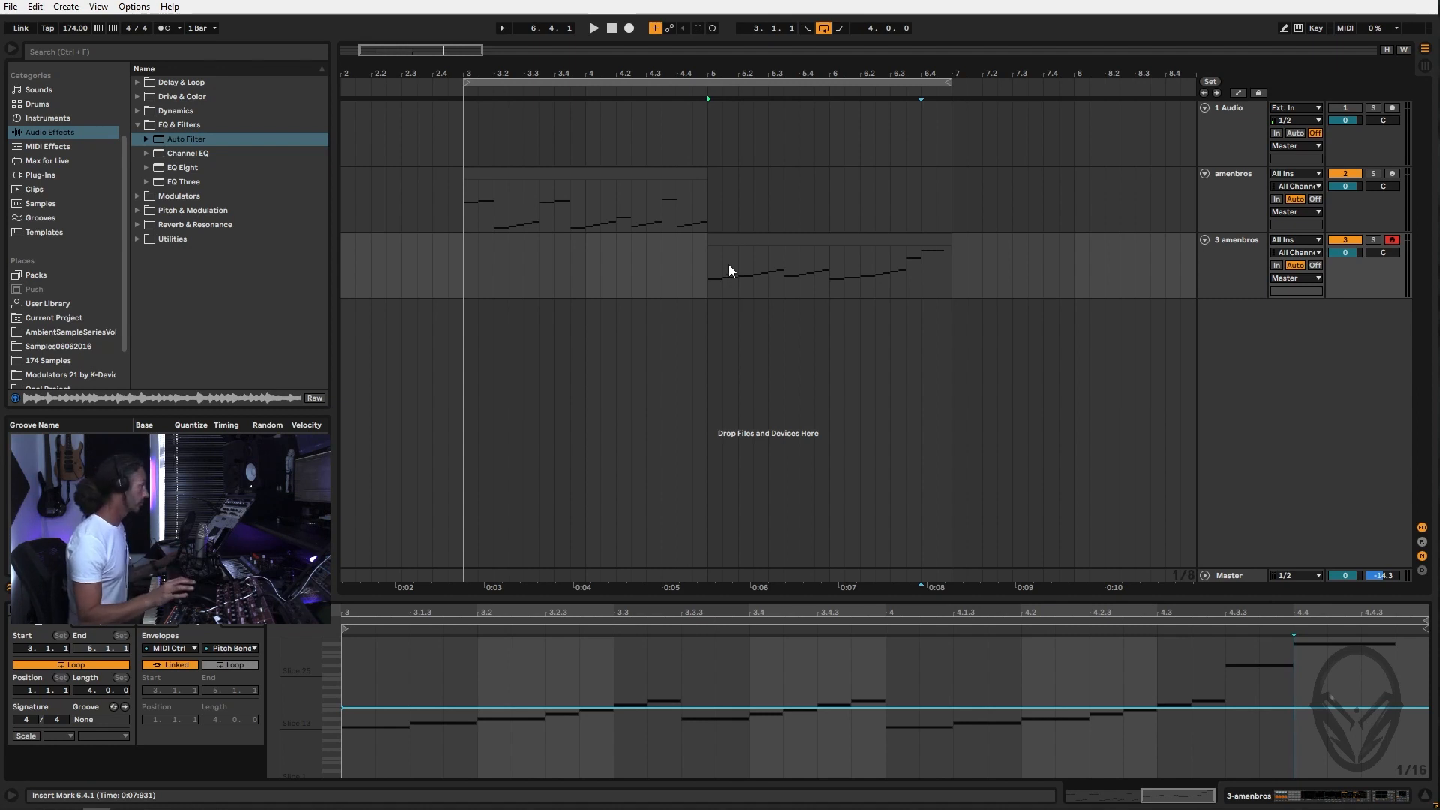
click(1157, 709)
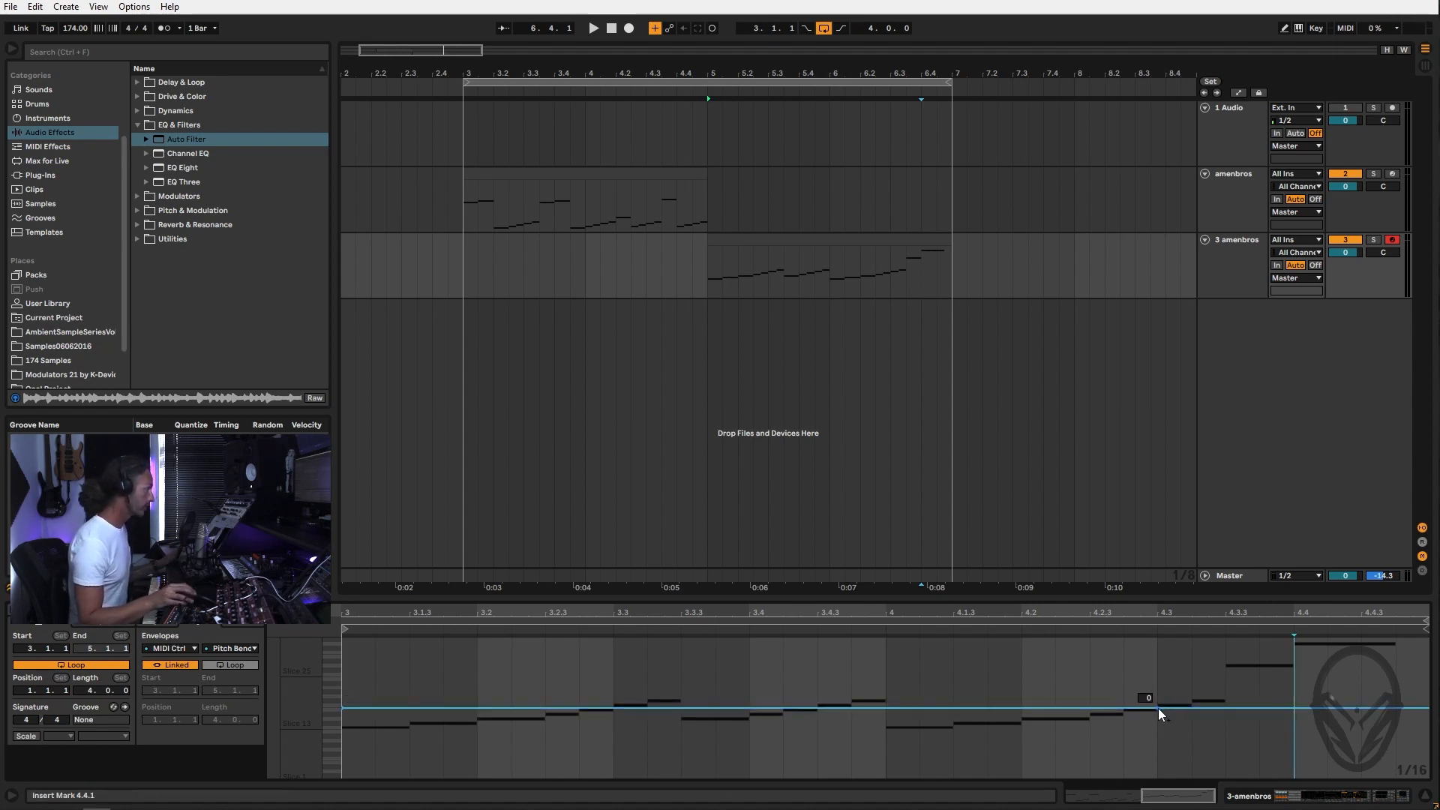
click(885, 709)
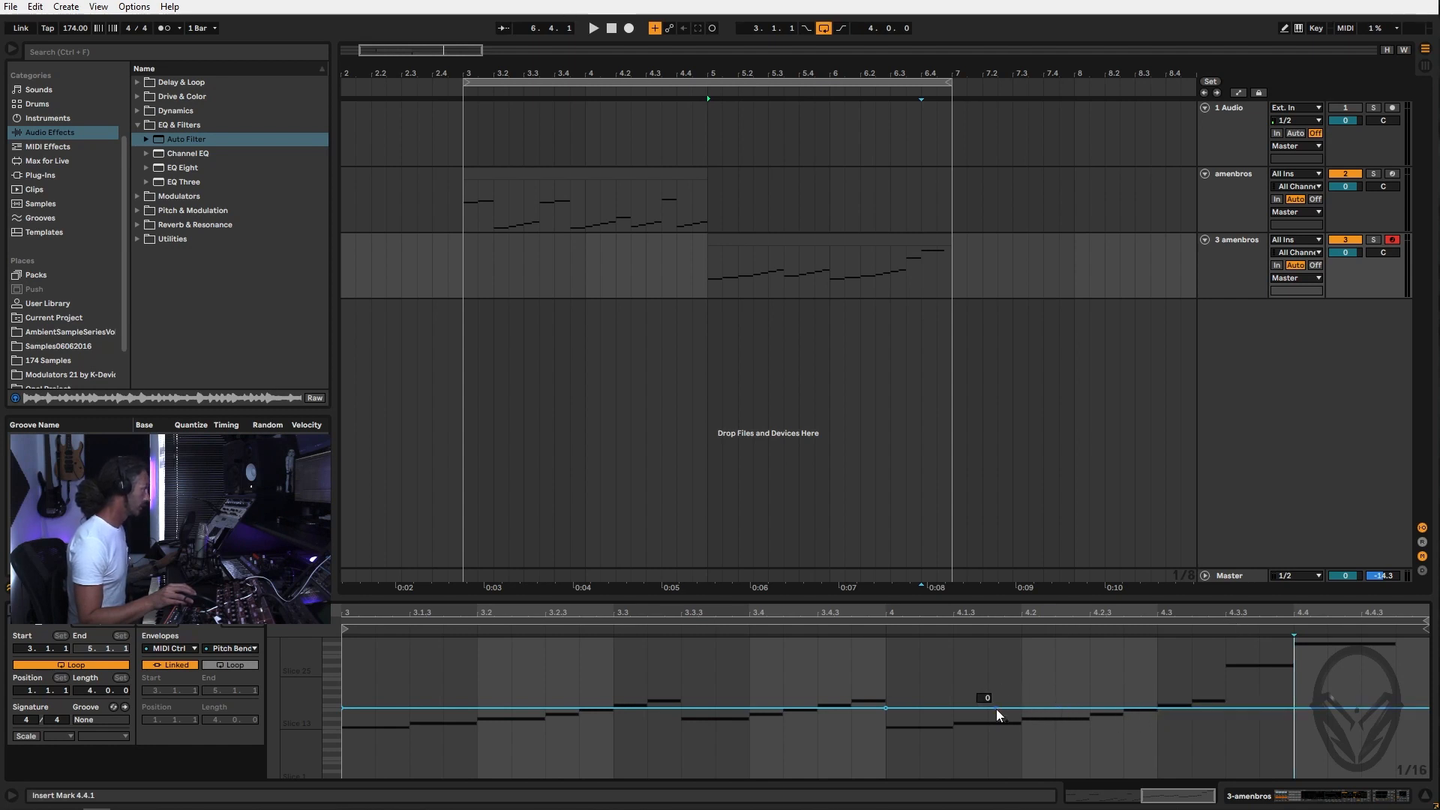
drag(996, 709, 996, 763)
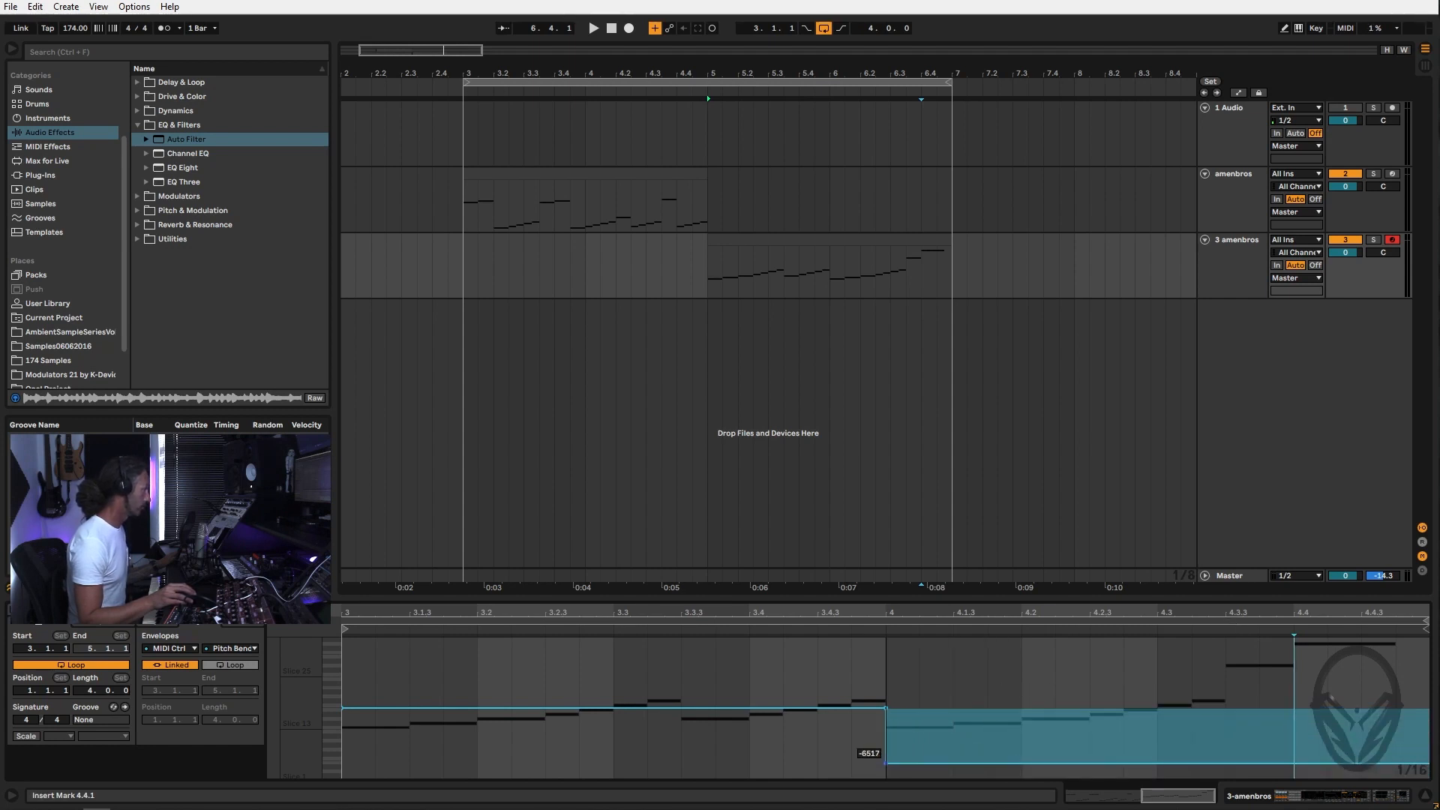
Audition the pitch bend, and raise the 3 amenbros drum rack's Decay to 3.15 s and Sustain to -0.3 dB
key(space)
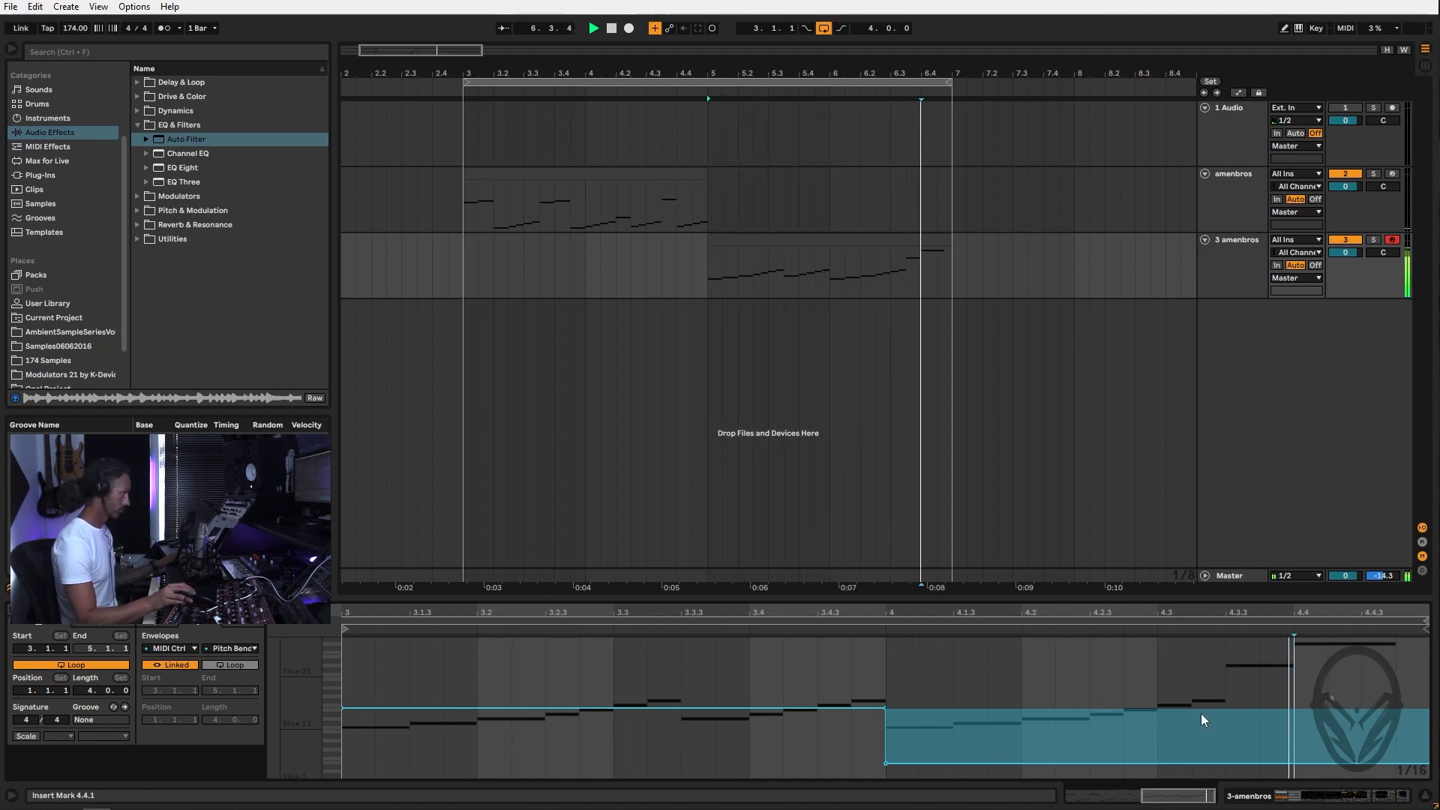
key(space)
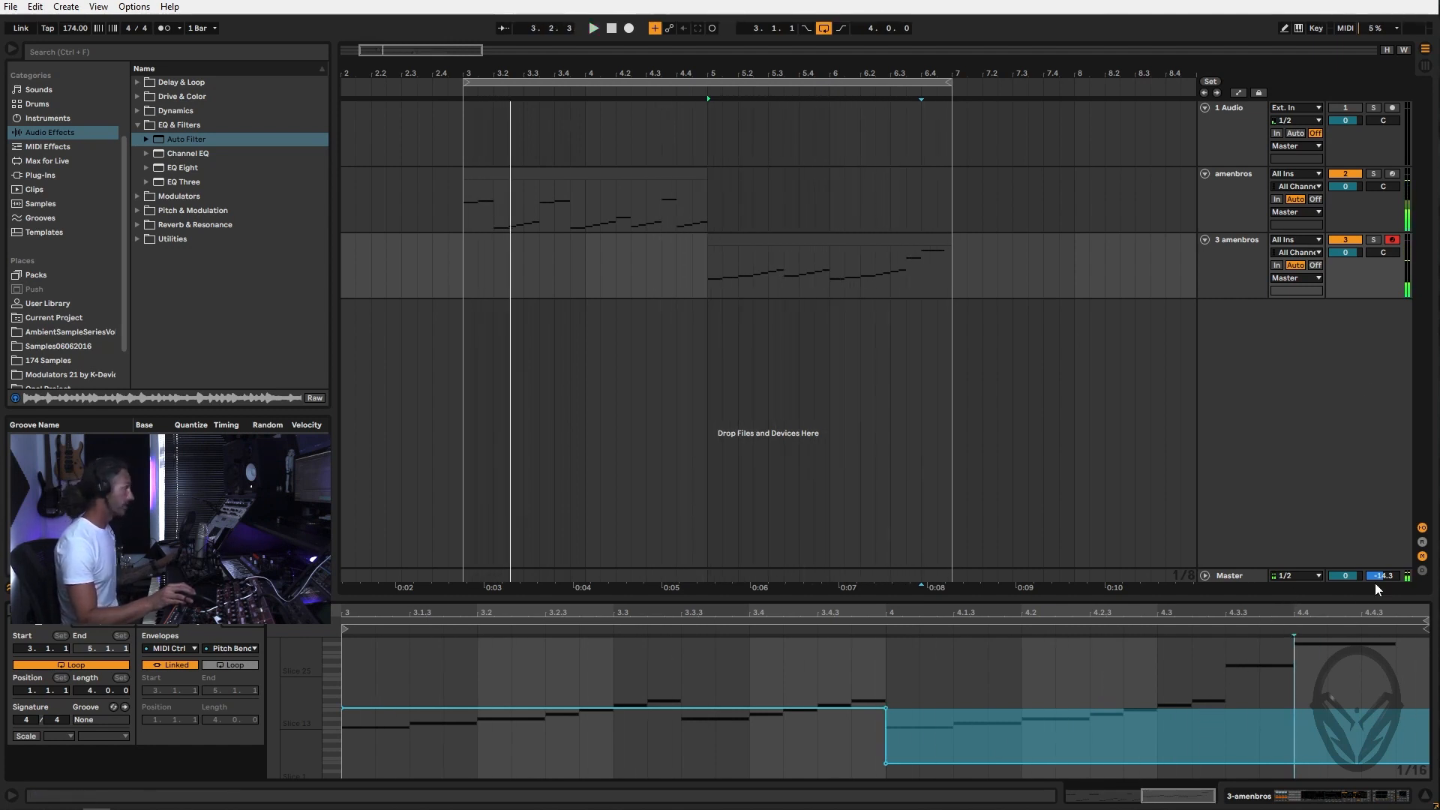
double_click(1249, 259)
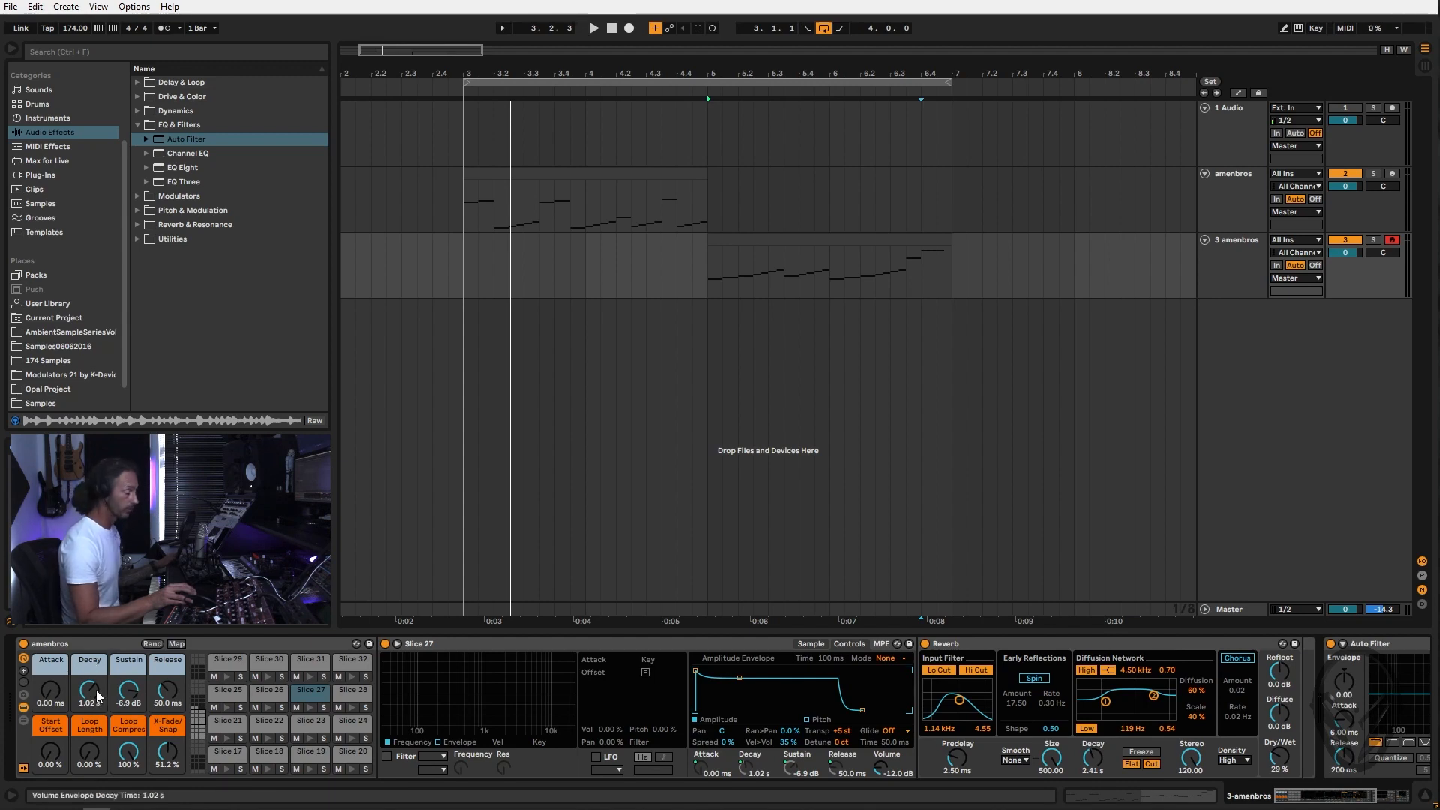
key(space)
drag(123, 701, 126, 671)
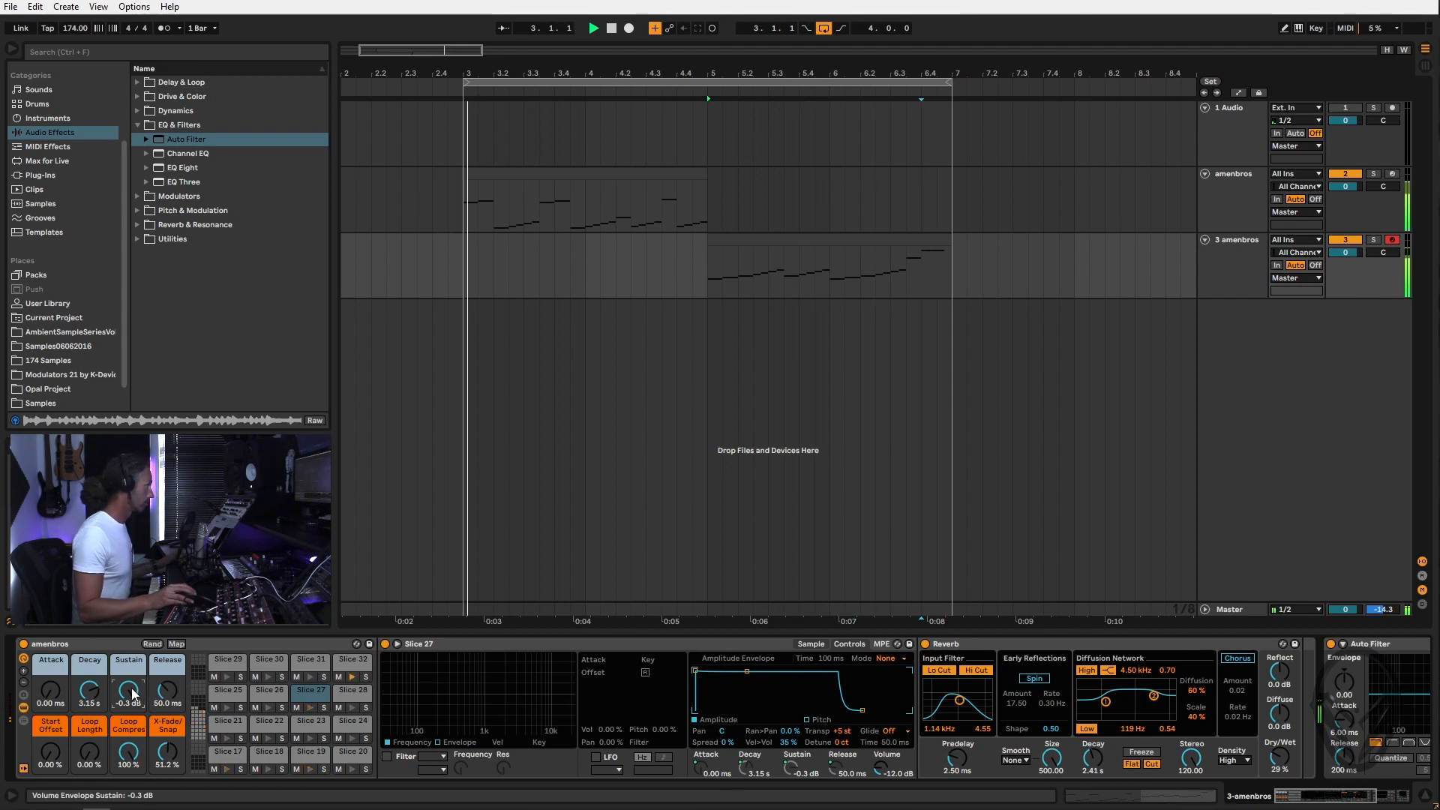
Duplicate the 3 amenbros track, keeping only bar 5 on the original and only bar 6 on the duplicate
click(1208, 264)
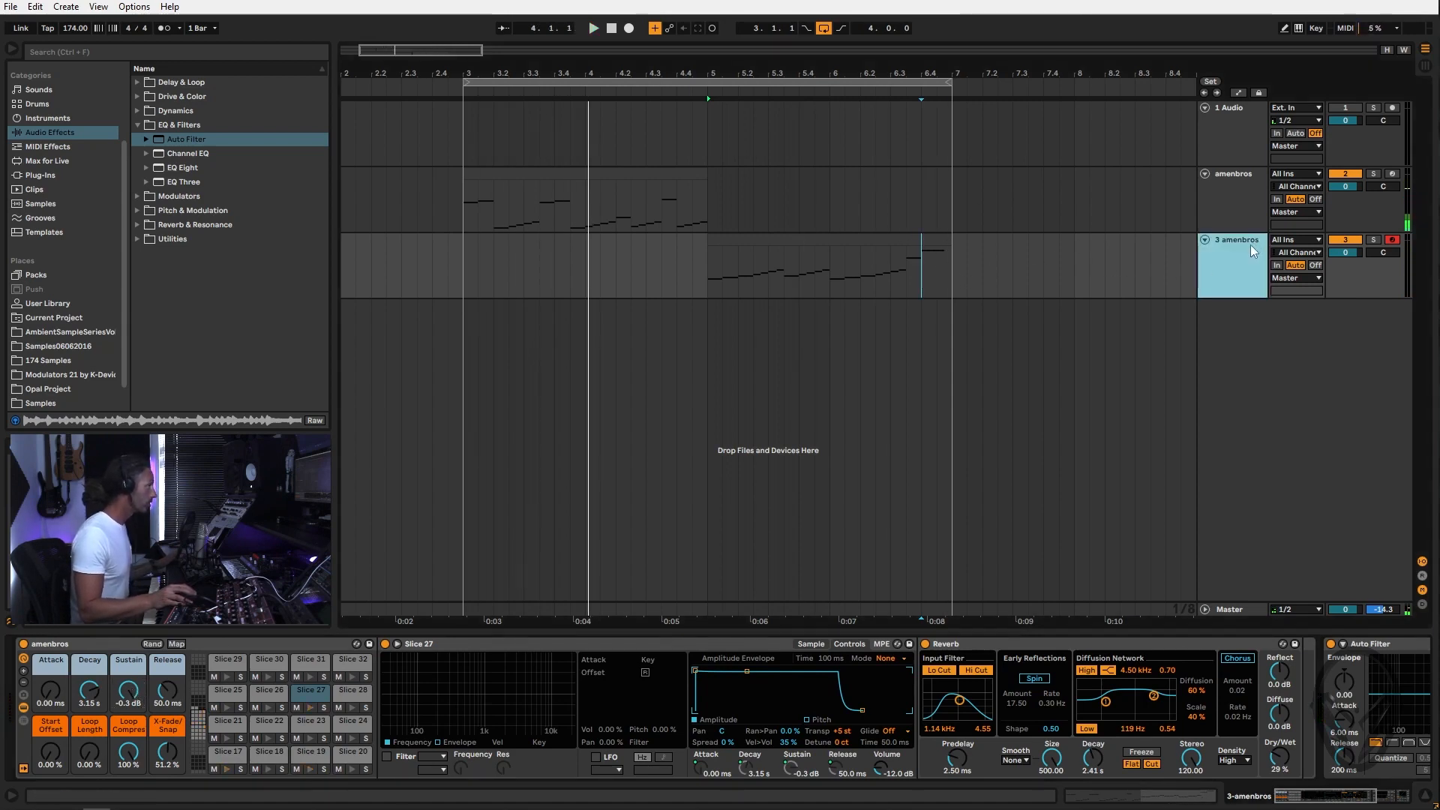
click(115, 642)
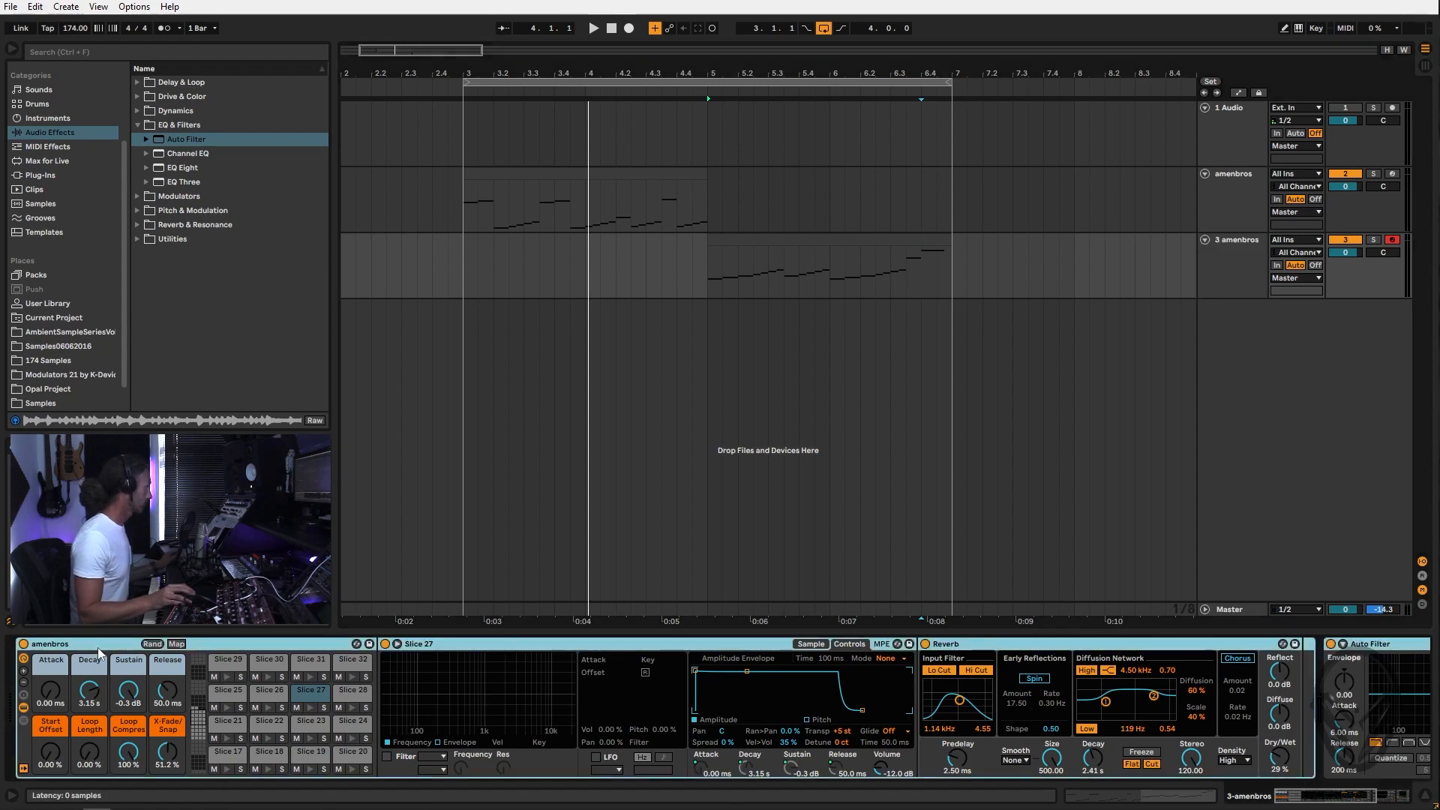
click(660, 456)
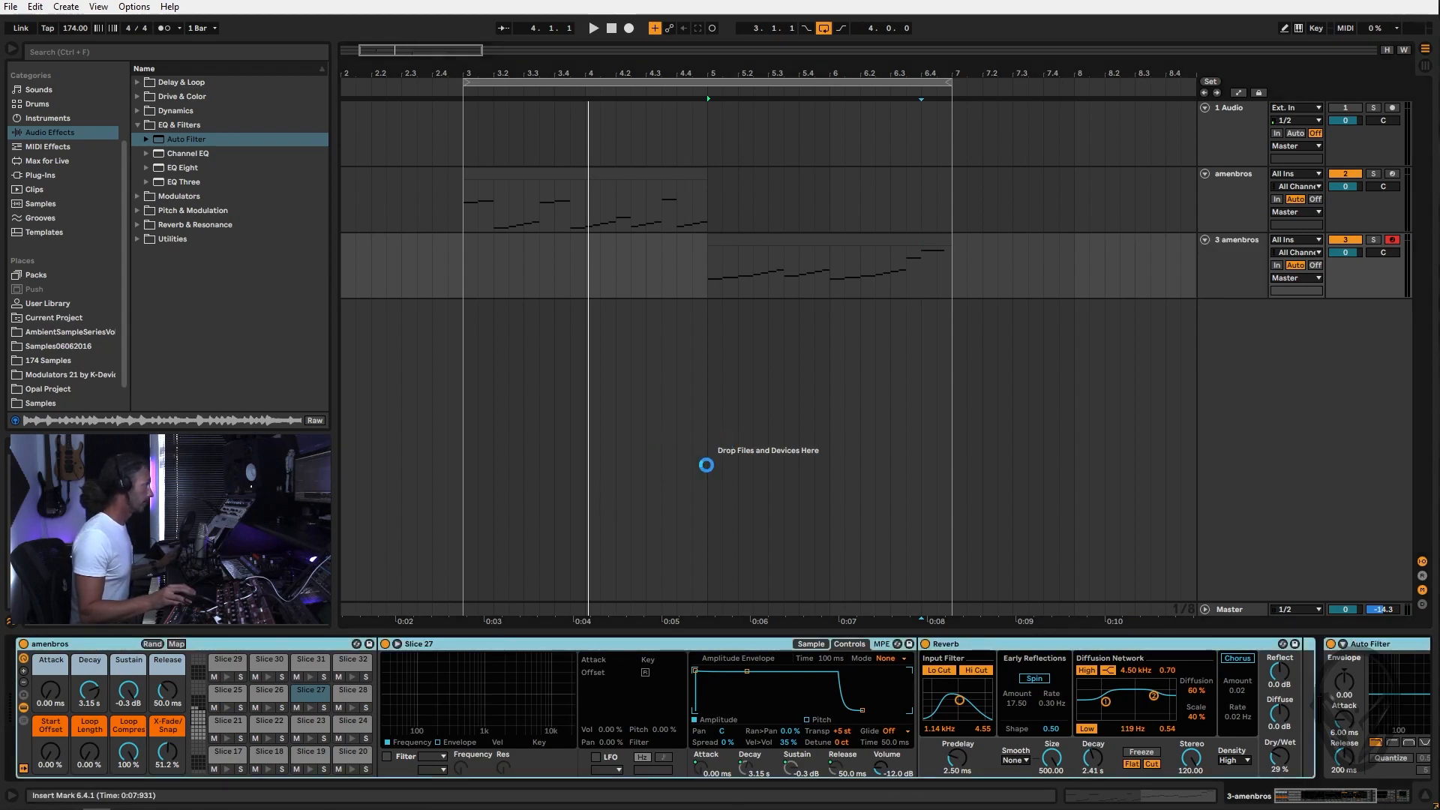
drag(834, 284, 930, 305)
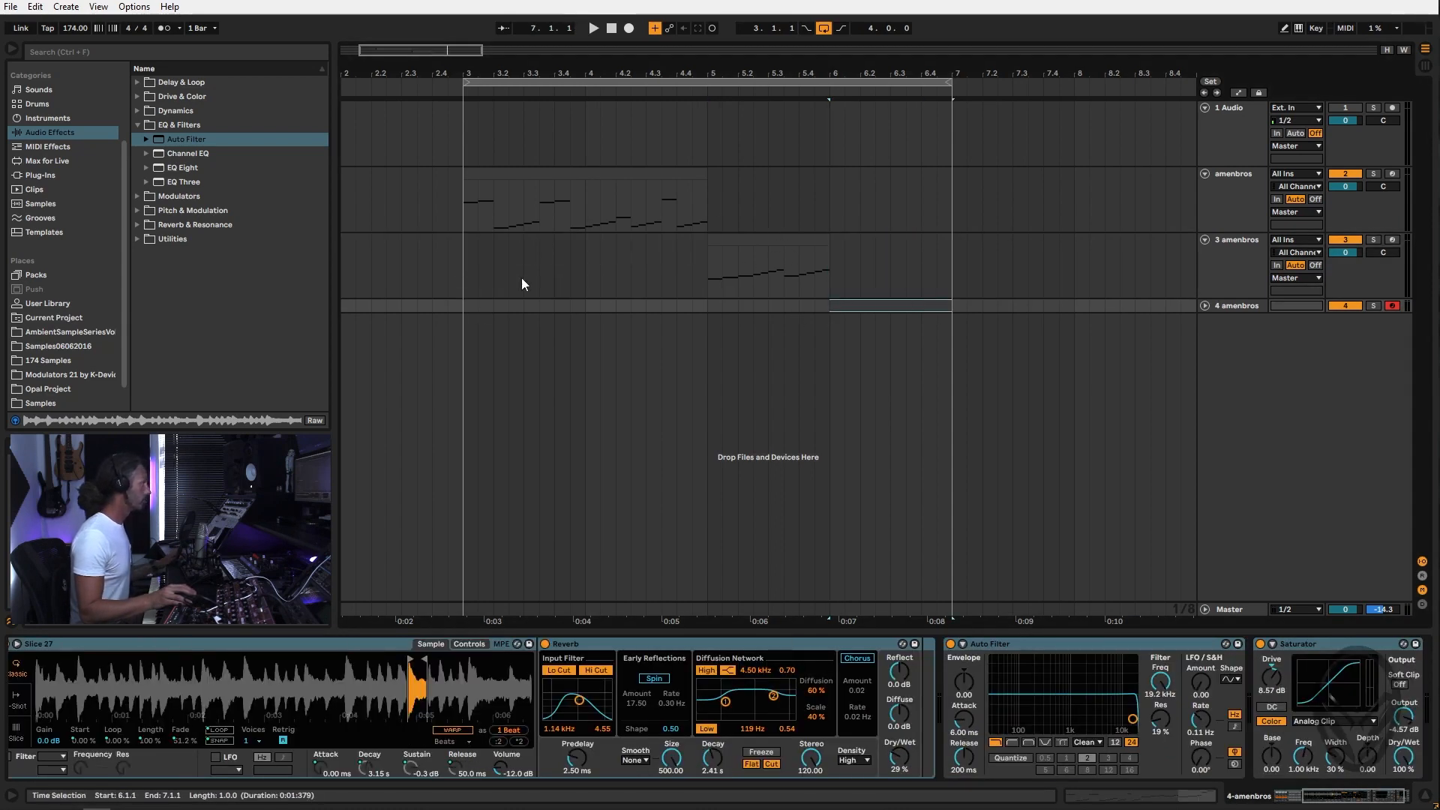
Play the loop and lower the 3 amenbros drum rack's Sustain to -13 dB
key(space)
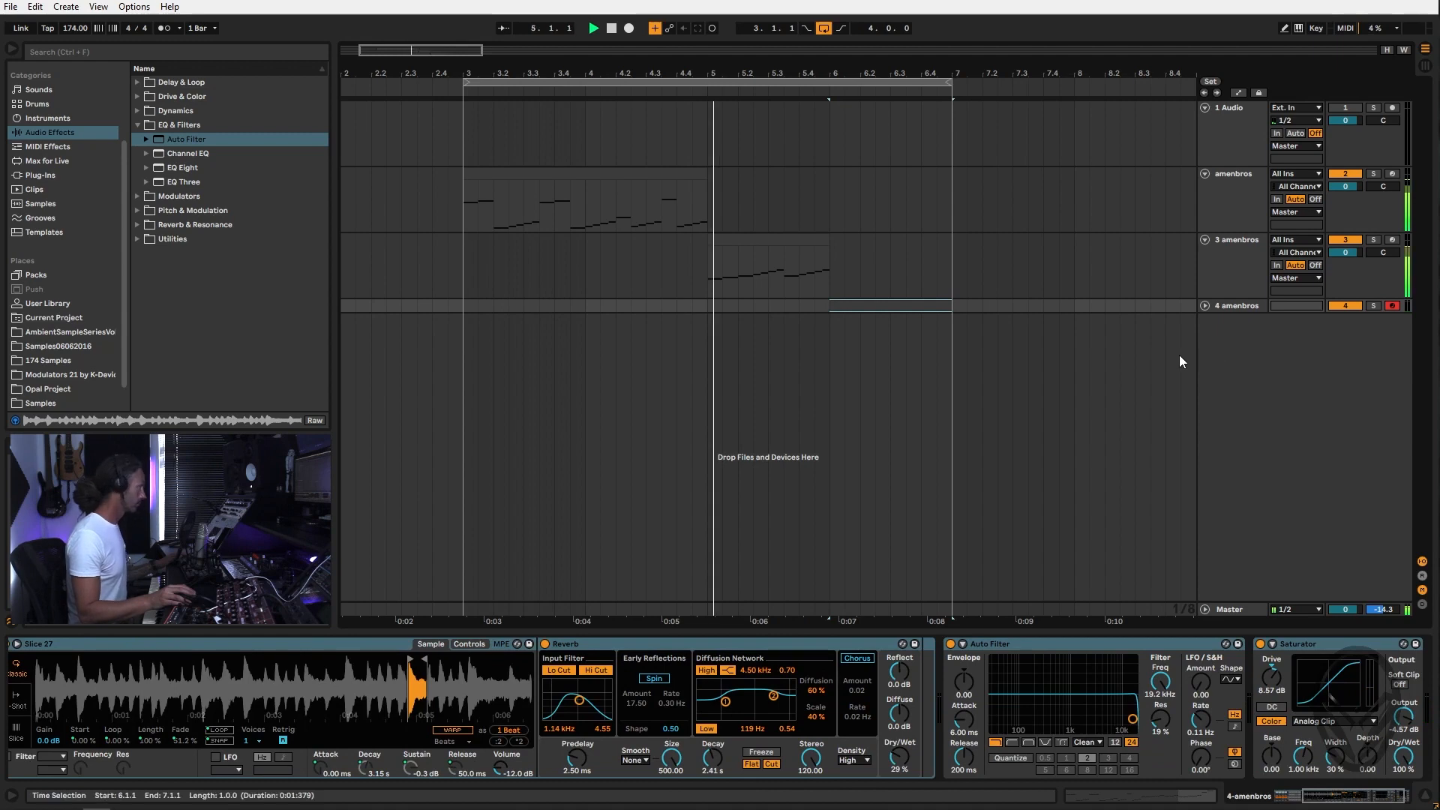
click(781, 242)
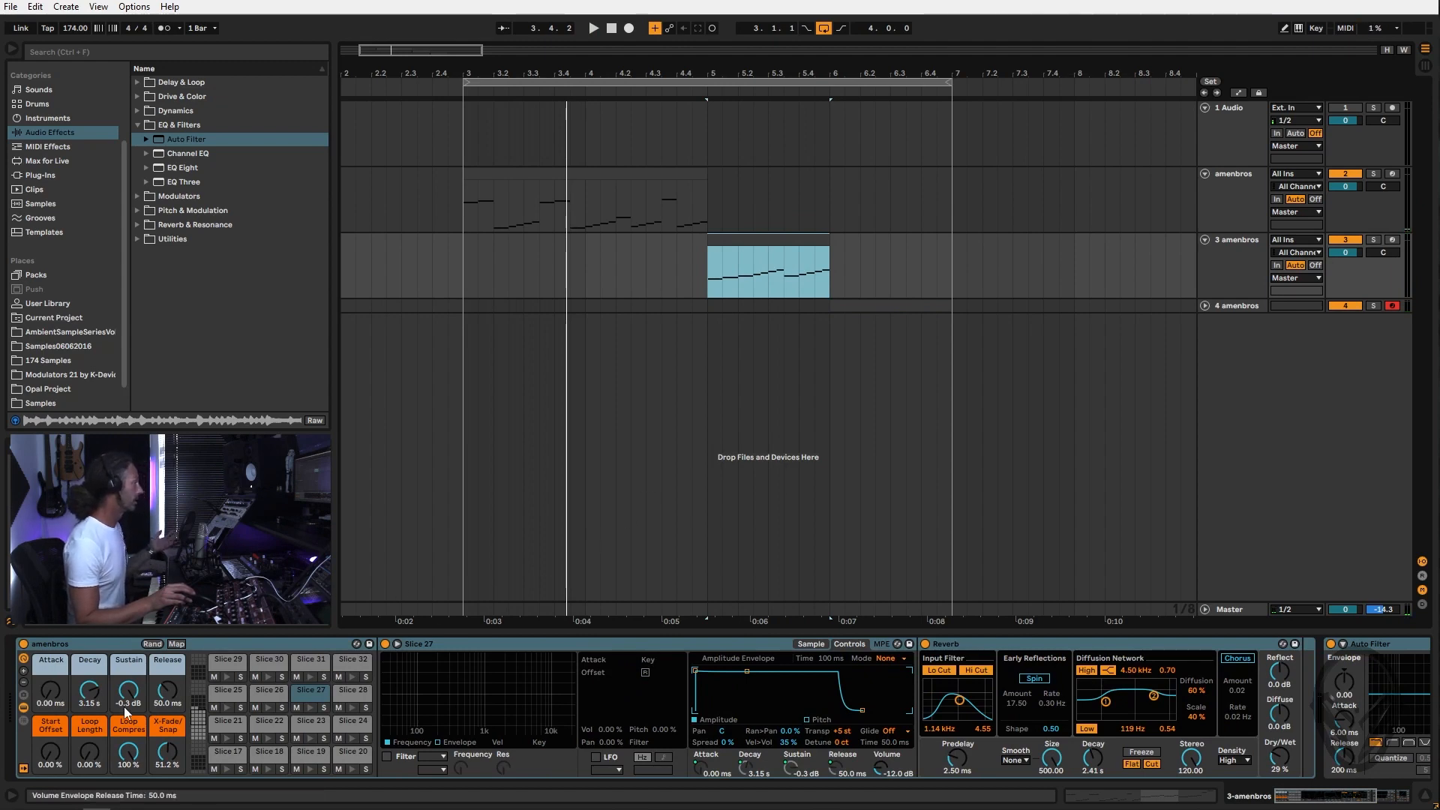
drag(129, 702, 129, 748)
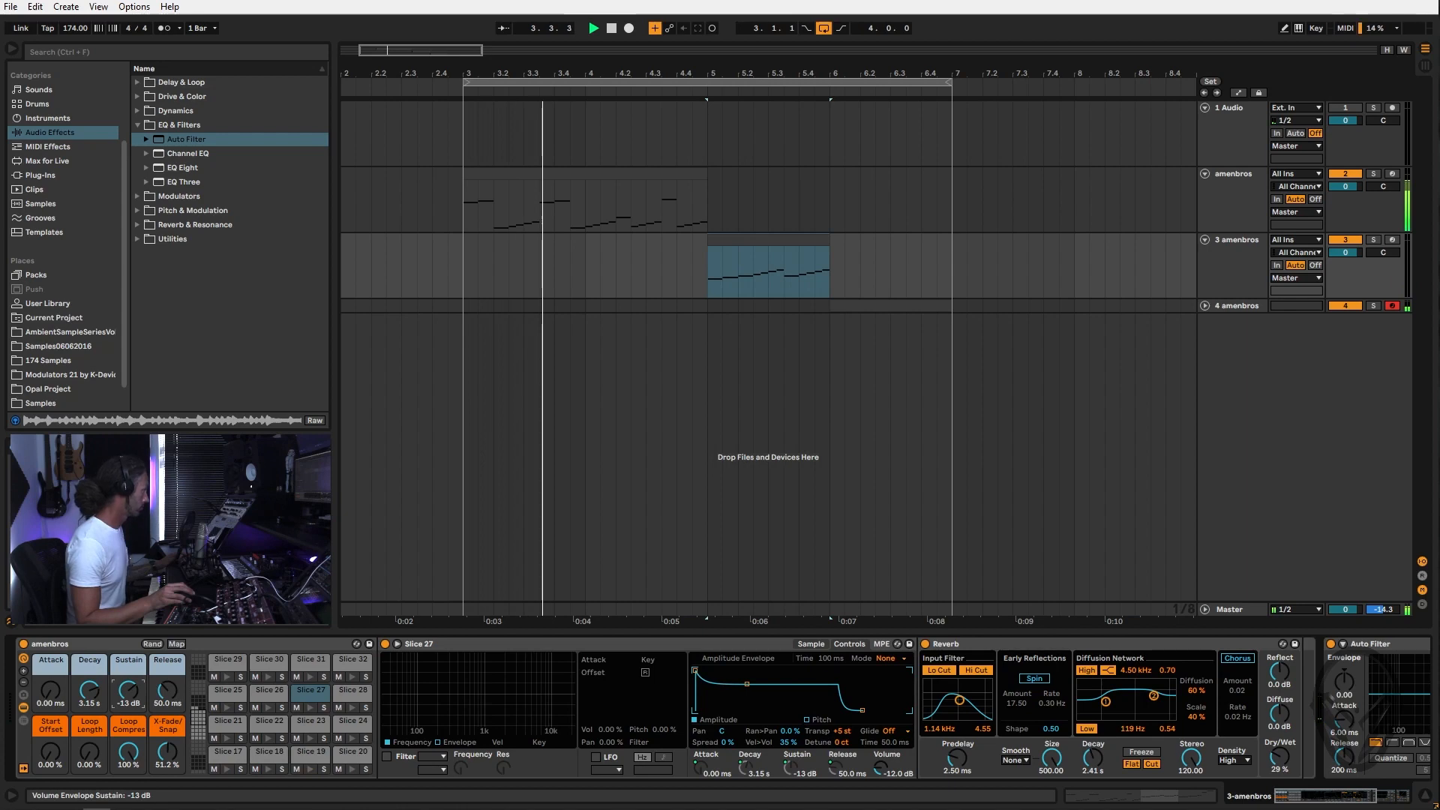
Open the 4 amenbros clip and delete the notes from 4.3.3 to the end of the bar
click(913, 307)
double_click(913, 306)
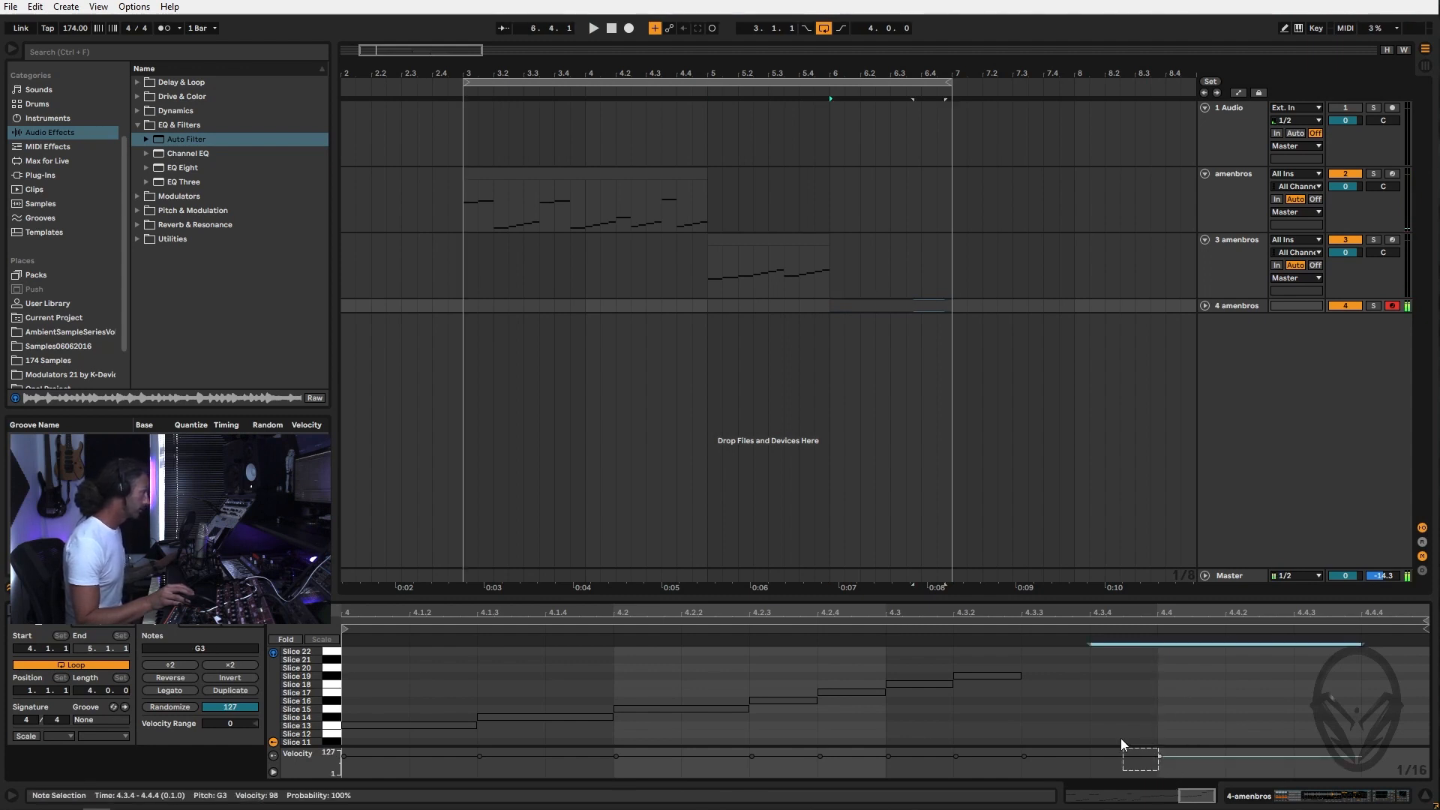
key(Delete)
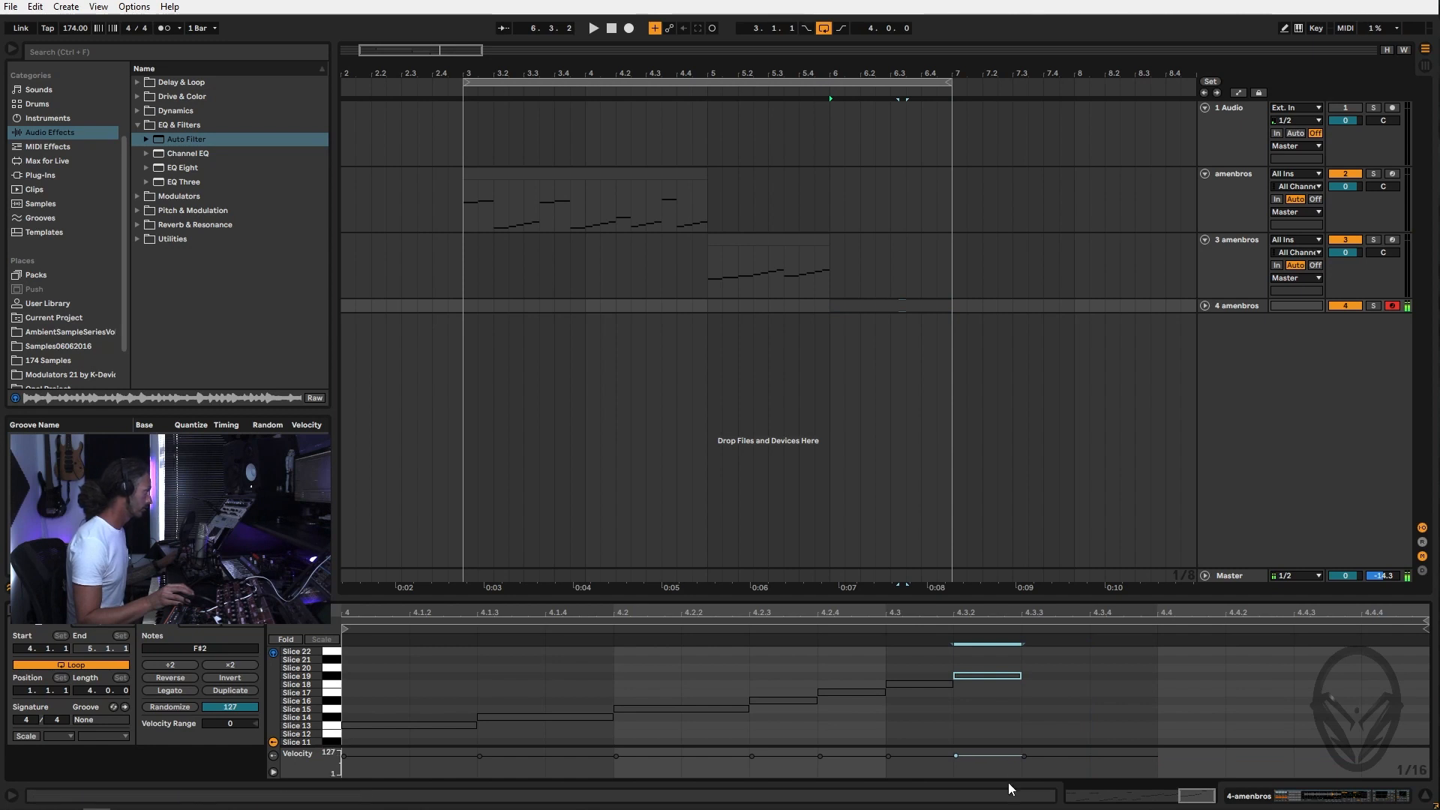
key(Delete)
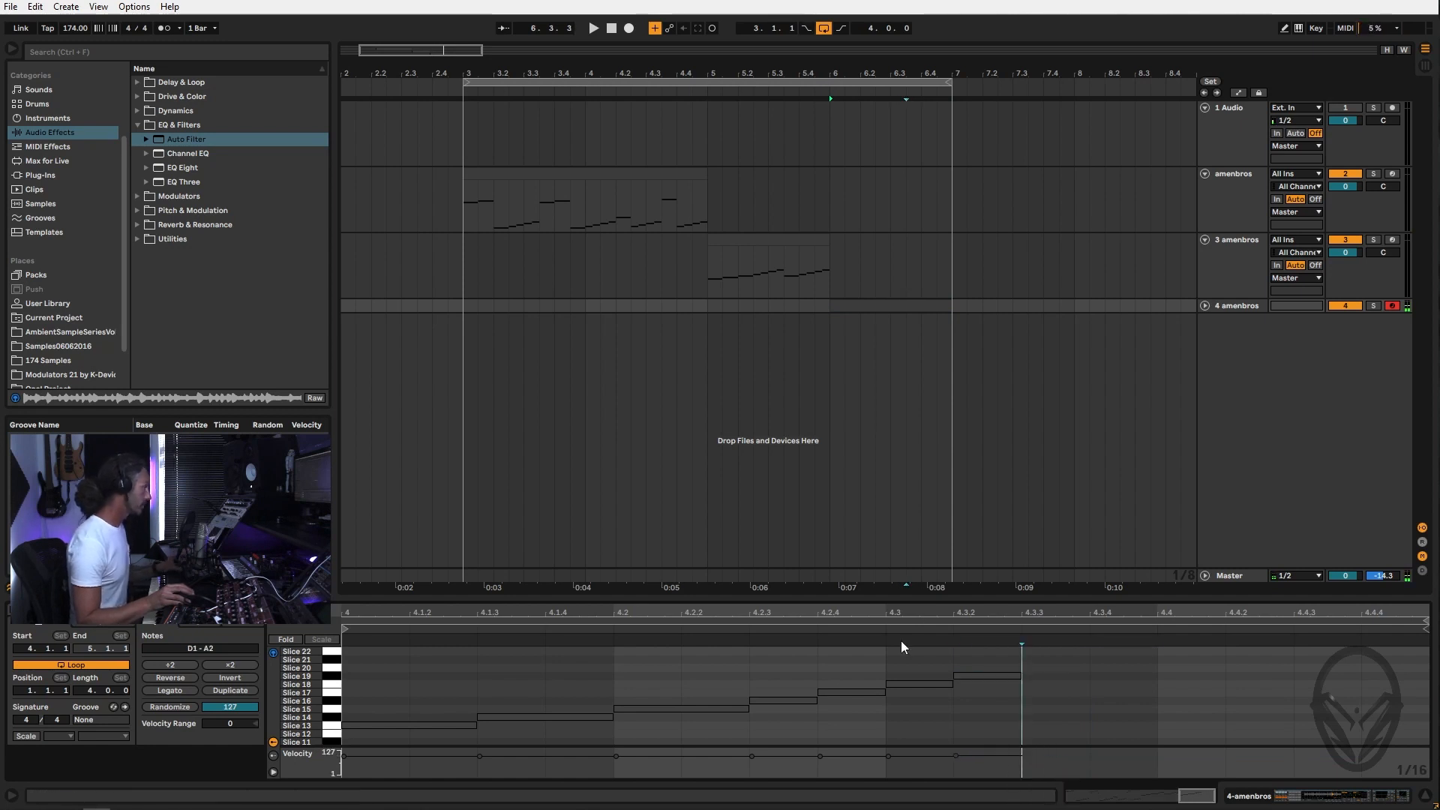
Duplicate the notes between 4.2.1 and 4.3.3 into the rest of the bar and play the result
drag(690, 674, 980, 724)
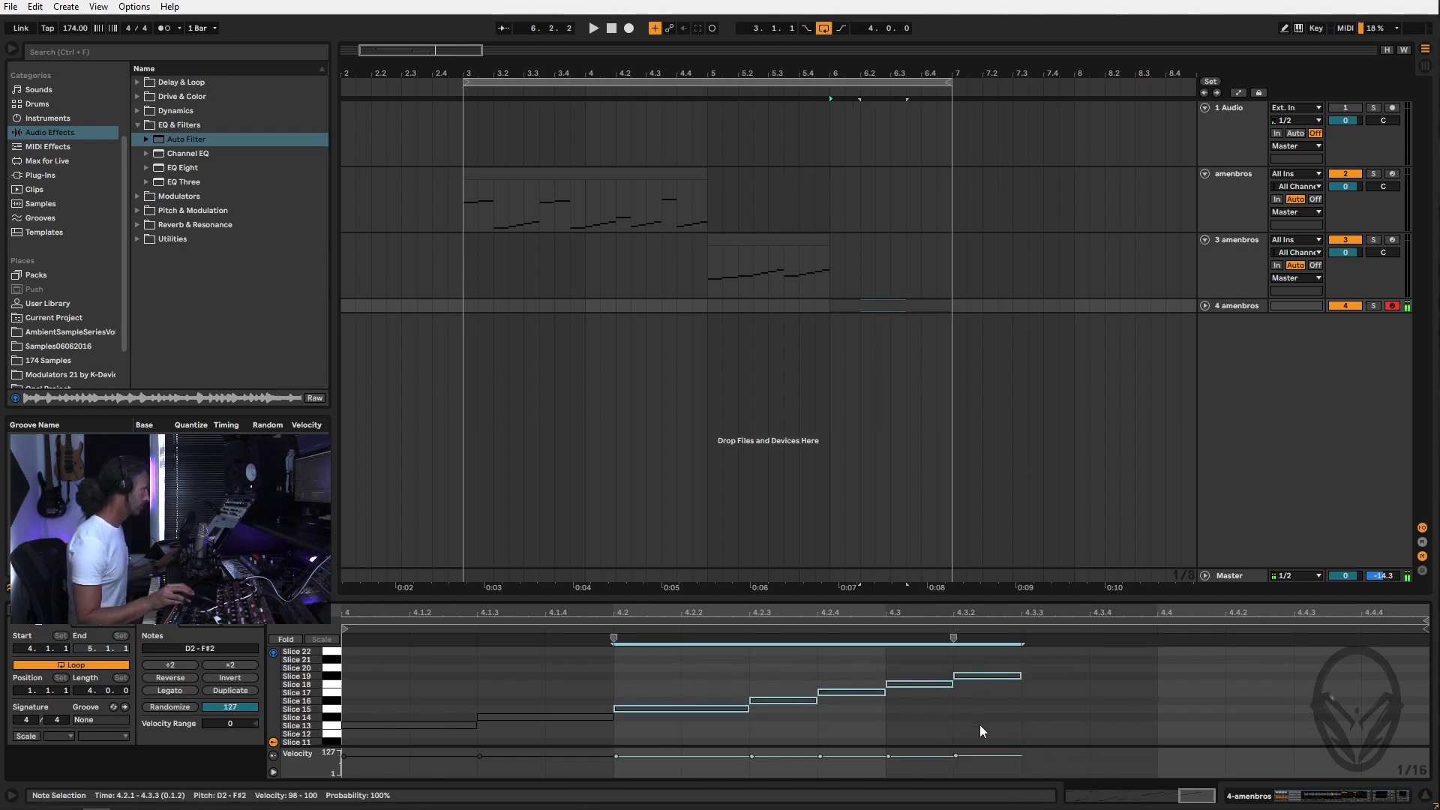
key(ctrl+d)
key(space)
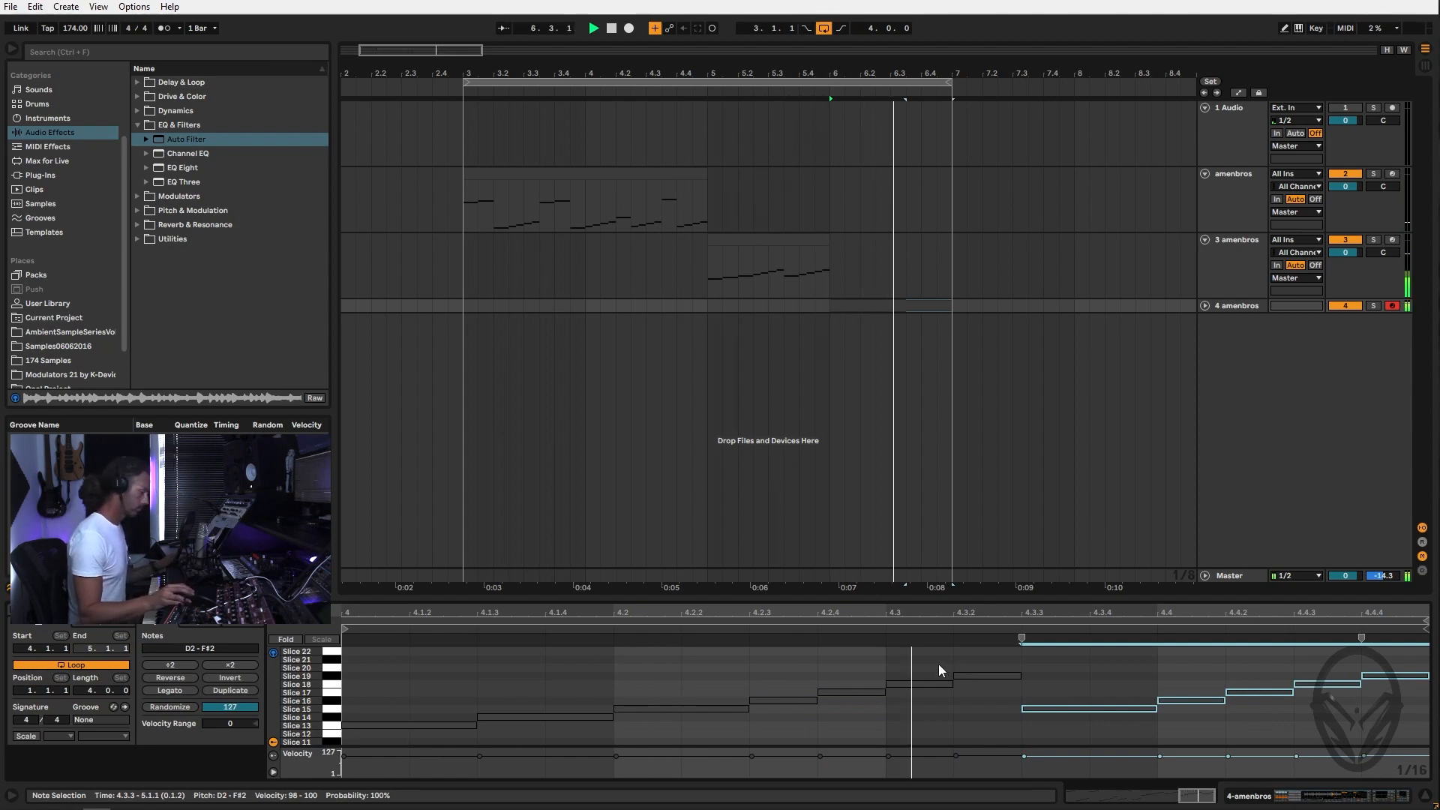
Try all notes of the 4 amenbros clip one octave higher, audition the upper slices, and transpose the notes back down an octave
click(407, 738)
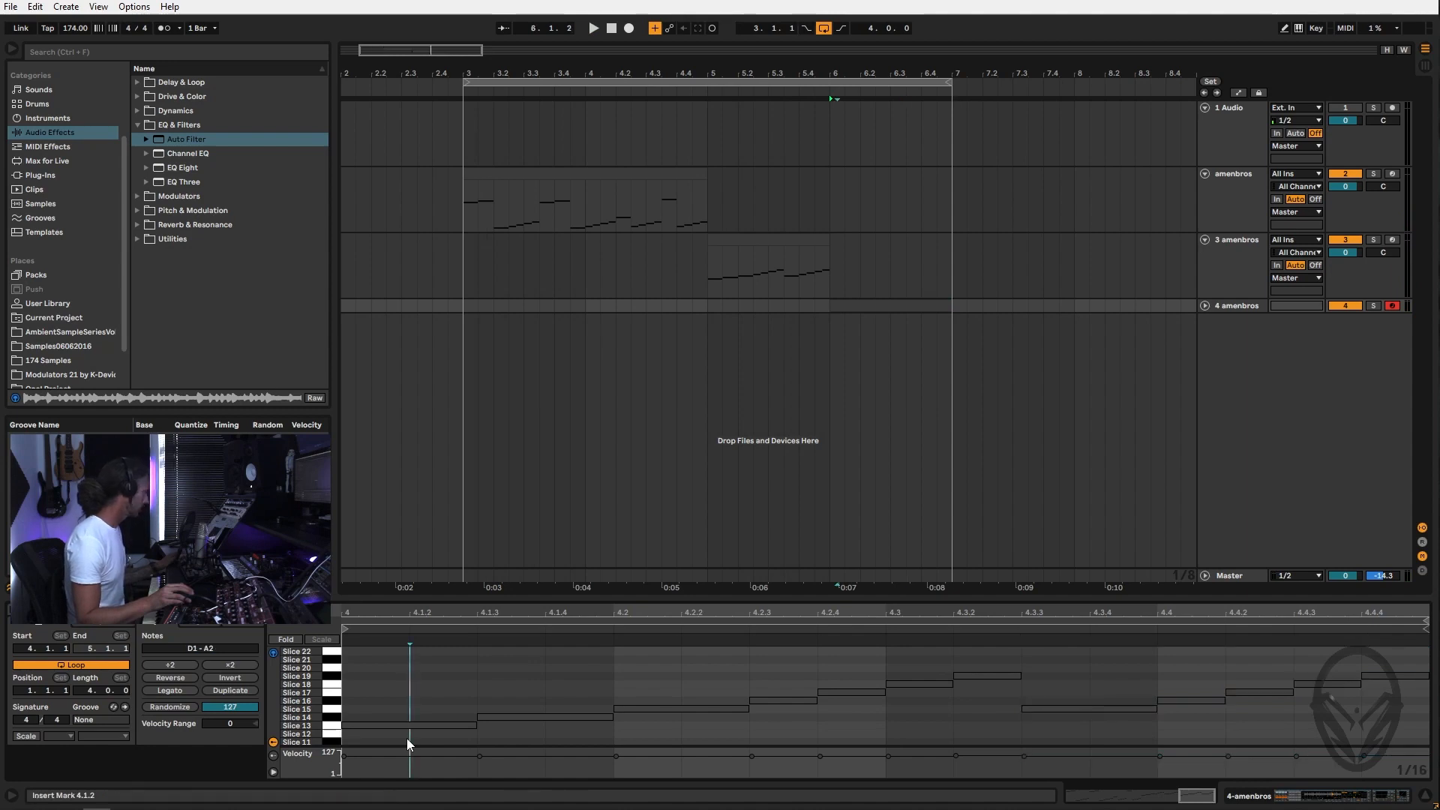
key(ctrl+a)
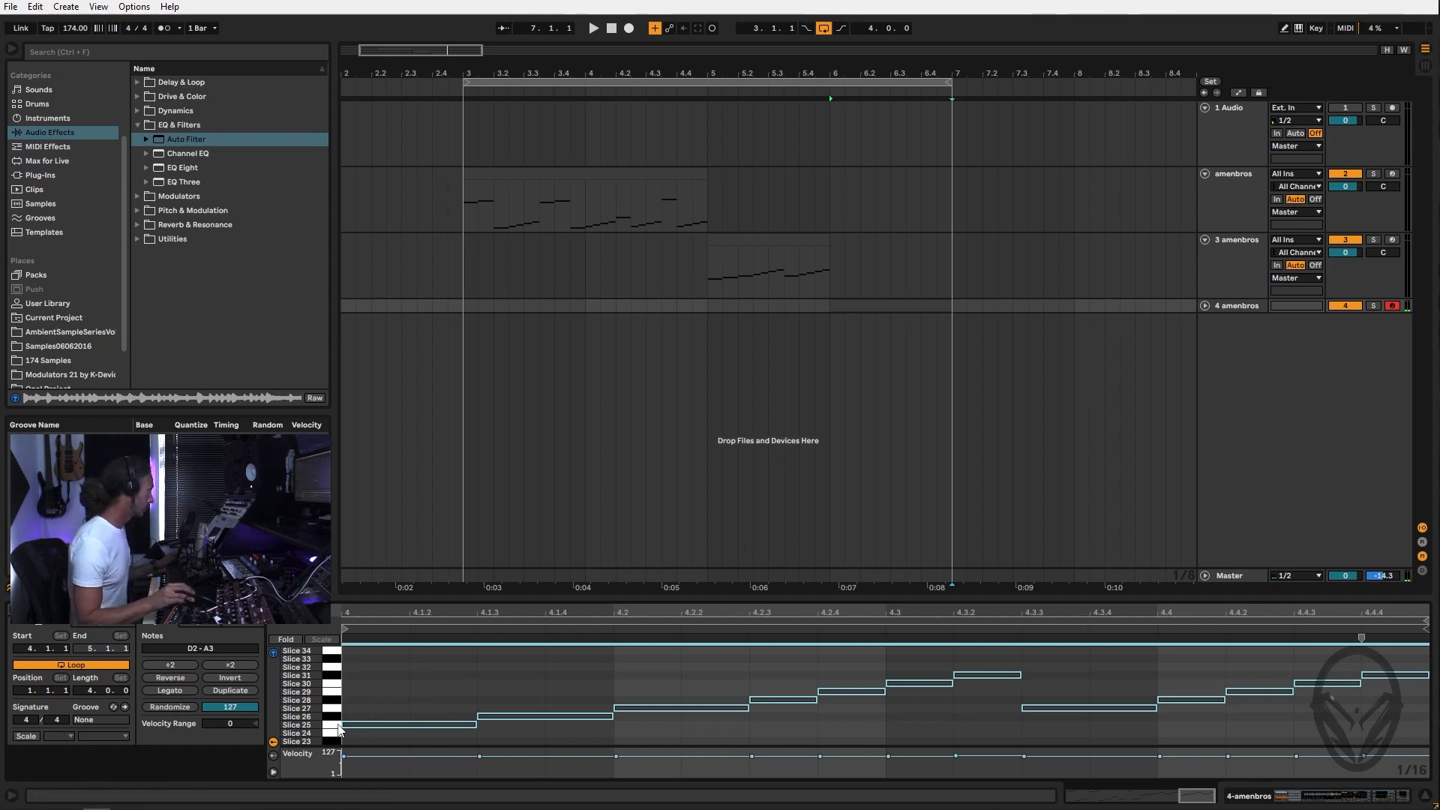
click(333, 712)
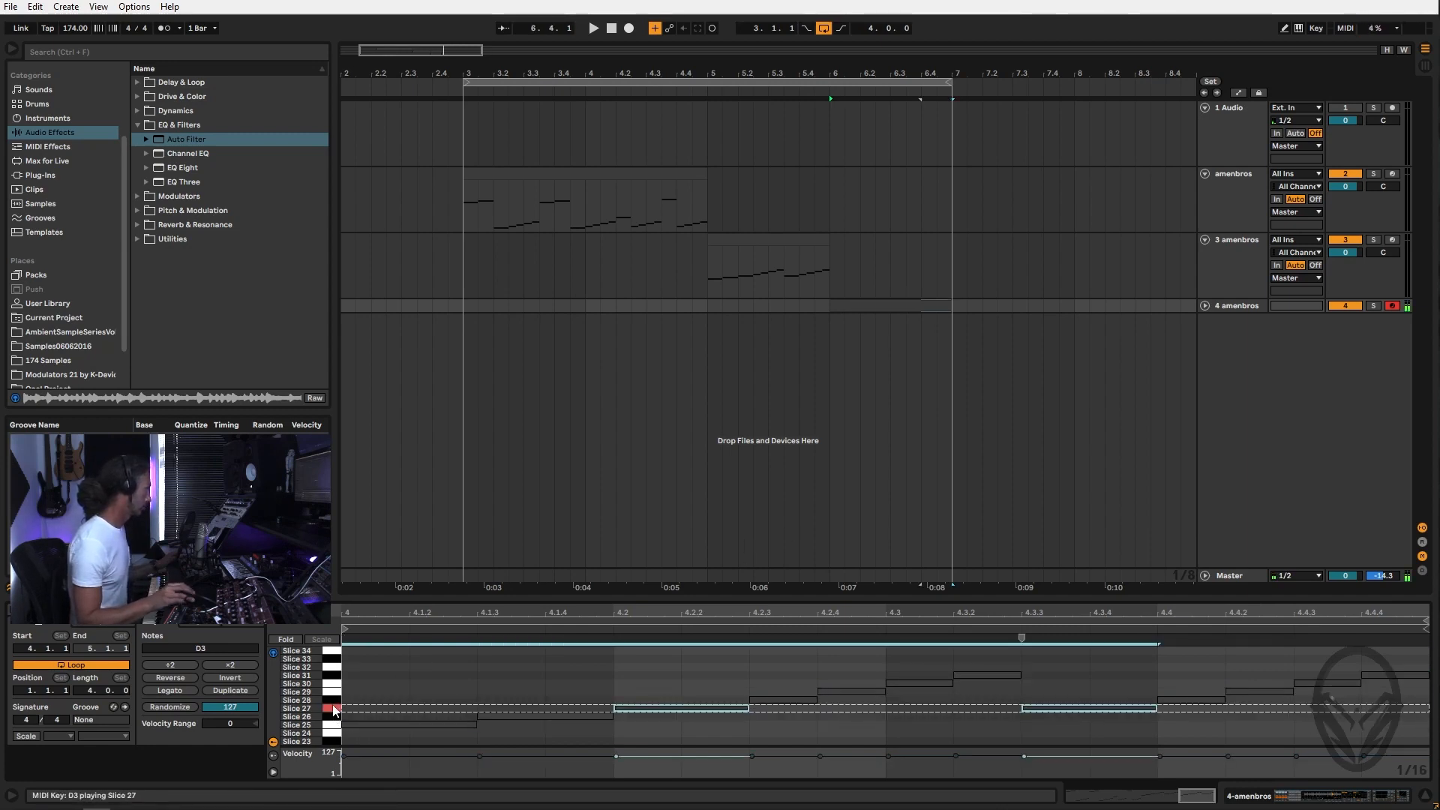
click(334, 700)
click(334, 691)
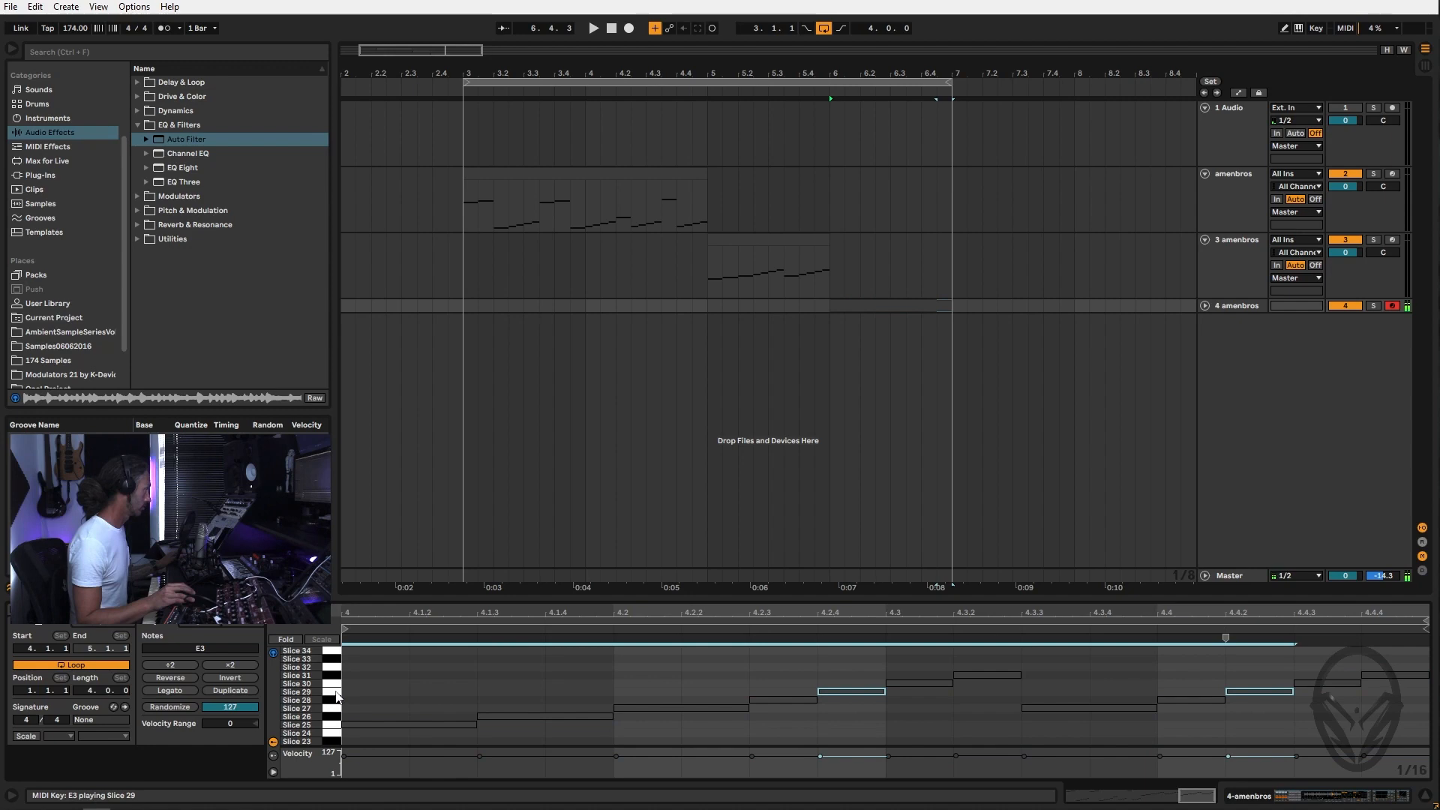
click(337, 684)
click(336, 676)
click(336, 668)
click(337, 661)
click(331, 719)
click(333, 708)
click(334, 733)
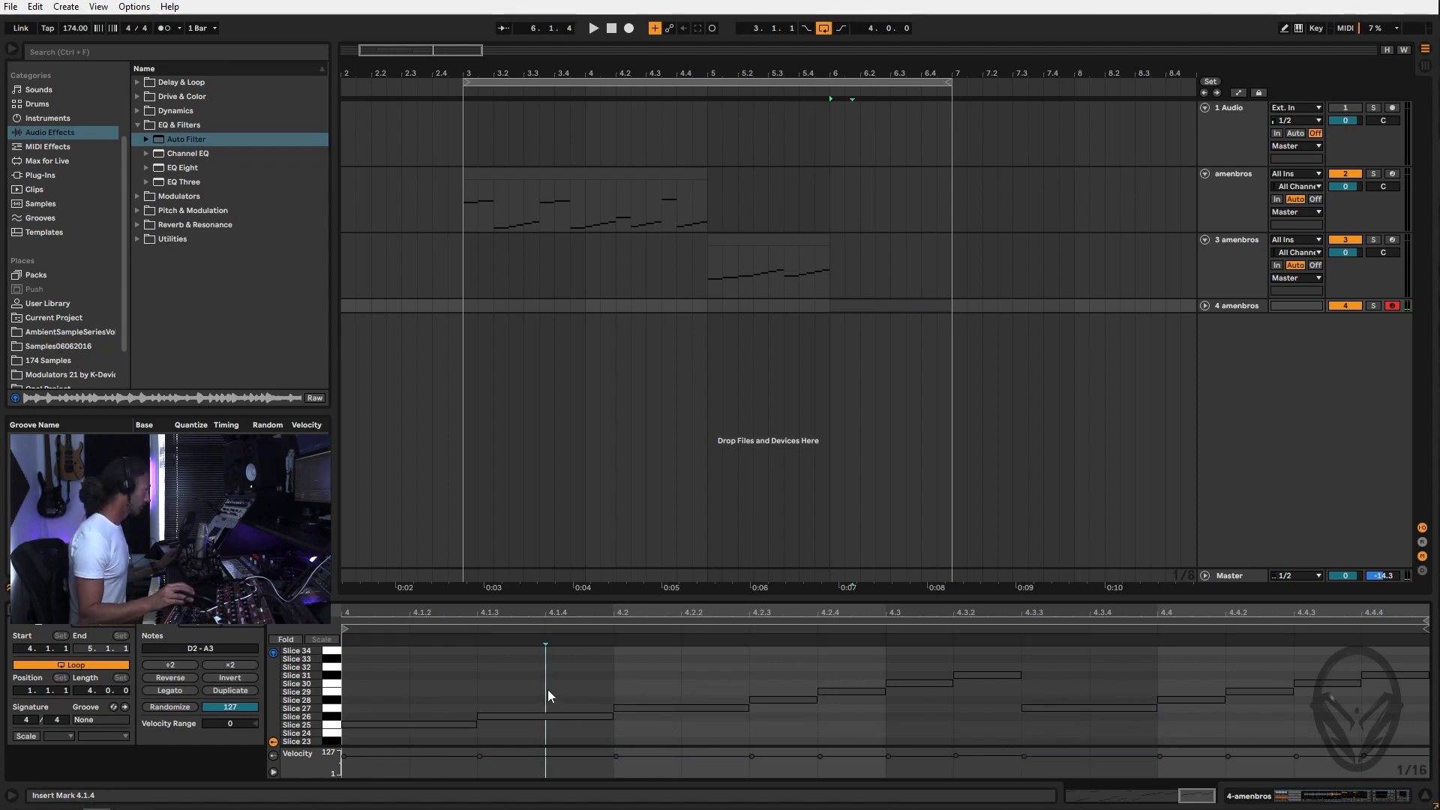
key(ctrl+a)
key(shift+Down)
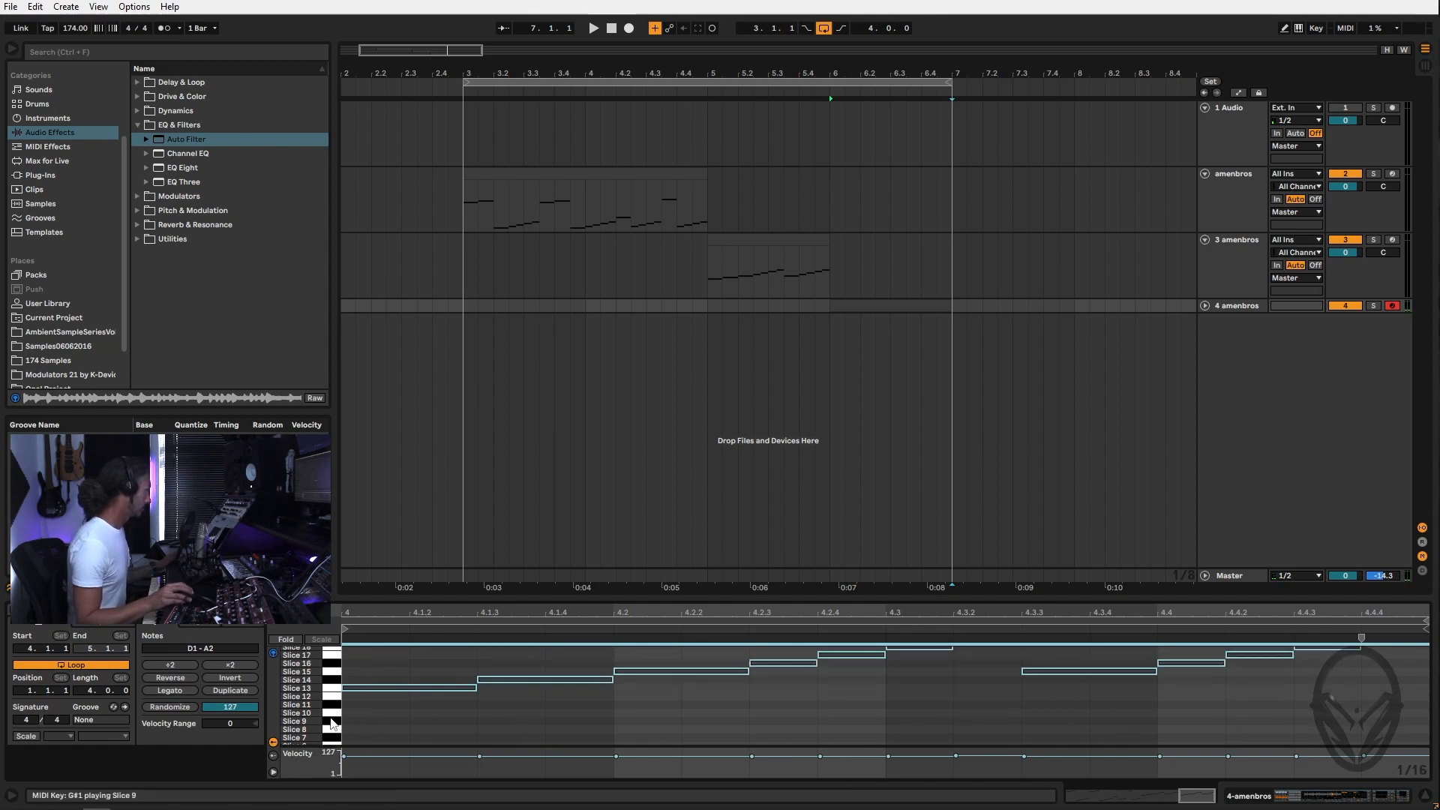
Audition the slices around Slice 8 to 10, and transpose the two notes between 4.3.1 and 4.3.3 down to G1 and G#1
click(331, 728)
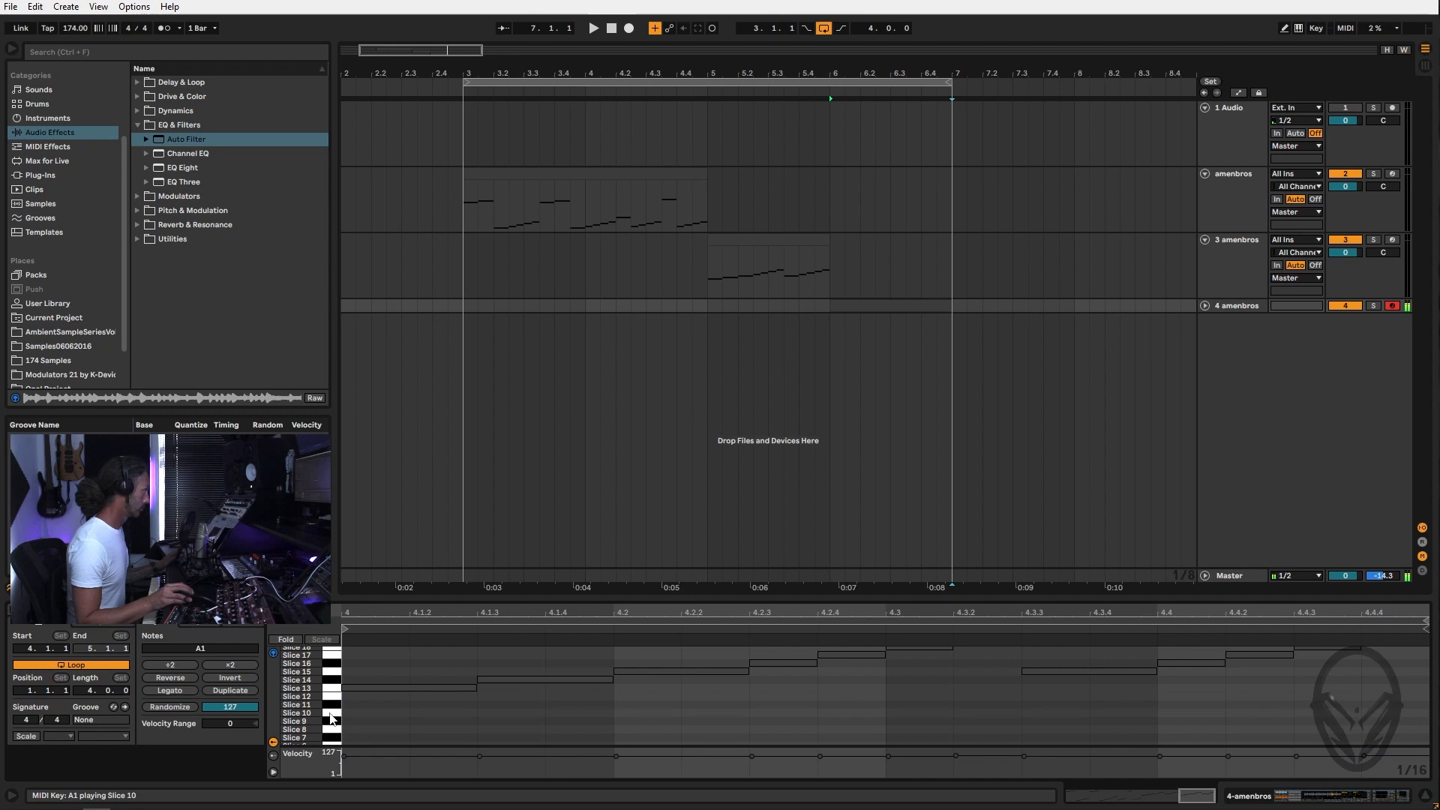
click(331, 732)
click(334, 721)
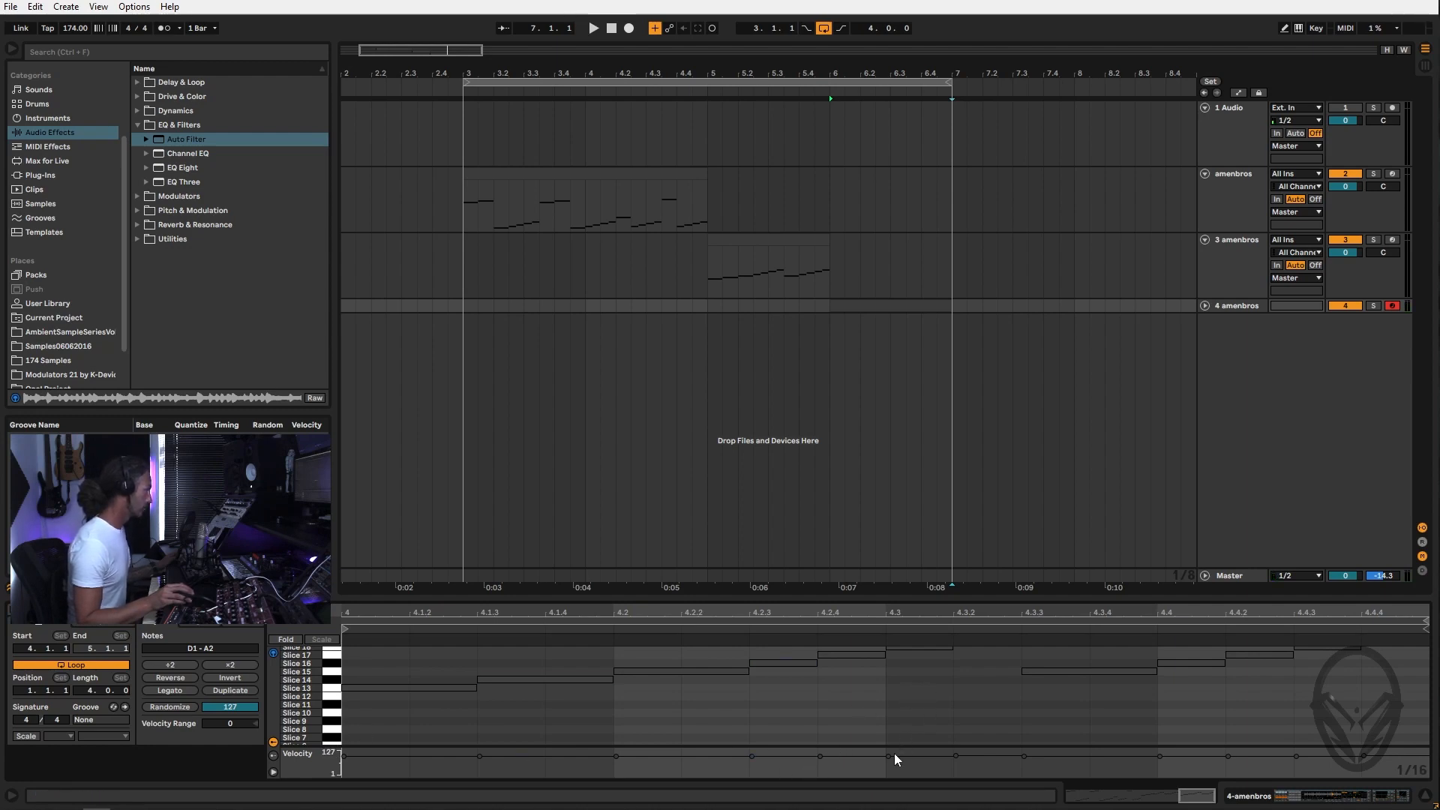
scroll(936, 683, up, 1)
drag(927, 691, 1018, 636)
key(Down)
key(Down)
key(Down)
key(Down)
key(Down)
key(Down)
key(Down)
key(Down)
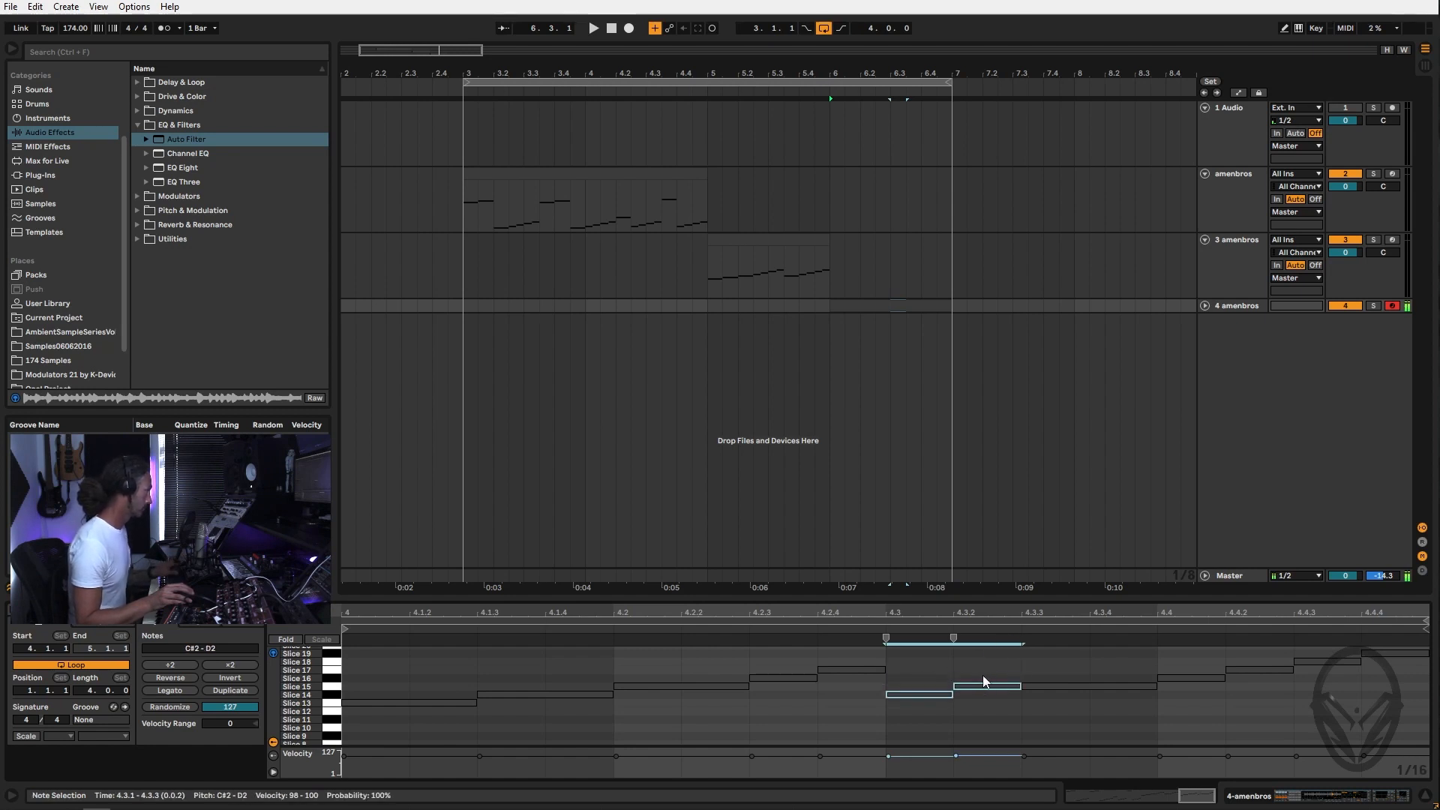
key(Down)
key(Down)
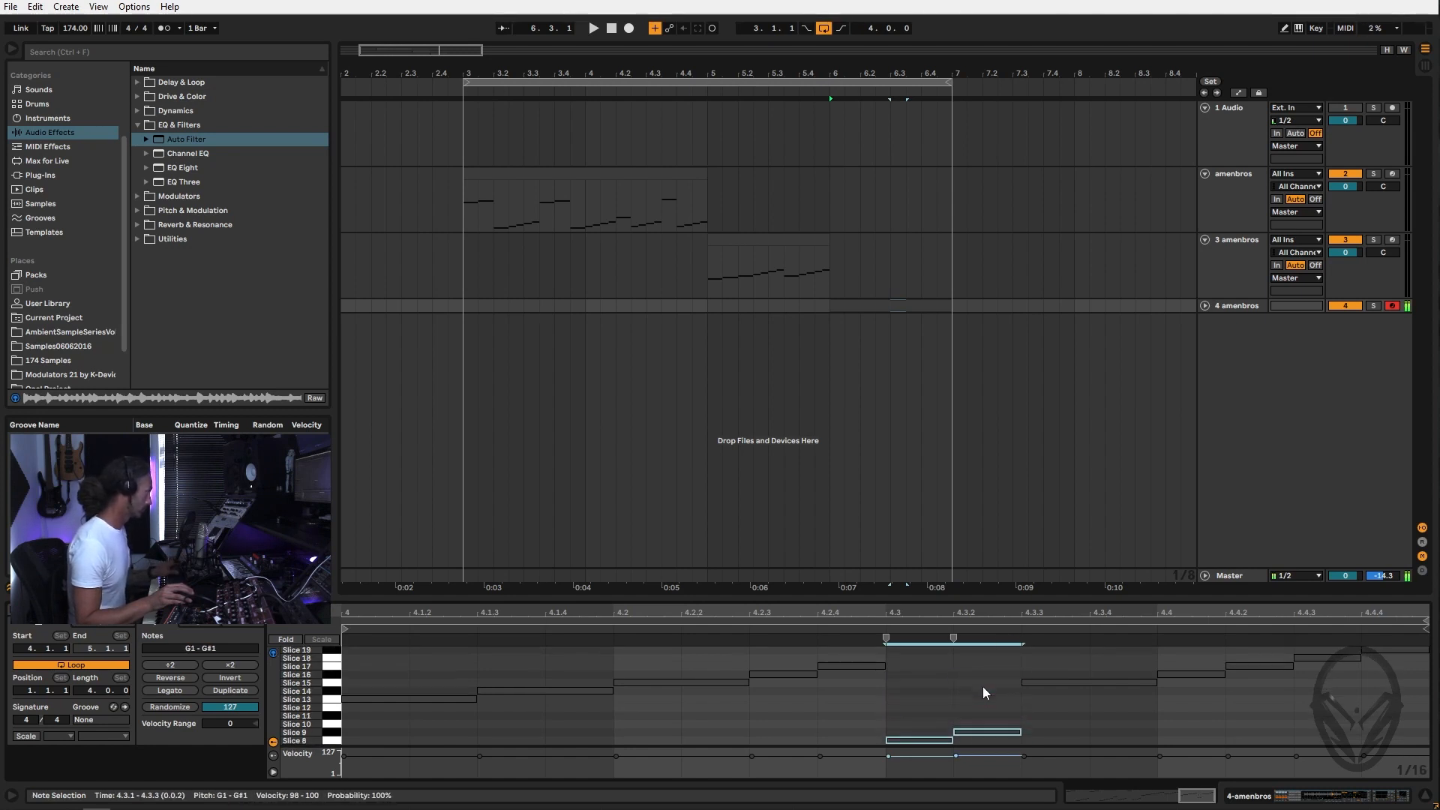
key(space)
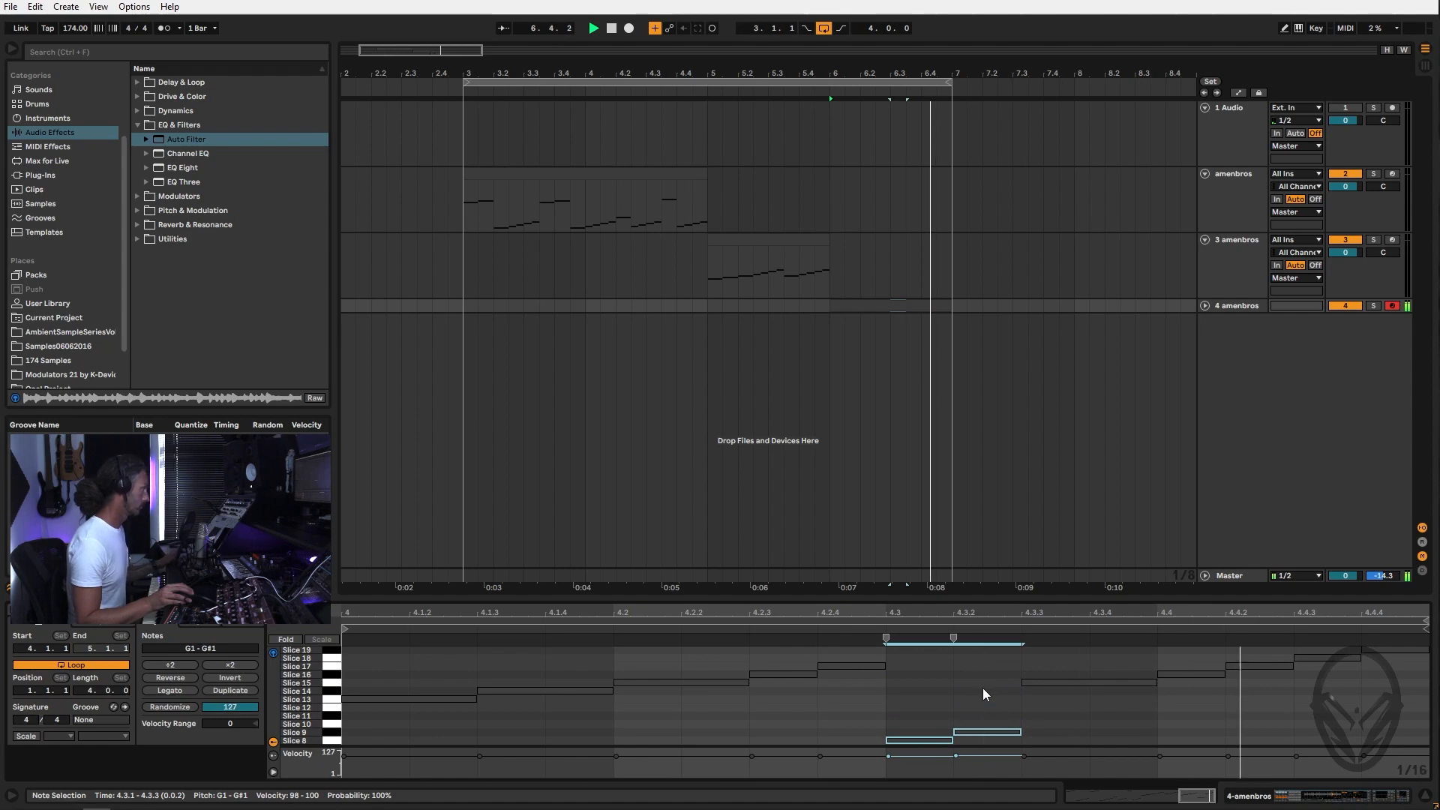
Transpose the last two notes, from 4.4.3 to 5.1.1, down to G1 and G#1 and play the loop
drag(1347, 667, 1396, 639)
key(Down)
key(Down)
key(Down)
key(Down)
key(Down)
key(Down)
key(Down)
key(Down)
key(Down)
key(Down)
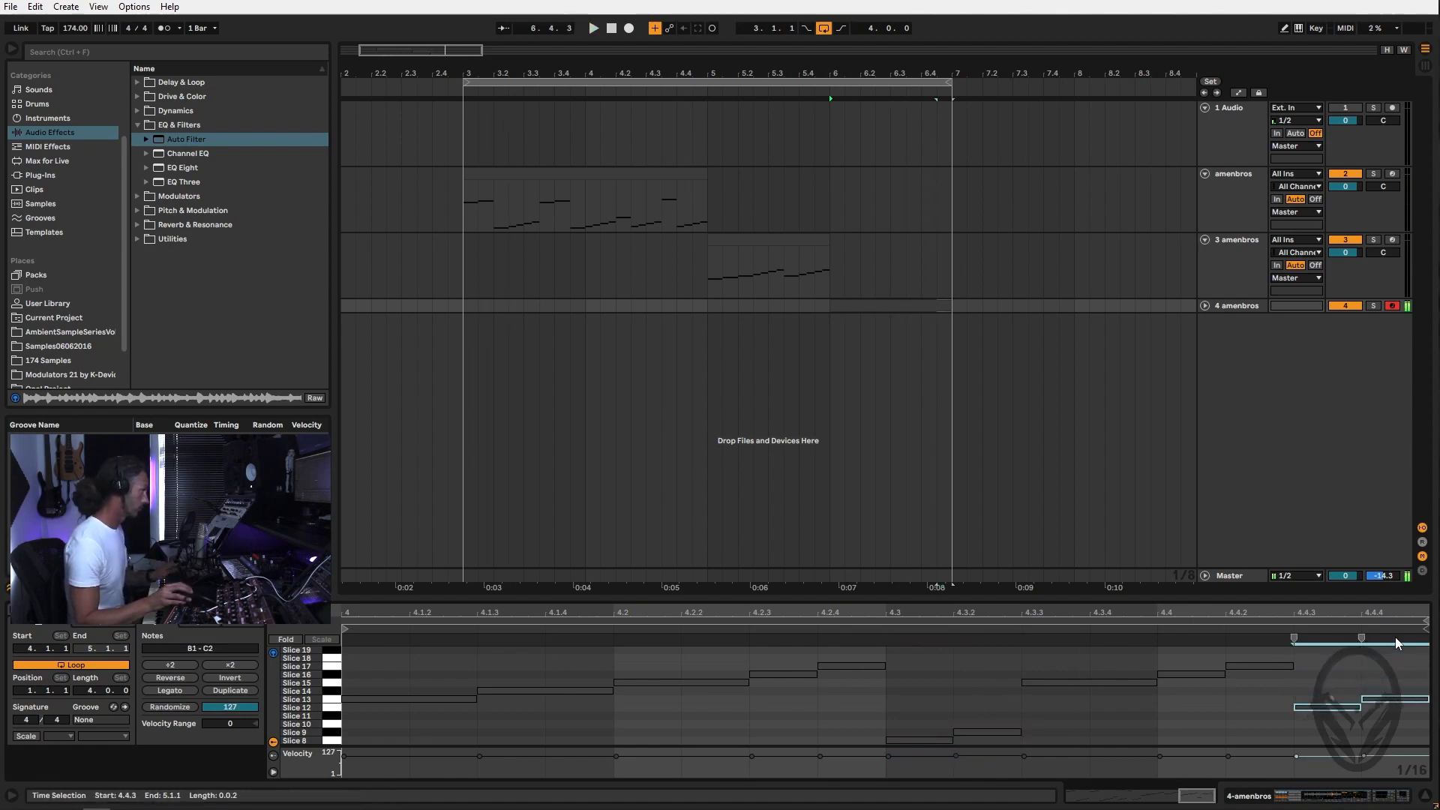
key(space)
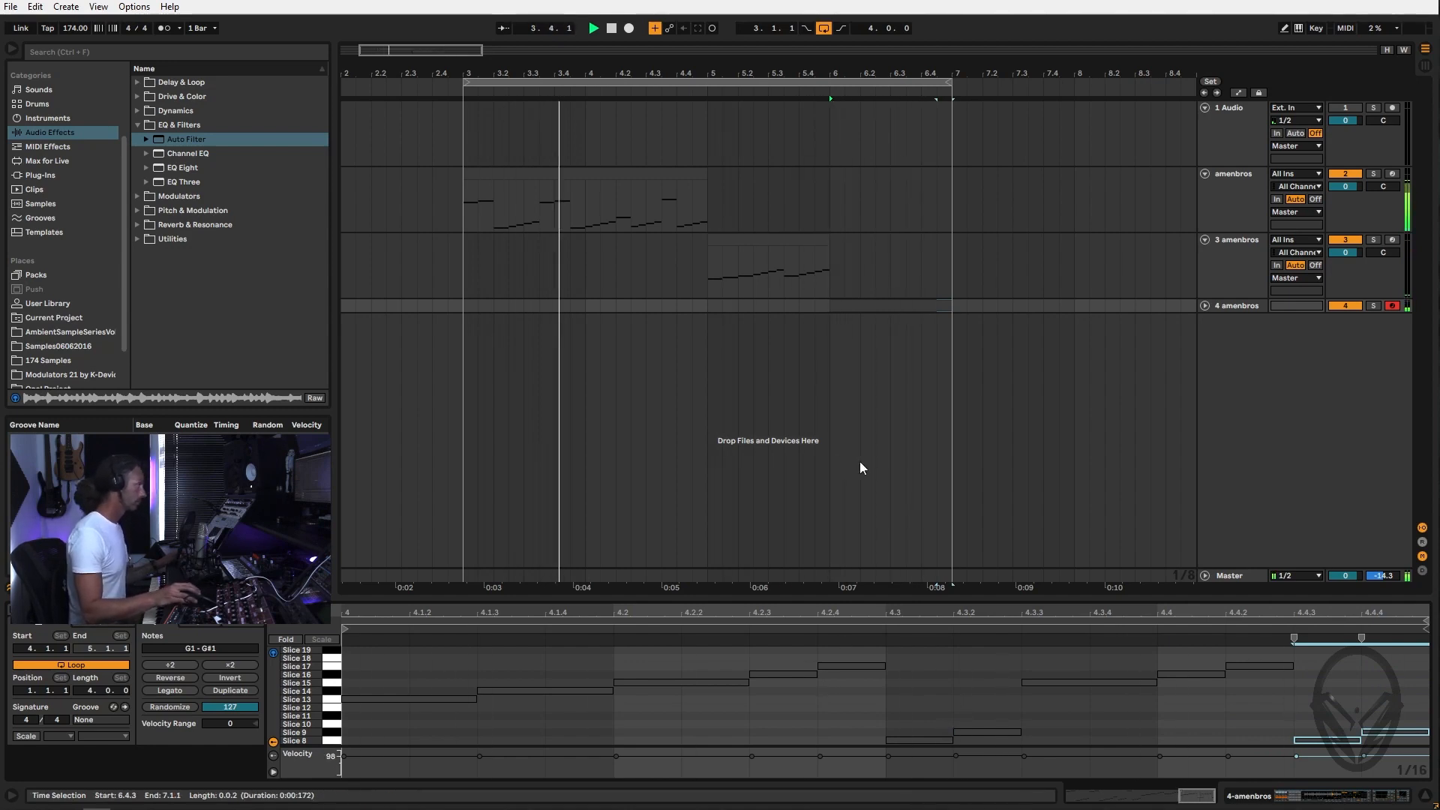
Open the amenbros clip, select the G2 and G#2 notes between 1.3.3 and 1.4.3, and listen to them in the loop
click(630, 175)
key(space)
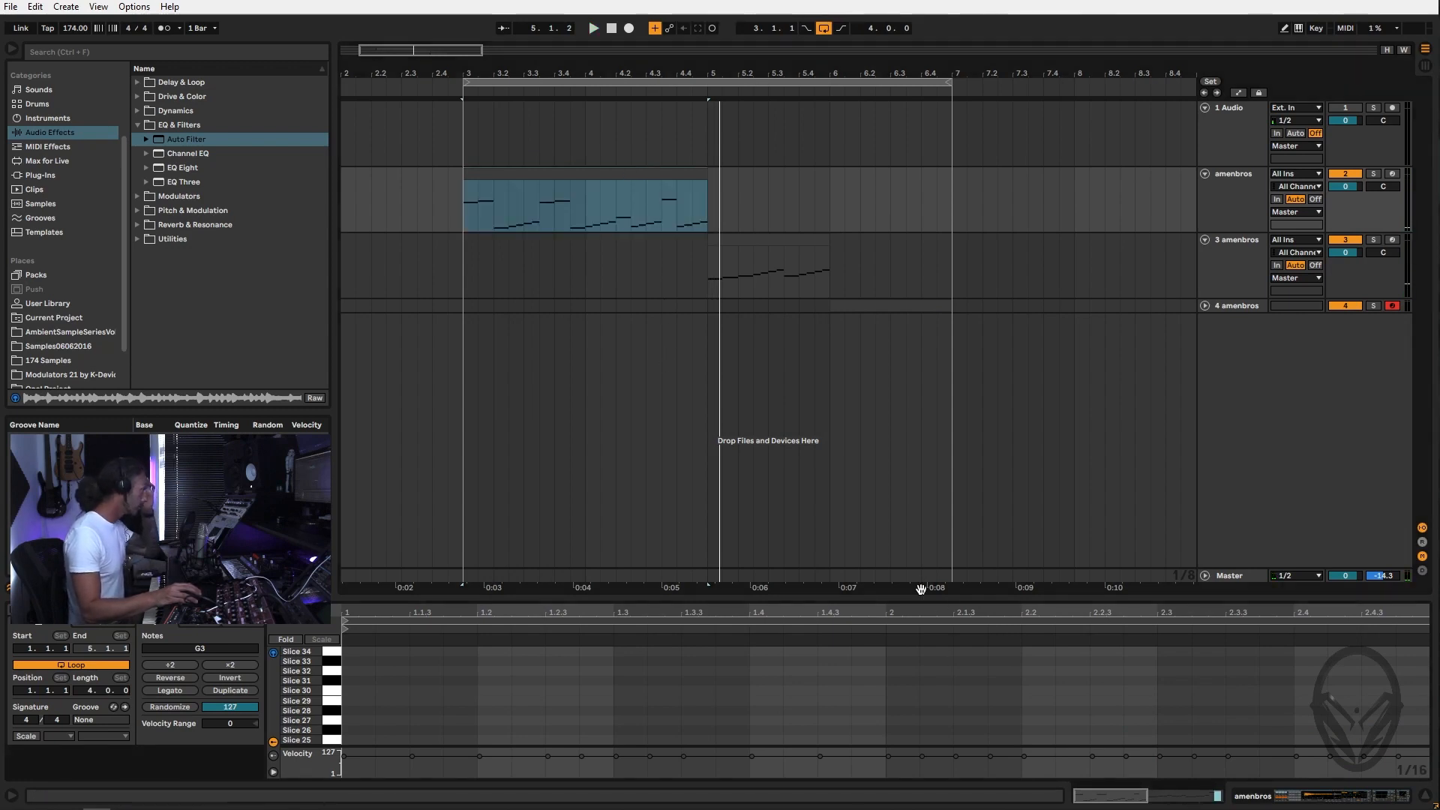
scroll(861, 683, down, 3)
scroll(861, 682, down, 4)
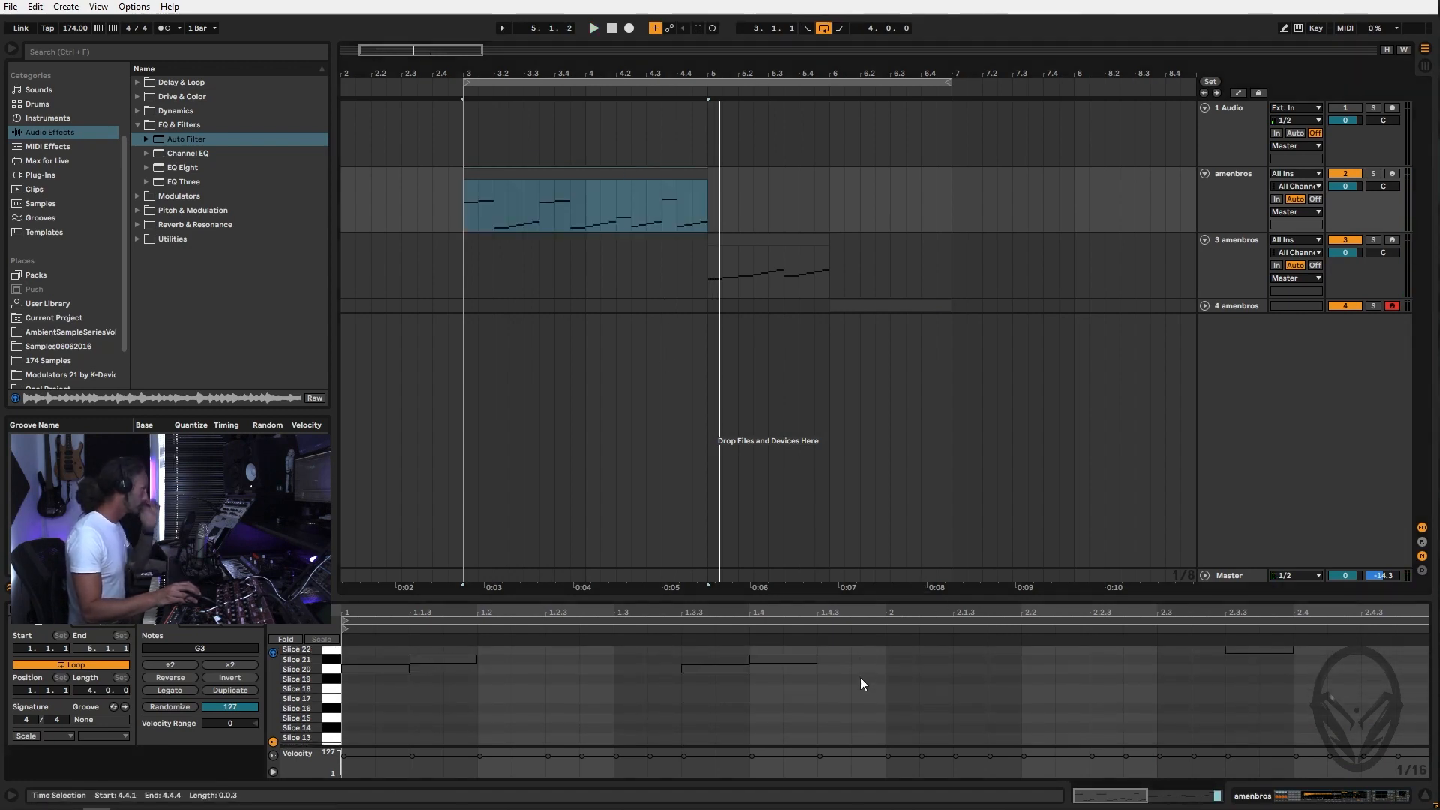
scroll(862, 678, down, 1)
scroll(861, 677, up, 1)
drag(715, 691, 782, 658)
key(space)
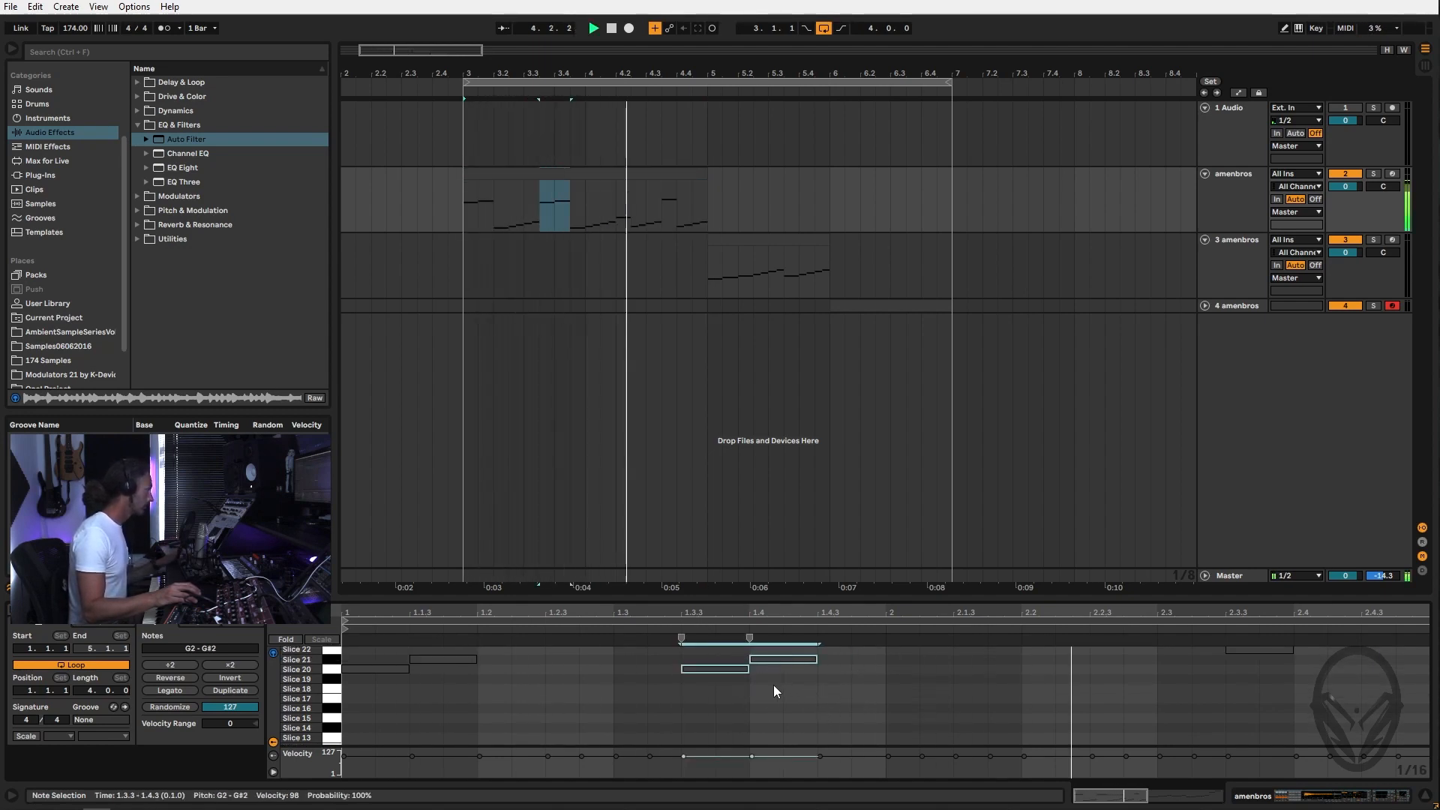
Transpose the two notes between 1.3.1 and 1.3.3 of the amenbros clip up to G1 and G#1 and play the loop
click(646, 690)
drag(630, 759, 657, 749)
scroll(632, 694, down, 6)
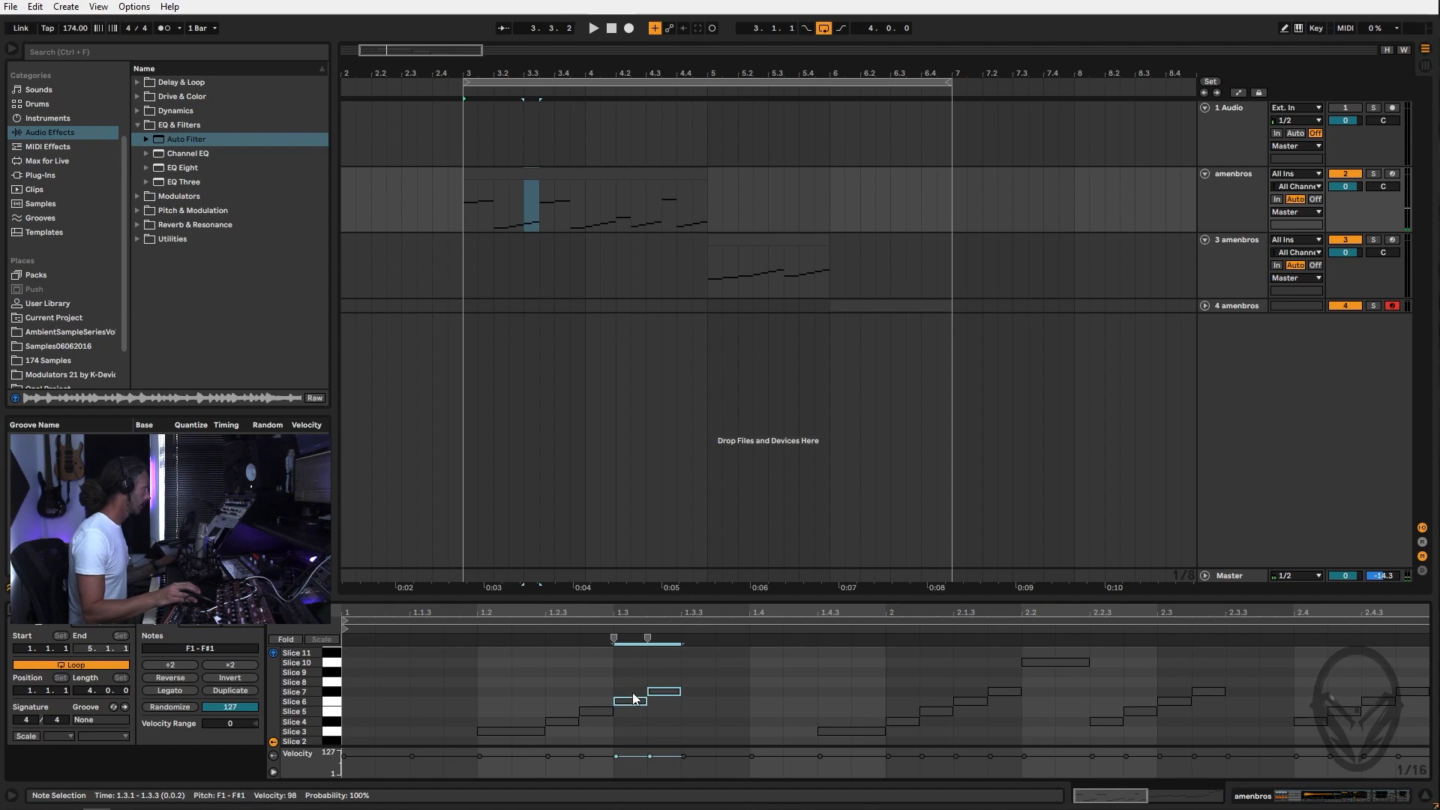
key(ctrl+Up)
key(ctrl+Down)
key(Up)
key(Up)
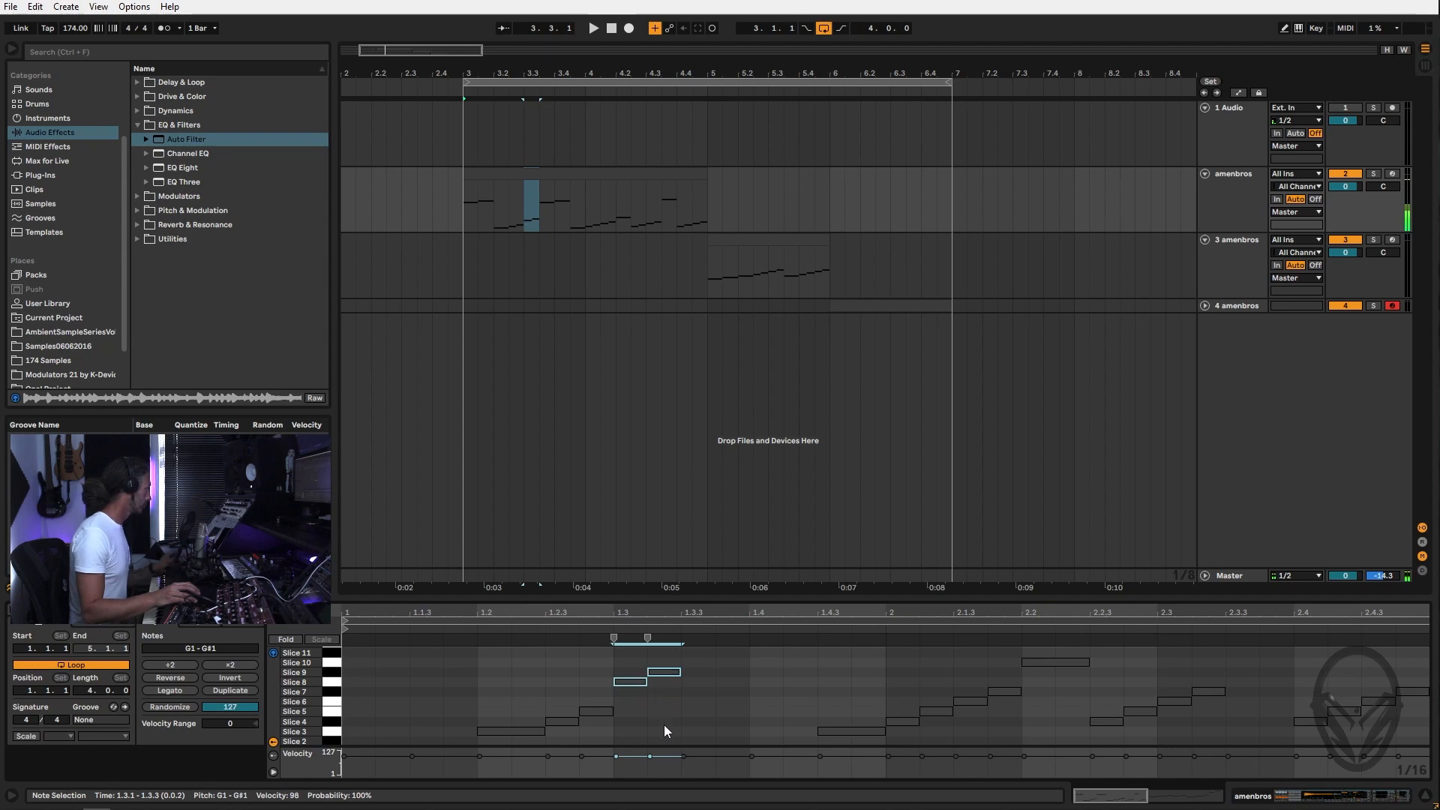
key(space)
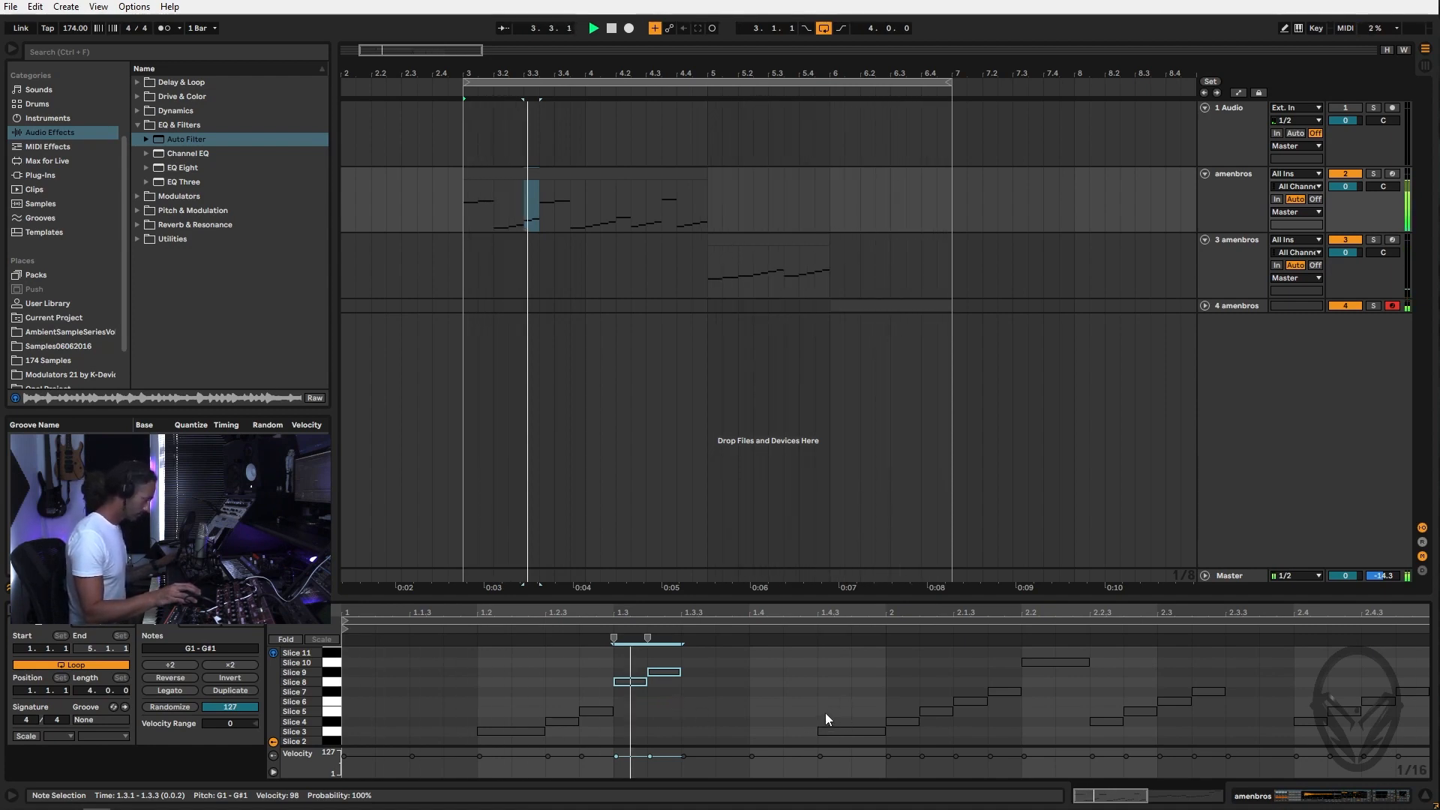
Duplicate the four-bar section from bar 3 to bar 7 directly after itself and extend the loop to bar 10
click(745, 695)
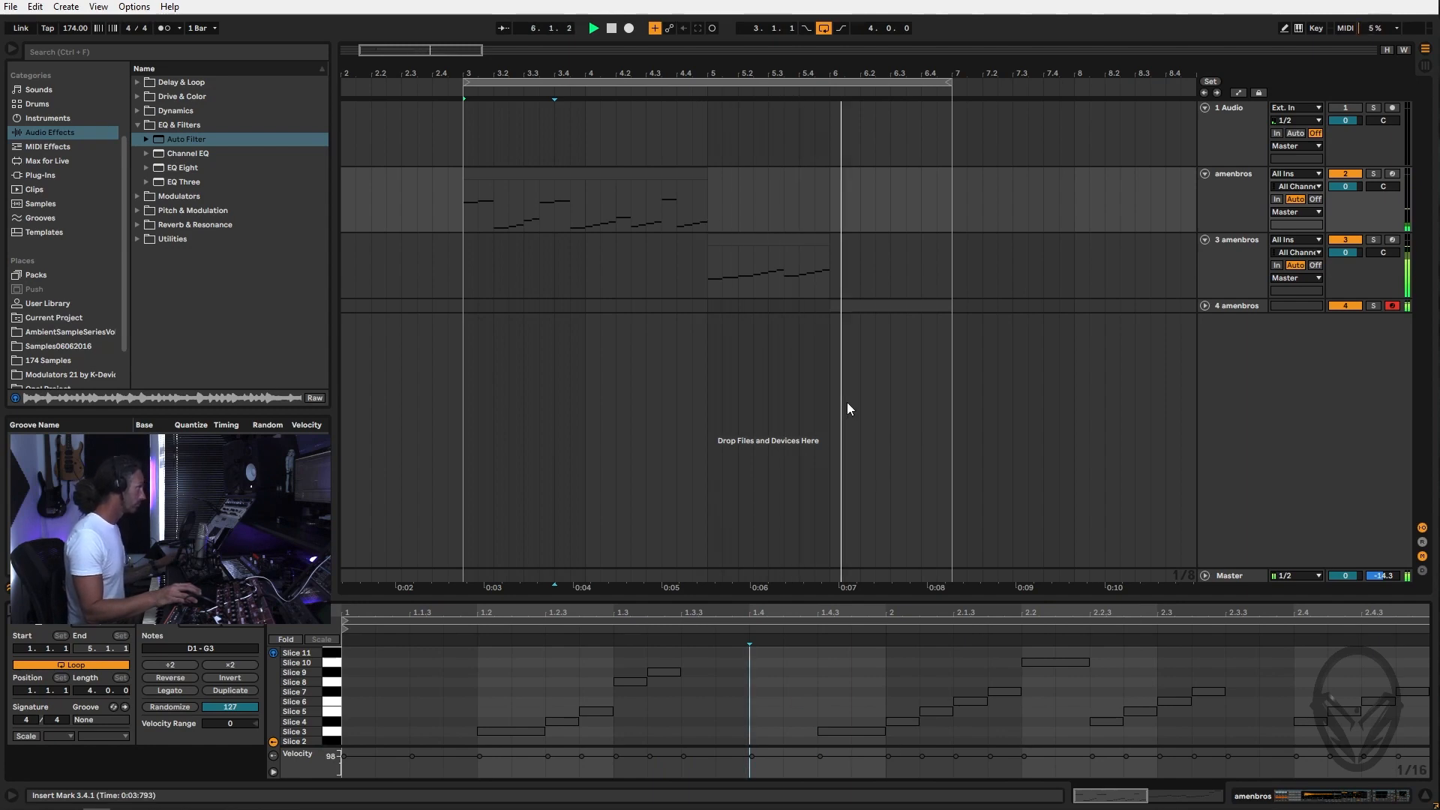
click(608, 79)
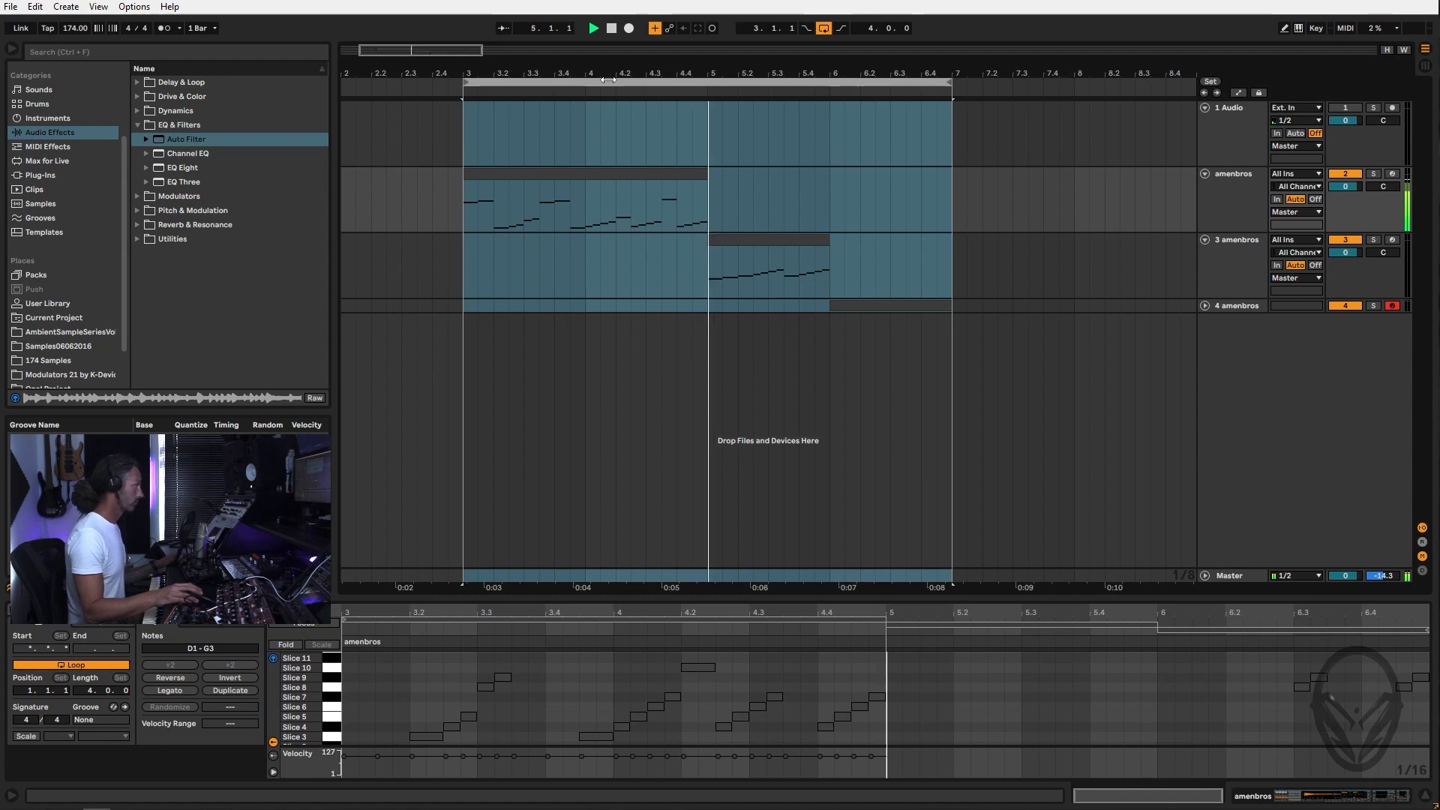
key(ctrl+d)
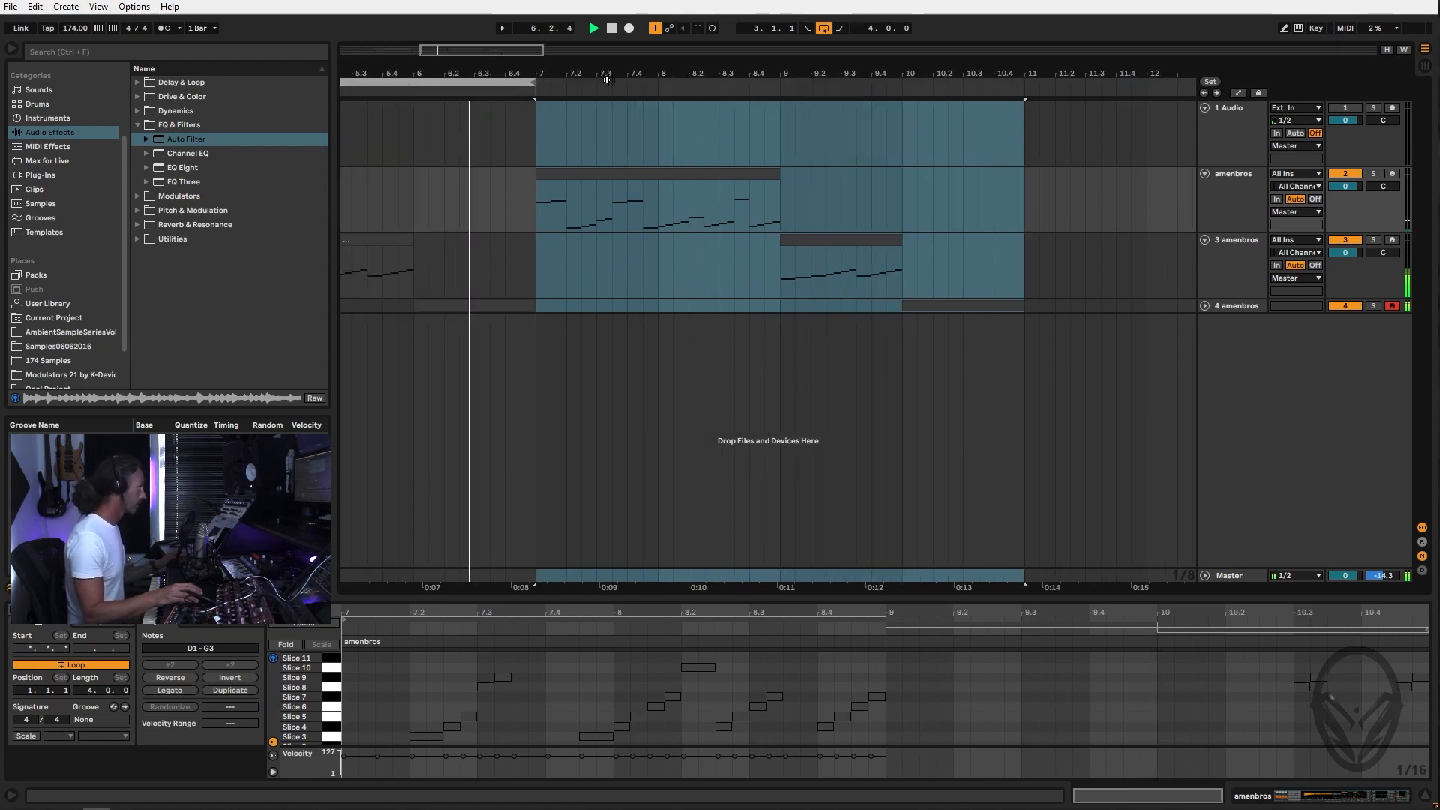
click(533, 85)
drag(533, 85, 902, 85)
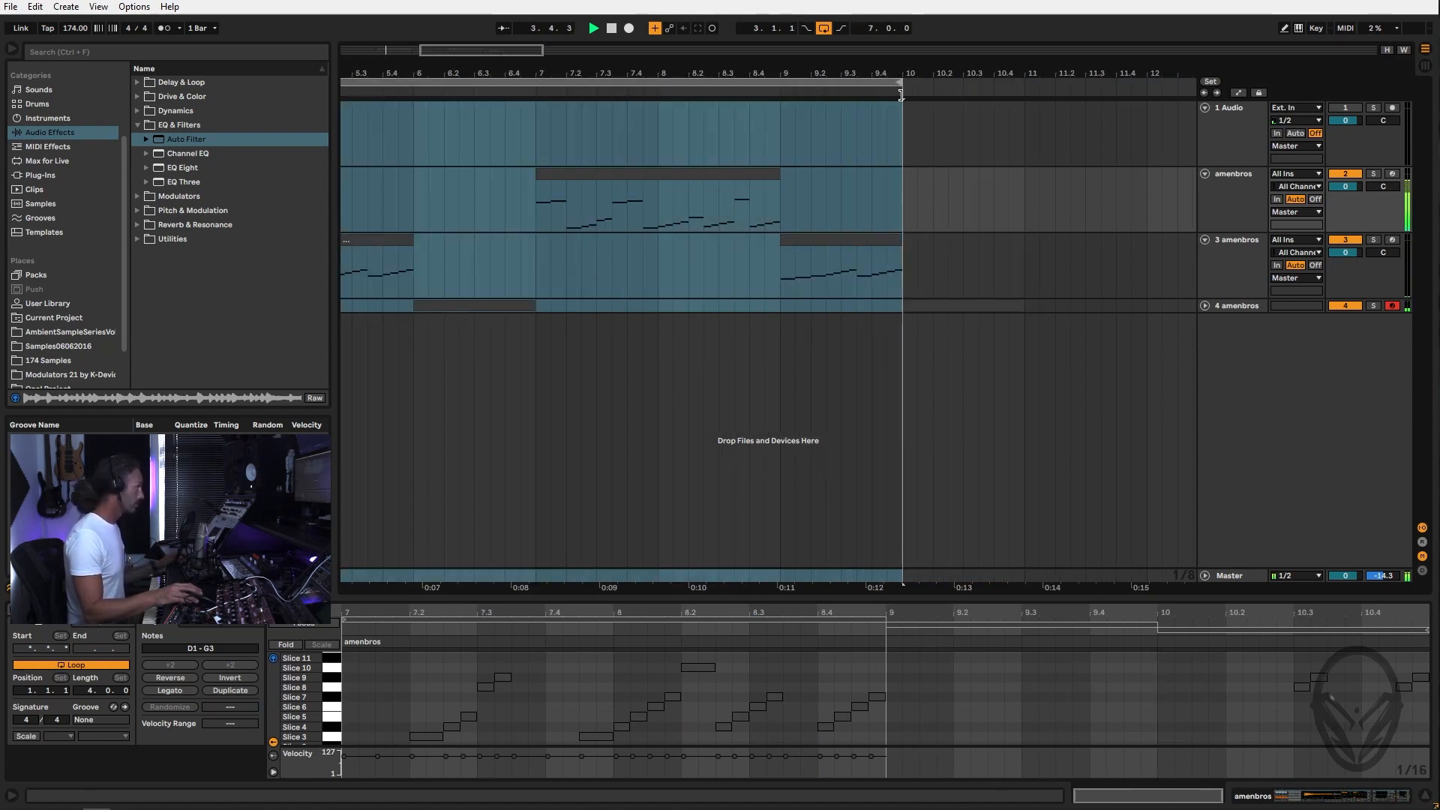
click(547, 173)
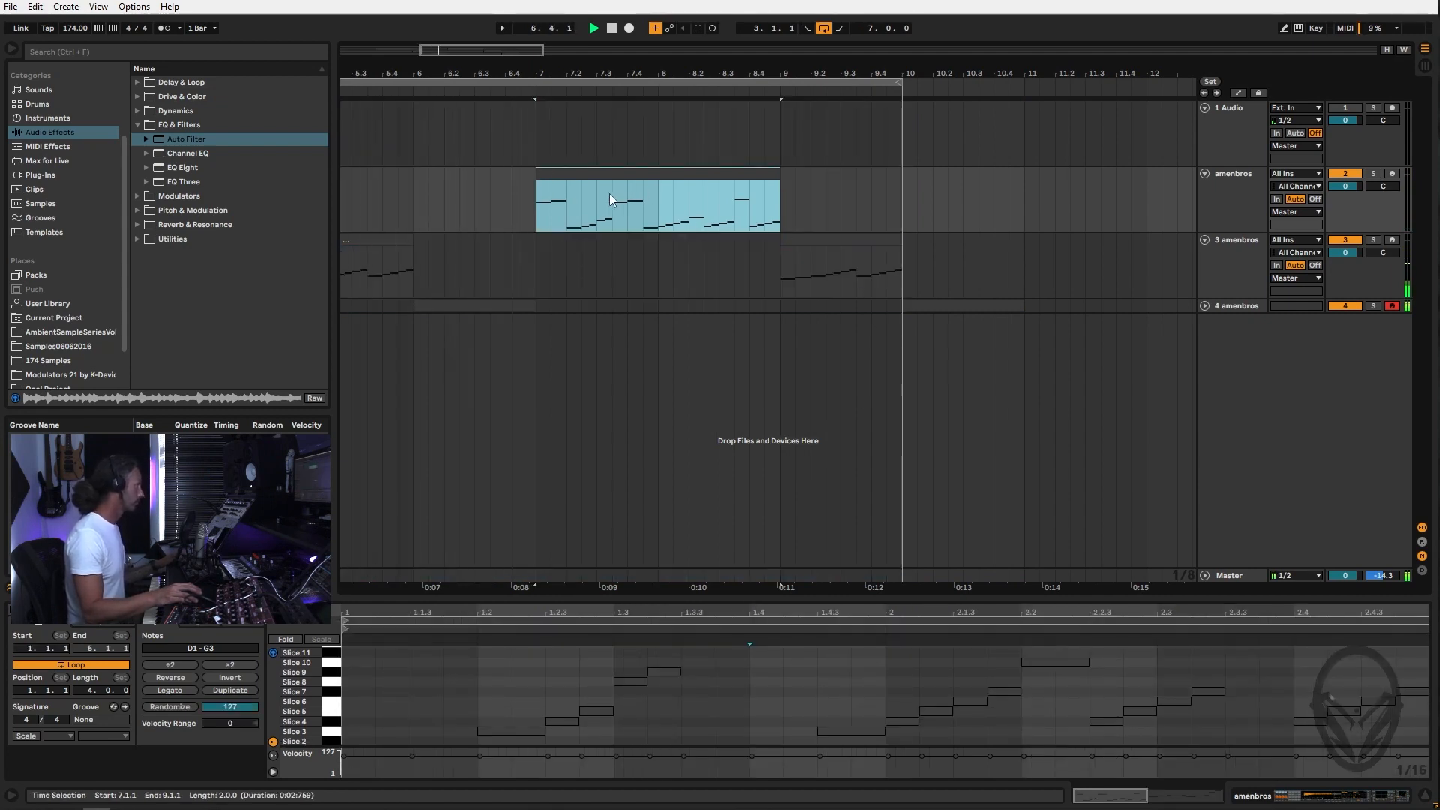
drag(538, 172, 655, 174)
click(1232, 306)
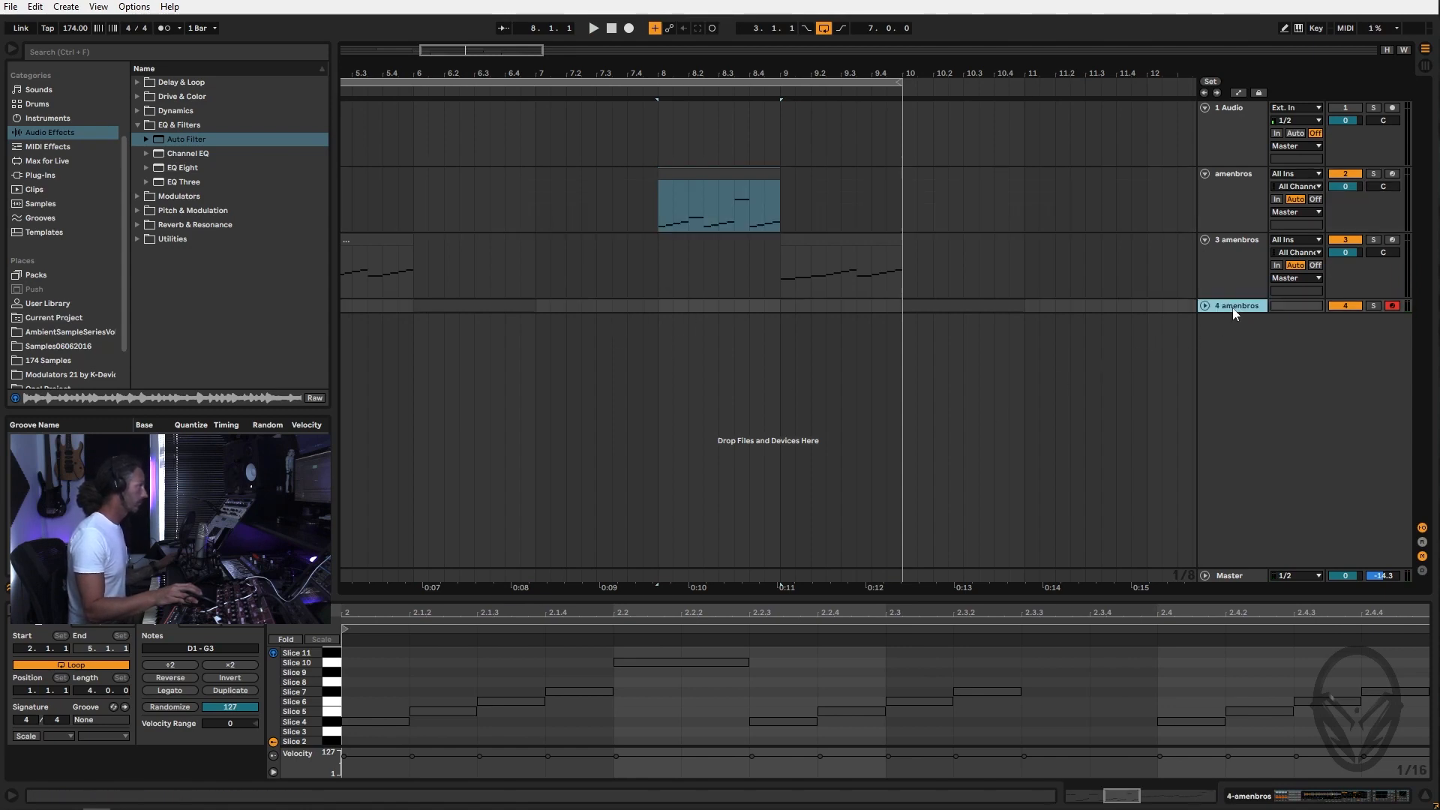
click(1232, 224)
click(1237, 251)
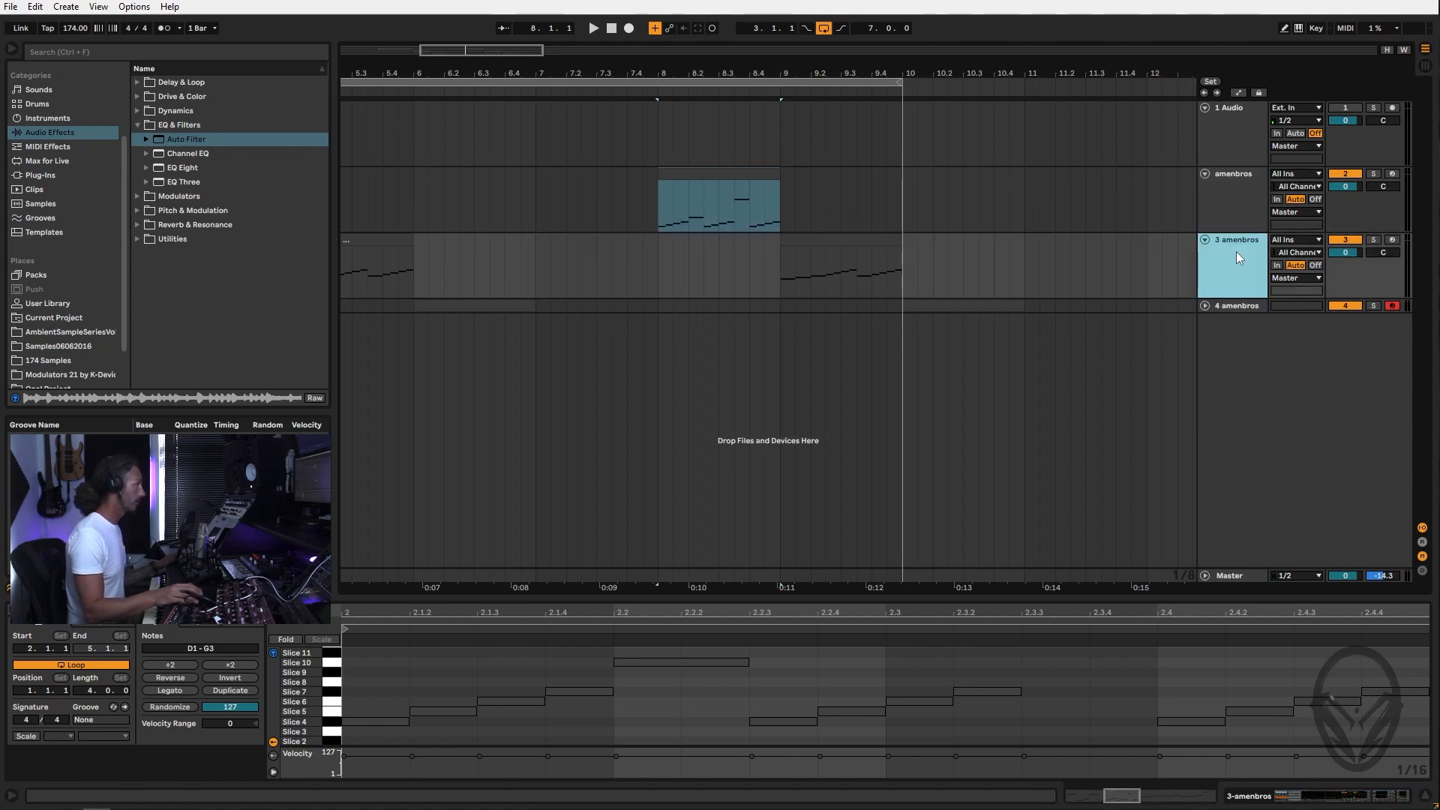
key(shift+Tab)
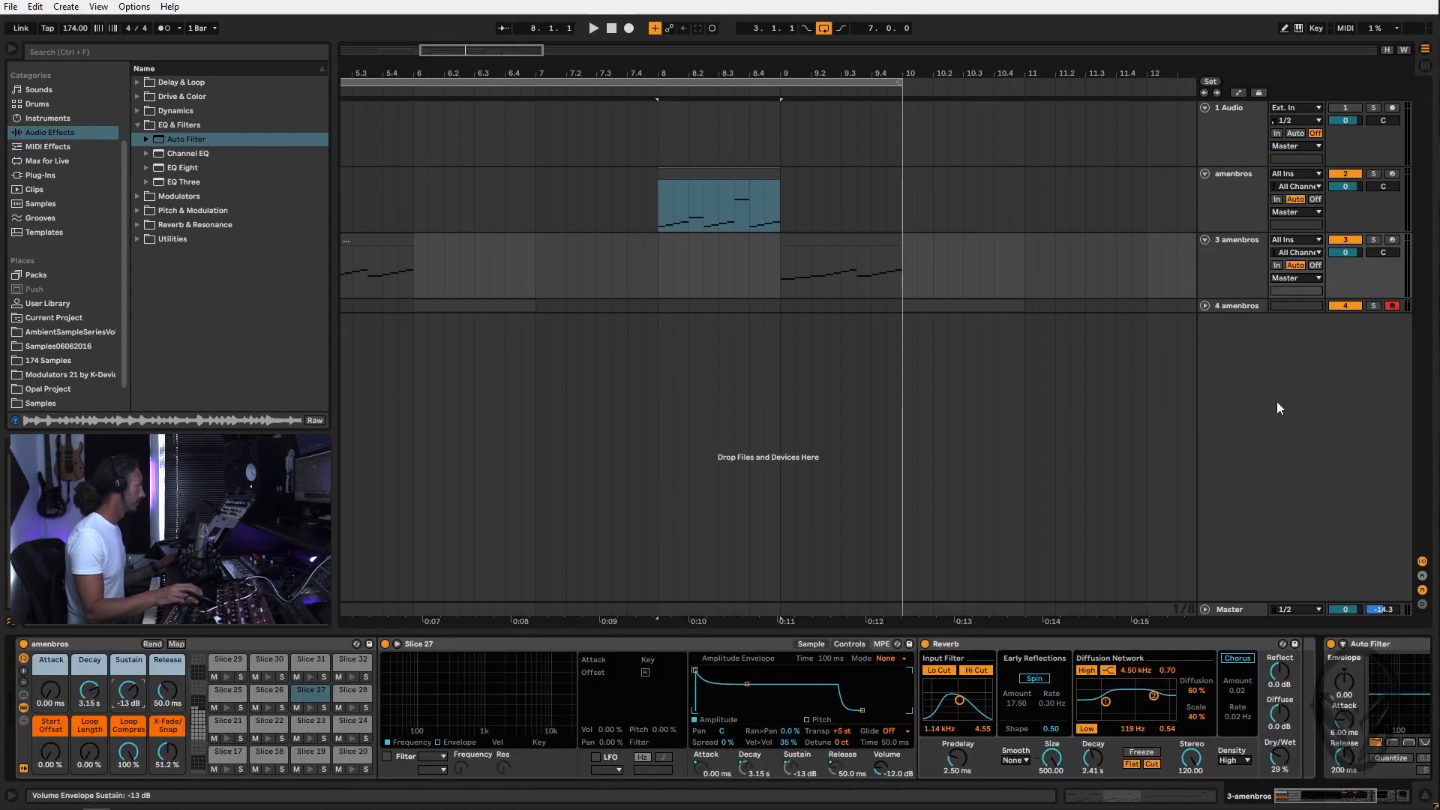
click(104, 643)
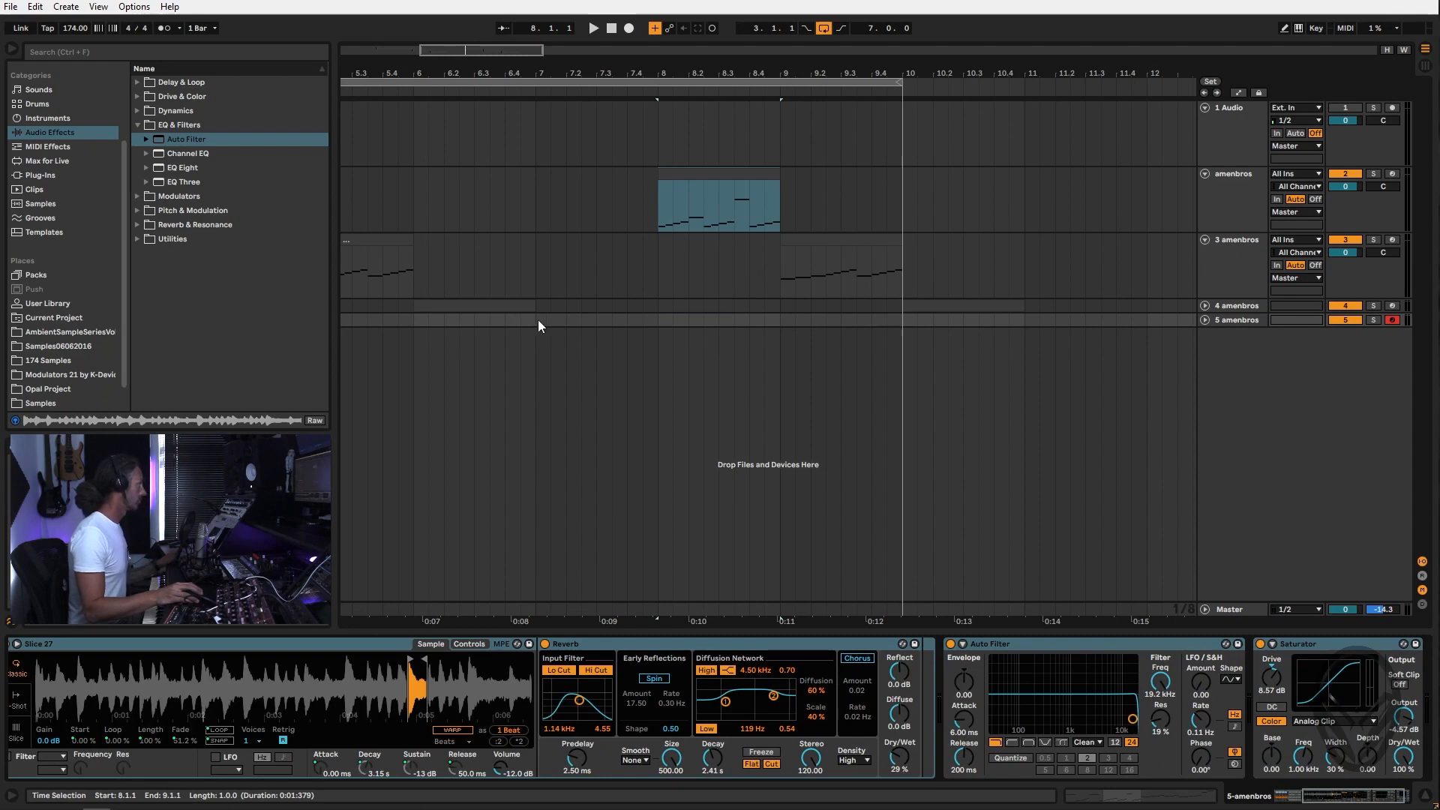
drag(538, 320, 592, 327)
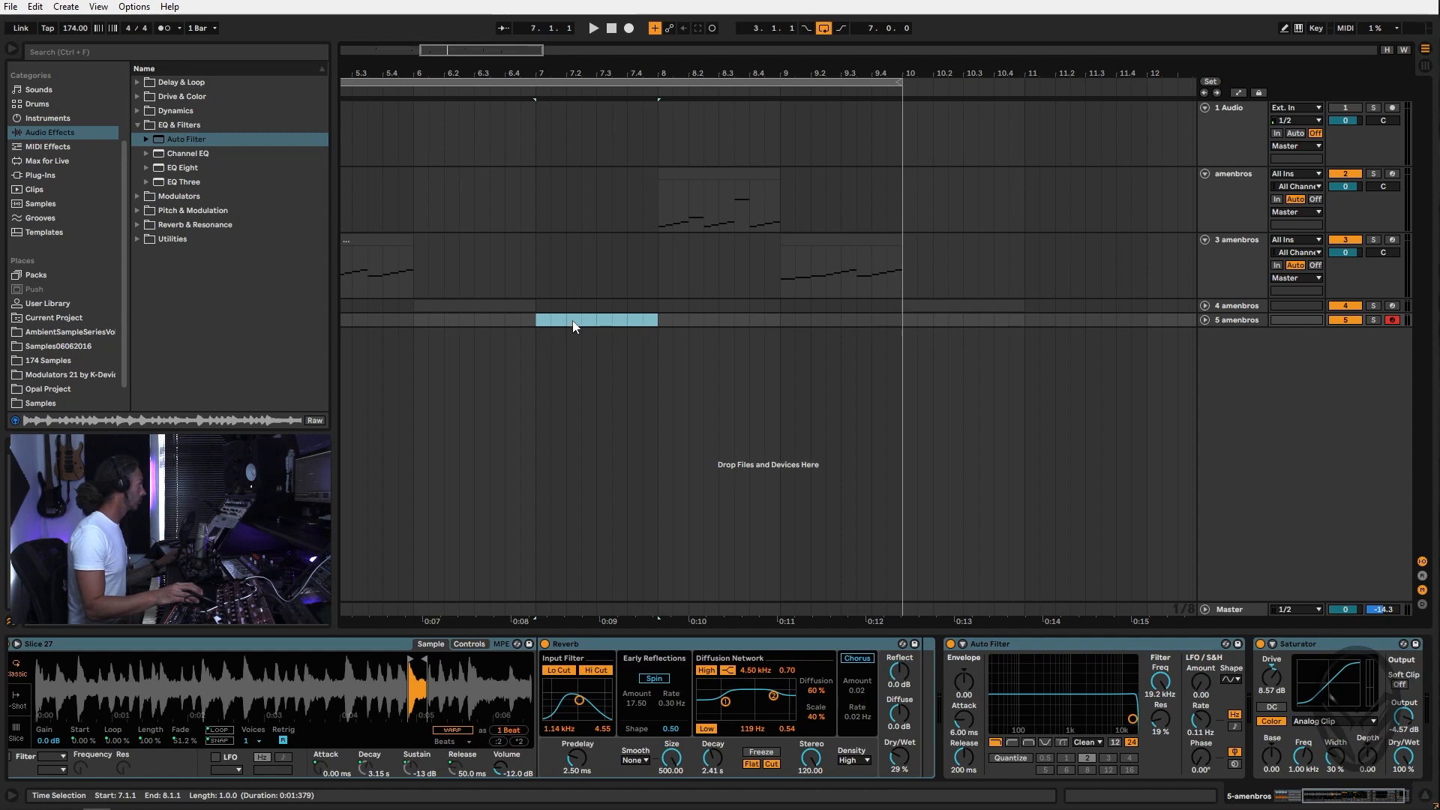
key(ctrl+z)
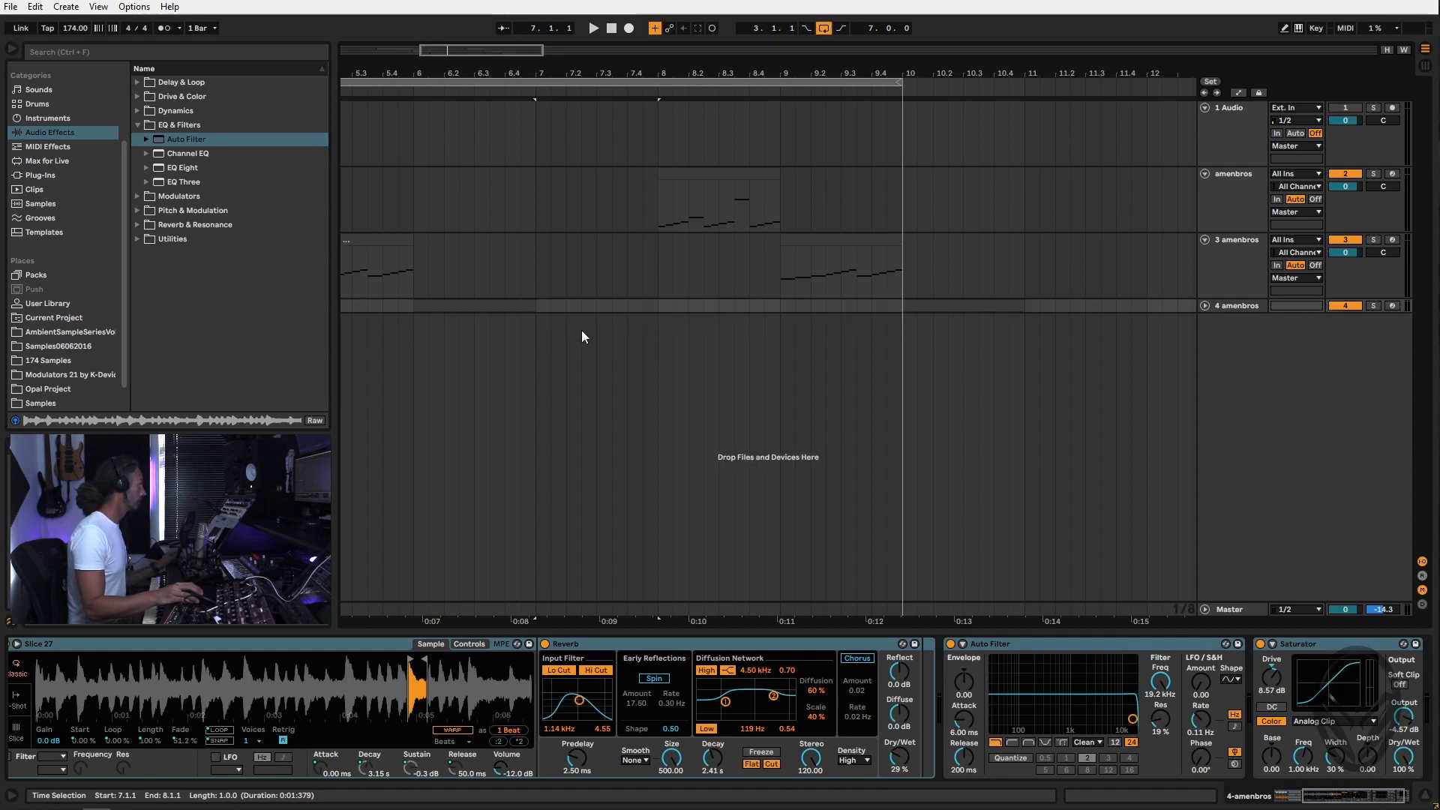
key(ctrl+z)
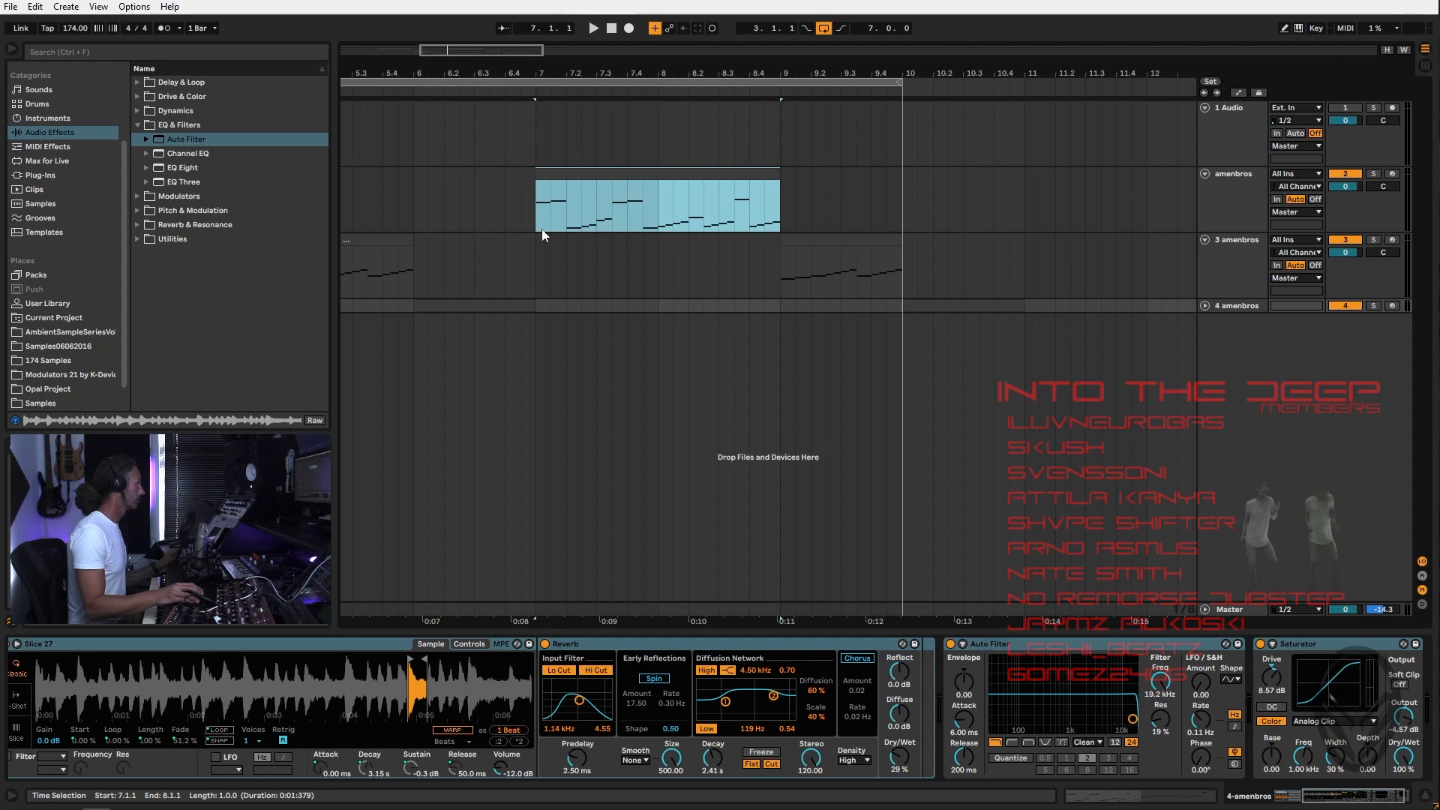
Play the duplicated arrangement from bar 3 and extend the loop to bar 11 so it covers eight bars
click(578, 81)
key(space)
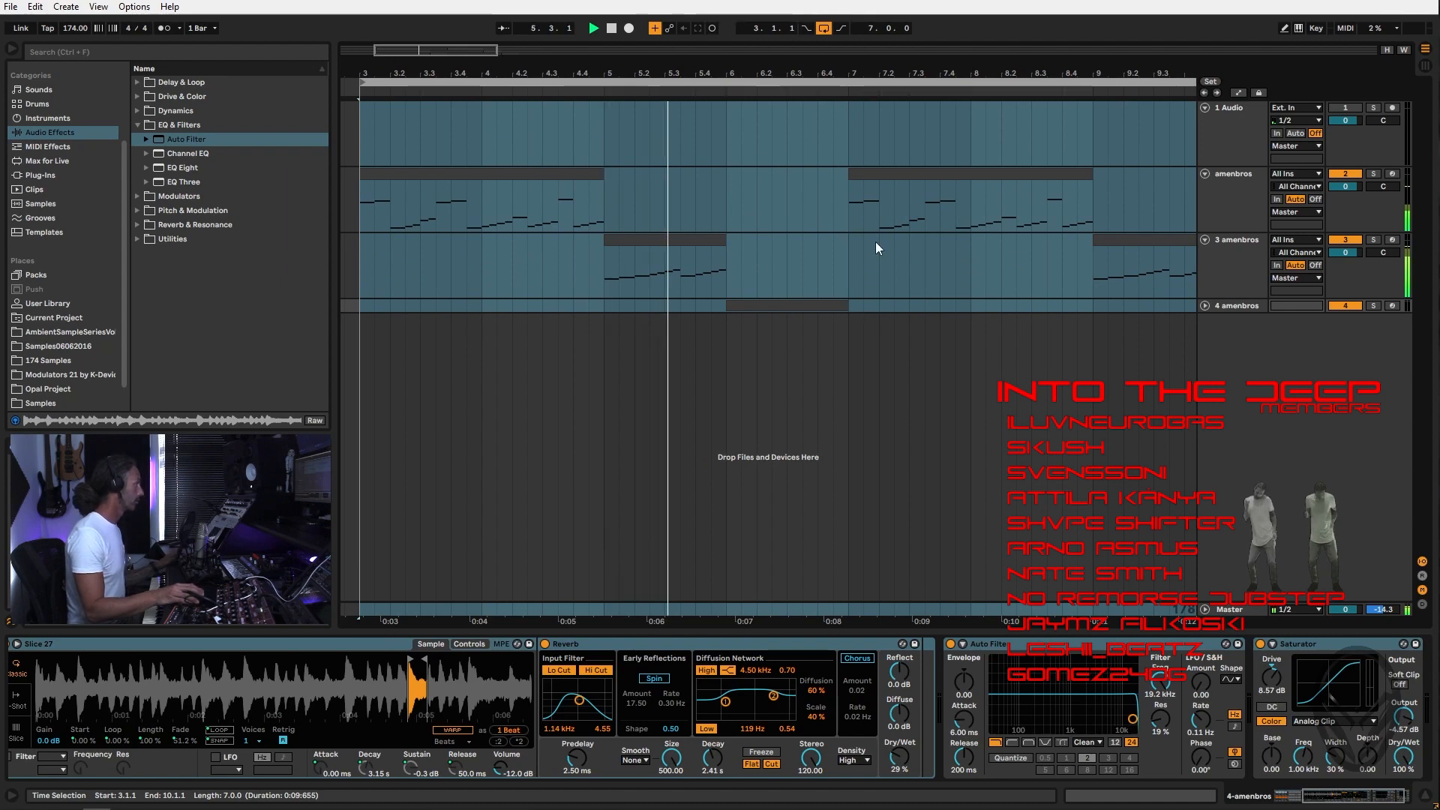
click(854, 175)
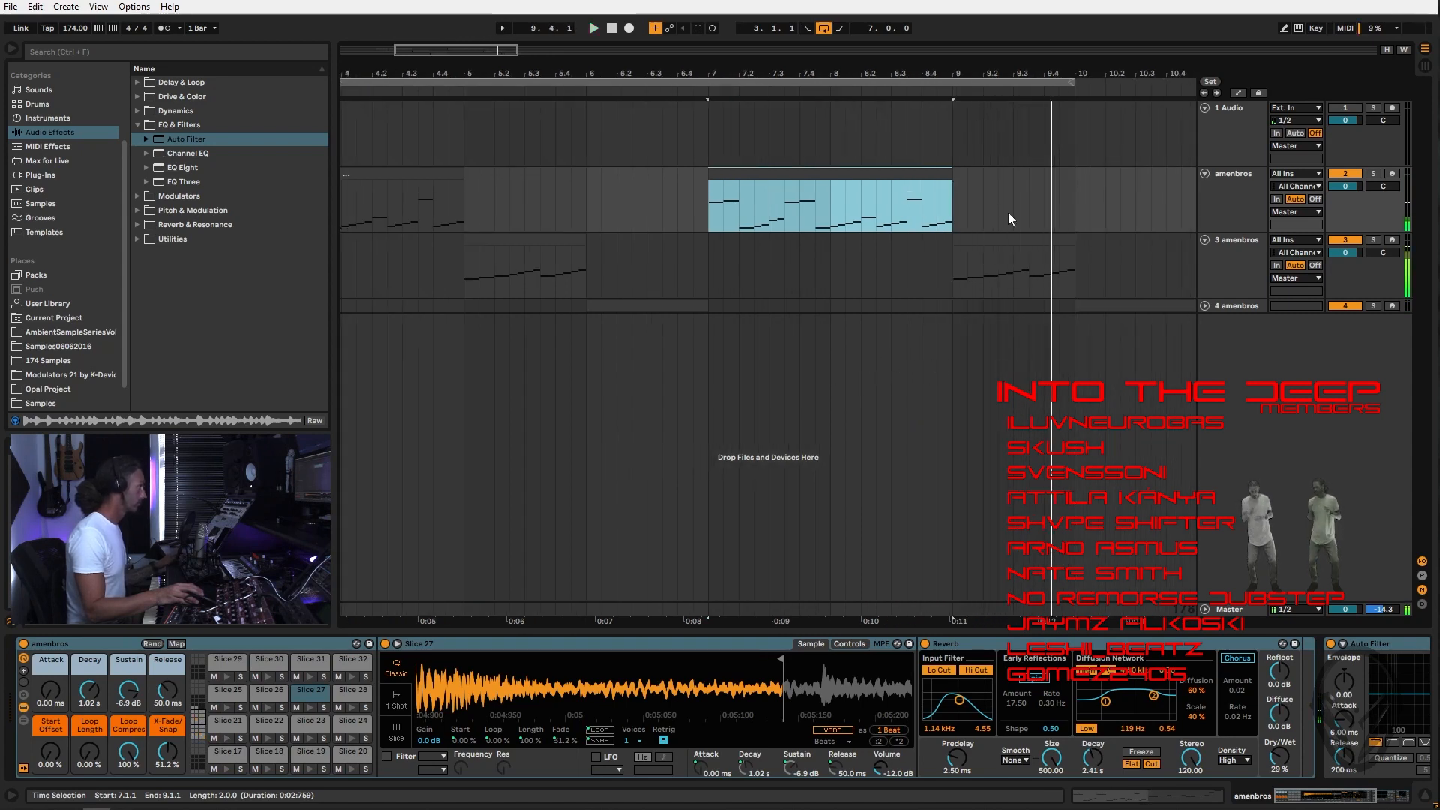
drag(1072, 83, 1154, 106)
click(1081, 306)
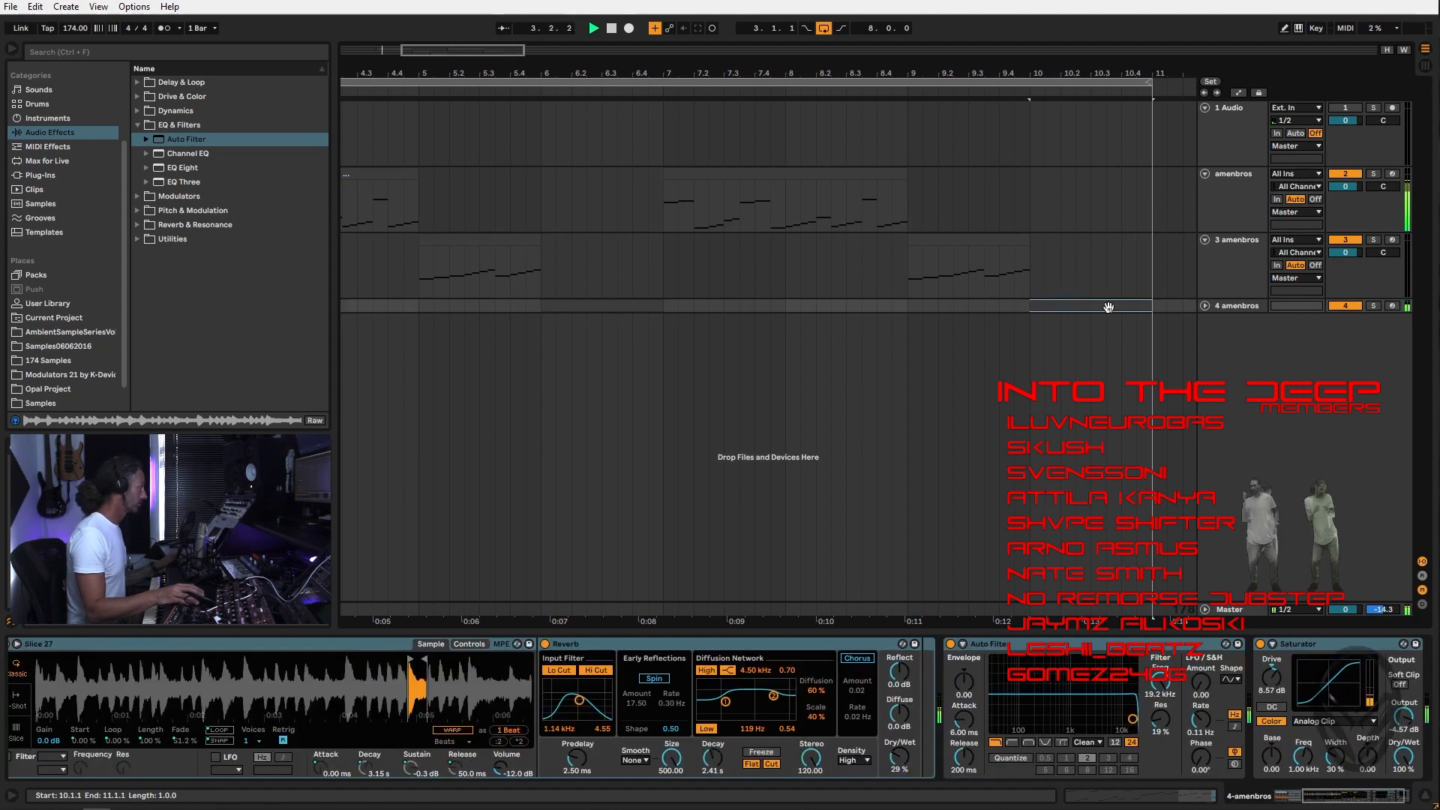
Move the bar 9 clip of 3 amenbros onto a new duplicate of that track below 4 amenbros
click(949, 242)
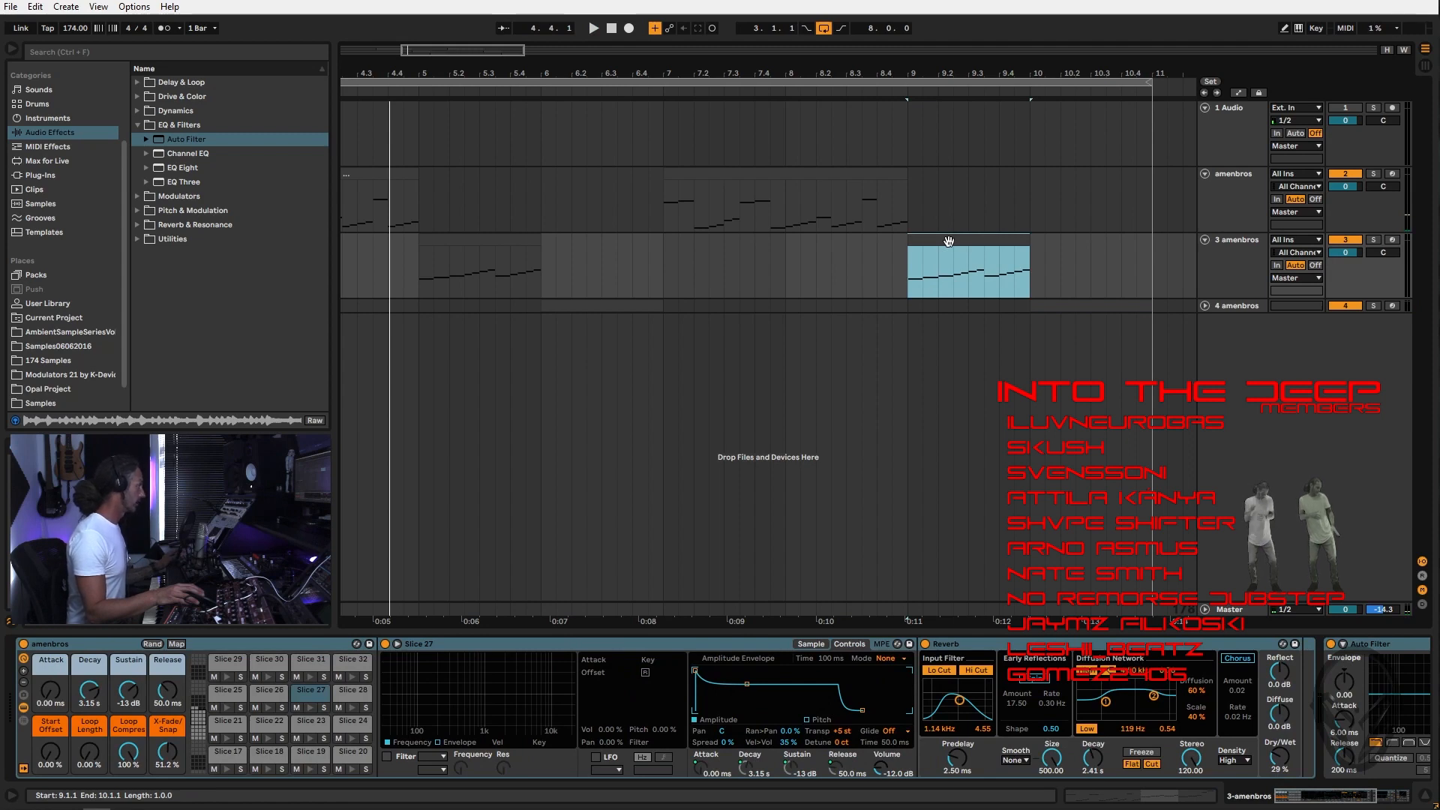
drag(949, 242, 955, 318)
click(955, 245)
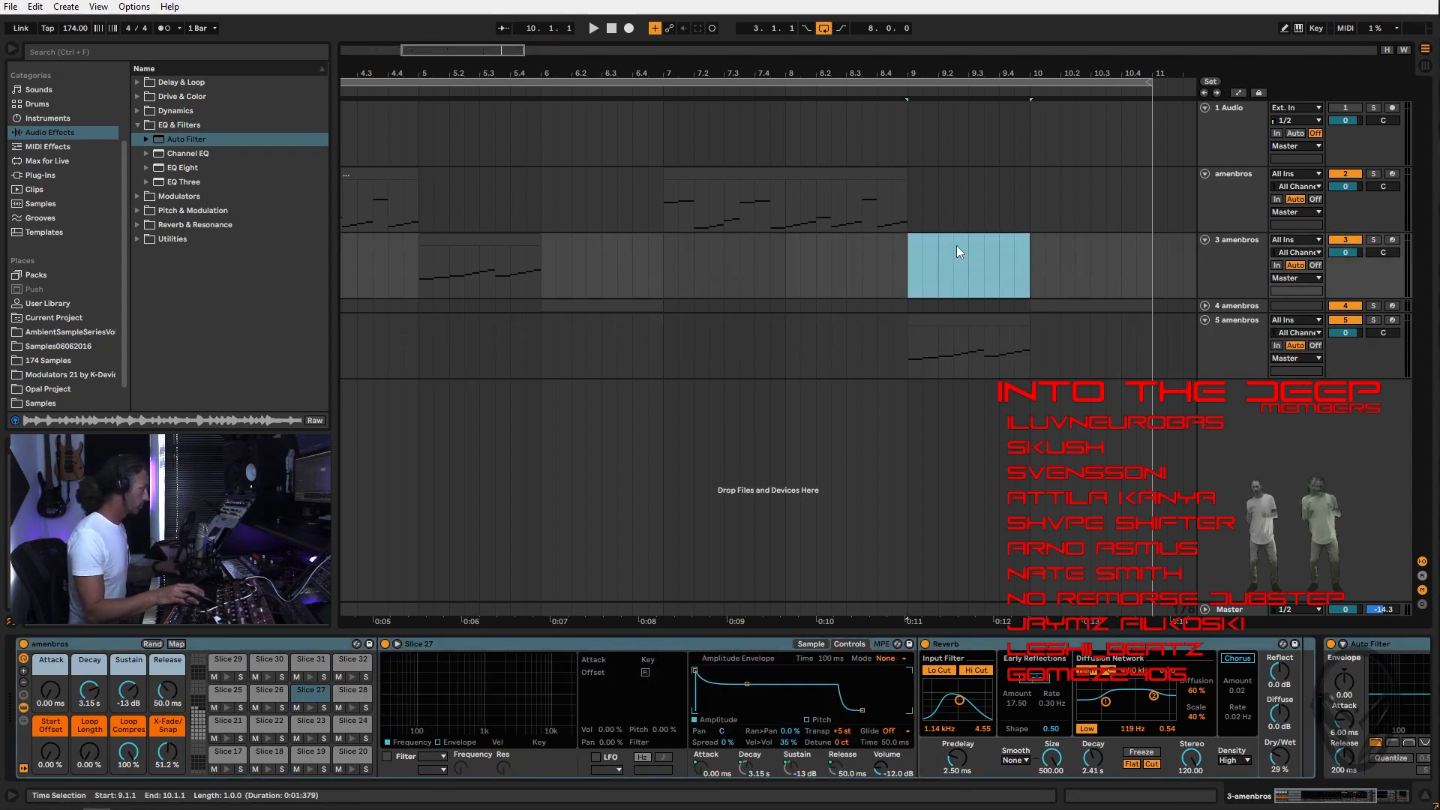
click(950, 330)
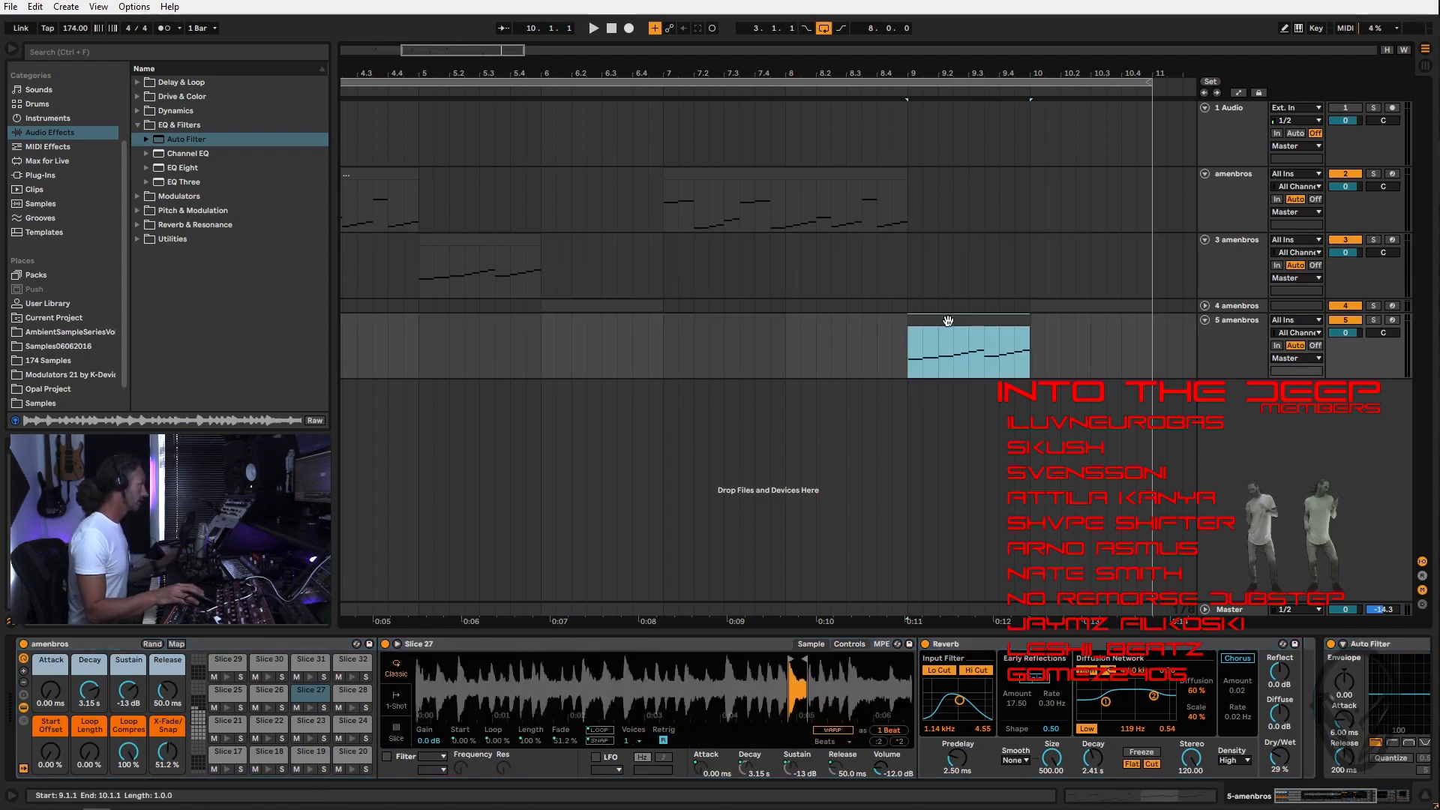
In the moved bar 9 clip, delete all notes from 3.2.1 to 4.1.1, keeping only the first two
key(shift+Tab)
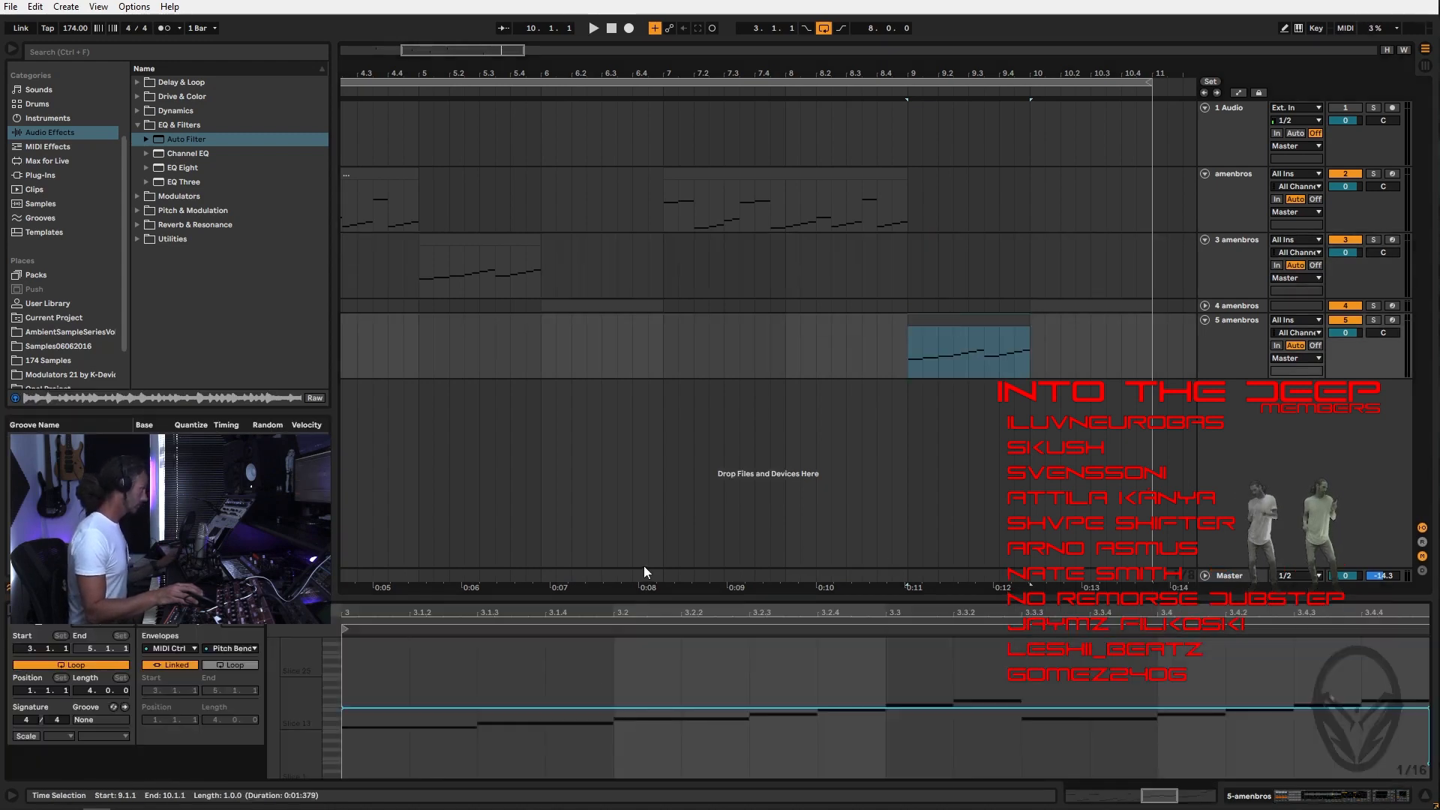
click(129, 627)
drag(539, 677, 710, 747)
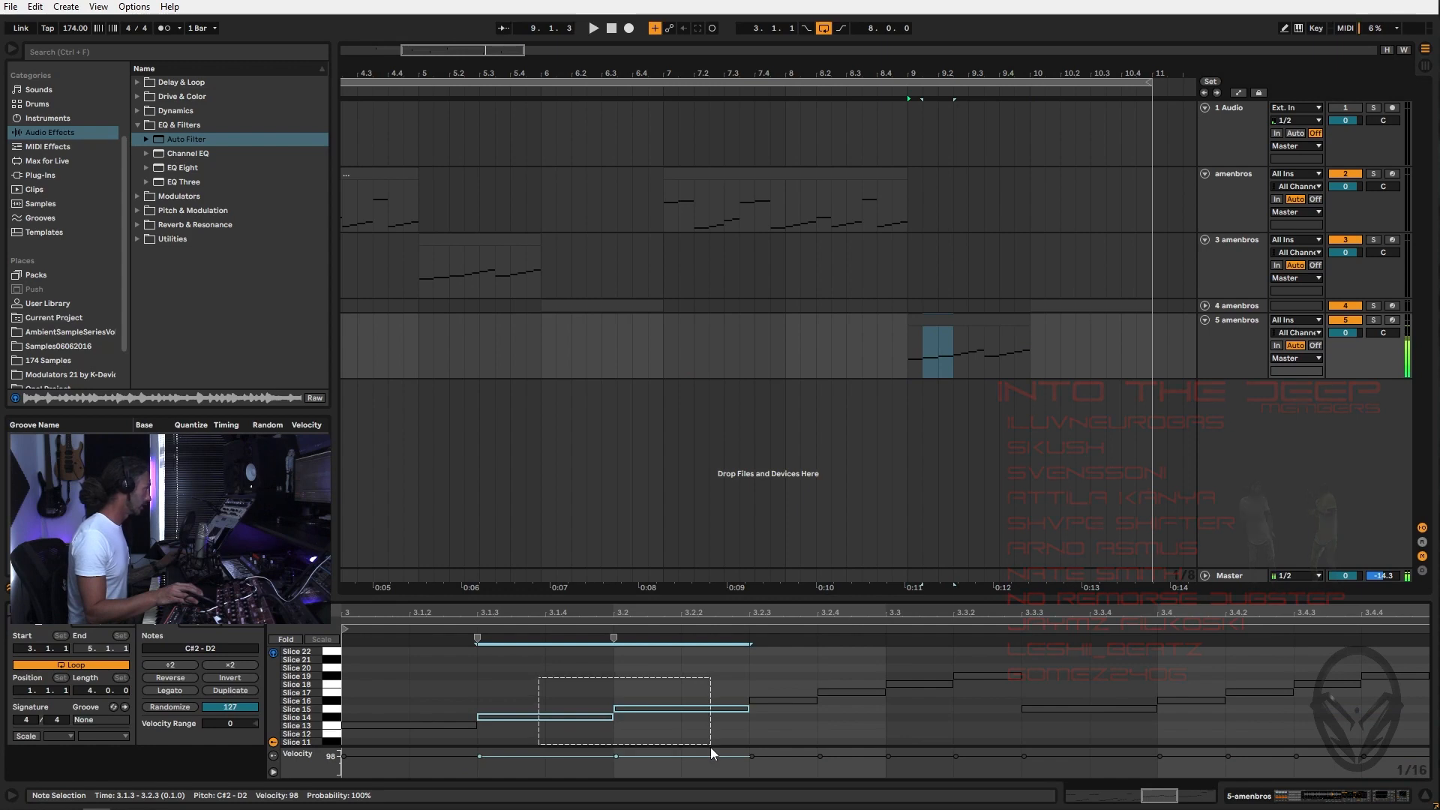
drag(696, 666, 992, 733)
key(Delete)
drag(1100, 658, 1387, 749)
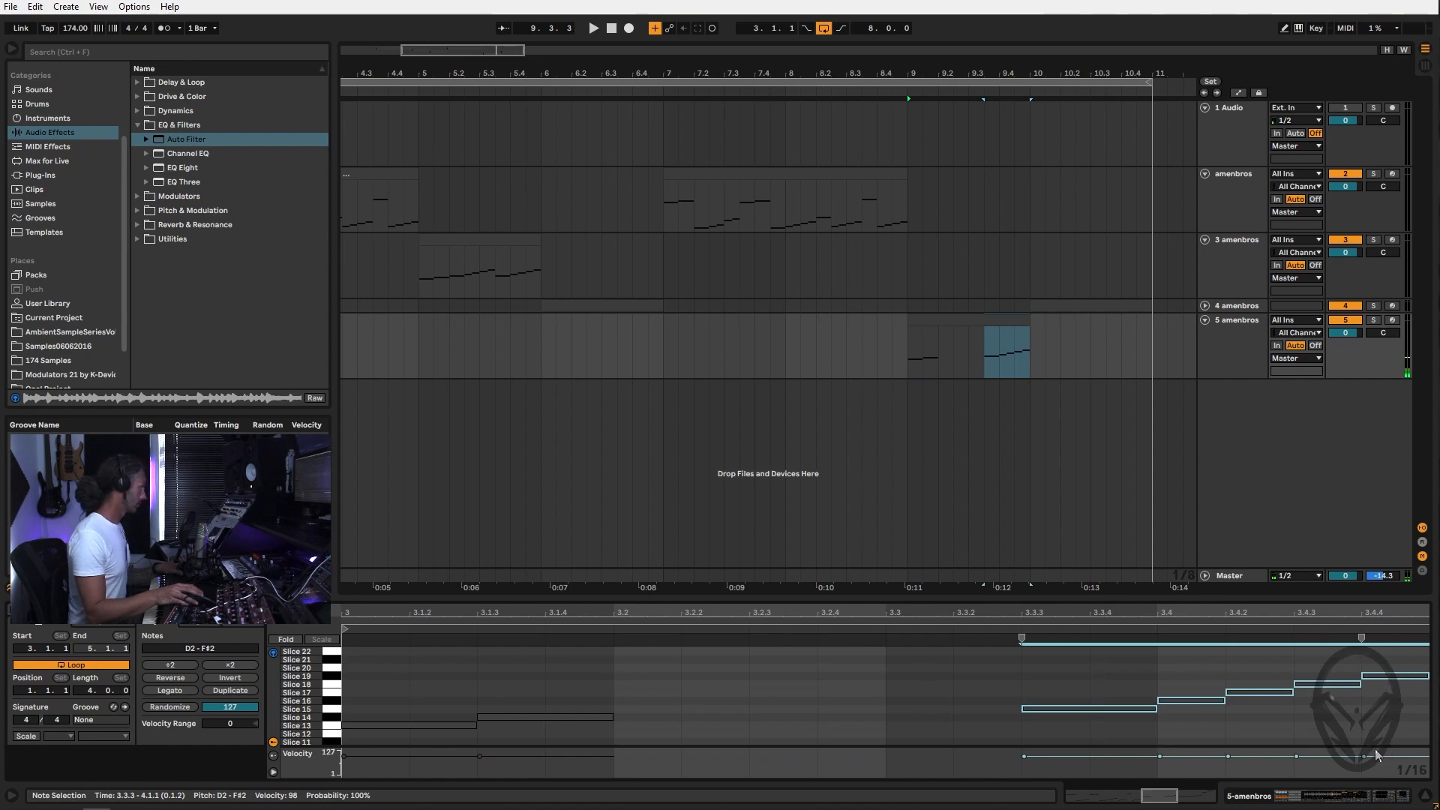
key(Delete)
Duplicate the C2 and C#2 note pair three times to fill the rest of the bar
drag(539, 713, 443, 727)
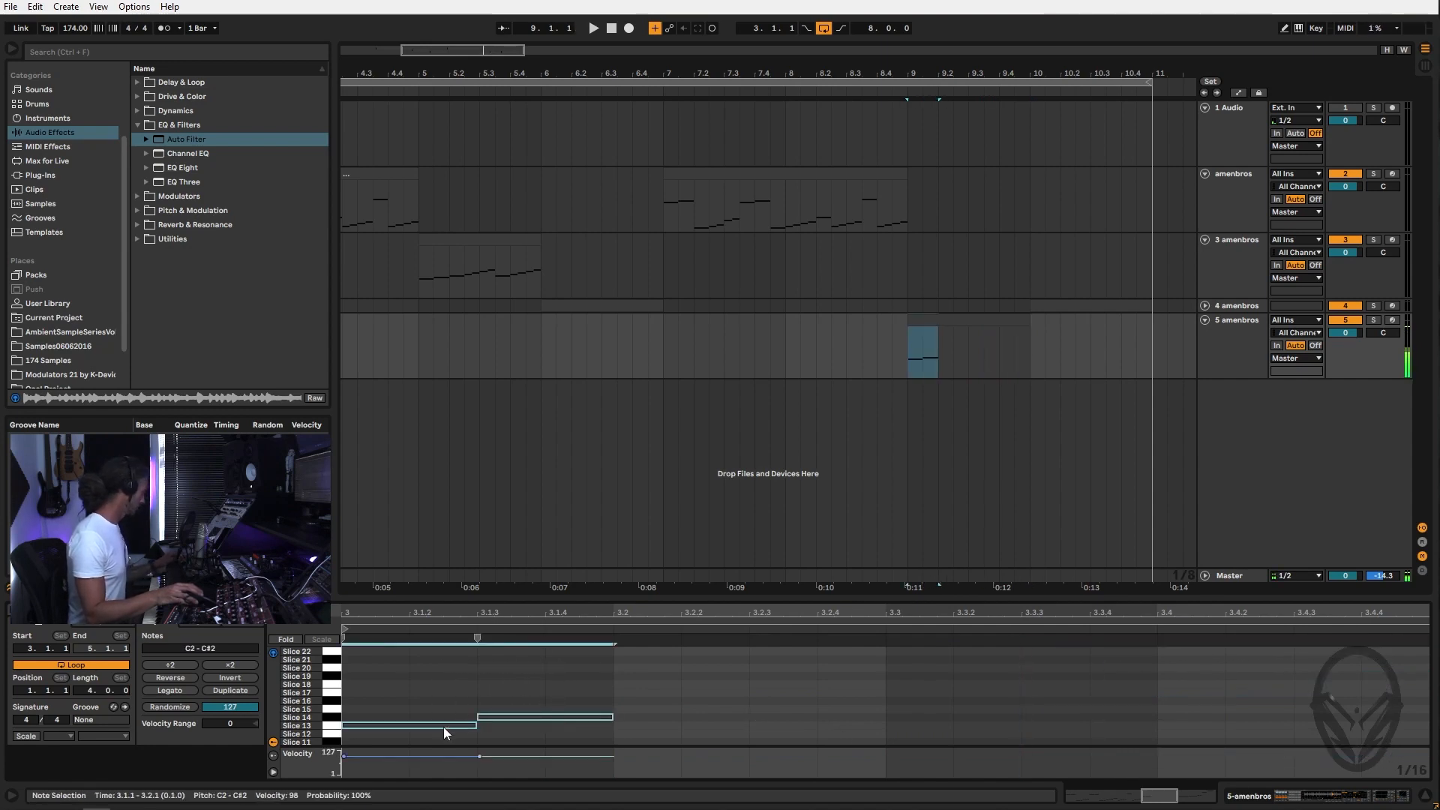
key(ctrl+d)
key(ctrl+d)
key(ctrl+d)
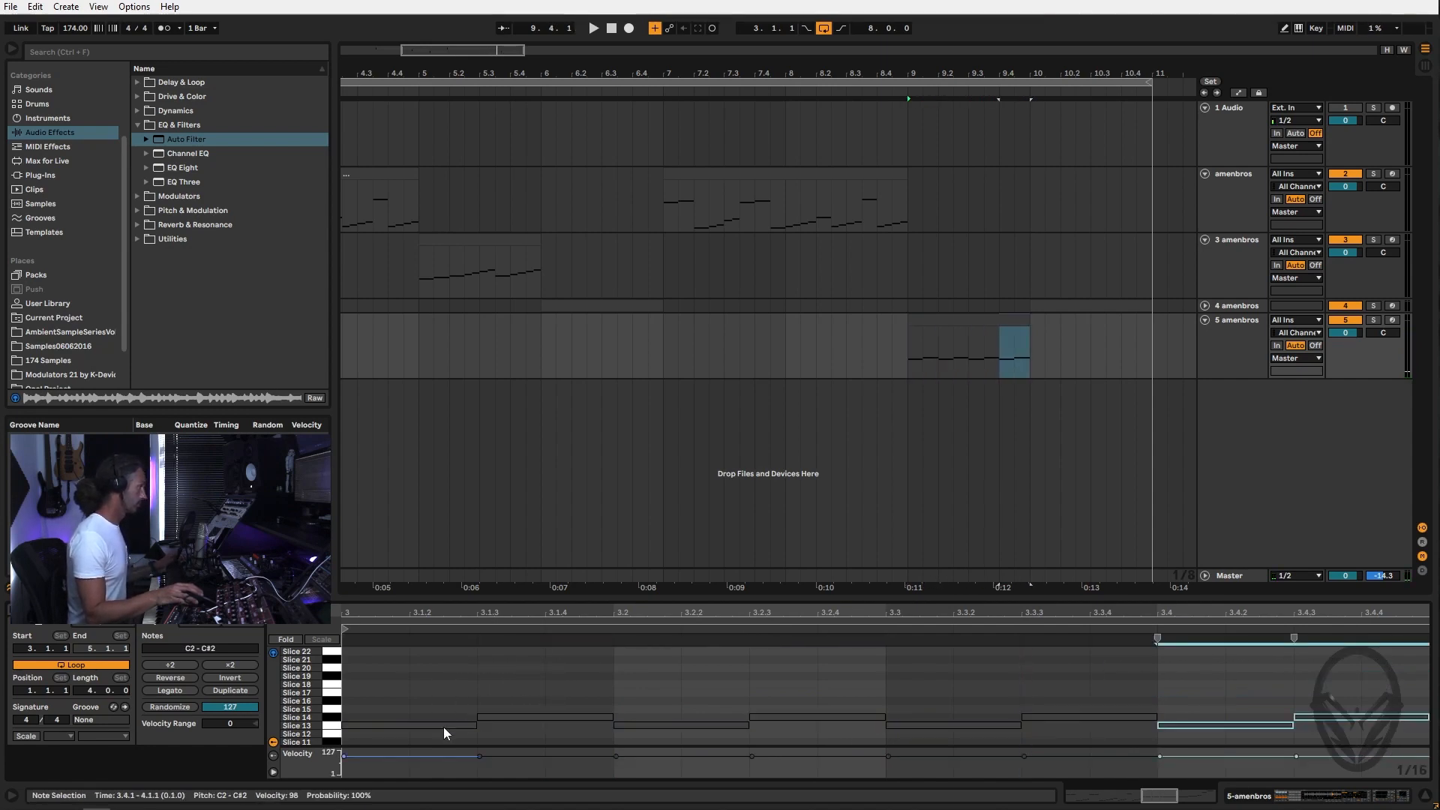
Set Slice 27's transpose on 5 amenbros to 0 st and copy that value to all sibling slices
click(750, 85)
click(1222, 336)
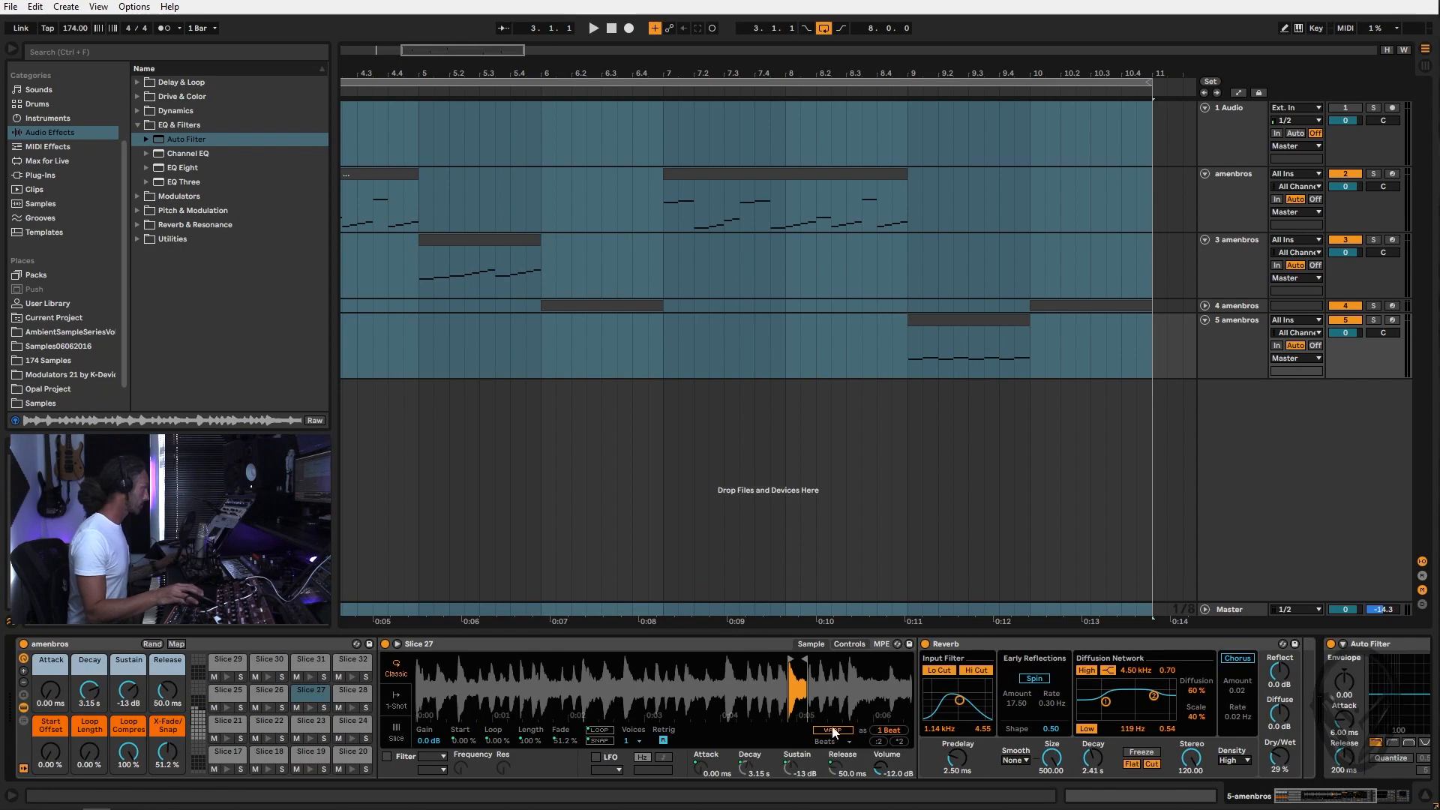
click(850, 644)
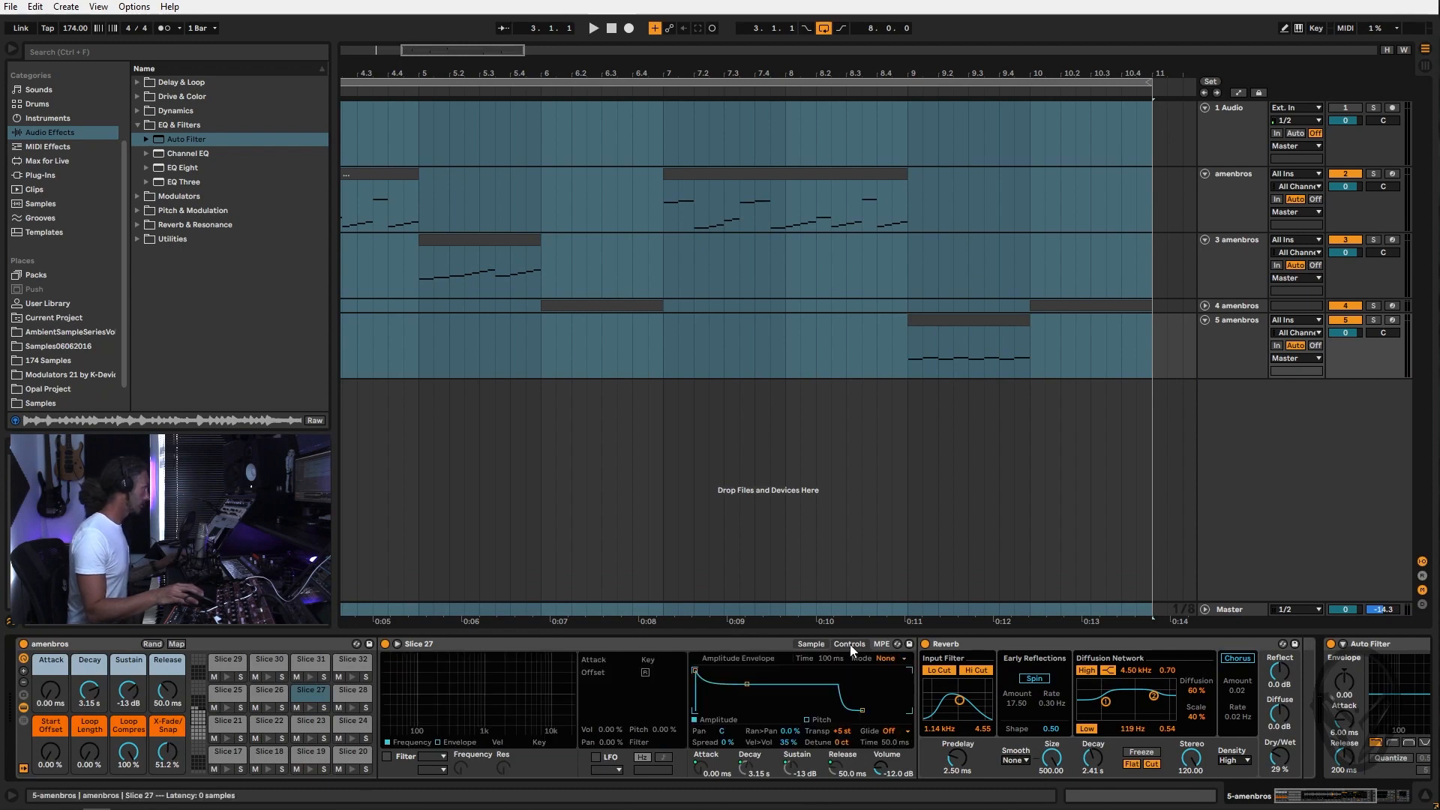
right_click(844, 734)
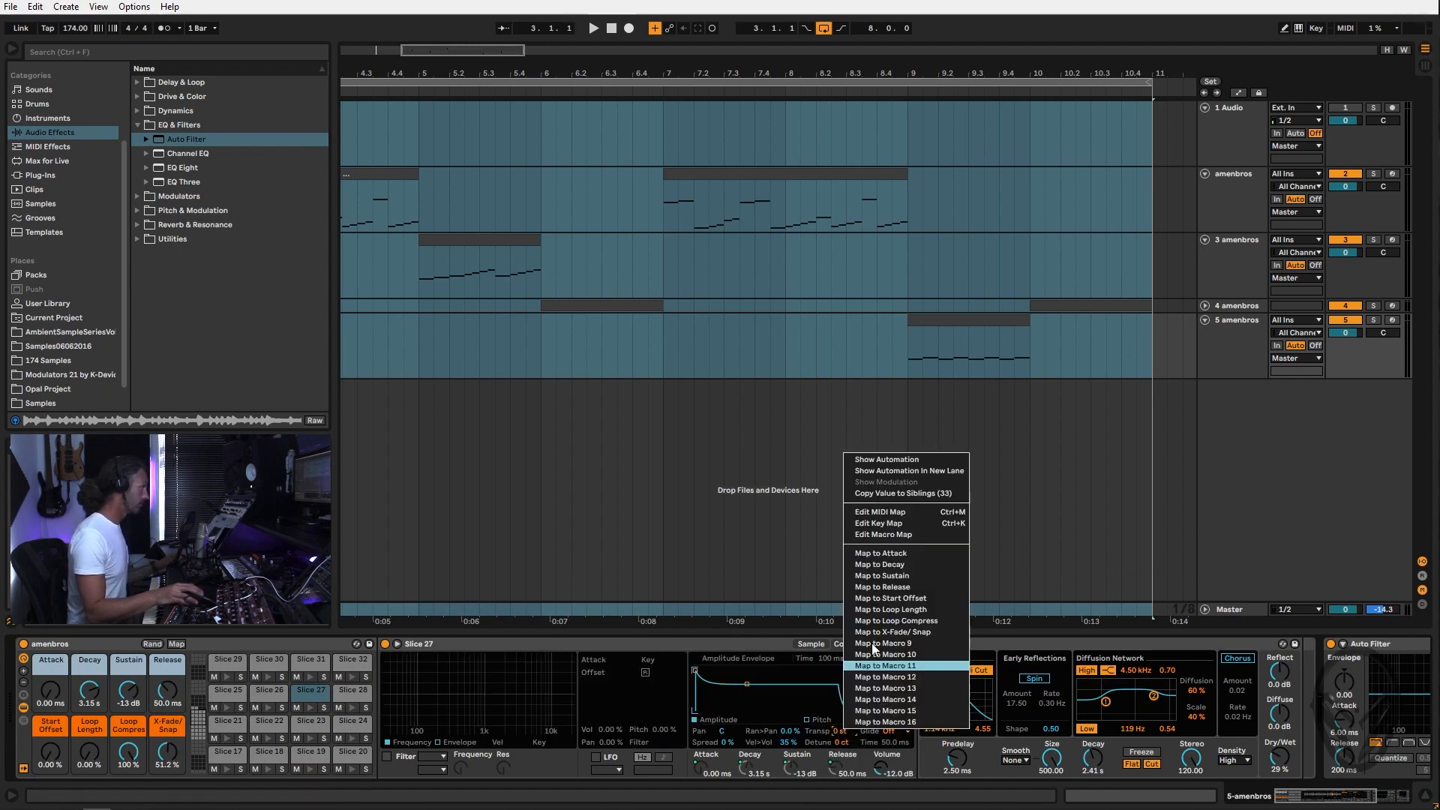
click(885, 493)
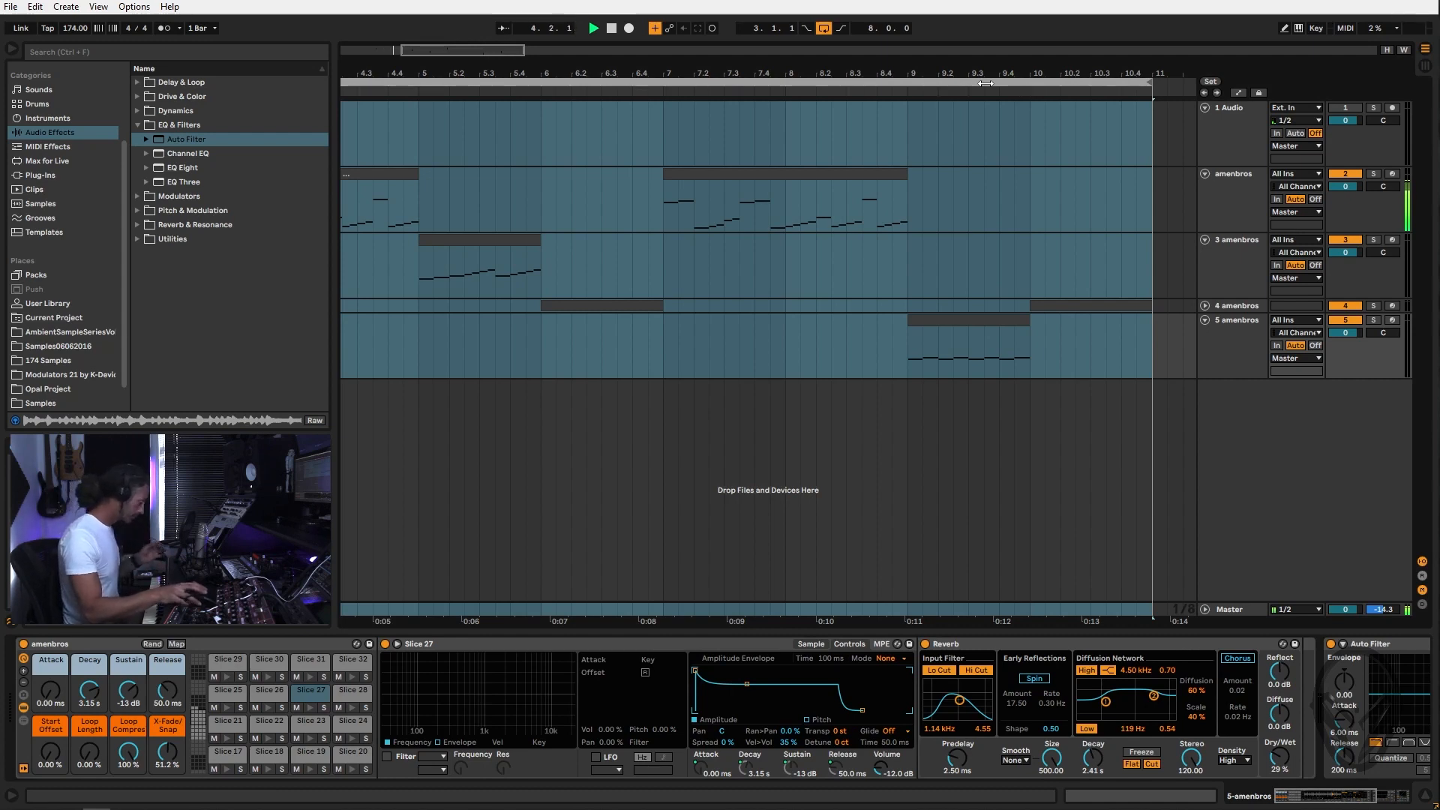
Listen to the eight-bar loop with all clips in view, inspect the 4 amenbros clip at bar 10, and play the bar 9 clip of 5 amenbros
drag(885, 73, 884, 30)
click(1092, 377)
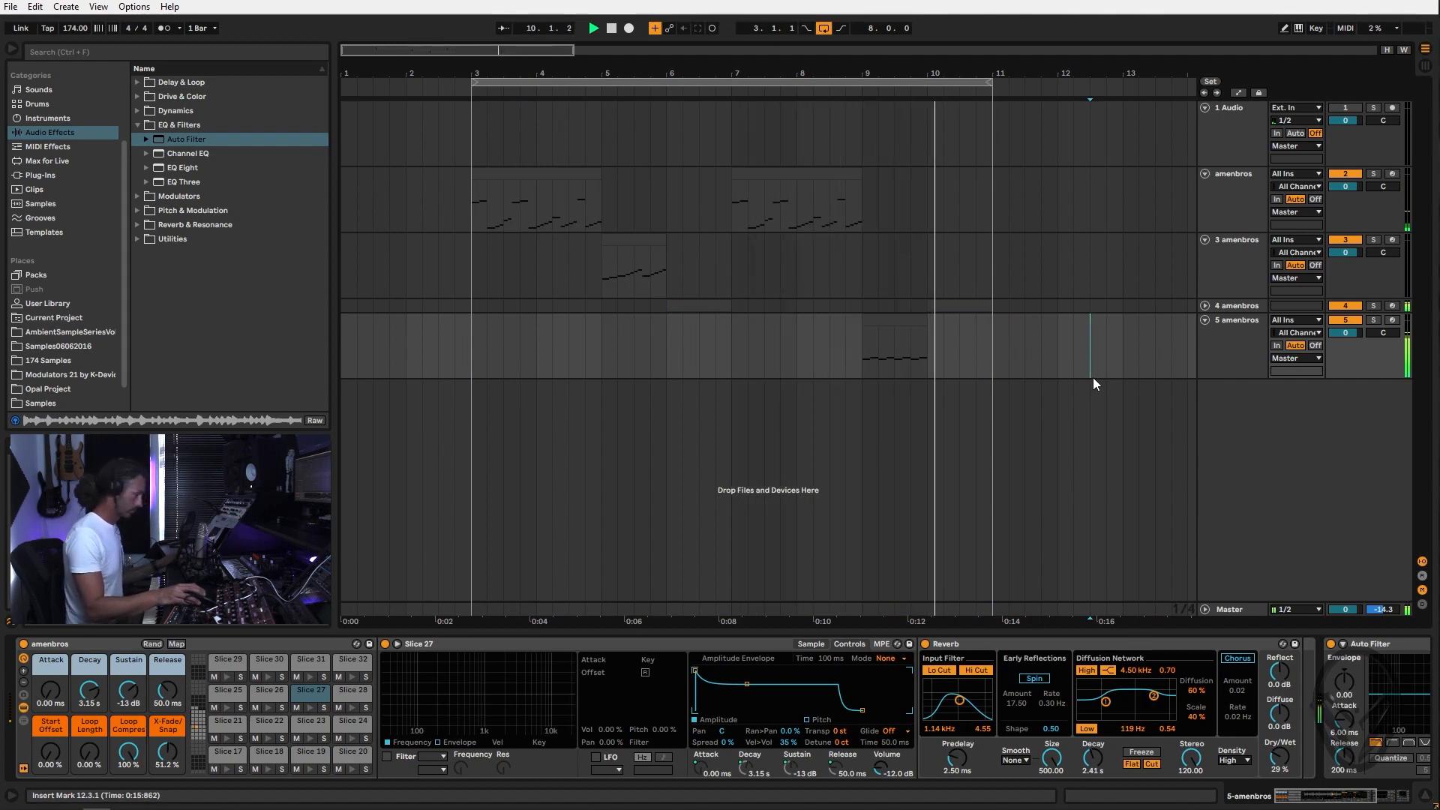
click(907, 327)
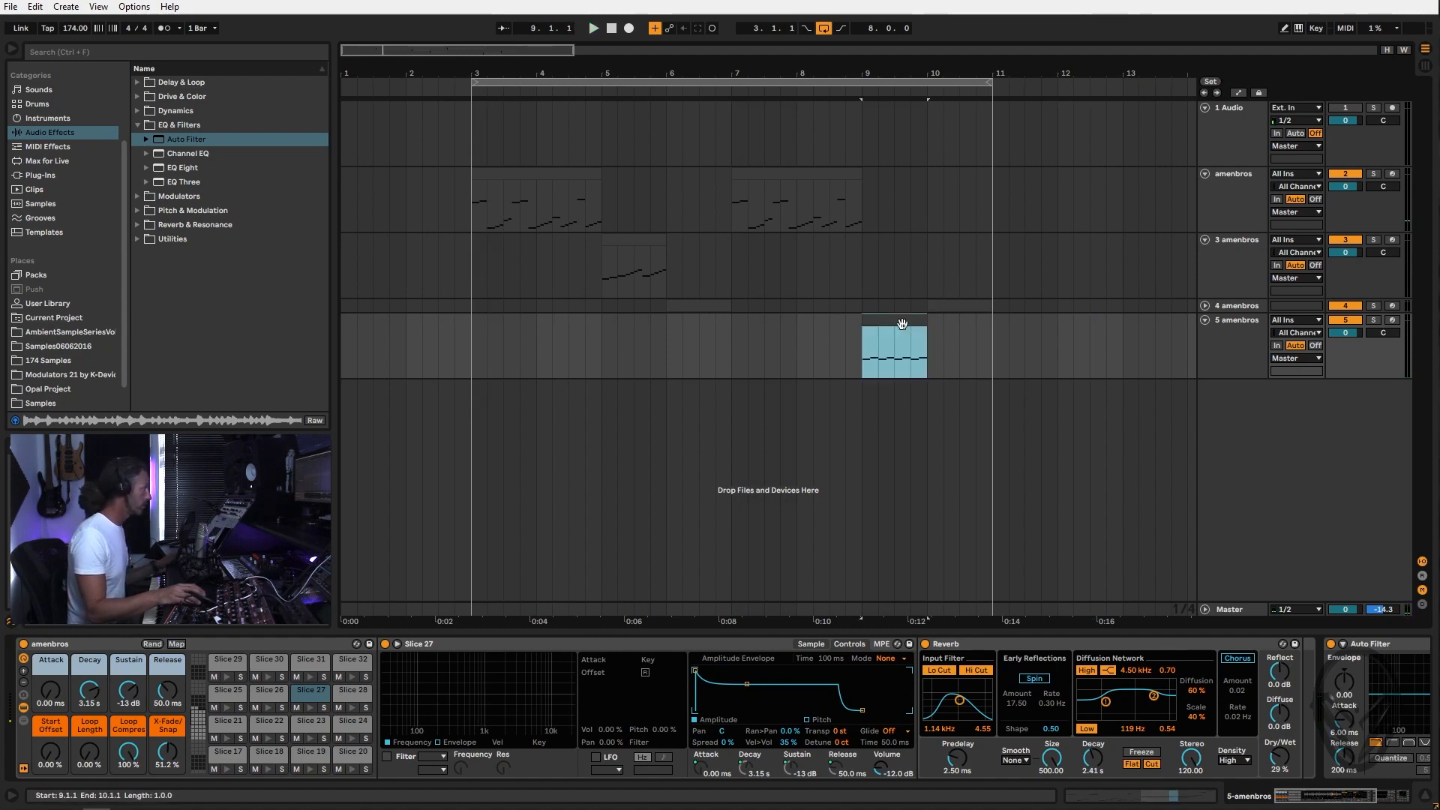
click(958, 303)
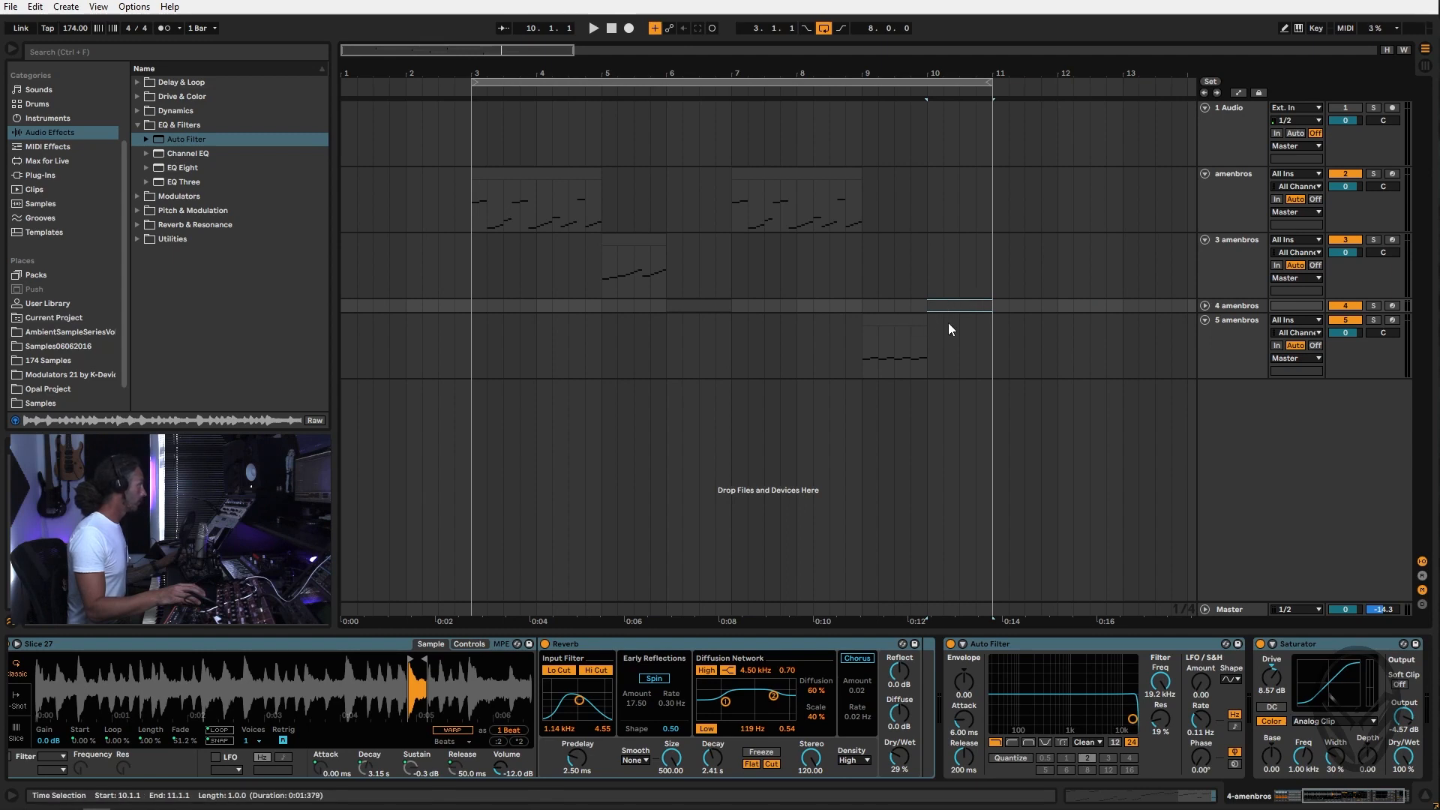
double_click(971, 303)
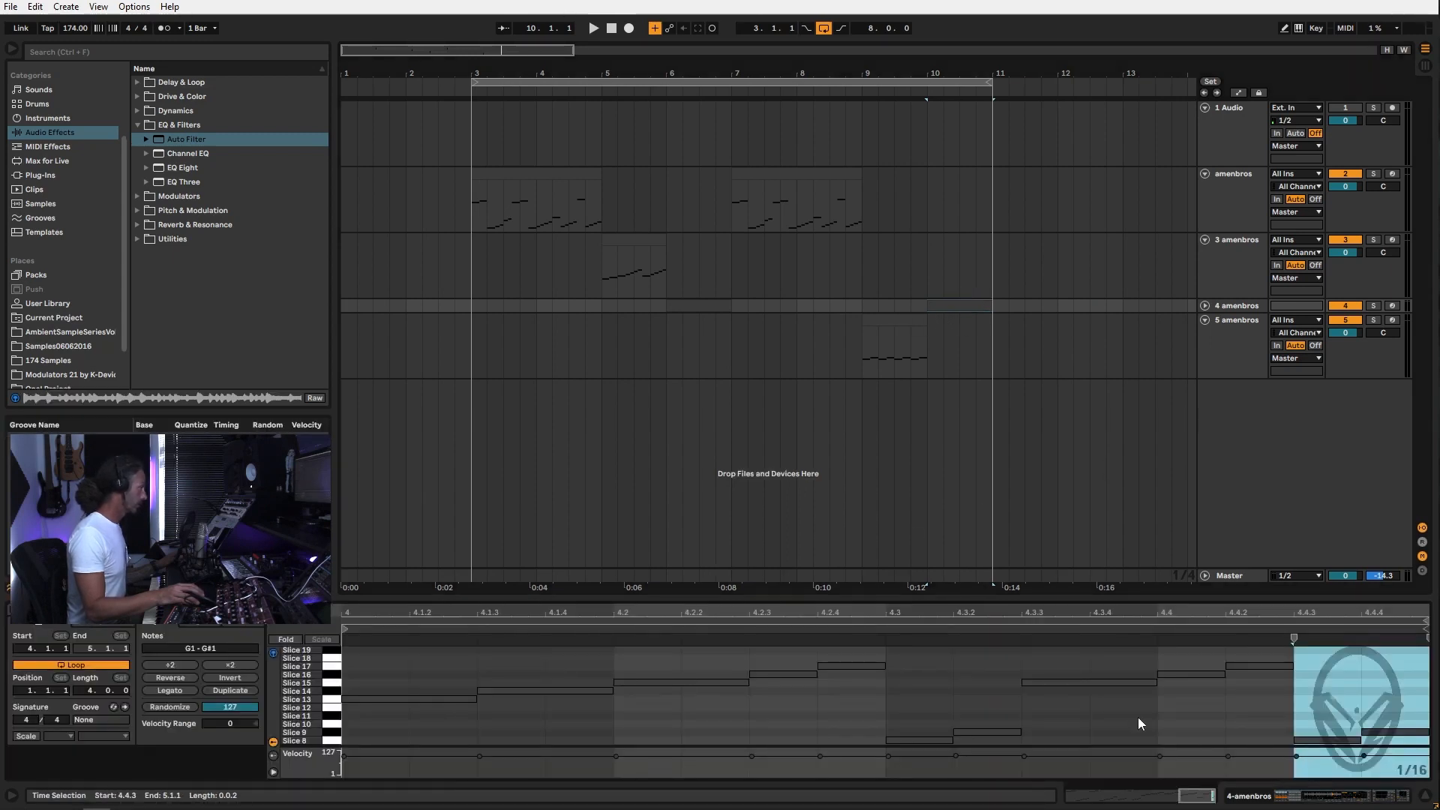
click(905, 319)
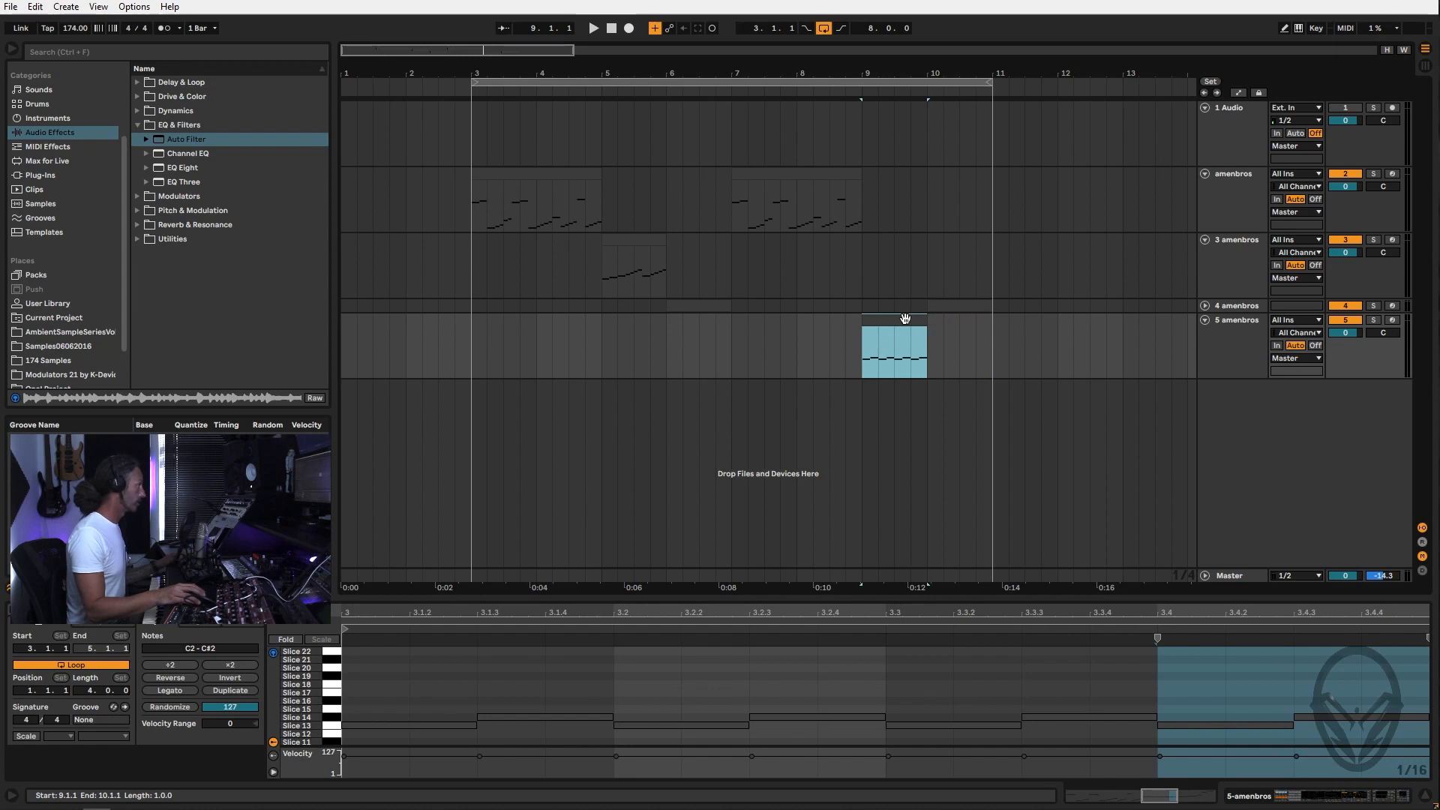
key(space)
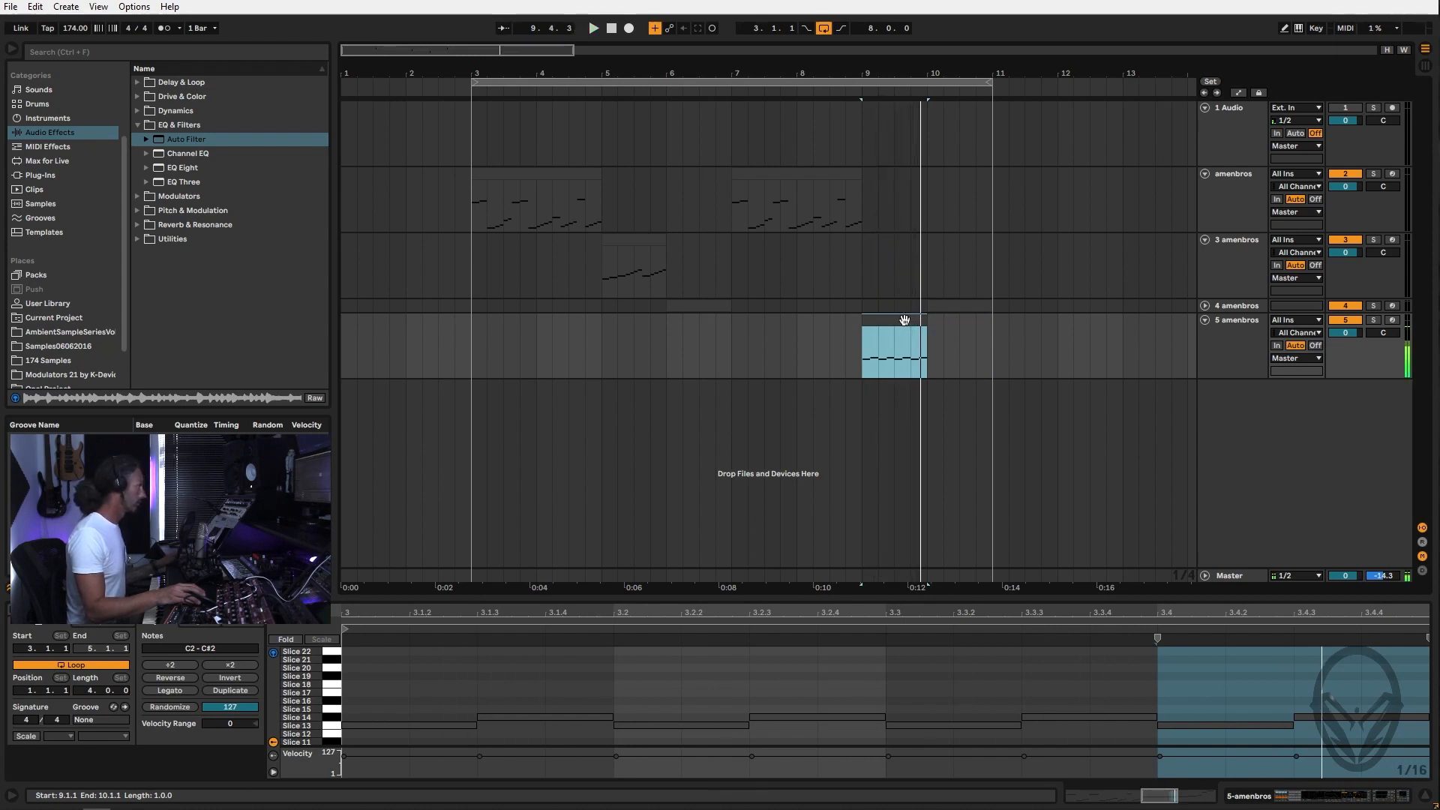
Play the arrangement again from bar 3 and open the 4 amenbros clip at bar 10
click(471, 306)
key(space)
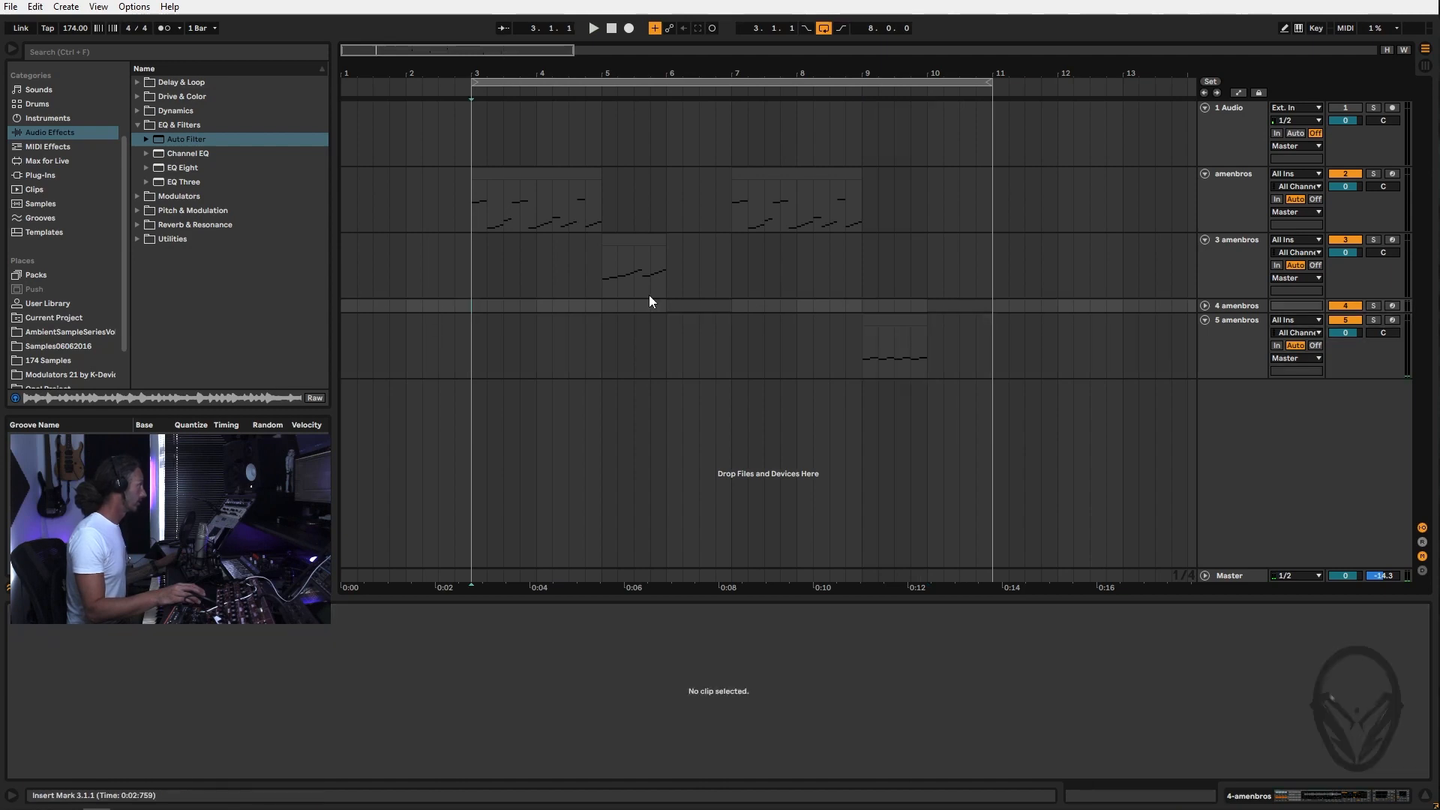
key(space)
click(964, 296)
click(964, 307)
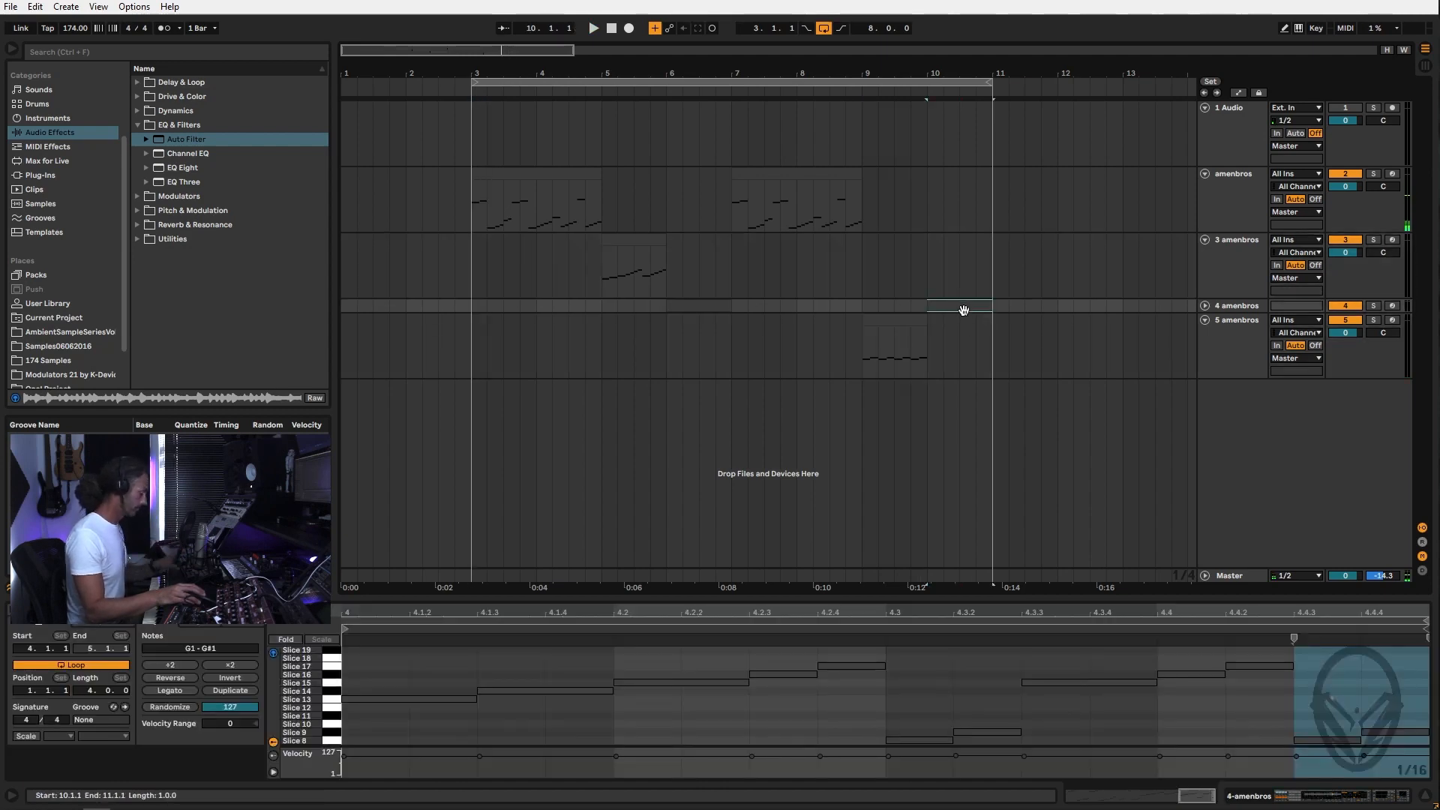
Delete the bar 10 clip from 4 amenbros and duplicate the 5 amenbros track as a new track without clips
key(Delete)
key(space)
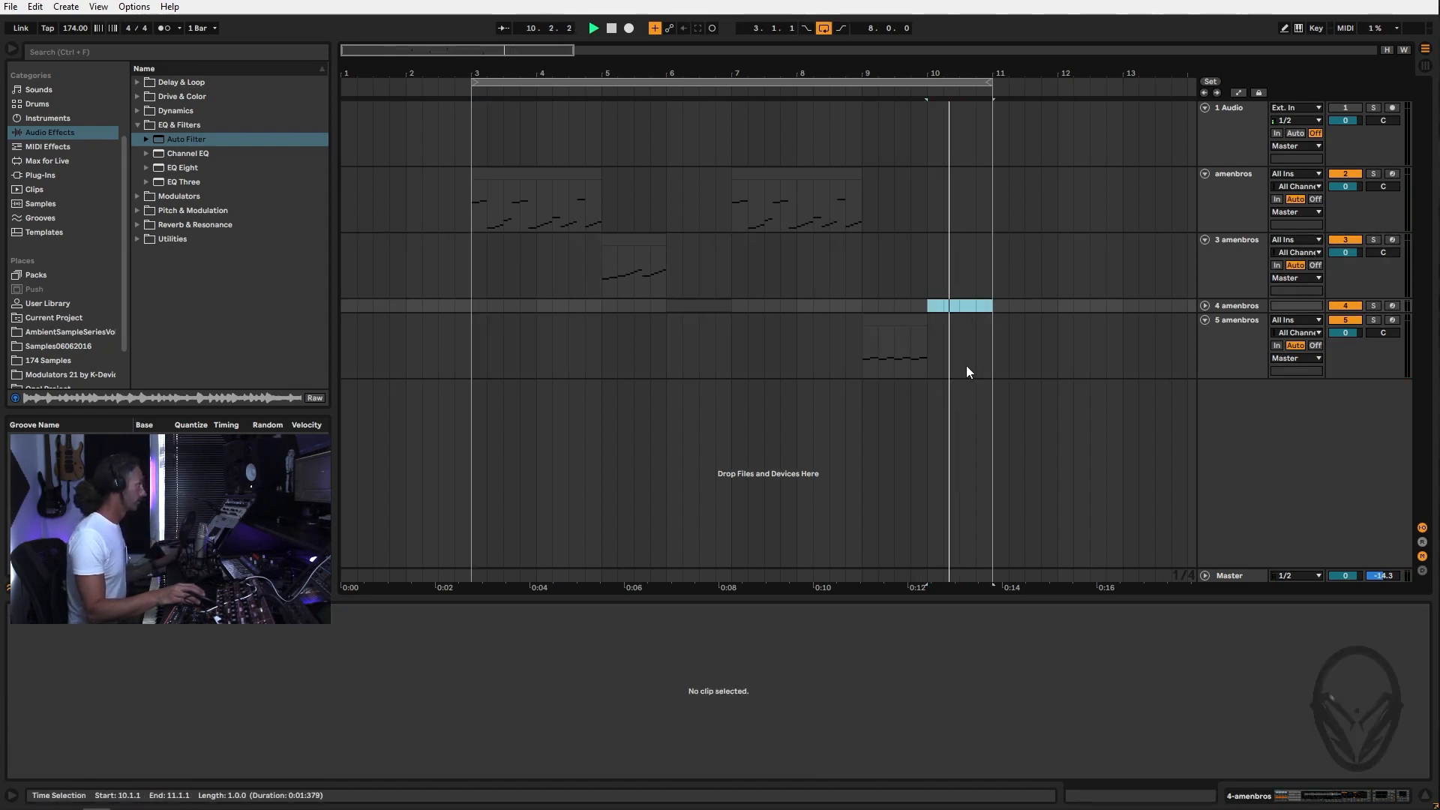
click(1231, 342)
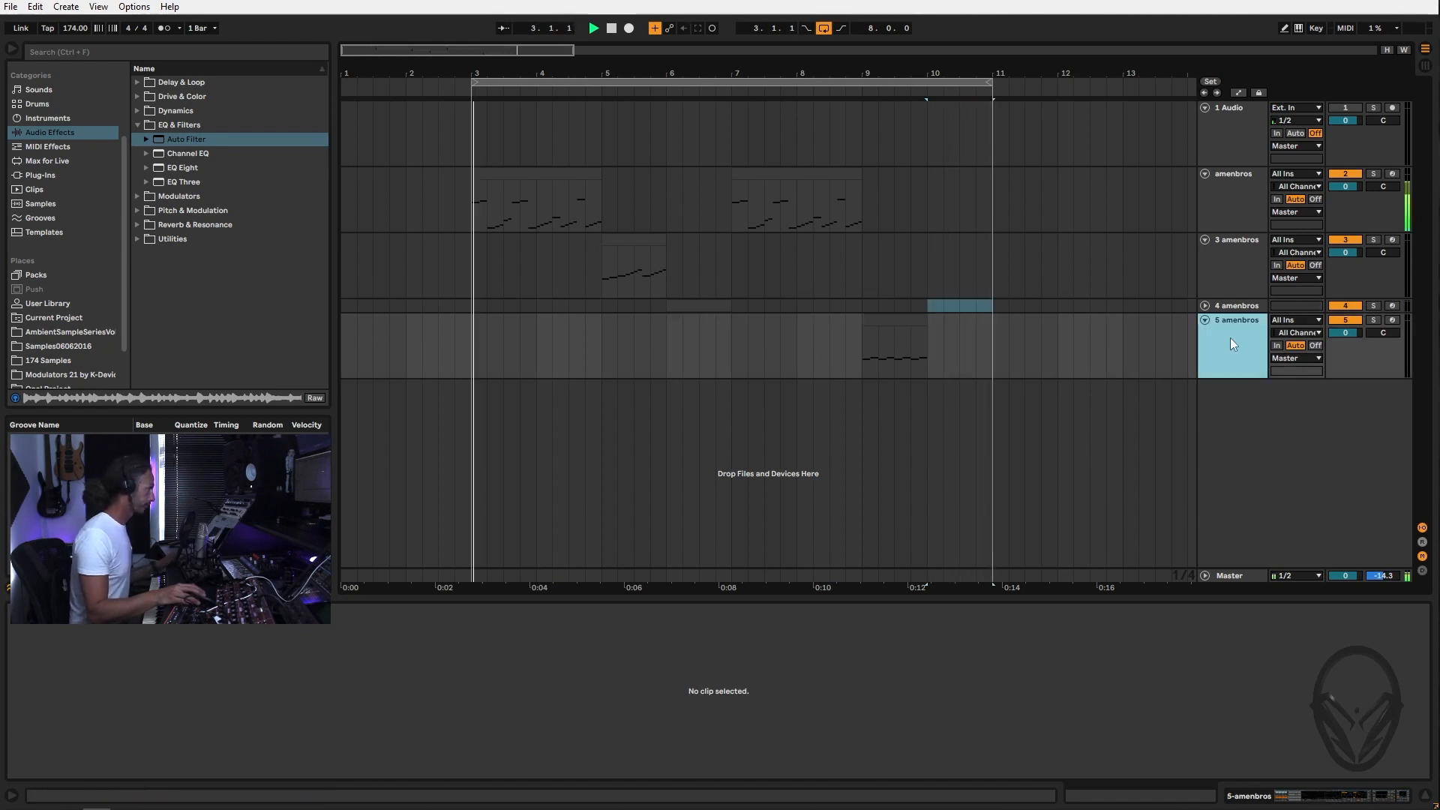
double_click(1245, 350)
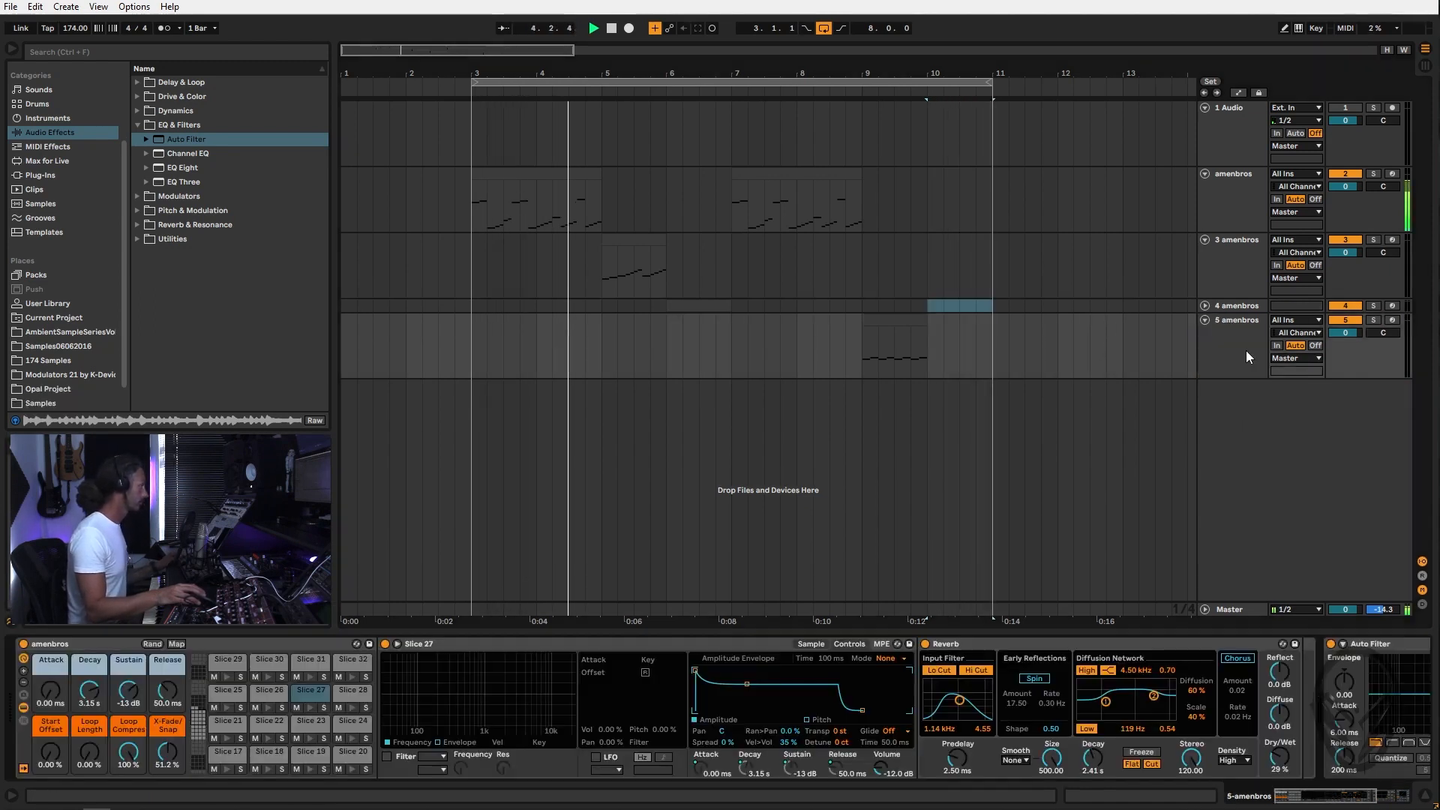
click(227, 647)
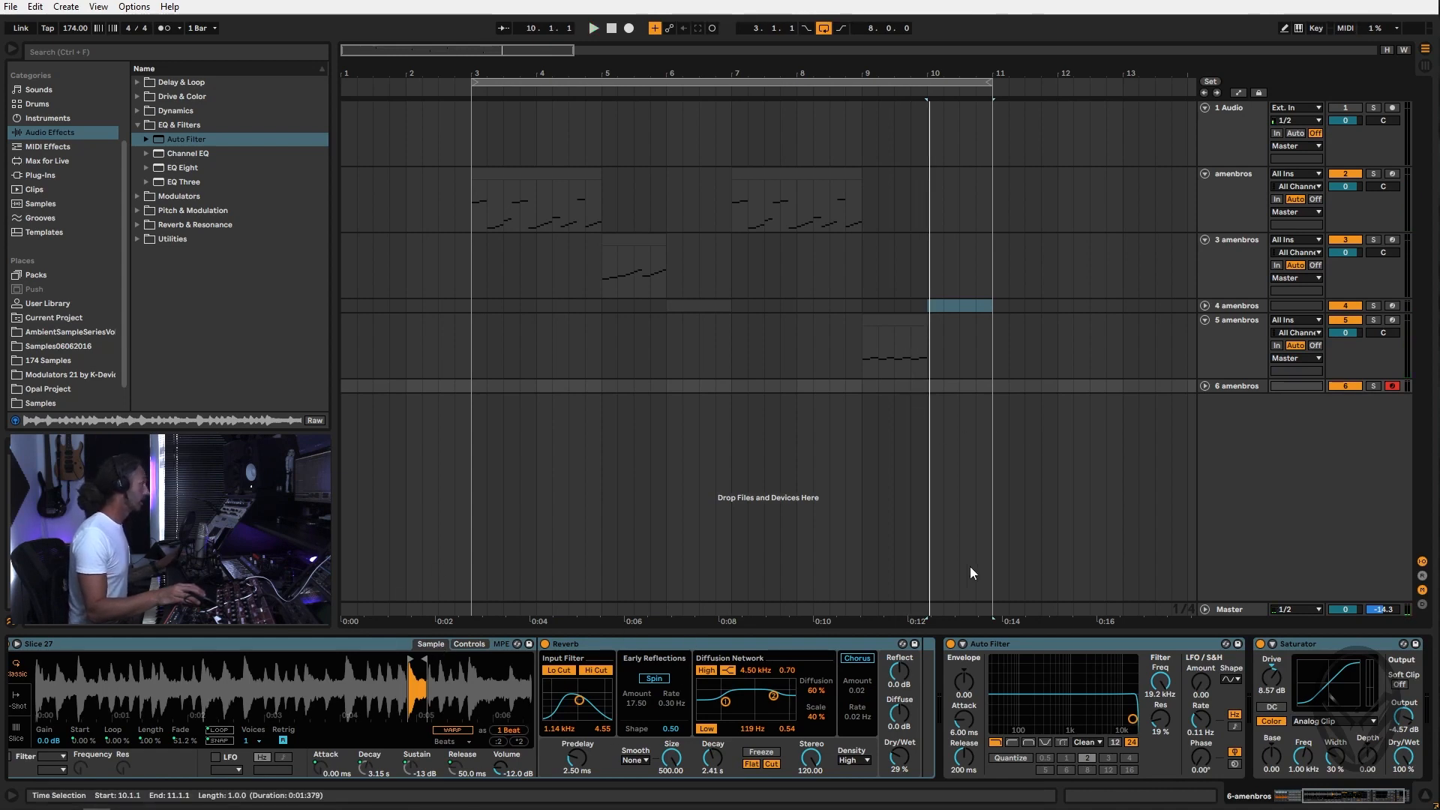
Insert an empty one-bar MIDI clip at bar 10 on the 6 amenbros track
drag(933, 386, 990, 389)
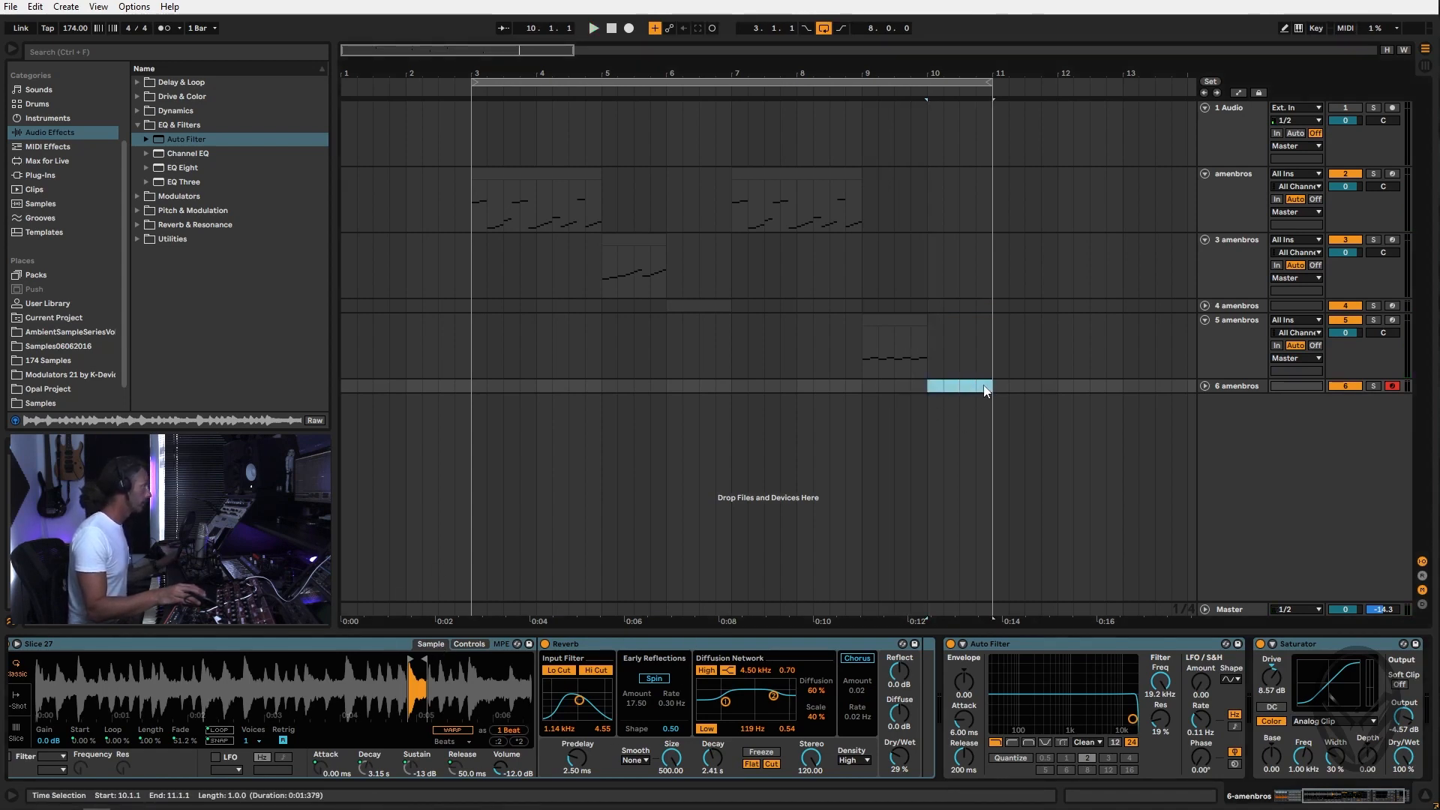
right_click(991, 390)
click(1028, 493)
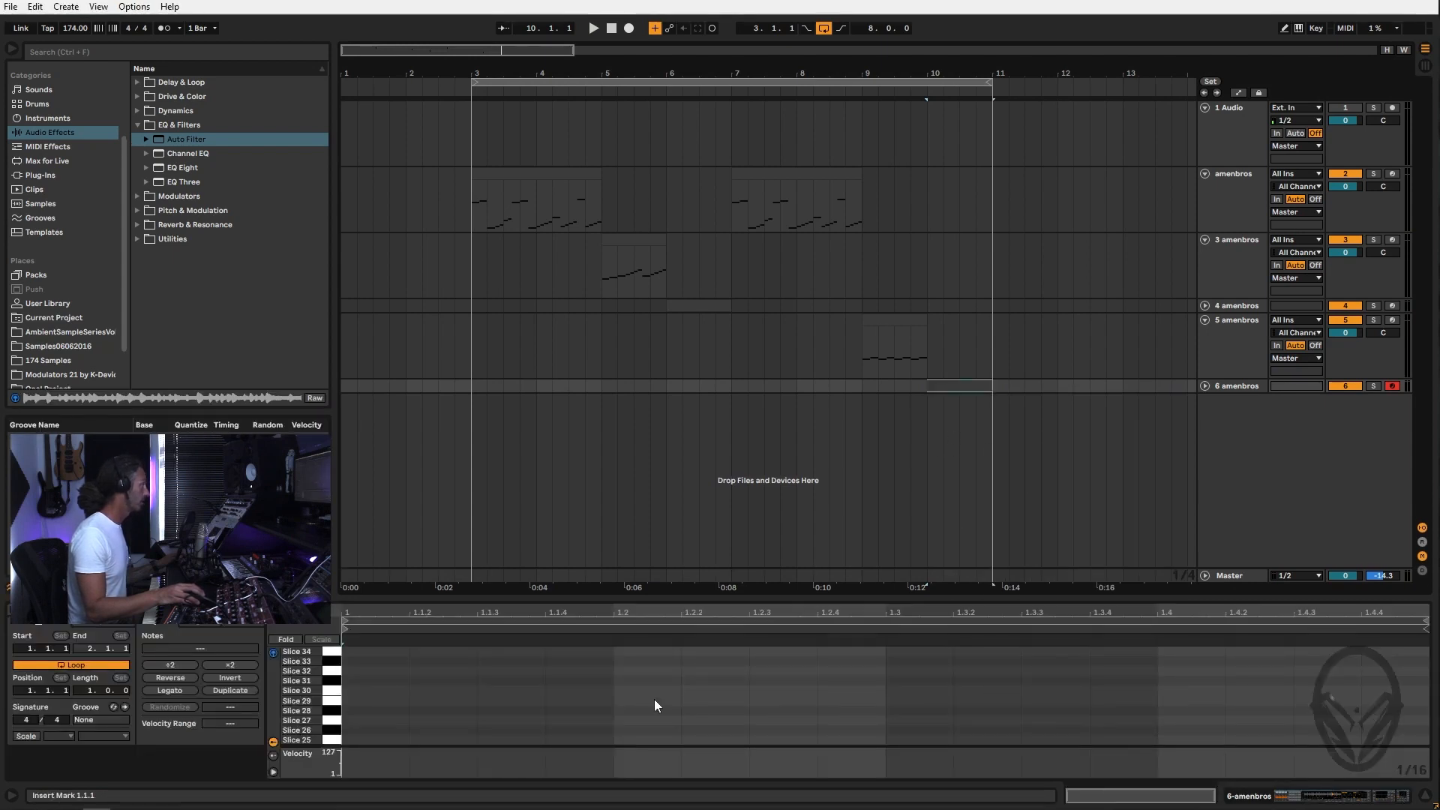
Enter an eighth-length D1 note in the first beat, followed by sixteenth notes on D#1 and E1
scroll(366, 705, down, 6)
scroll(361, 709, down, 2)
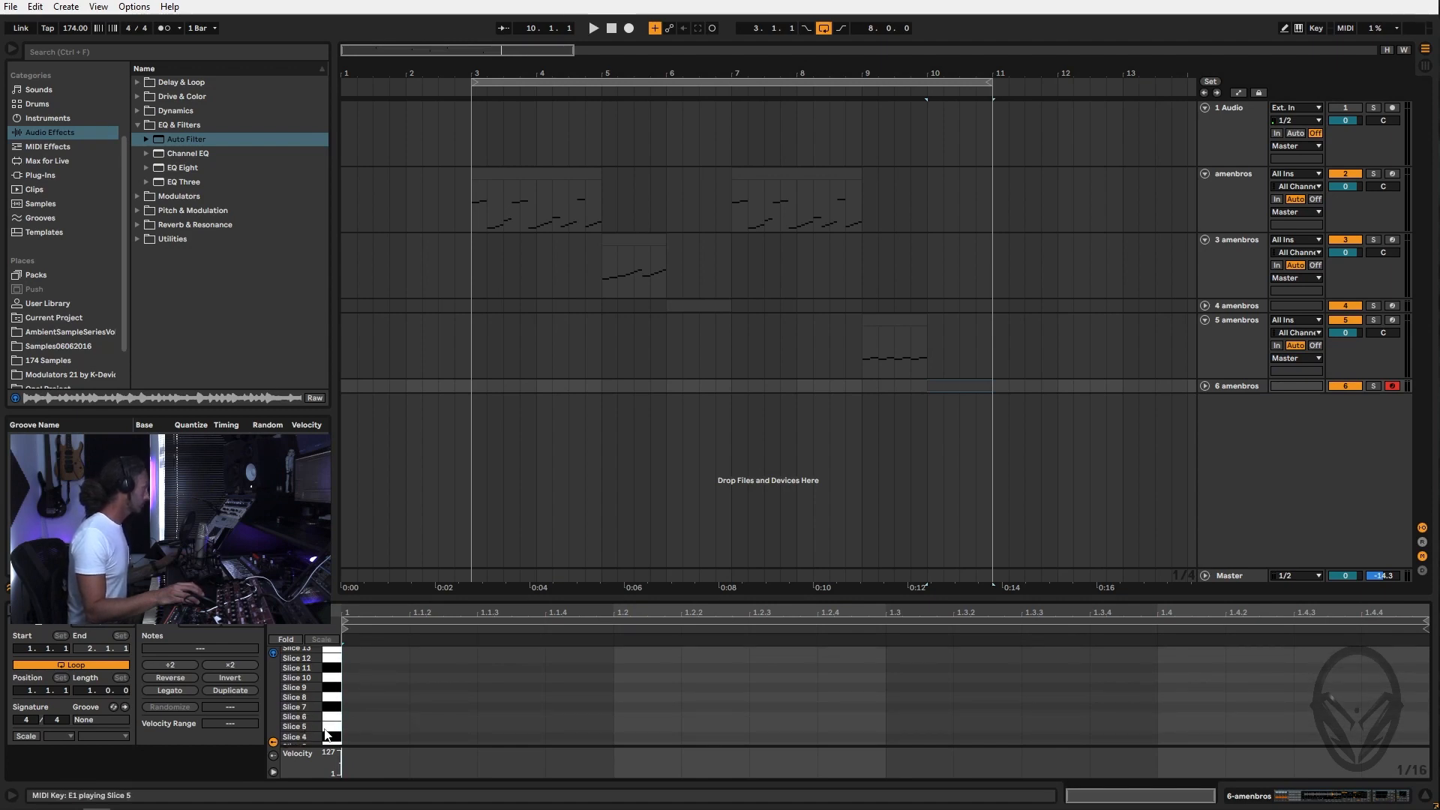
scroll(358, 732, down, 1)
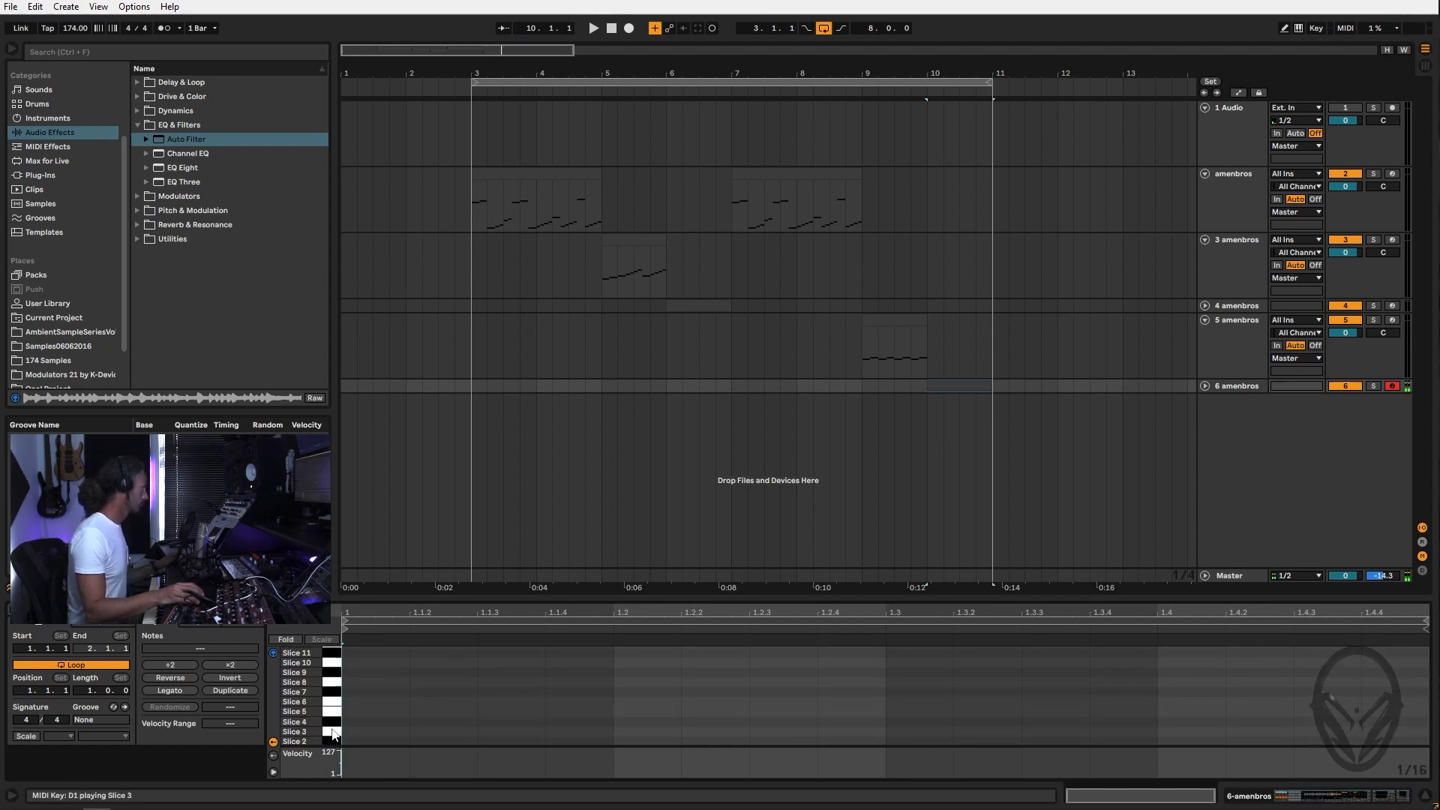
double_click(358, 732)
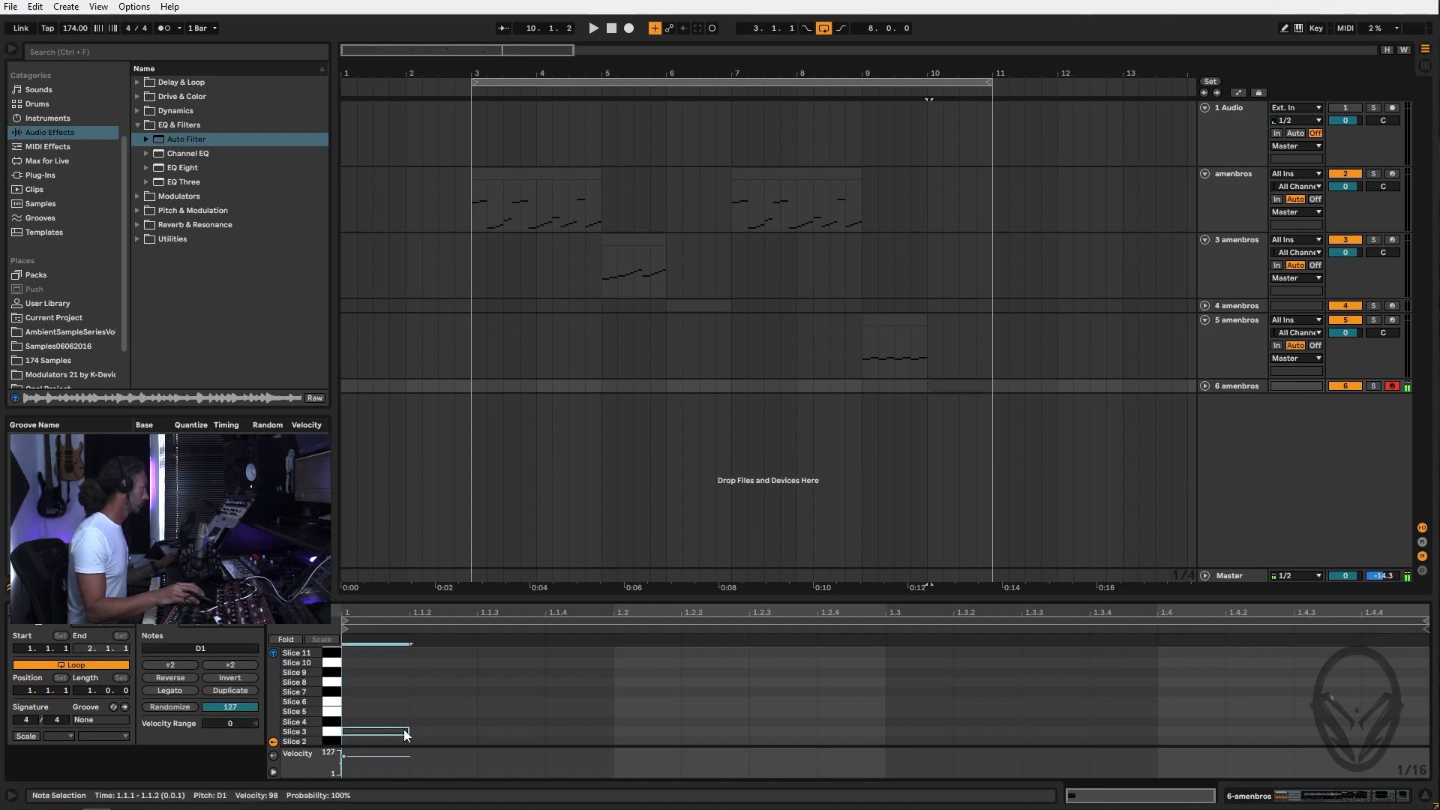
drag(409, 728, 476, 729)
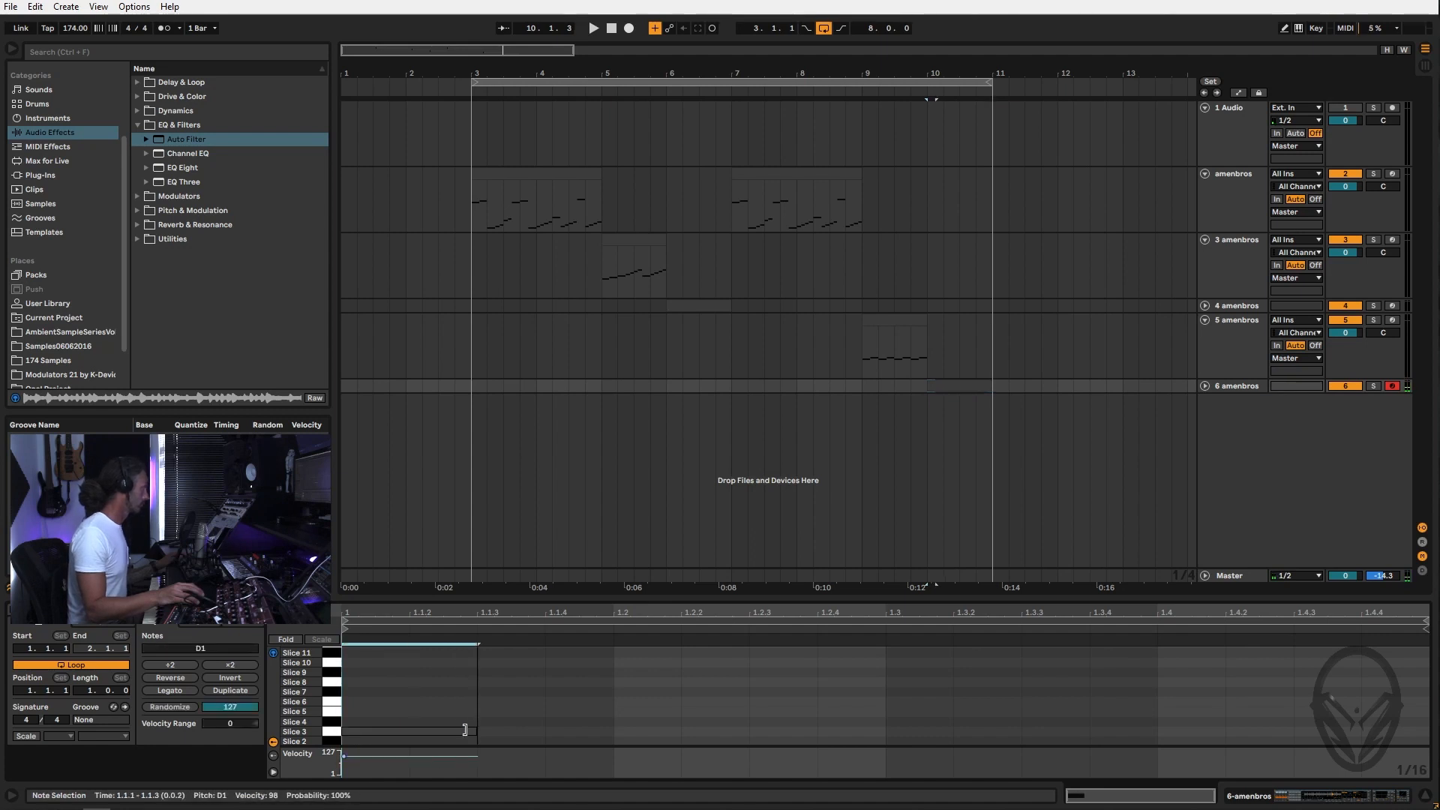
double_click(519, 722)
double_click(587, 710)
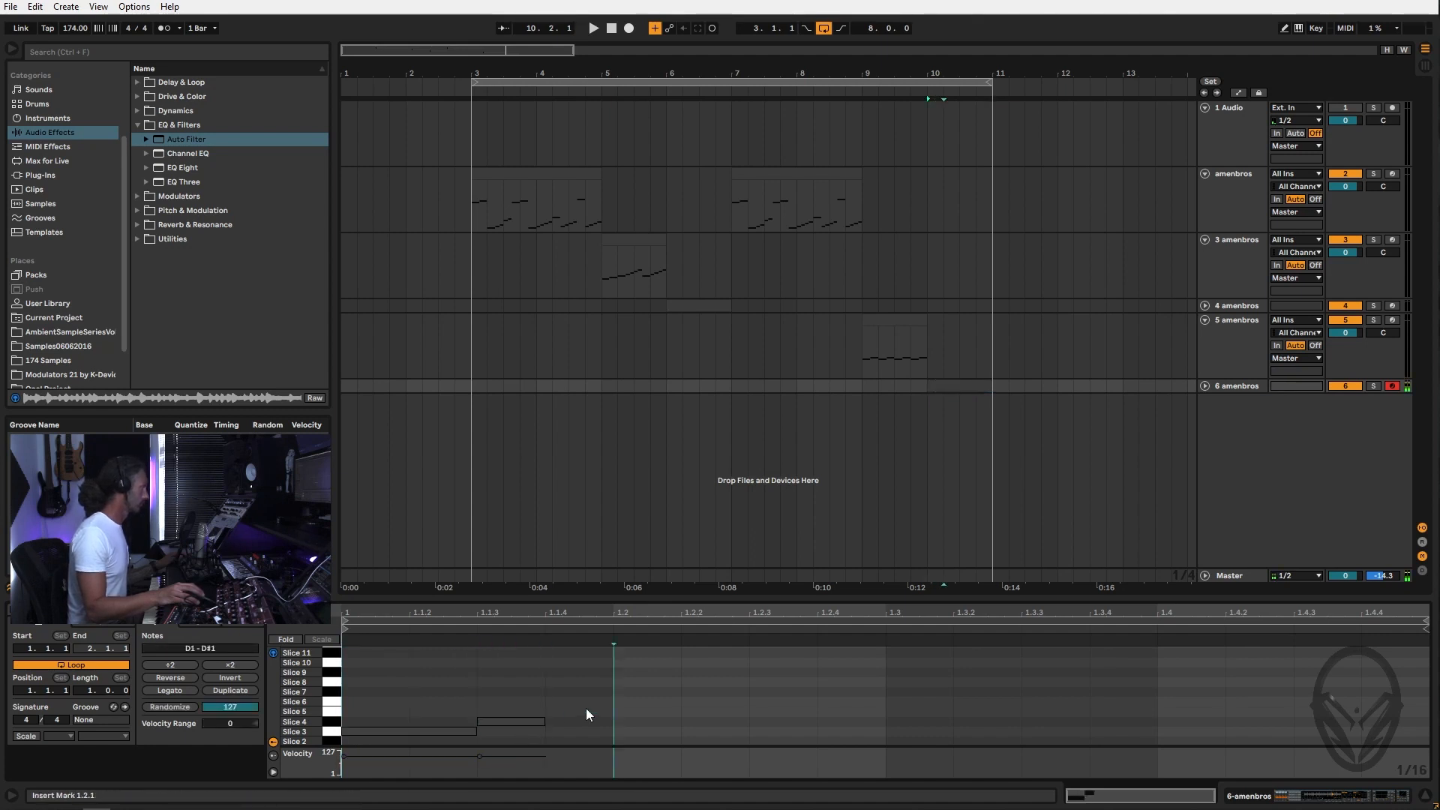
Duplicate the three notes into beat 2, add F1 and F#1 copies at beat 3, and duplicate the D1–F#1 run to fill the bar
drag(587, 681, 376, 735)
key(ctrl+d)
drag(859, 685, 909, 705)
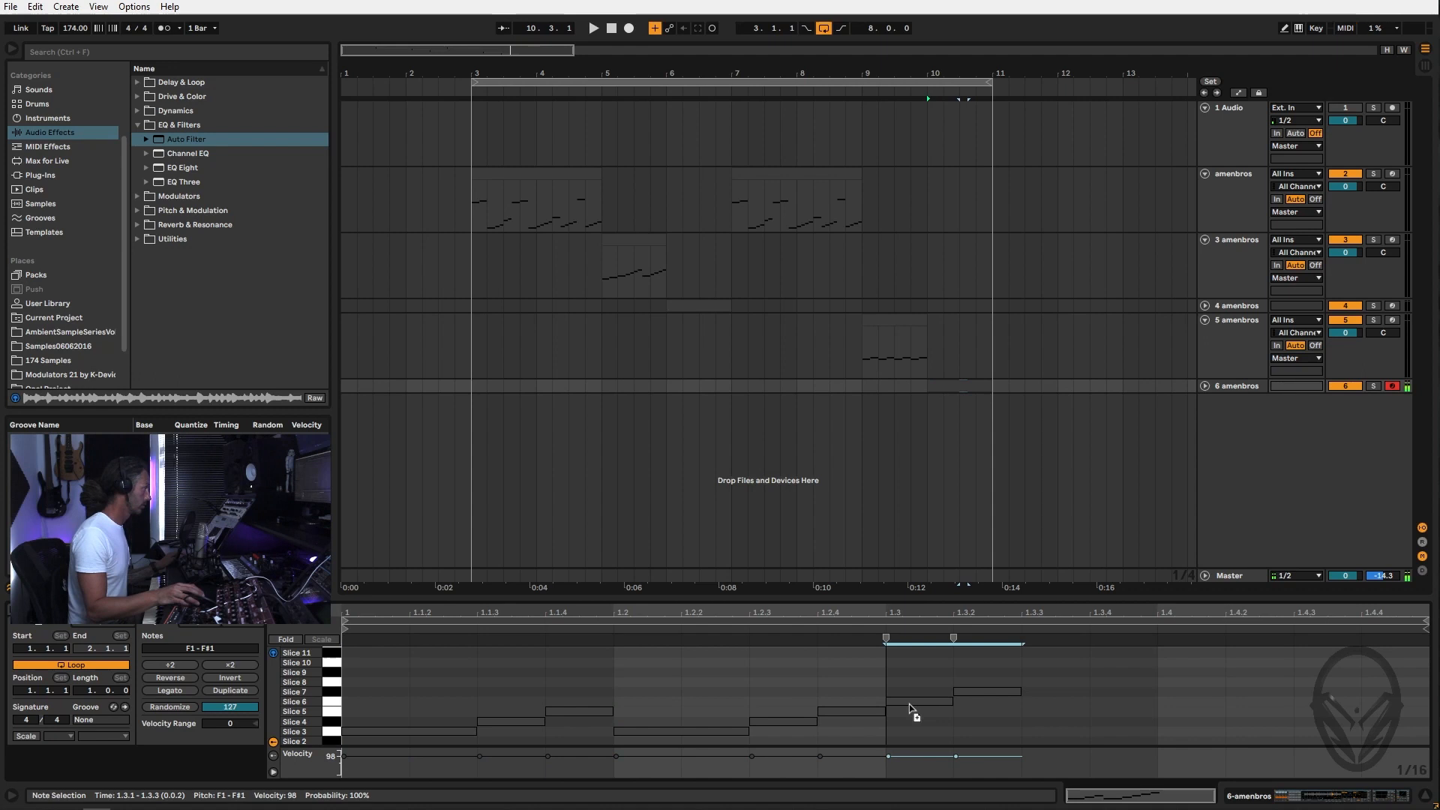
drag(1003, 681, 727, 733)
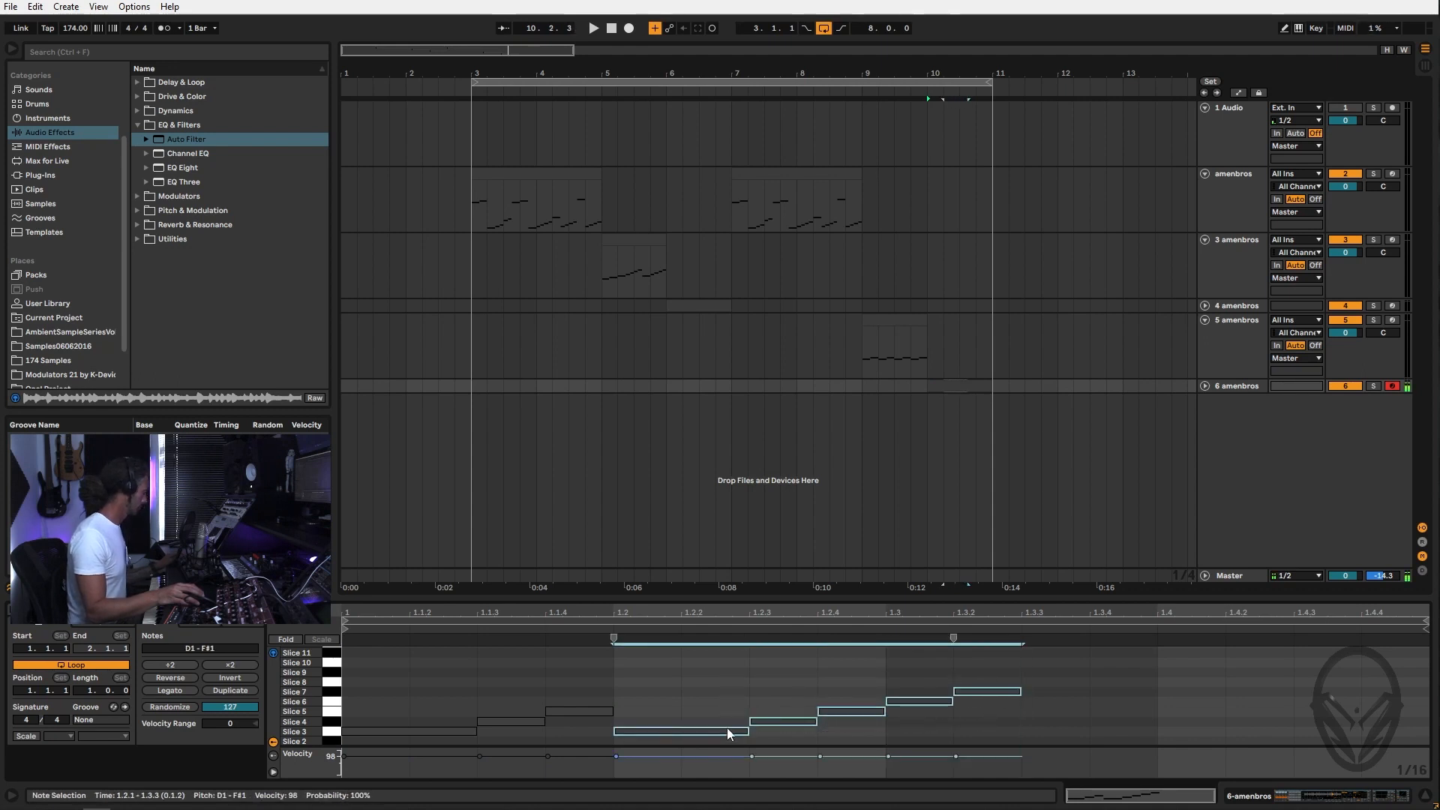
key(ctrl+d)
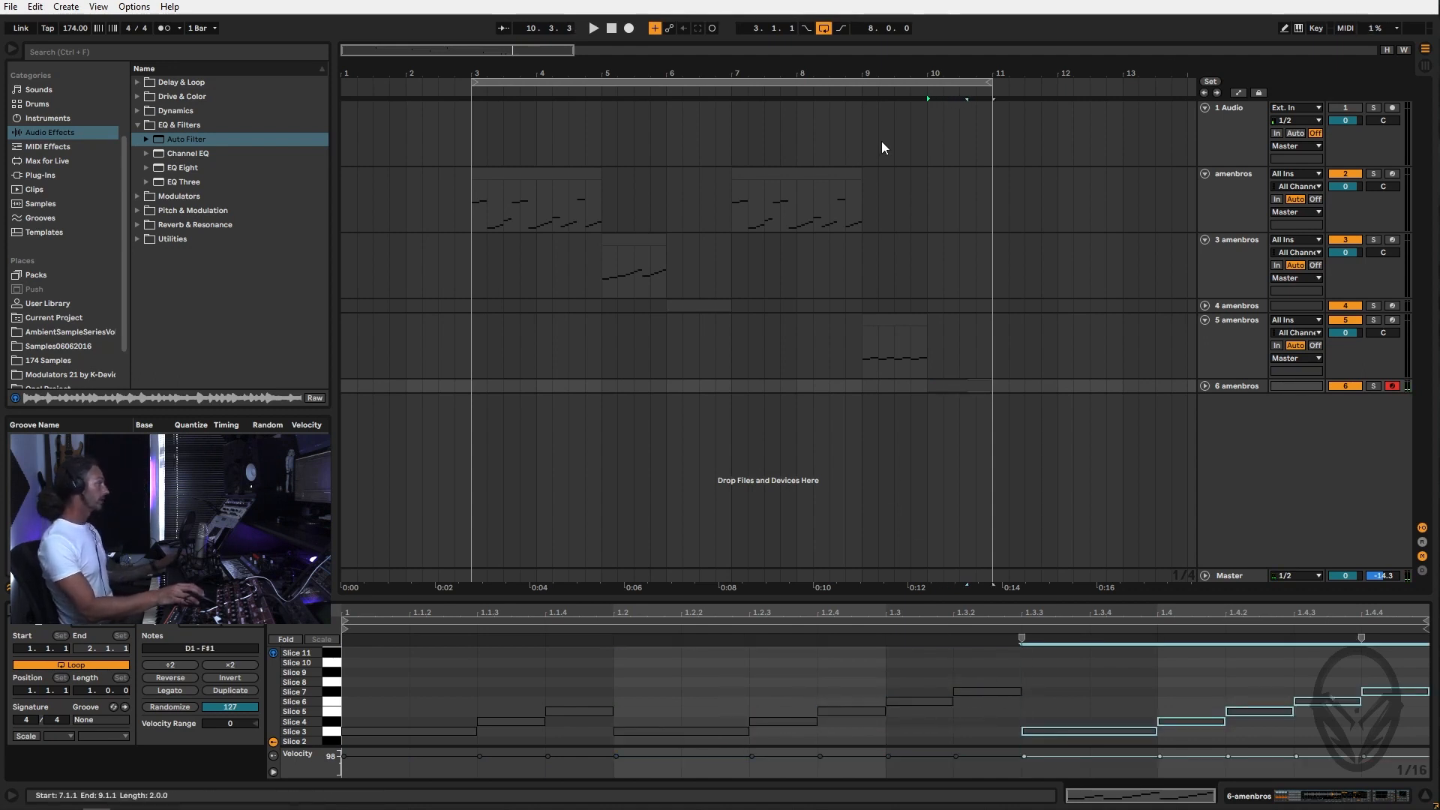
Play the whole eight-bar loop from bar 3 and open the bar 10 clip of 6 amenbros
click(851, 78)
key(space)
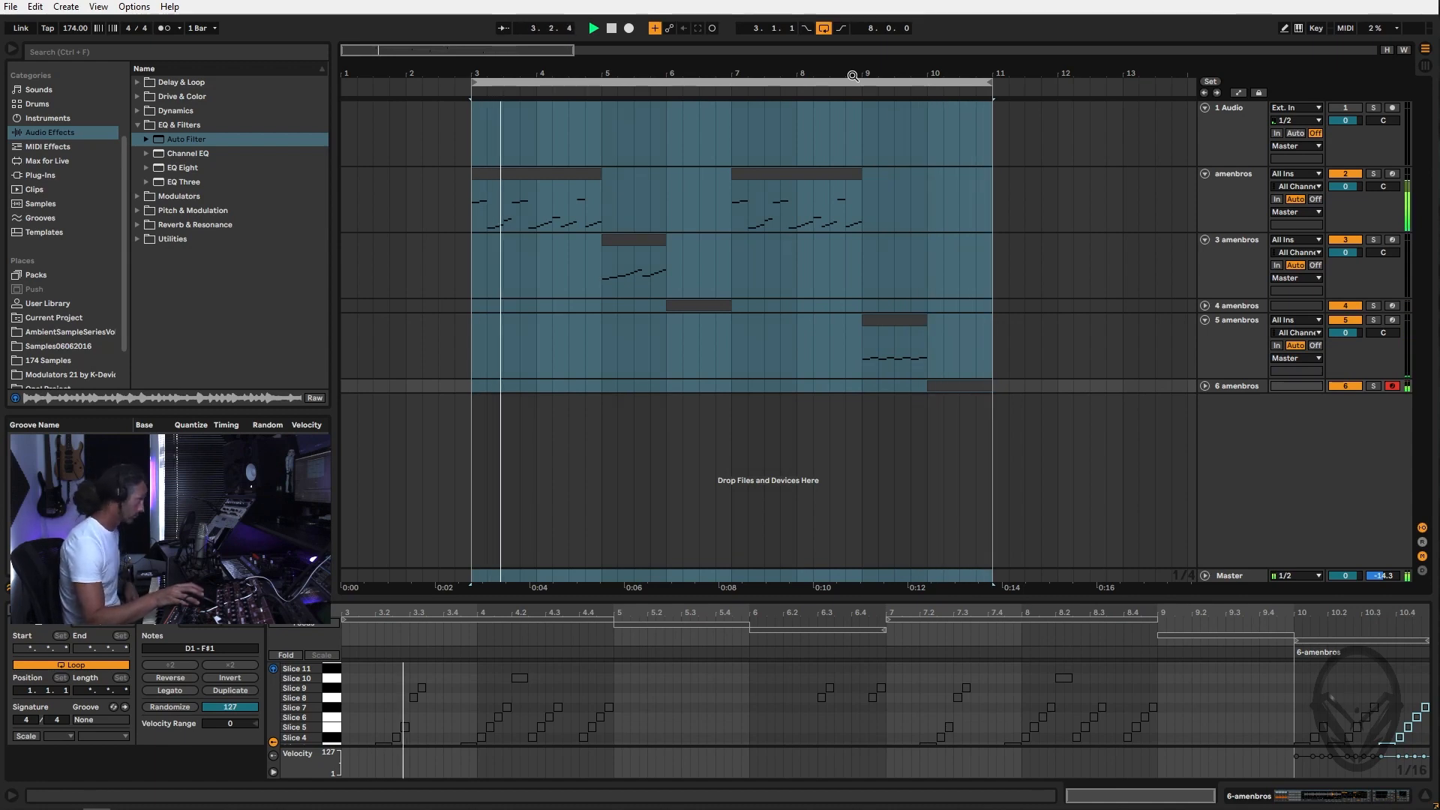
click(957, 384)
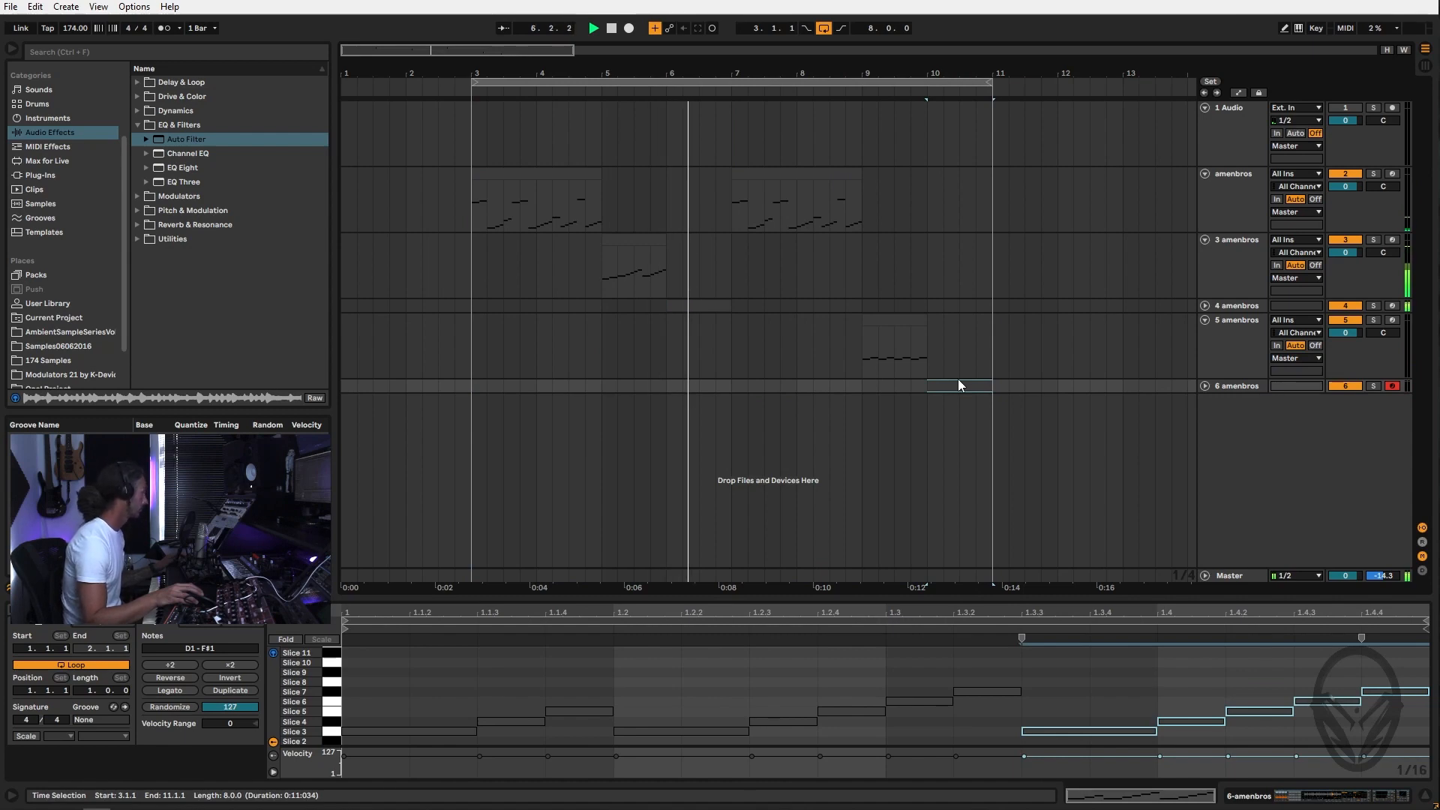
Set Slice 27's transpose on 6 amenbros to -3 st, copy that value to all sibling slices, and play the loop
click(1215, 387)
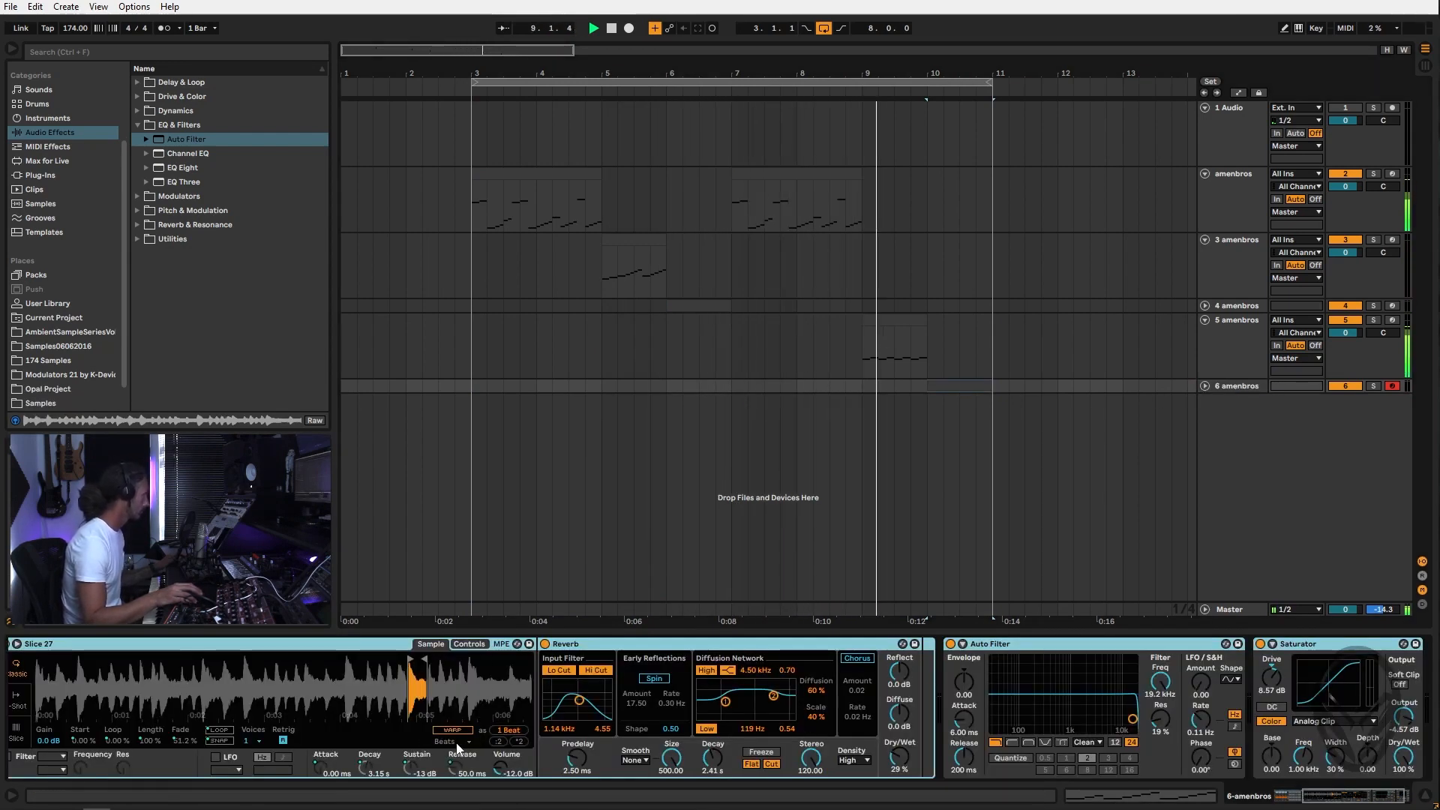
click(470, 645)
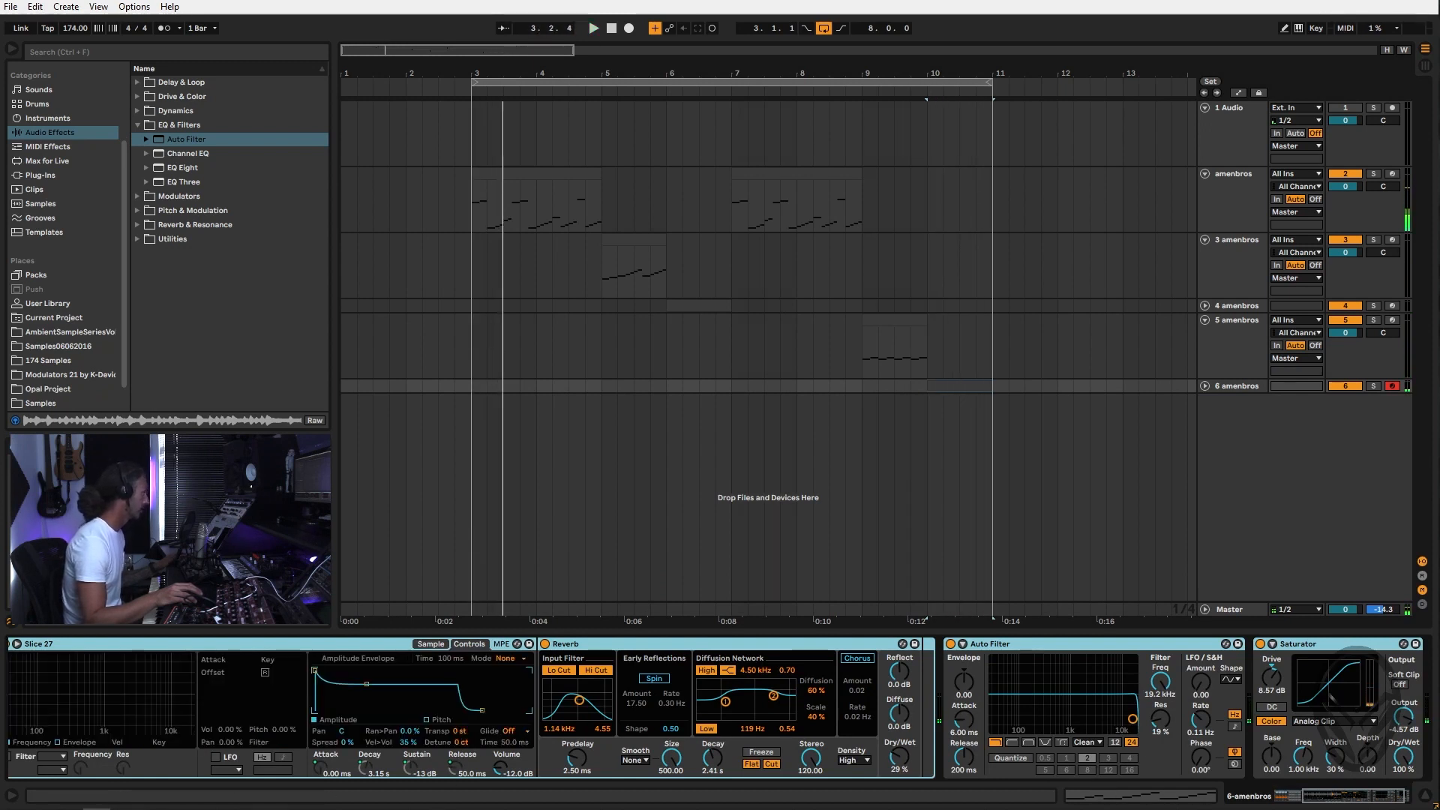
drag(461, 732, 461, 737)
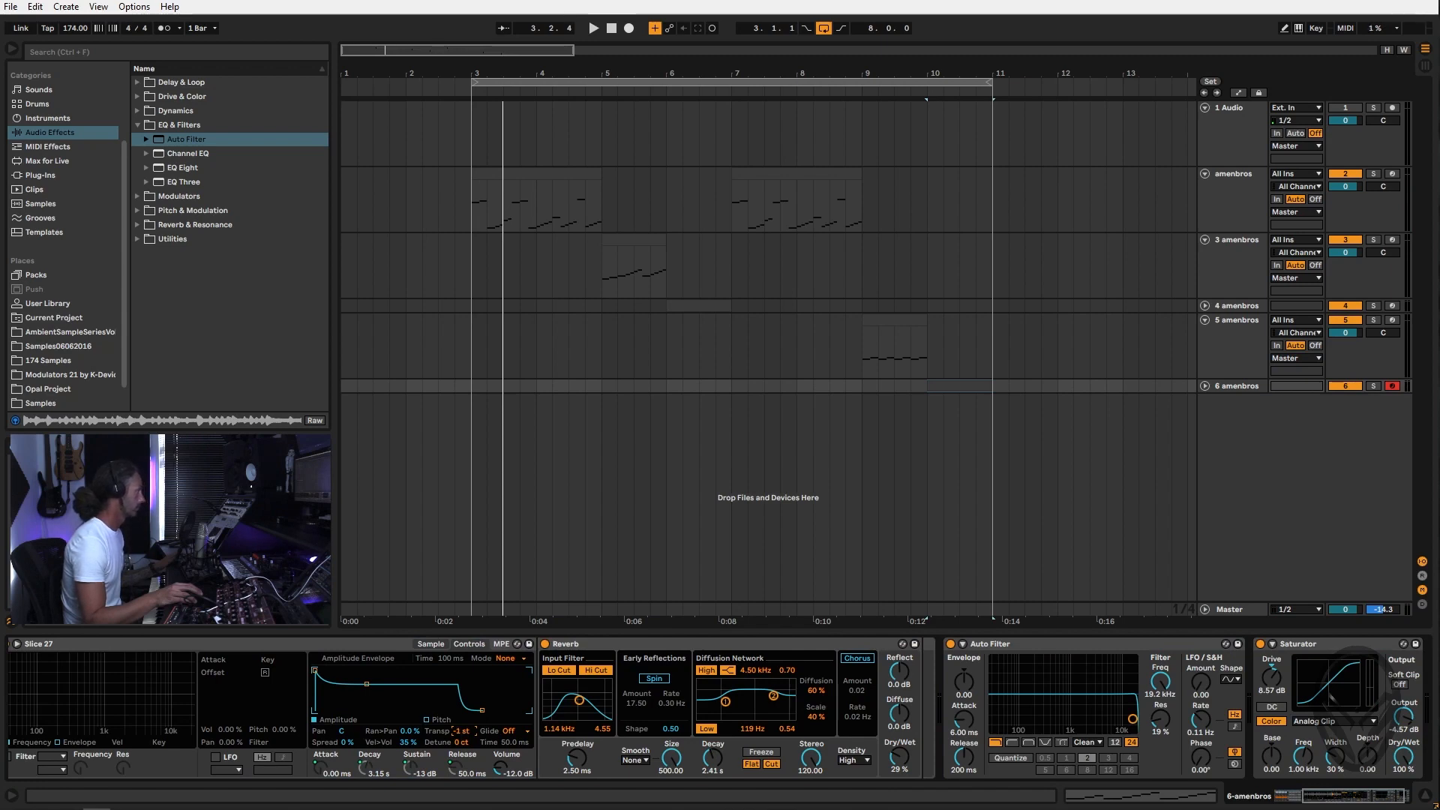
right_click(470, 735)
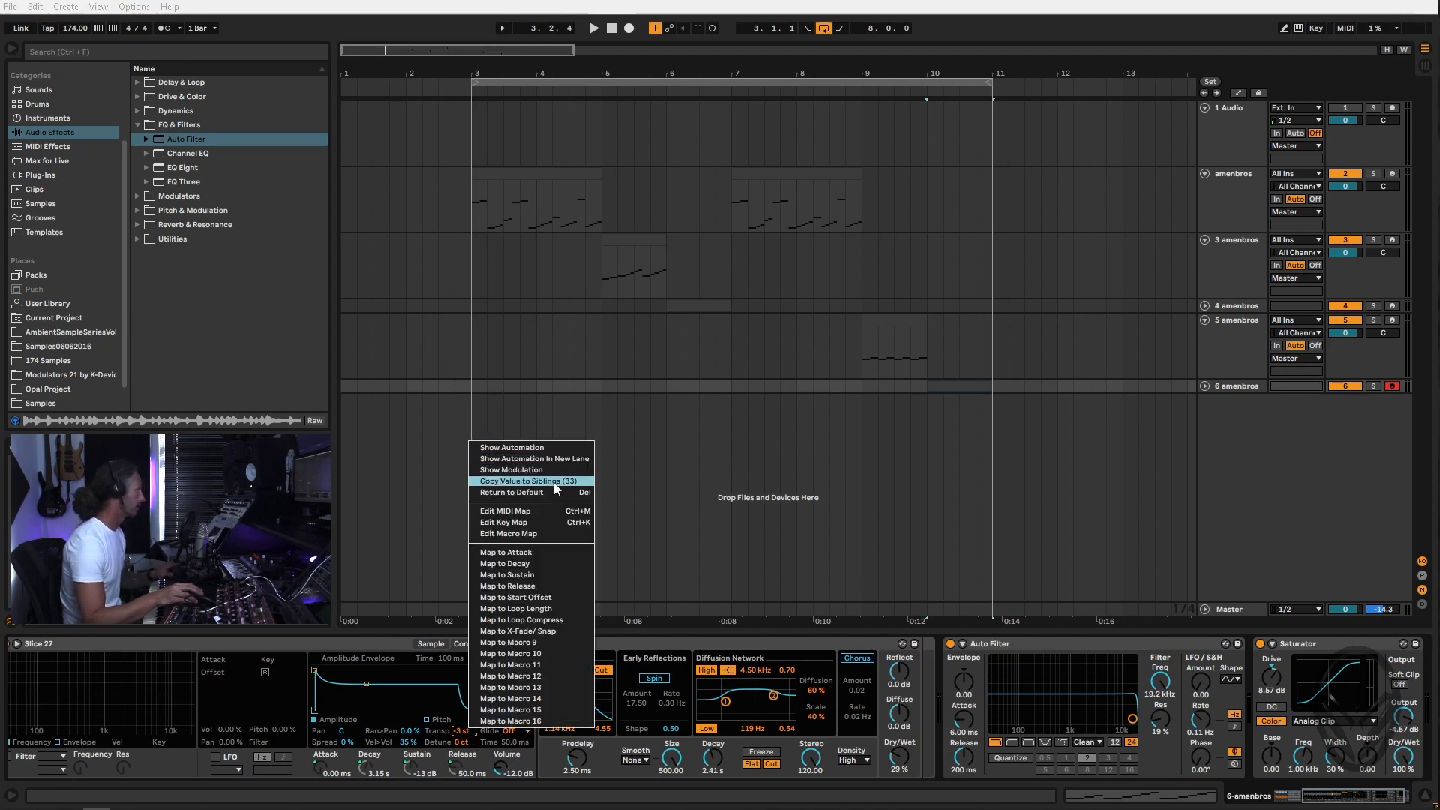
click(554, 483)
key(space)
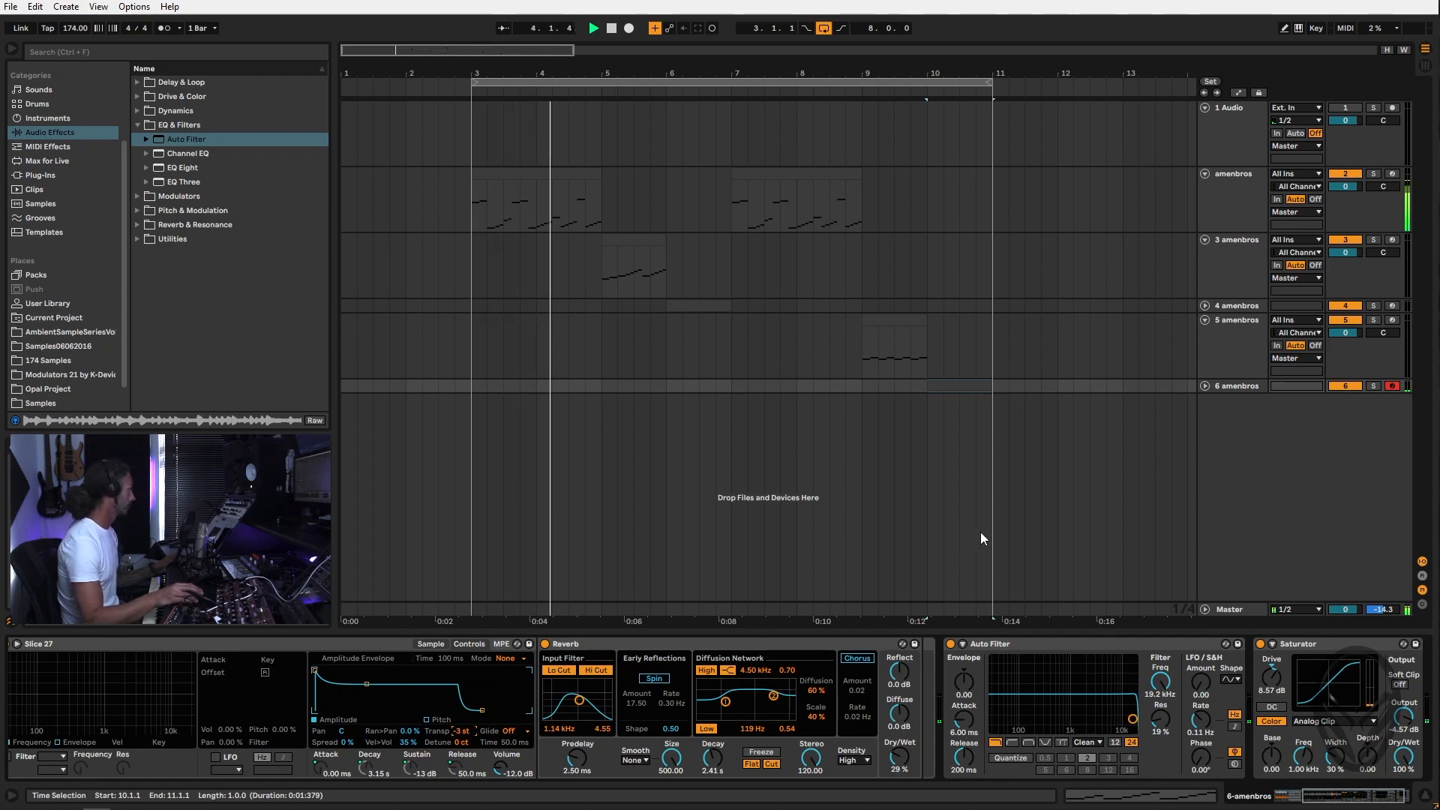
Automate the Auto Filter frequency on 6 amenbros to hold through most of bar 10 and drop to its minimum at bar 11
click(1205, 387)
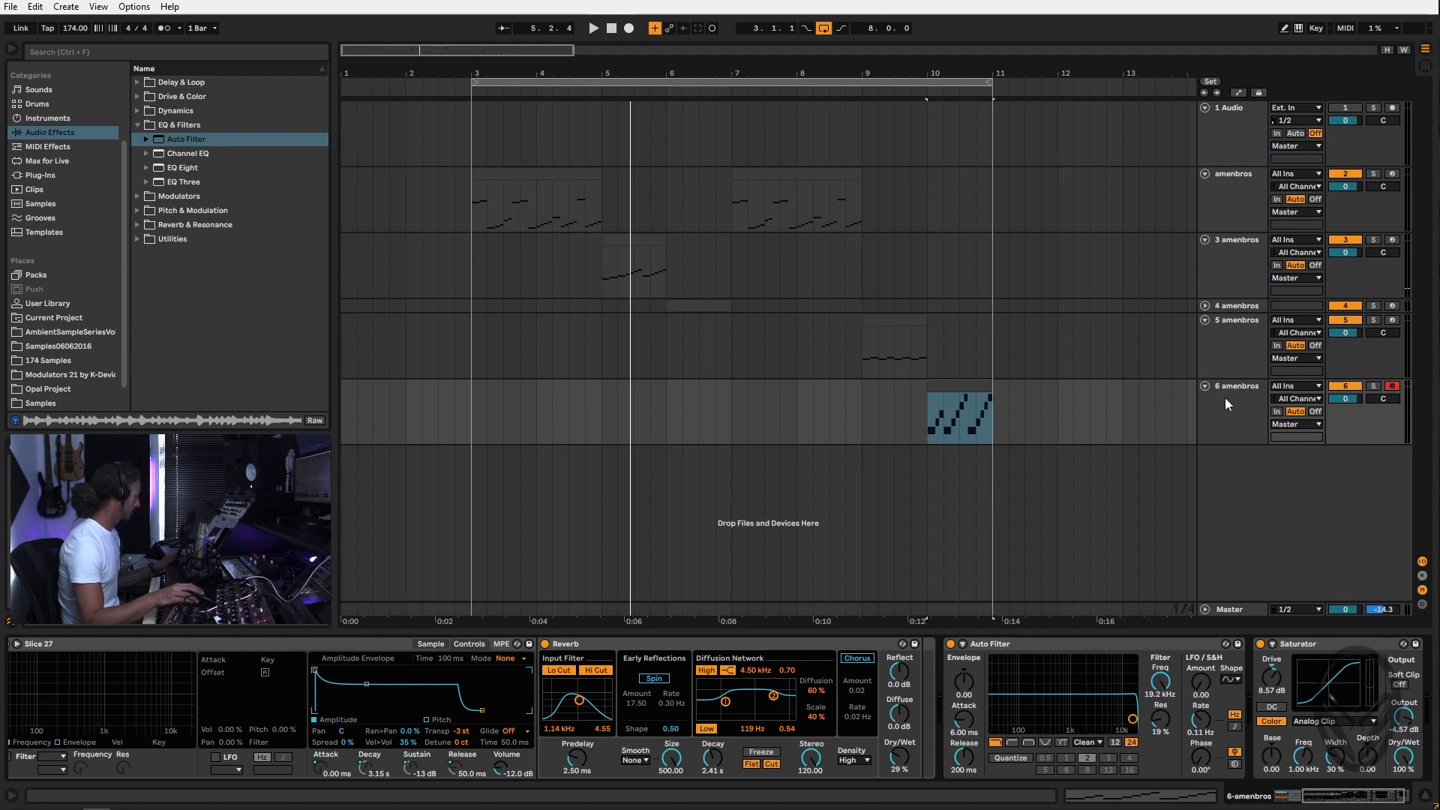
key(a)
click(1161, 682)
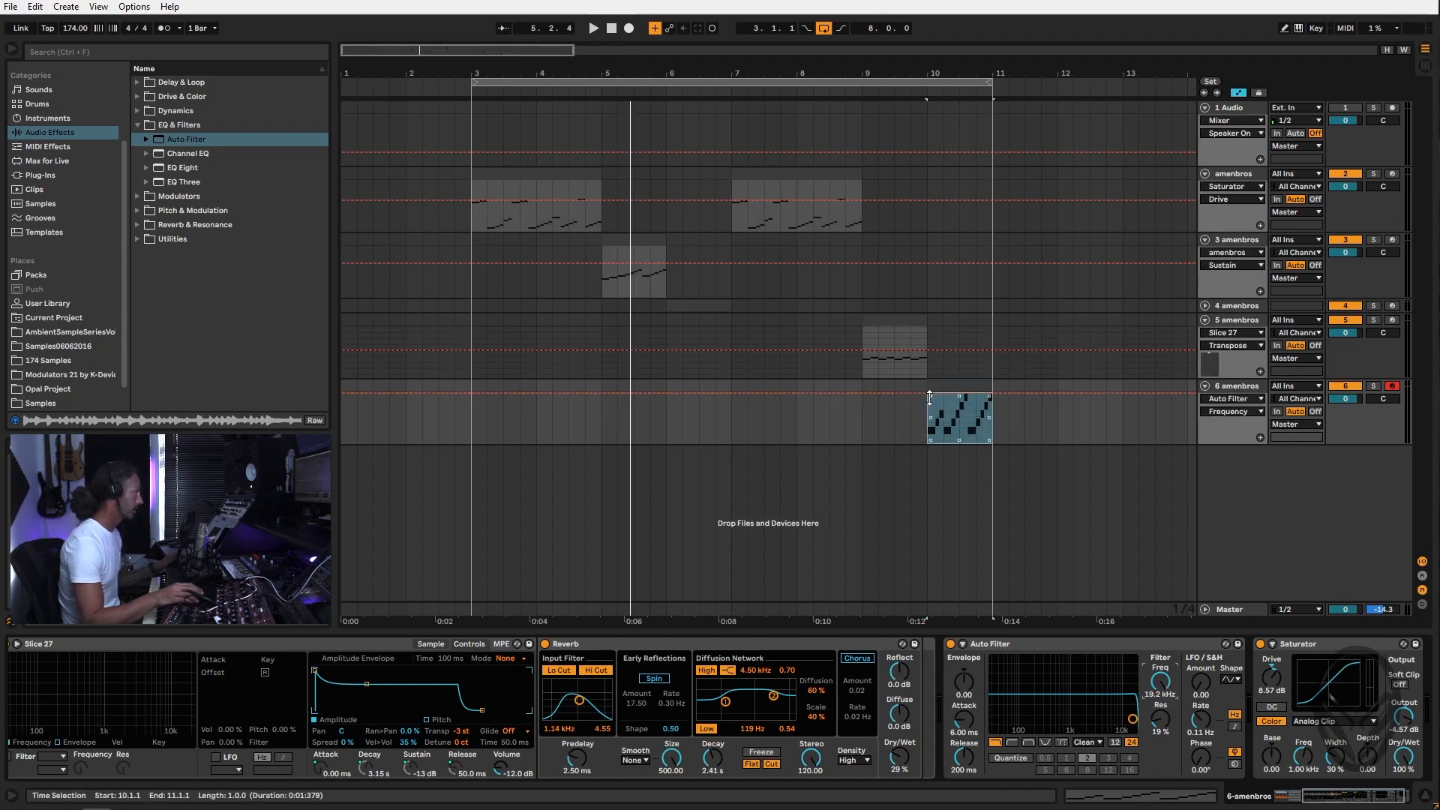
click(925, 395)
click(959, 394)
drag(987, 393, 992, 441)
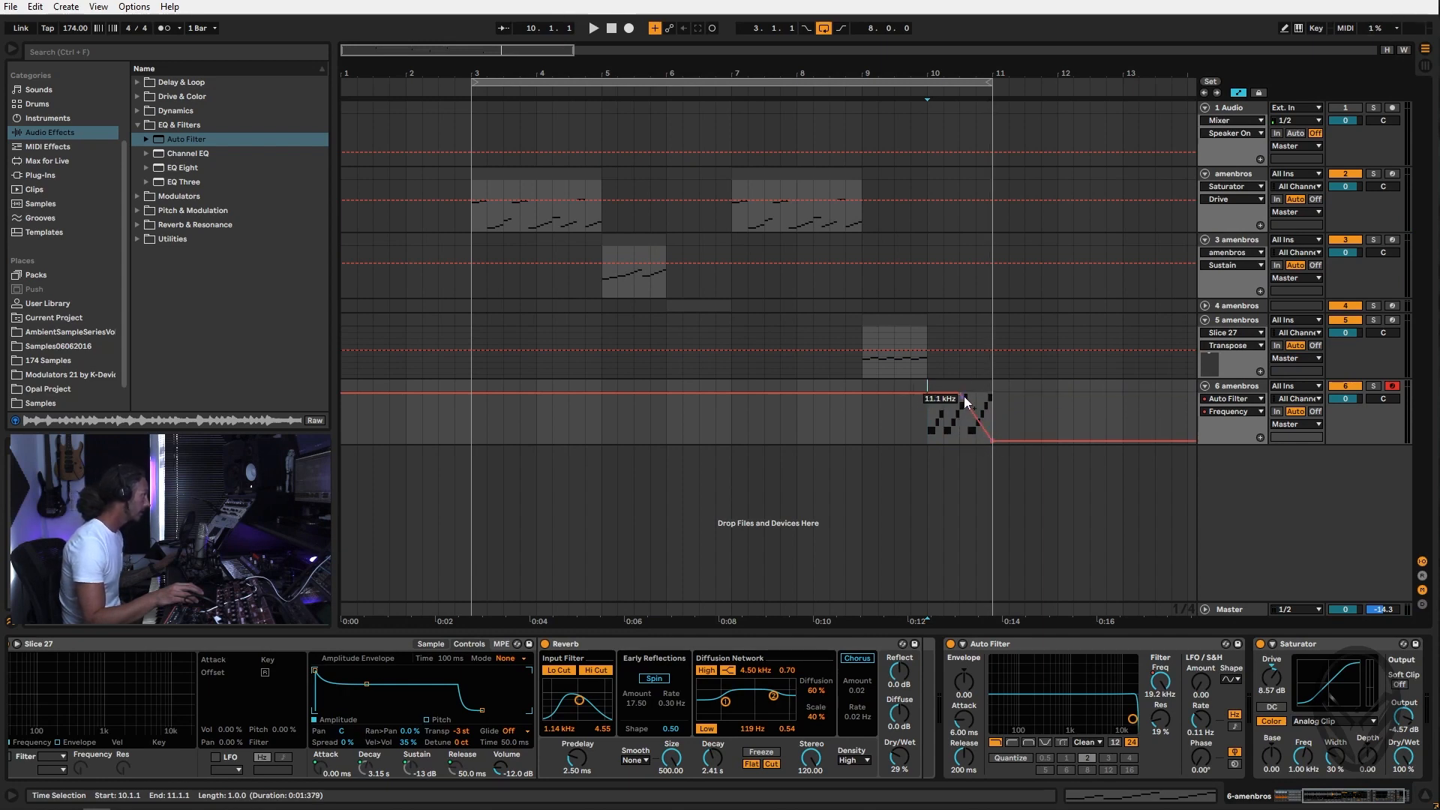
drag(963, 394, 977, 394)
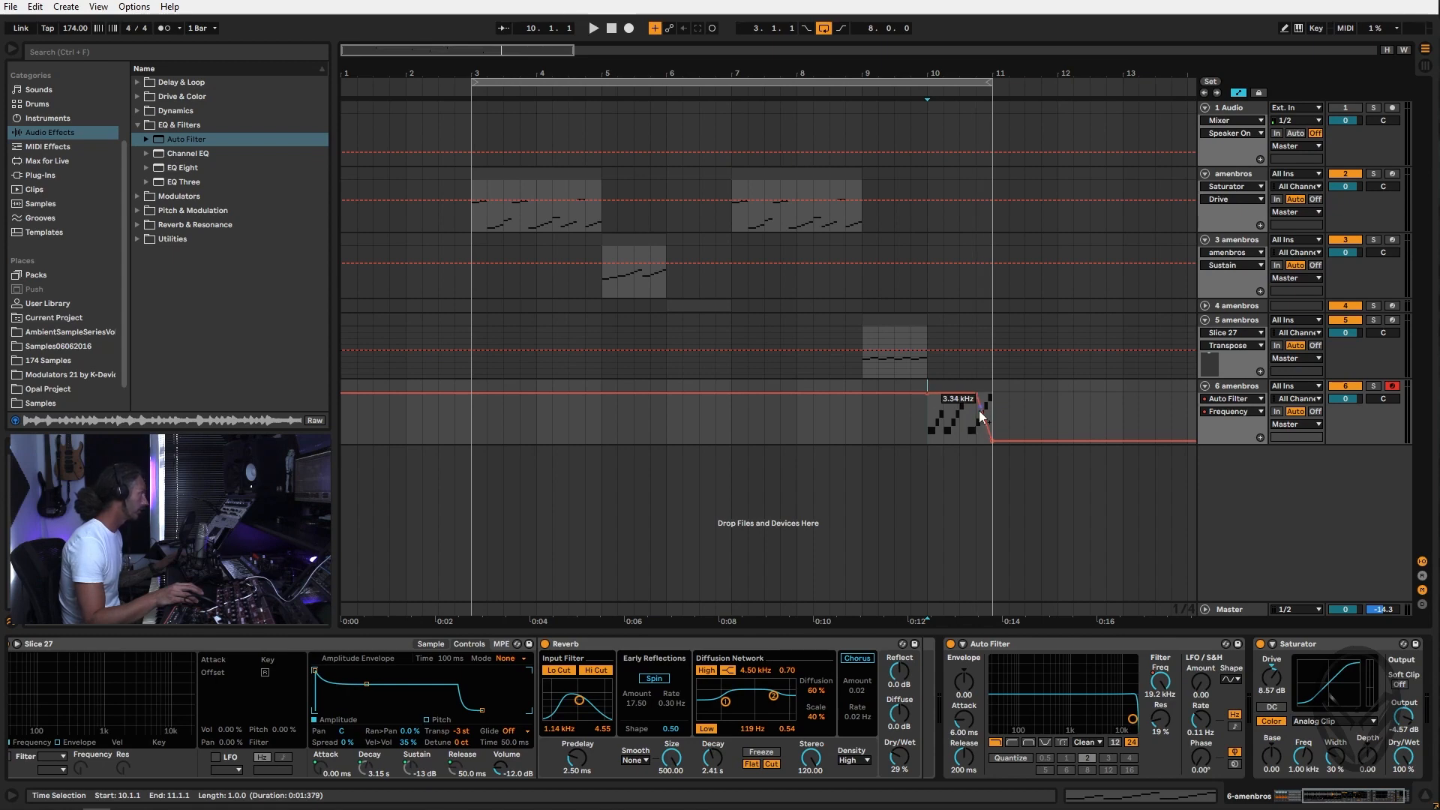
key(space)
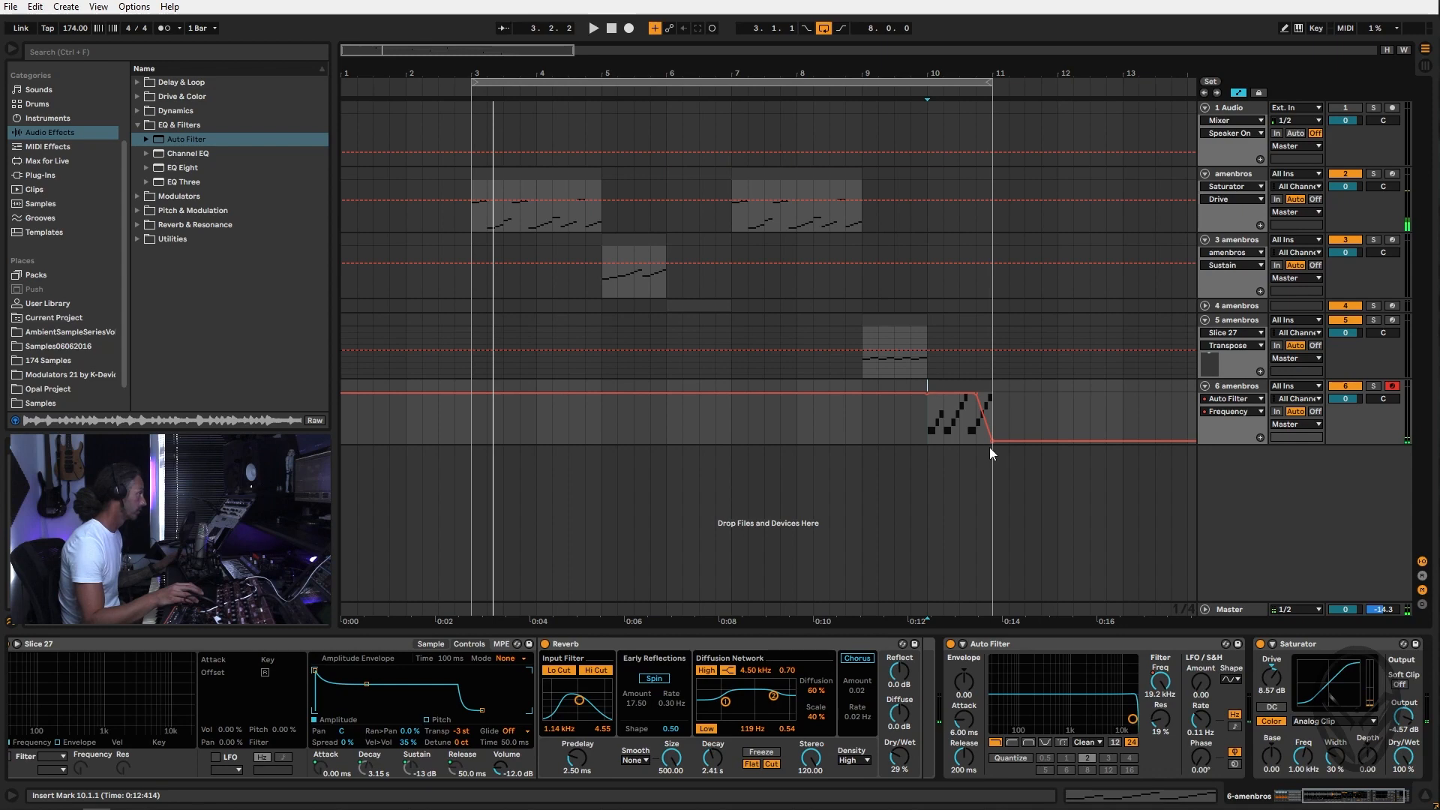
Move the end of the filter drop earlier within beat 10.4, trim the 6 amenbros clip to end at 10.4.3, and play the loop
ctrl+scroll(998, 375, up, 5)
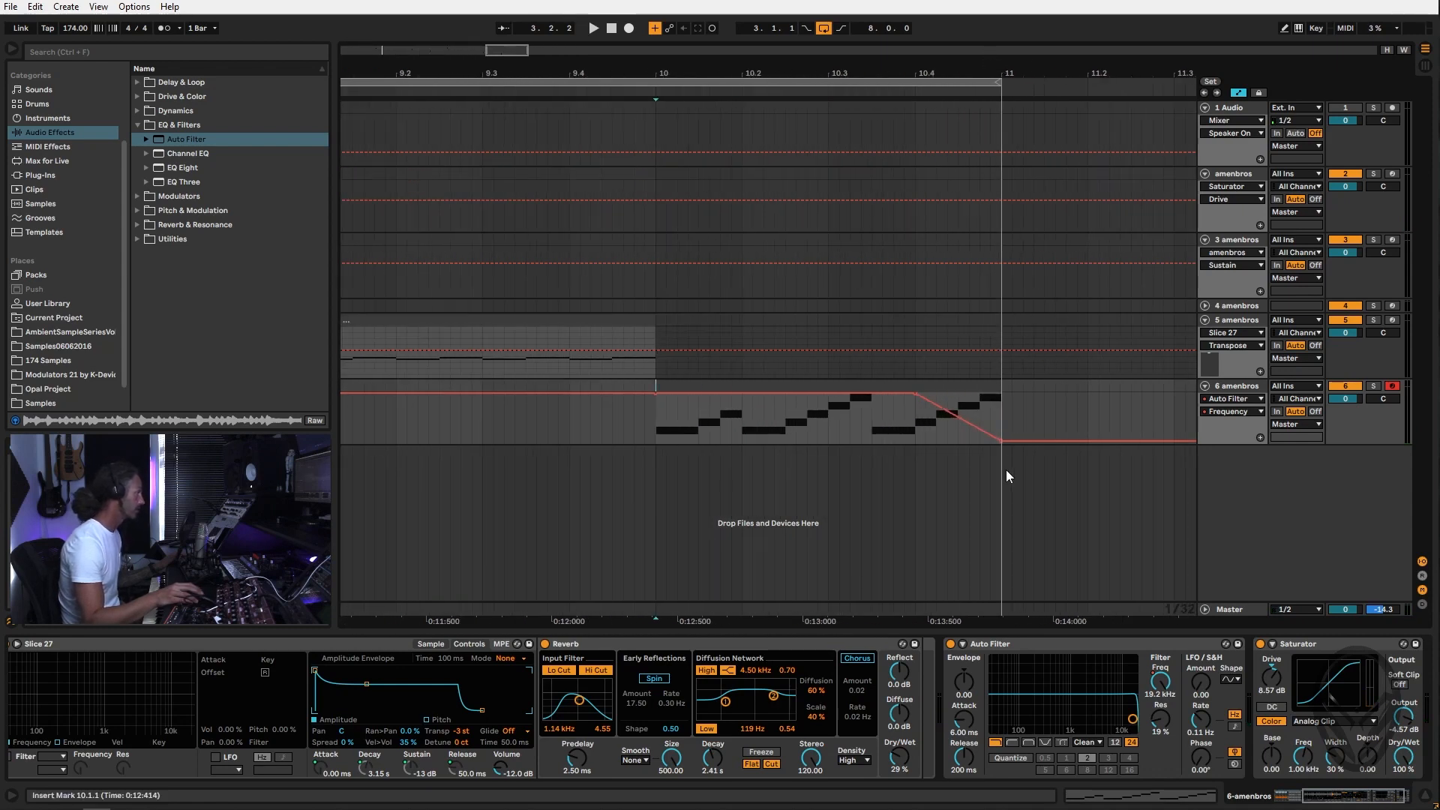
drag(1002, 440, 948, 441)
drag(998, 385, 953, 384)
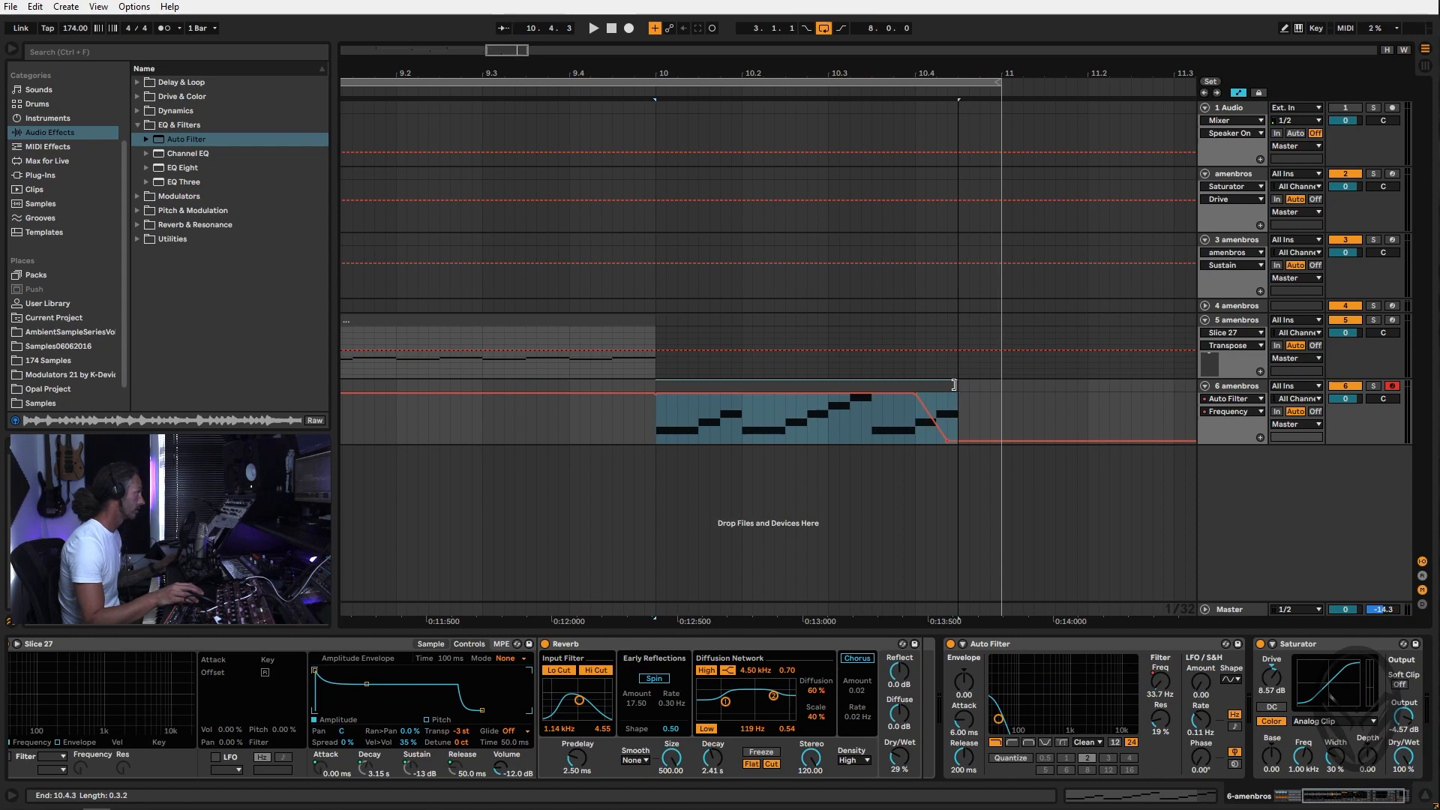
key(space)
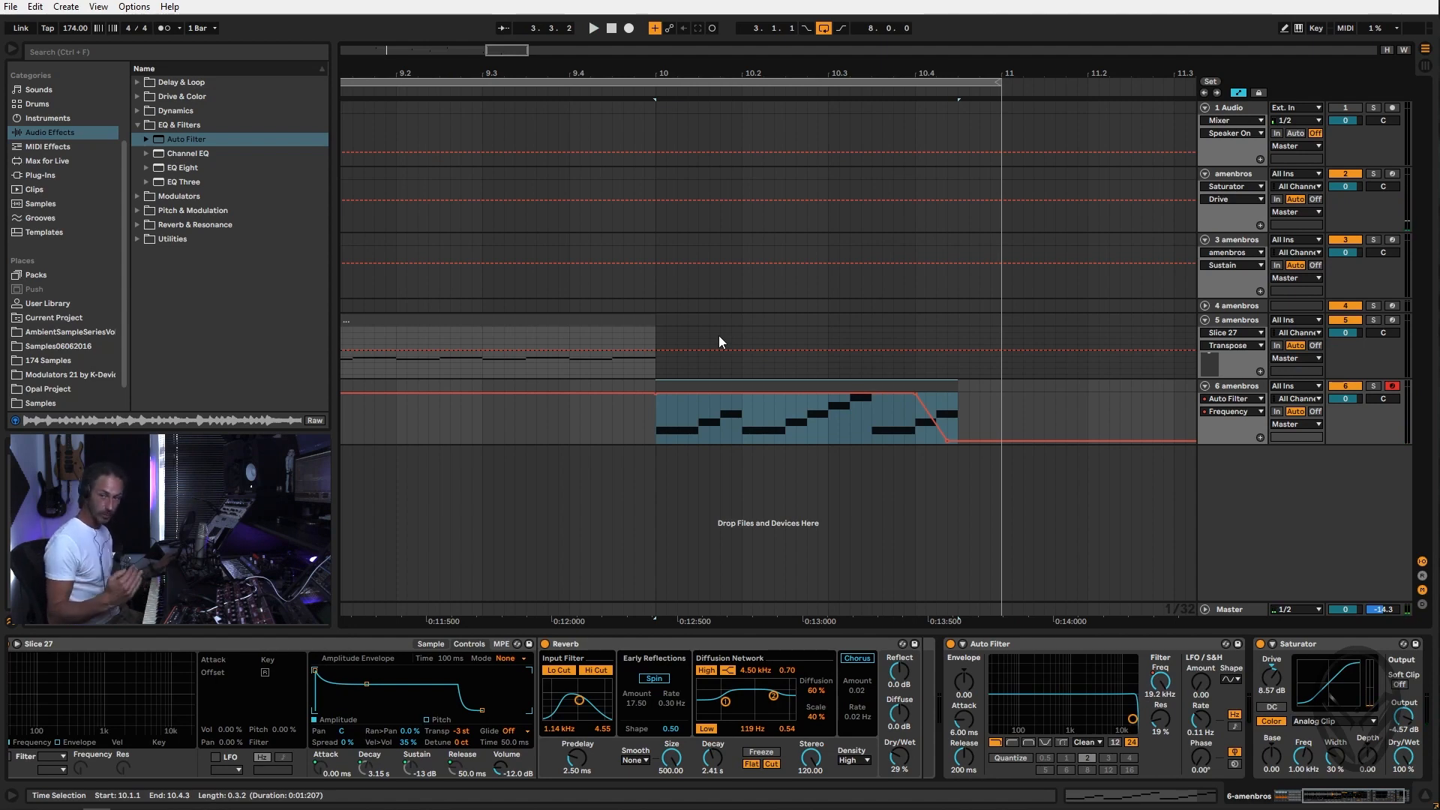
Automate the Auto Filter frequency on 5 amenbros to rise from about 330 Hz at 9.3 to 19.2 kHz near 9.4
click(1246, 320)
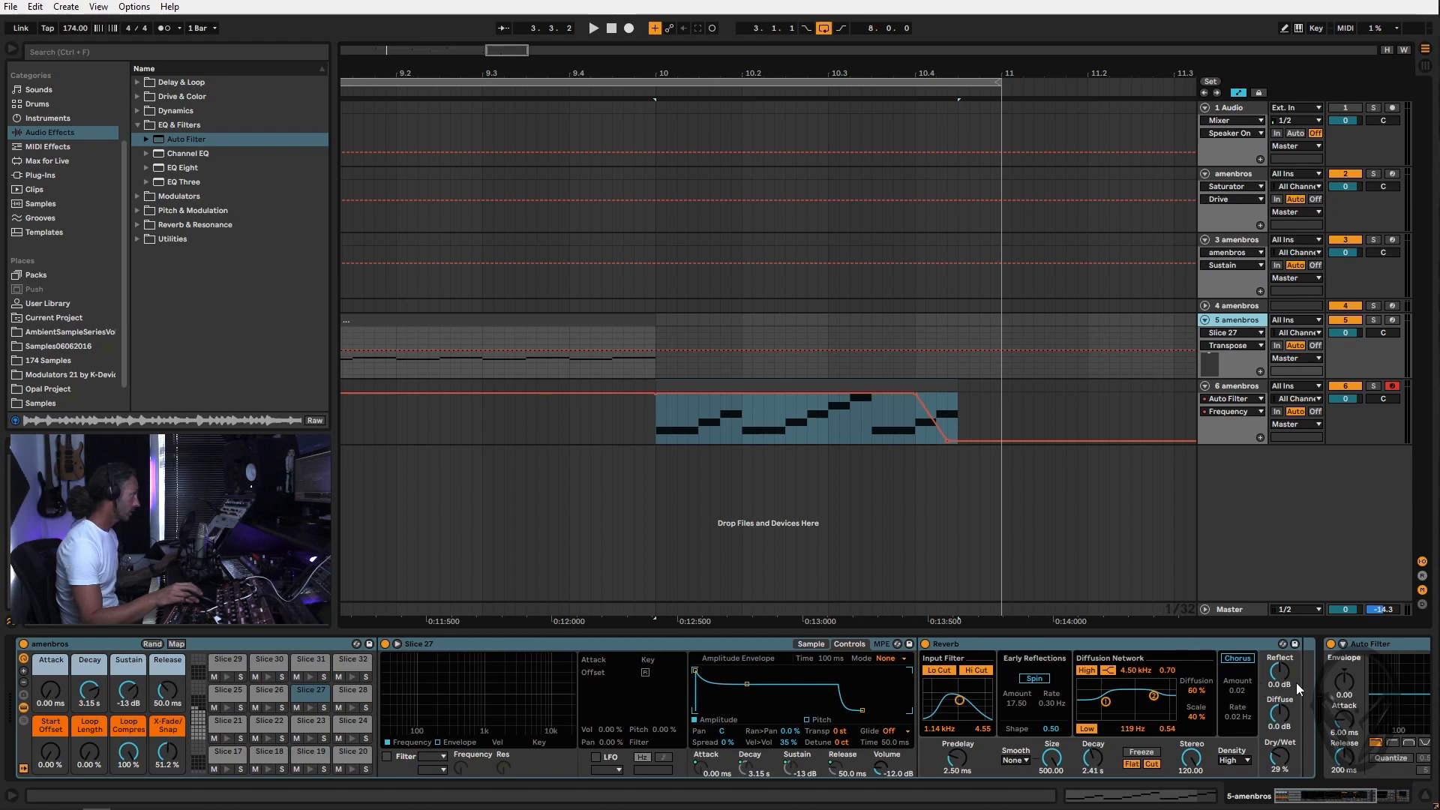
scroll(1256, 681, right, 3)
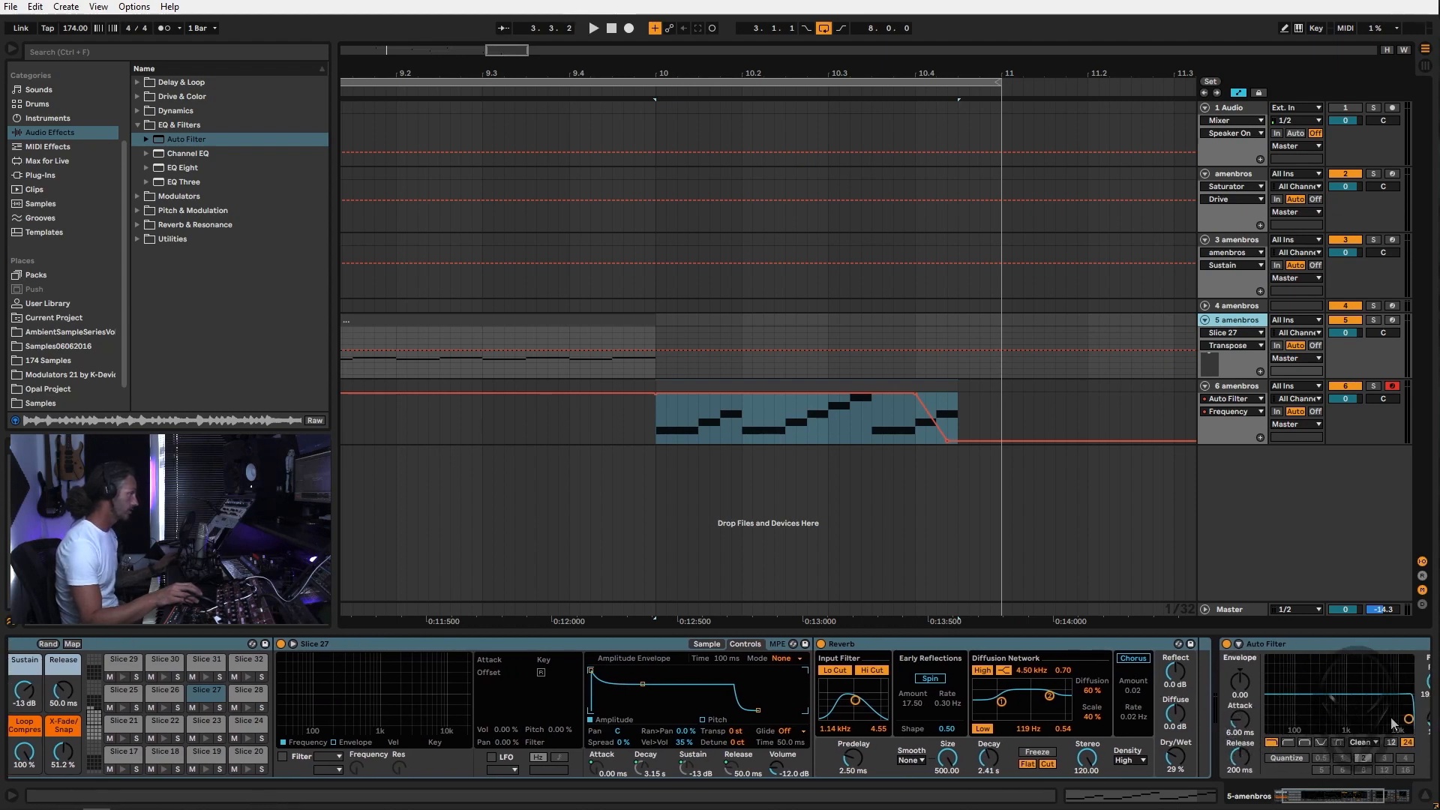
scroll(1332, 689, right, 3)
click(1321, 681)
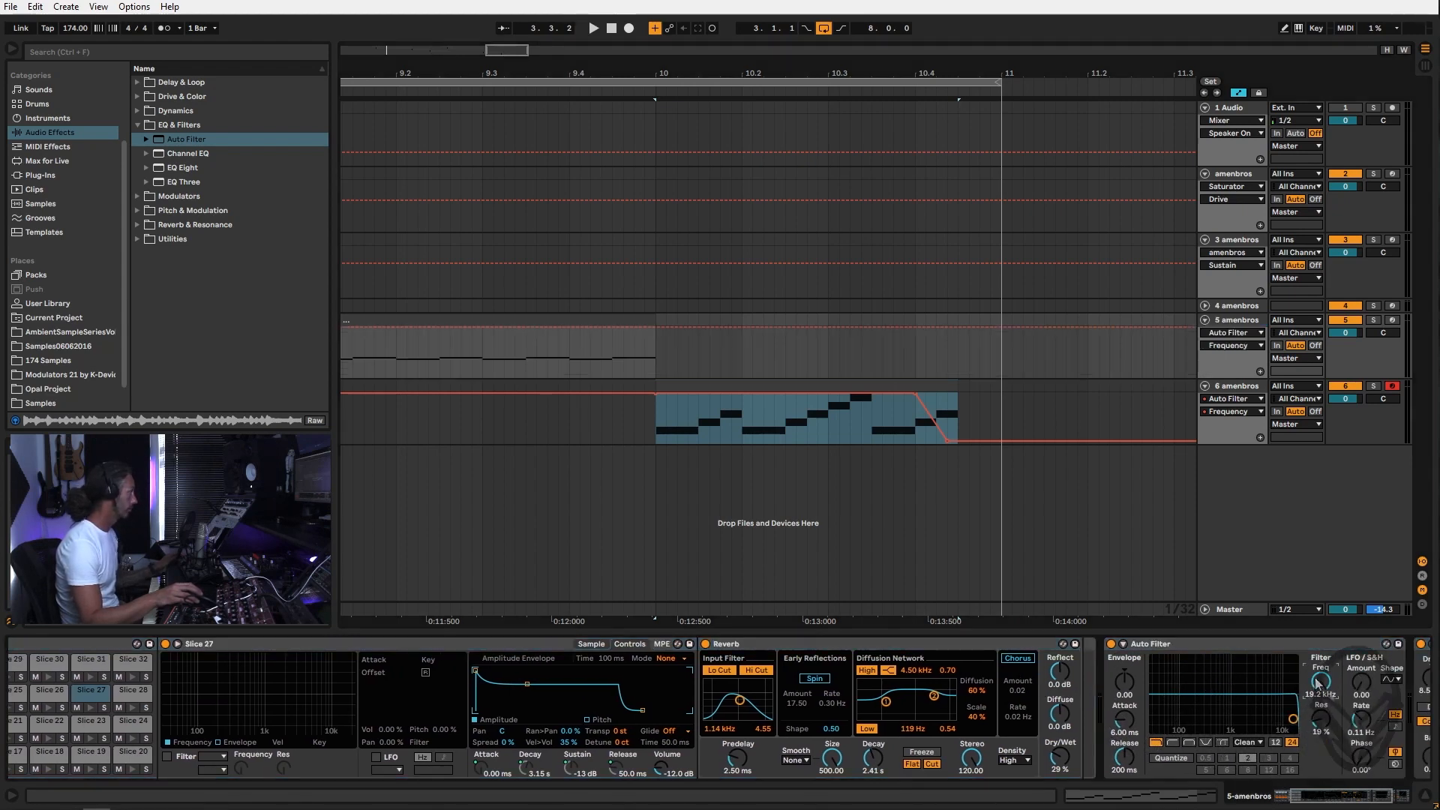
drag(476, 621, 673, 622)
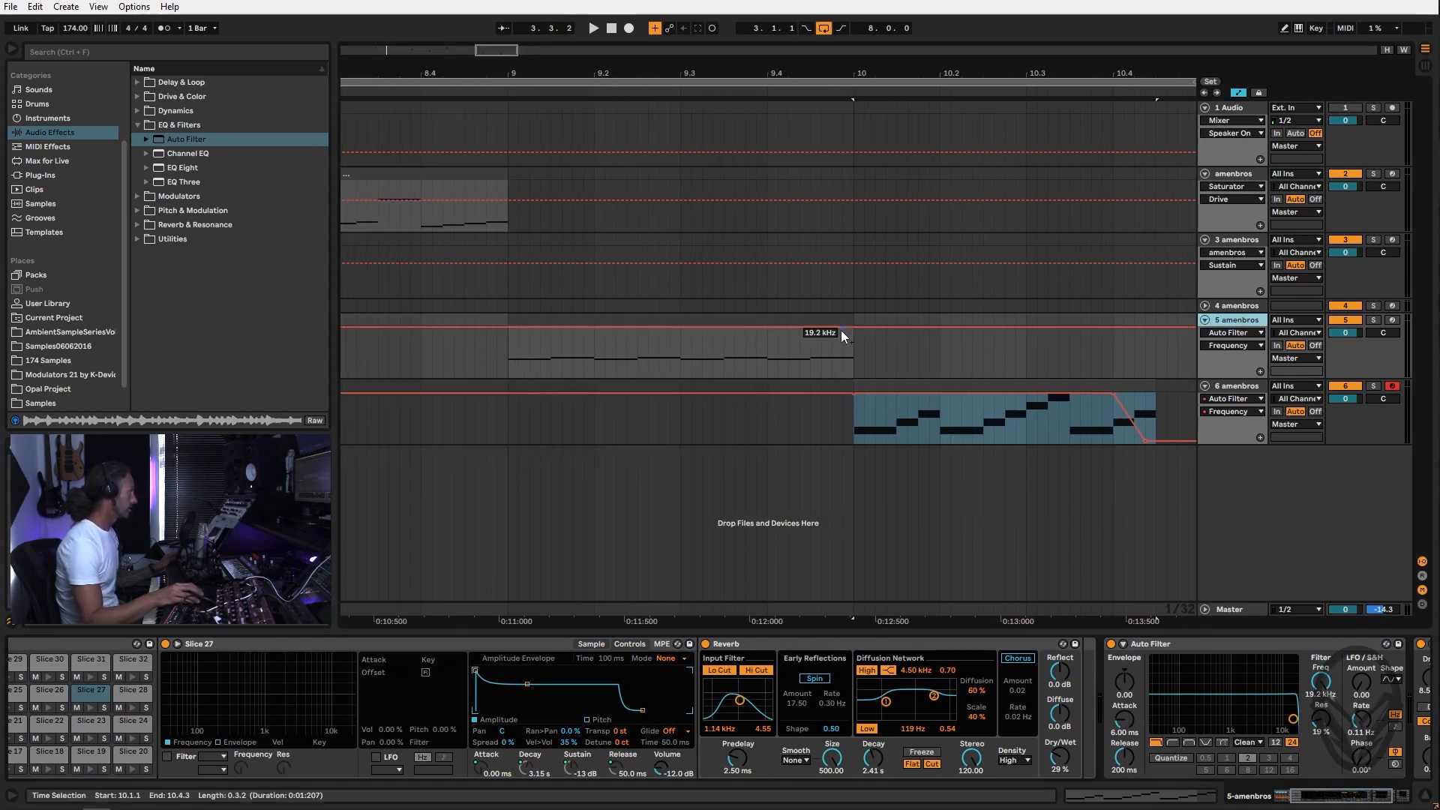
click(770, 328)
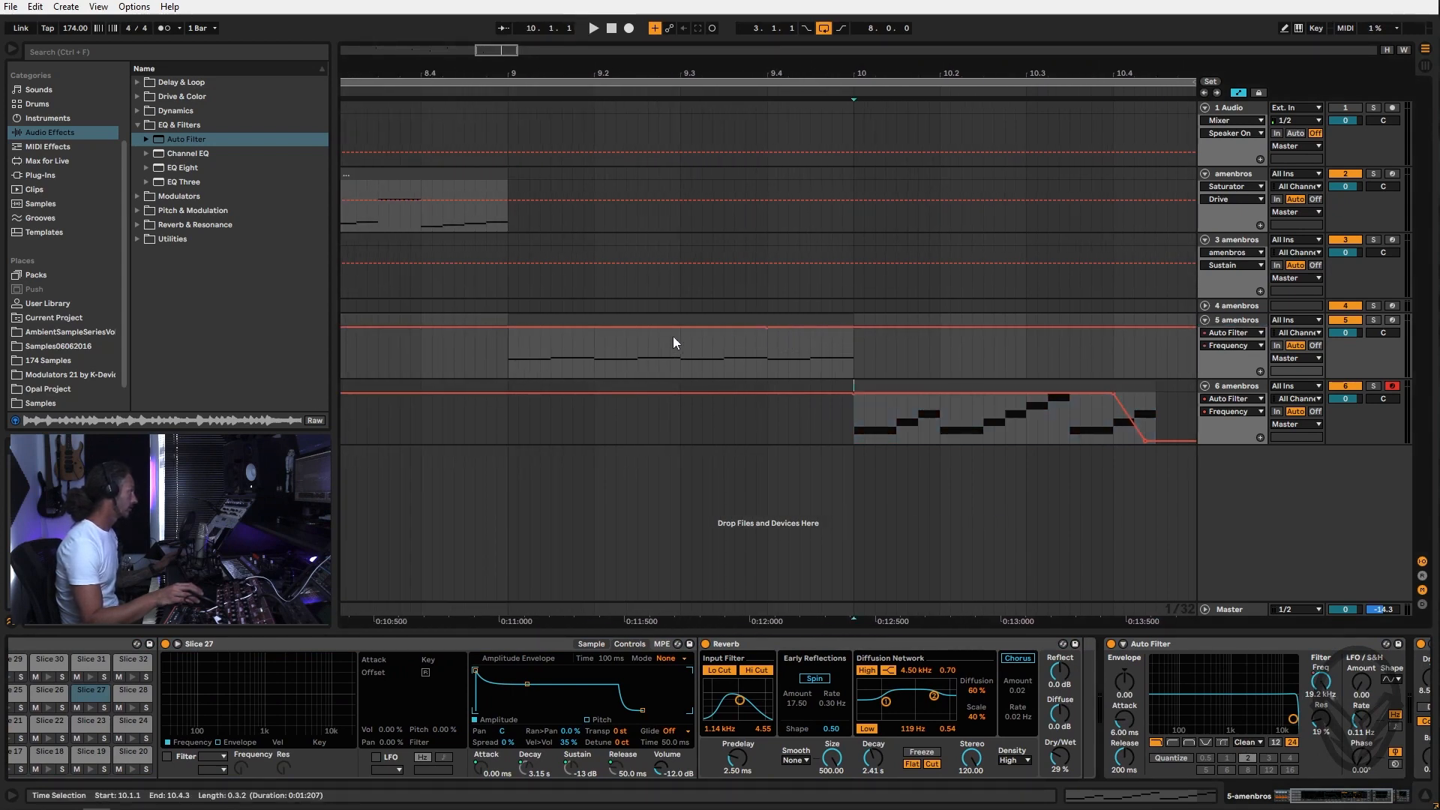
drag(685, 328, 680, 358)
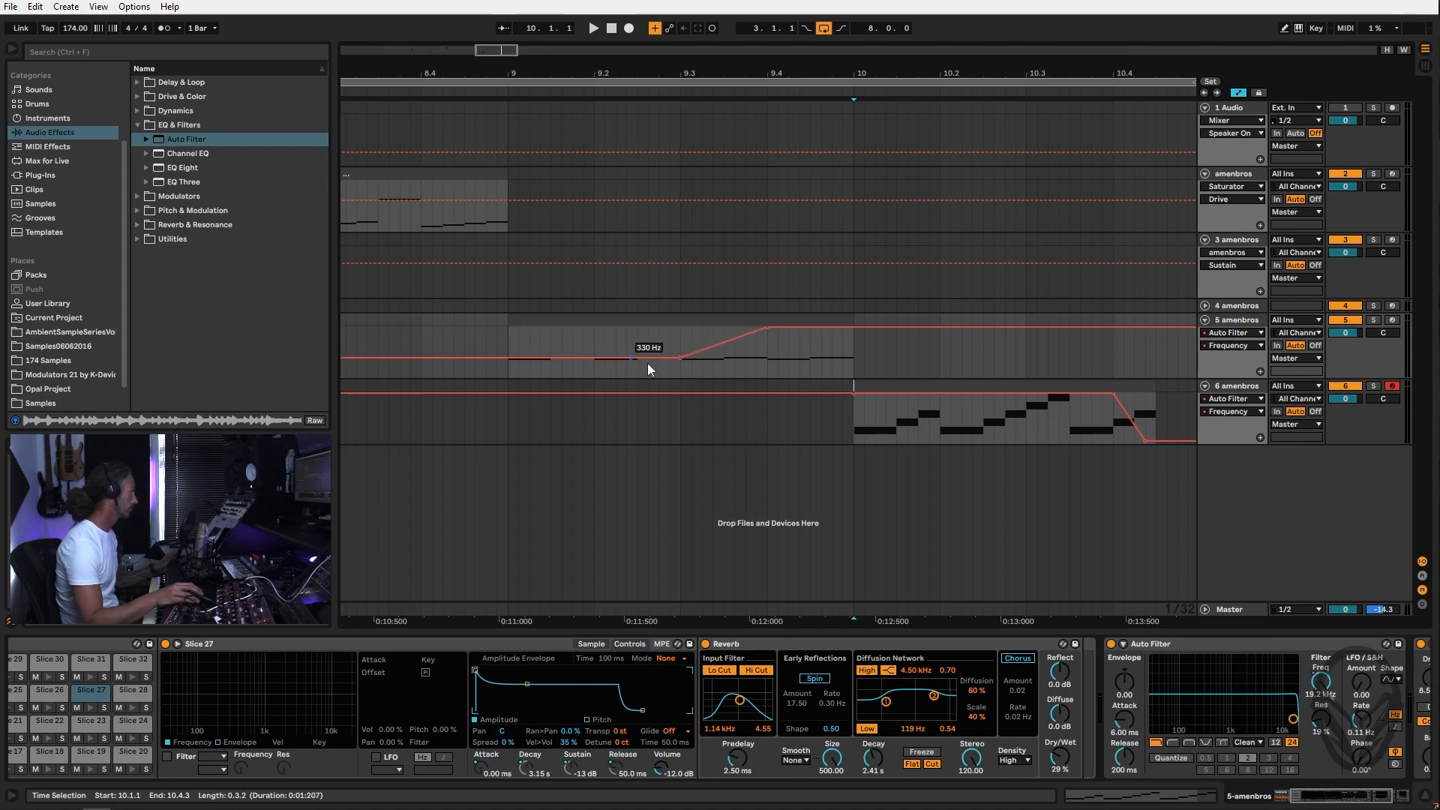
Move the start of the filter rise on 5 amenbros back to bar 9.1.1 and play the loop
drag(678, 360, 508, 358)
key(space)
key(space)
click(527, 318)
key(space)
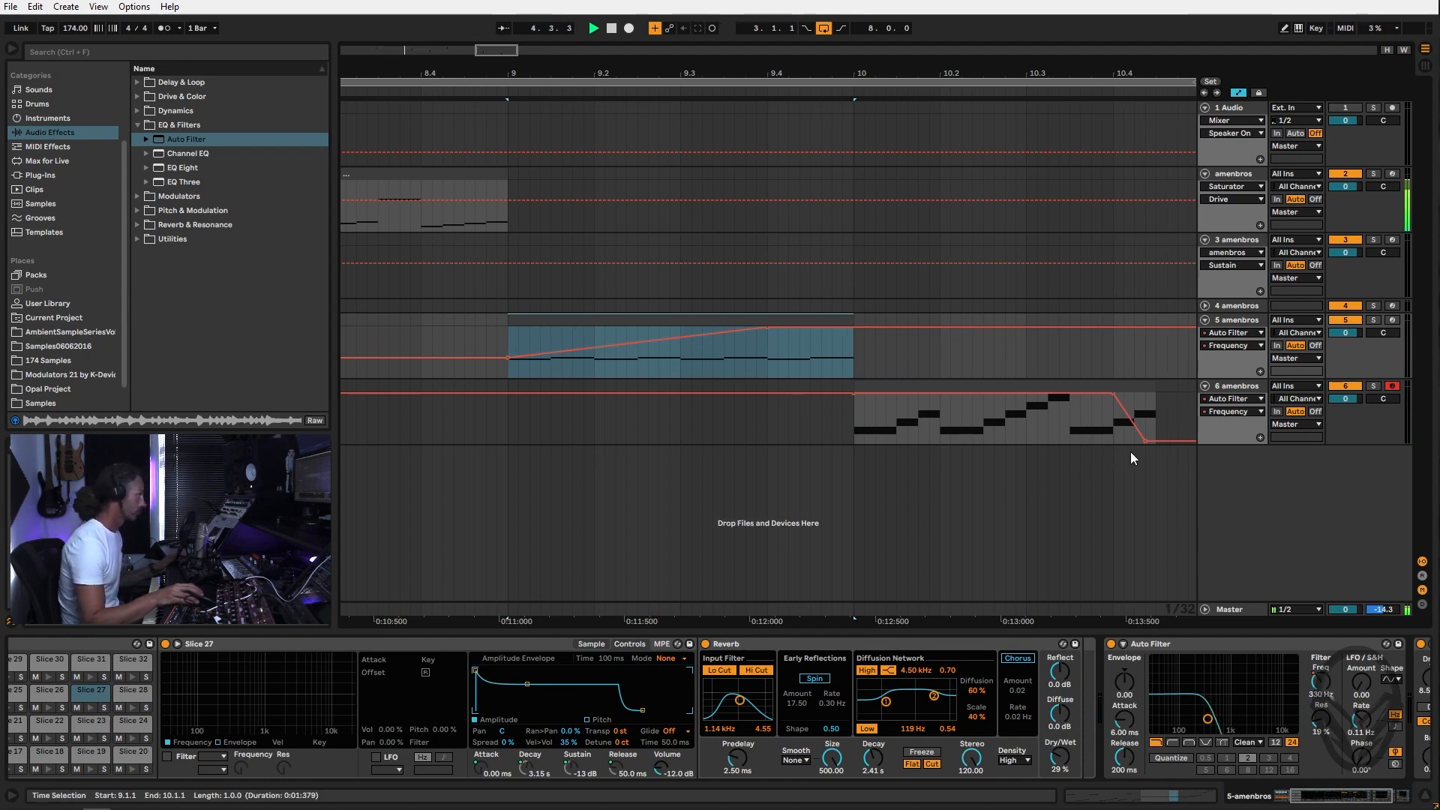
key(space)
Shift the filter drop on 6 amenbros earlier so it reaches its minimum at 10.4.1, trim the clip to end there, and play the loop
click(1083, 398)
drag(1114, 392, 1114, 443)
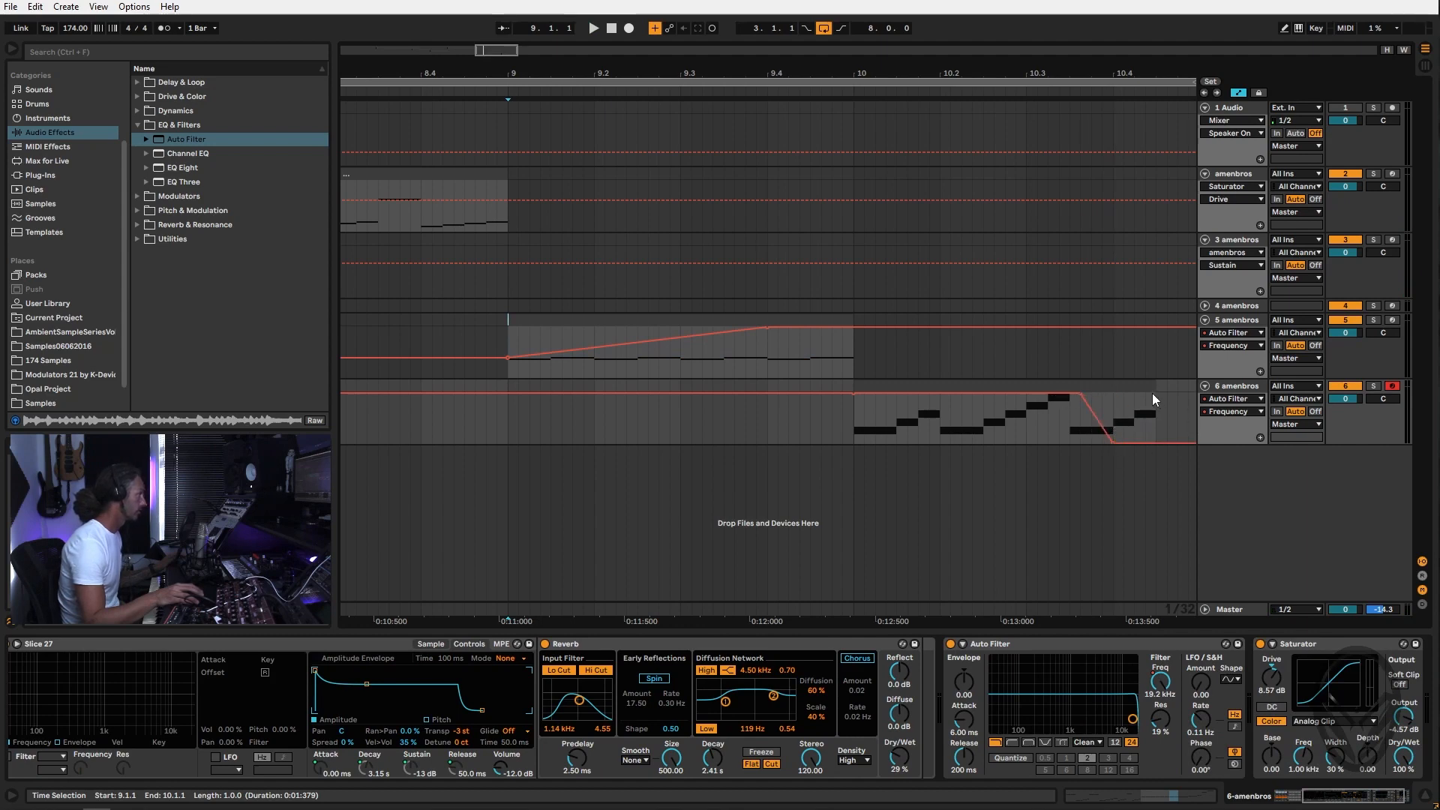
drag(1153, 389, 1113, 397)
key(space)
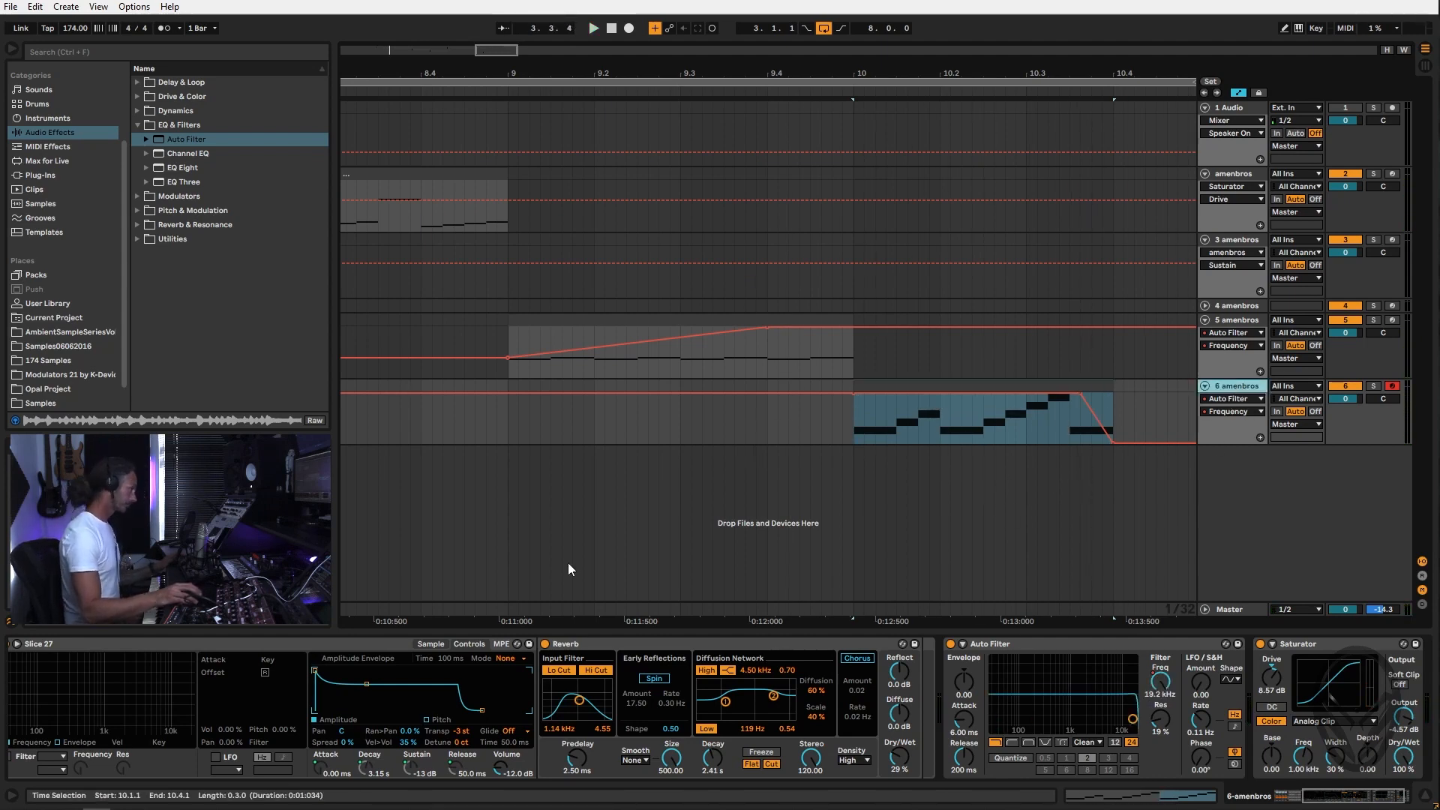
Add a default Reverb after the Saturator on 6 amenbros and play the loop
click(135, 224)
drag(179, 253, 1202, 705)
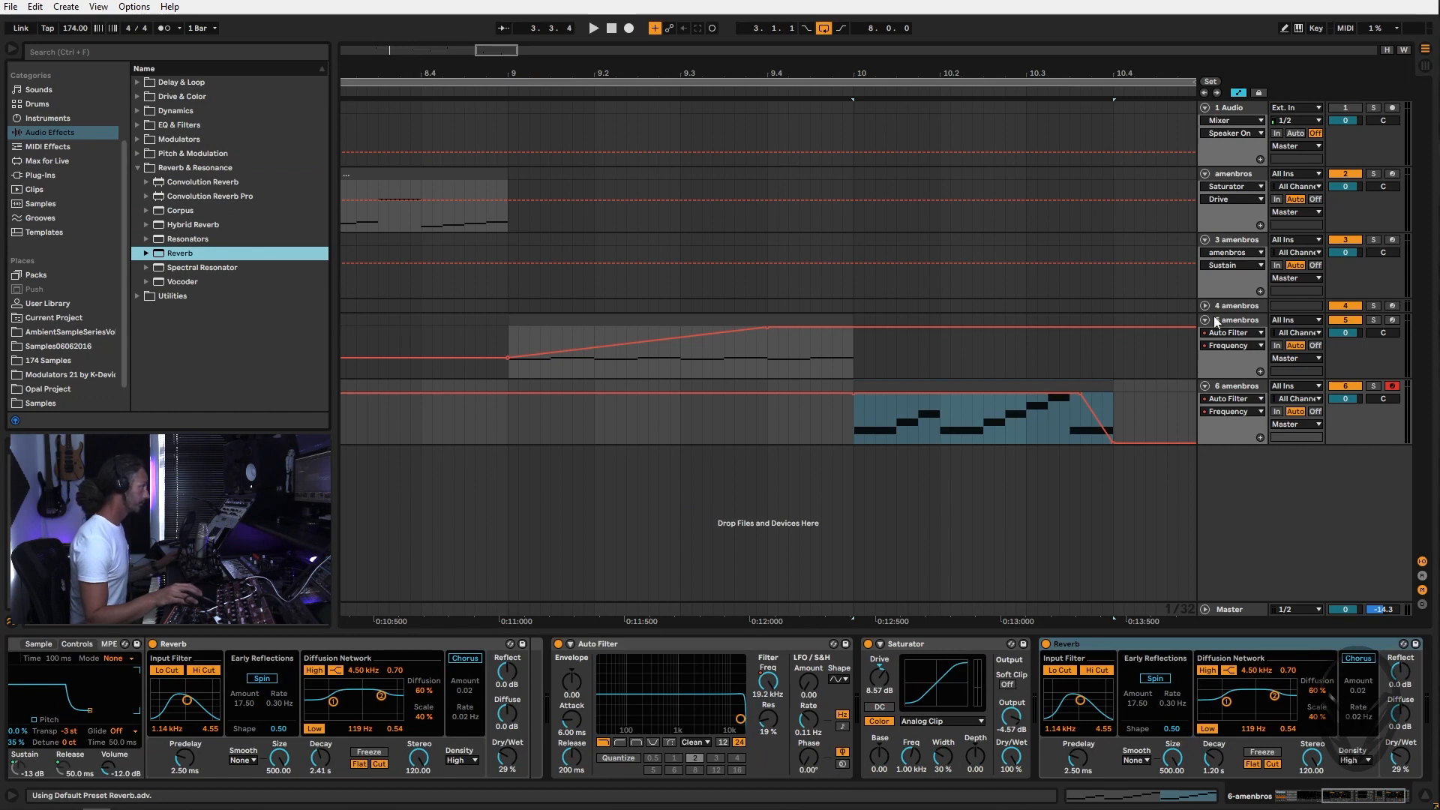
key(space)
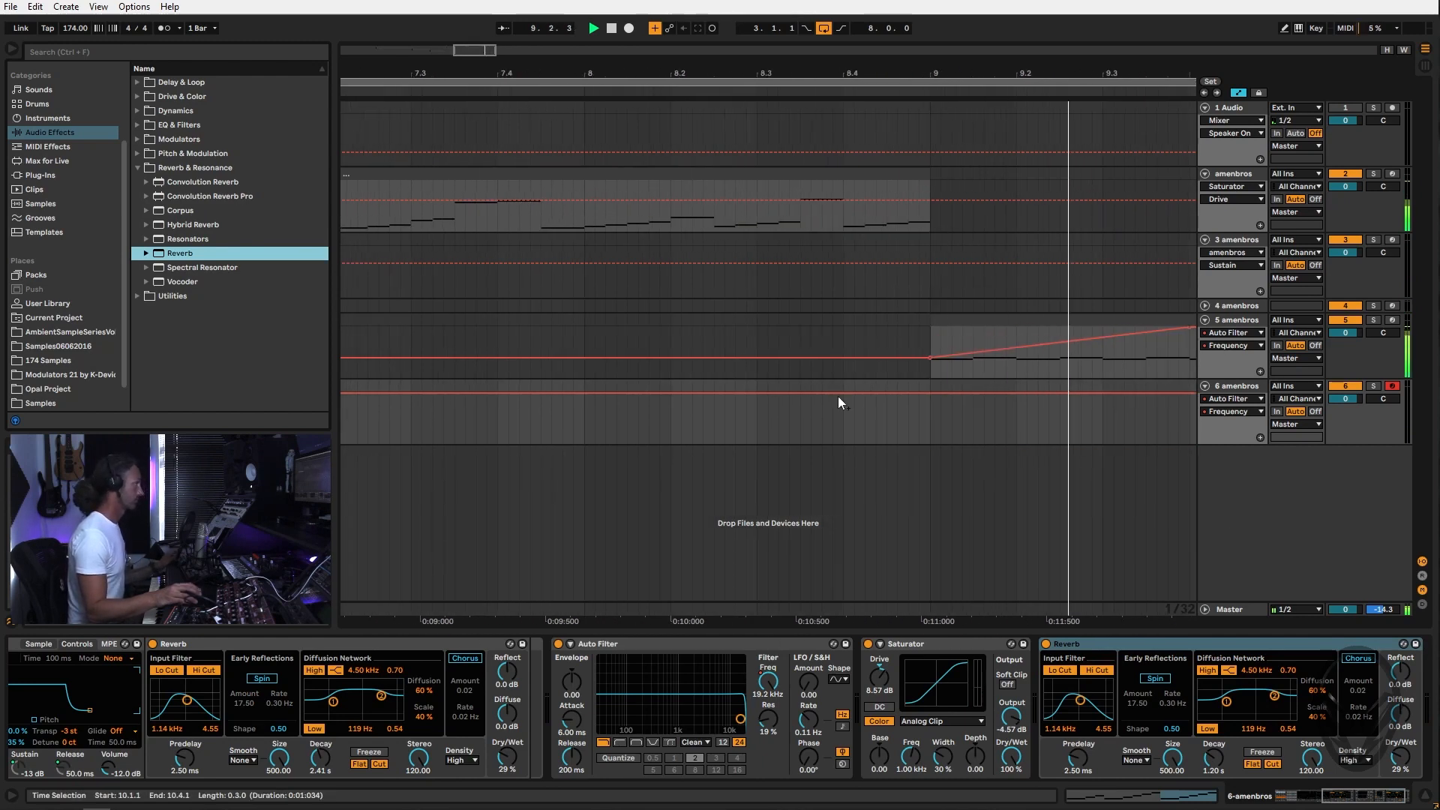
drag(829, 73, 830, 34)
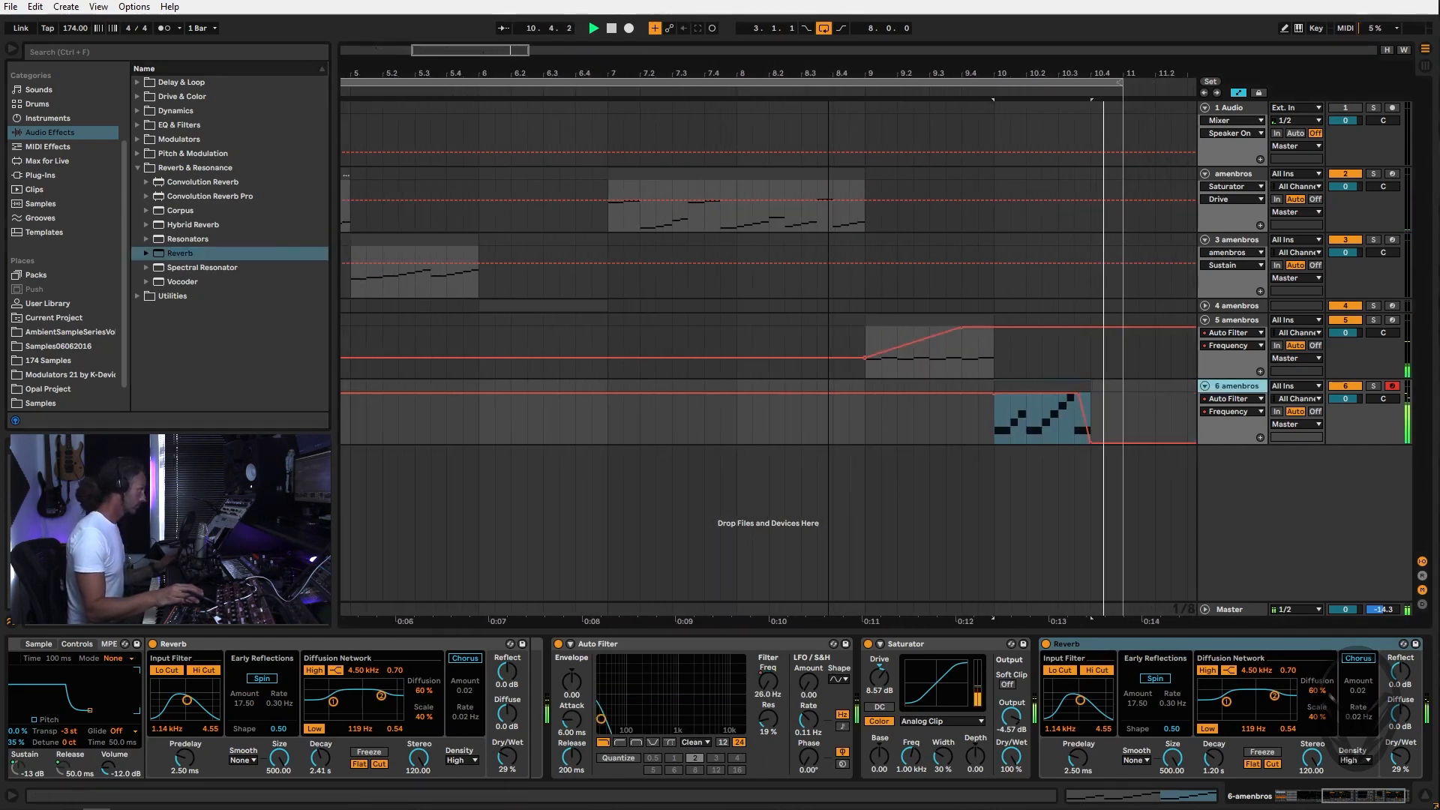
Add a Reverb at the end of the 5 amenbros chain, set its decay to 778 ms, and play the eight-bar loop
click(1250, 323)
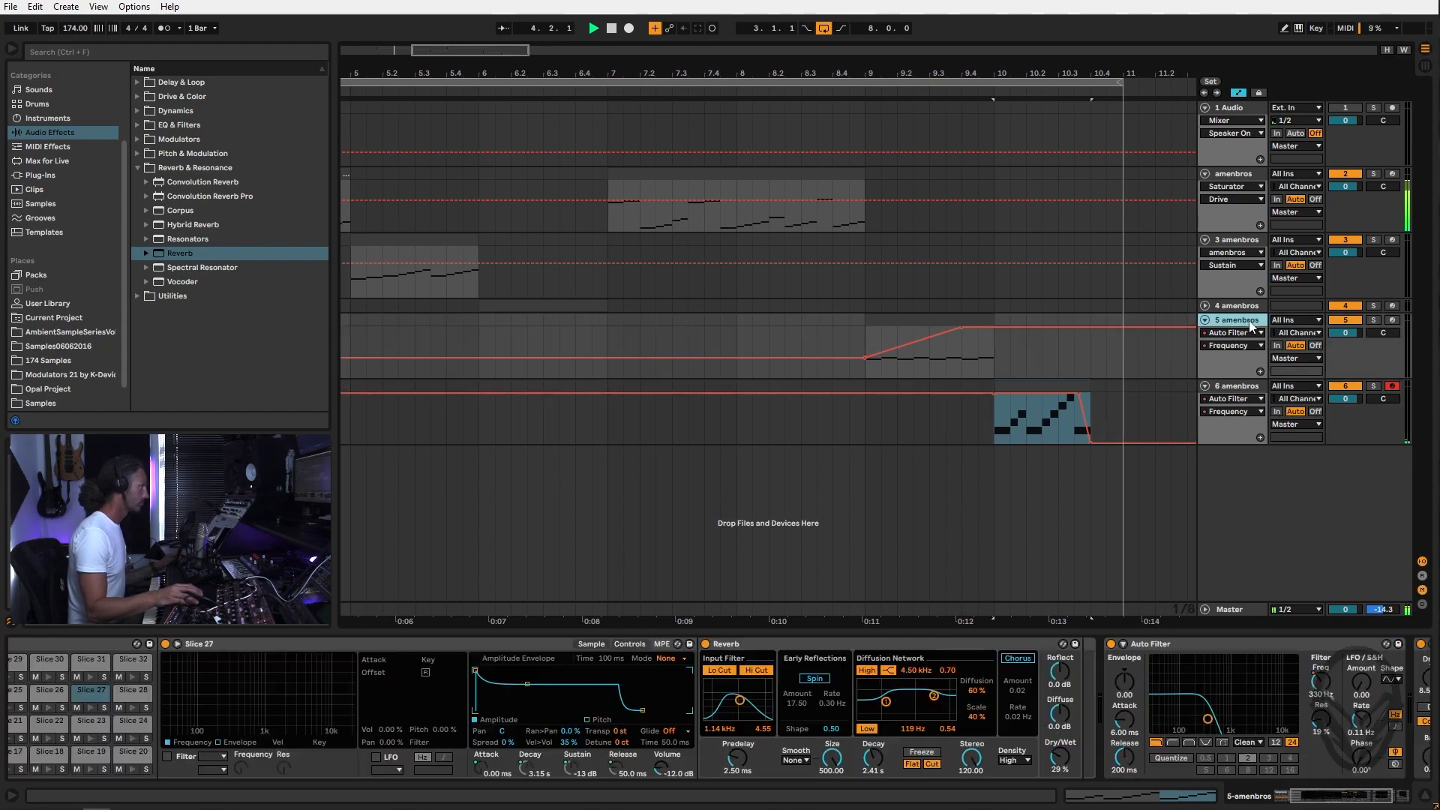
click(944, 314)
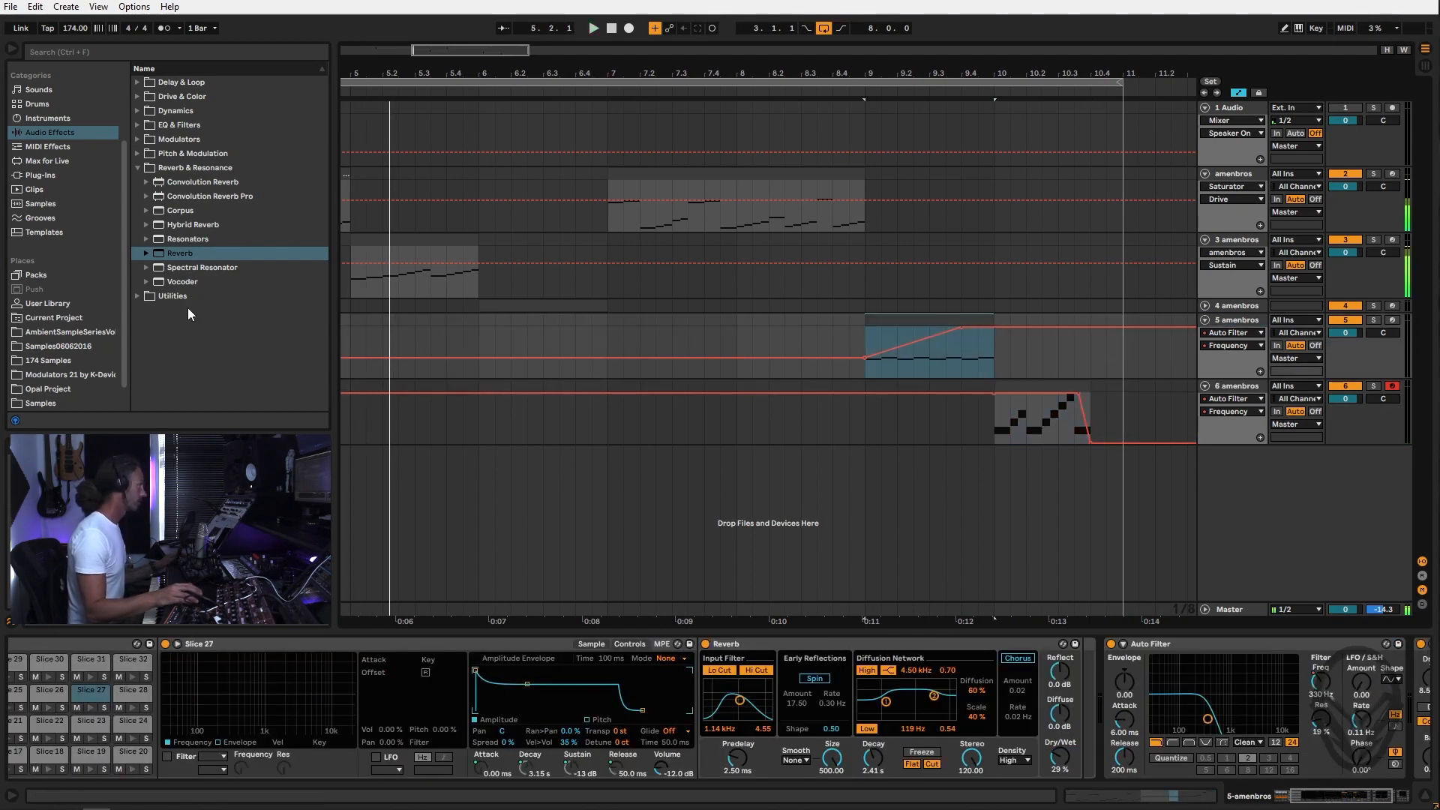
double_click(169, 257)
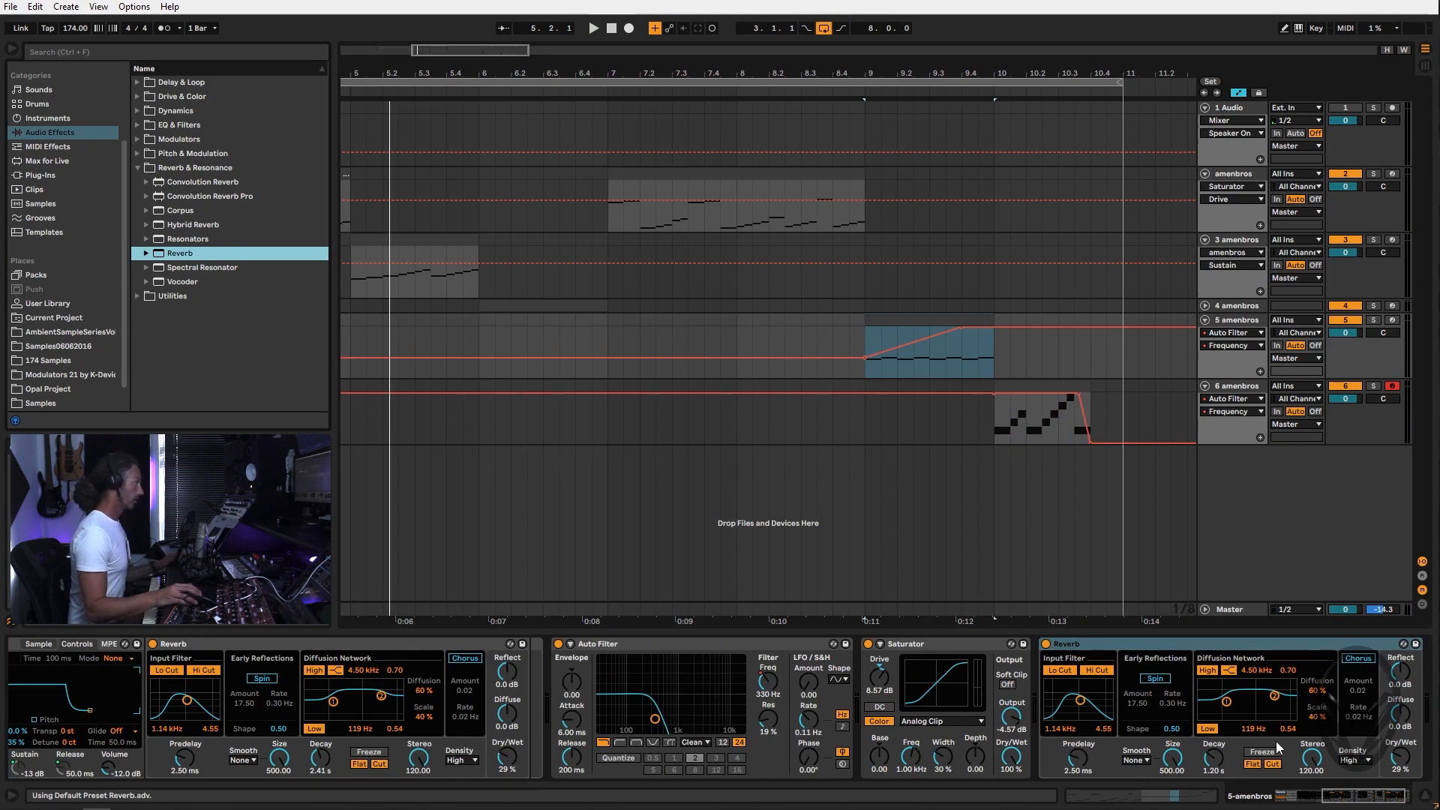
click(1212, 762)
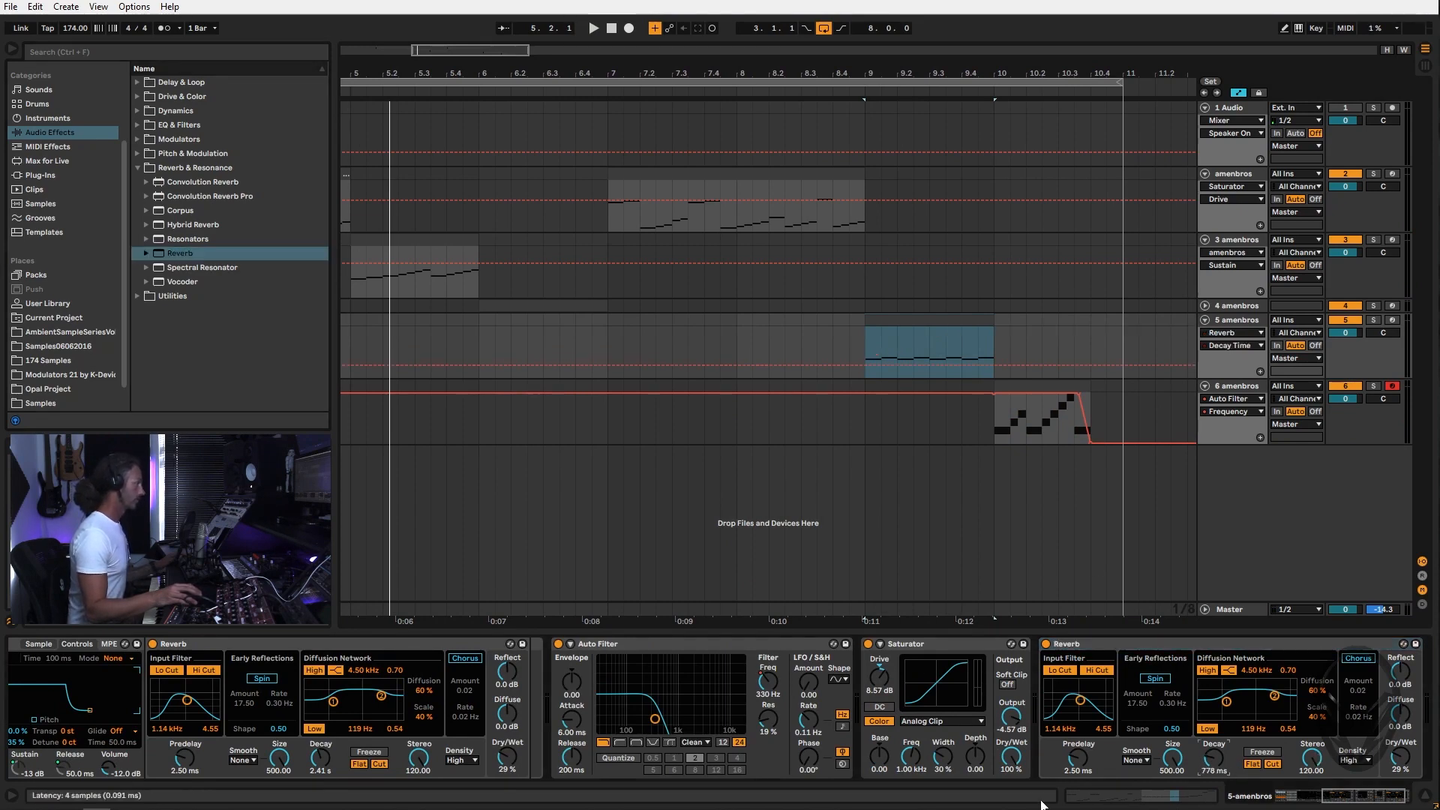
click(445, 81)
key(space)
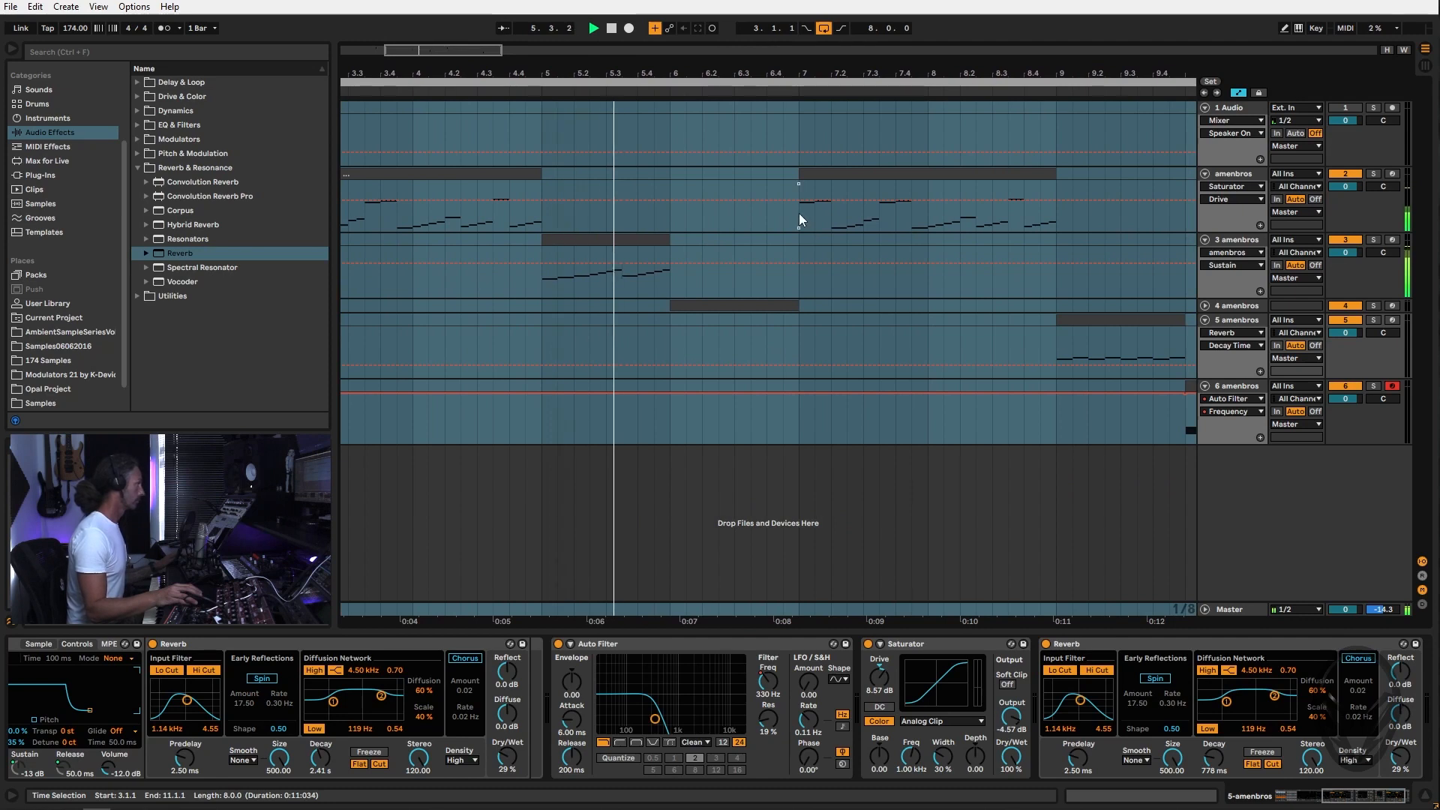
Duplicate the first amenbros track
click(831, 218)
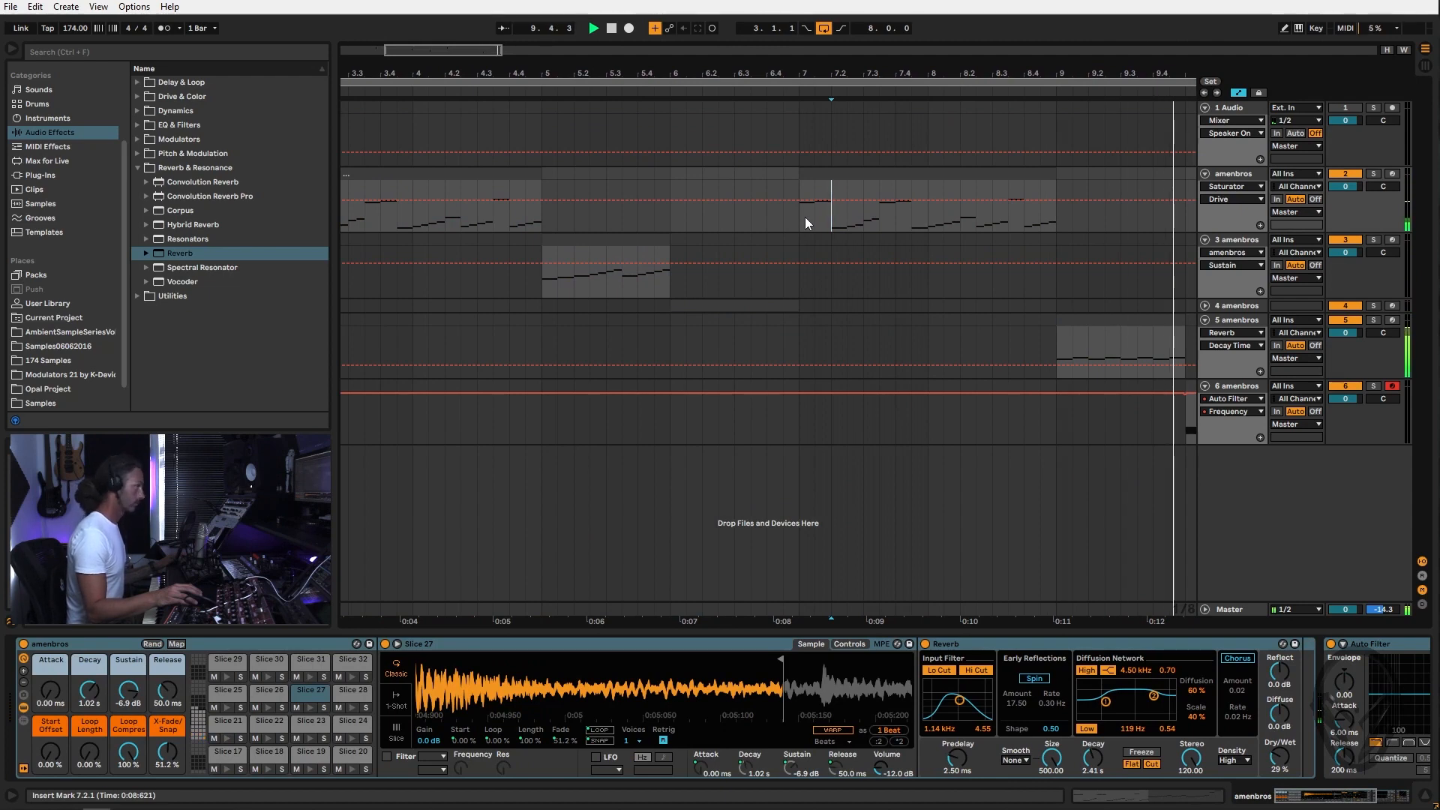
click(1242, 178)
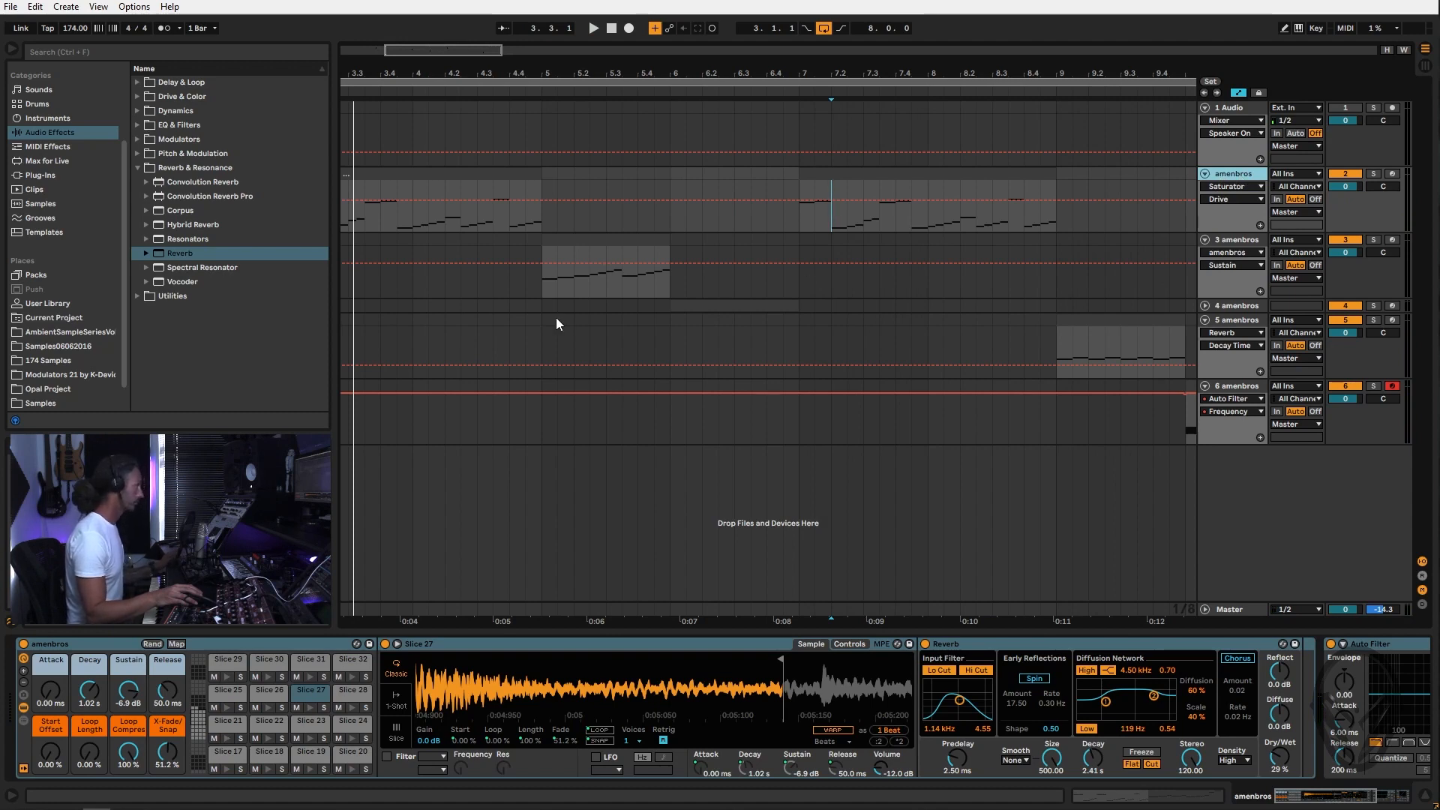
key(ctrl+d)
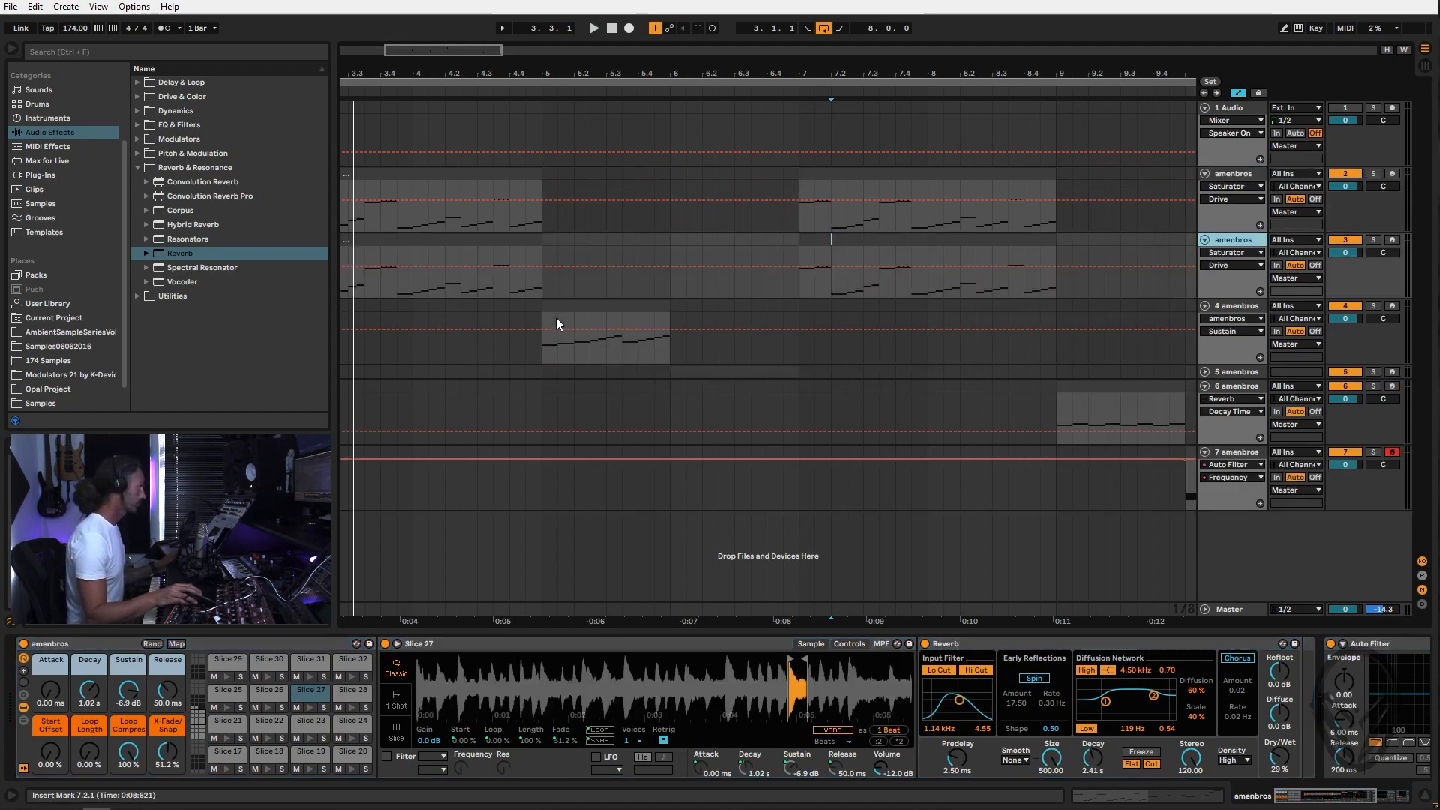
Delete the bar 3 to 5 clip from the duplicated track and the bar 7 to 9 clip from the original amenbros track
click(432, 238)
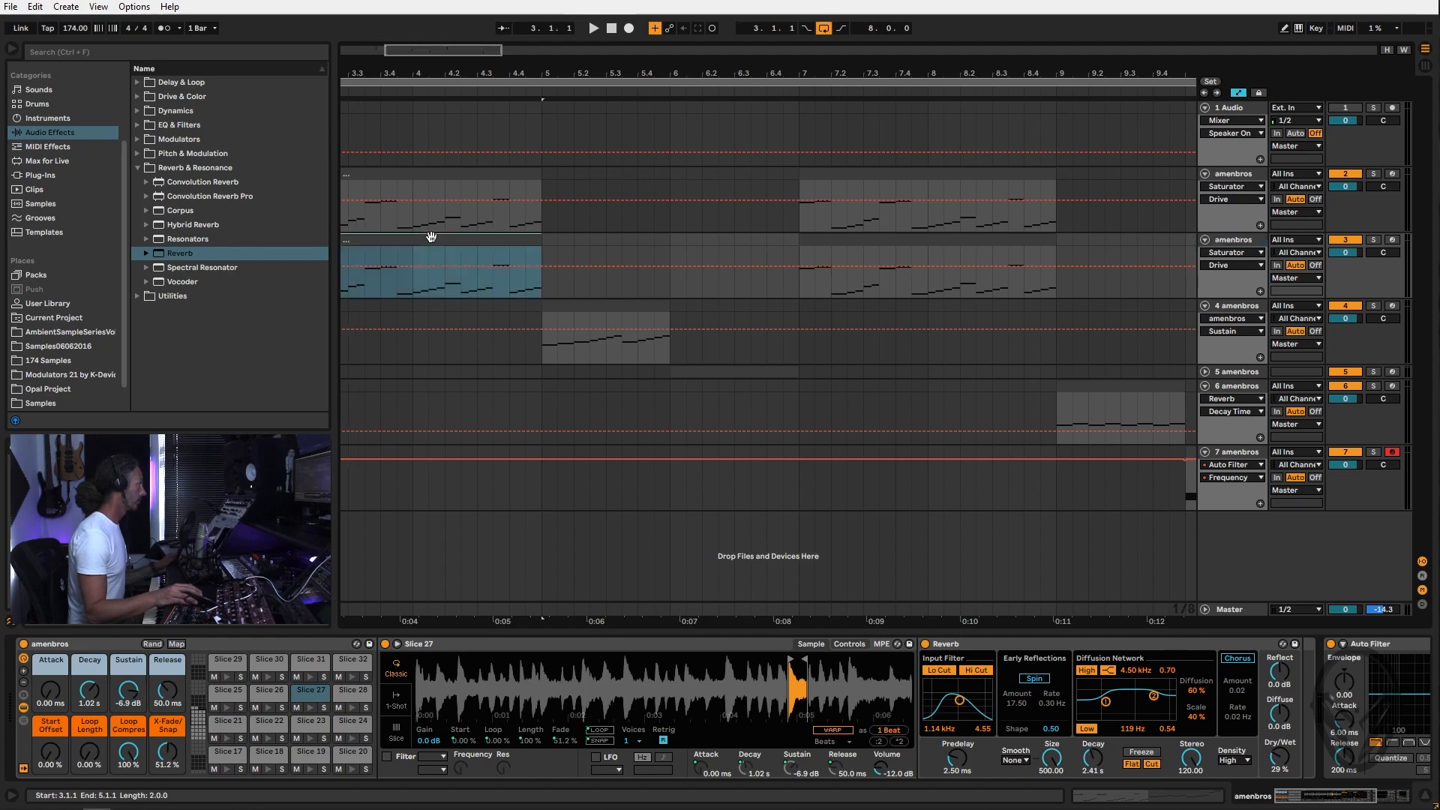
click(433, 239)
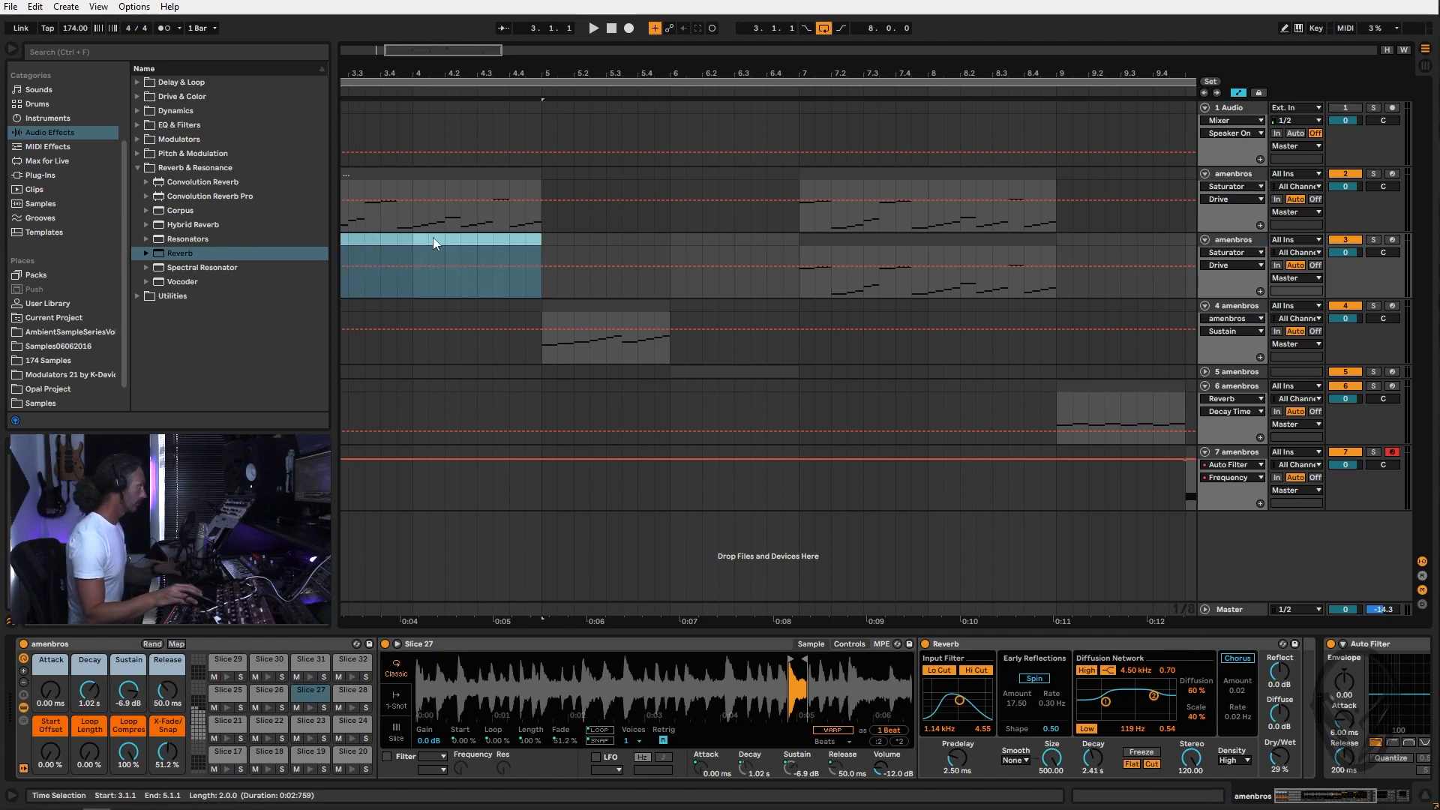
click(892, 174)
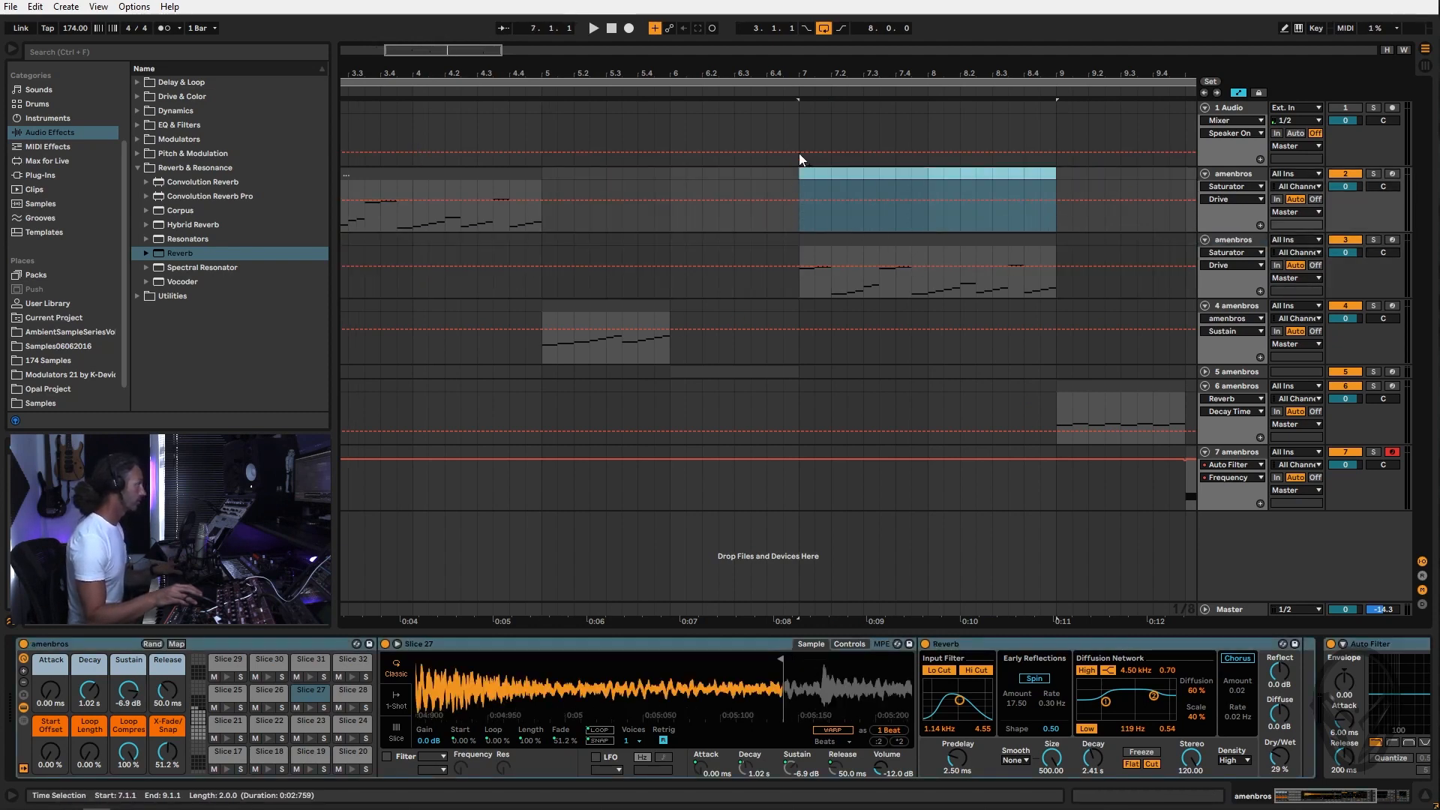
Switch the Auto Filter on the duplicated amenbros track to a notch filter and lower its frequency to 93.2 Hz
click(1249, 241)
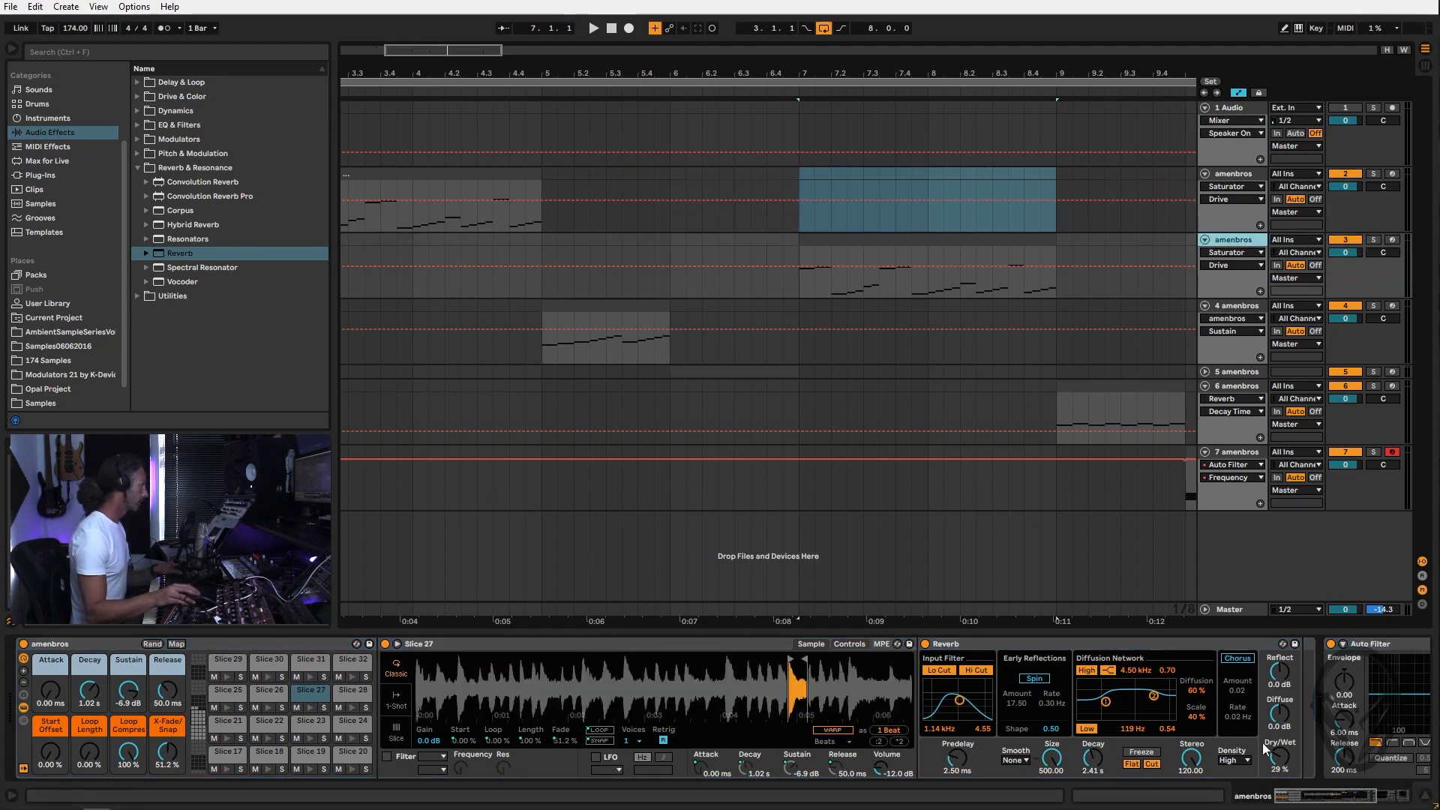
drag(1289, 793, 1320, 797)
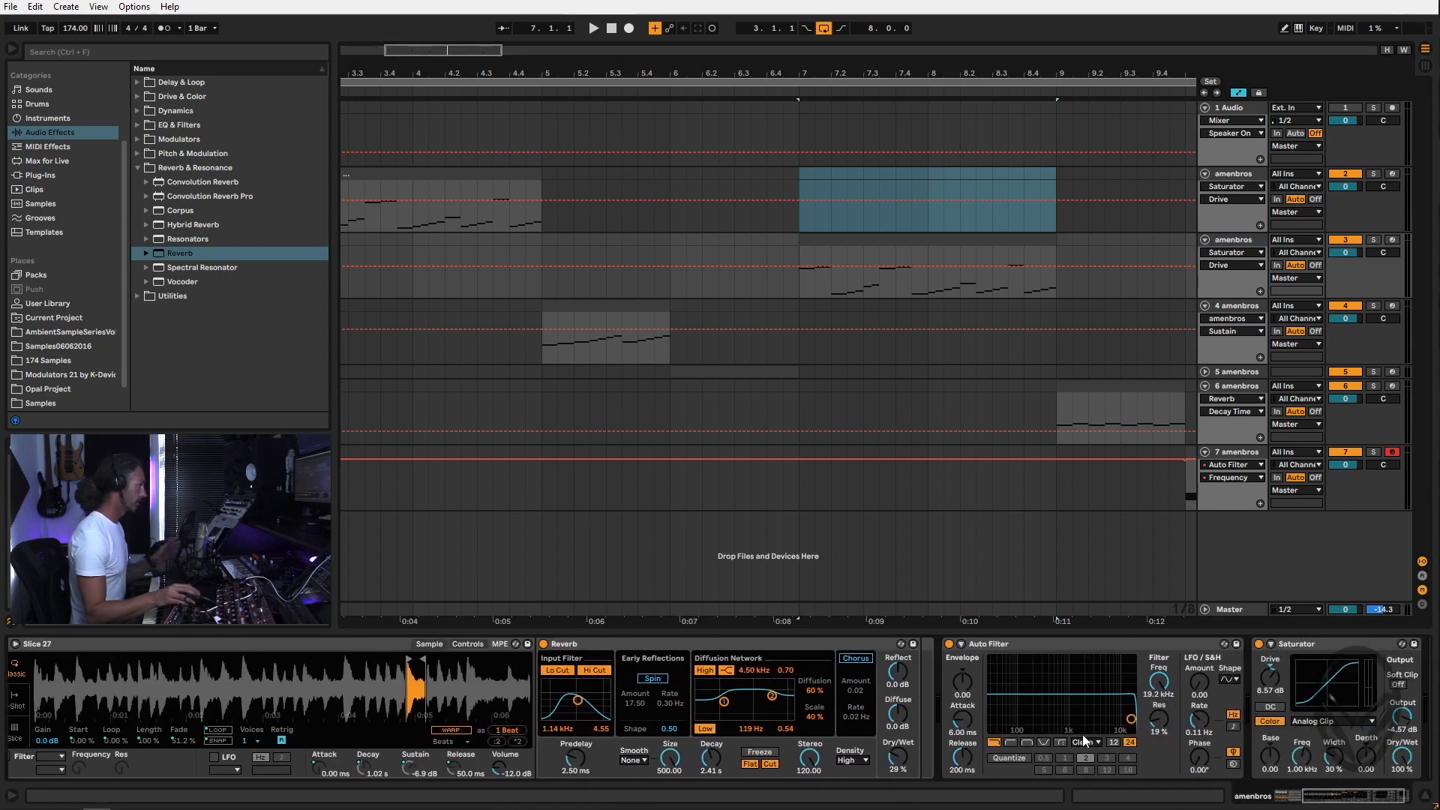
click(1044, 744)
drag(1131, 719, 1023, 719)
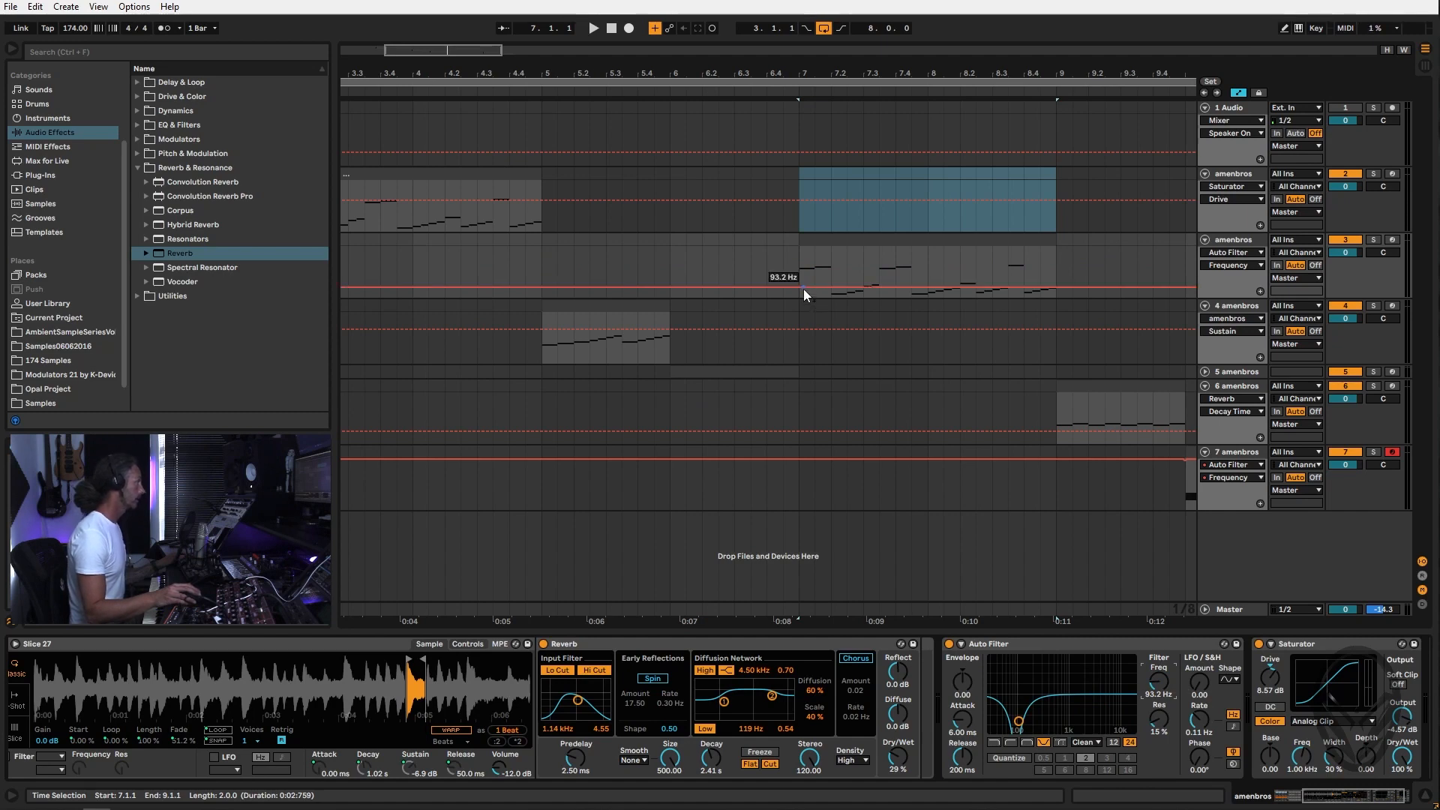
Automate the notch frequency on the duplicated track to fall from about 6 kHz at 7.1.1 to about 51 Hz at 9.1.1, and play it
drag(802, 289, 803, 256)
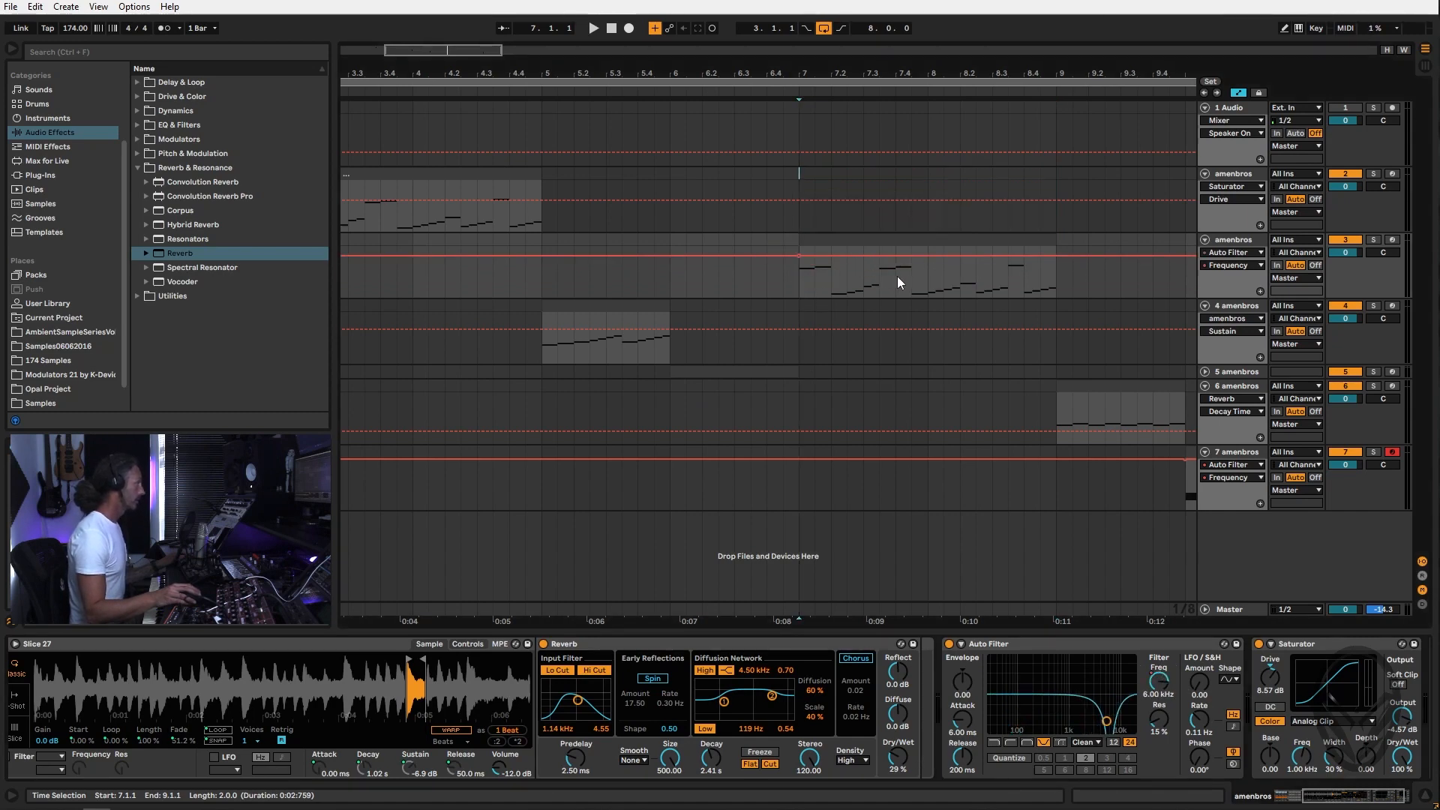
drag(975, 256, 1057, 291)
key(space)
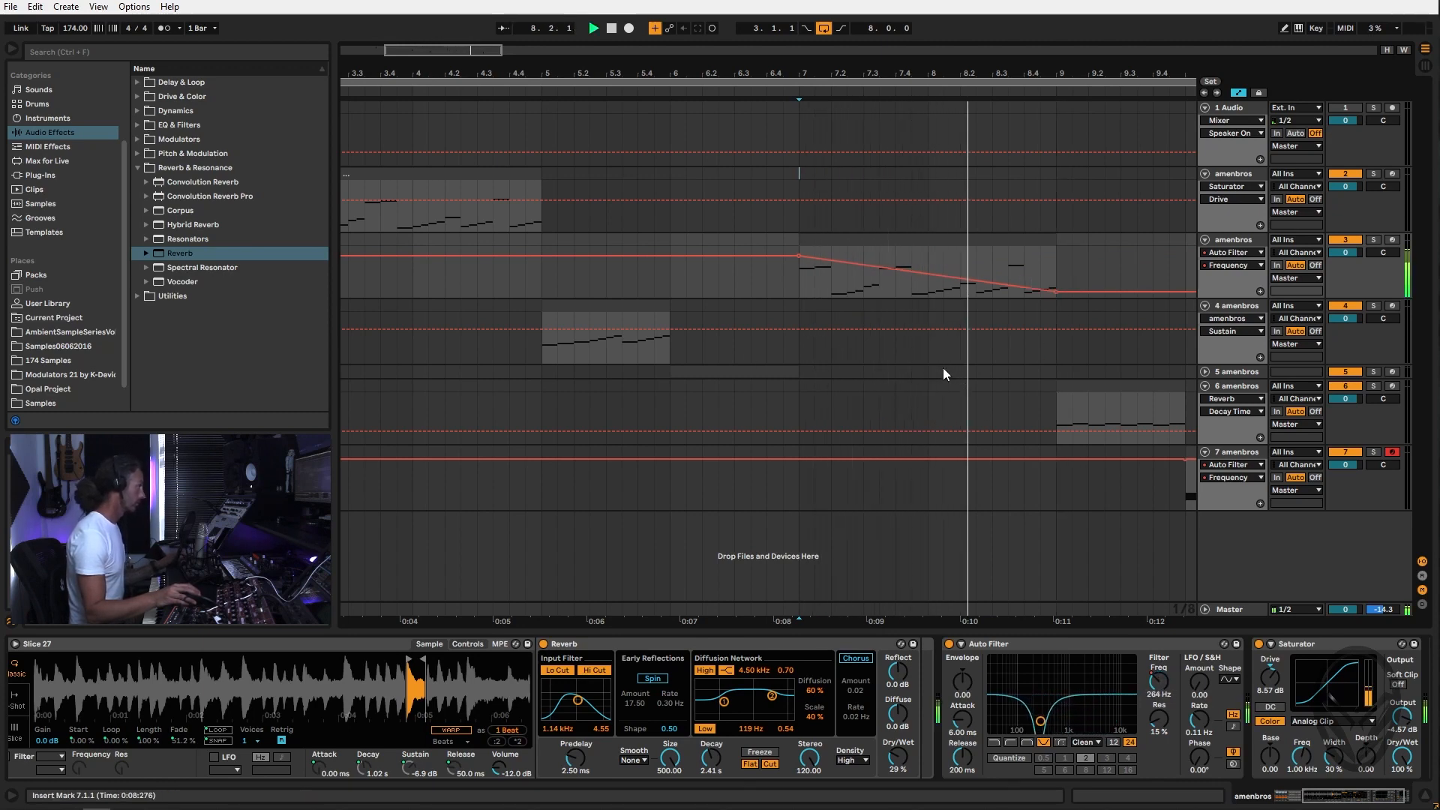
key(space)
Open the bar 7 to 9 clip on the duplicated track and delete its last four notes, from 2.4.1 to the end
click(1046, 255)
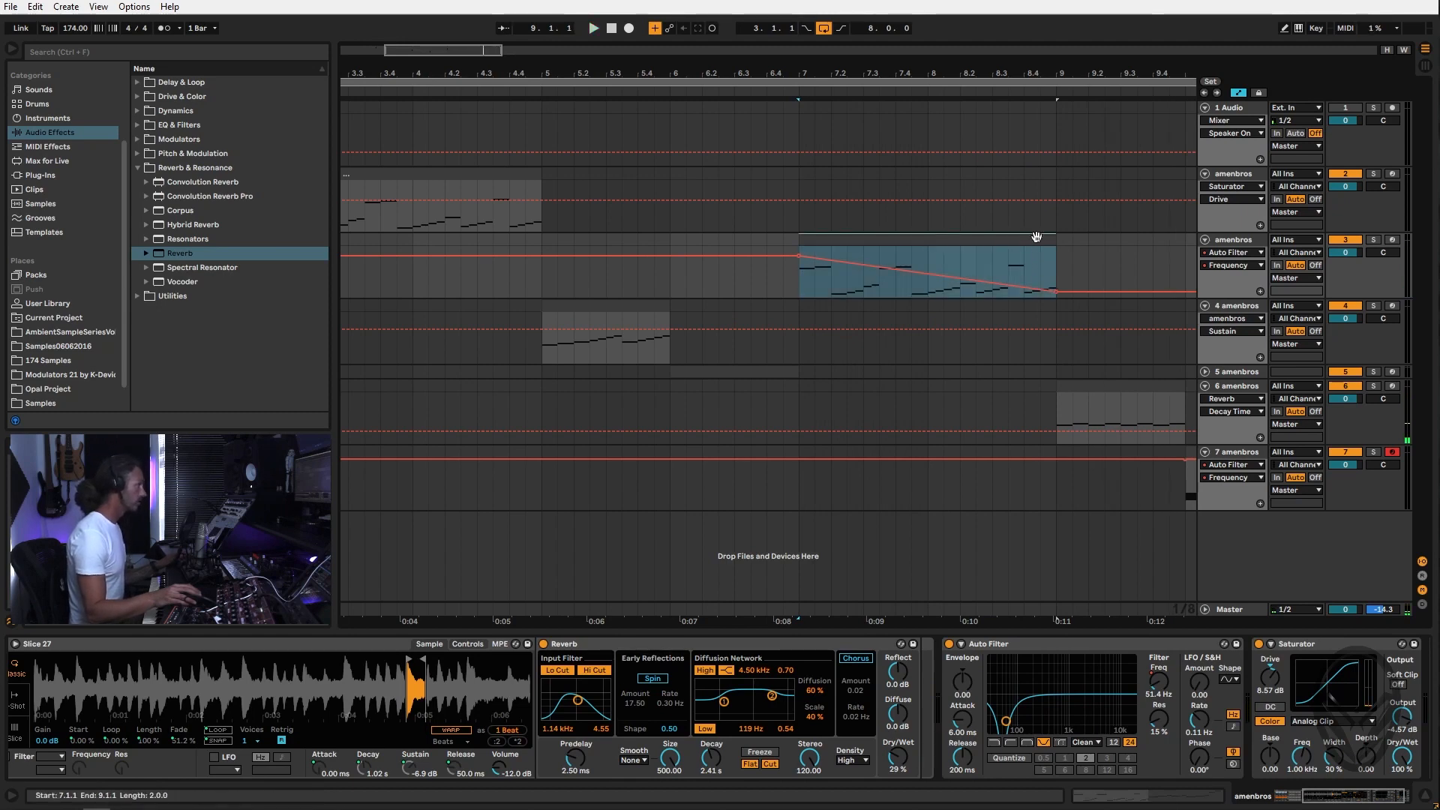
double_click(1036, 240)
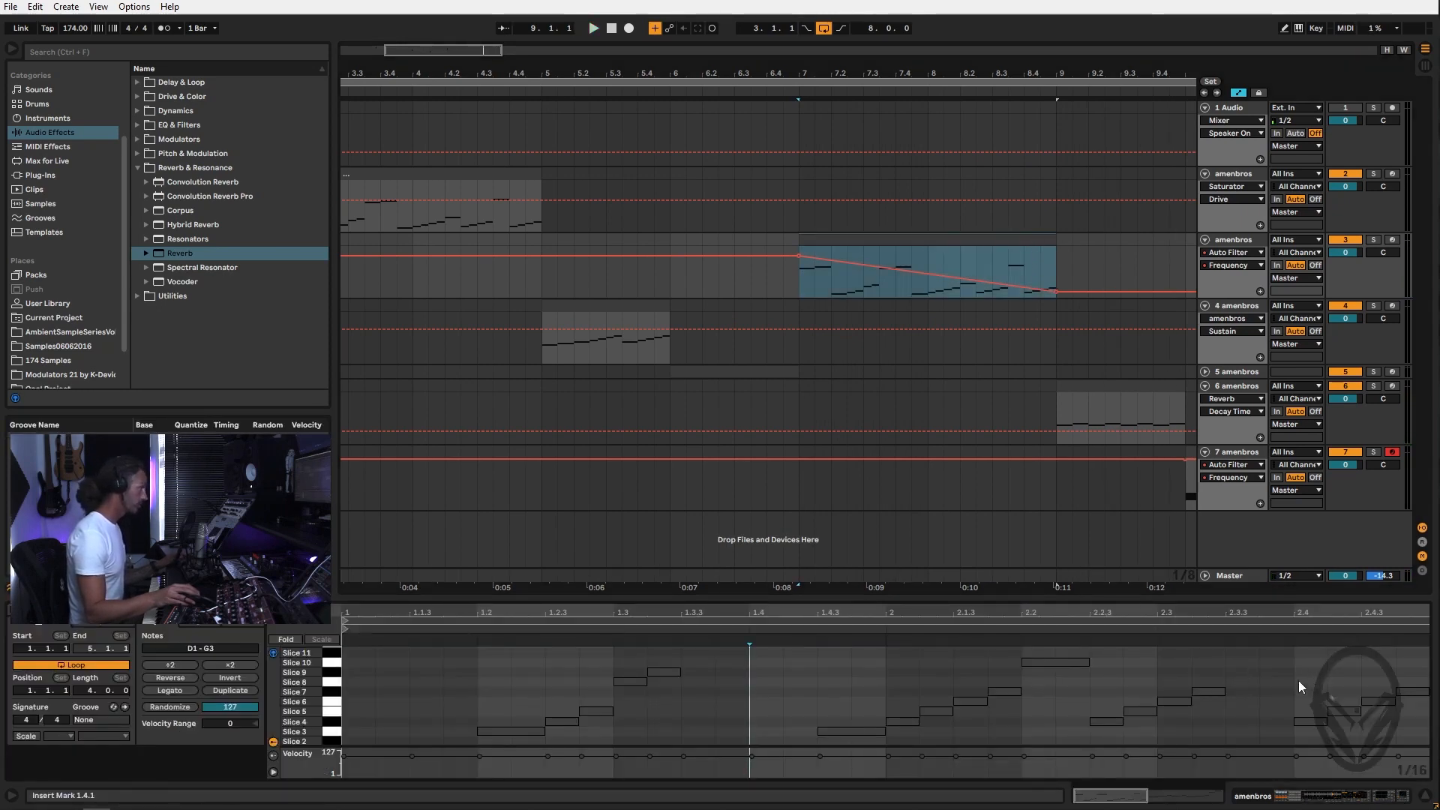
drag(1305, 664, 1410, 739)
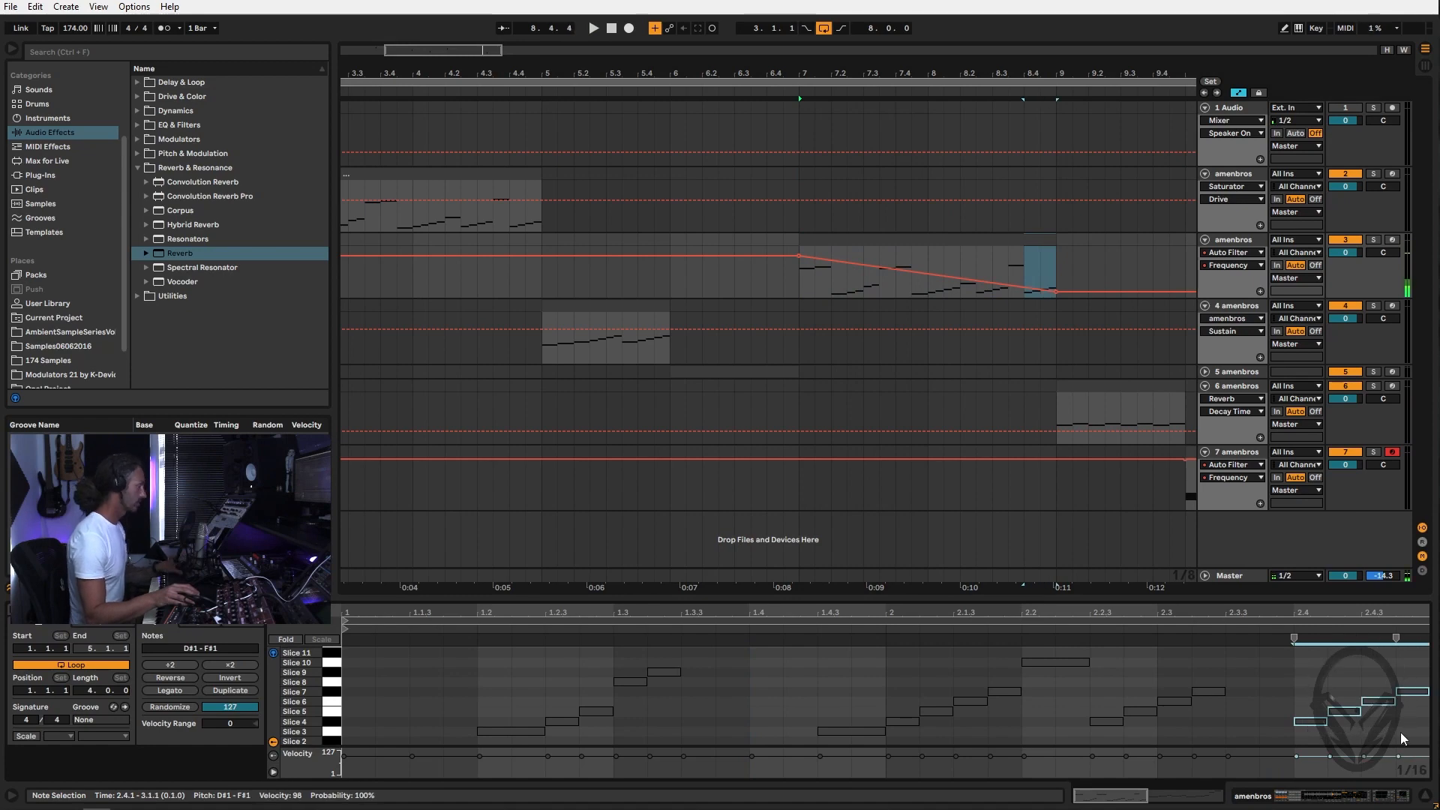
key(Delete)
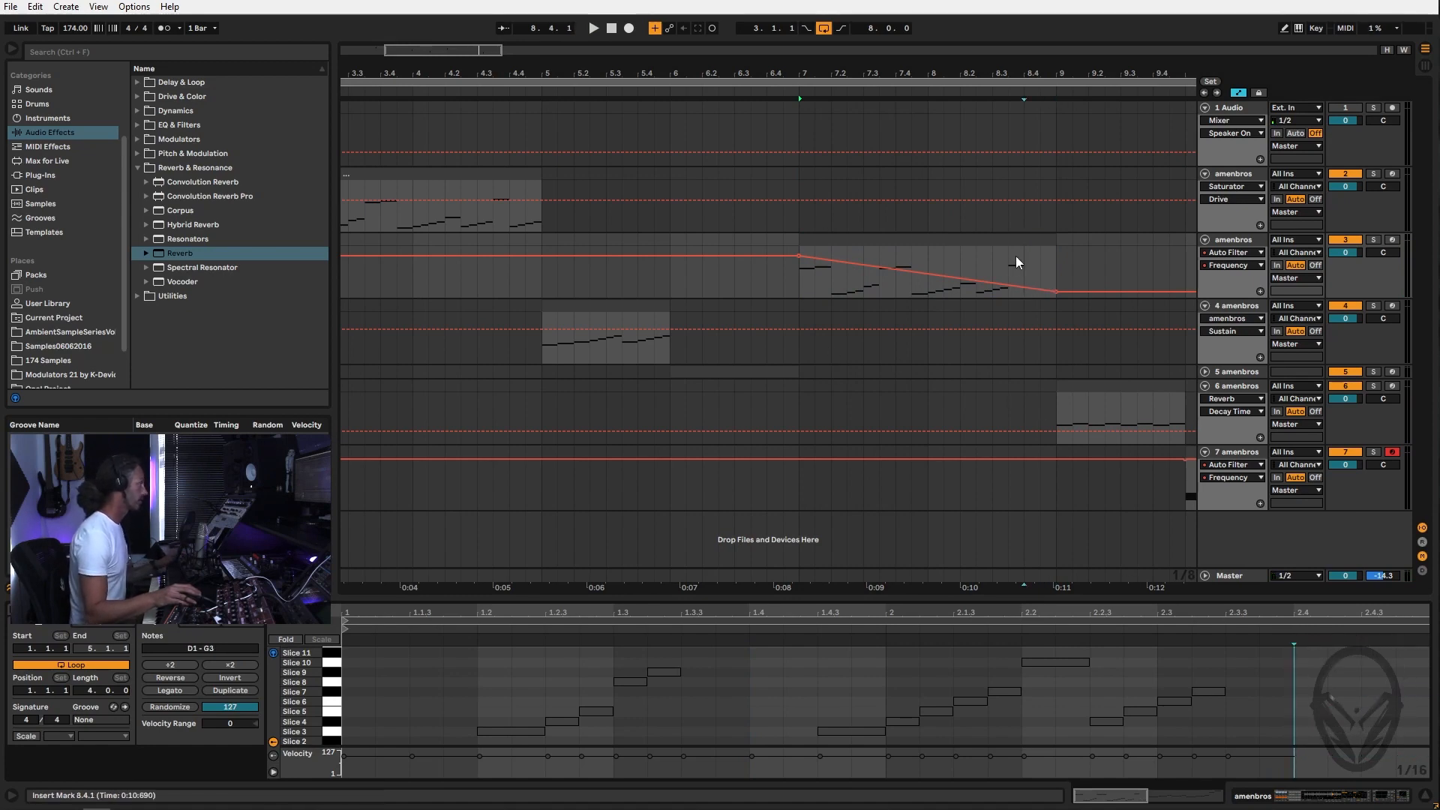
Raise the clip's last note, at 2.3.3, five semitones to D3 (Slice 27) and play the eight-bar loop
scroll(1247, 711, down, 1)
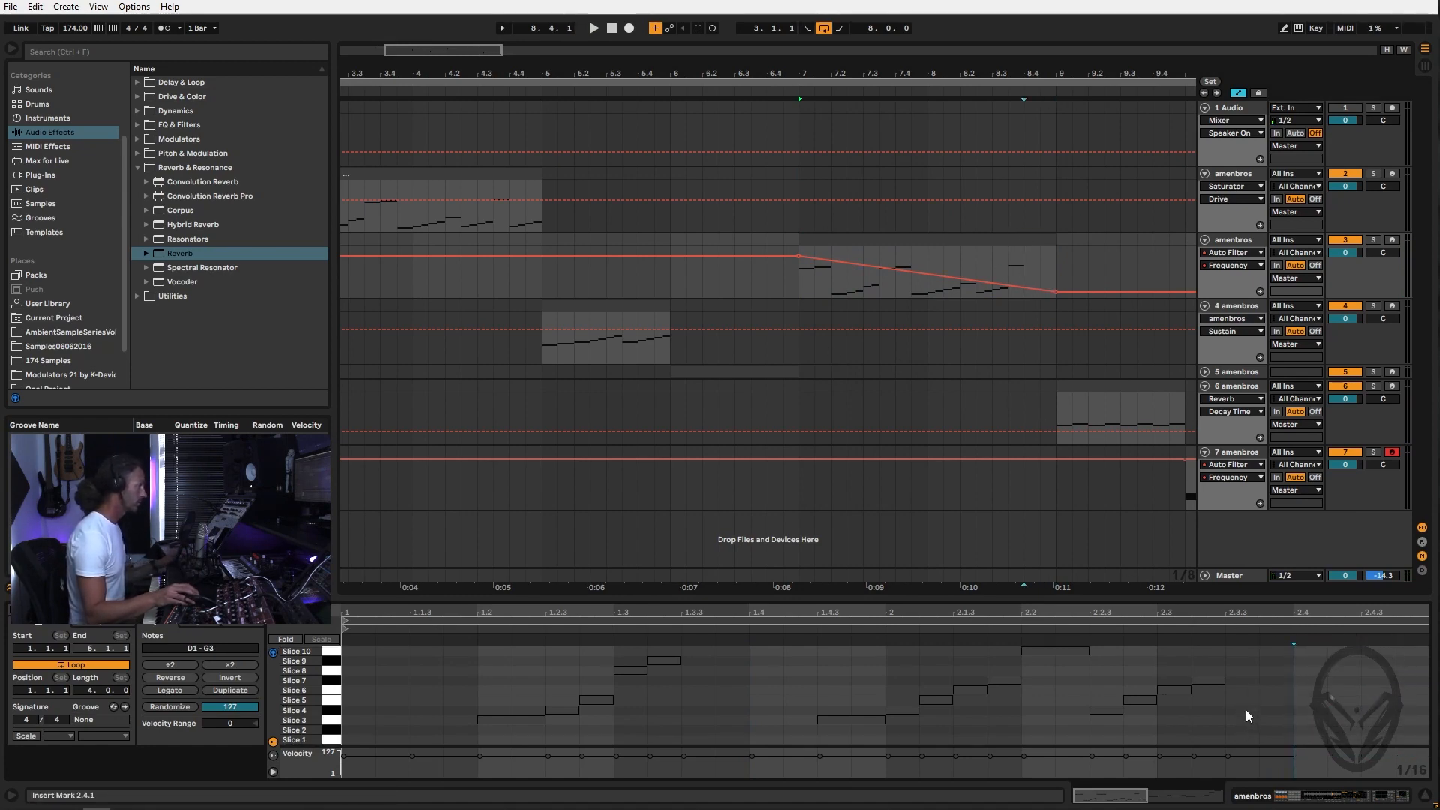
drag(1230, 758, 1283, 745)
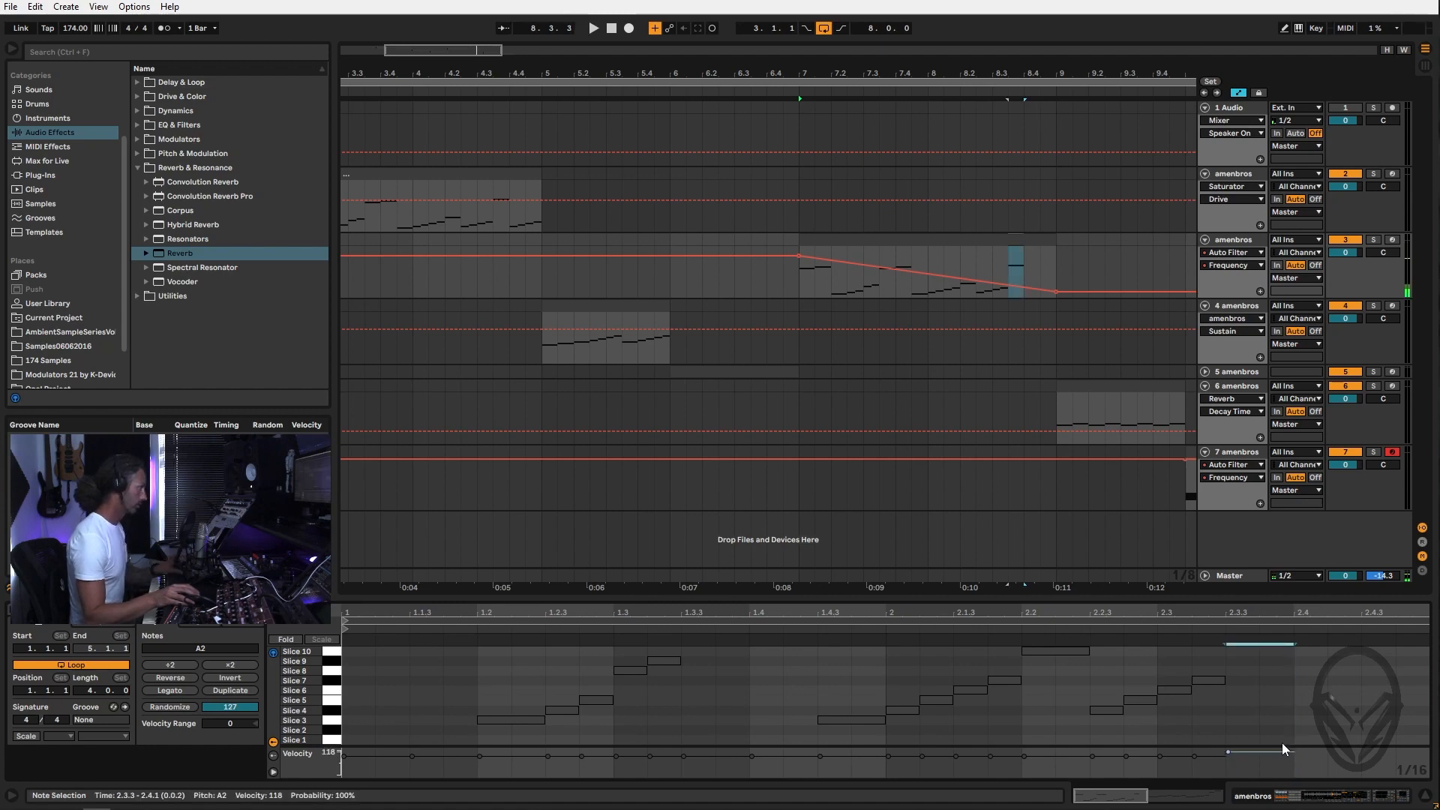
scroll(1264, 713, up, 6)
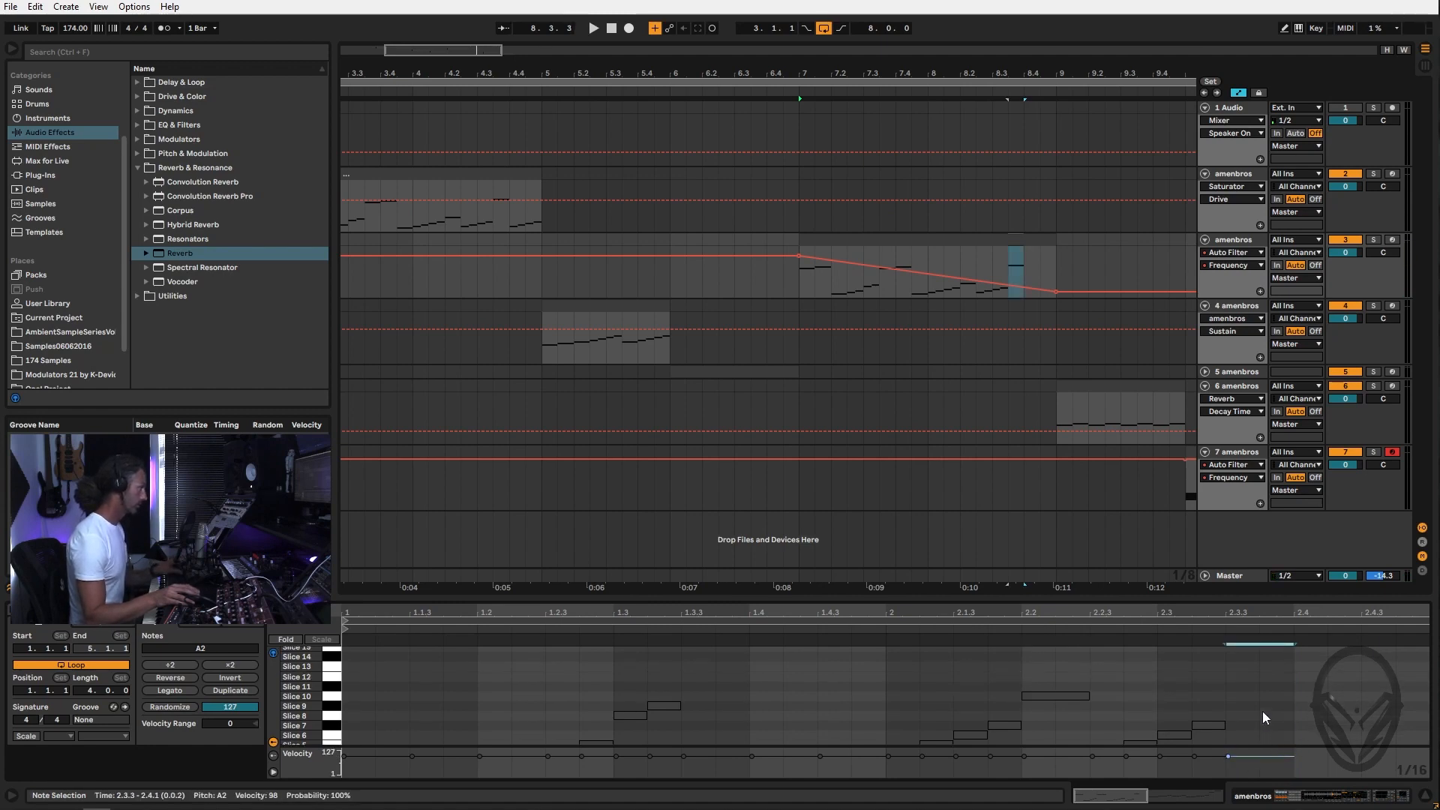
key(Up)
key(Up)
key(Up)
key(Up)
key(Up)
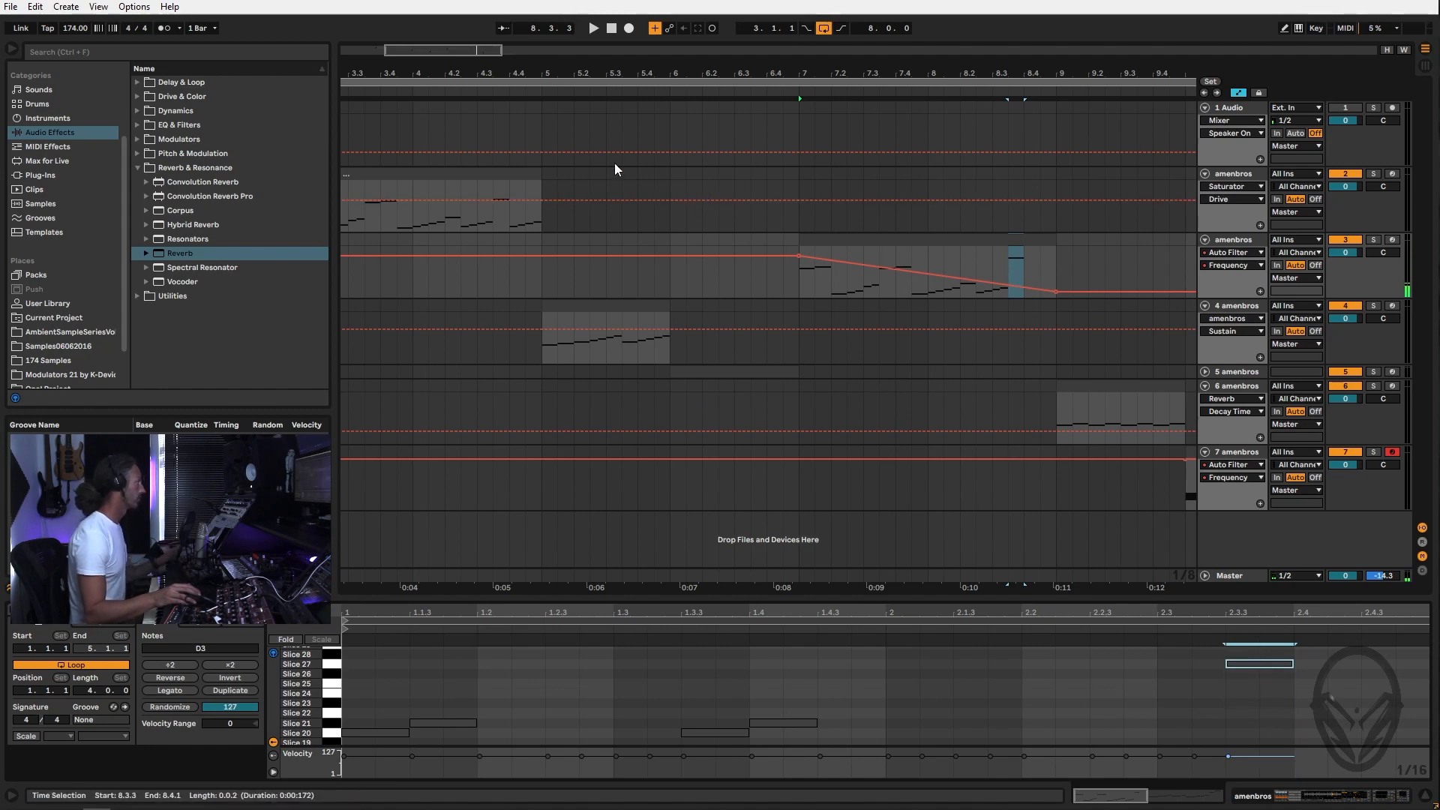
click(509, 79)
key(space)
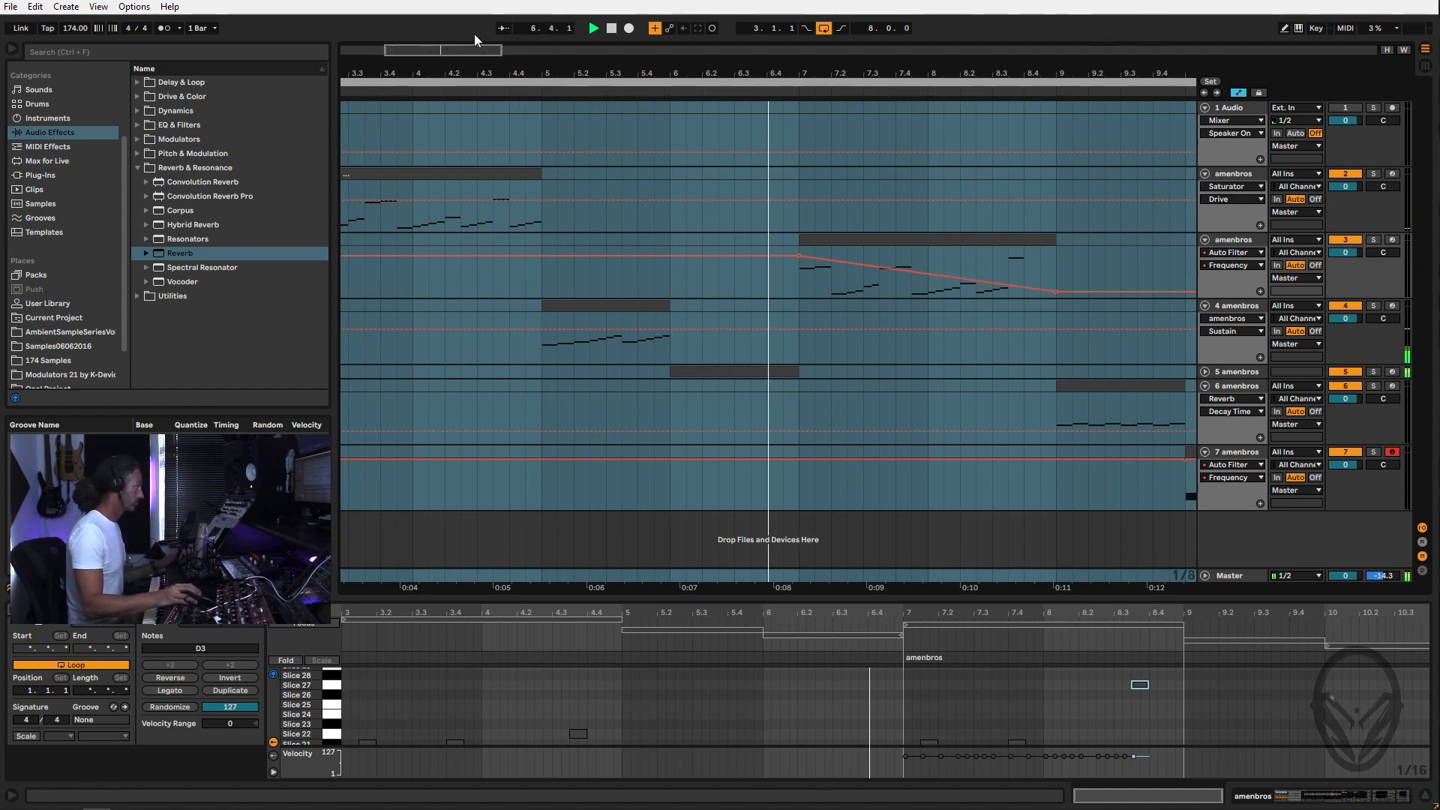
click(804, 286)
click(829, 243)
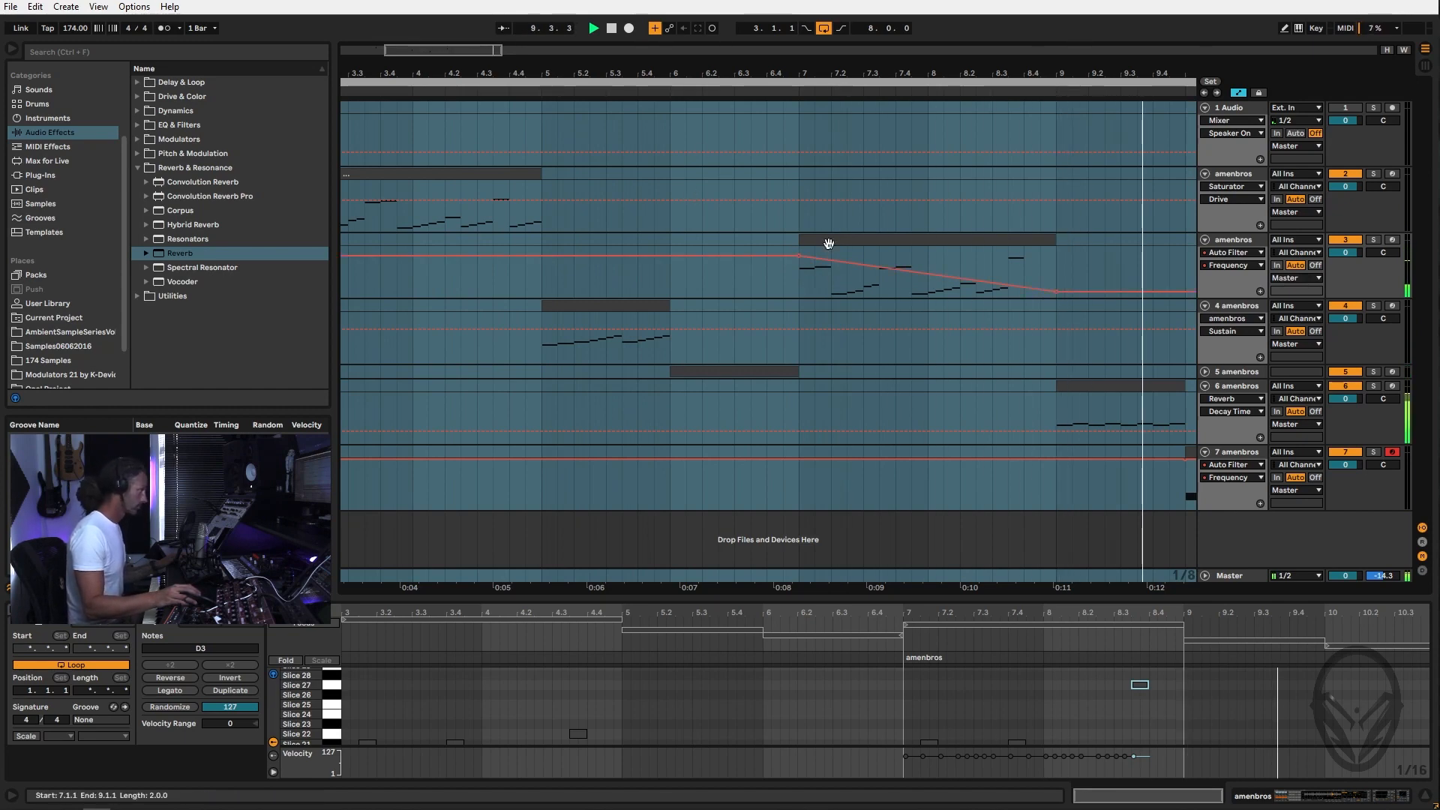
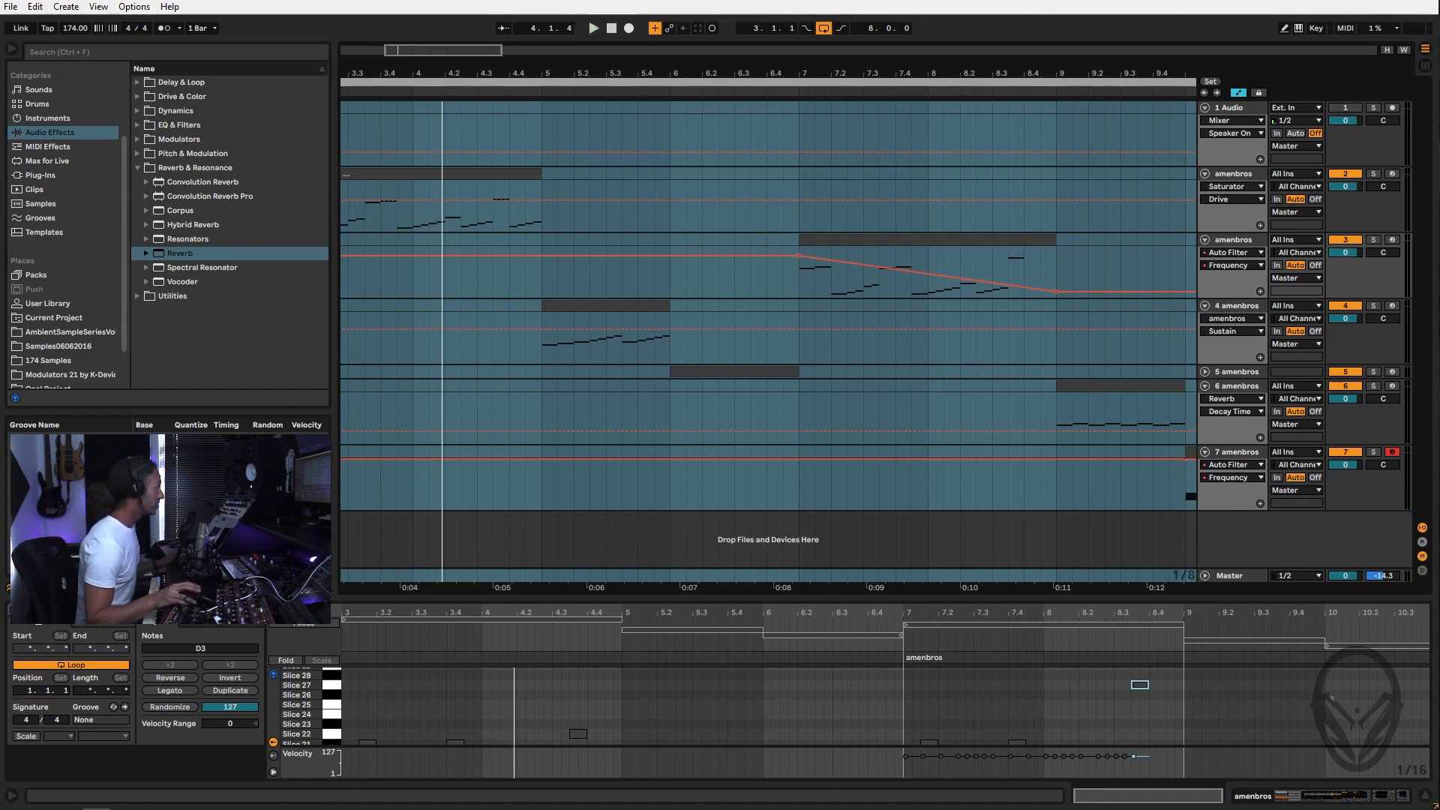
Group all six amenbros tracks into one group track and name it AmenGRP
click(1242, 453)
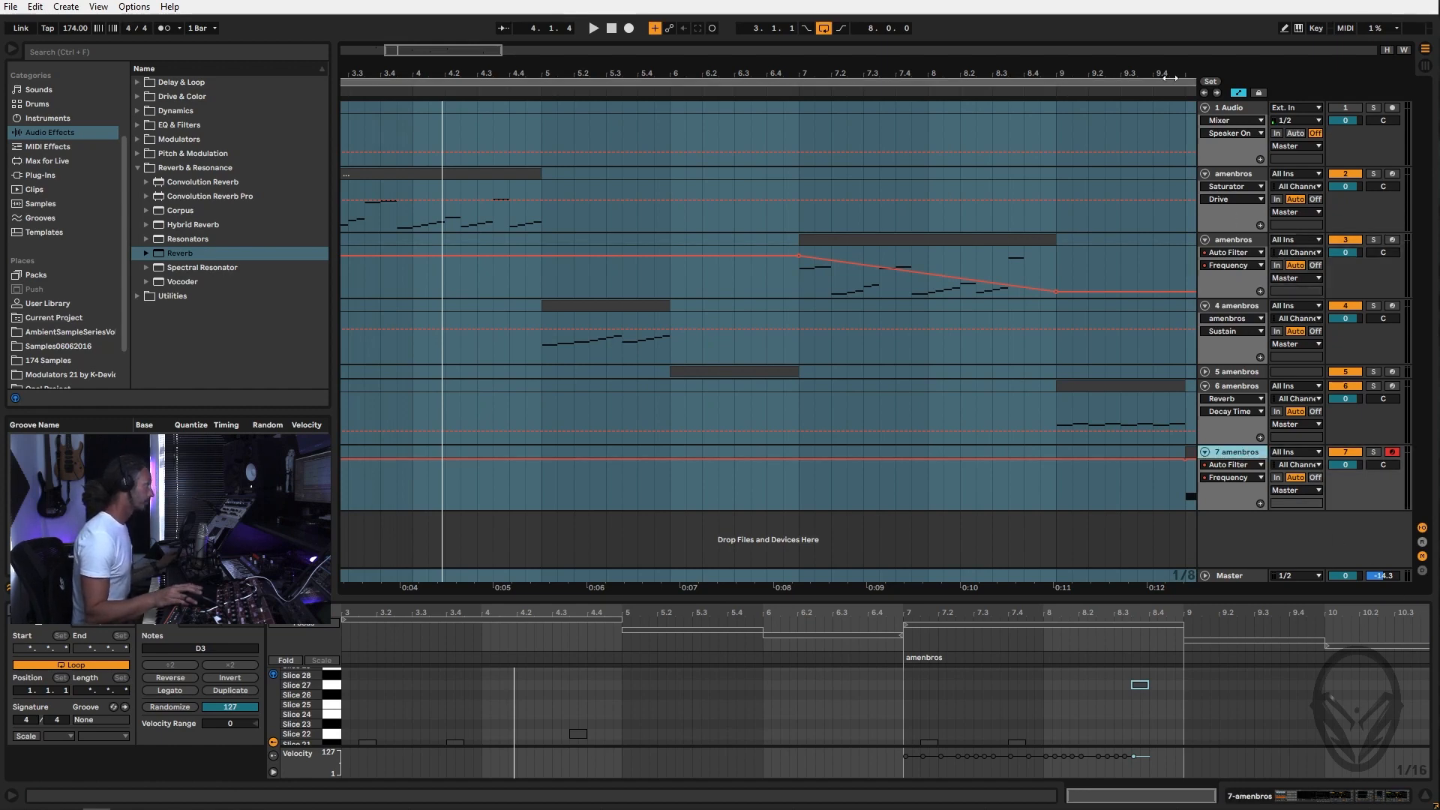
click(1232, 177)
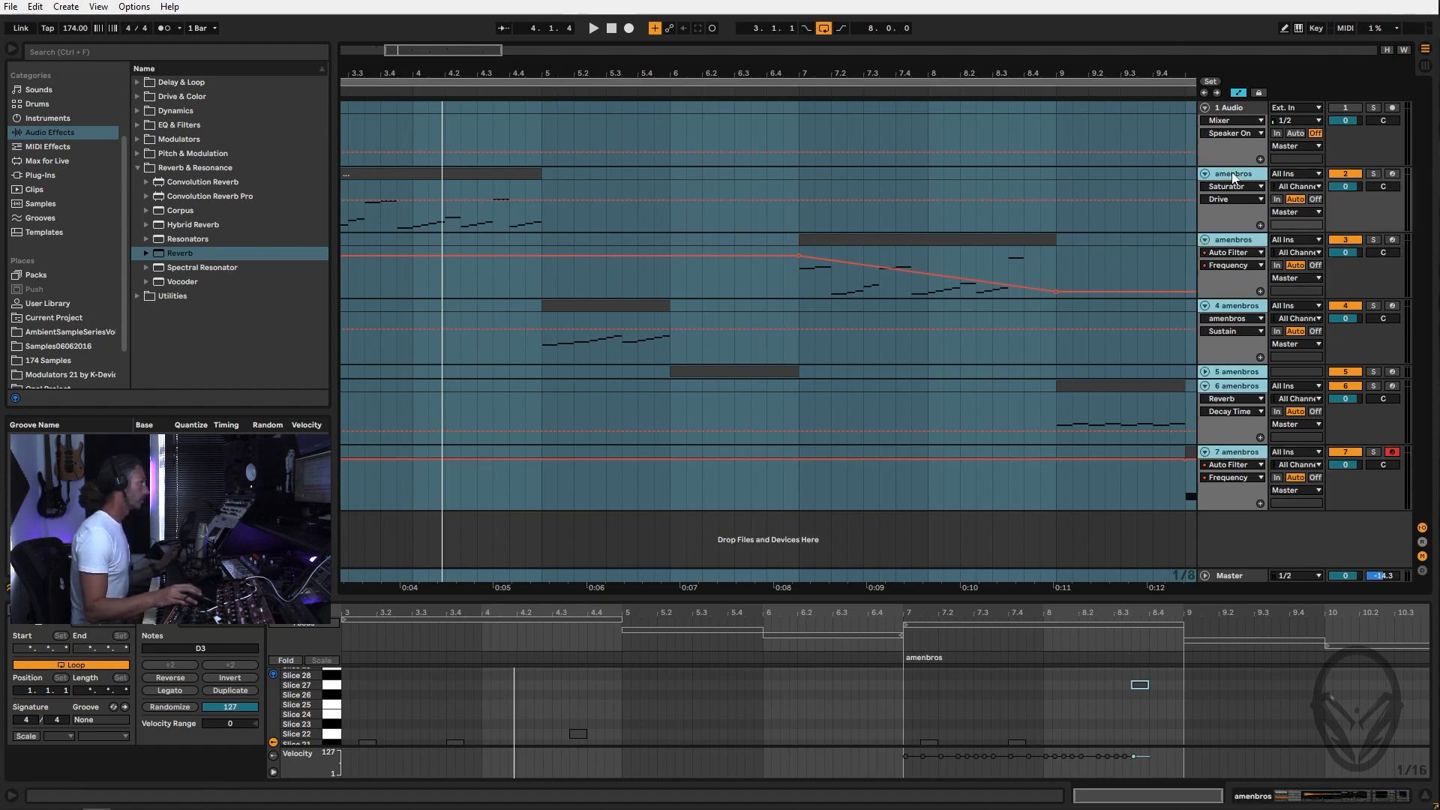
right_click(1230, 182)
click(1265, 322)
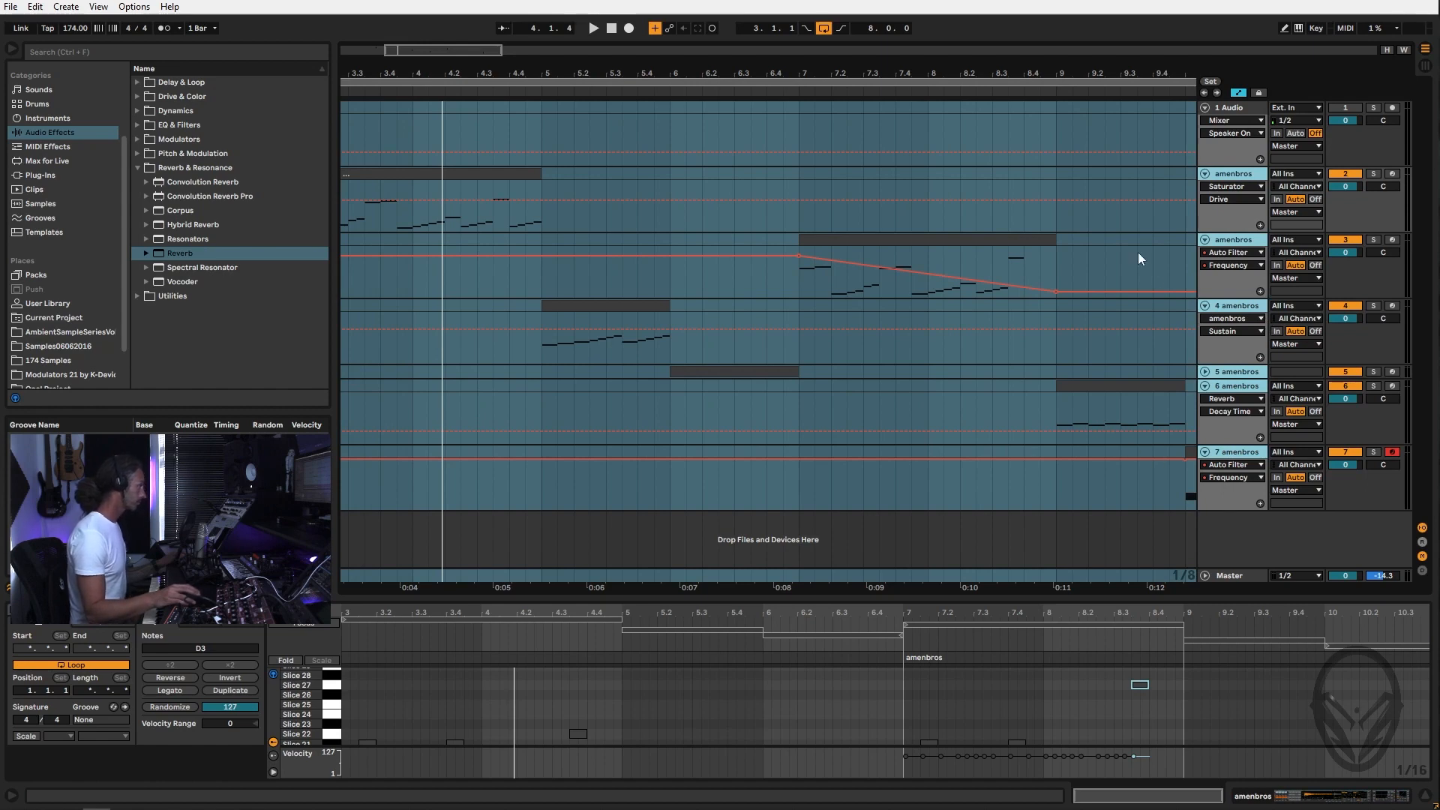
key(ctrl+g)
click(1243, 175)
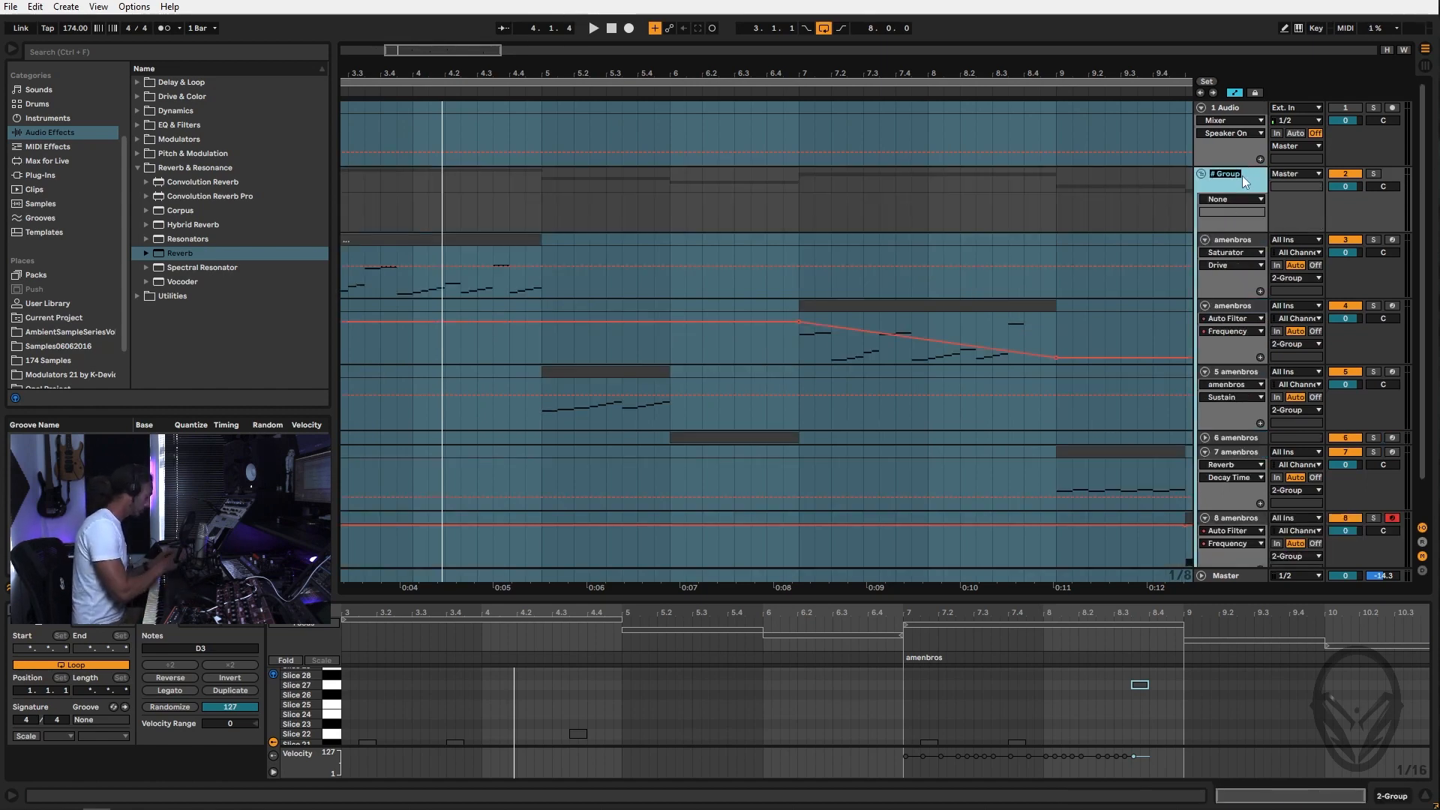
text(AmenGRP)
key(Return)
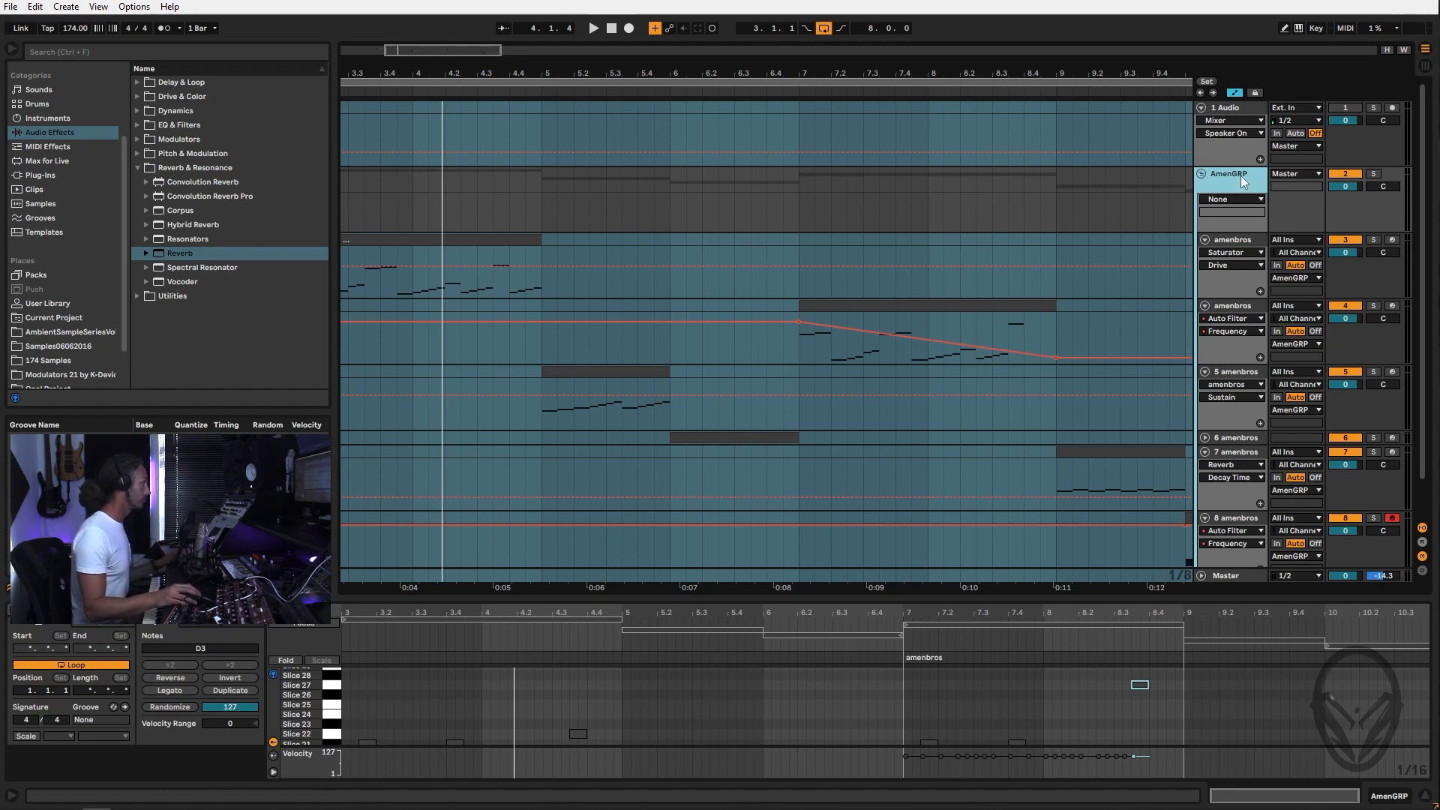
Open the AmenGRP track's empty device chain and add a Saturator to it
double_click(1238, 175)
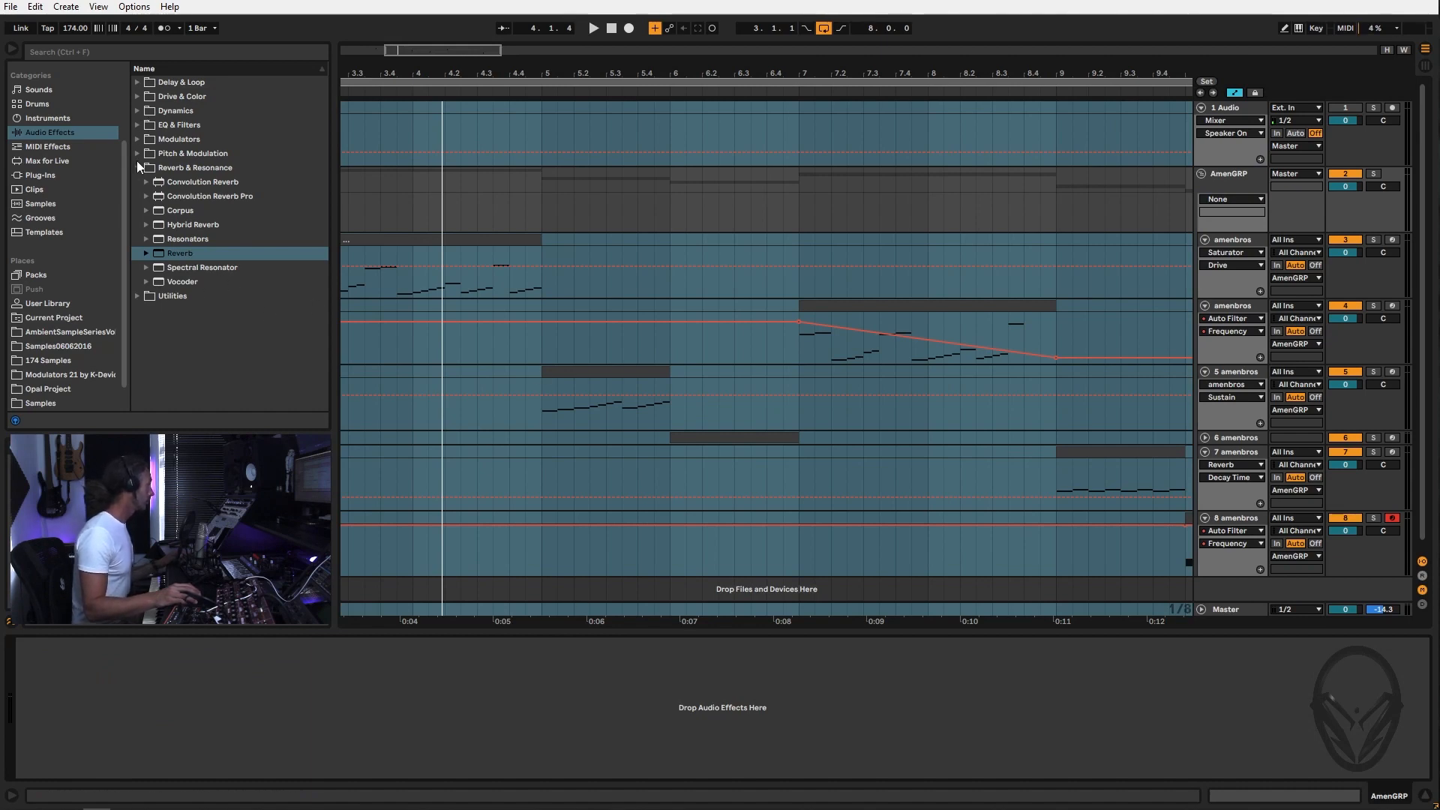
click(143, 98)
drag(188, 230, 406, 642)
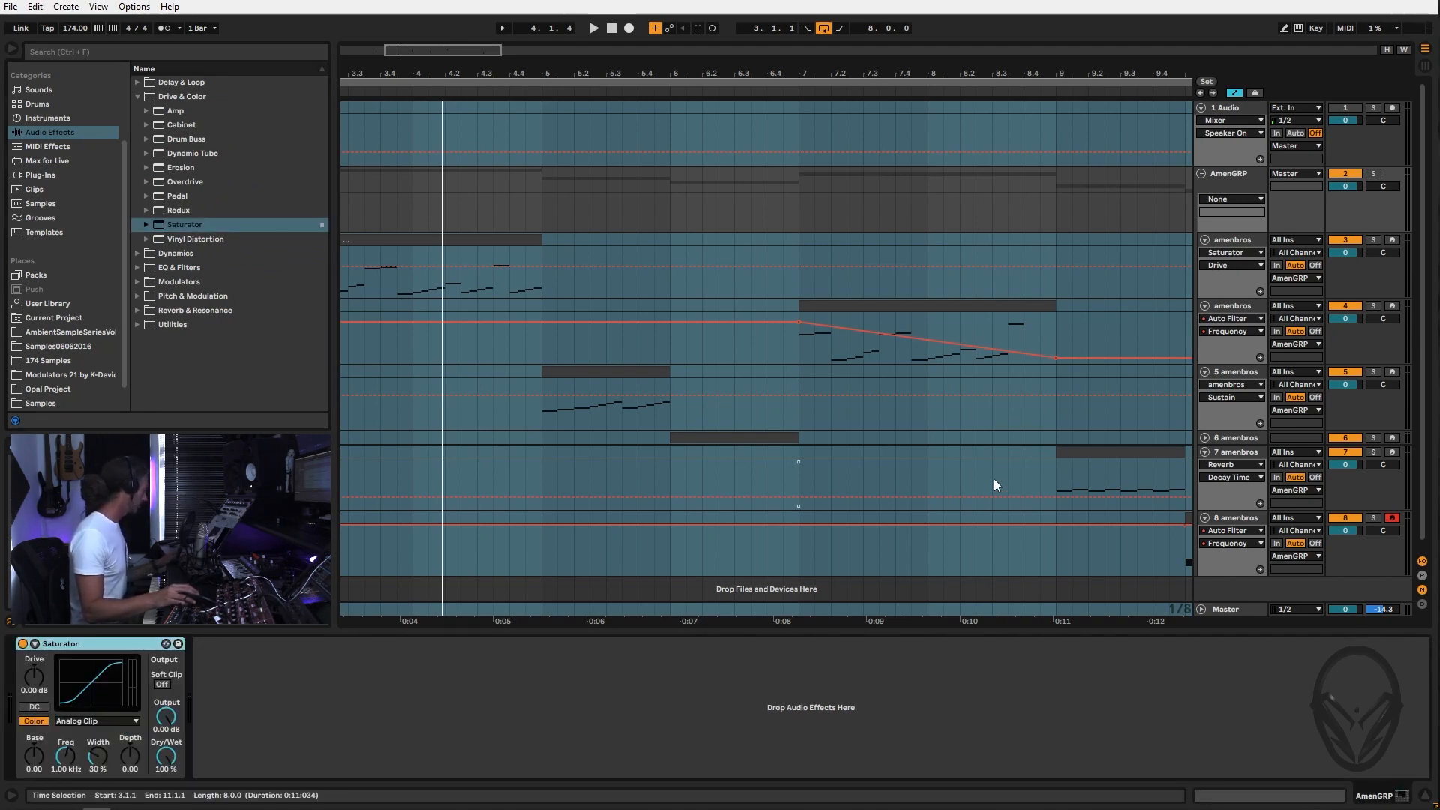
Show the mixer, play the loop, and set the Saturator's output to -5.14 dB and its drive to 3.43 dB
key(Tab)
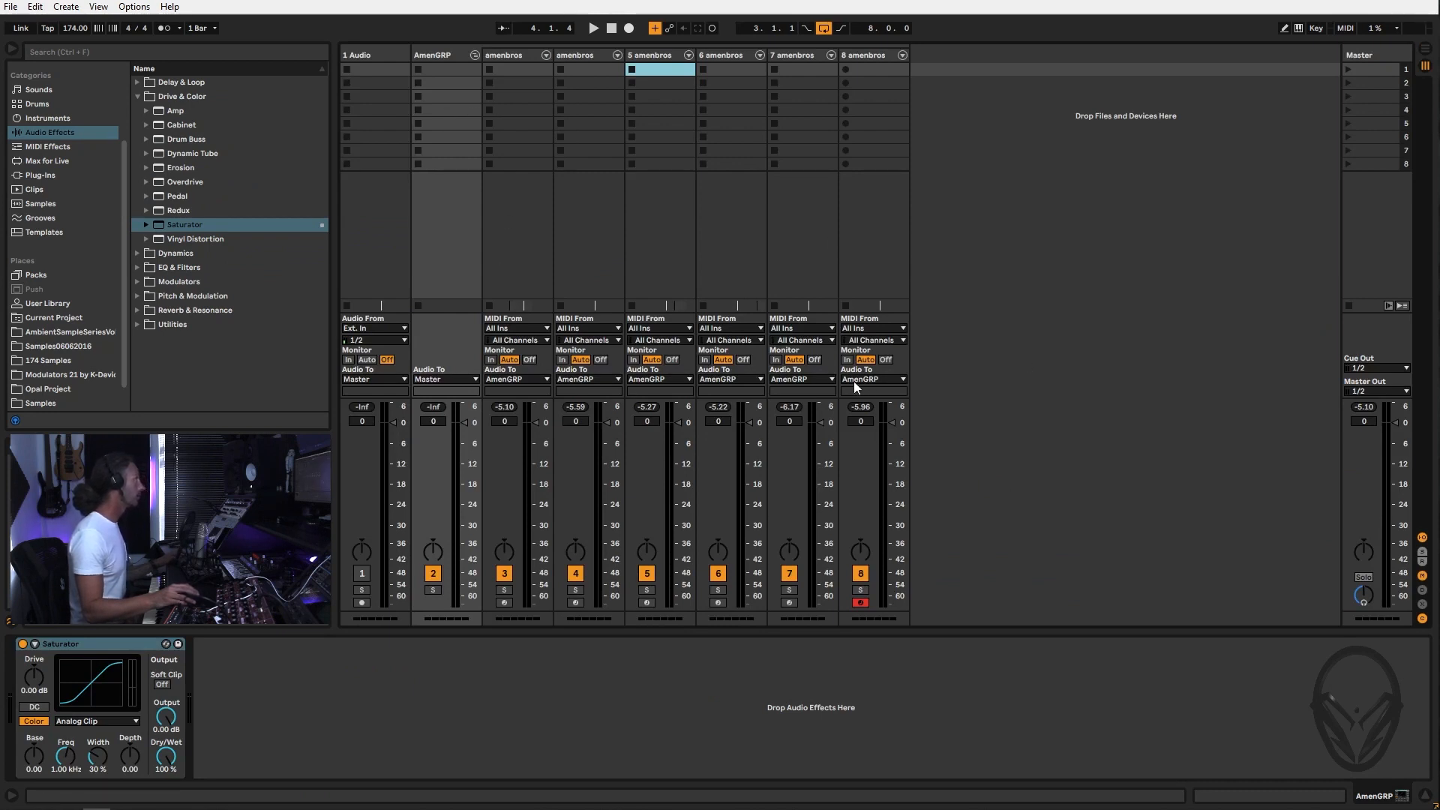
key(space)
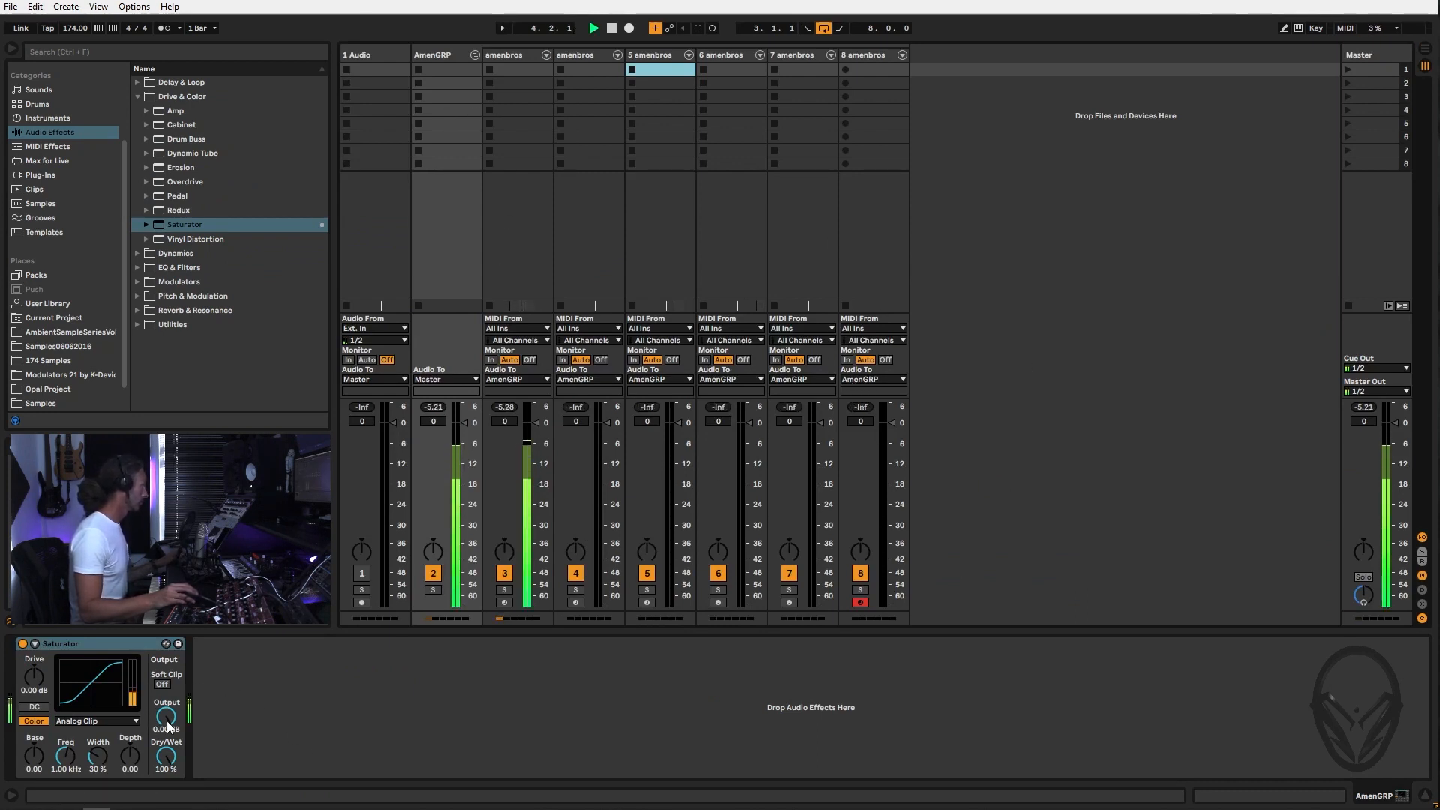
drag(164, 726, 163, 751)
drag(34, 676, 34, 662)
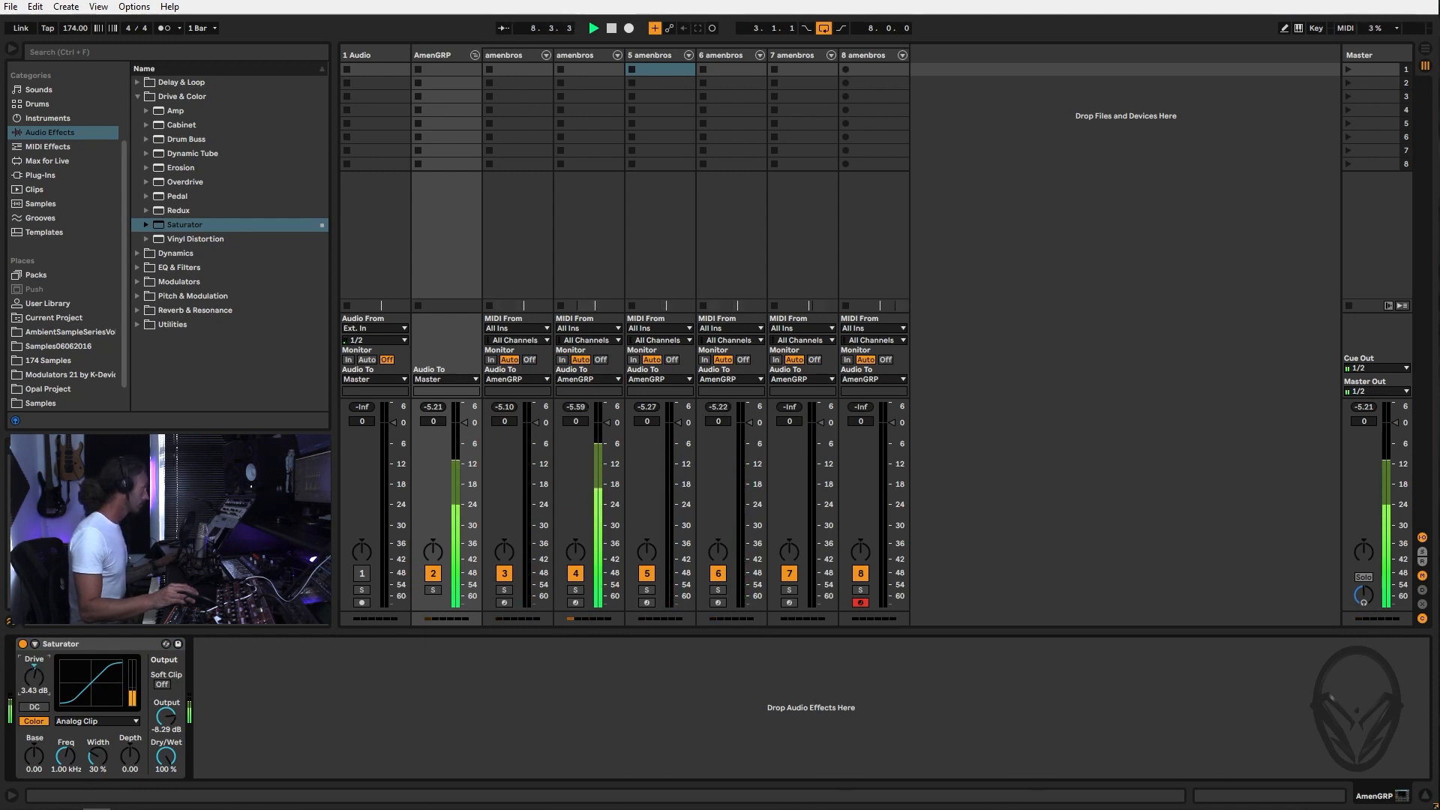
drag(166, 717, 165, 714)
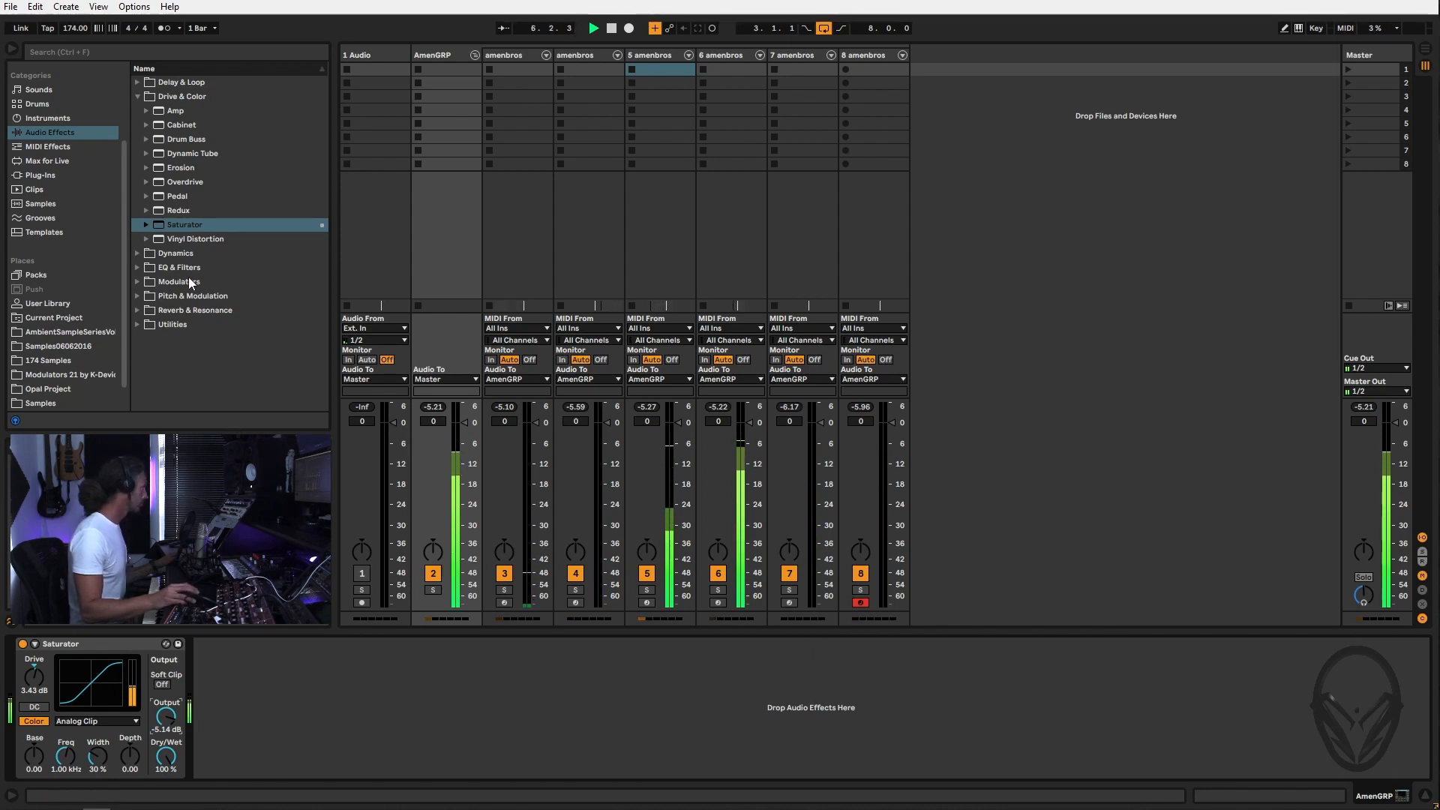
Add a Compressor after the Saturator on AmenGRP, disable its sidechain and fold away the sidechain section
click(136, 253)
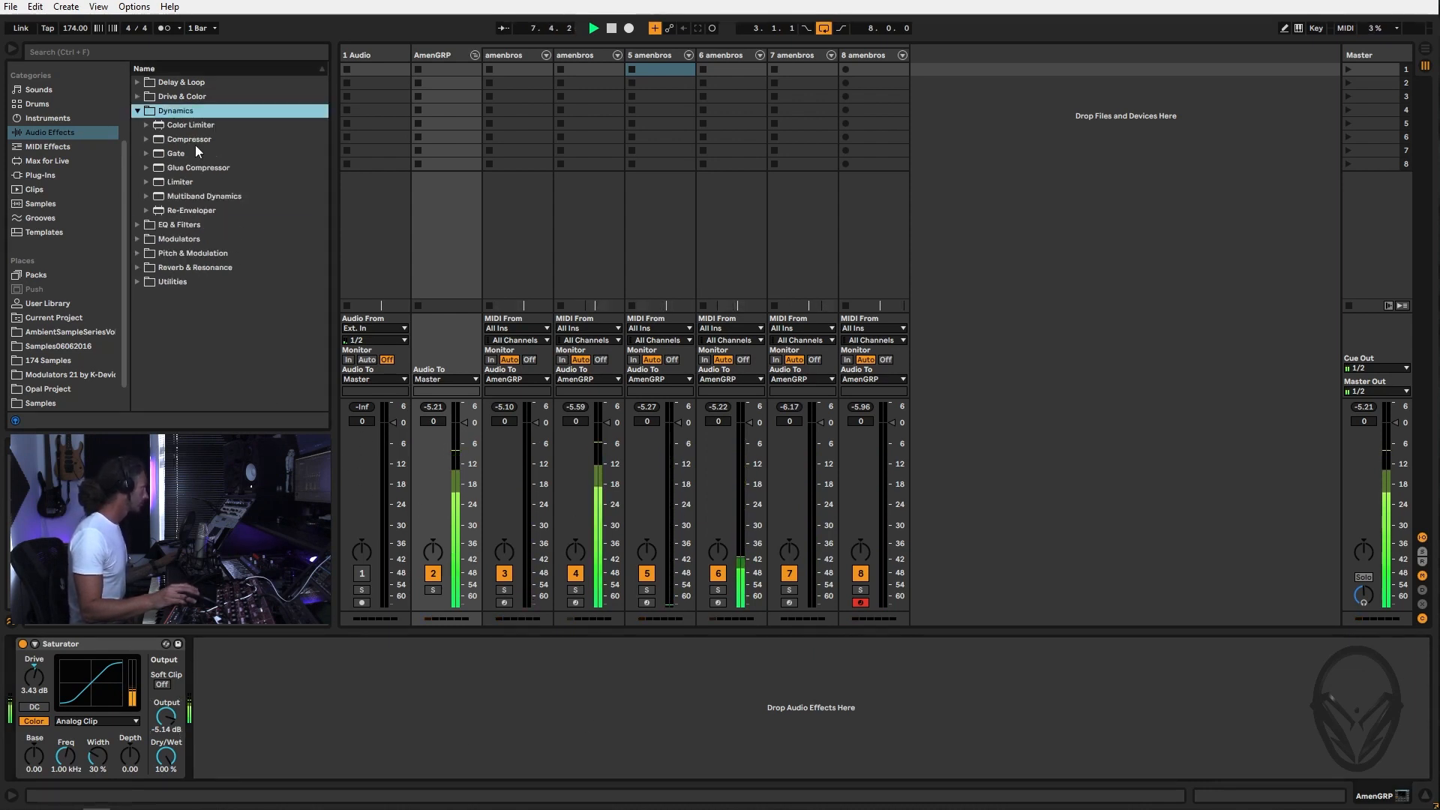
drag(191, 141, 307, 733)
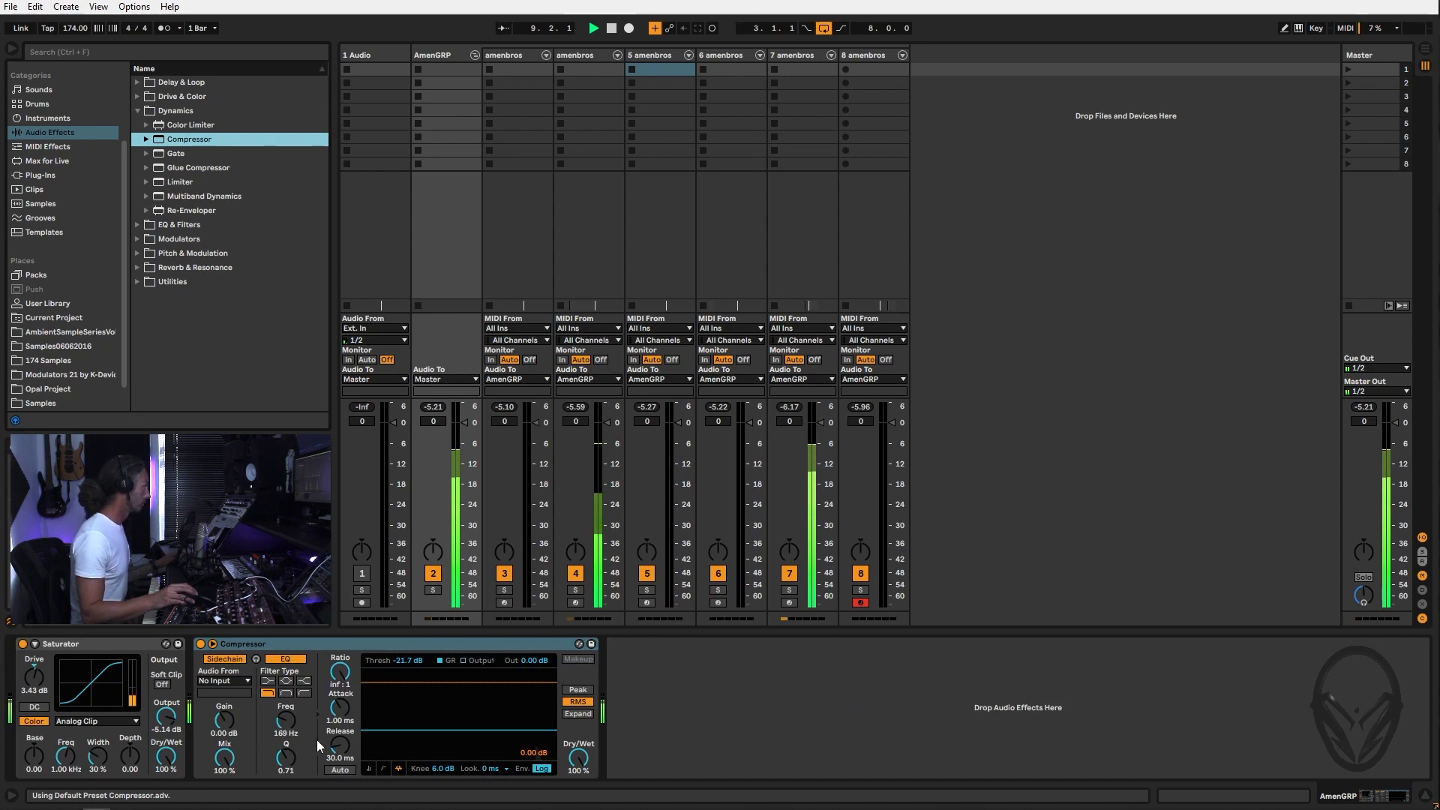
click(231, 659)
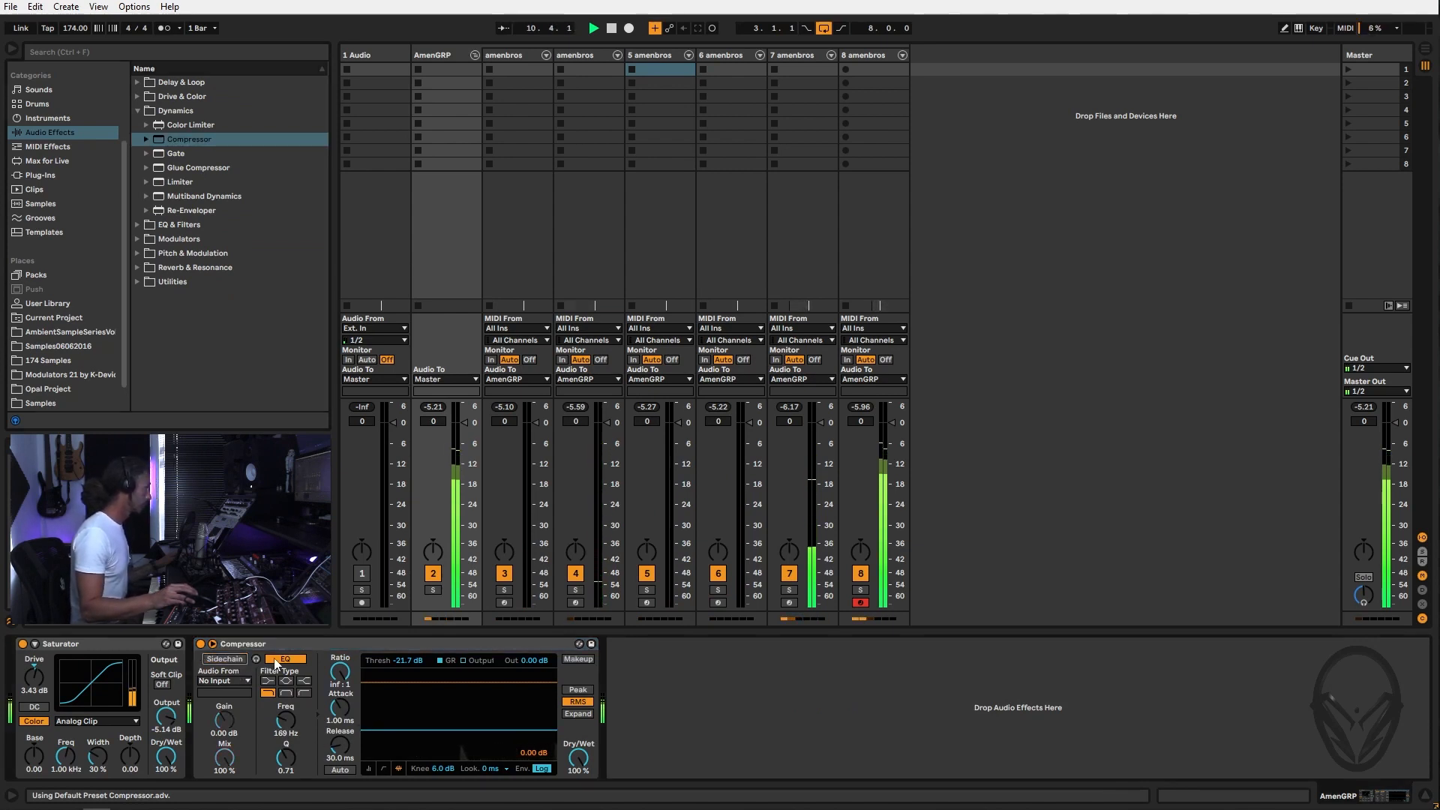
click(212, 644)
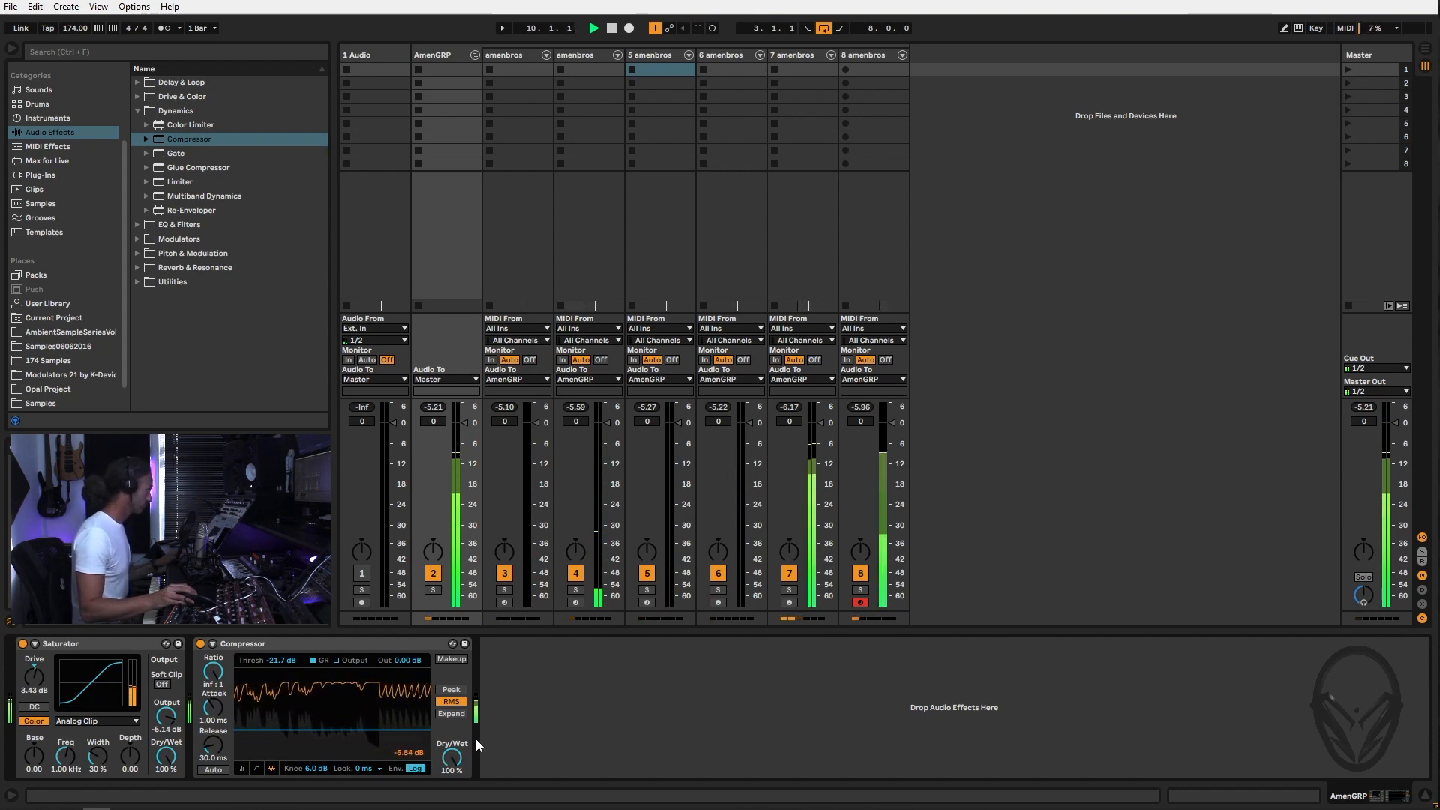
Adjust levels by ear, setting the Compressor's output to 1.69 dB and the Saturator's drive to 5.14 dB, and stop playback
drag(398, 660, 399, 695)
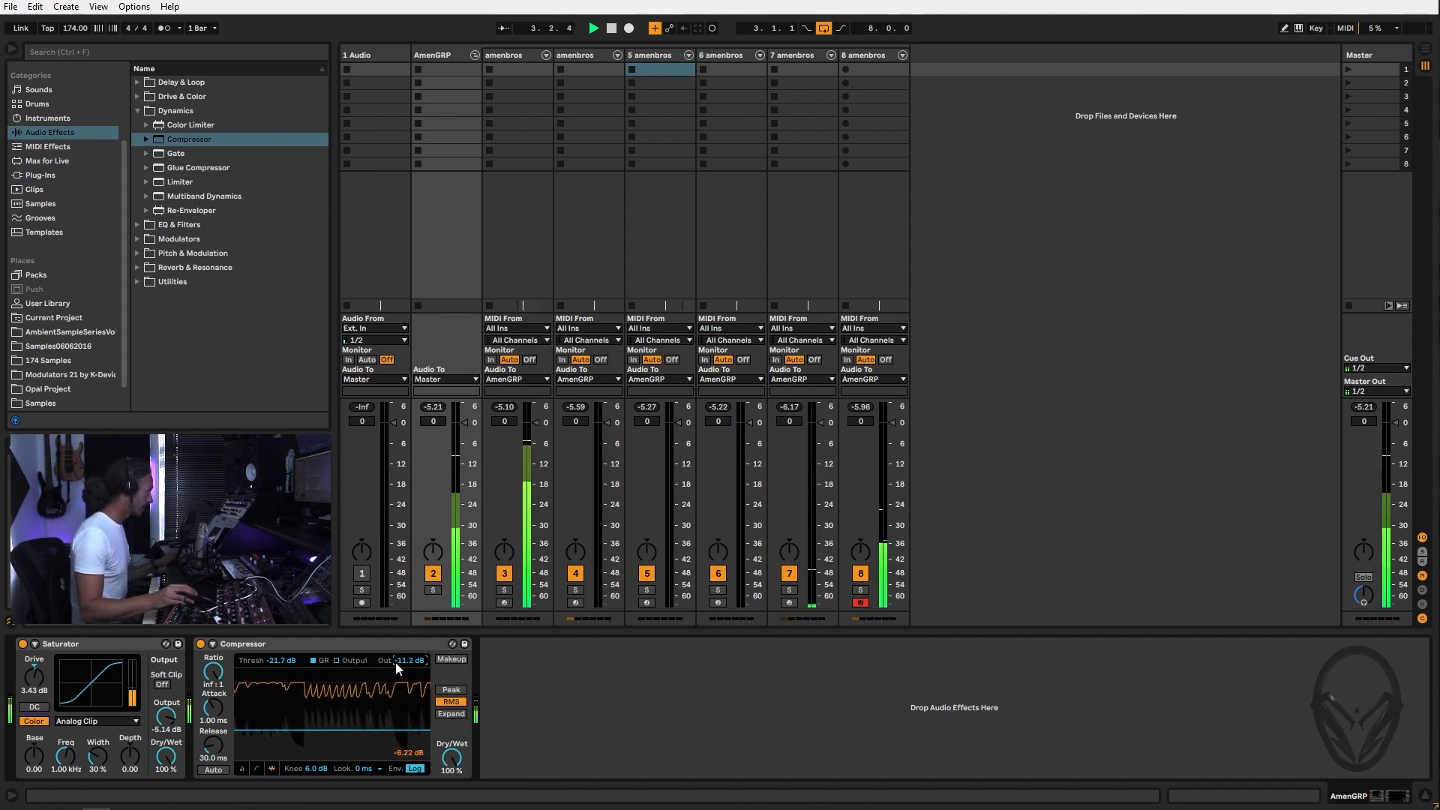
drag(36, 677, 36, 644)
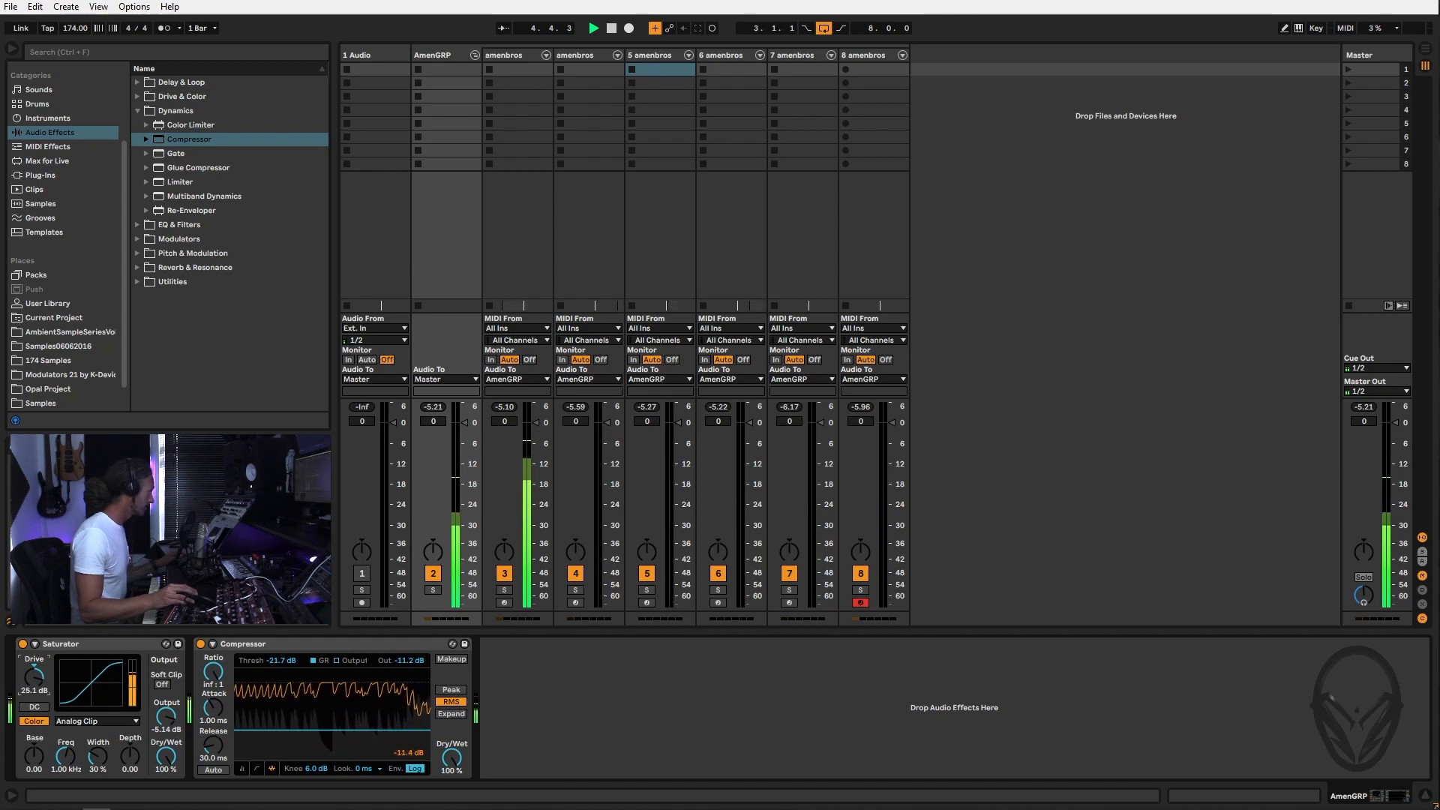
drag(401, 661, 401, 622)
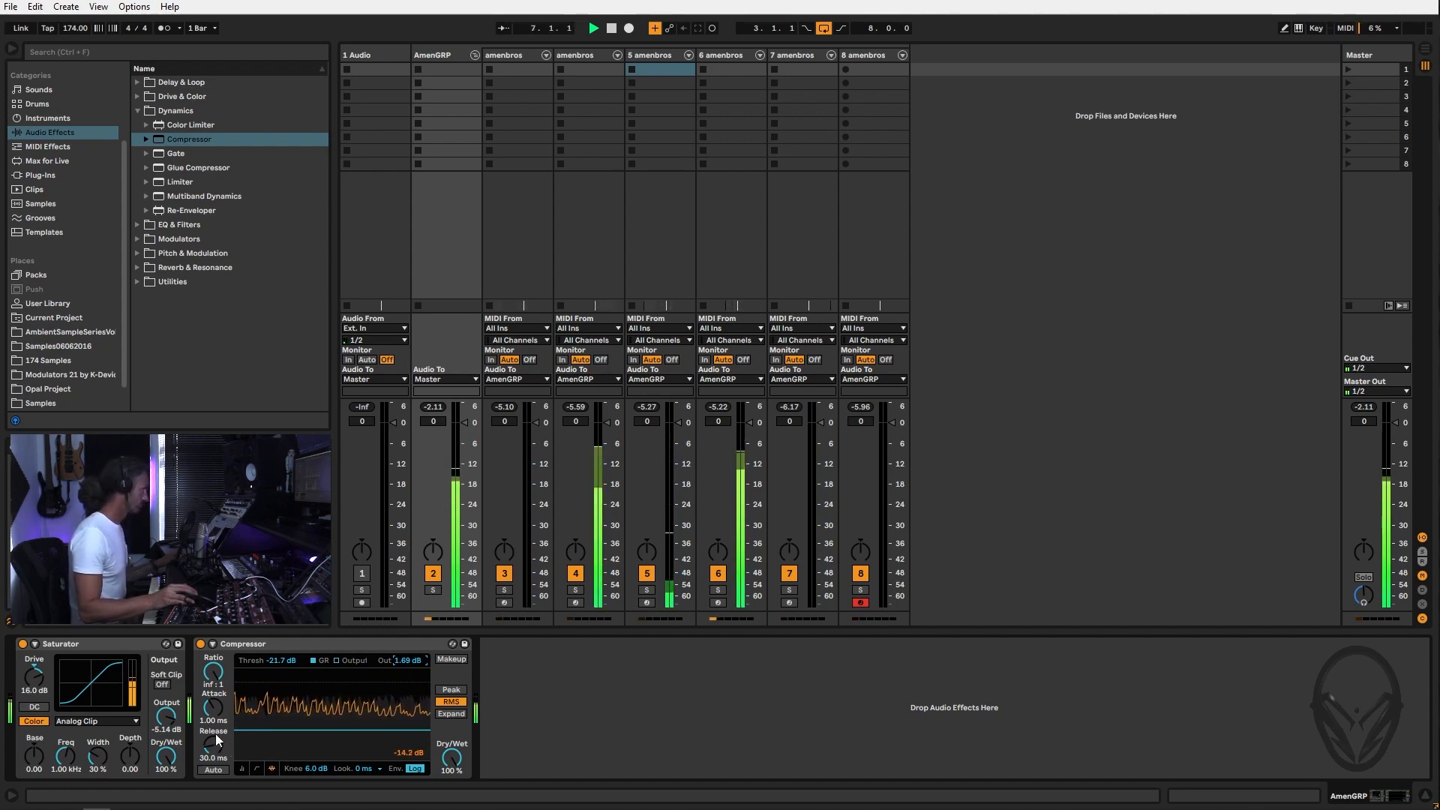
key(space)
double_click(36, 679)
drag(36, 678, 36, 671)
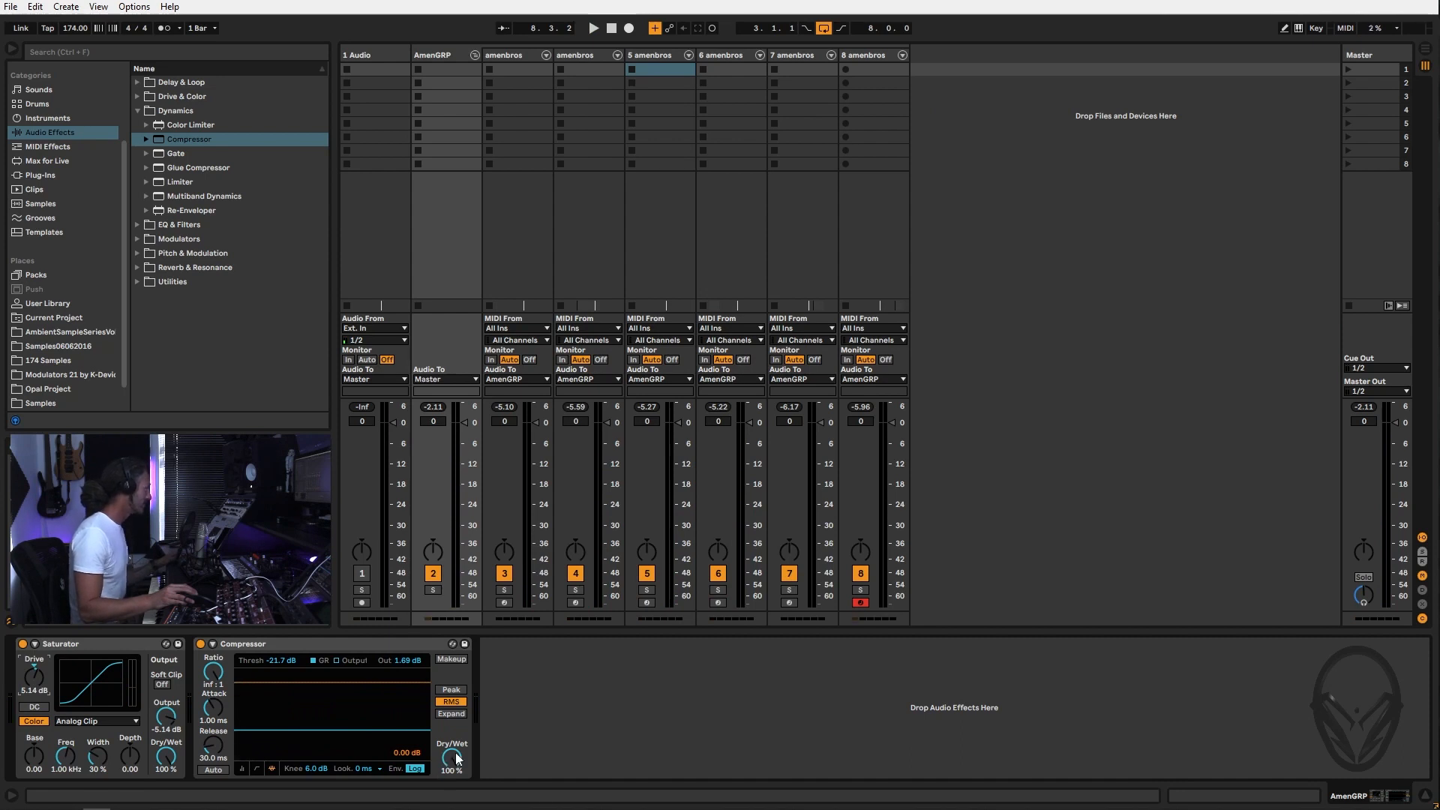
Lower the Compressor's Dry/Wet to 37 % while the loop plays, stop playback and return to the arrangement
key(space)
drag(452, 761, 453, 796)
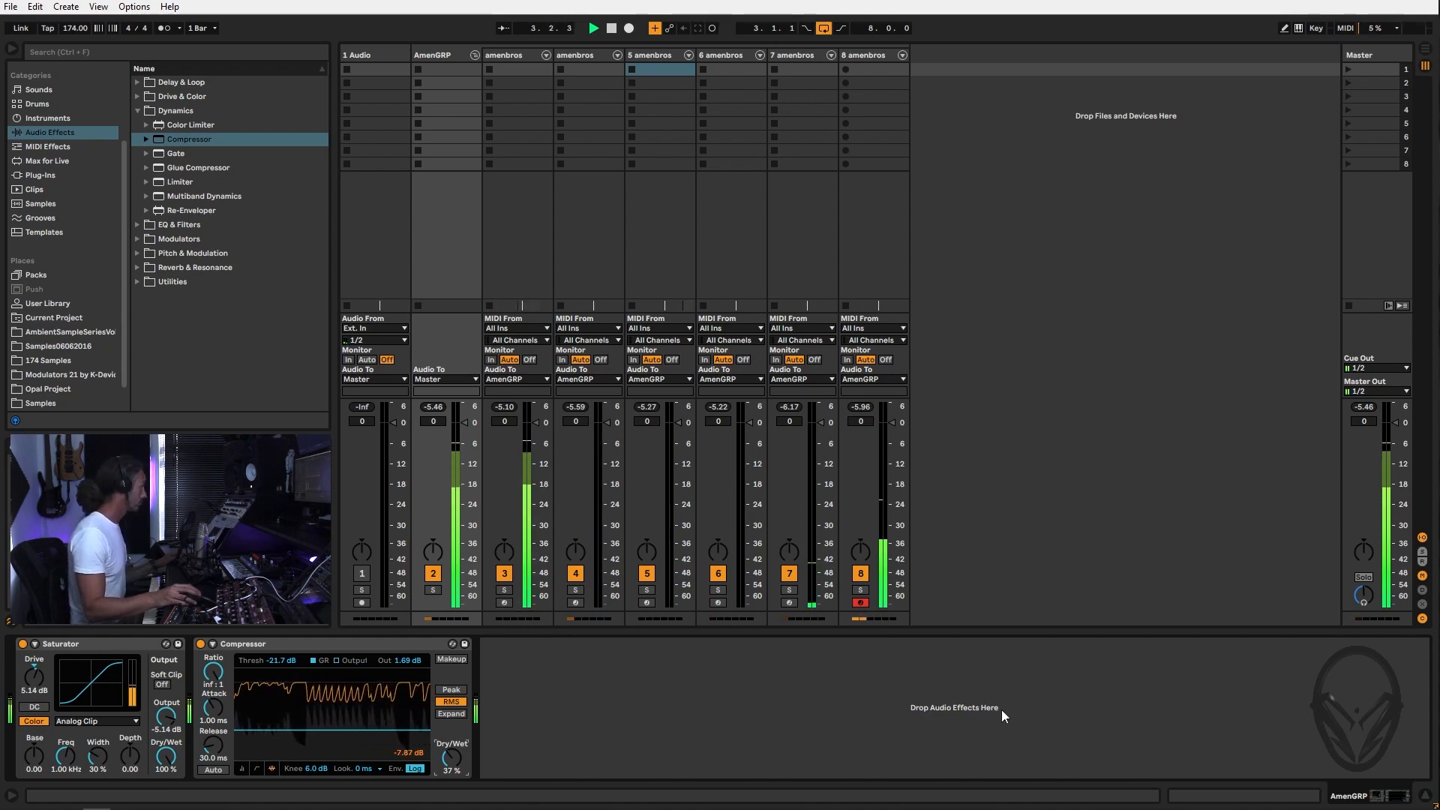
key(Tab)
key(space)
Select the whole eight-bar loop from bar 3 to bar 11 and listen to it with the group processing
drag(1015, 74, 1015, 30)
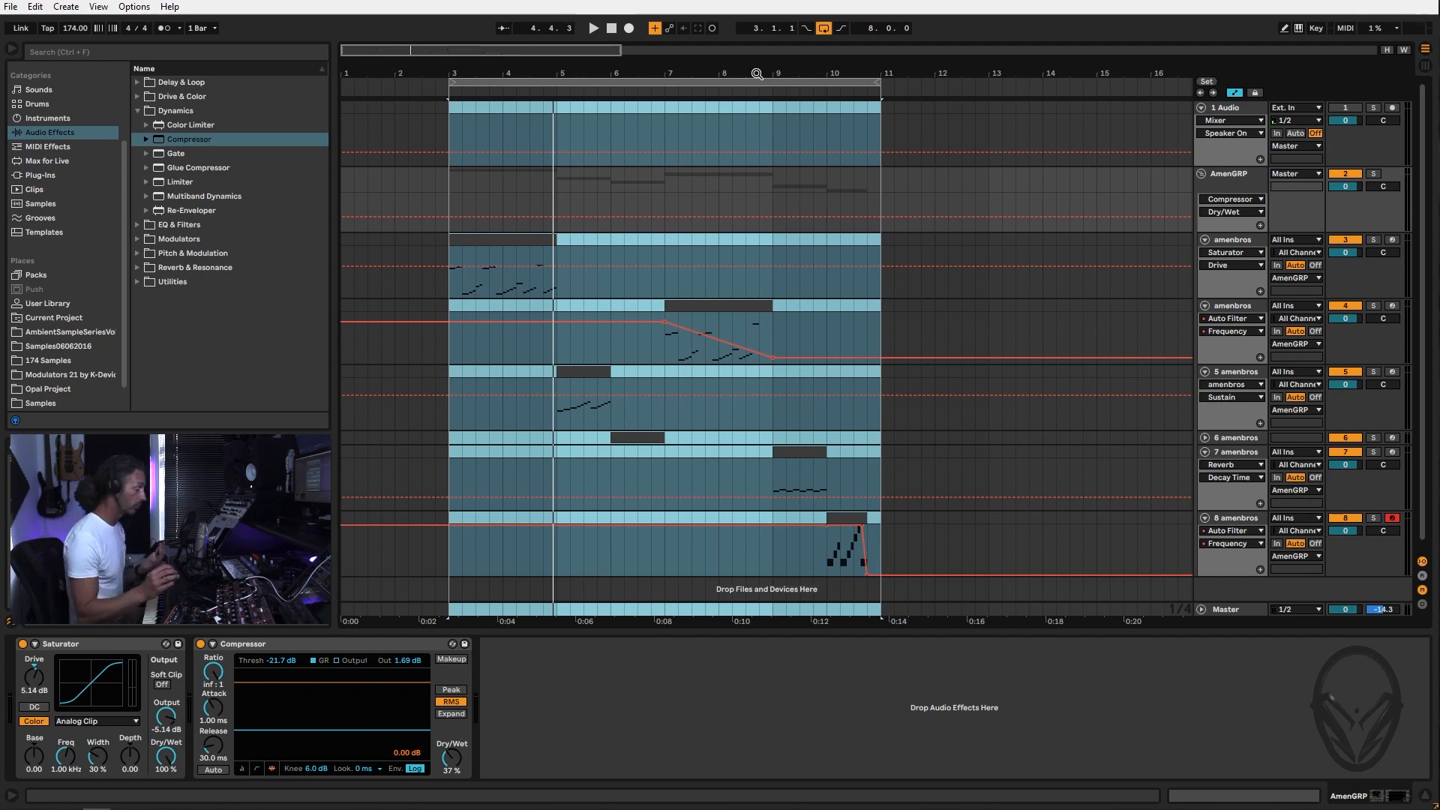
click(846, 698)
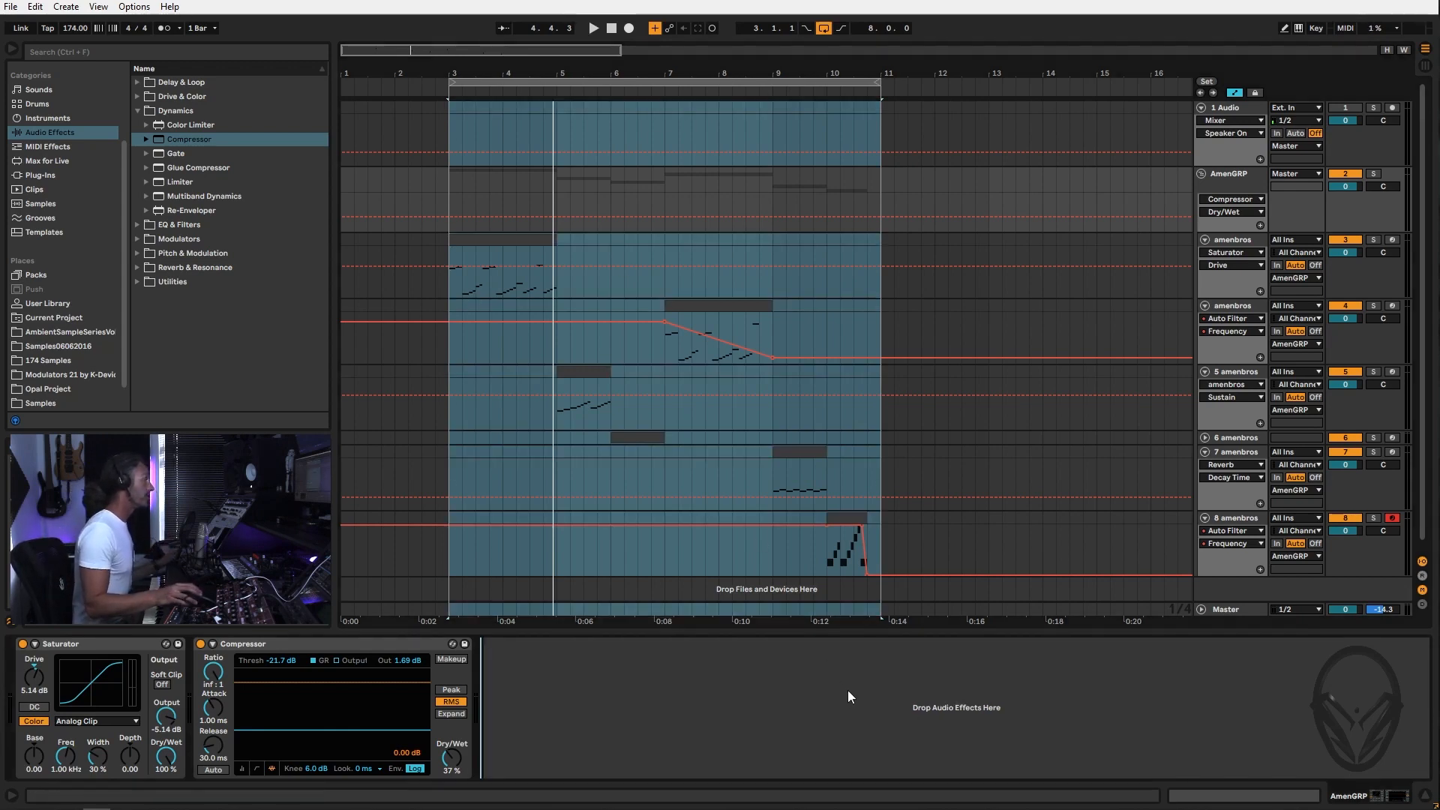
click(796, 465)
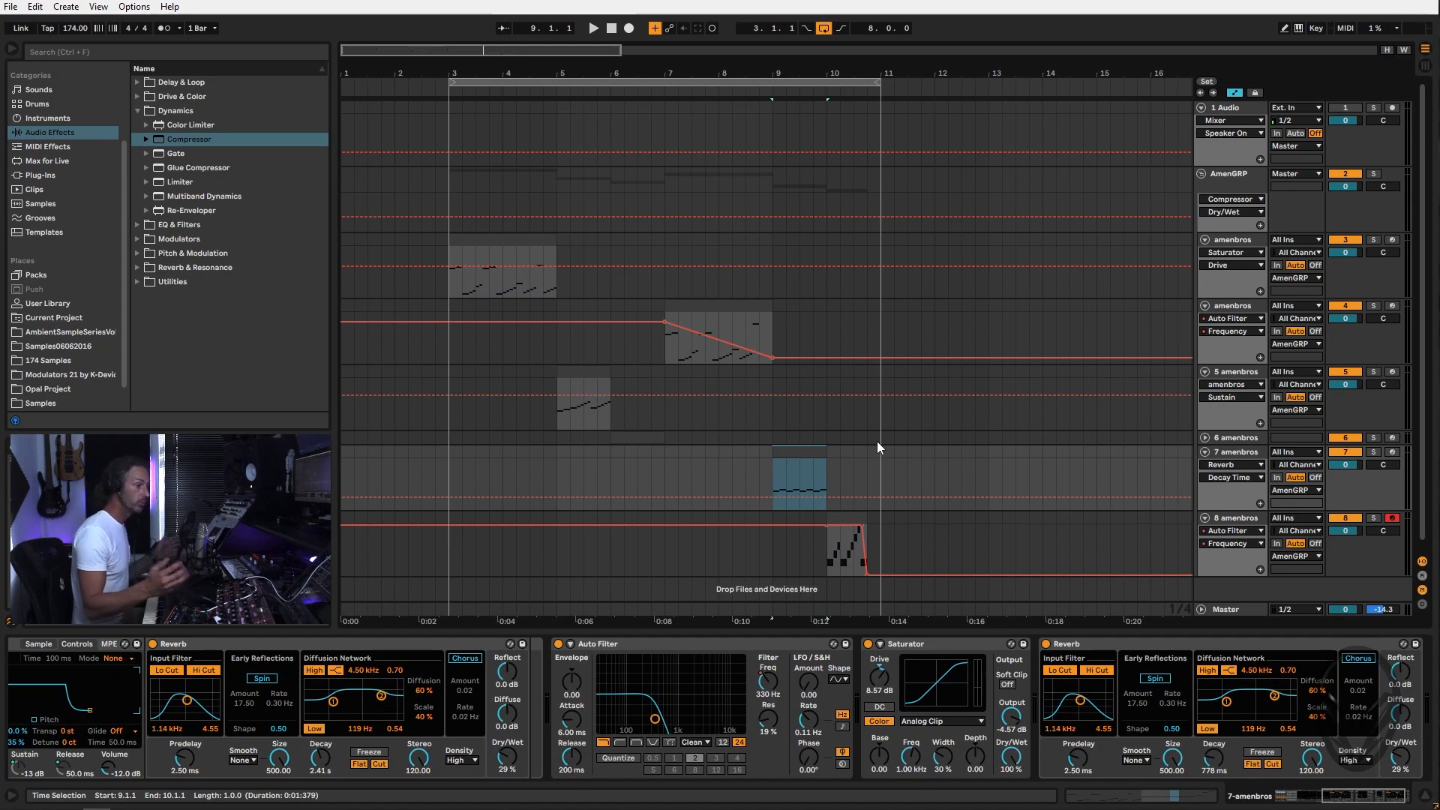
click(650, 78)
mouse_move(645, 231)
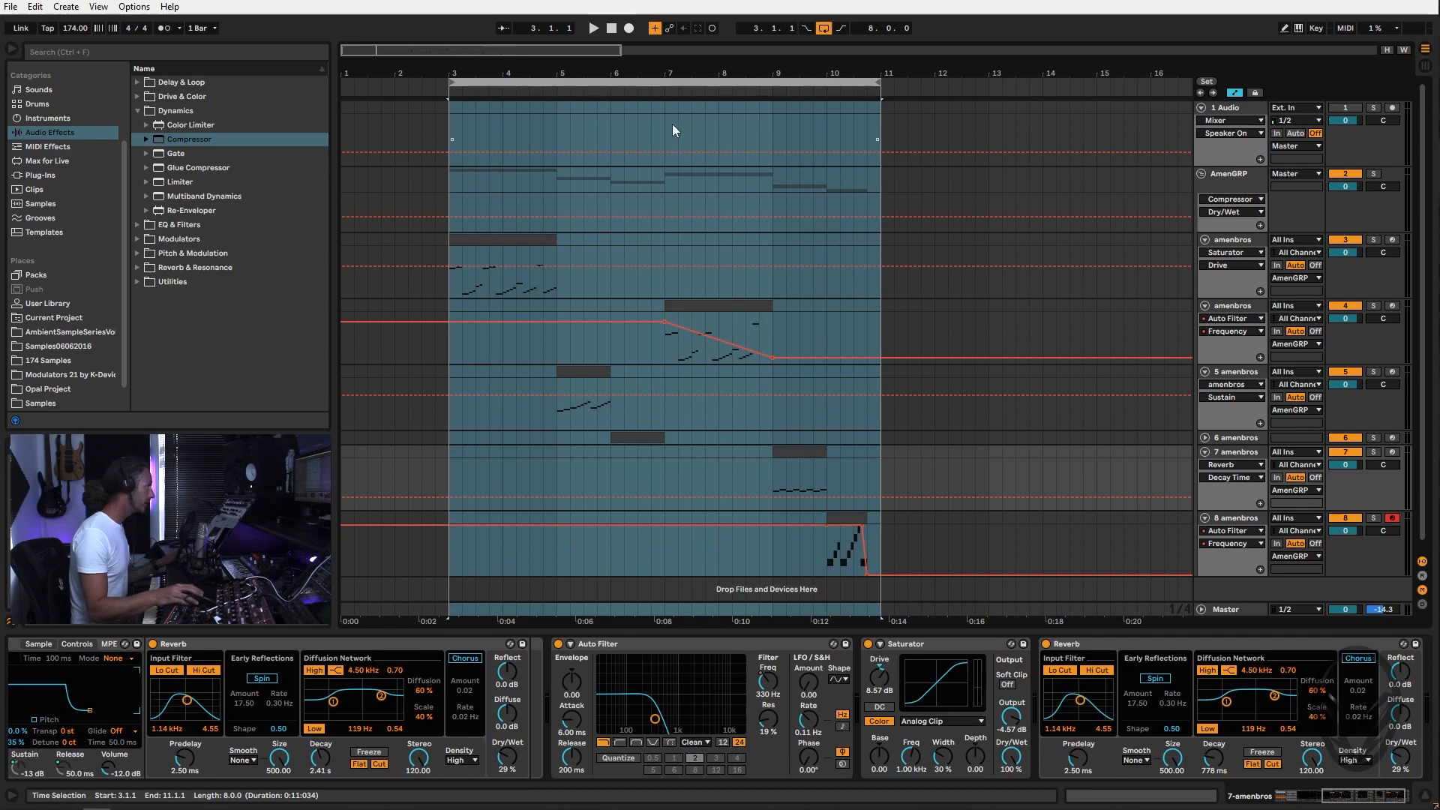
key(space)
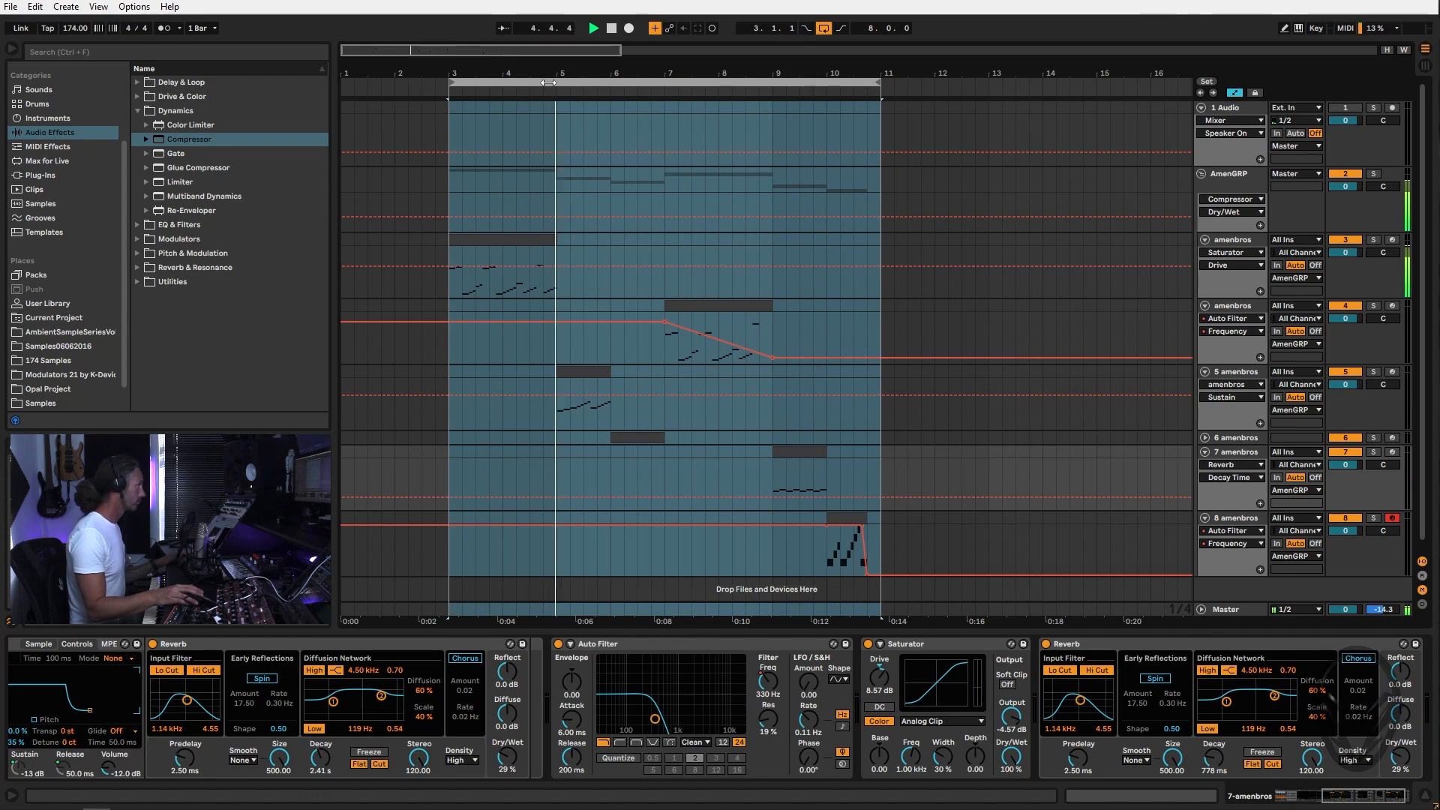
Move the eight-bar loop so that it starts at bar 11
drag(549, 82, 965, 104)
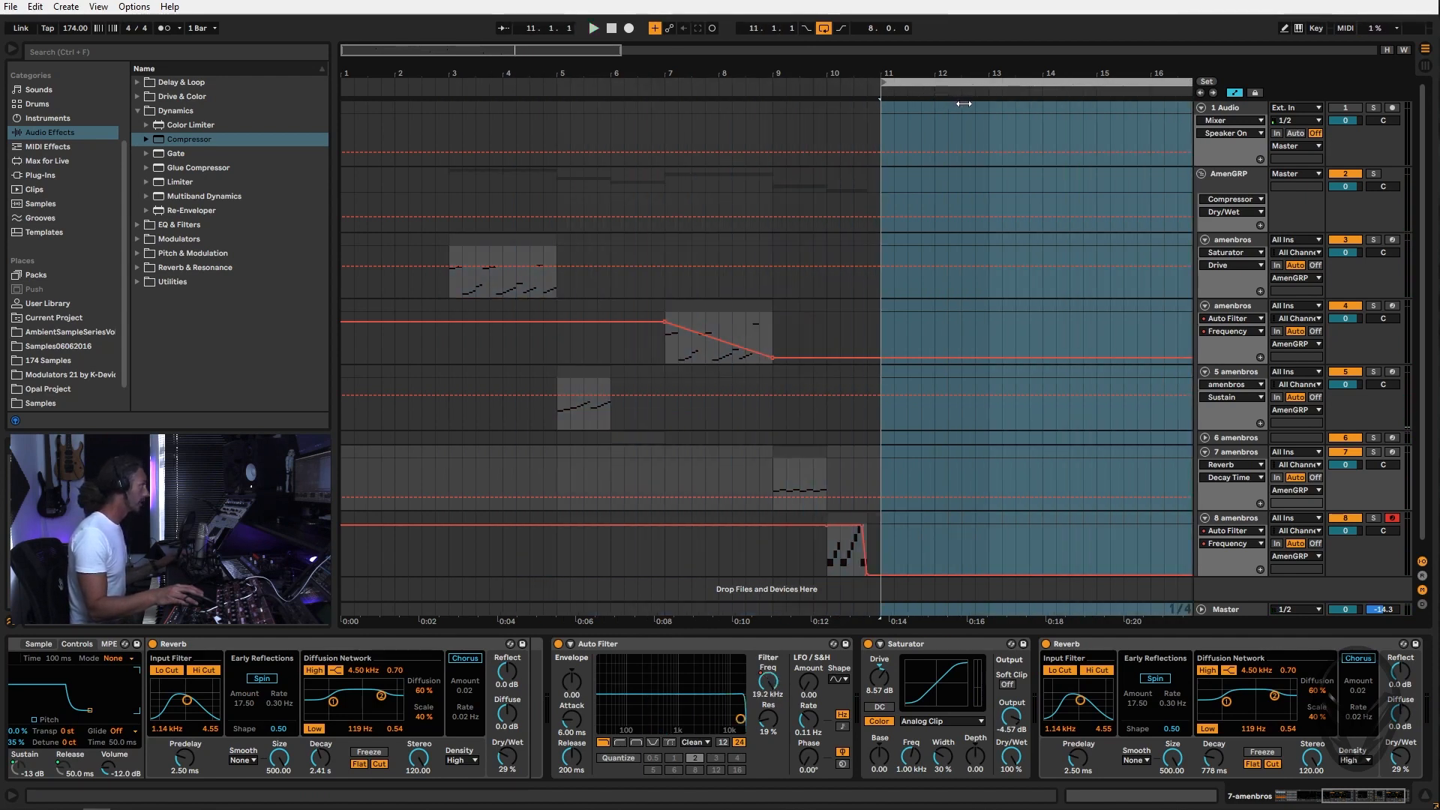
click(888, 178)
click(884, 172)
drag(884, 172, 929, 168)
click(929, 168)
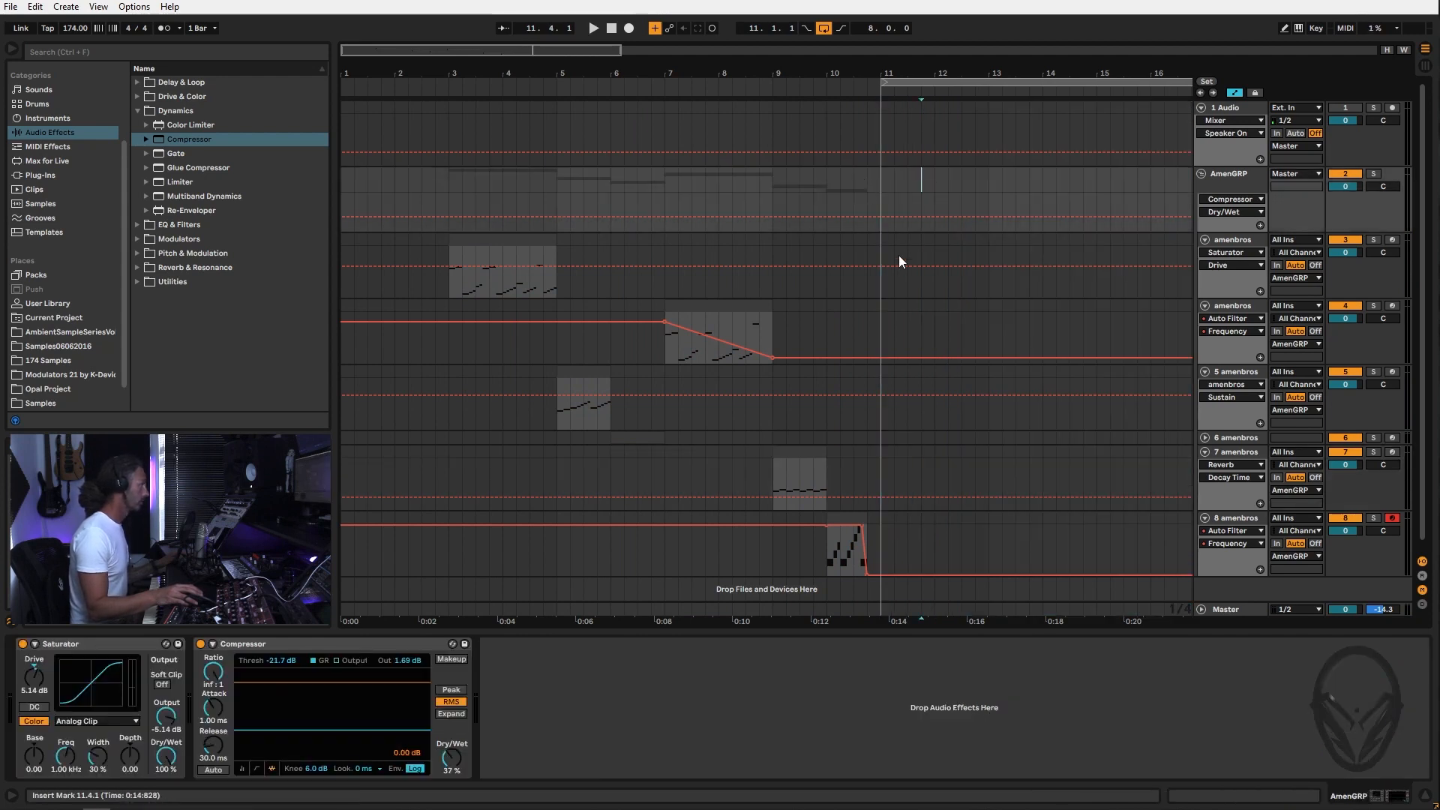
Insert an empty two-bar MIDI clip on the first amenbros track from 11.1.1 to 13.1.1
drag(889, 250, 988, 238)
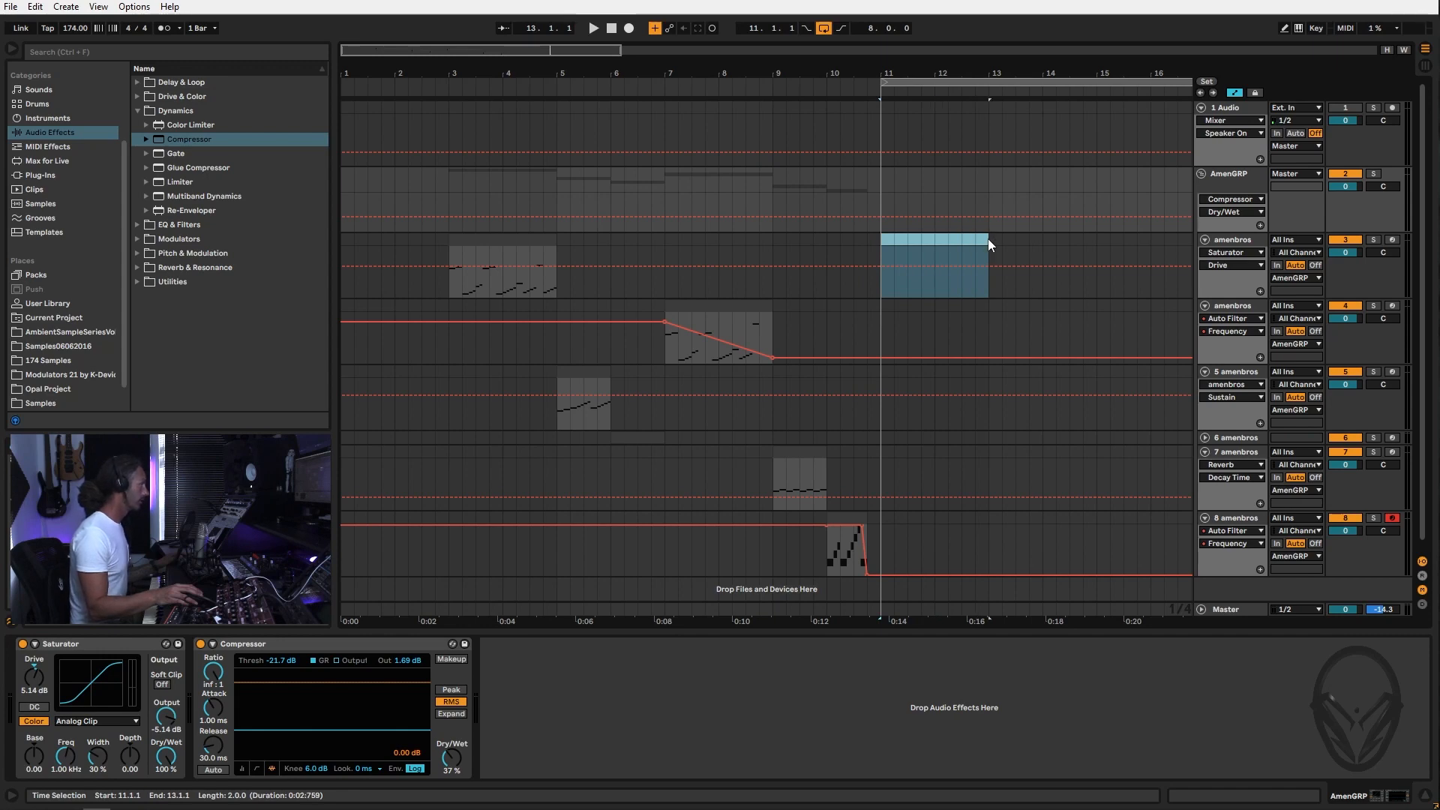
right_click(987, 240)
click(1042, 353)
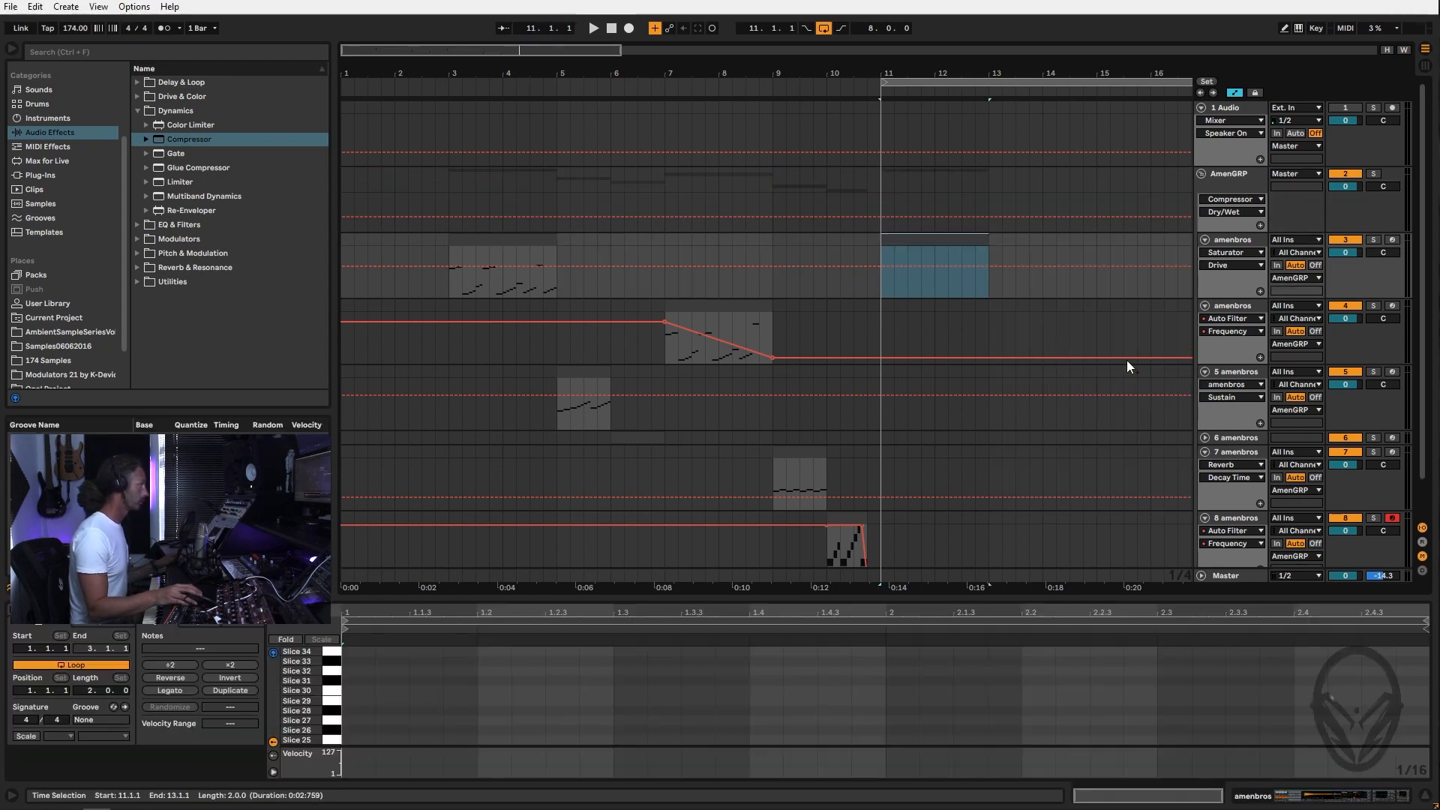
Audition the amen slices from about Slice 14 to Slice 26 in the new clip's piano roll
scroll(375, 709, down, 5)
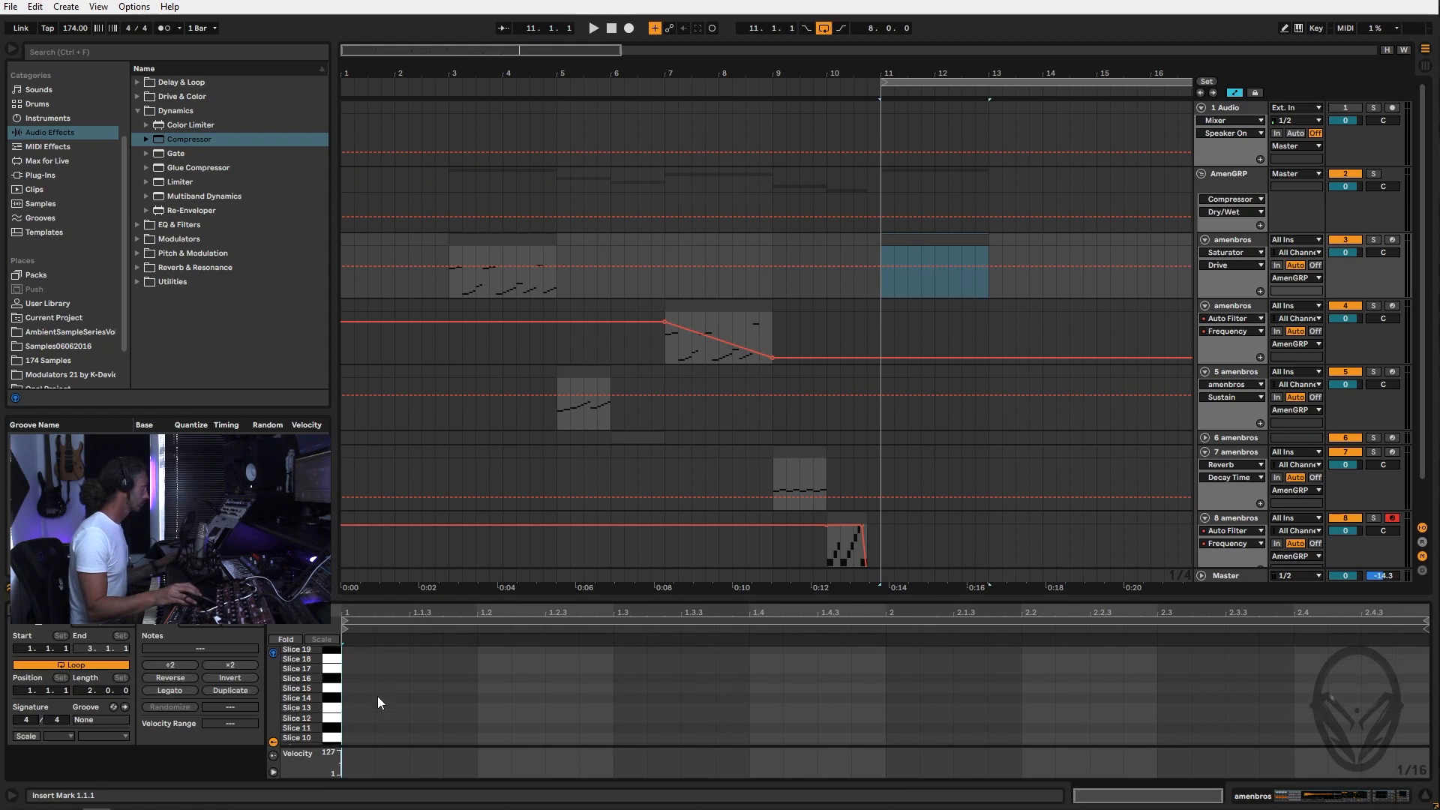
click(331, 711)
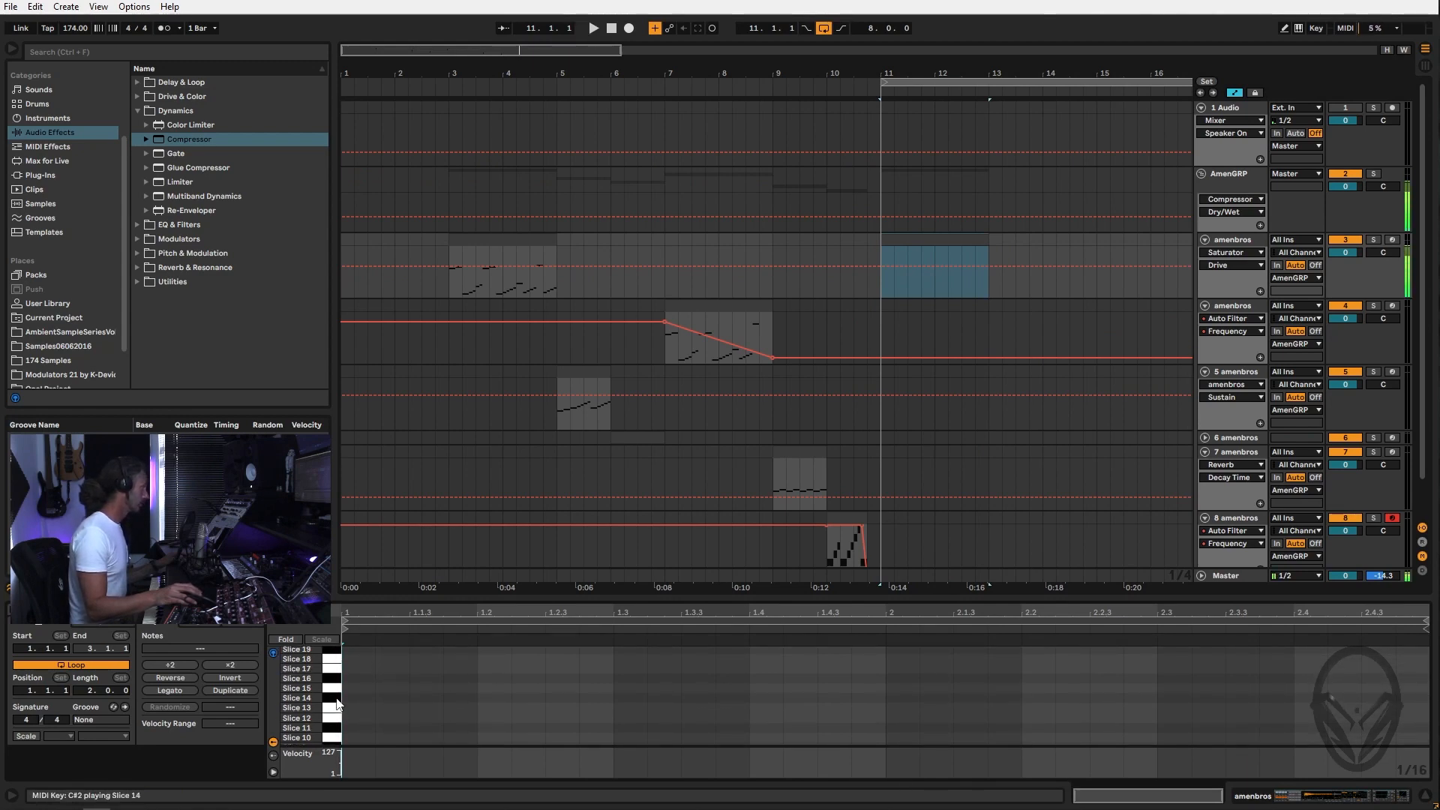
scroll(337, 703, up, 3)
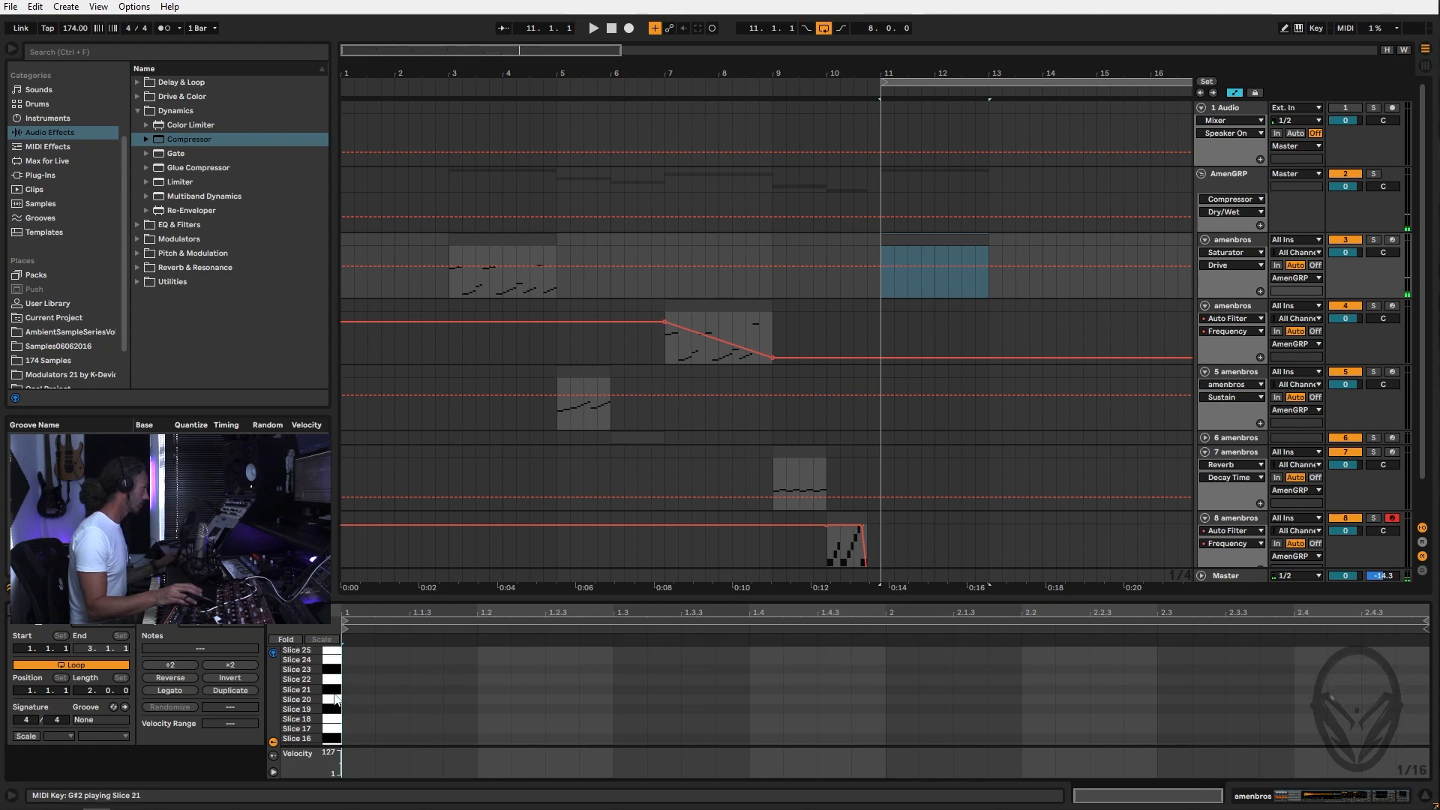
scroll(336, 655, up, 2)
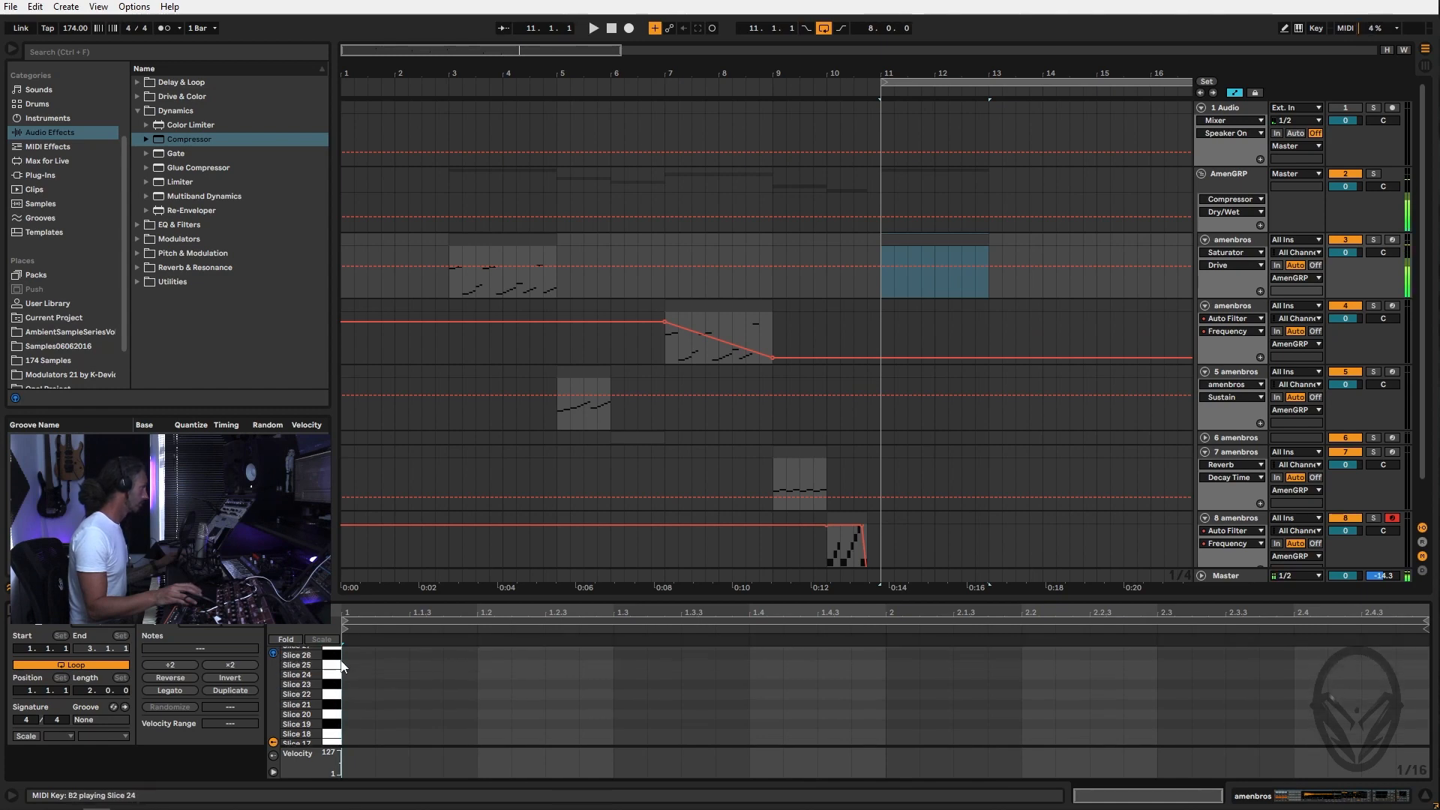
click(336, 670)
click(335, 662)
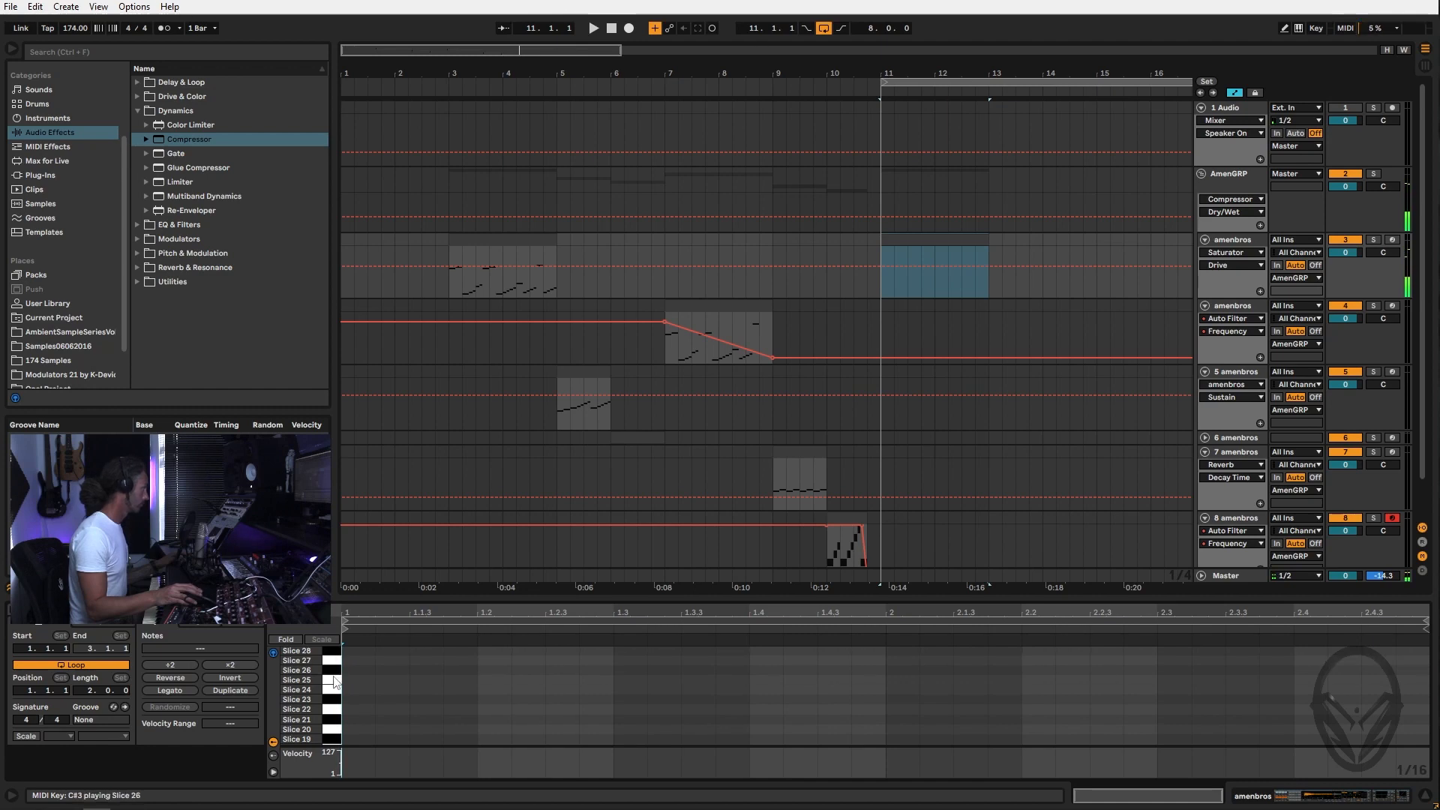
scroll(335, 684, down, 4)
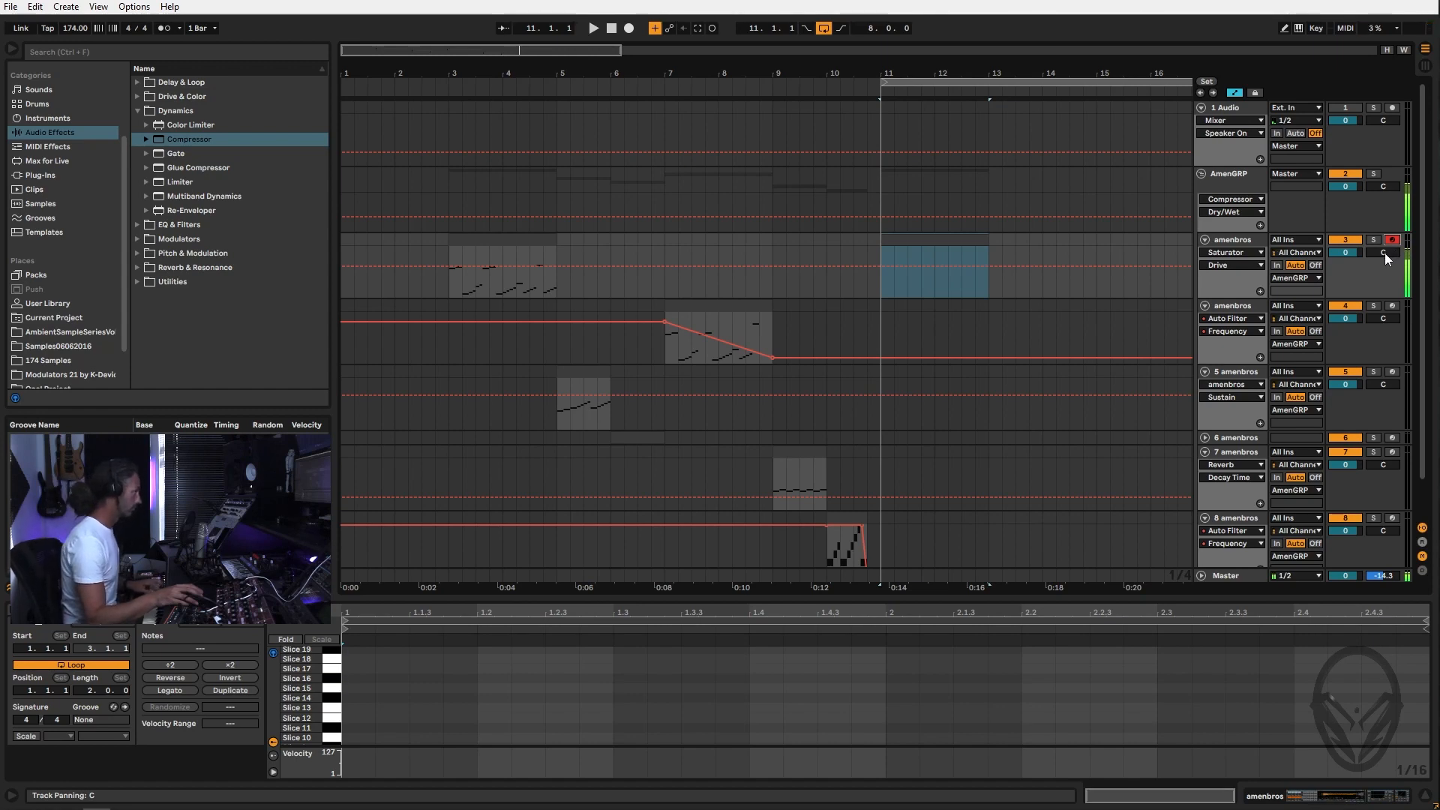
Add three eighth notes from 1.1.1 in the new clip: Slice 20, Slice 21 and Slice 15
scroll(349, 701, up, 3)
double_click(354, 684)
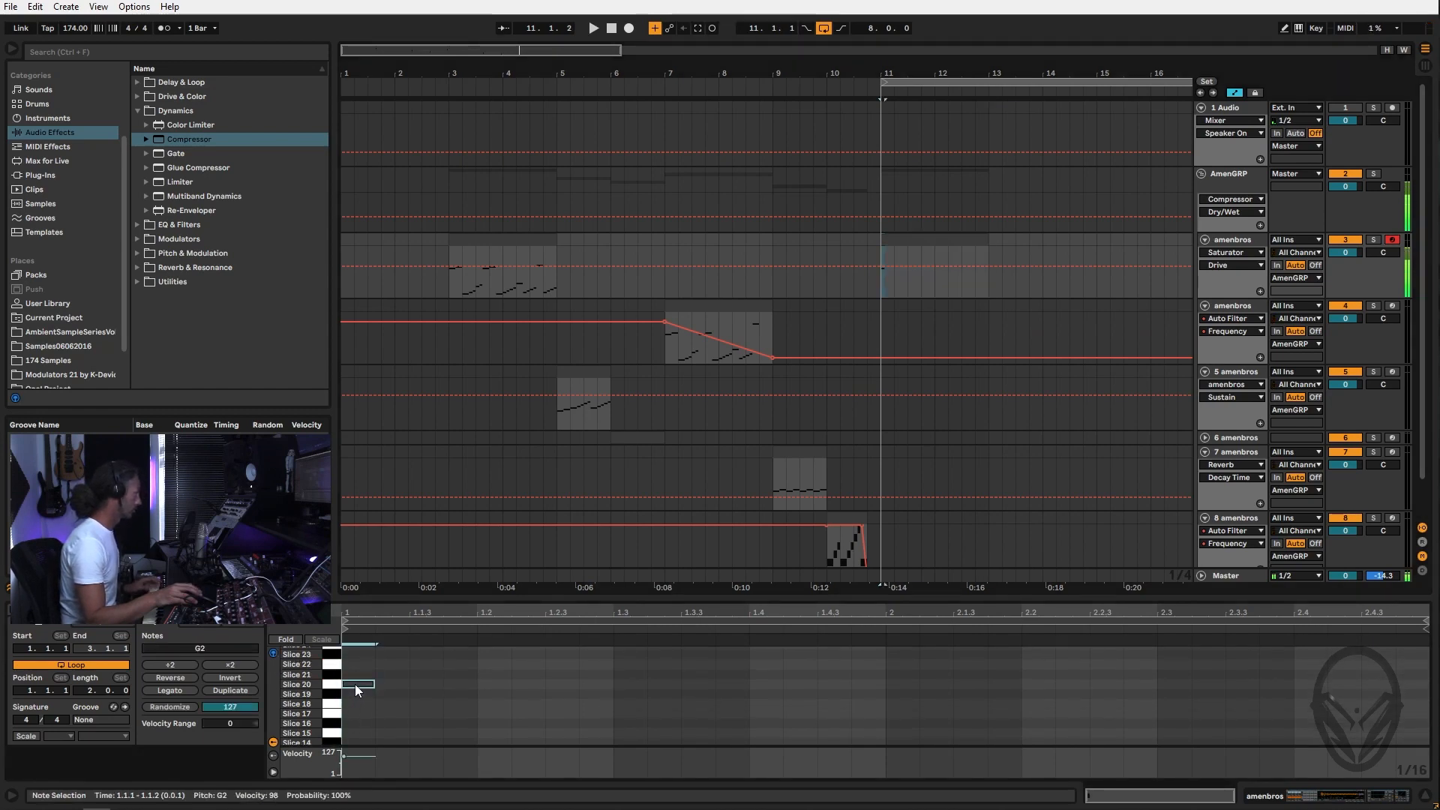
drag(375, 686, 405, 688)
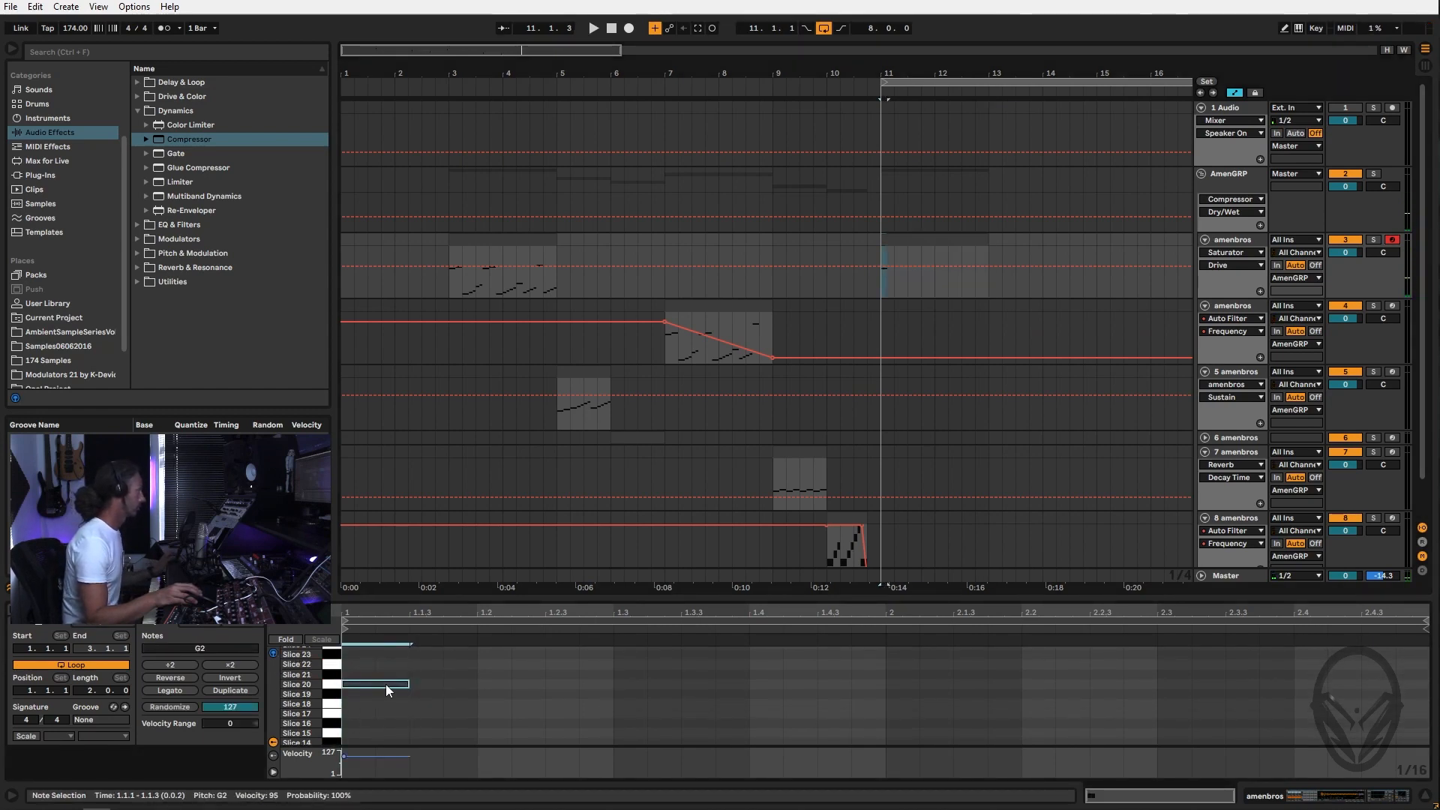
double_click(450, 675)
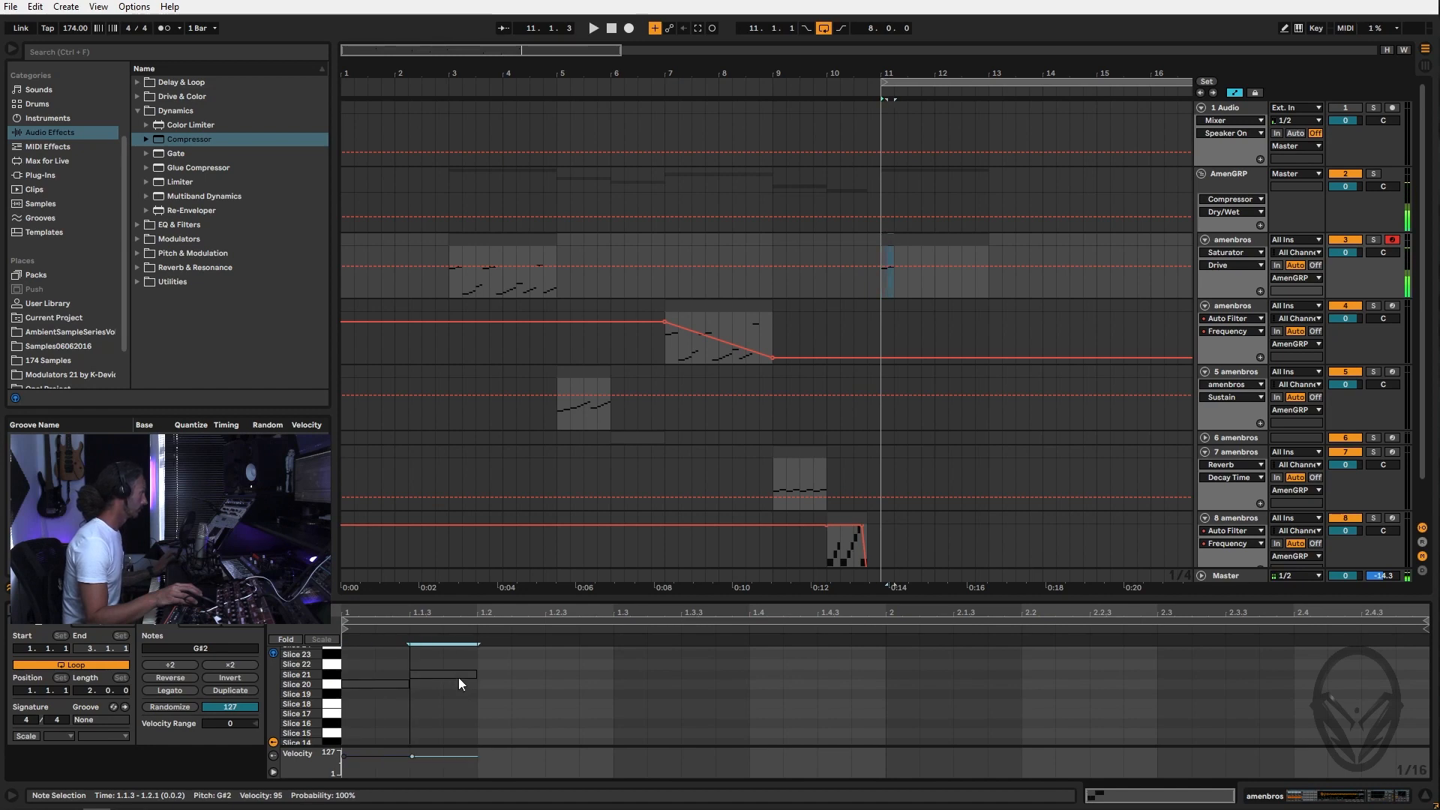
double_click(501, 665)
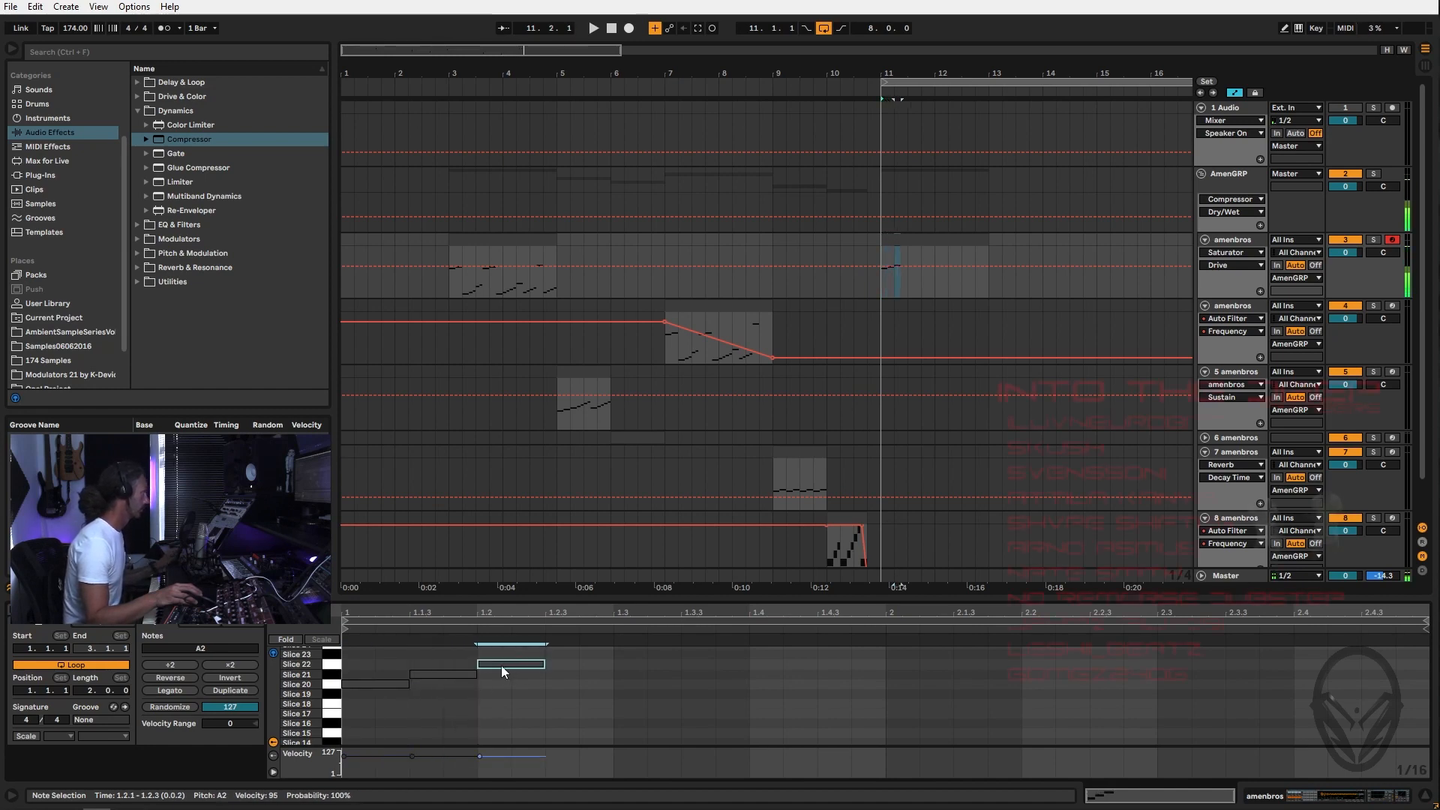
click(525, 691)
drag(519, 660, 516, 735)
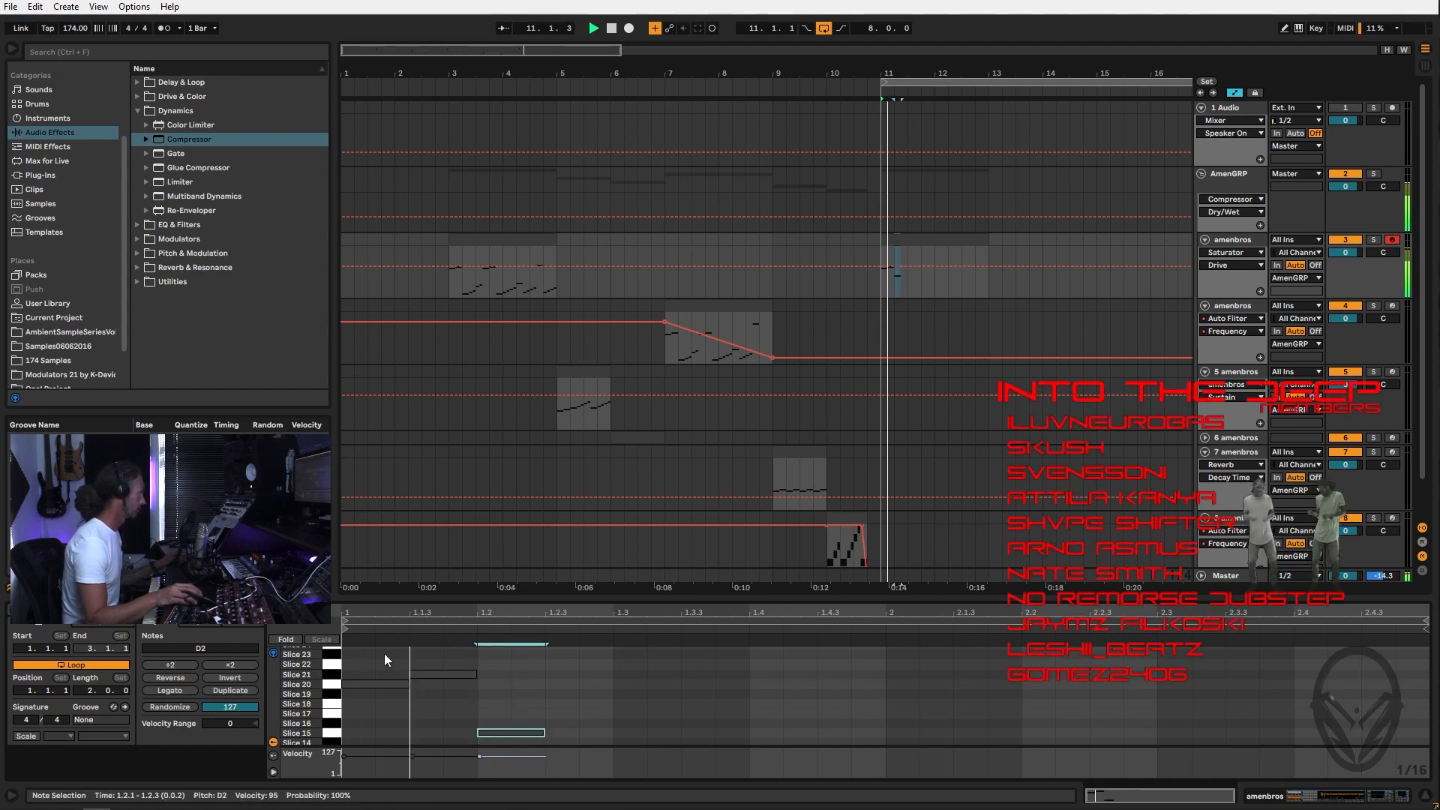
Duplicate the three-note pattern twice to fill the clip's first bar, deleting the extra Slice 15 note at 2.1.1
drag(384, 654, 501, 781)
key(ctrl+d)
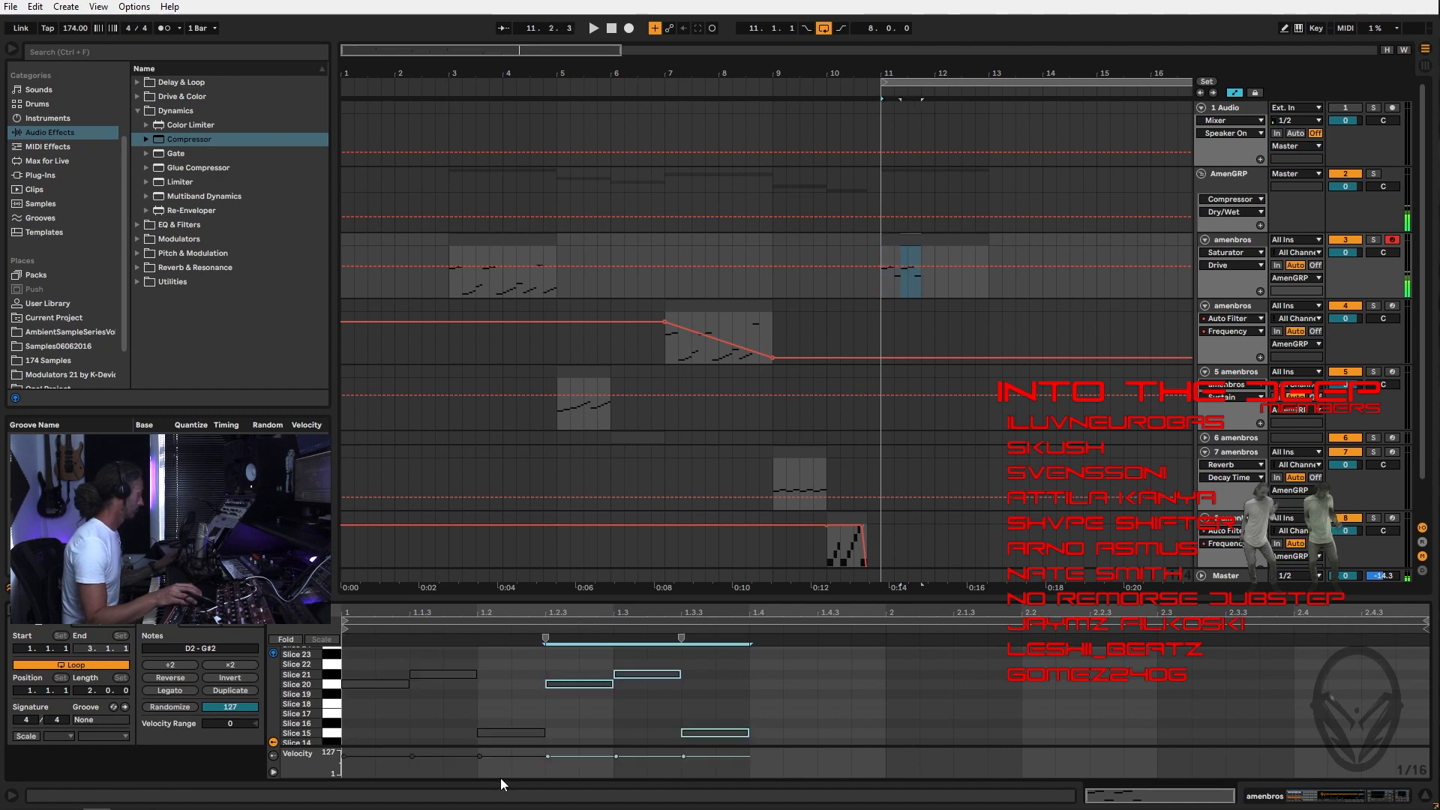
key(ctrl+d)
click(904, 733)
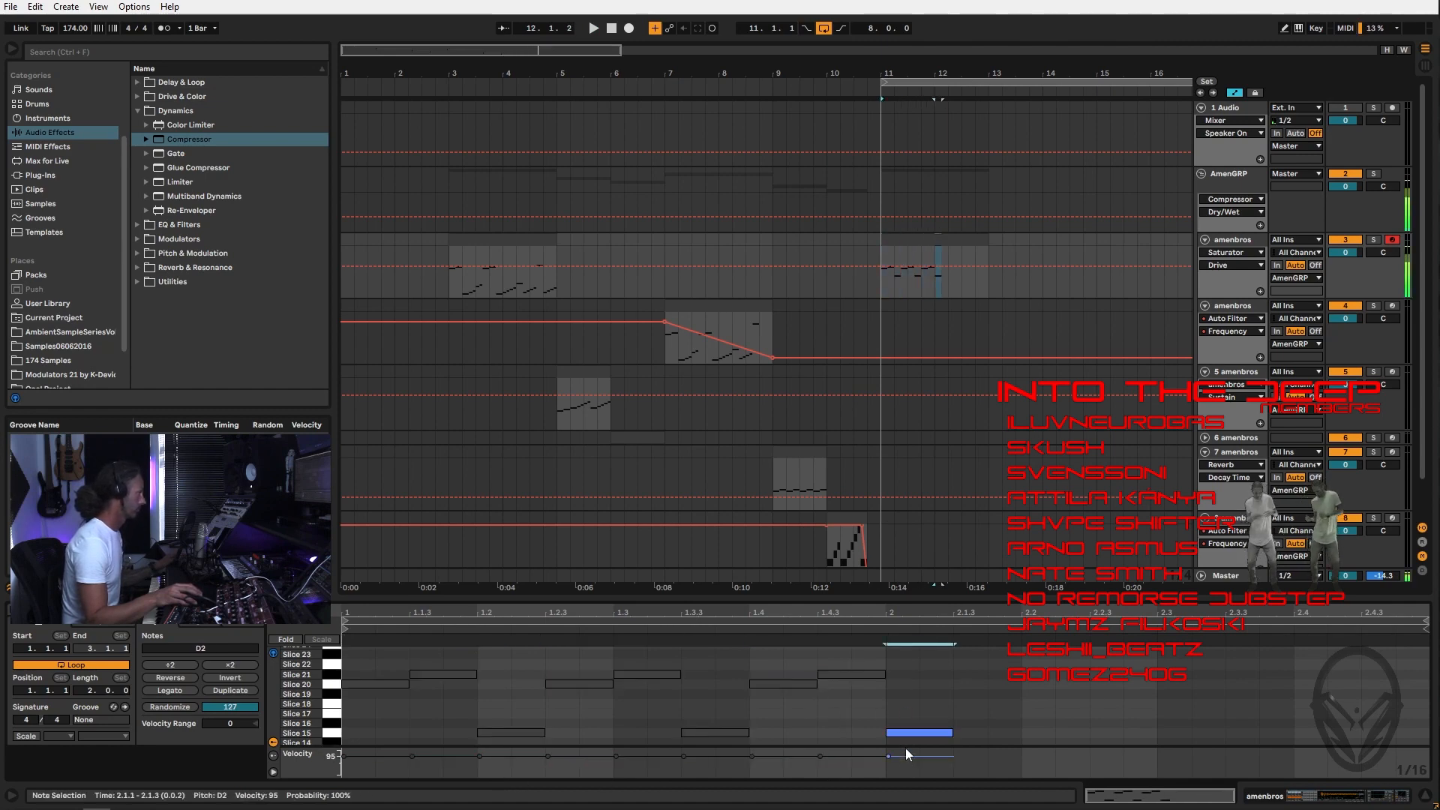
key(Delete)
Duplicate all first-bar notes into the clip's second bar and play the two-bar pattern
click(809, 716)
key(ctrl+a)
key(ctrl+d)
key(space)
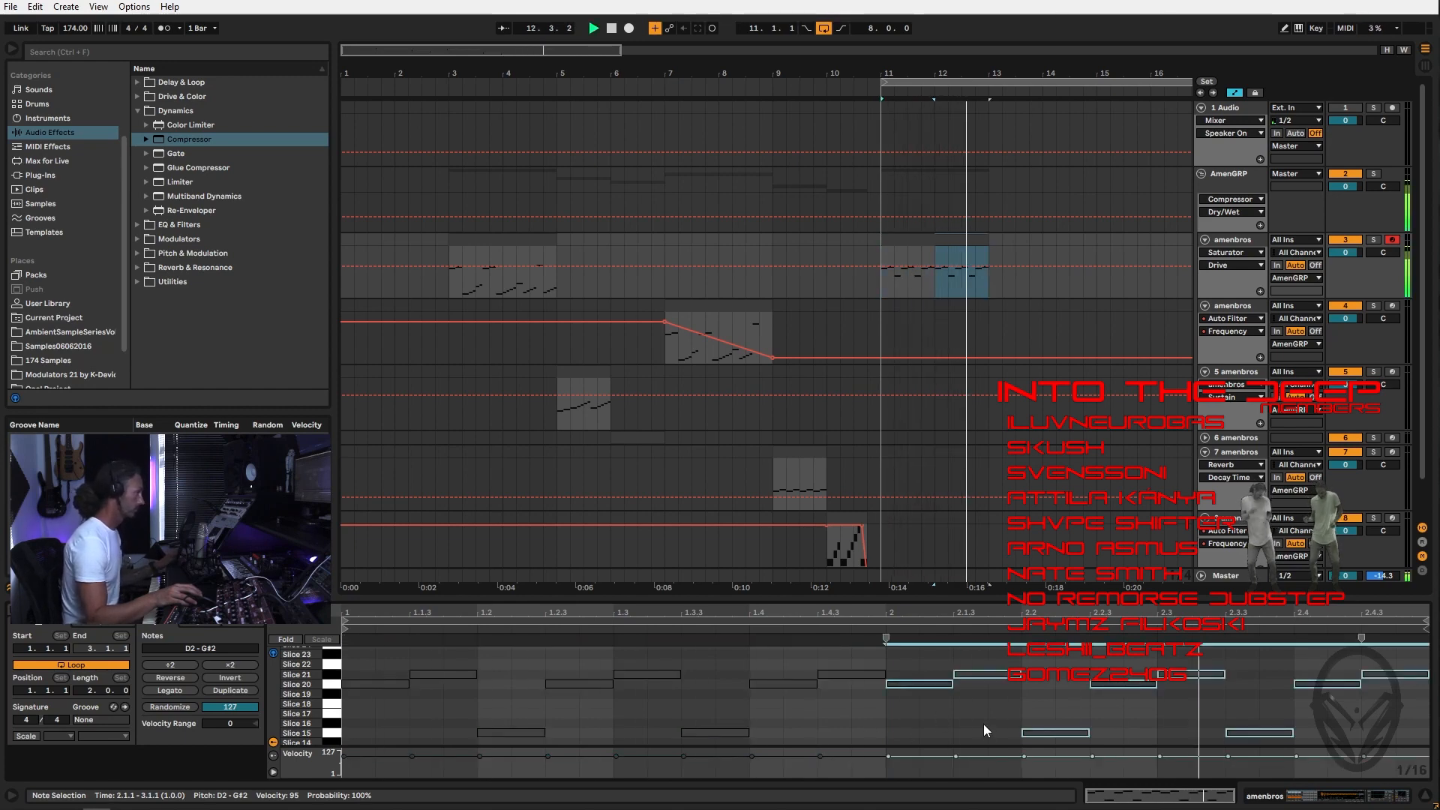
key(space)
Replace the notes on the clip's last beat with four rising sixteenth notes on Slices 16, 17, 18 and 19
drag(1319, 722, 1384, 659)
key(Delete)
double_click(1299, 724)
double_click(1352, 713)
double_click(1367, 704)
double_click(1410, 694)
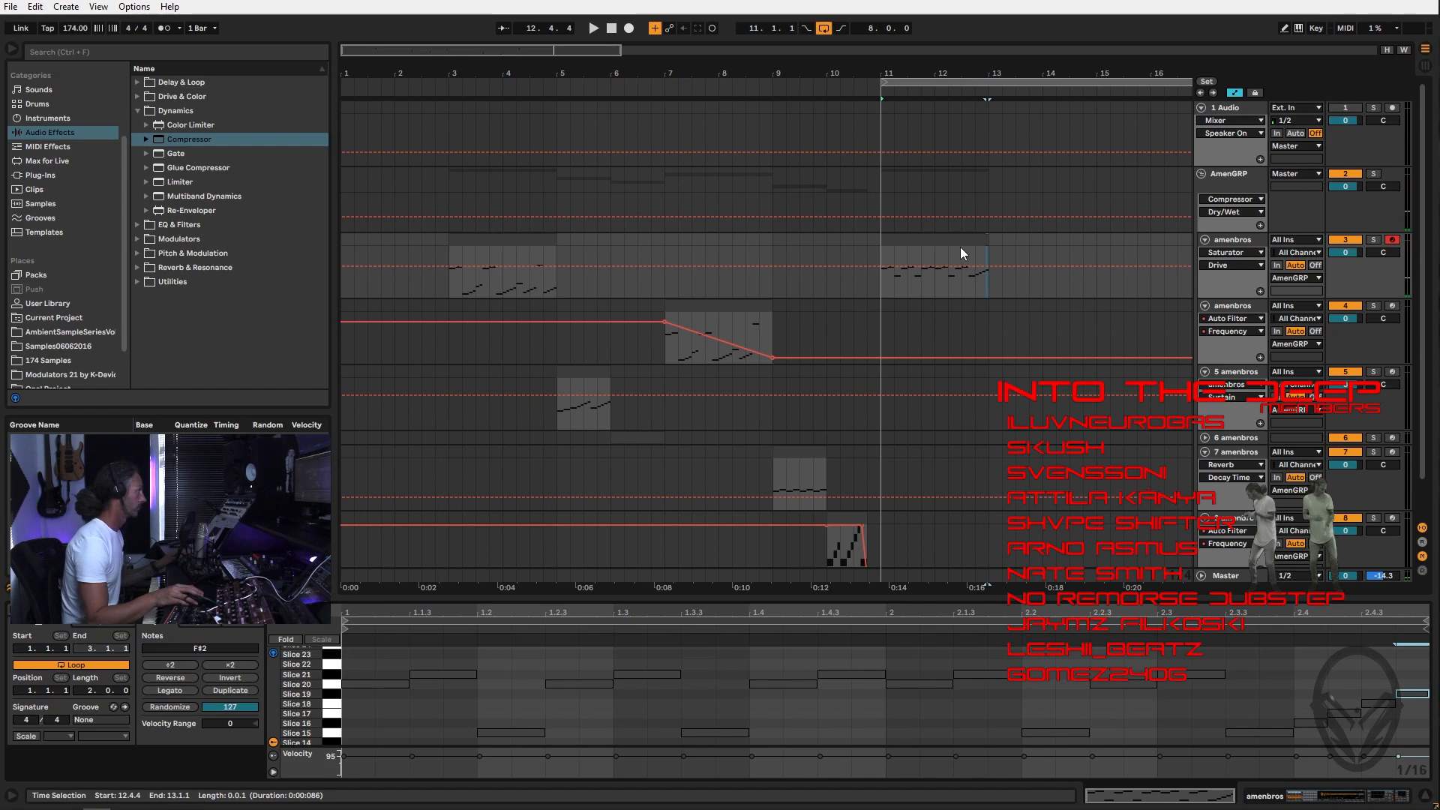
Copy the clip to the second amenbros track at 13.1.1 and automate its Auto Filter Frequency rising from about 51.4 Hz until bar 15
drag(953, 241, 1037, 323)
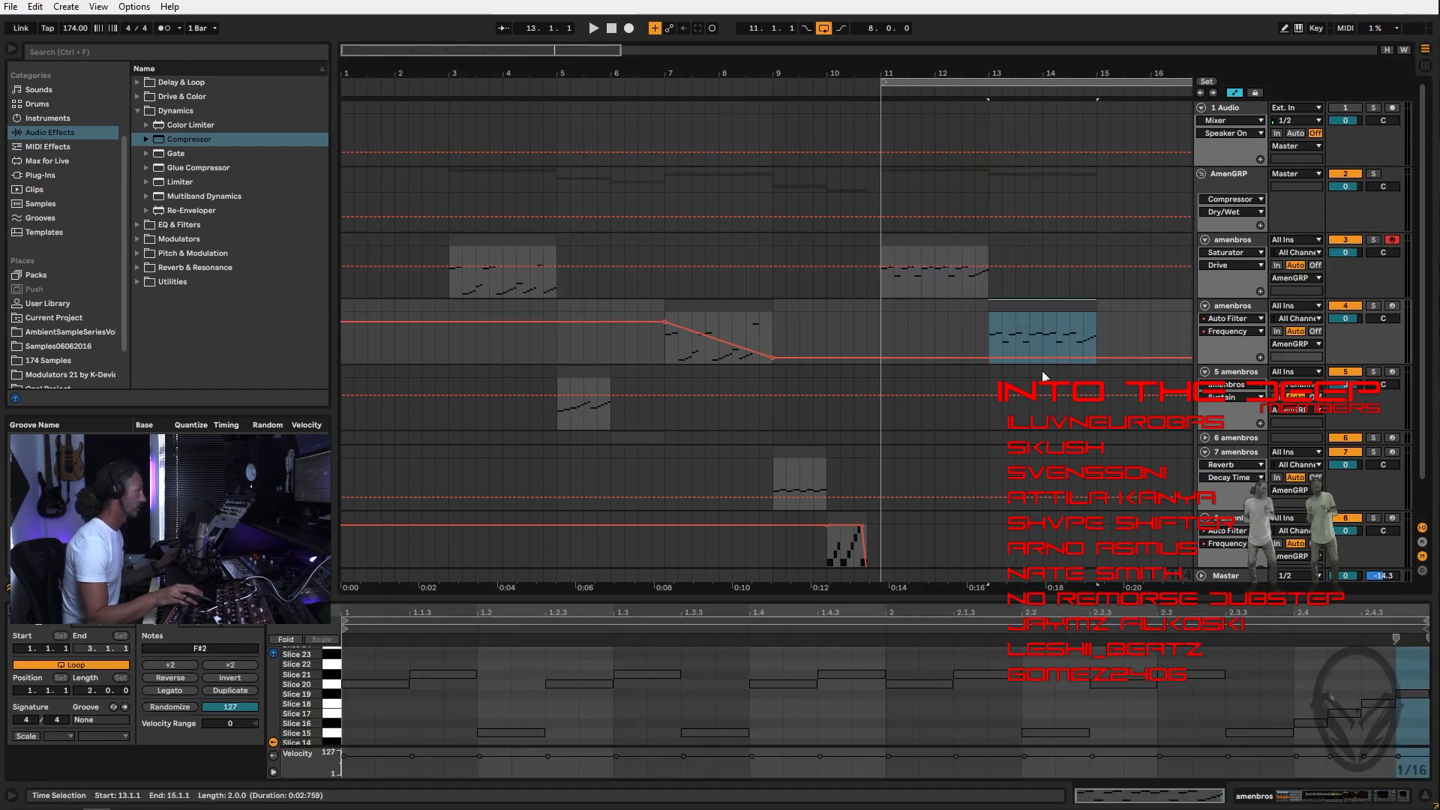
click(1002, 358)
drag(1083, 358, 1093, 331)
drag(1002, 358, 988, 358)
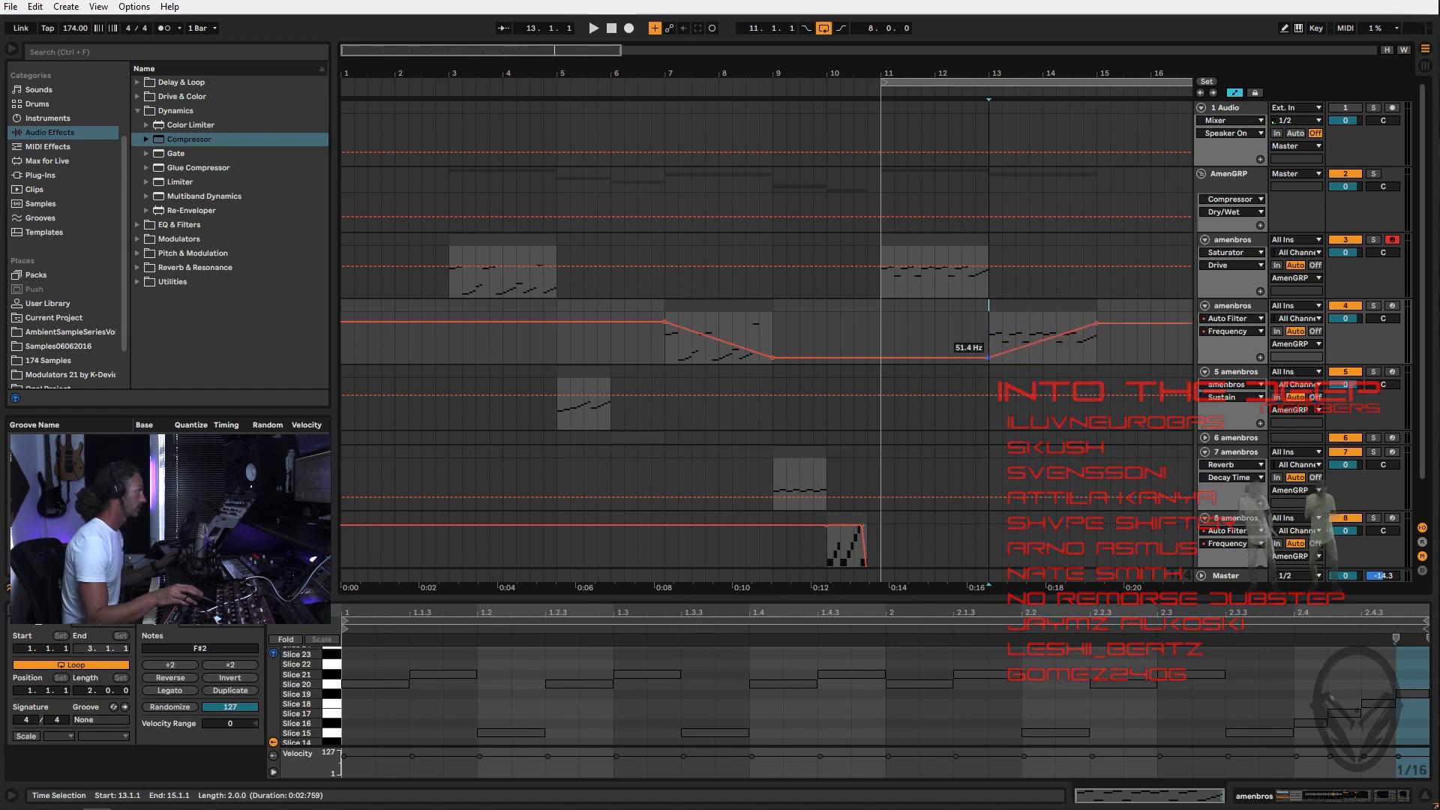
Play the arrangement from bar 11 to hear both two-bar clips and the filter sweep
click(907, 238)
key(space)
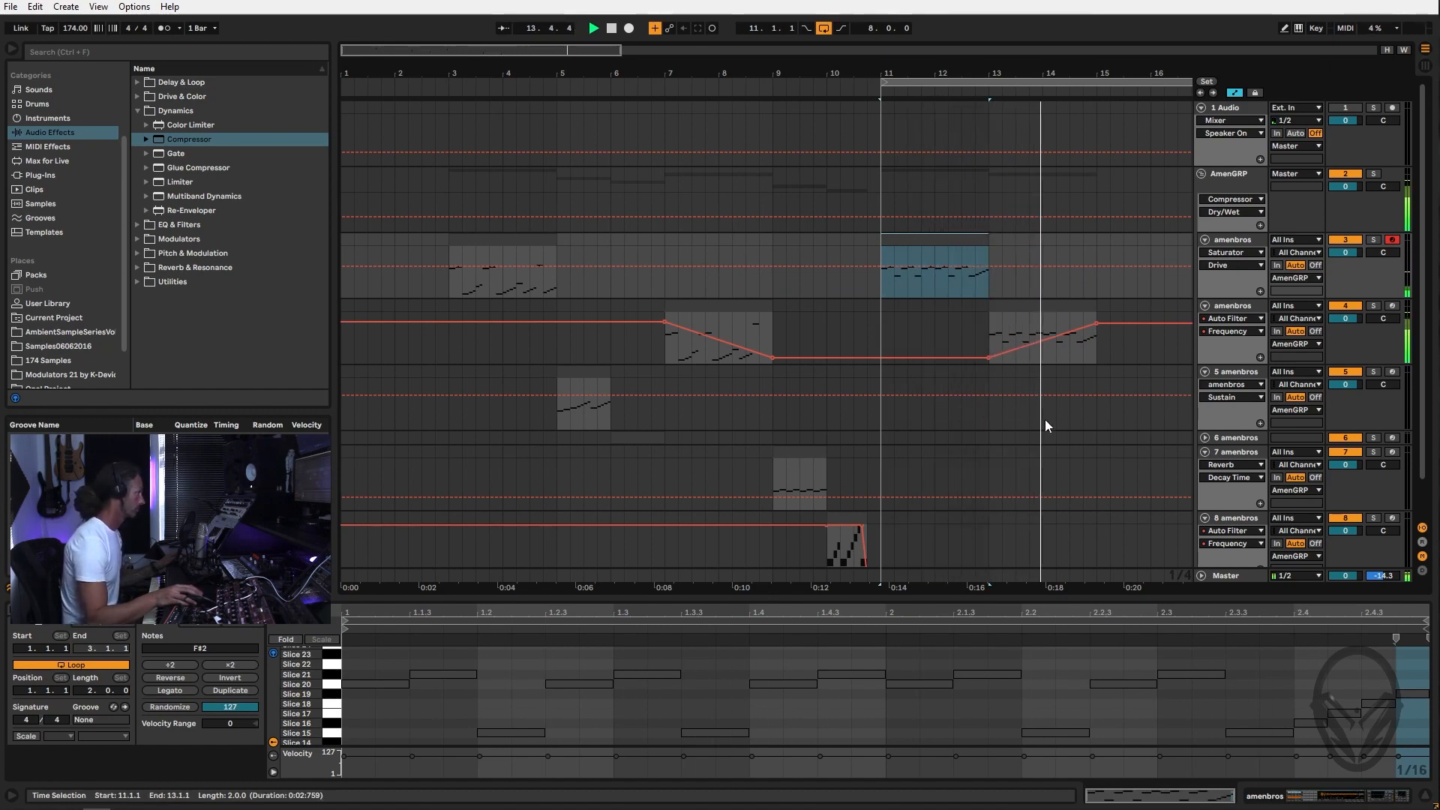
key(space)
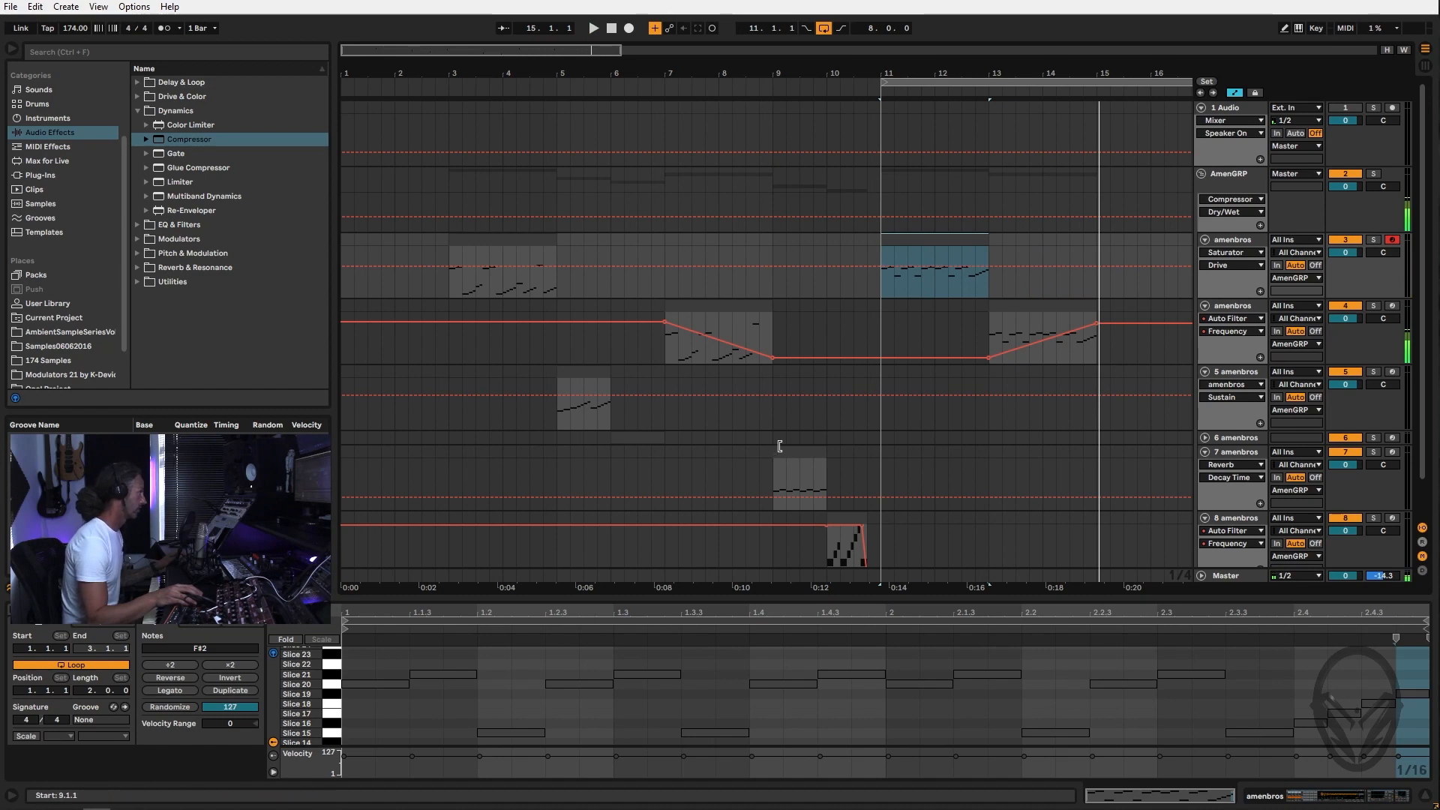
Copy the two-bar clip from bar 13 to the 5 amenbros track at 15.1.1 and play the result
click(1012, 321)
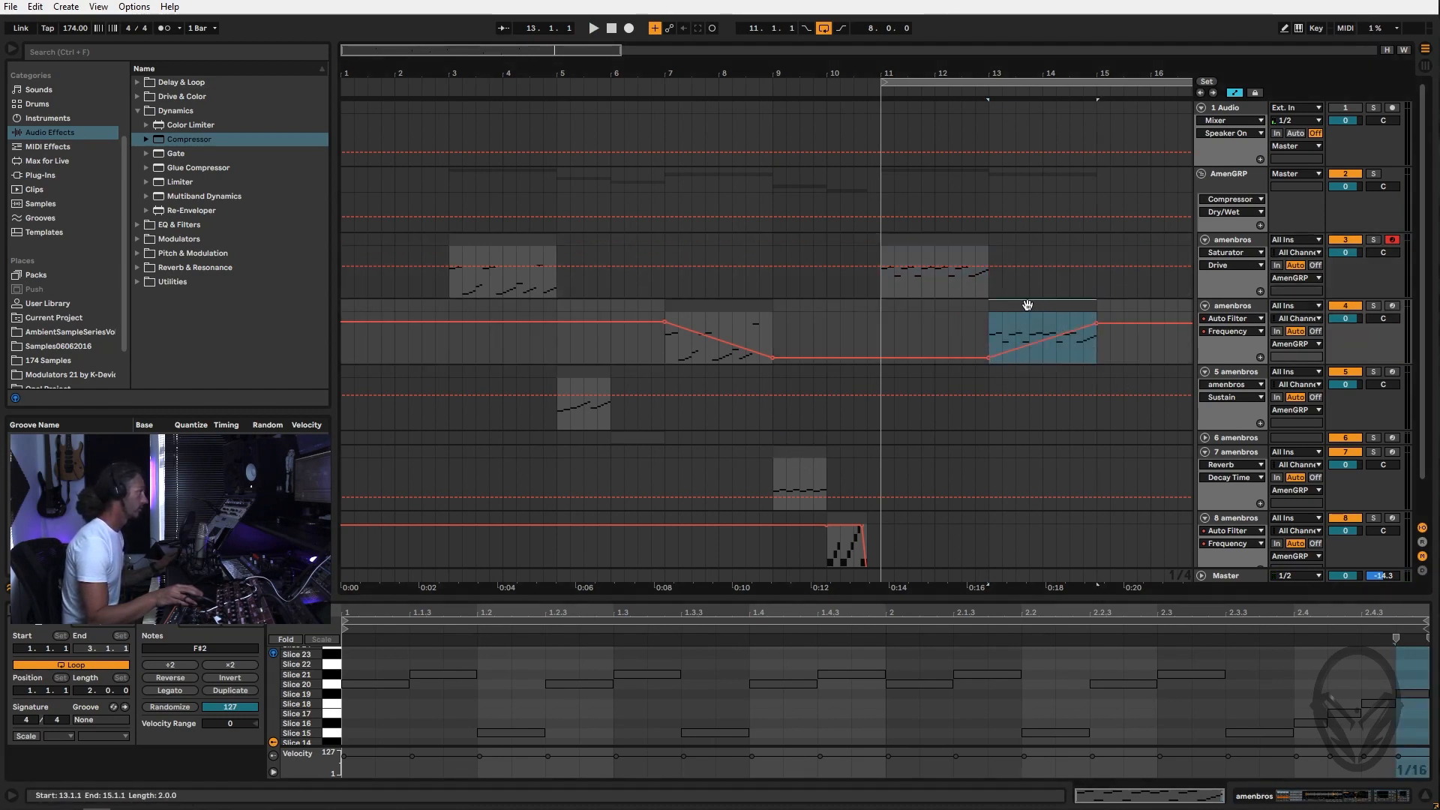
drag(1053, 322, 1134, 390)
key(space)
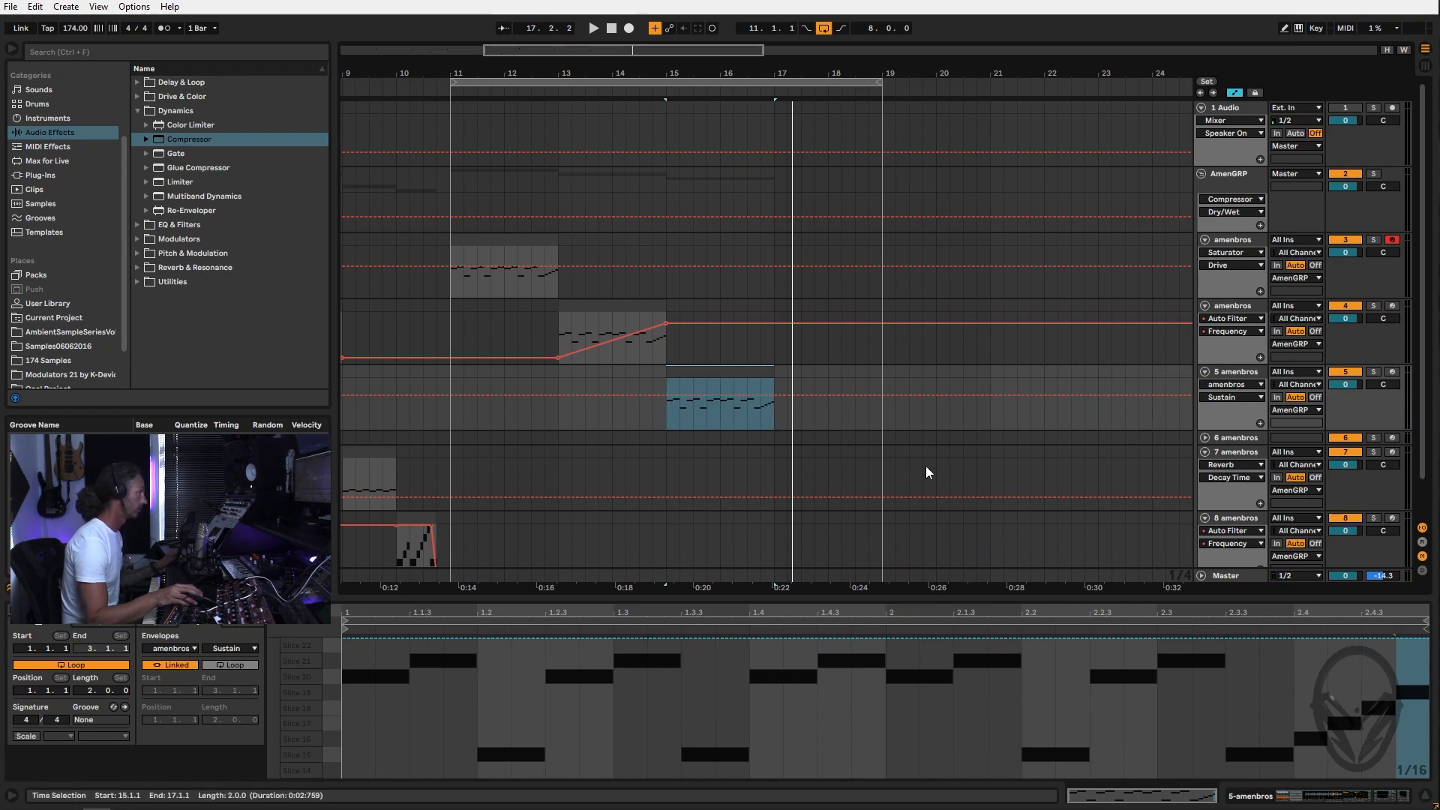
Remove the Auto Filter Frequency automation from the 5 amenbros track and play its clip from bar 15
click(1233, 374)
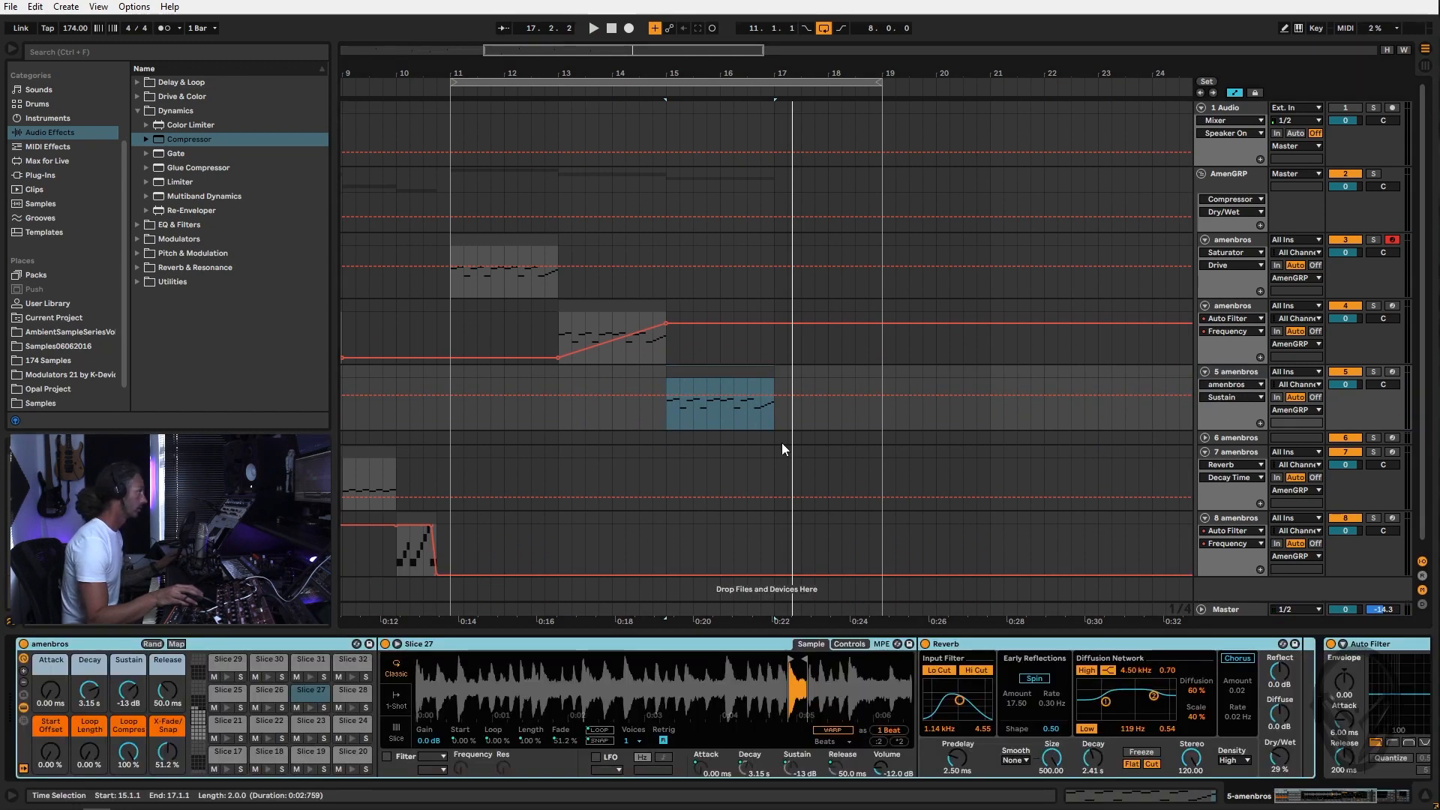
scroll(1326, 694, down, 5)
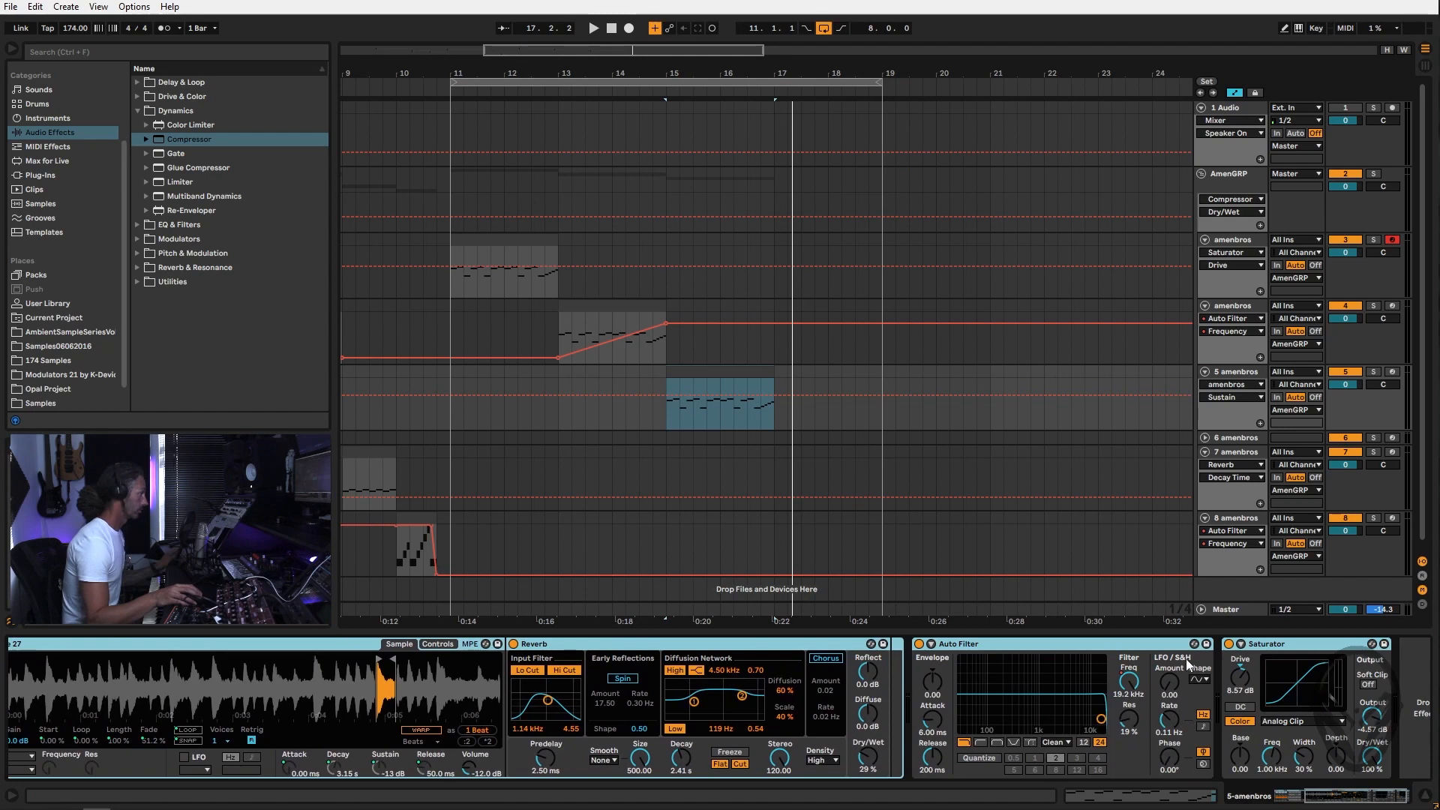
right_click(1129, 683)
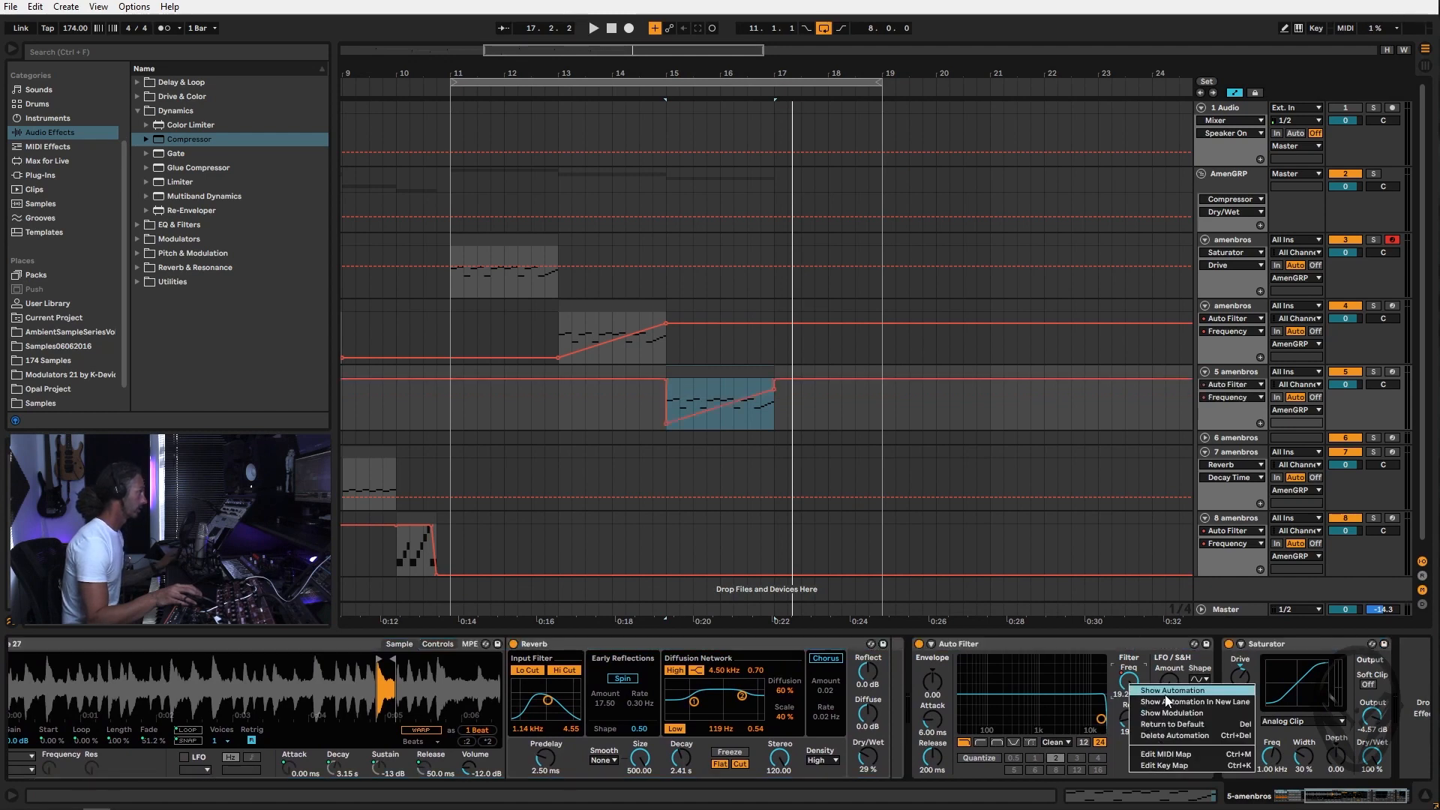
click(1174, 736)
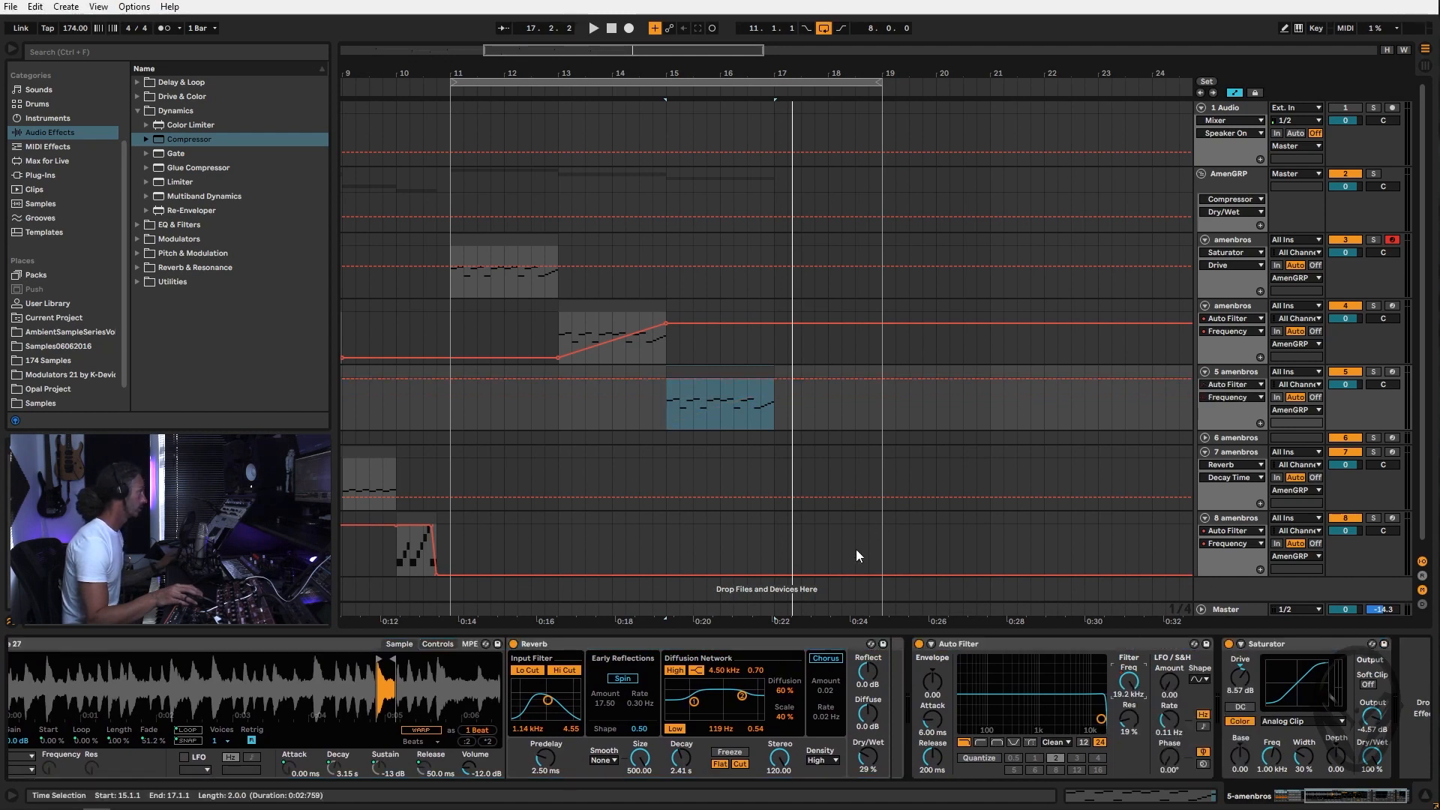
scroll(1177, 364, left, 10)
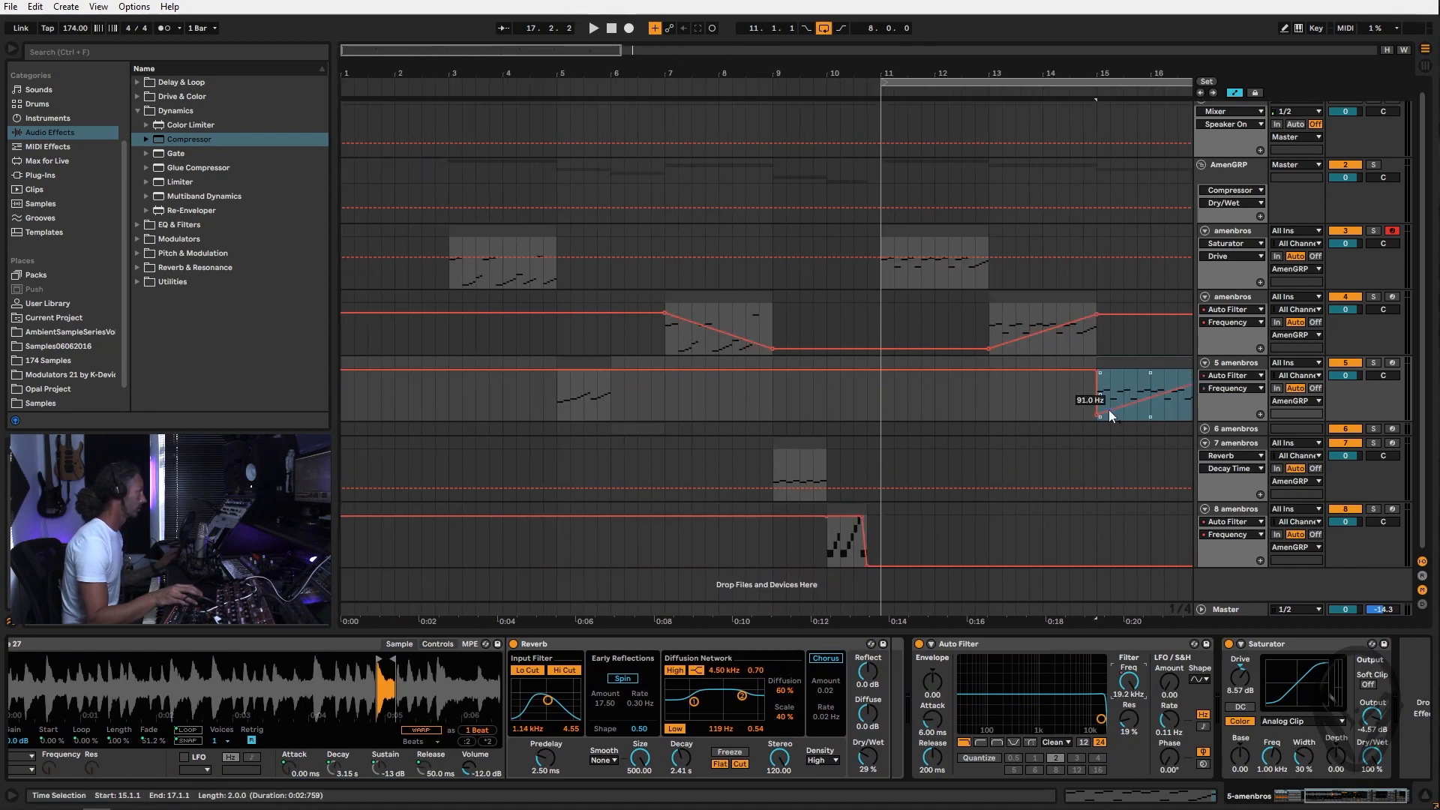
click(1096, 412)
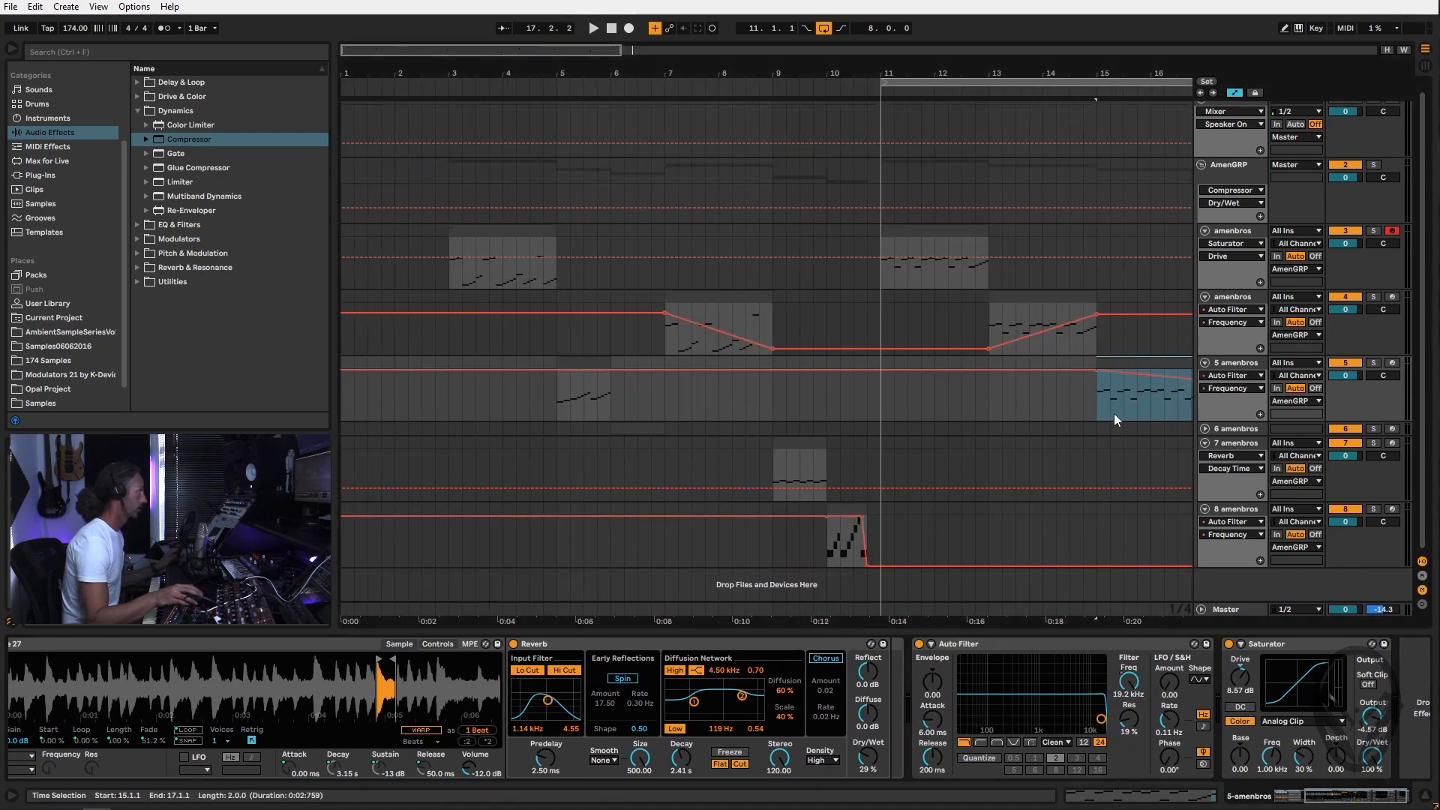
drag(1042, 399, 883, 395)
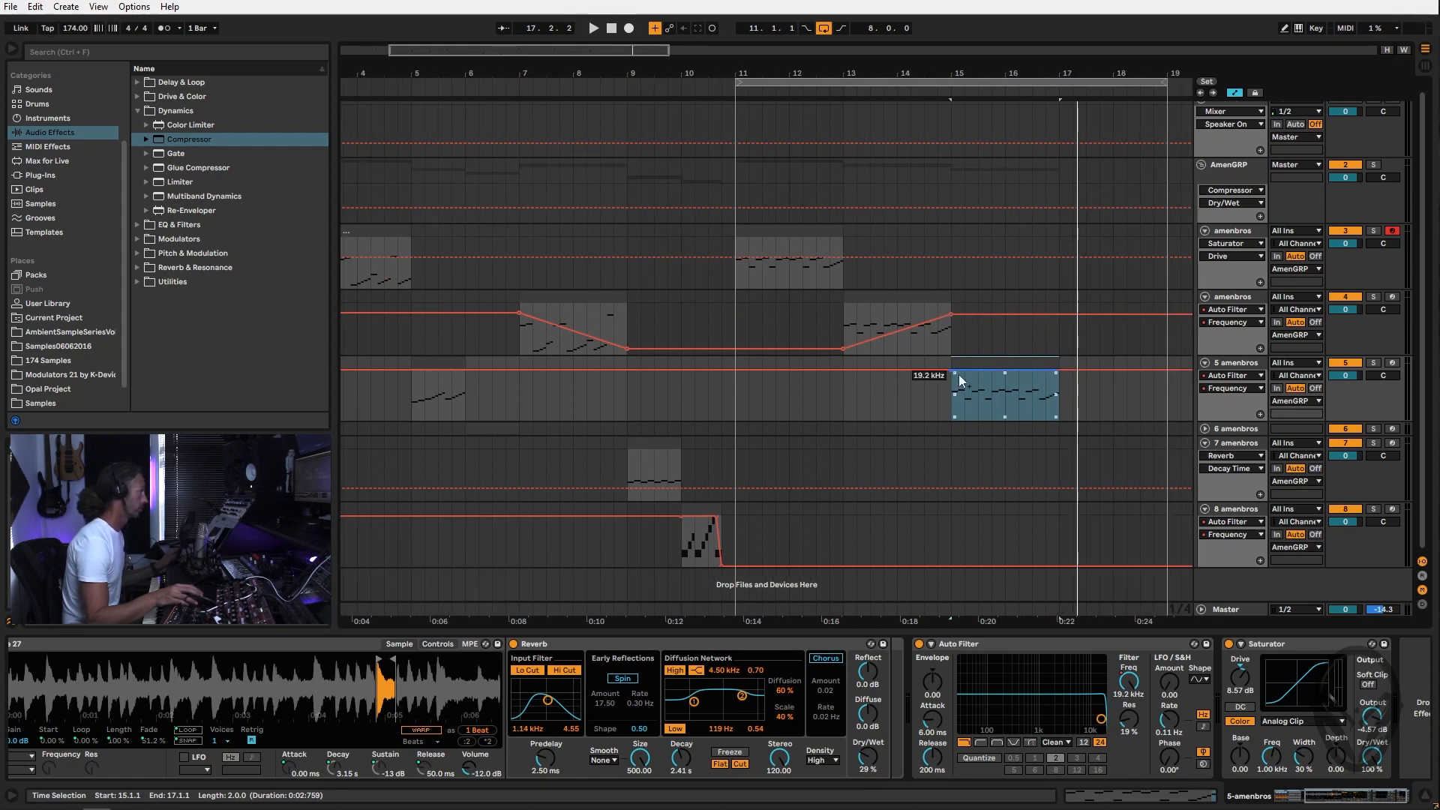
key(Delete)
key(space)
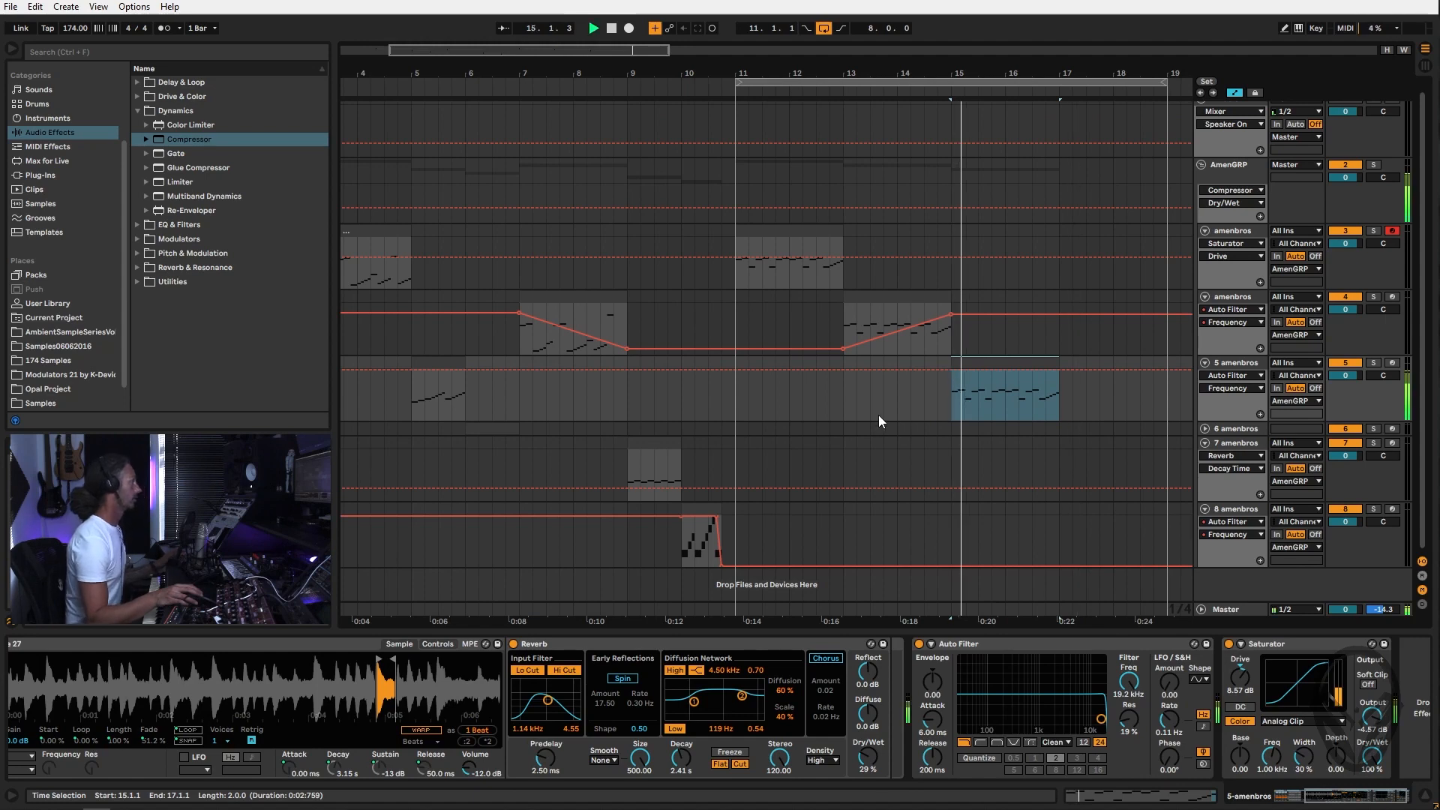
key(space)
Place one-bar copies of the break on 6 amenbros at bar 17 and on 7 amenbros at bar 18
click(979, 362)
mouse_move(978, 362)
mouse_down()
mouse_move(1106, 435)
mouse_move(1092, 421)
mouse_move(1080, 430)
mouse_move(1120, 463)
mouse_move(1166, 430)
mouse_move(1148, 426)
mouse_move(1146, 442)
mouse_up()
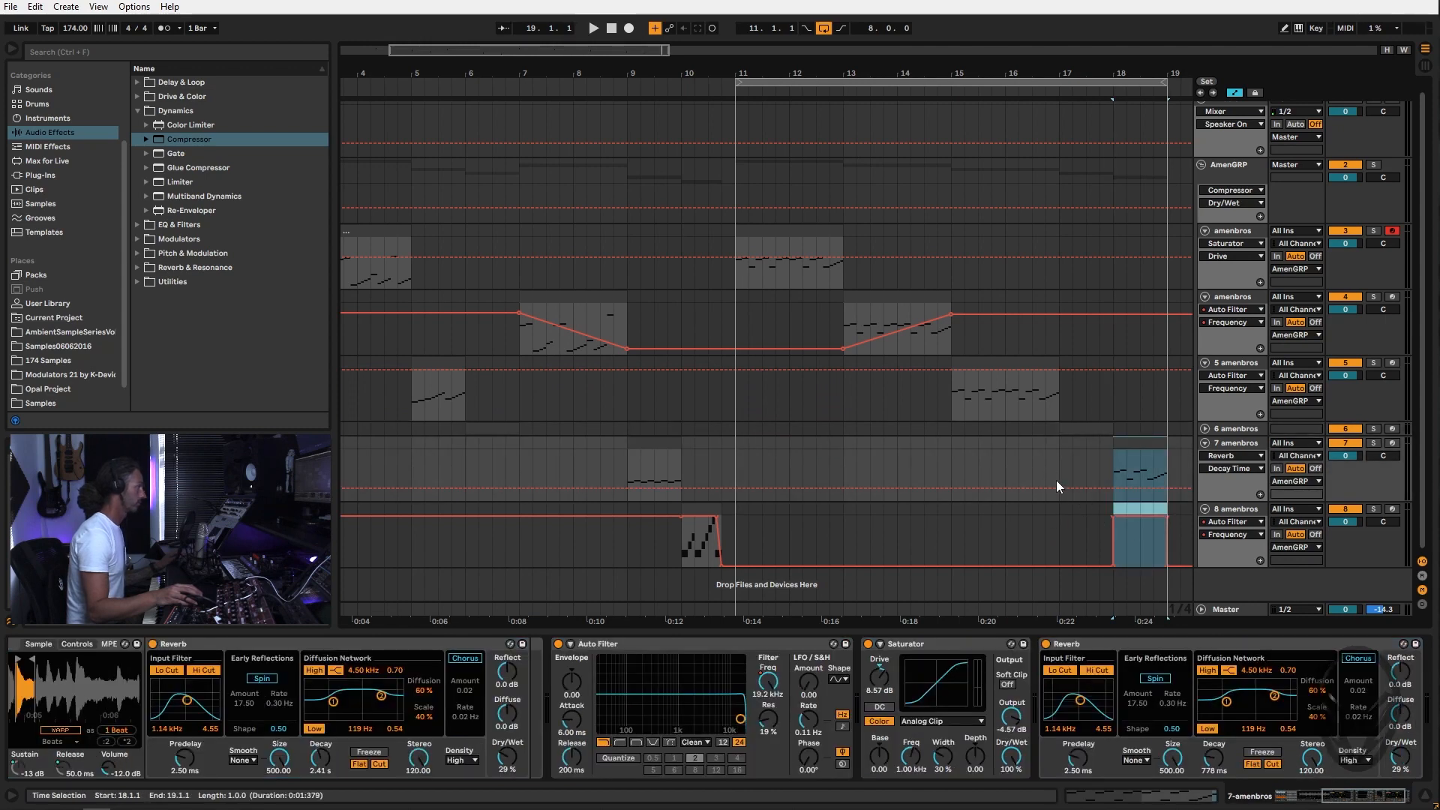
click(1059, 474)
Delete the raised Auto Filter Frequency automation between bars 18 and 19 on the 8 amenbros track
click(1114, 516)
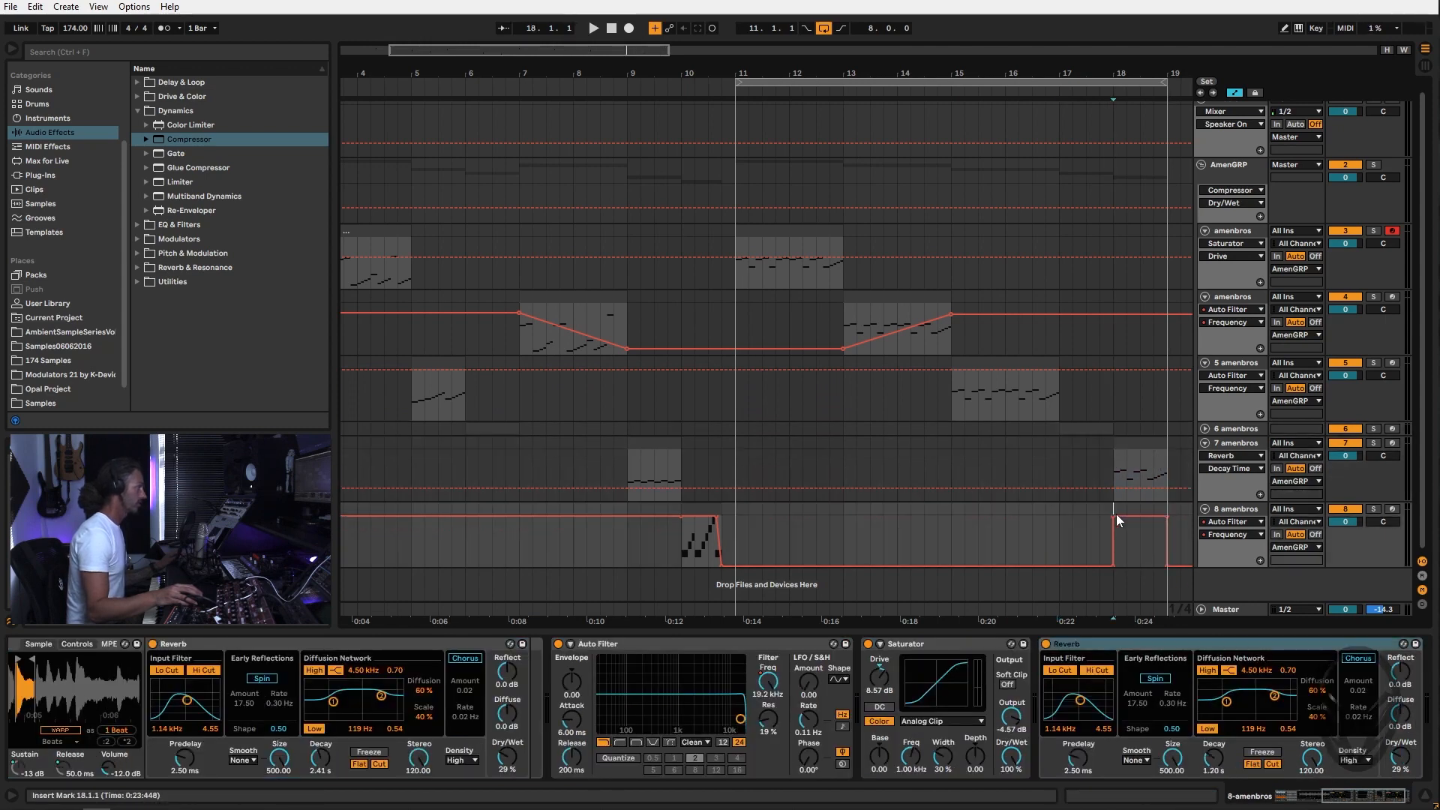
click(1166, 521)
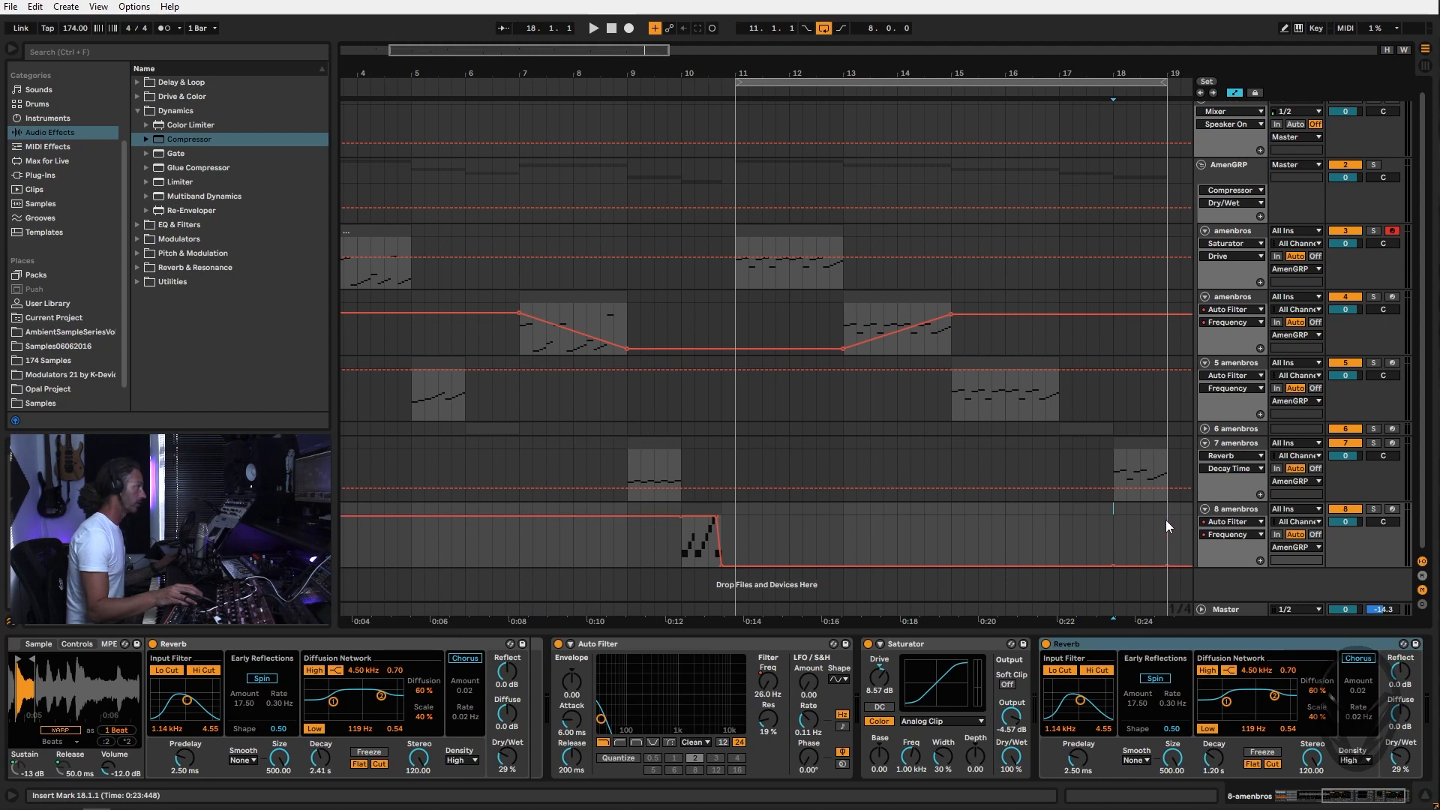
drag(1102, 538, 1154, 581)
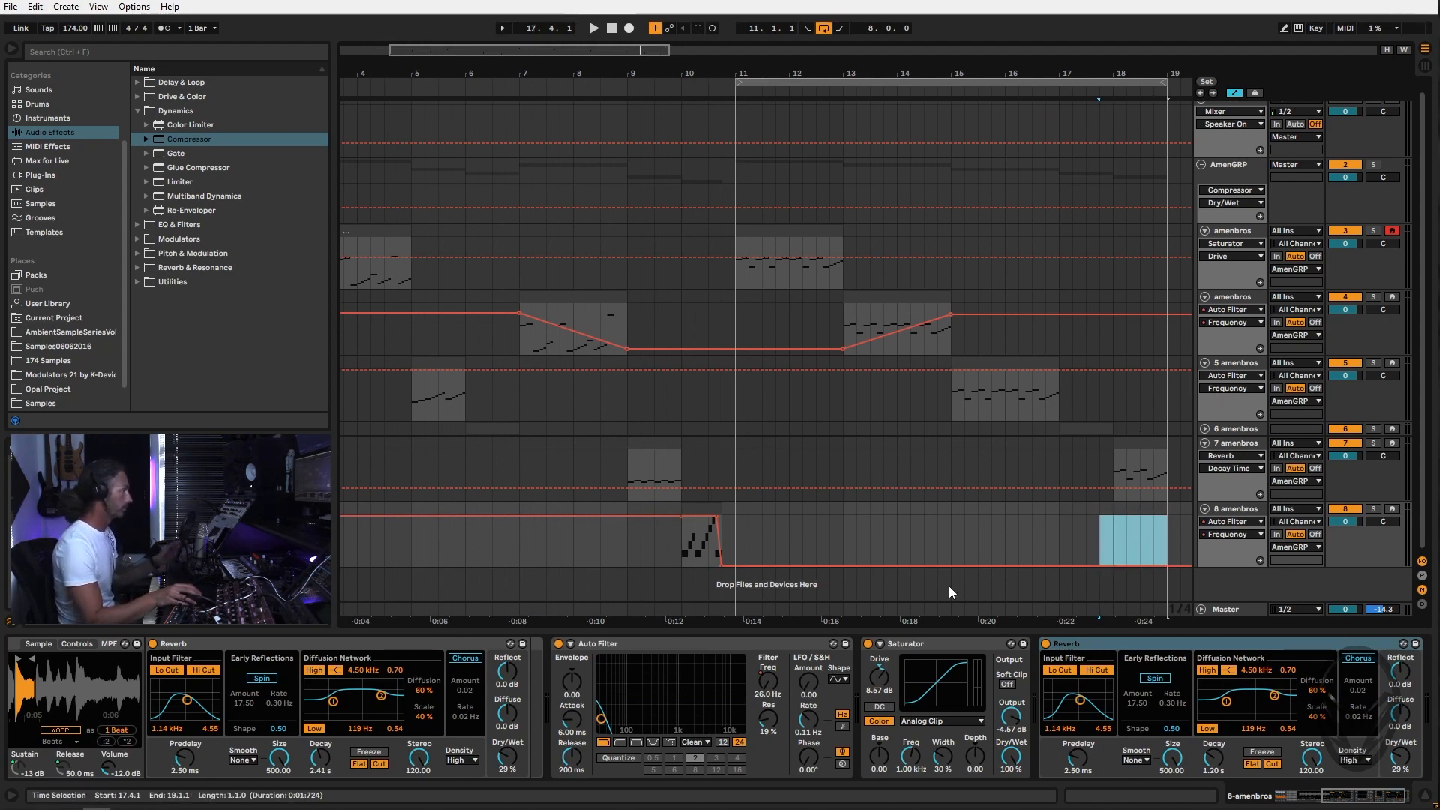
Play the new section from bar 11 to 19, extend the loop to bars 3 through 19, and listen to all sixteen bars
click(827, 78)
key(space)
drag(843, 69, 705, 70)
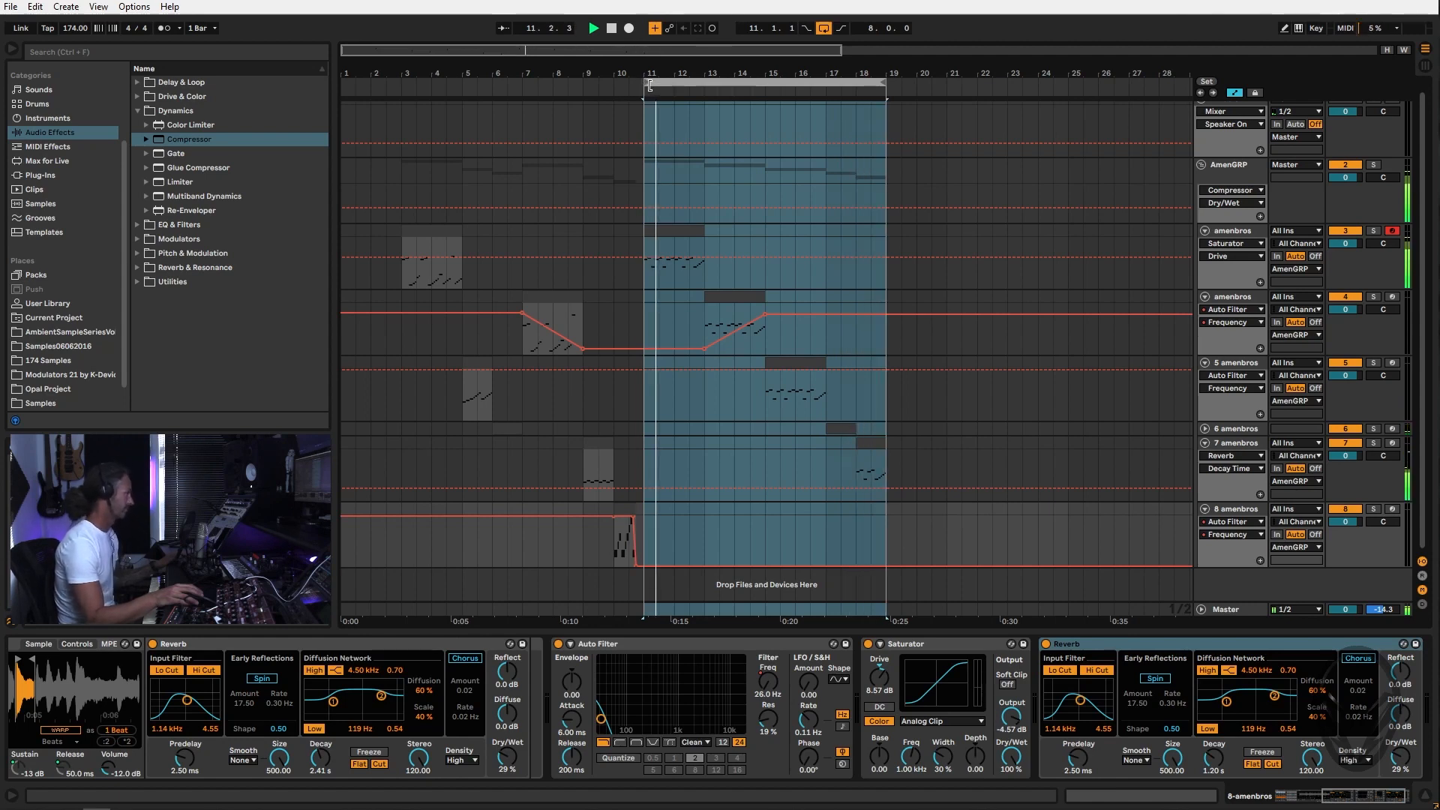
drag(627, 85, 385, 85)
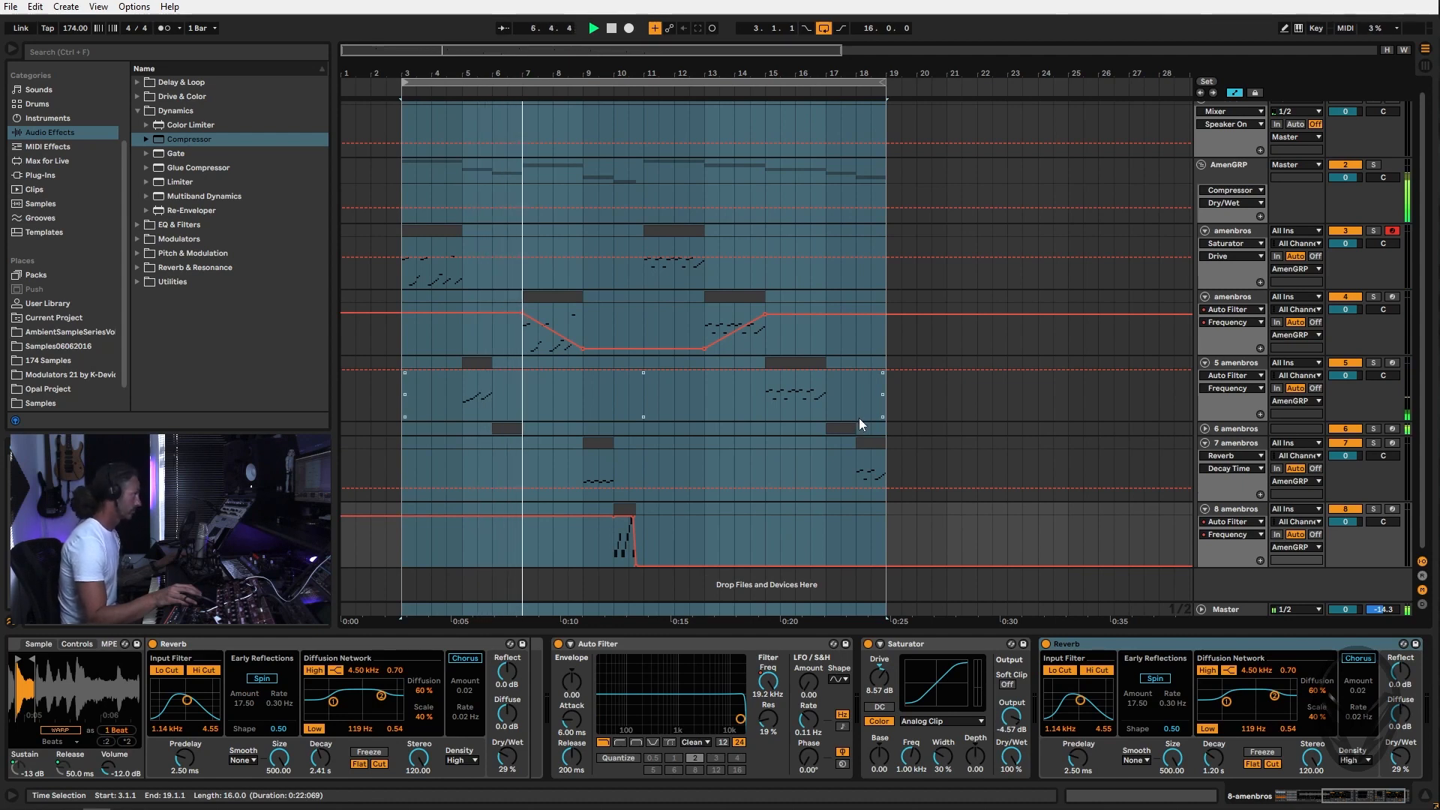
click(837, 424)
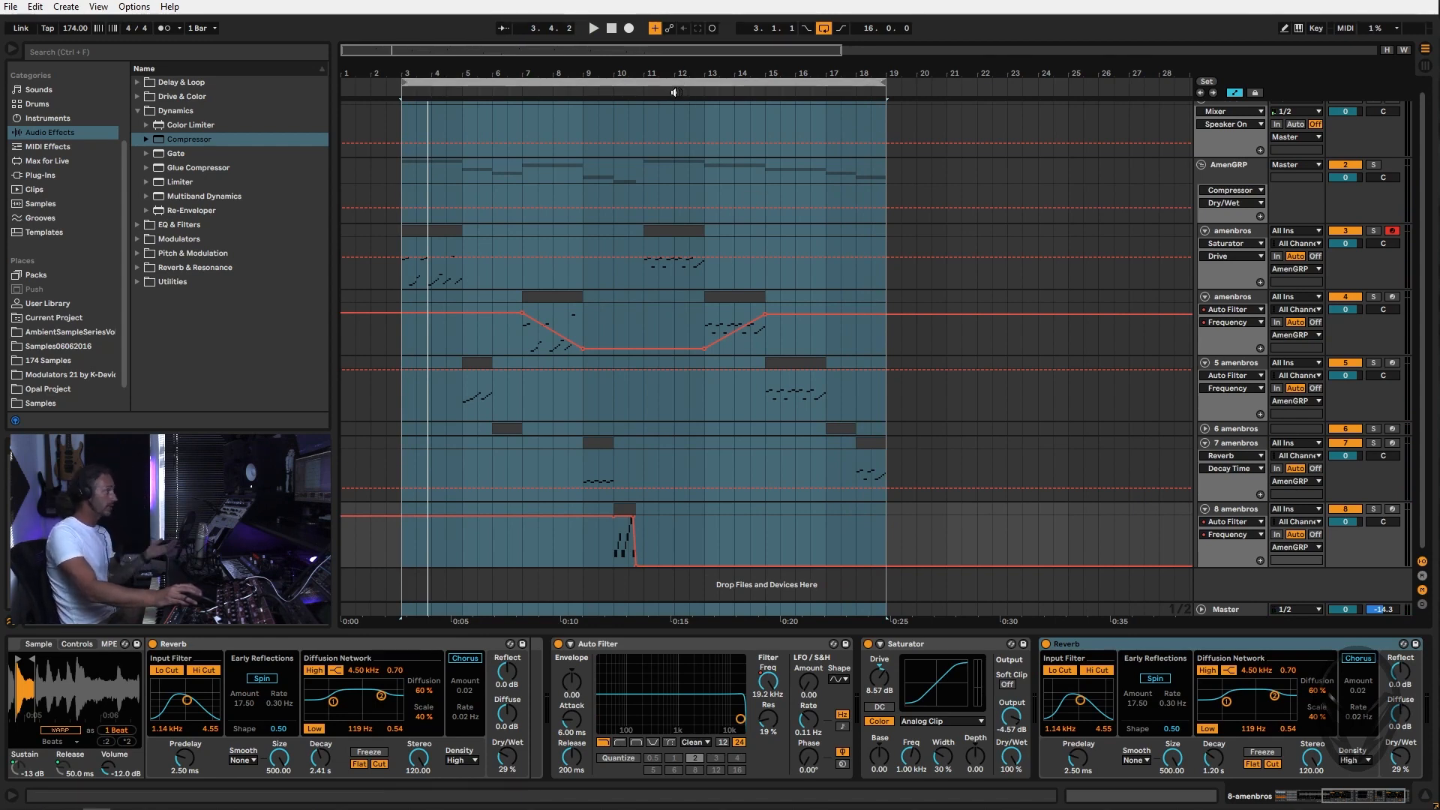
Loop the two-bar clip from bar 11 to 13 on the first amenbros track and play it
click(1243, 513)
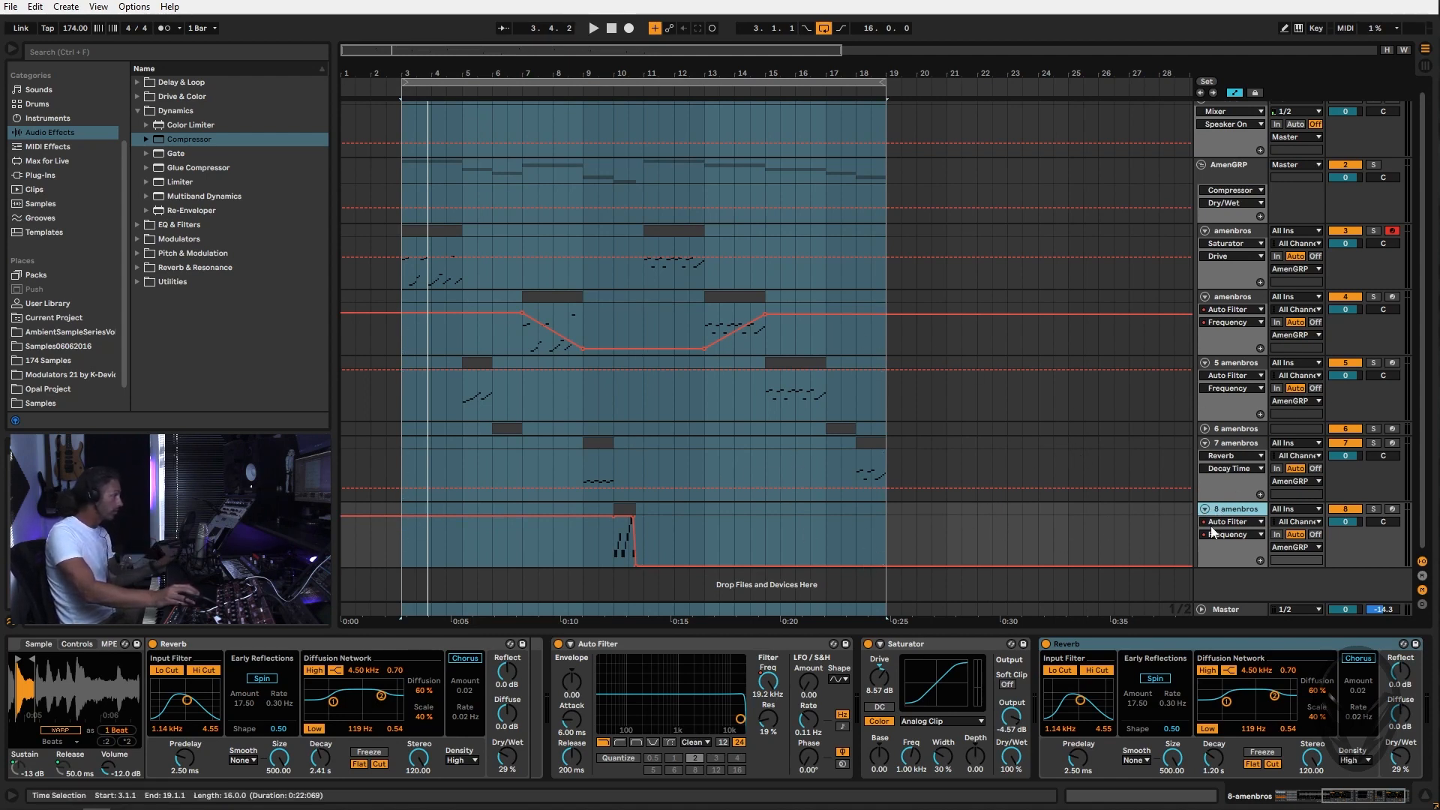
click(689, 229)
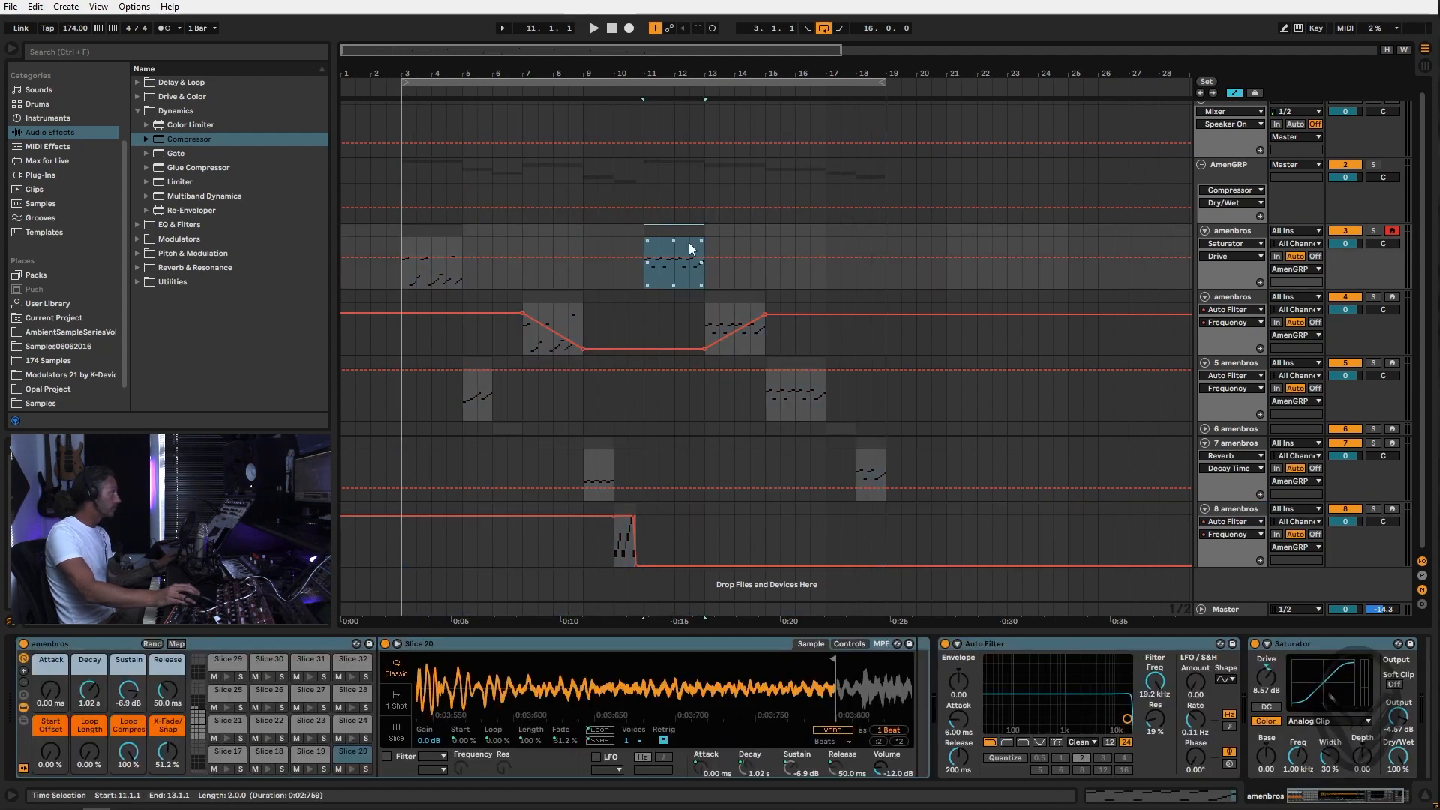
key(ctrl+l)
key(space)
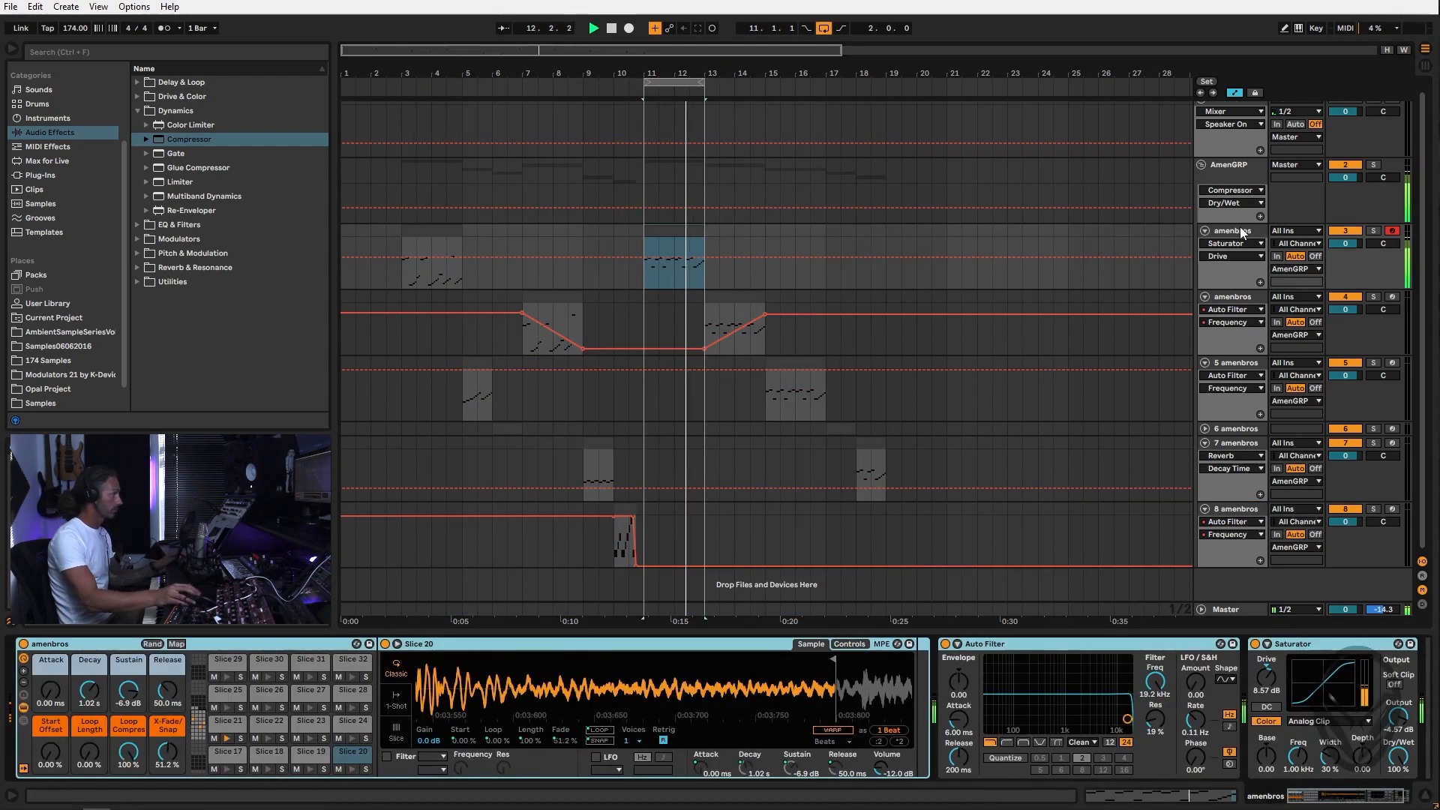
Insert an EQ Eight before the Auto Filter on the first amenbros track
click(150, 224)
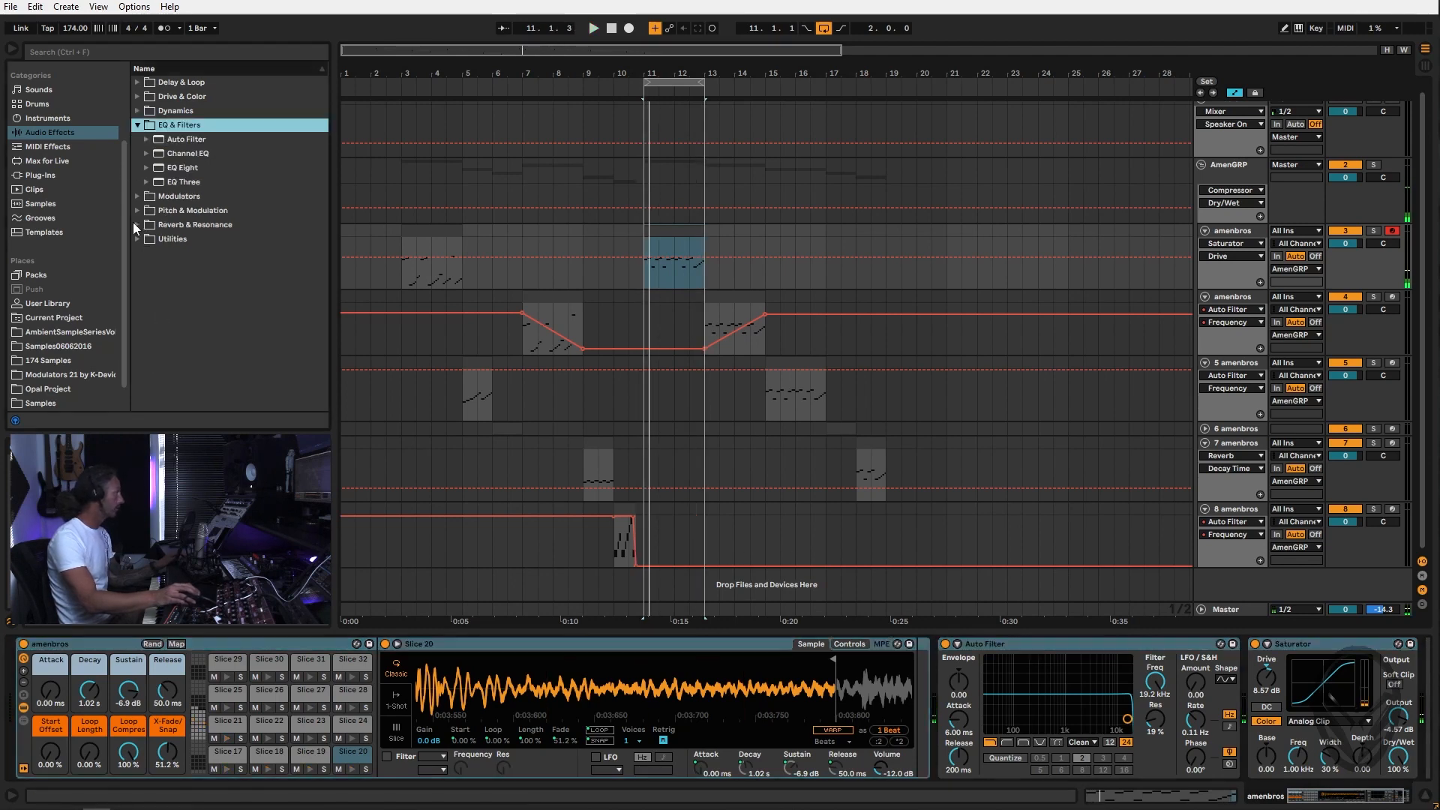
click(180, 174)
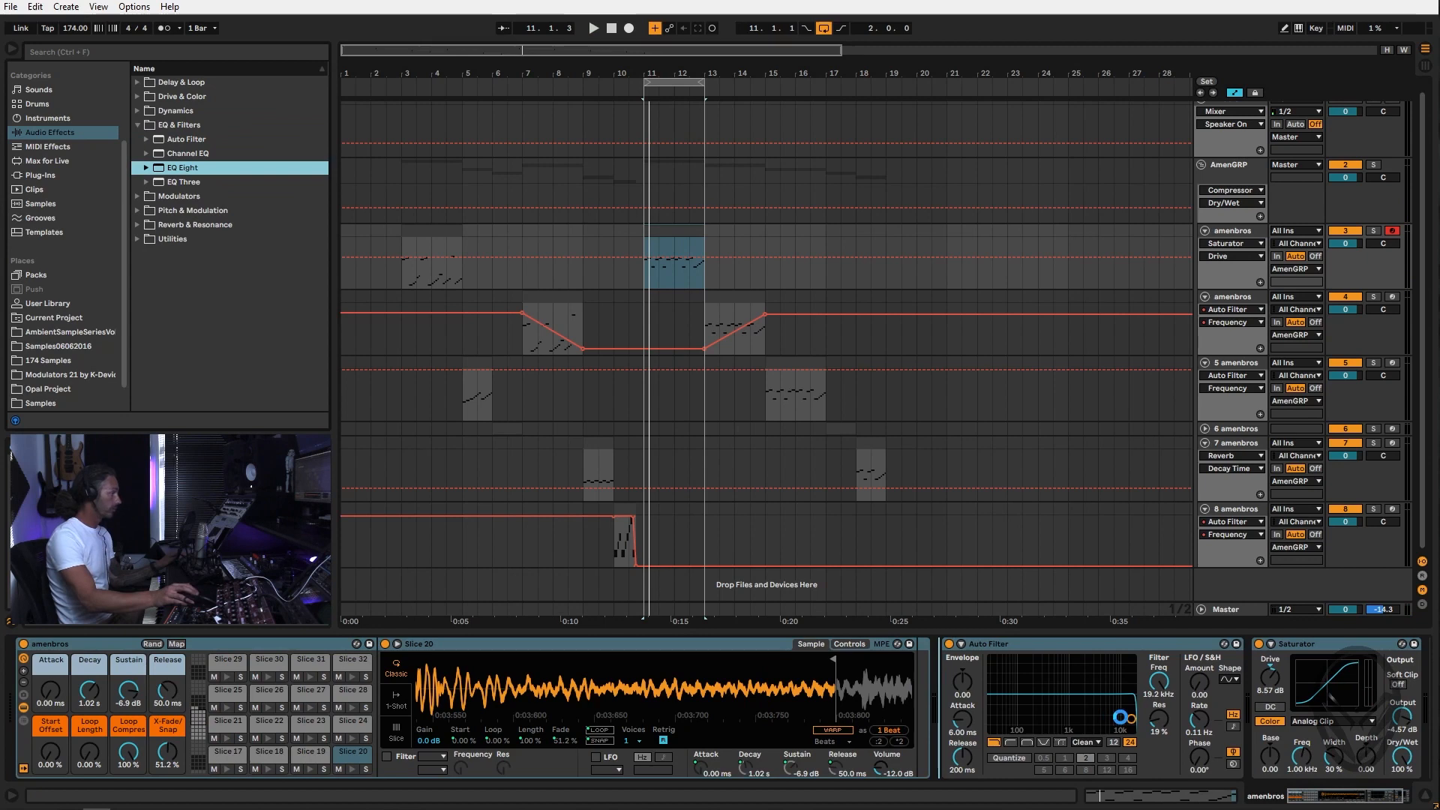
drag(182, 168, 1091, 706)
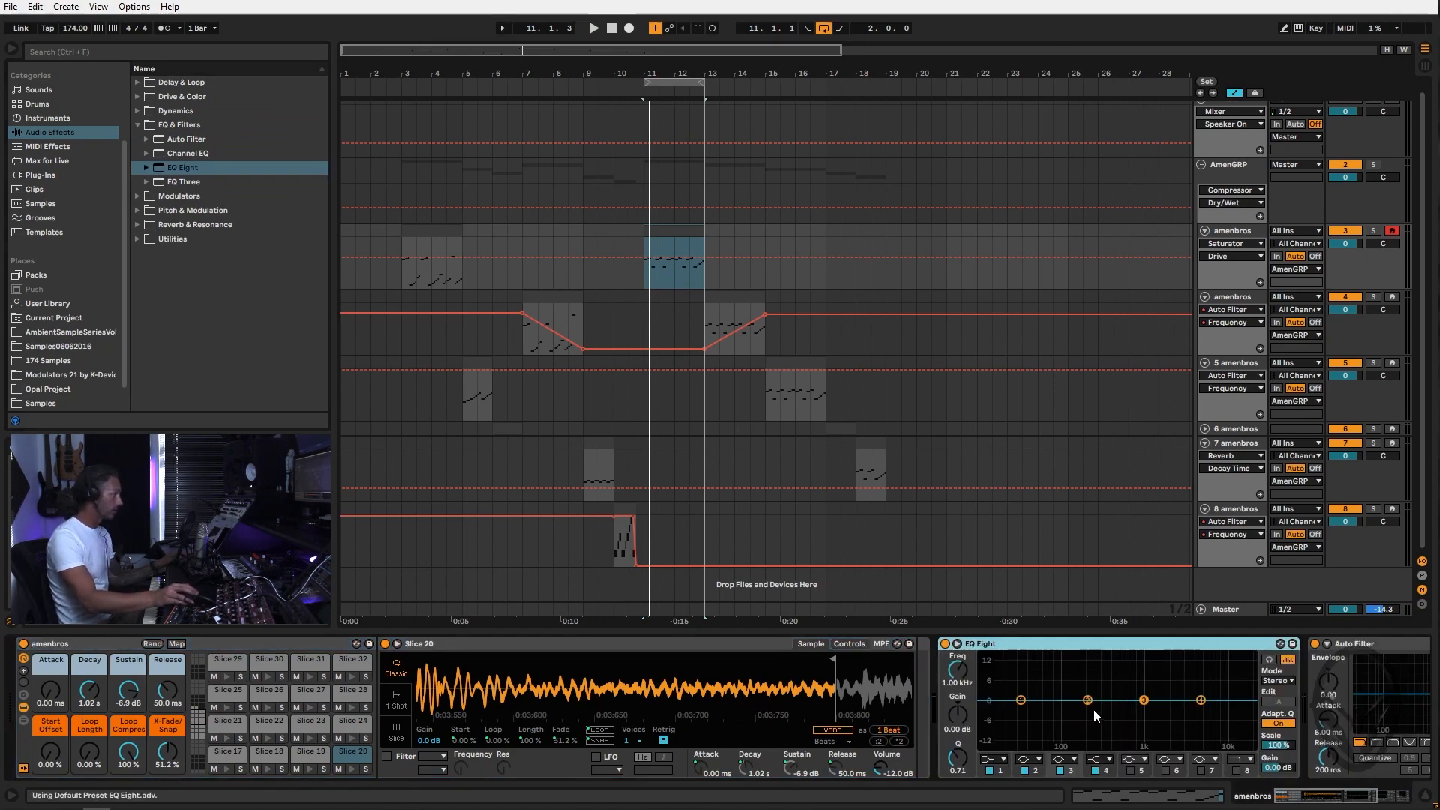
Sweep EQ Eight band 3 through the mids while the loop plays, using a narrow 12 dB boost with Q 16.6
key(space)
drag(1144, 700, 1113, 691)
drag(958, 758, 958, 674)
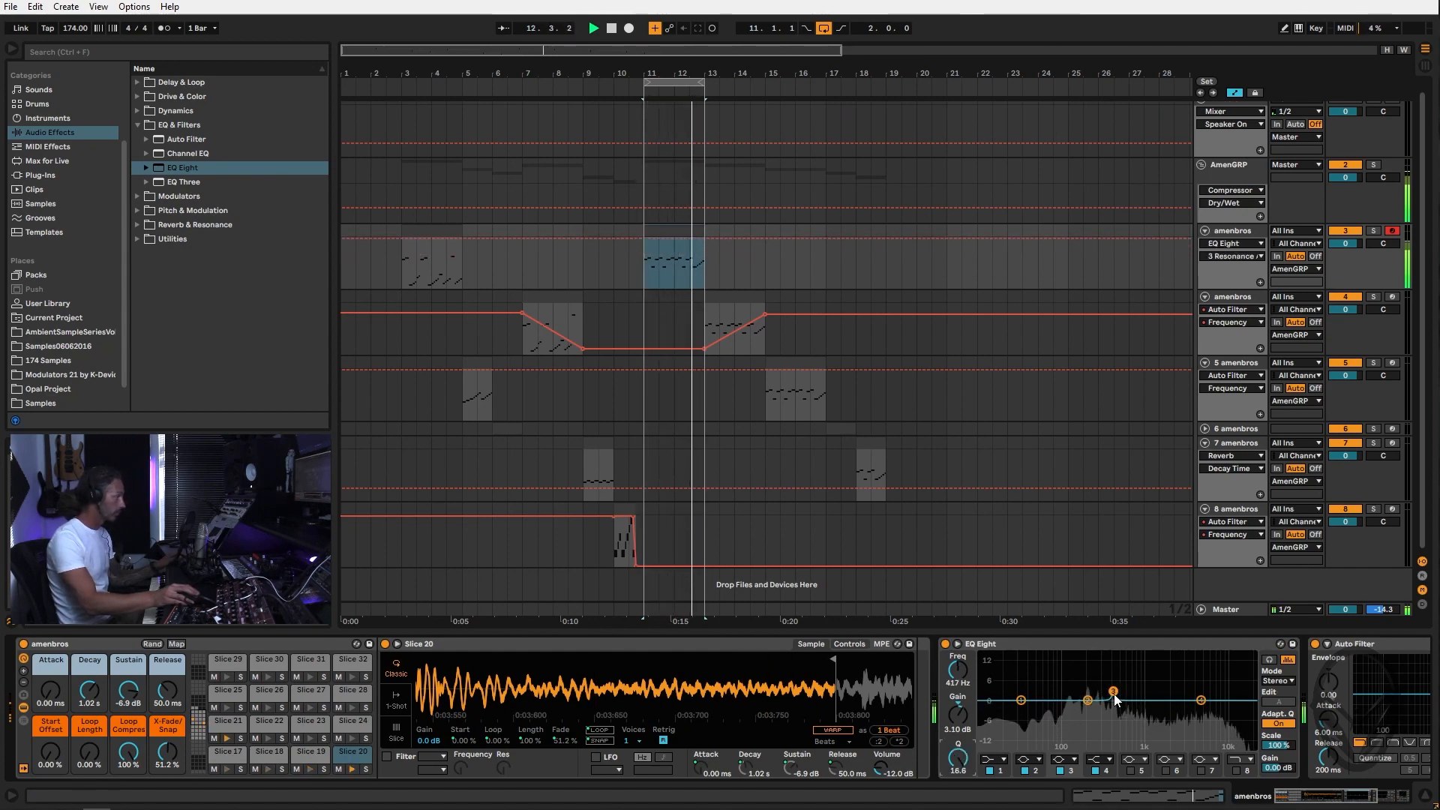
drag(1115, 699, 1113, 677)
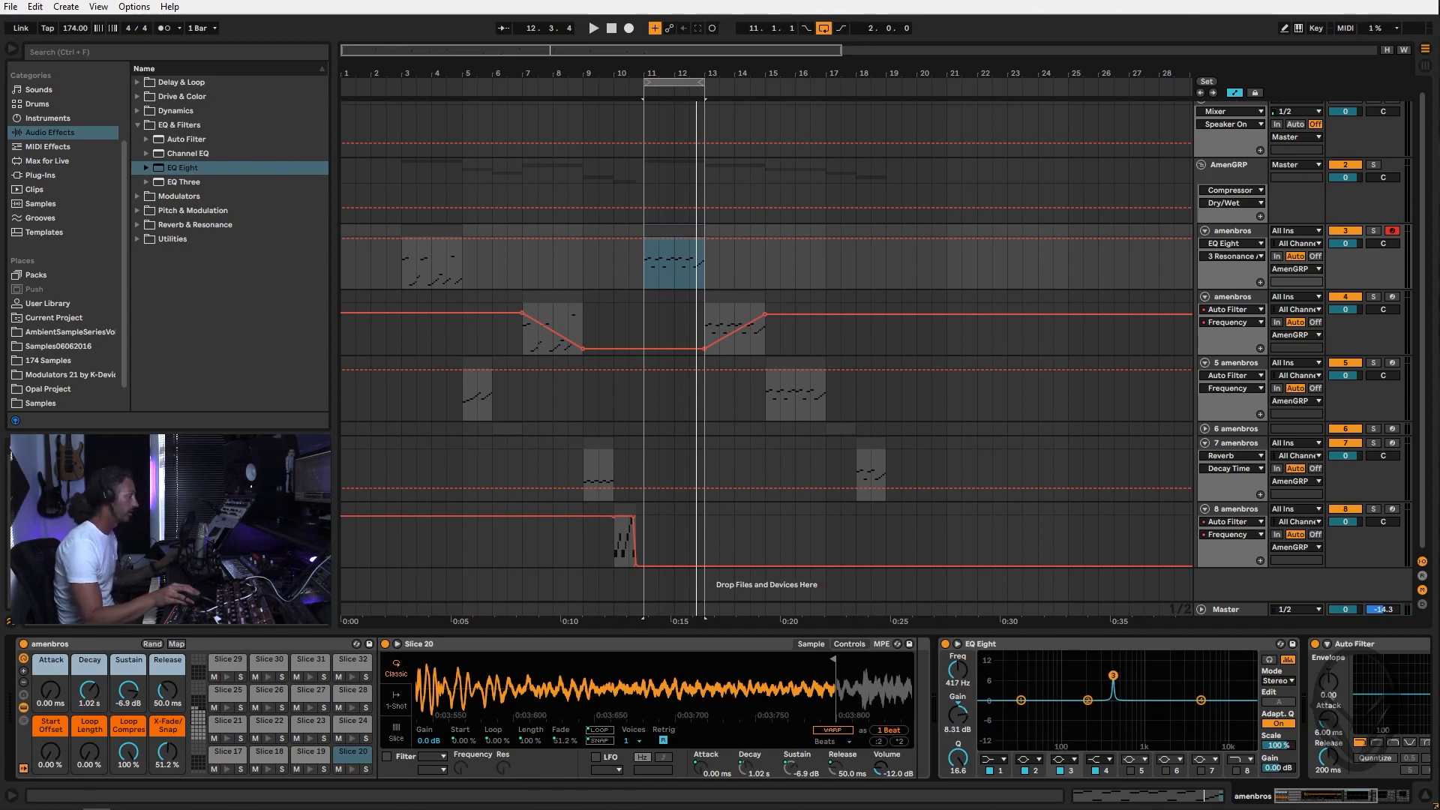
key(space)
mouse_move(1114, 676)
mouse_down()
mouse_move(1108, 665)
mouse_move(1135, 665)
mouse_up()
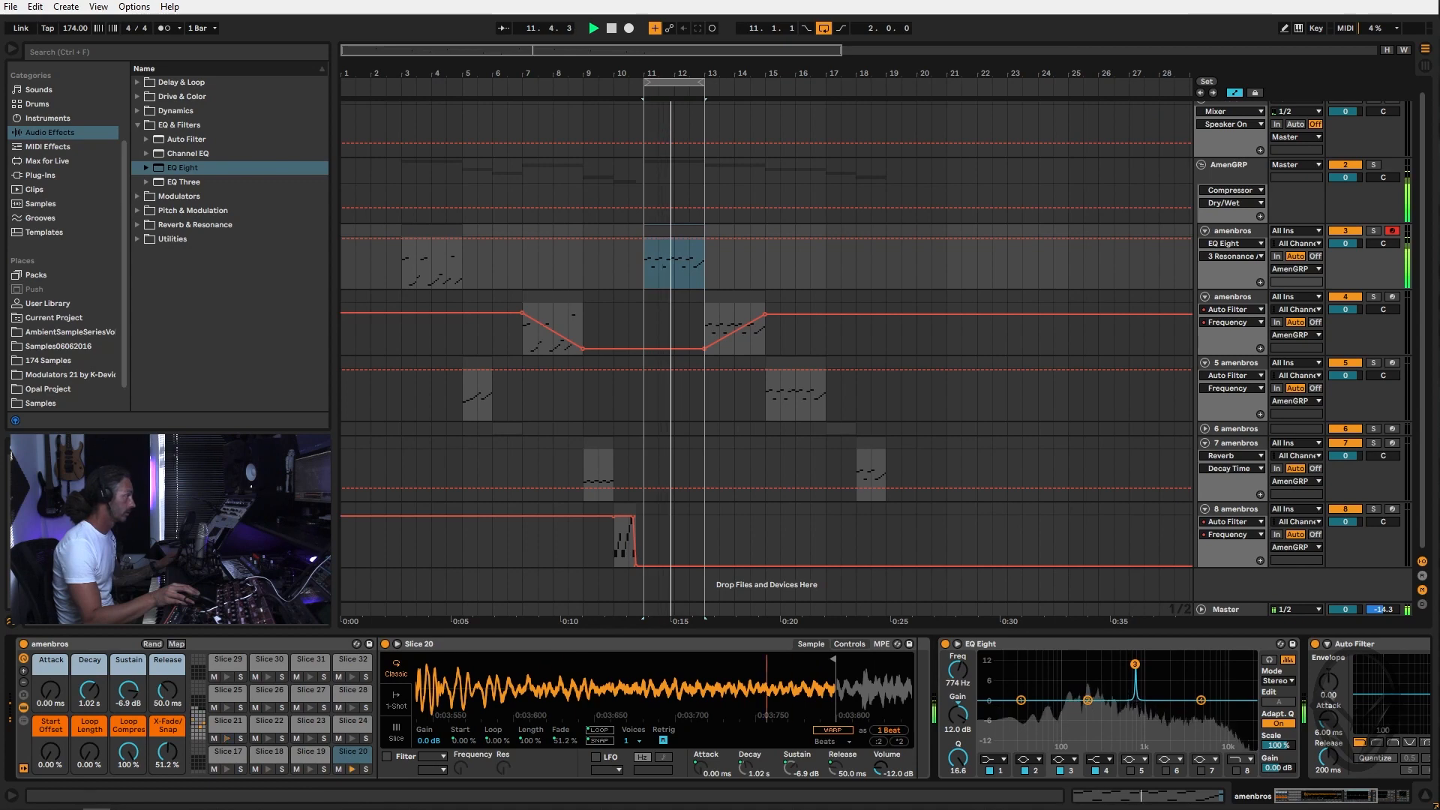
drag(1135, 664, 1108, 664)
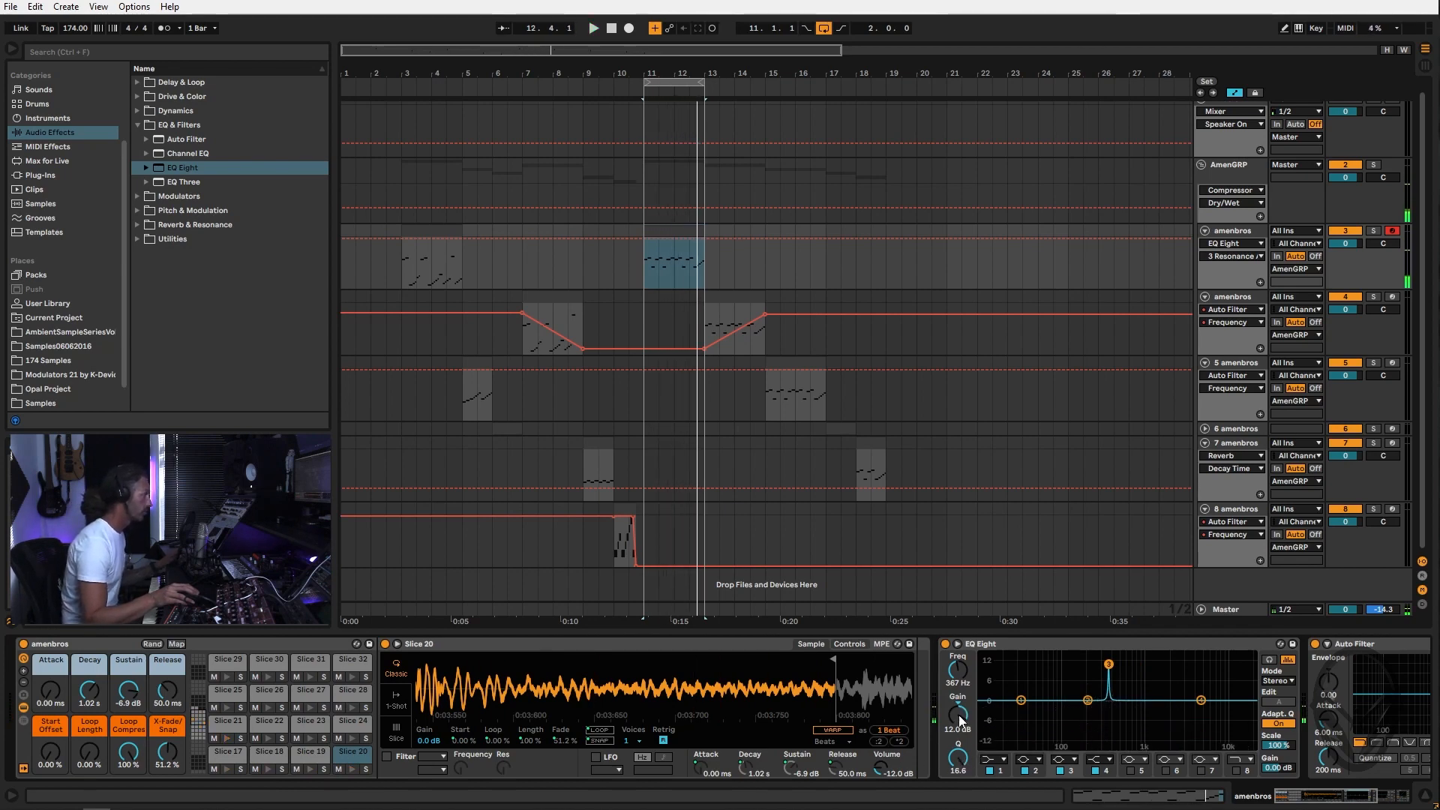
Make band 3 a broader cut at 2.02 kHz with gain -3.33 dB and Q 3.08
key(space)
drag(959, 759, 959, 797)
drag(958, 715, 958, 741)
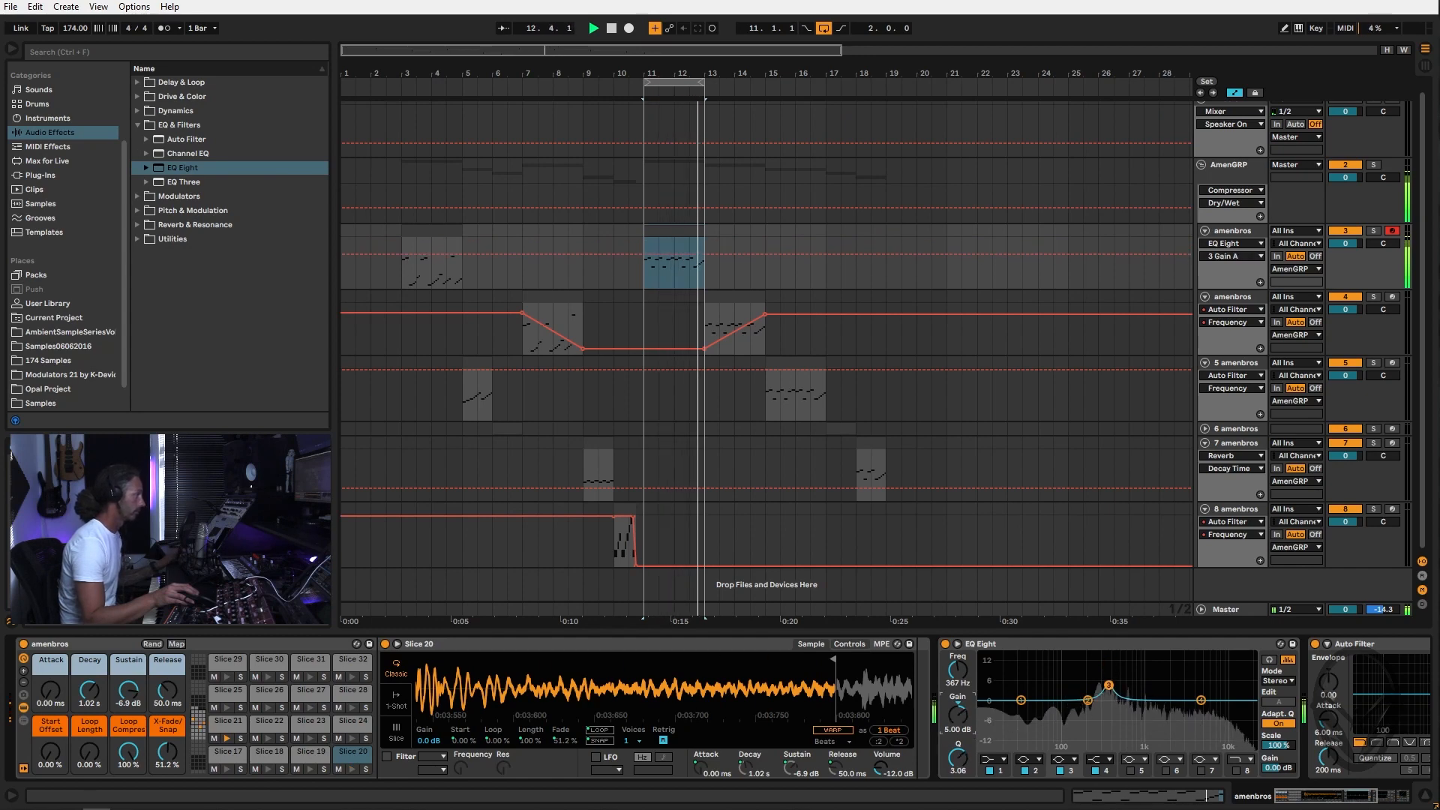
drag(1109, 685, 1169, 685)
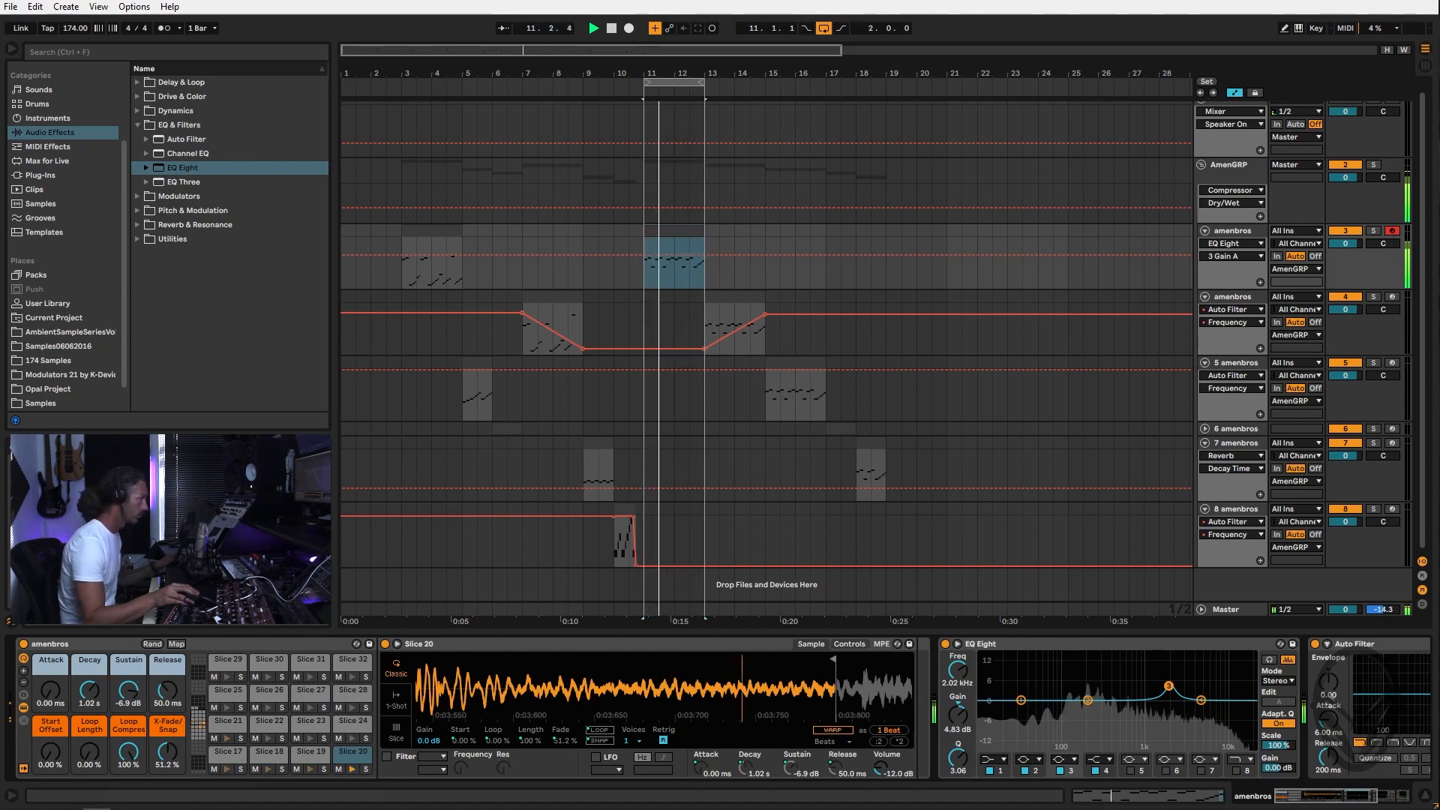
mouse_move(961, 723)
mouse_down()
mouse_move(961, 759)
mouse_move(961, 743)
mouse_up()
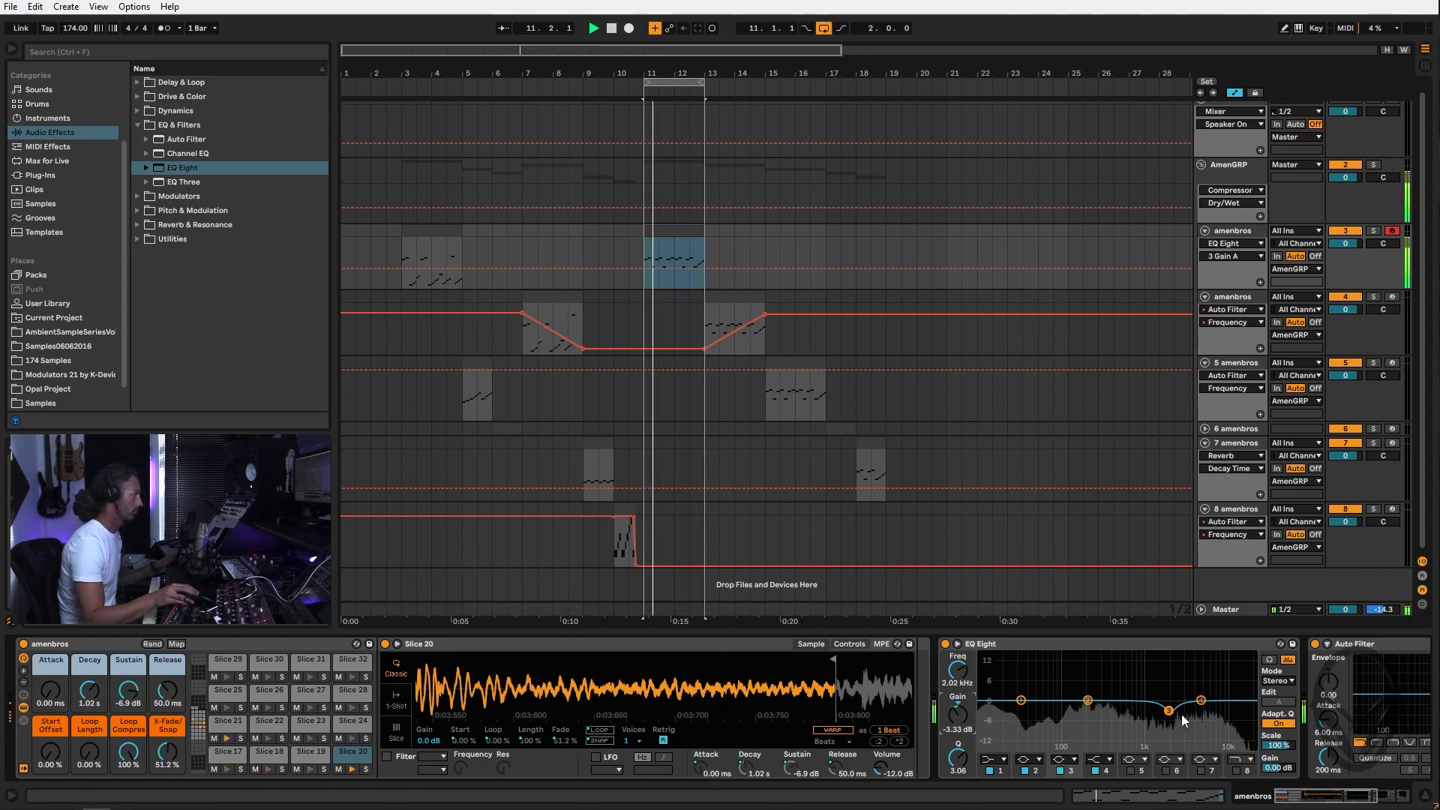
Sweep band 2 with a narrow boost, then set it as a cut at 391 Hz, -6.19 dB, Q 5.45
drag(1088, 700, 1119, 714)
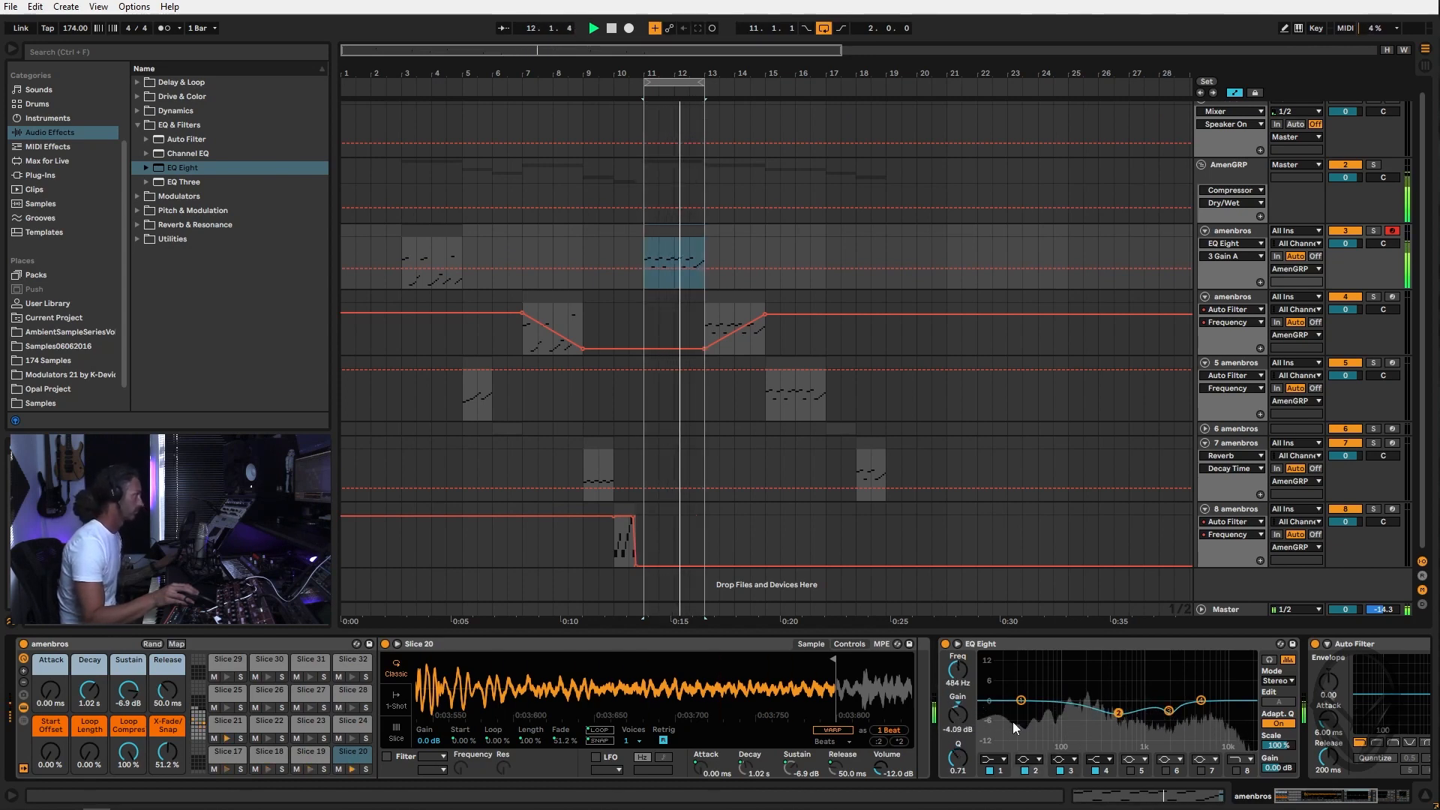
drag(954, 758, 954, 730)
drag(1118, 714, 1111, 665)
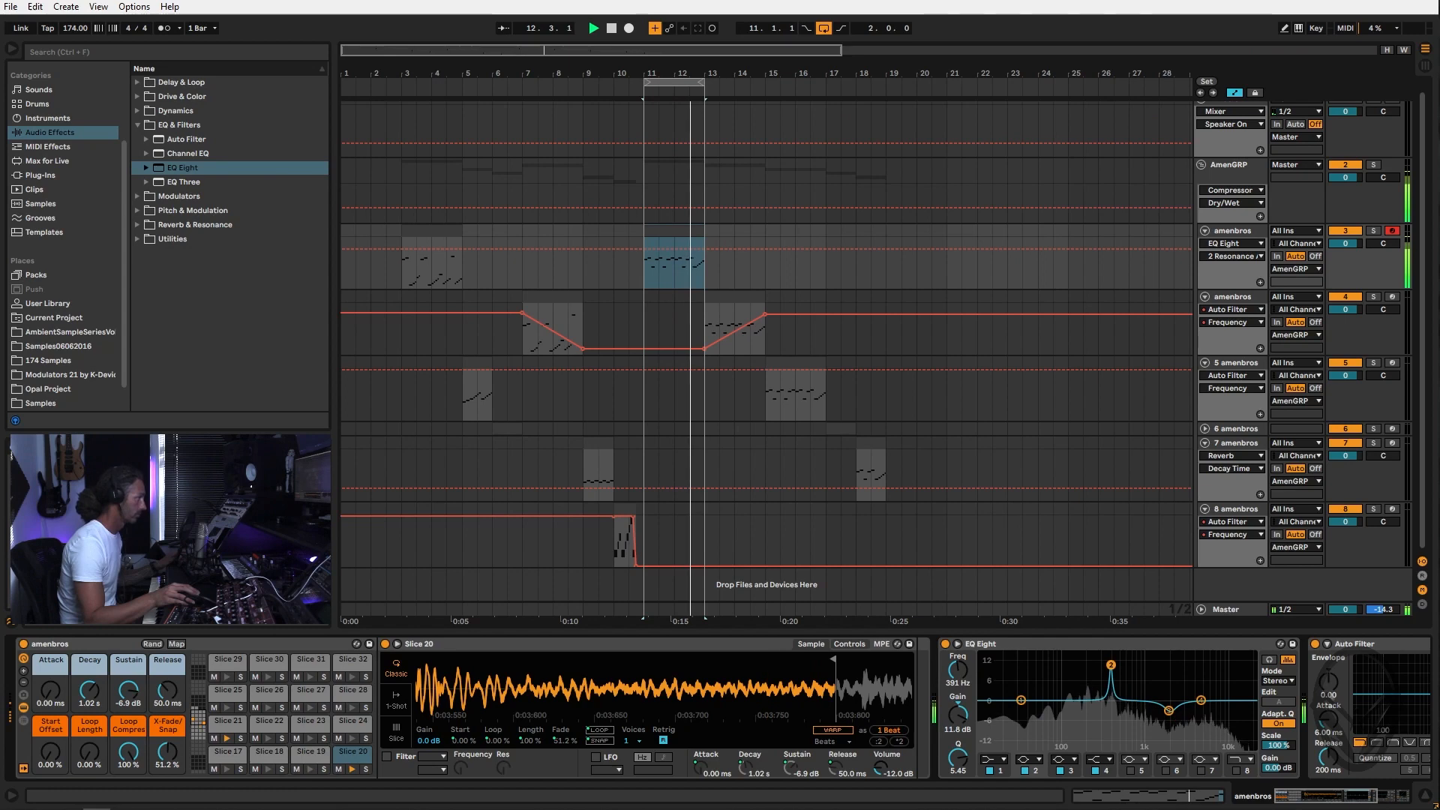
drag(958, 714, 958, 787)
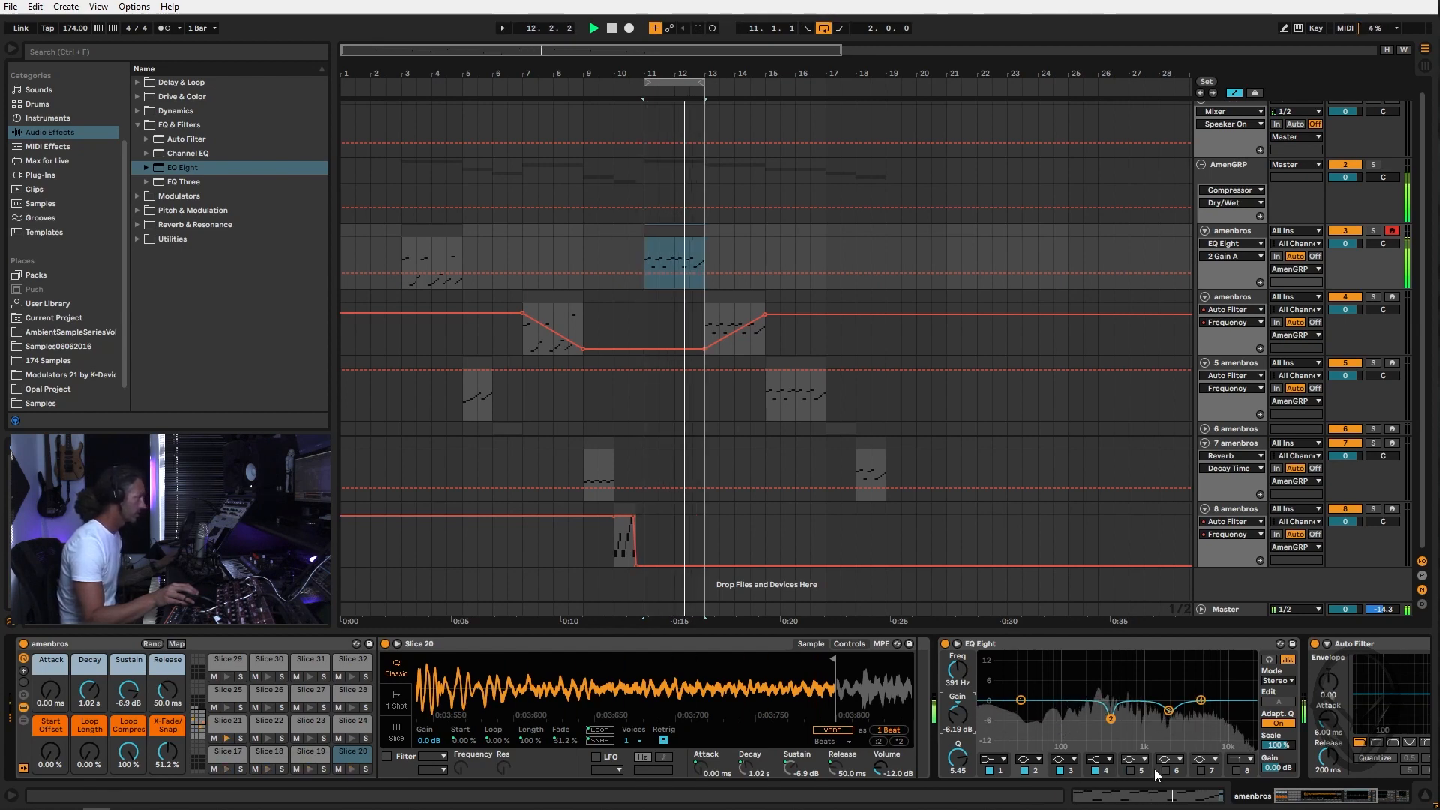
Enable EQ Eight band 5 and place it as a slight boost in the upper mids between bands 3 and 4
click(1133, 761)
click(1133, 768)
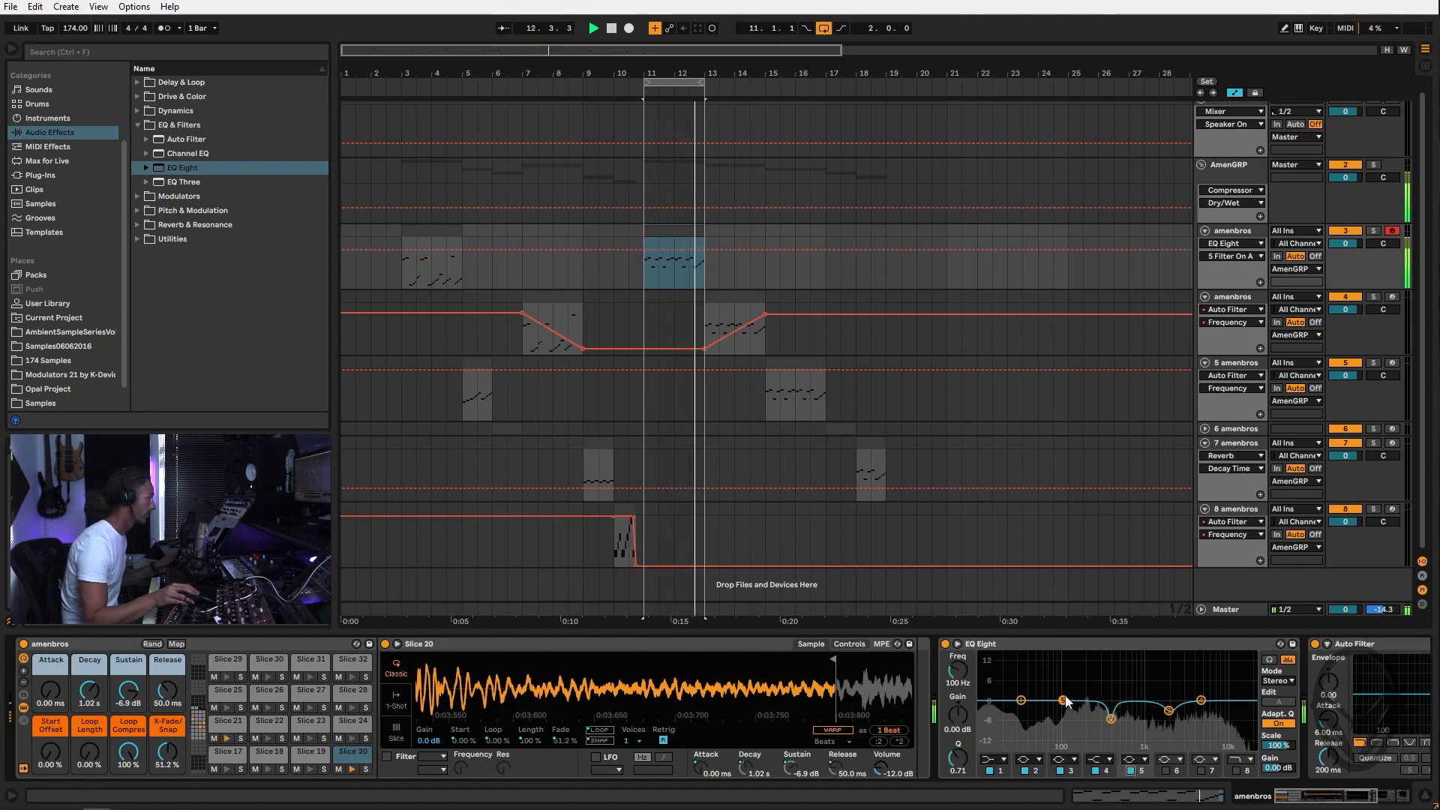
drag(1097, 701, 1191, 695)
Change band 1 to a low-cut filter at 79.1 Hz and play the loop
click(1021, 701)
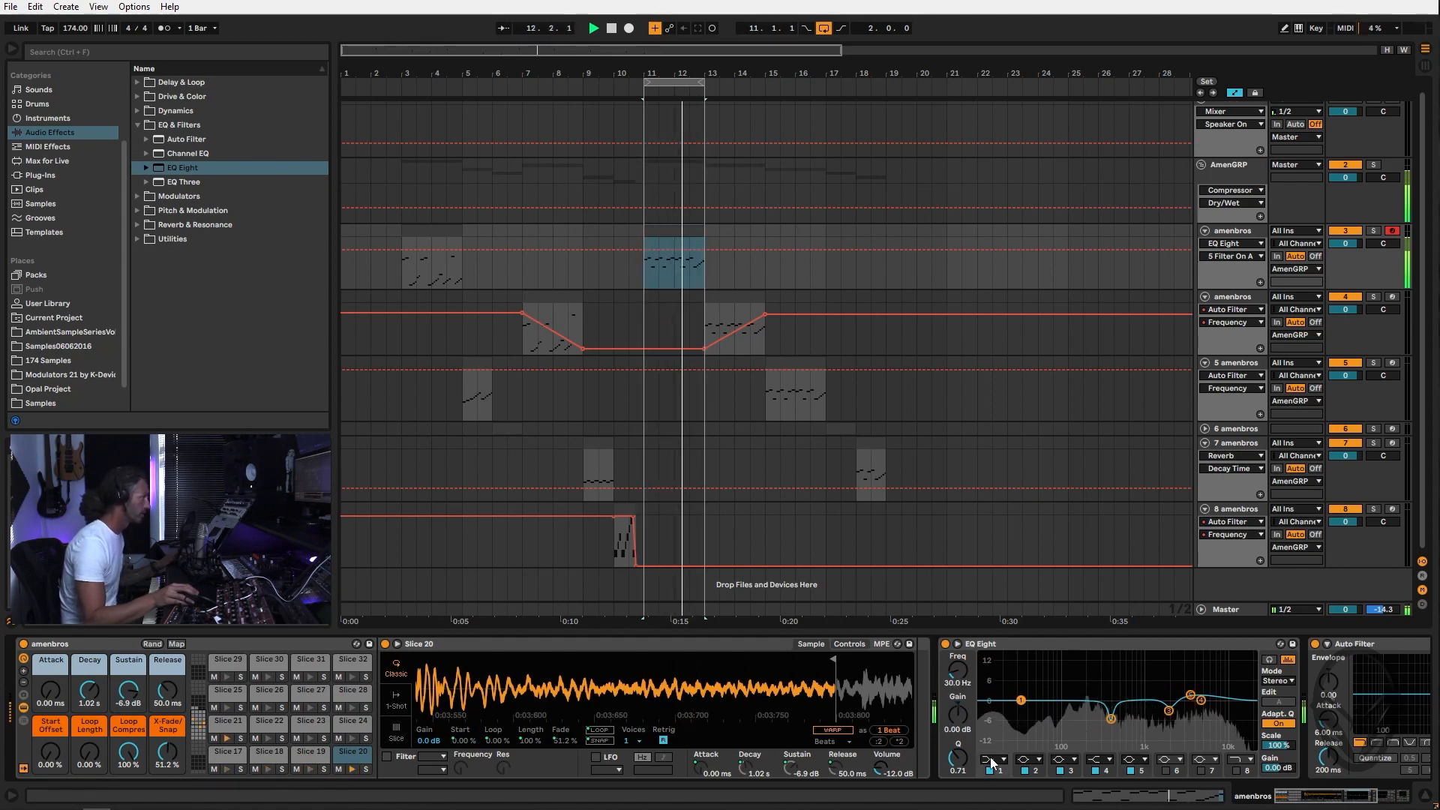
click(991, 758)
click(994, 682)
drag(1021, 710, 1055, 711)
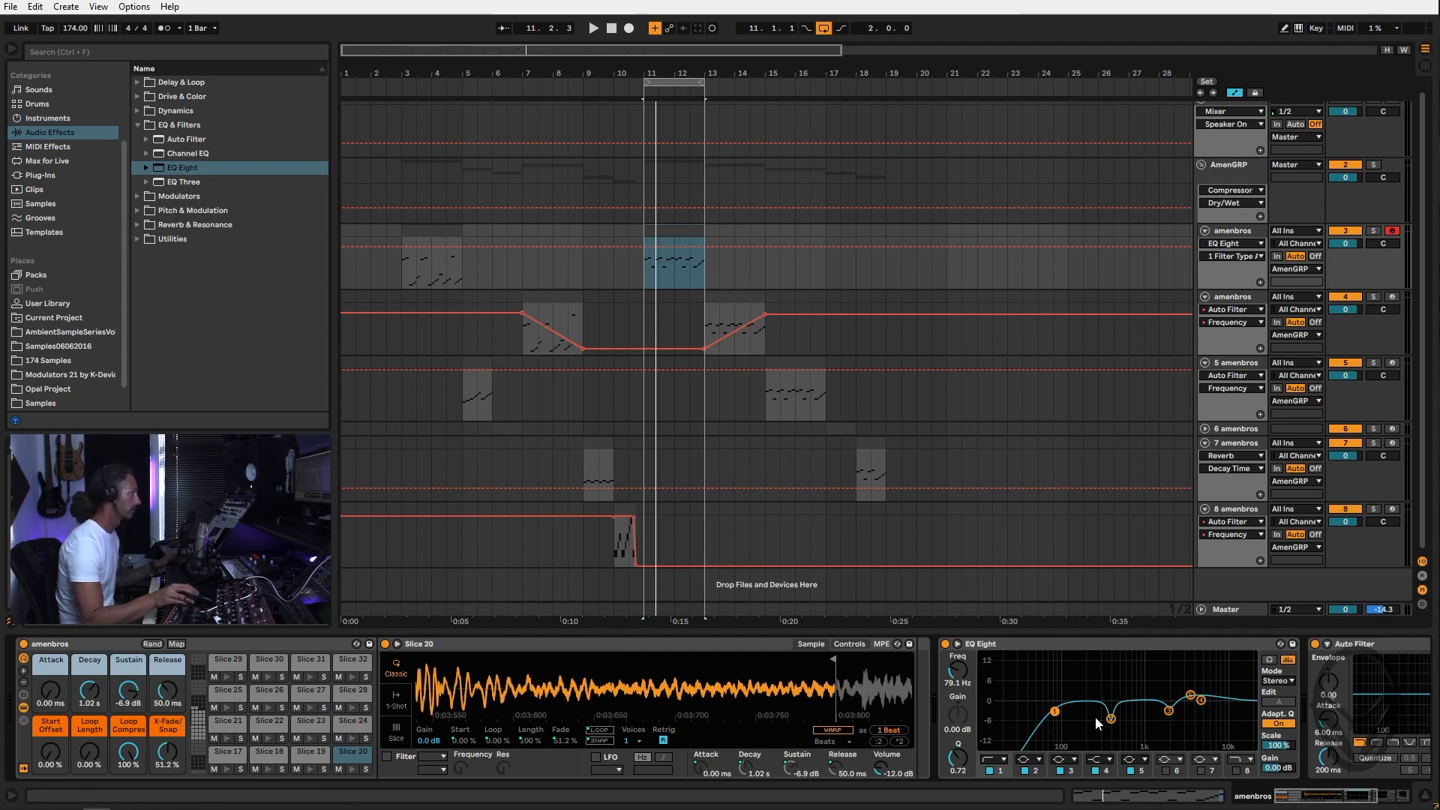
key(space)
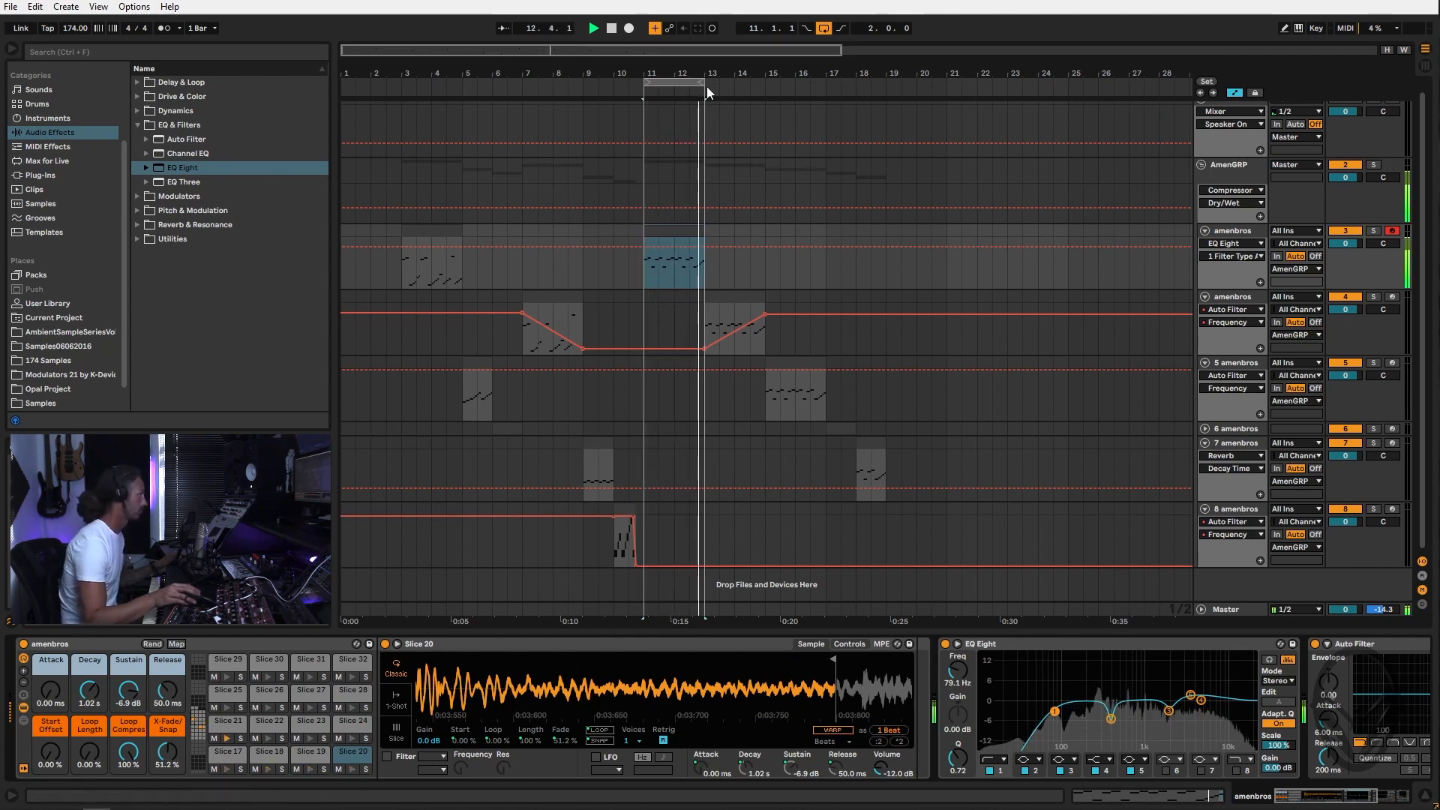
Compare the equalised clip with the following clips by playing past bar 13, returning to the loop of bars 11 to 13
drag(707, 87, 760, 93)
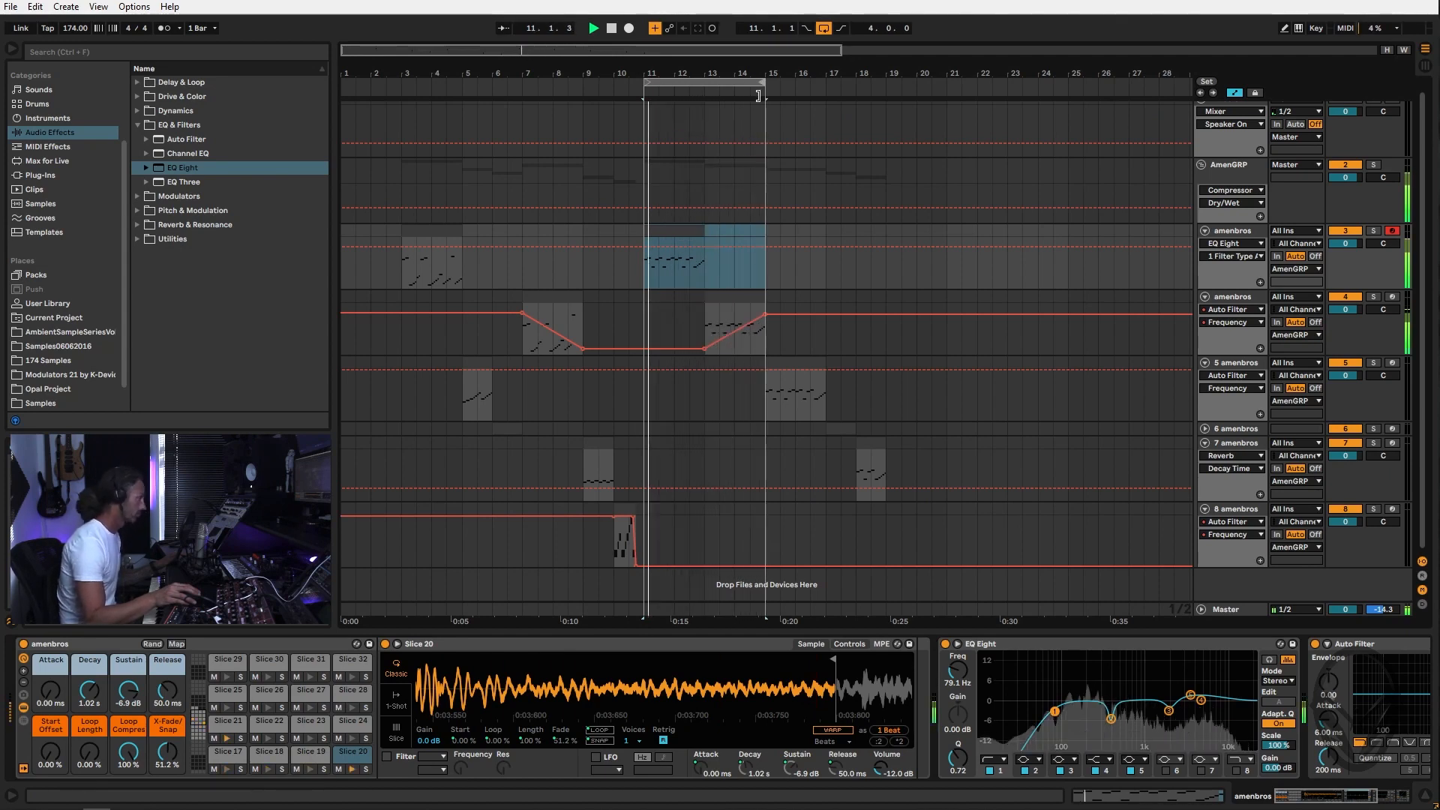
drag(758, 95, 705, 96)
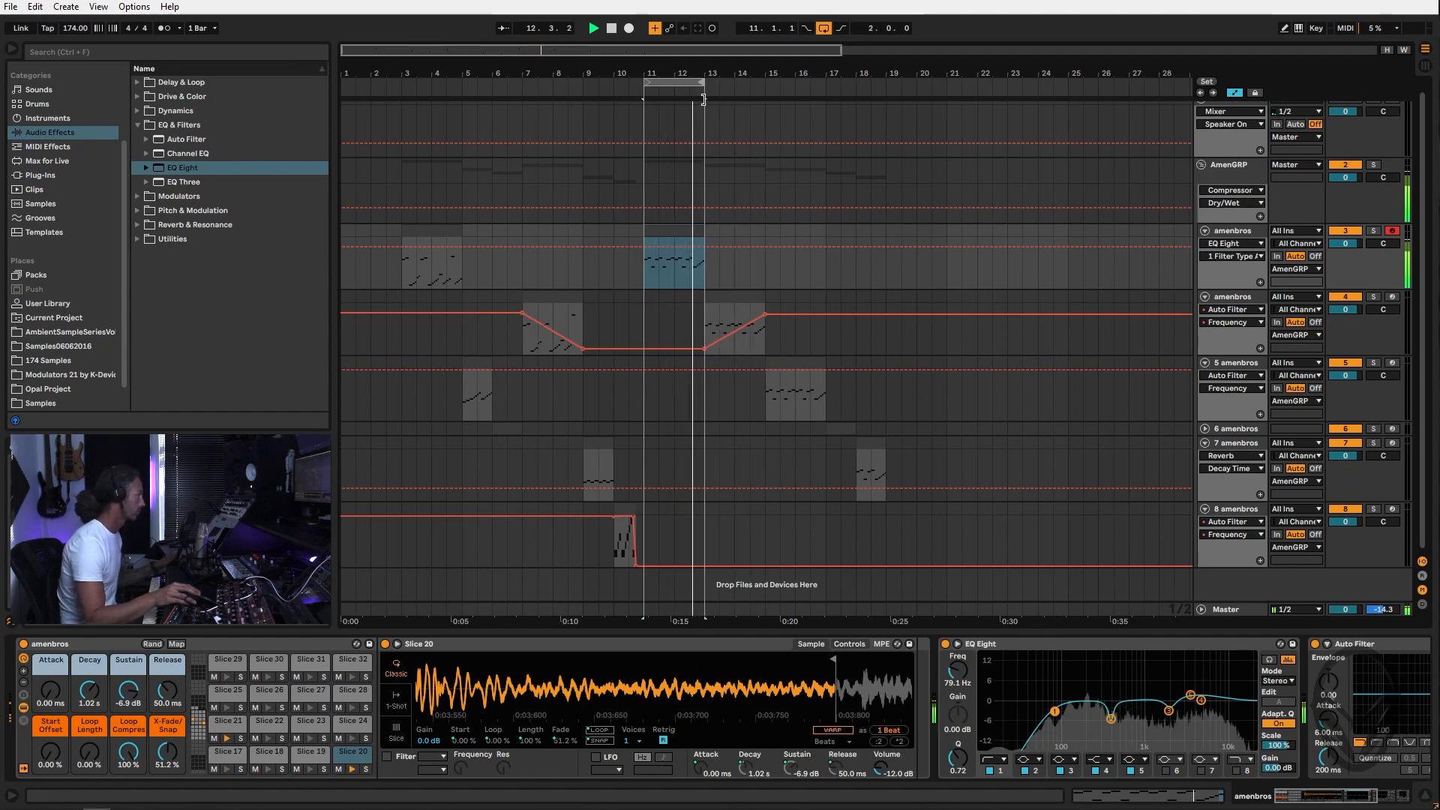
click(764, 84)
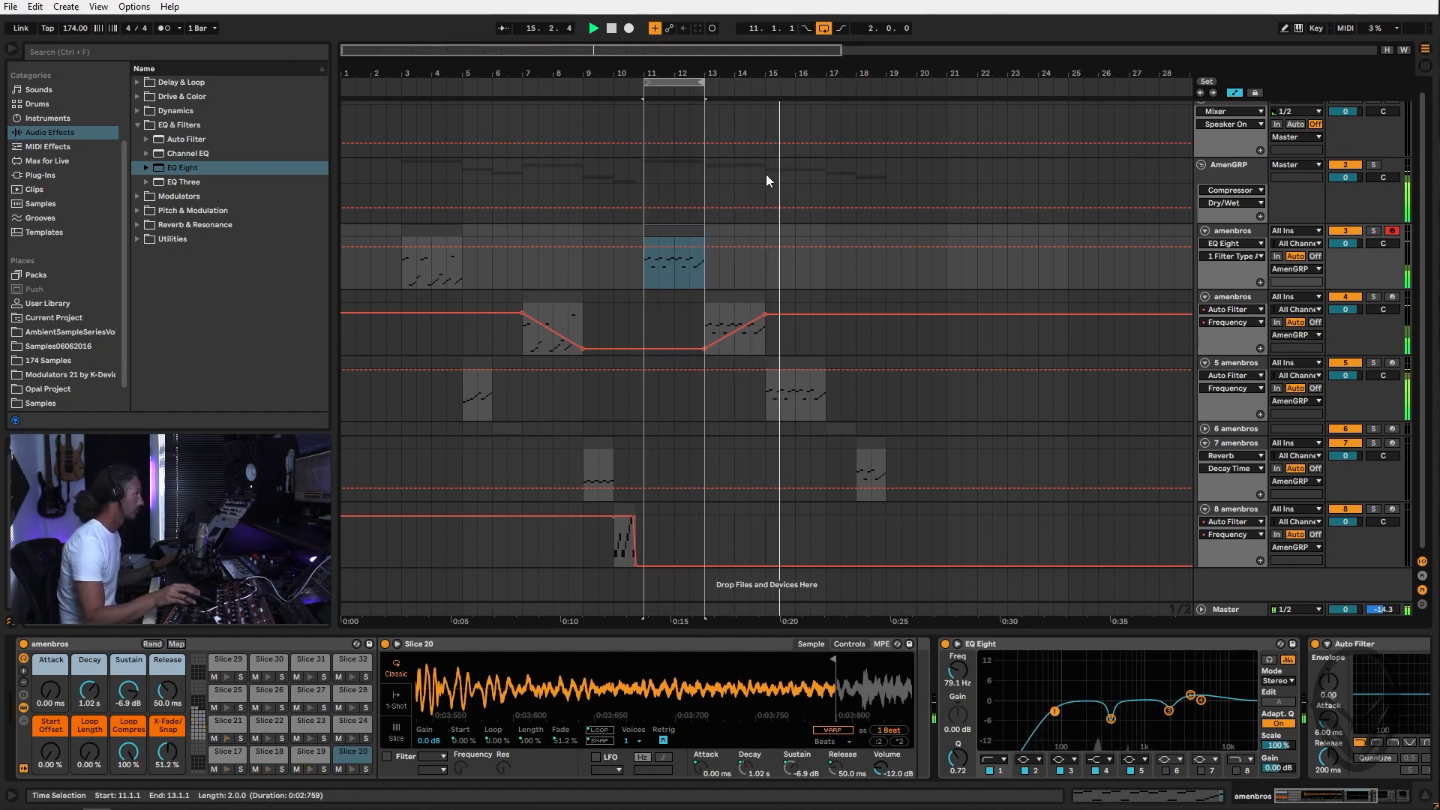
click(640, 88)
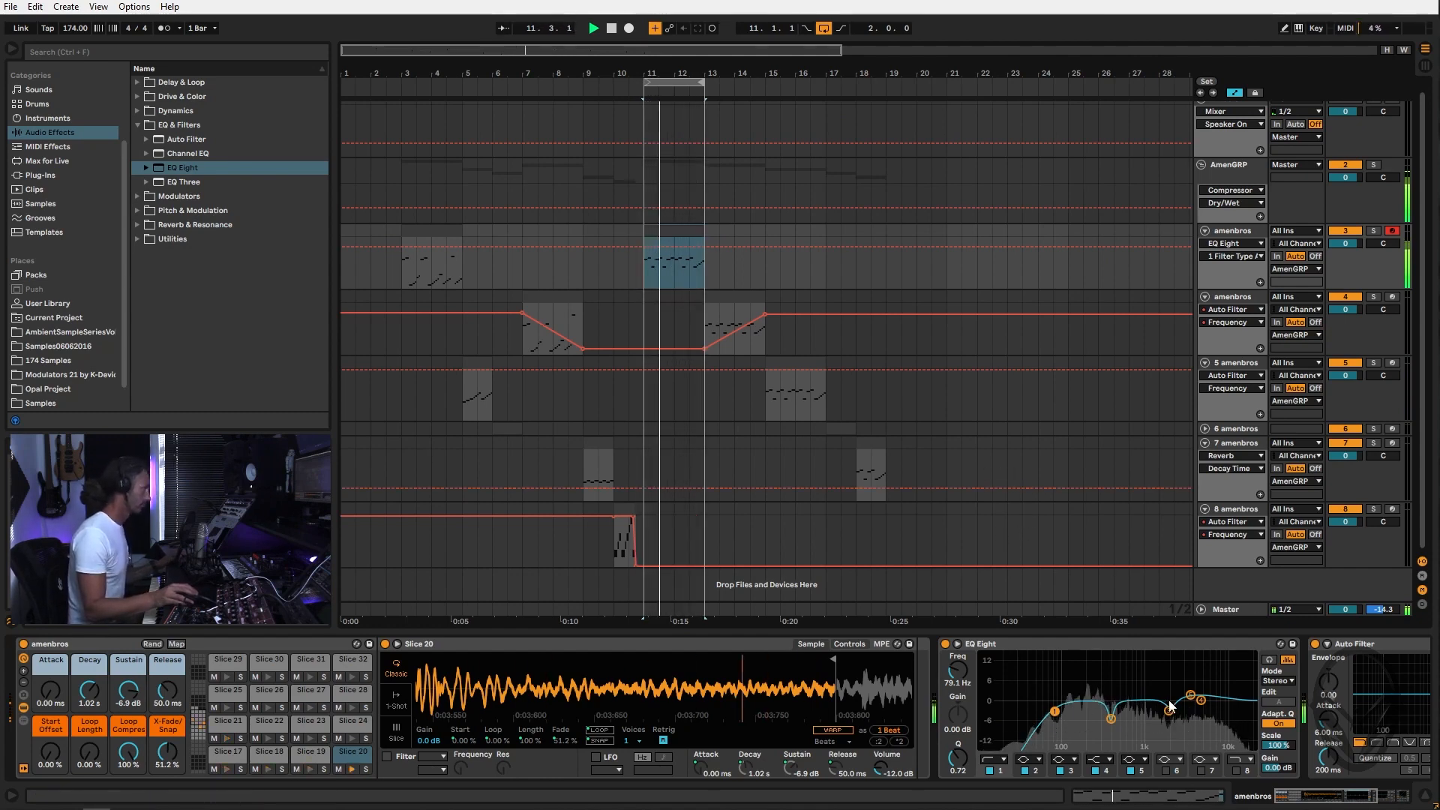
Enable EQ Eight band 6 as a low-end boost at 116 Hz with gain 3.84 dB and Q 5.23
click(1166, 771)
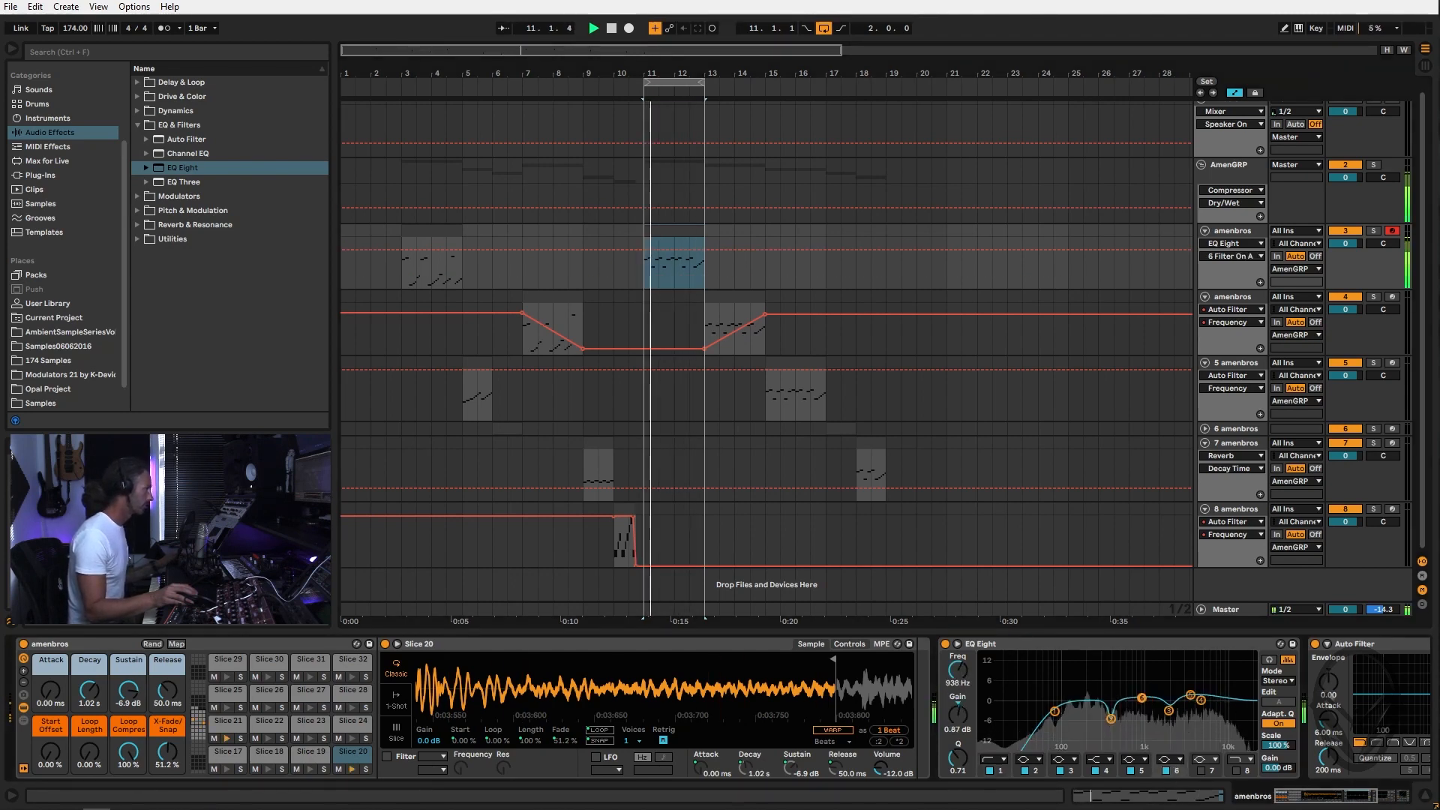
drag(1146, 689, 1068, 689)
drag(971, 756, 971, 694)
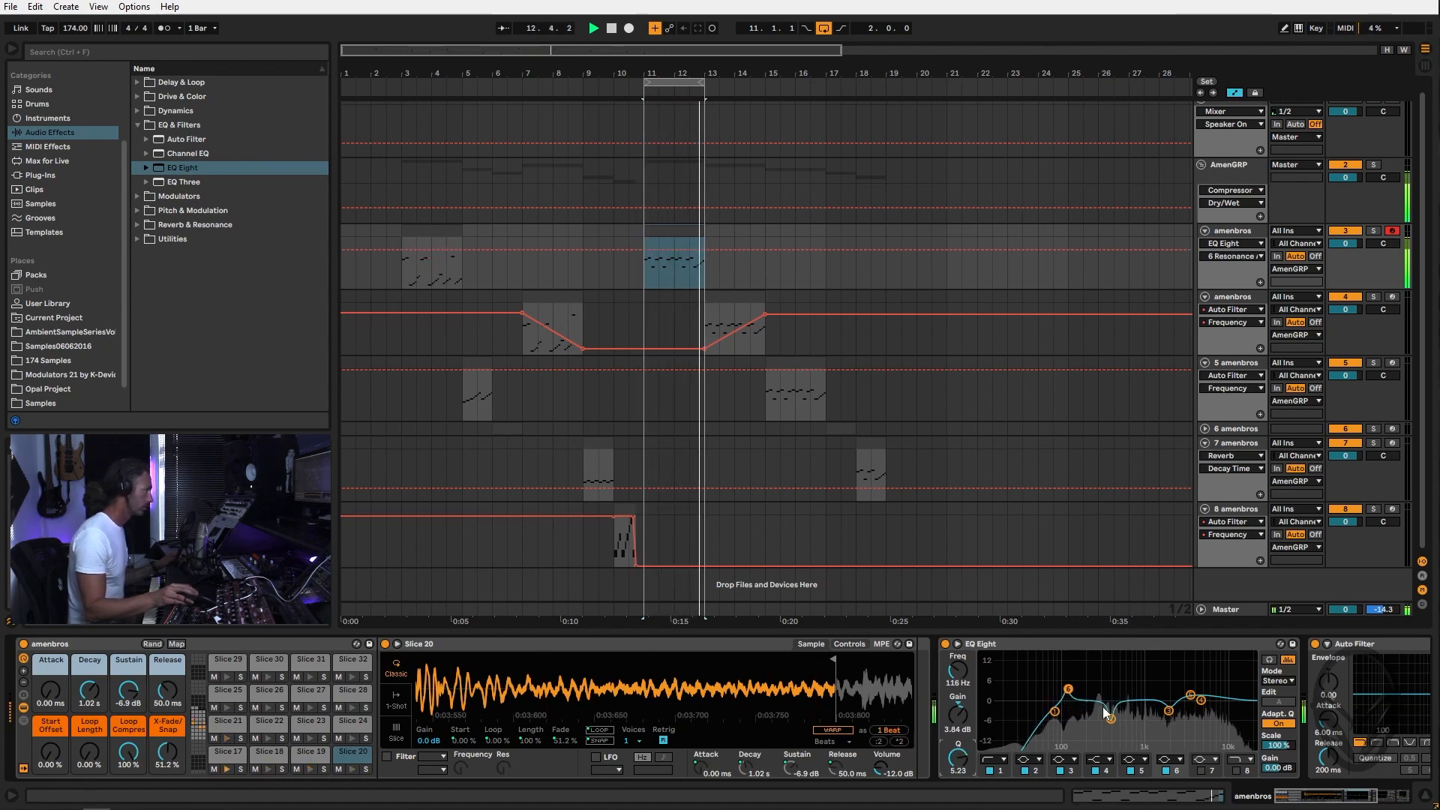
Enable band 7 as a cut at 198 Hz, -6.19 dB, Q 9.31, and retune band 6 to 126 Hz at 5.33 dB
click(1201, 770)
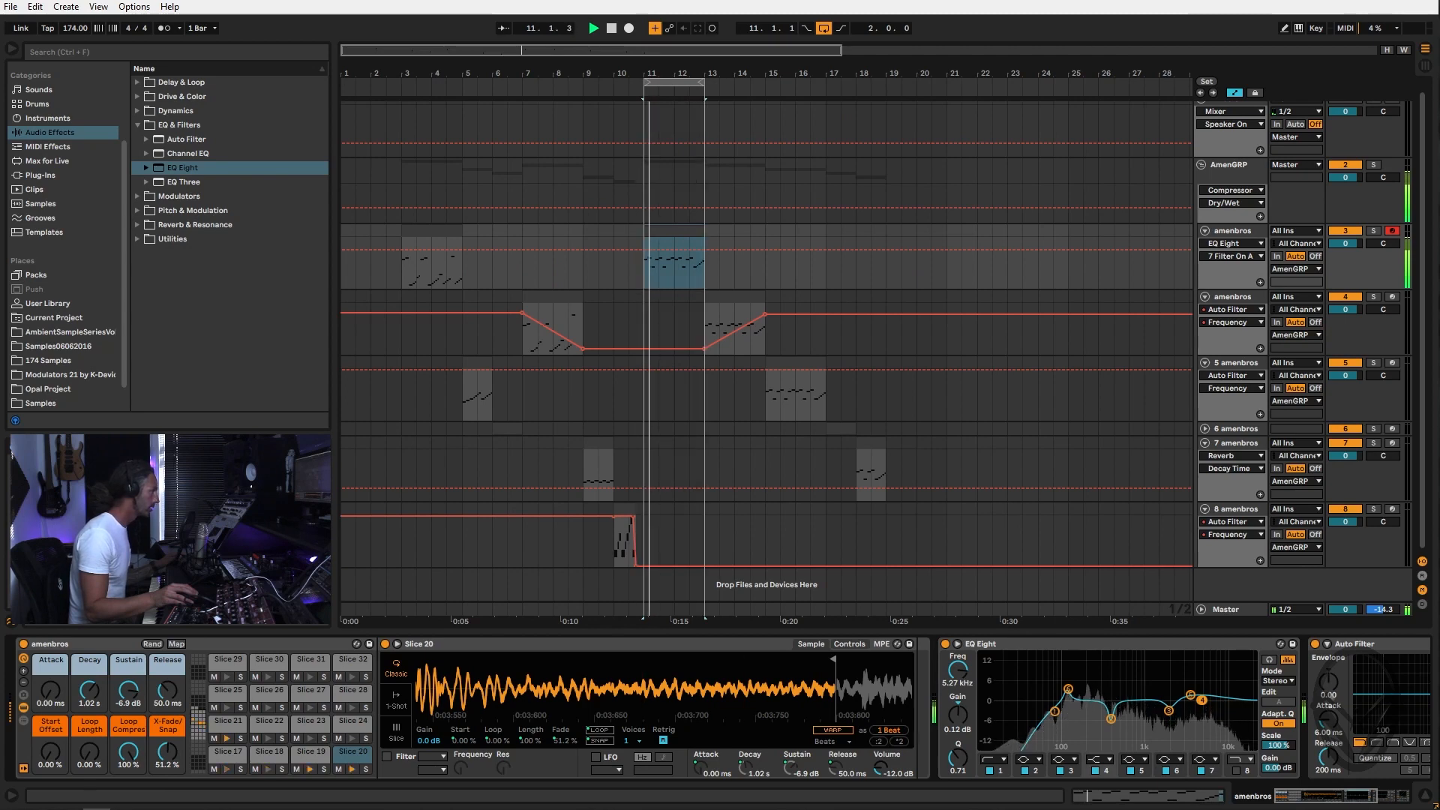
drag(1201, 701, 1093, 679)
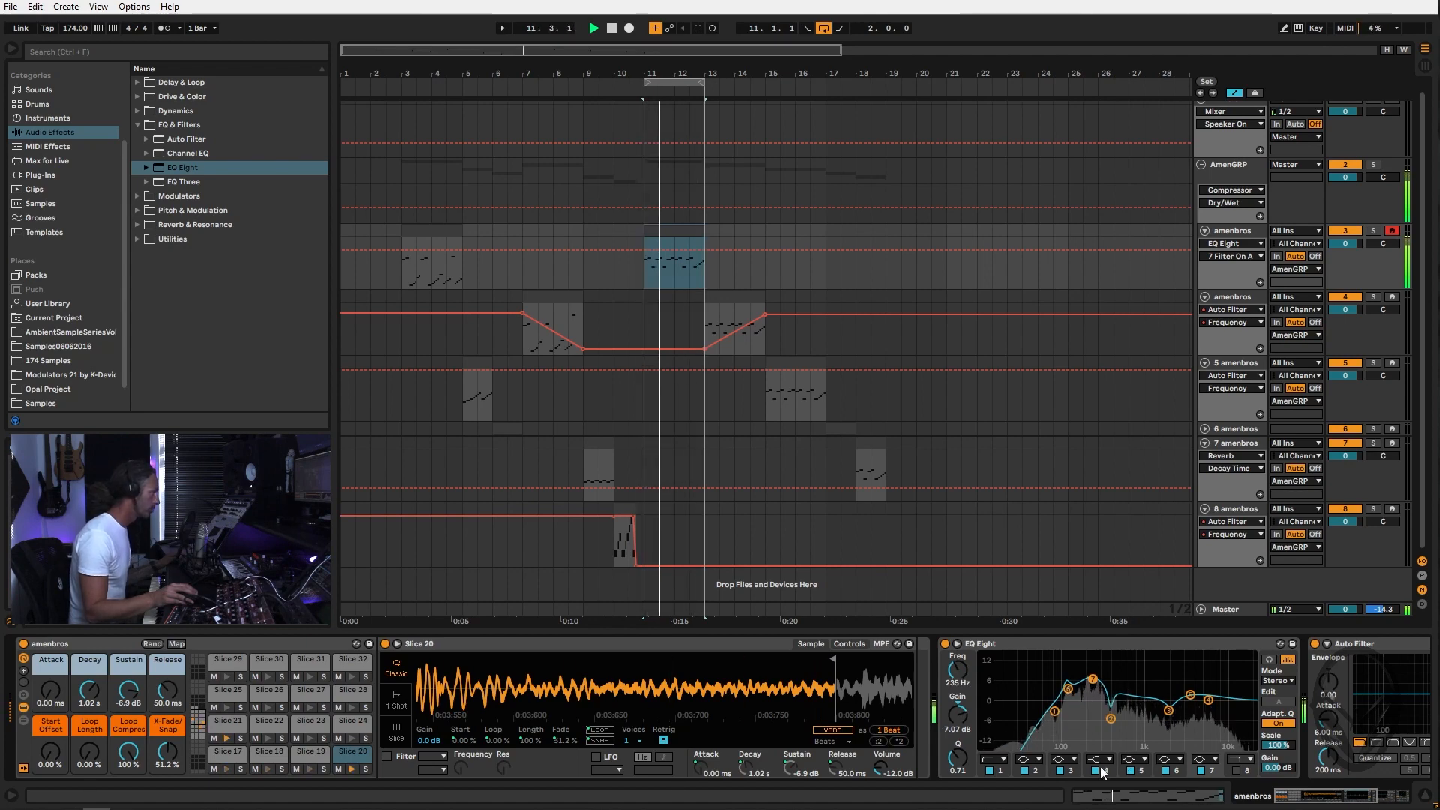
drag(958, 759, 958, 698)
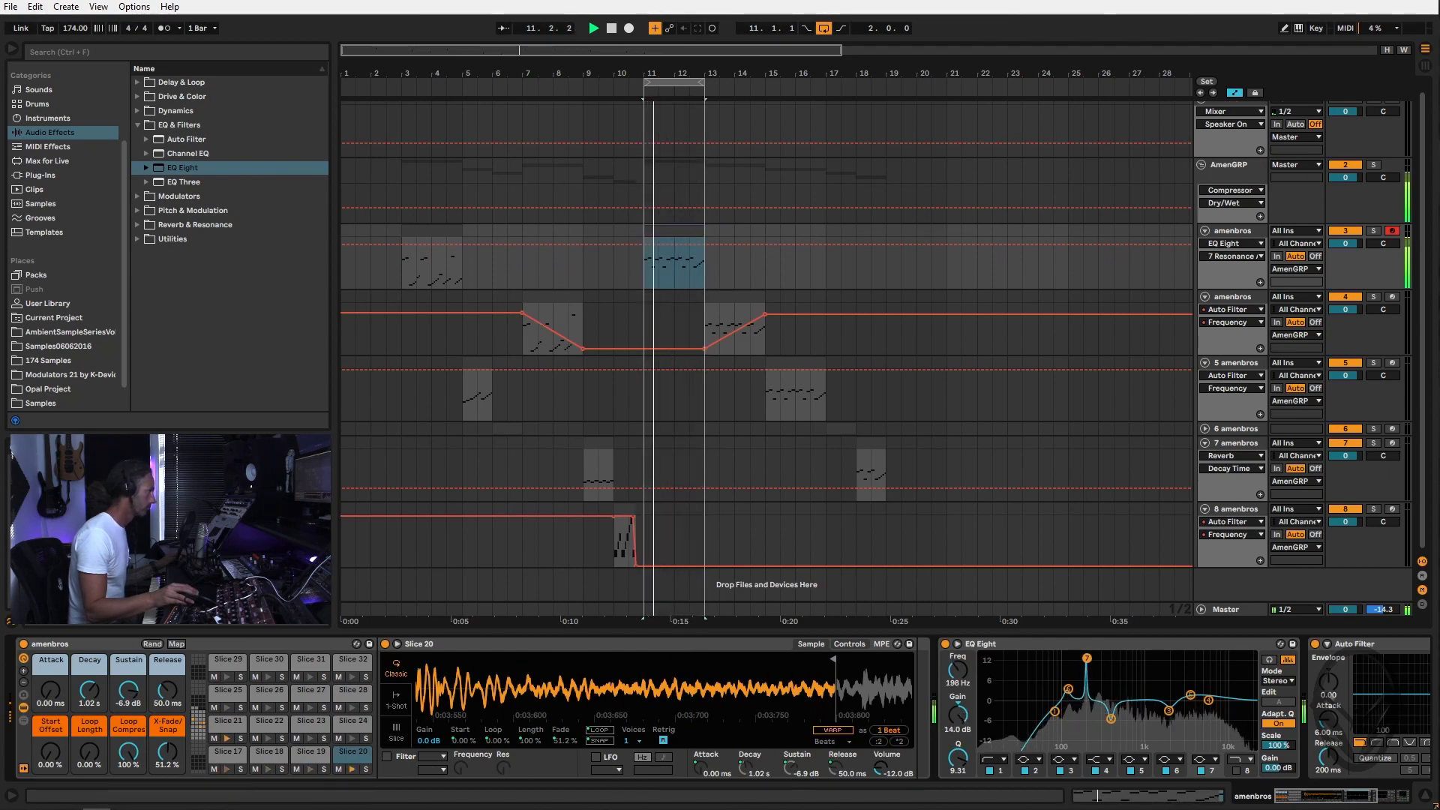
drag(971, 721, 971, 767)
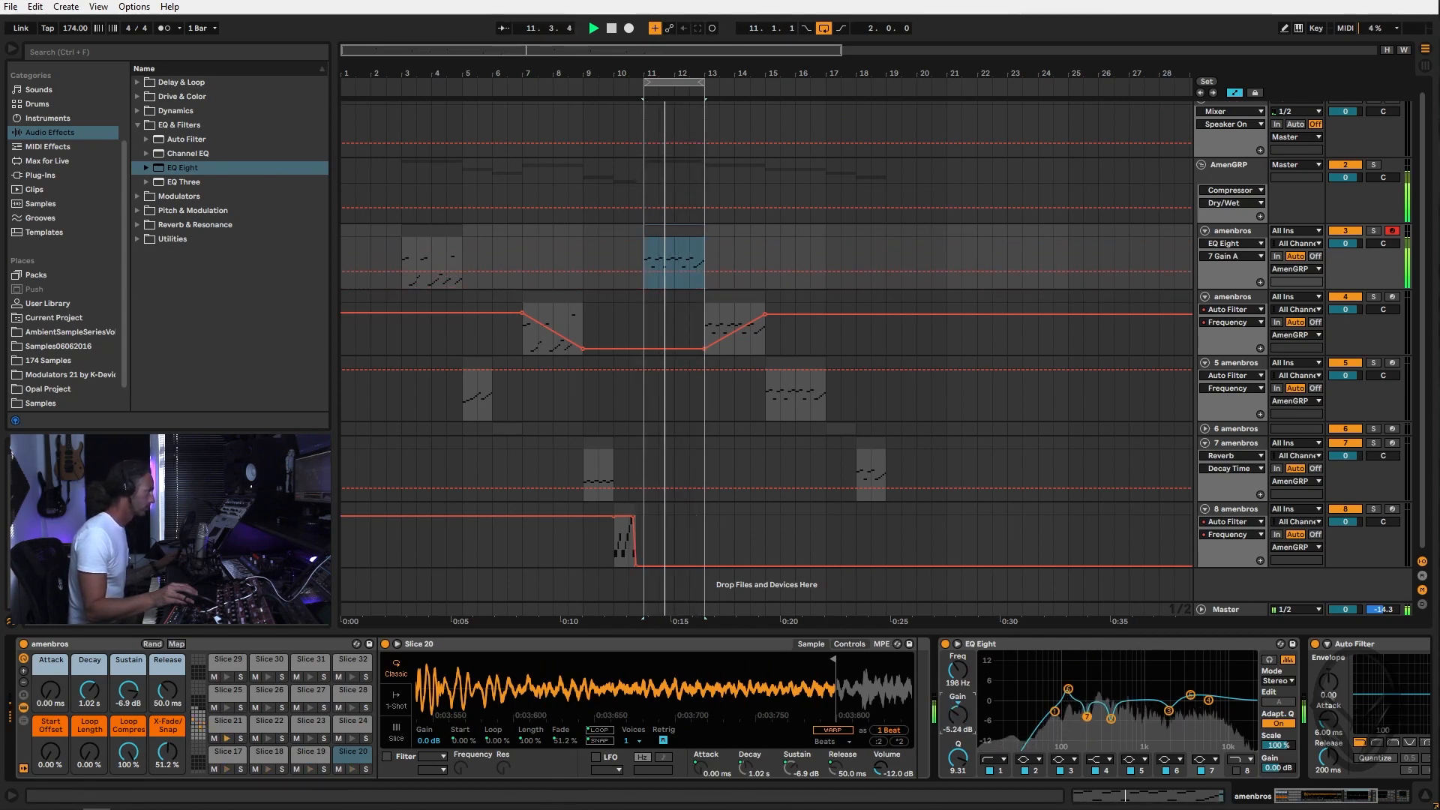
click(1069, 690)
drag(1067, 690, 1065, 690)
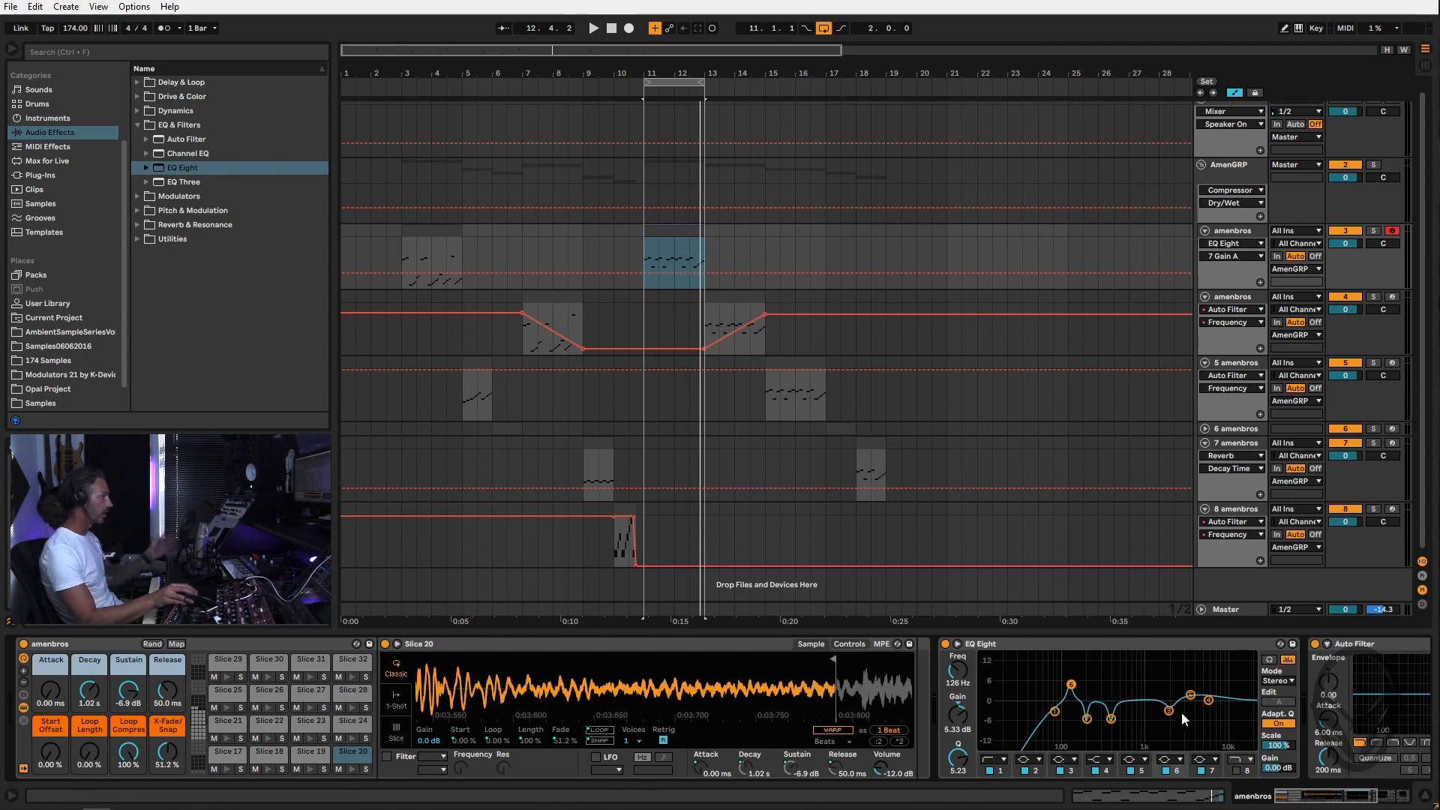
Compare the EQ Eight sound with Adaptive Q off and on while the loop plays, leaving it on
key(space)
click(1287, 724)
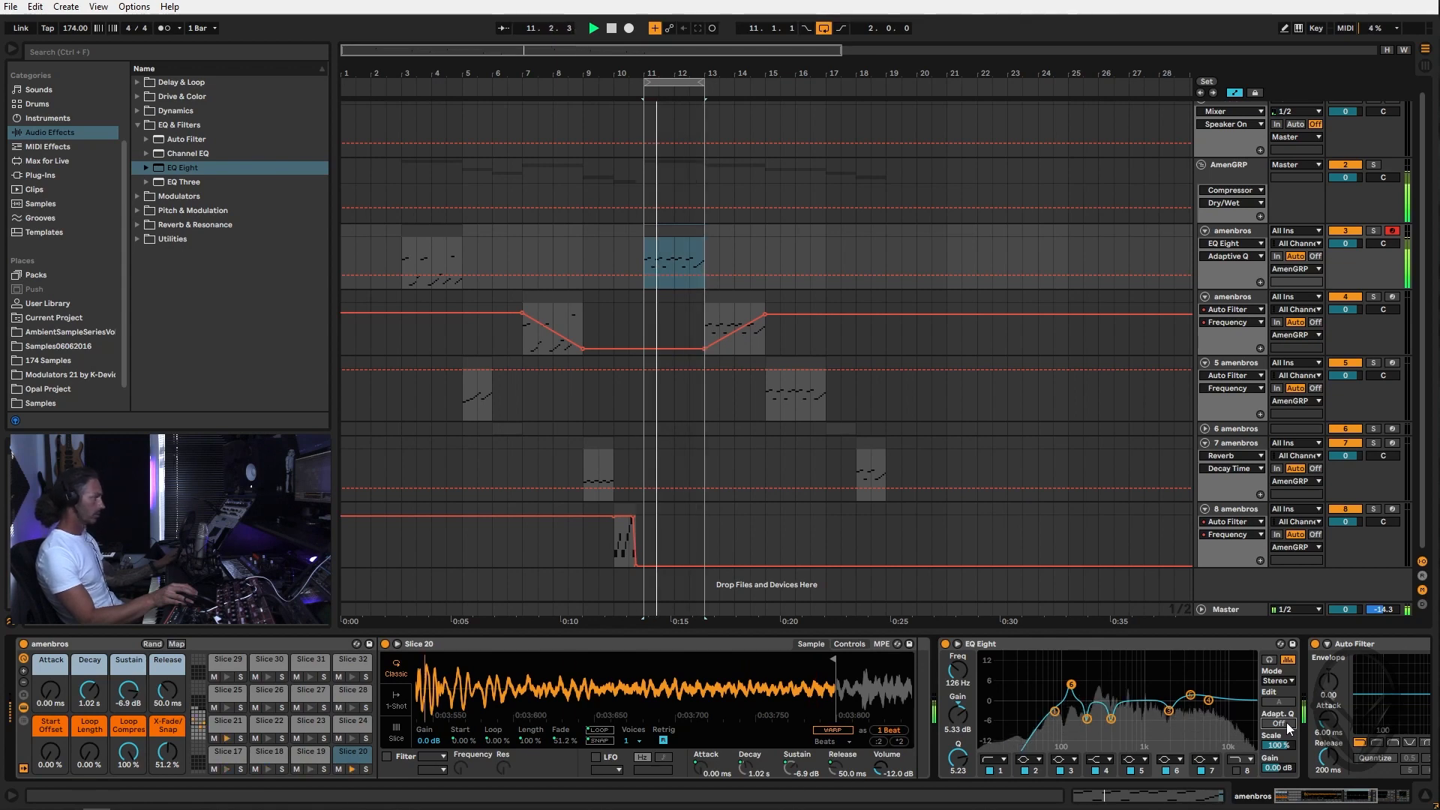
click(1287, 724)
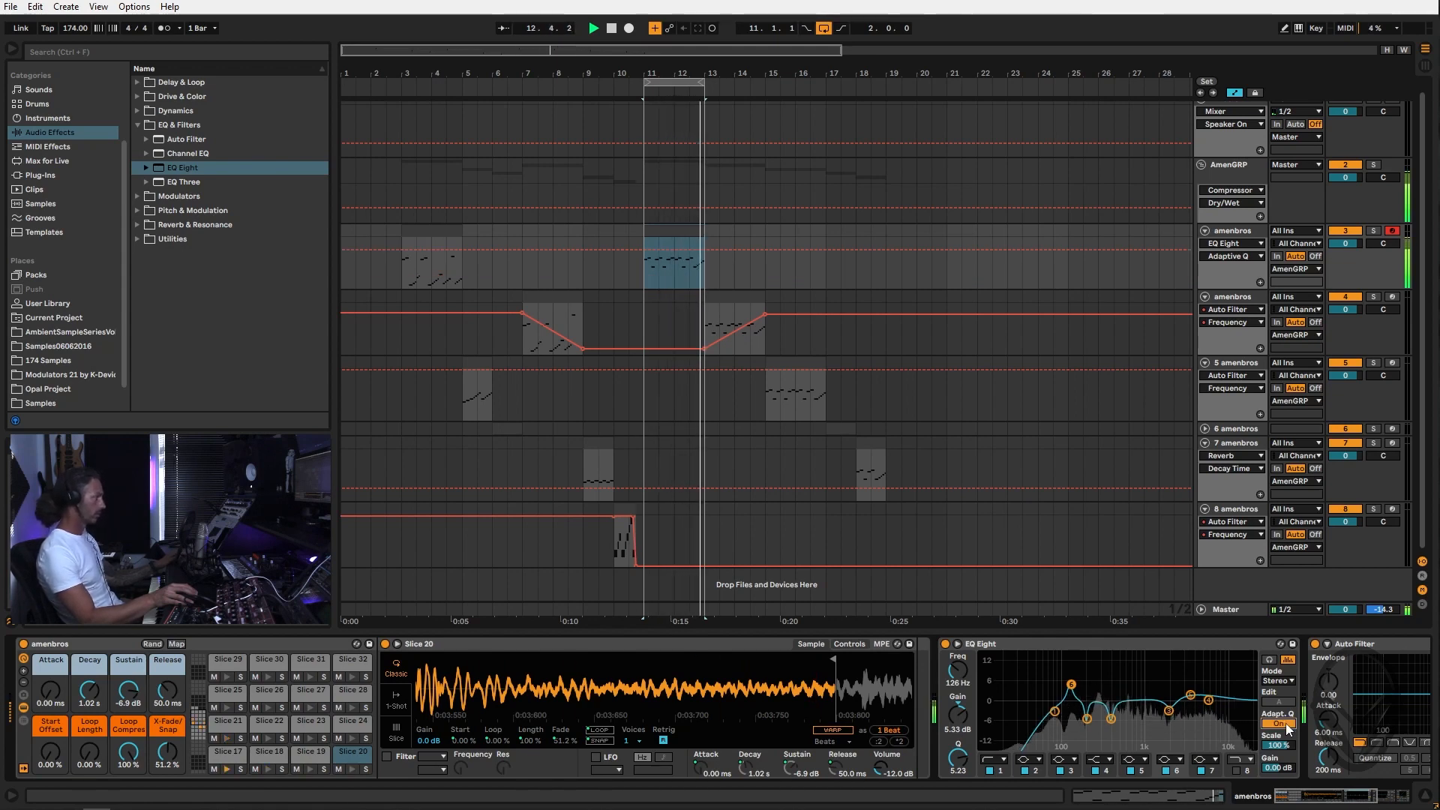
click(1288, 725)
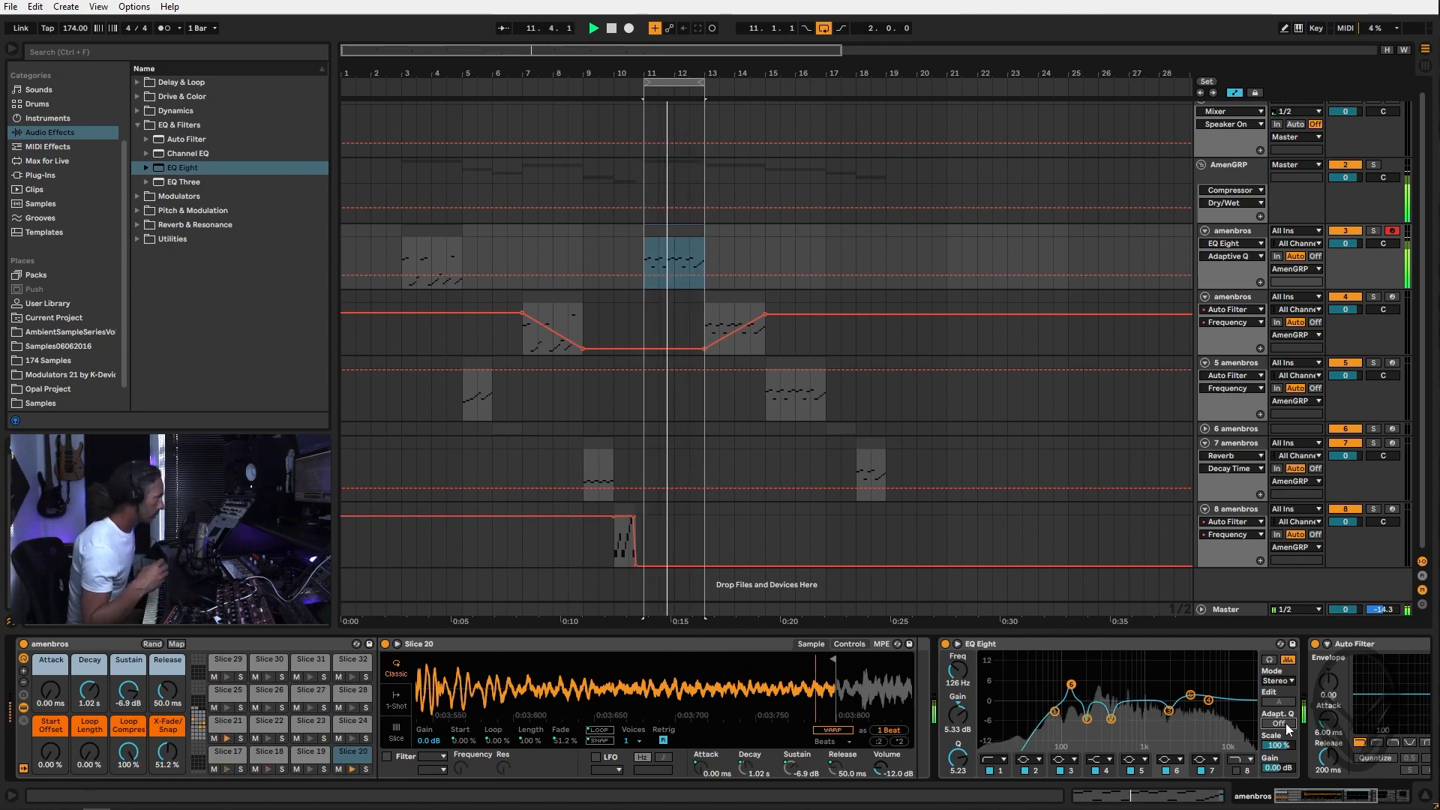
click(1283, 725)
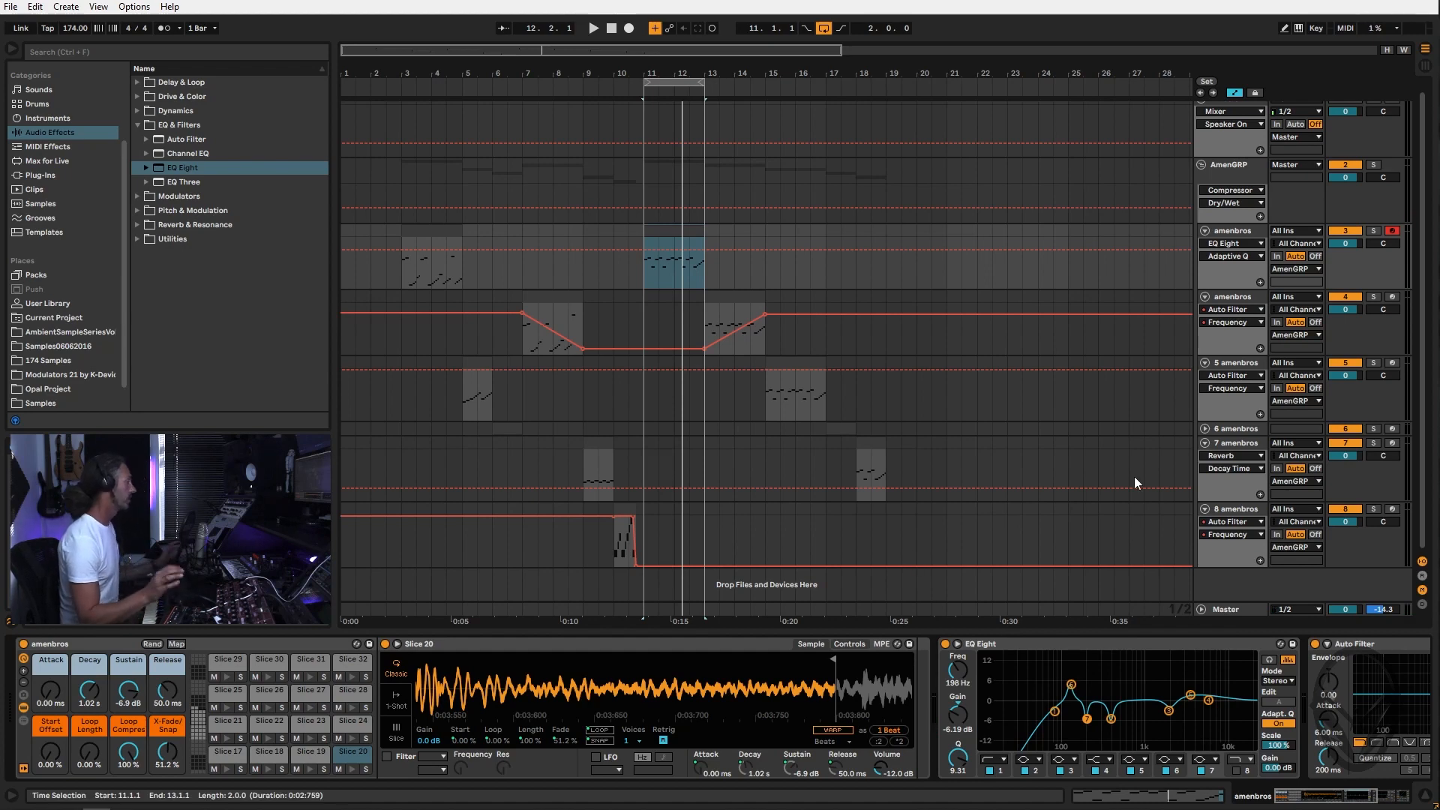
key(space)
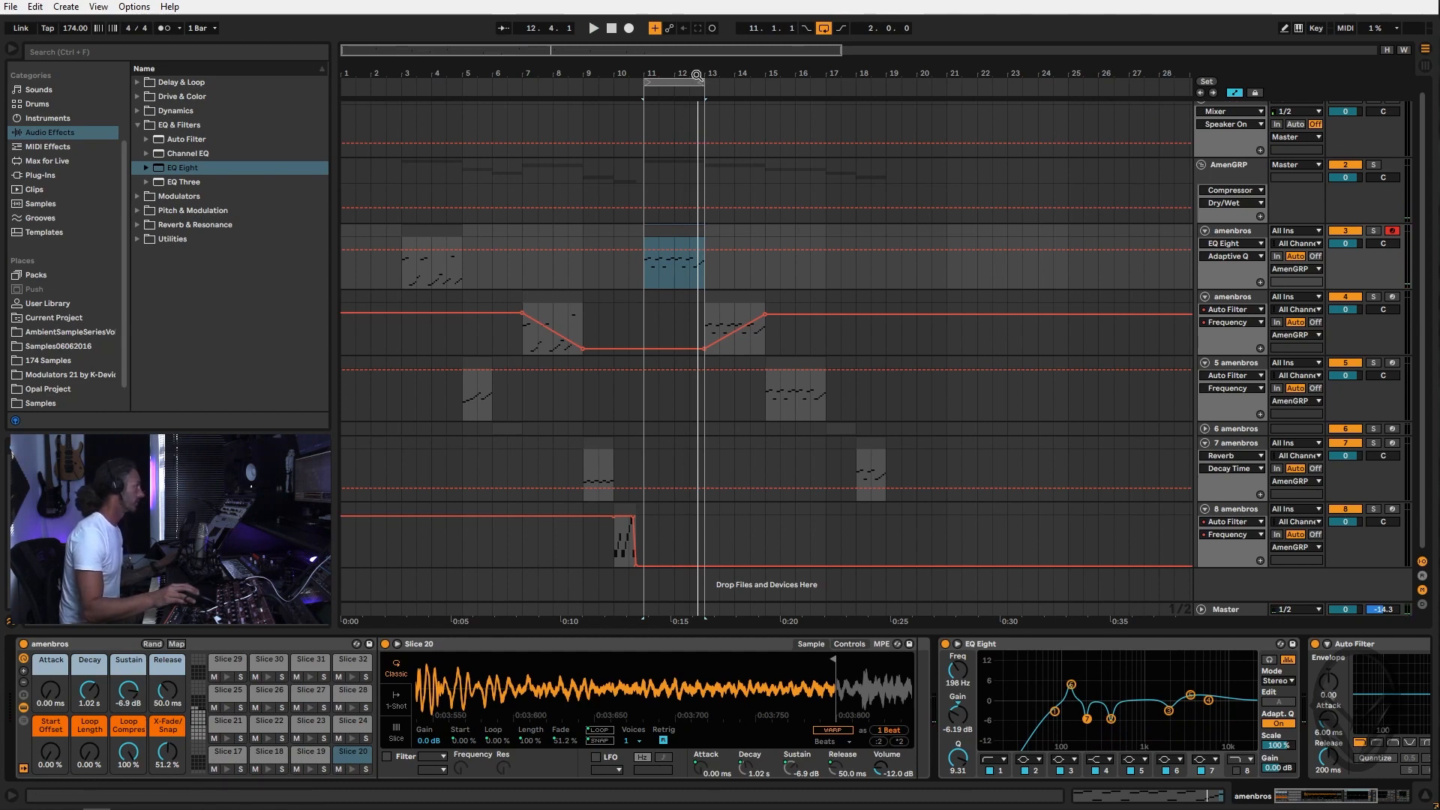
Extend the loop to bars 11 through 15 and show the second amenbros track's device chain
drag(730, 81, 763, 81)
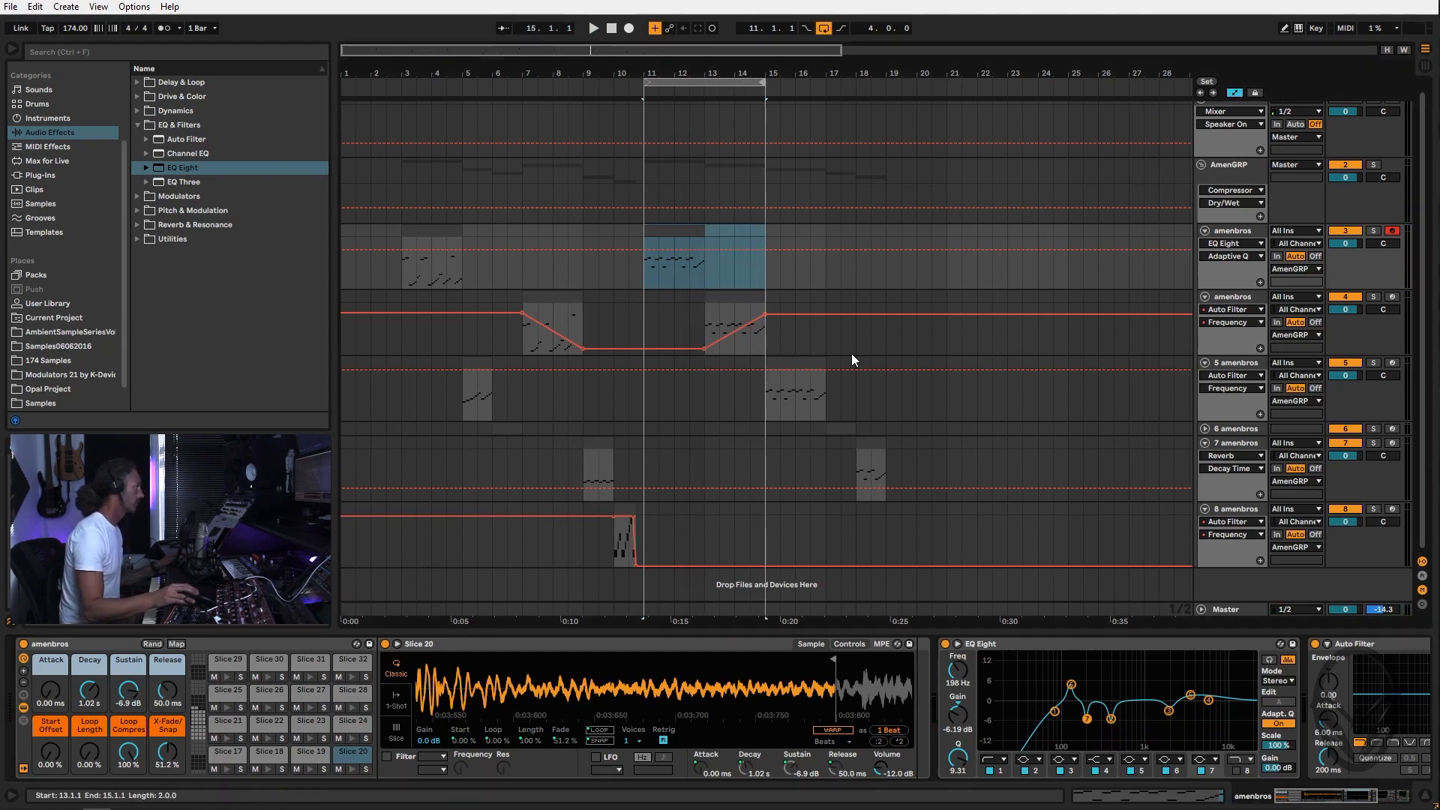
click(1243, 302)
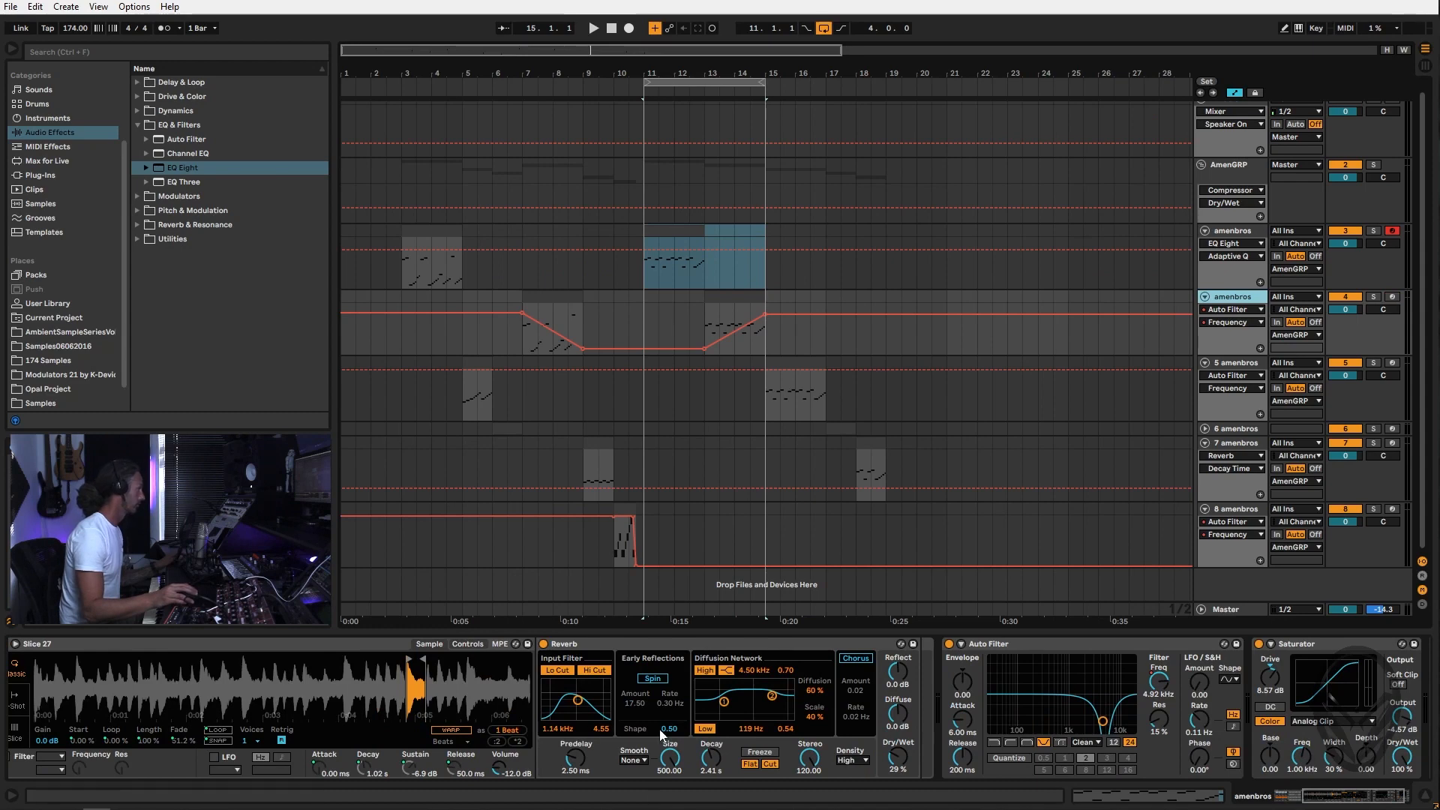
Audition the loop from bar 11 with the second amenbros track's Auto Filter bypassed, and switch the filter back on
drag(501, 694, 995, 674)
drag(1129, 697, 889, 686)
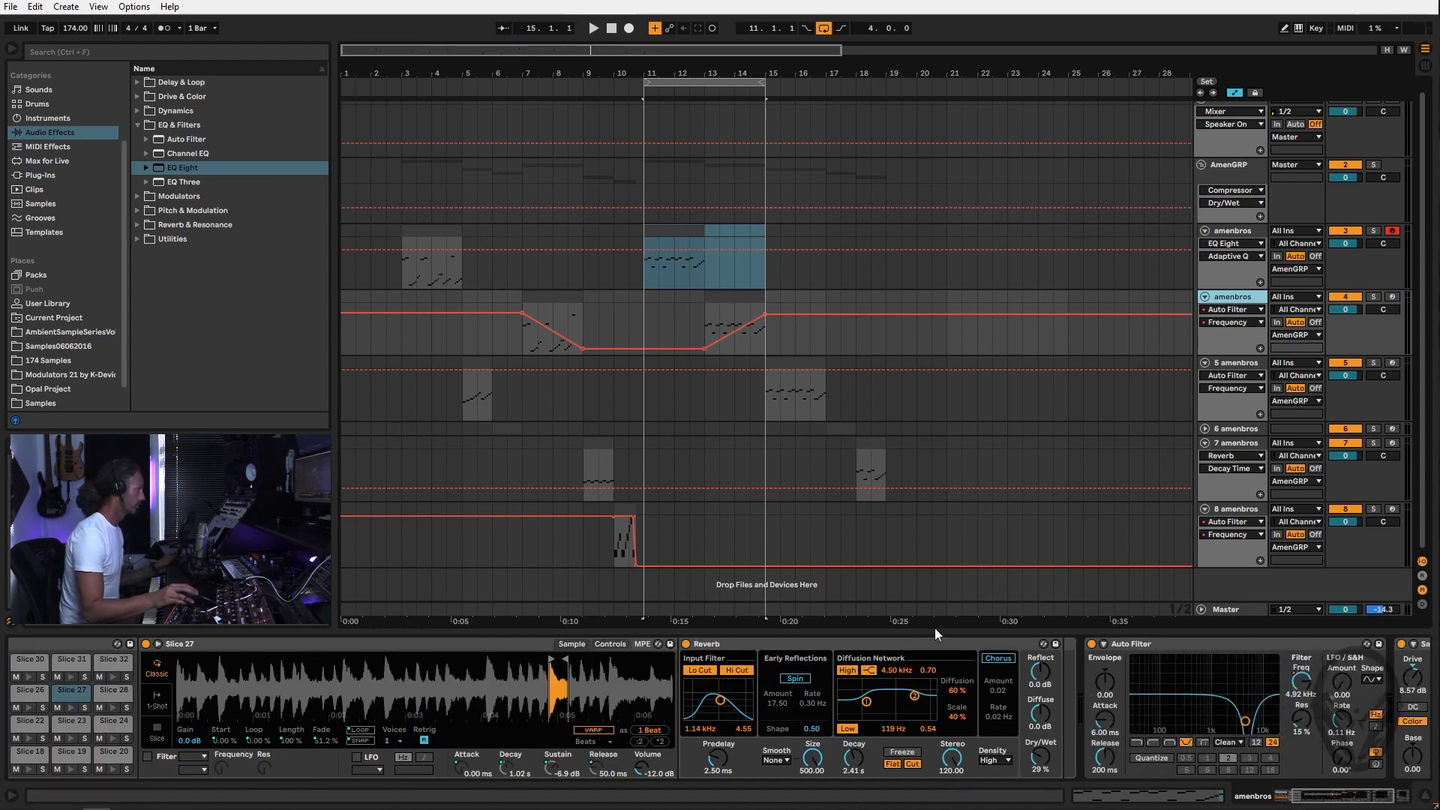
click(1095, 644)
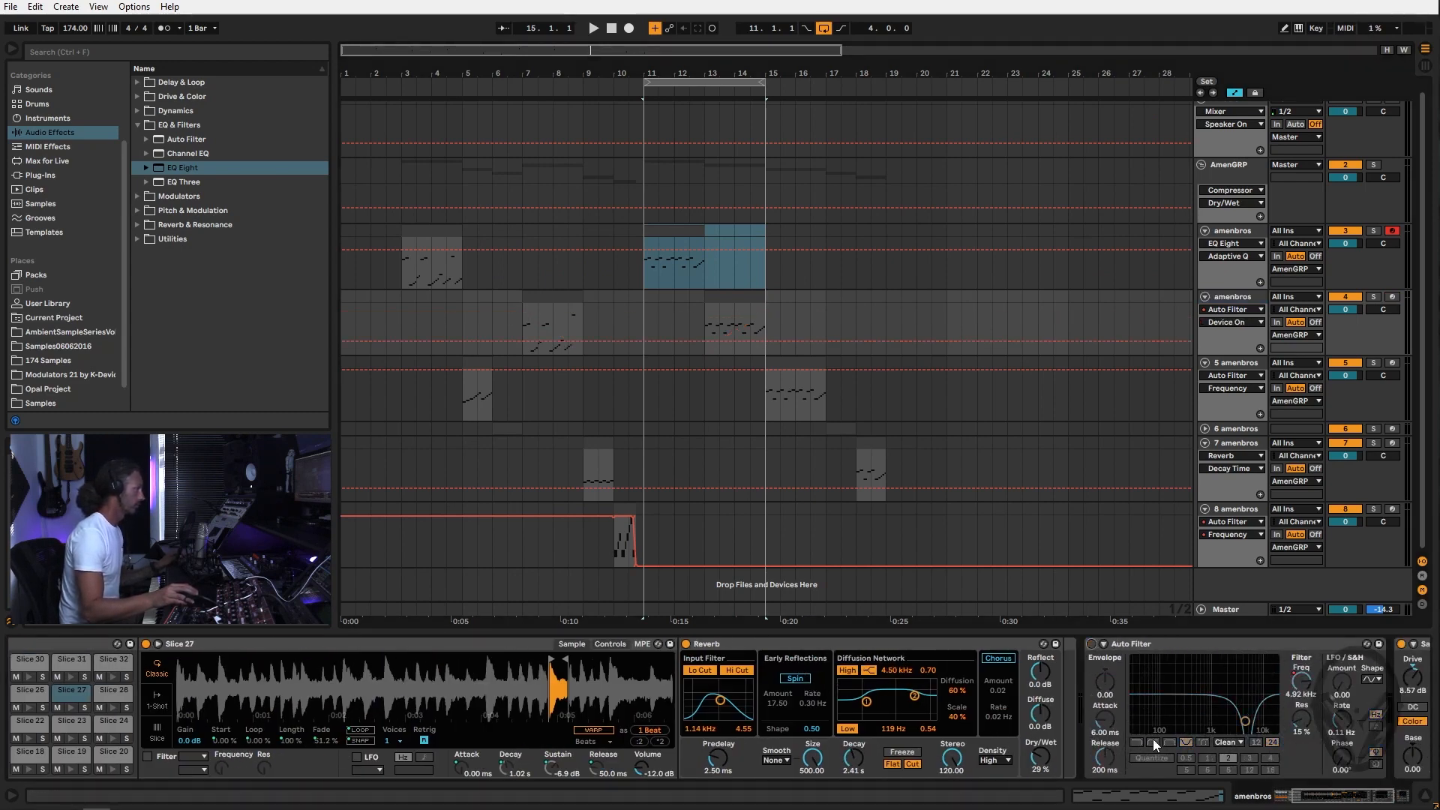
click(673, 232)
key(space)
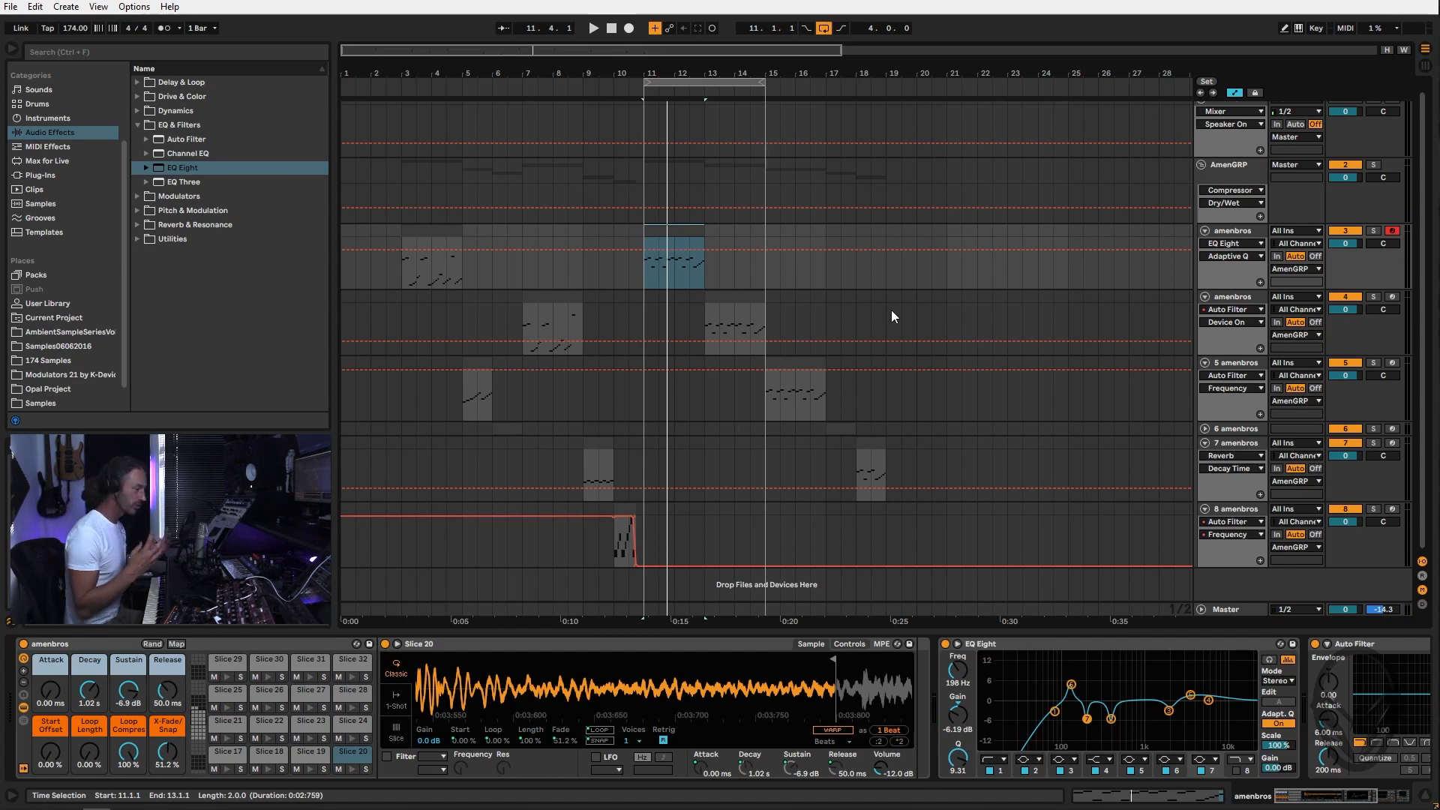
key(space)
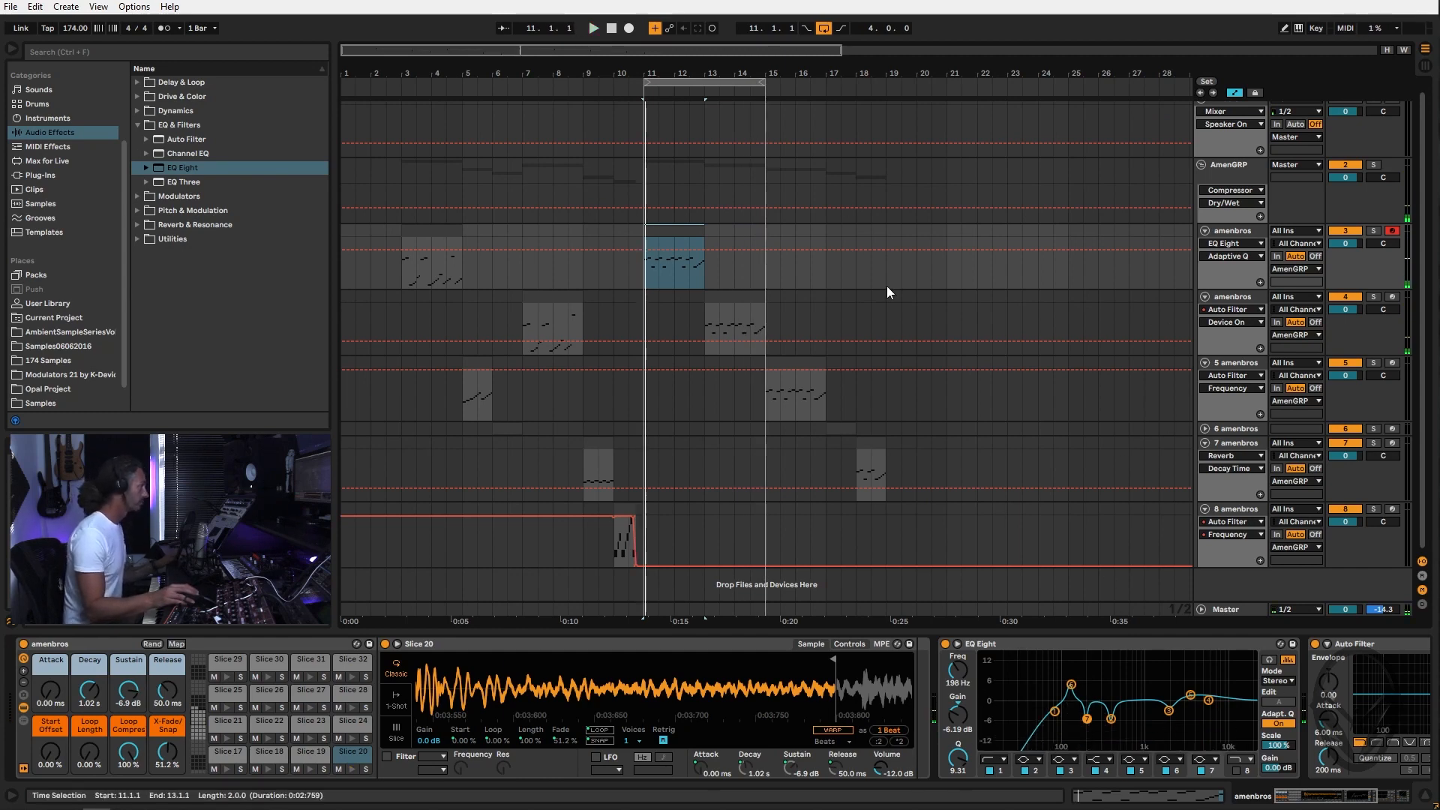
click(1232, 298)
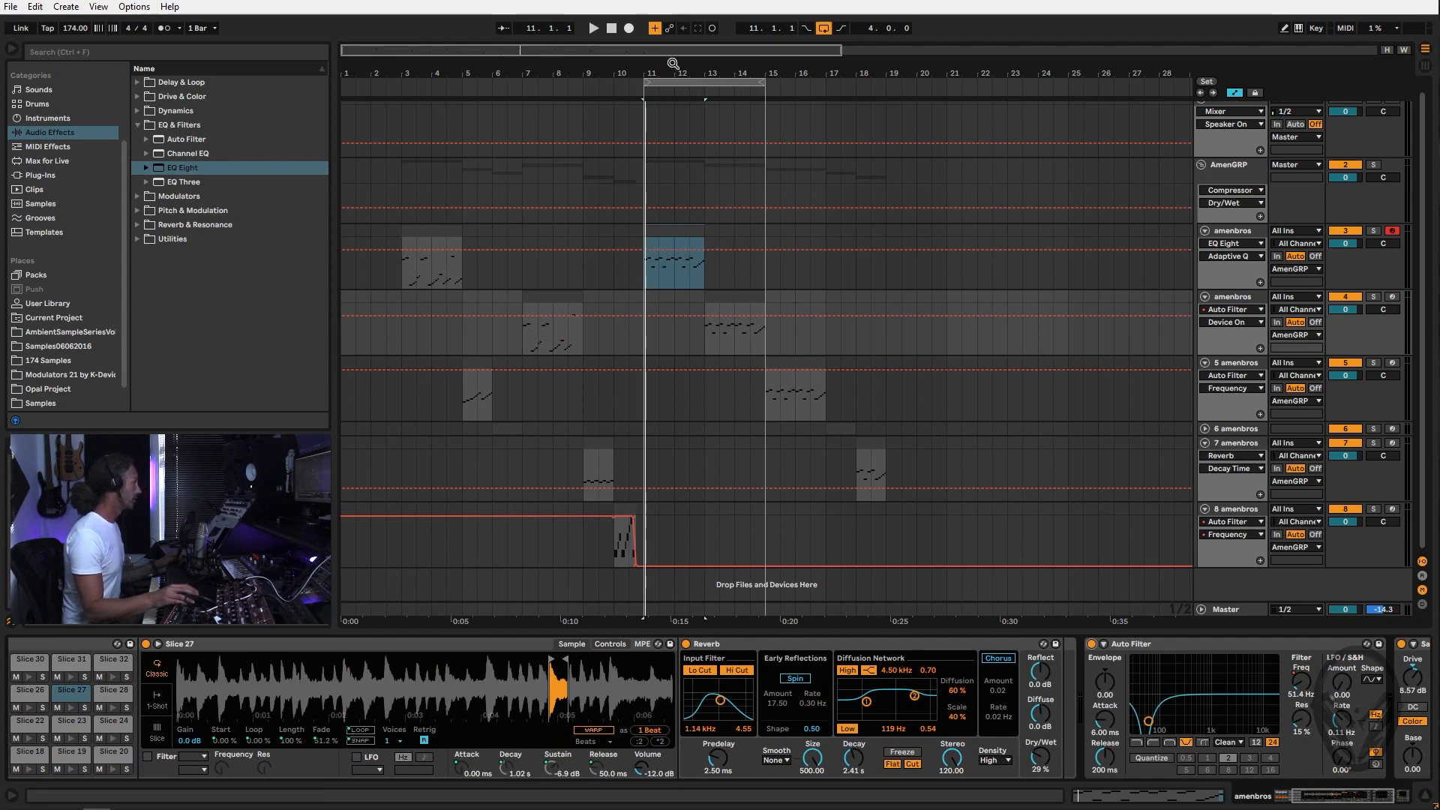
Extend the loop to span bars 3 through 19 and play back the full sixteen-bar arrangement
drag(647, 81, 404, 94)
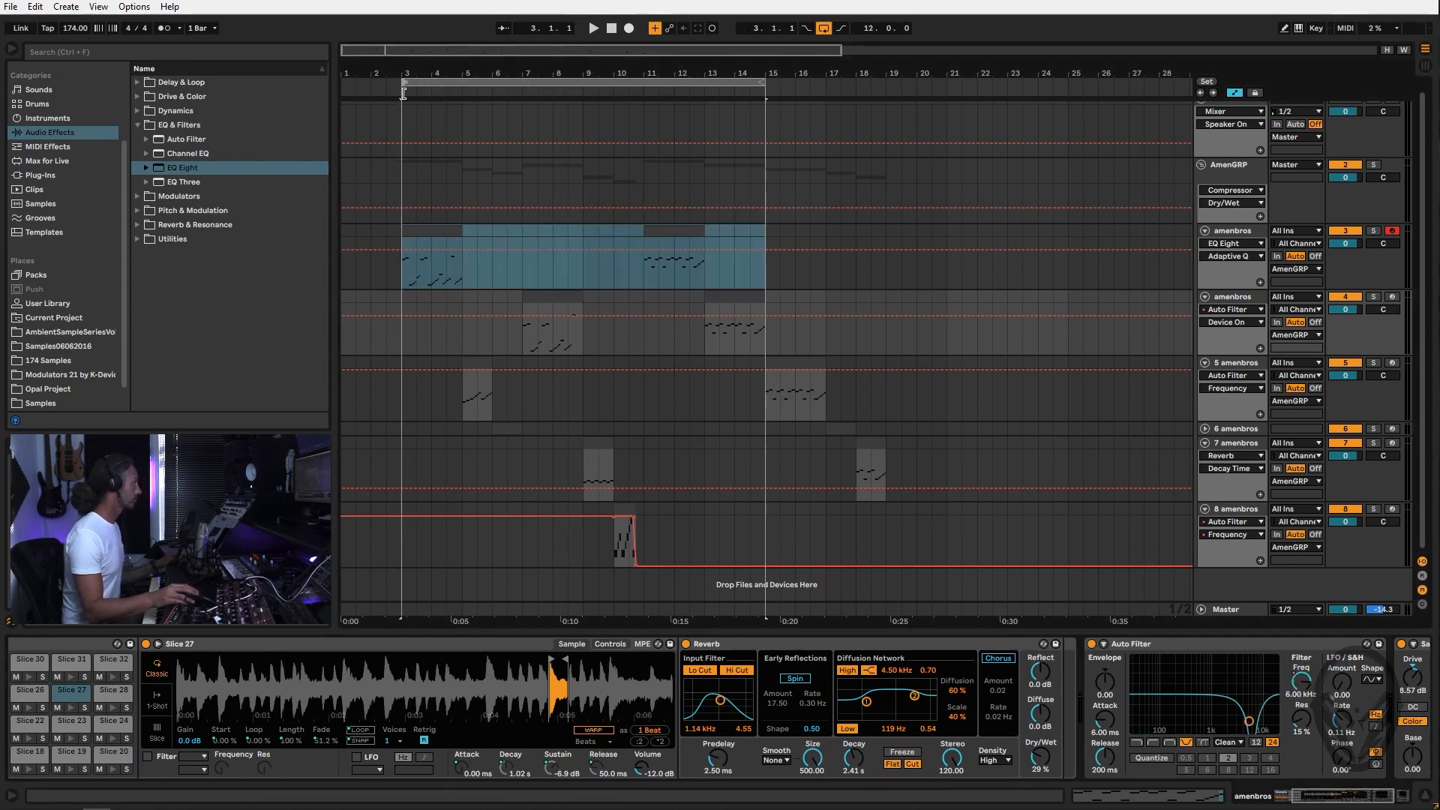
drag(773, 84, 889, 100)
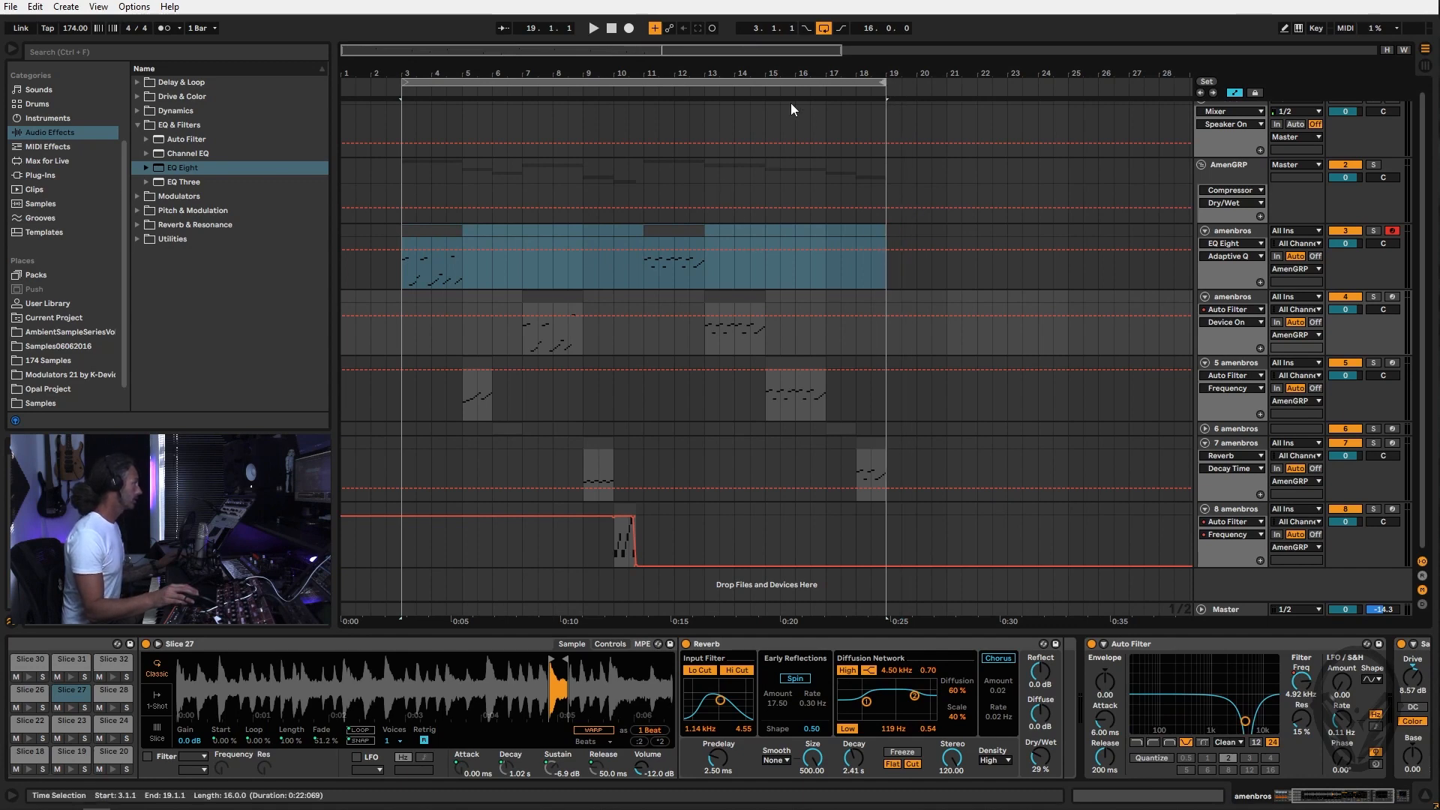
drag(717, 72, 791, 84)
key(space)
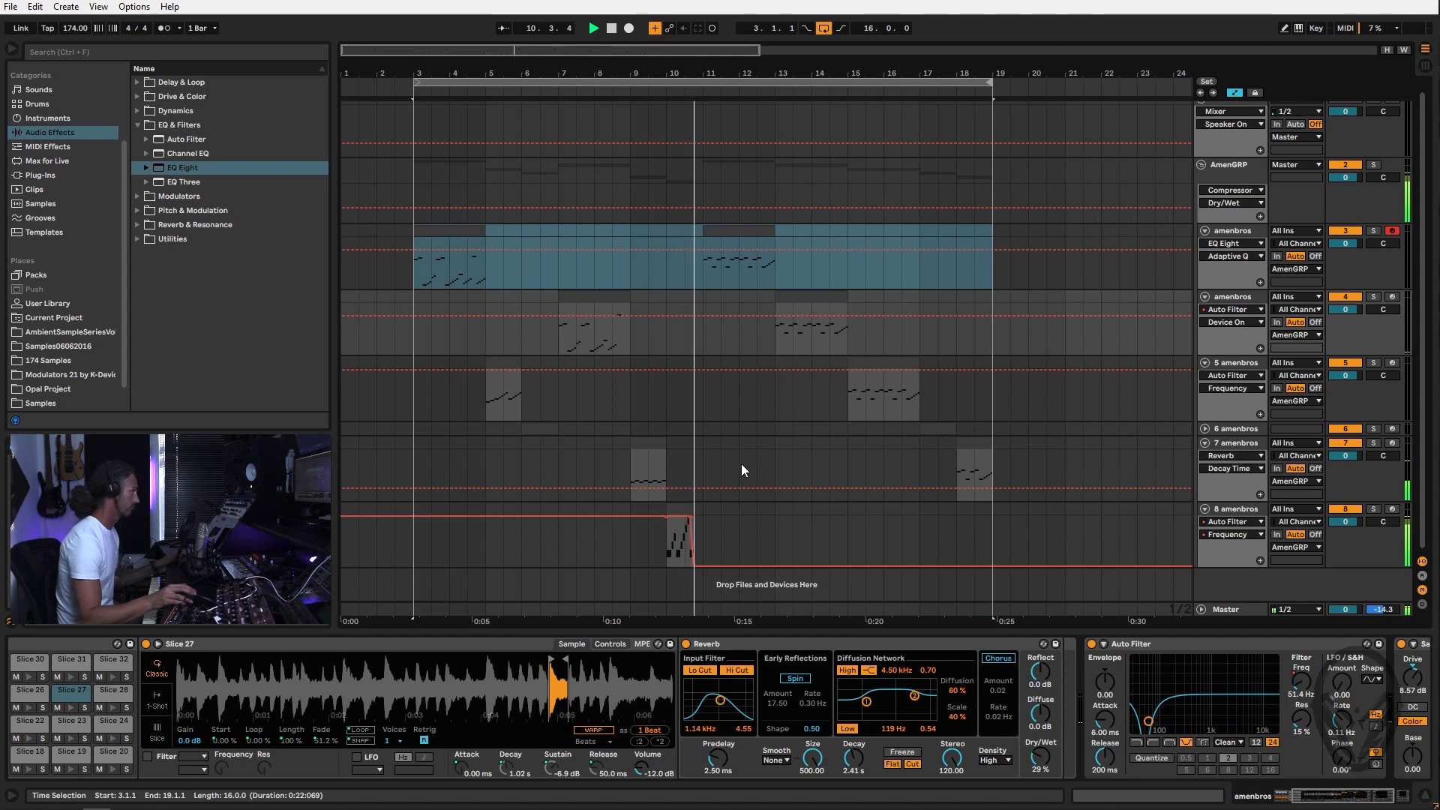
key(space)
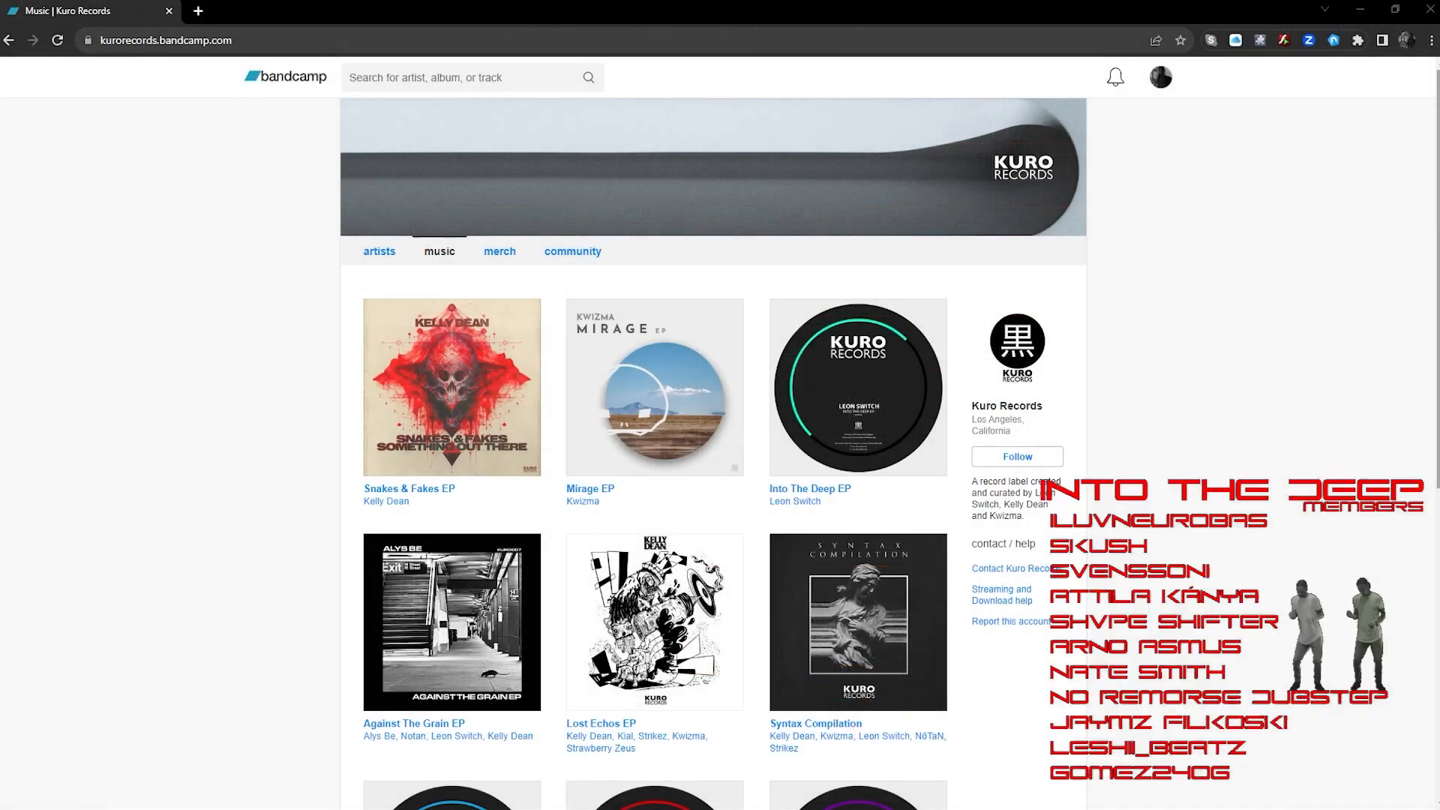
mouse_move(1435, 246)
mouse_down()
mouse_move(1417, 561)
mouse_move(1415, 227)
mouse_up()
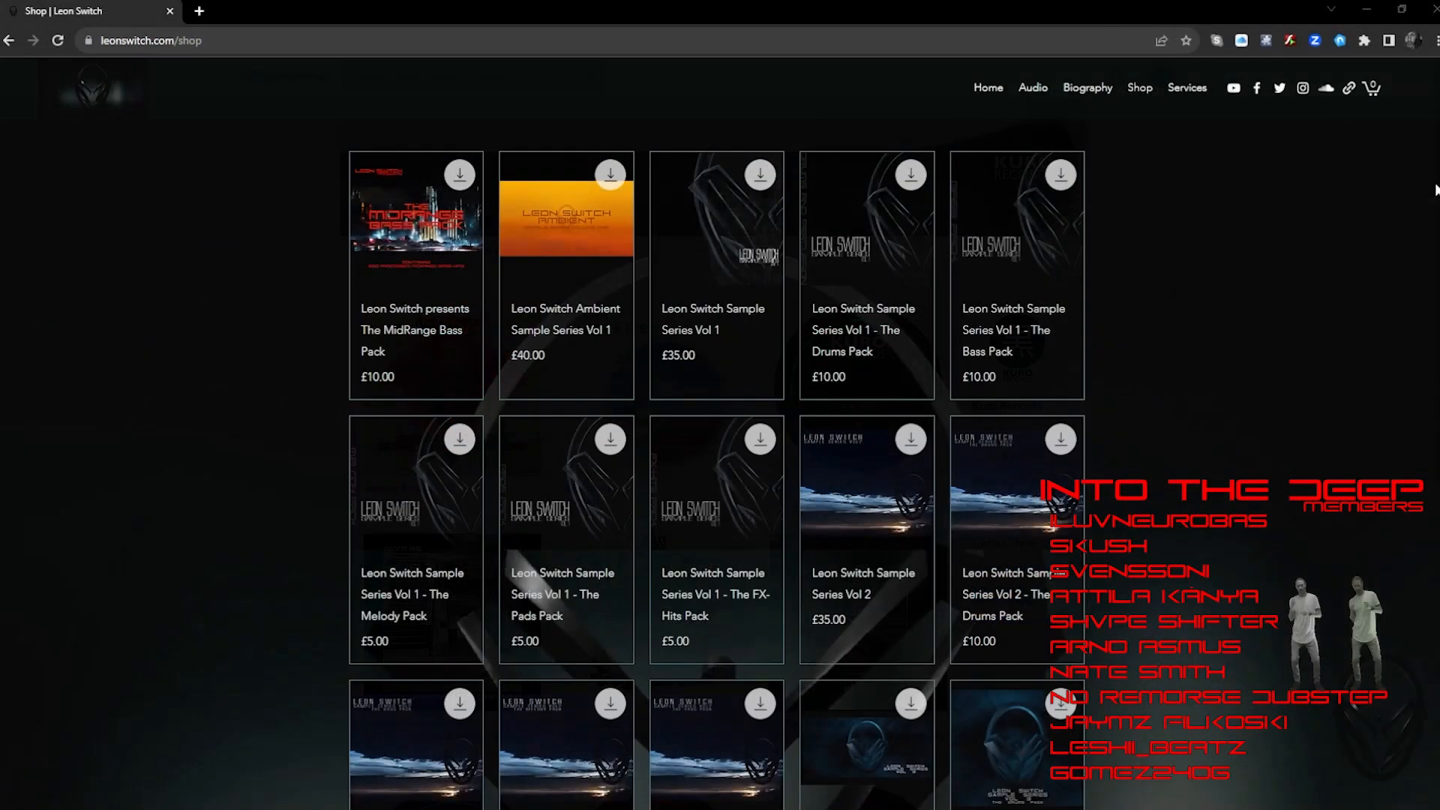
scroll(717, 465, down, 2)
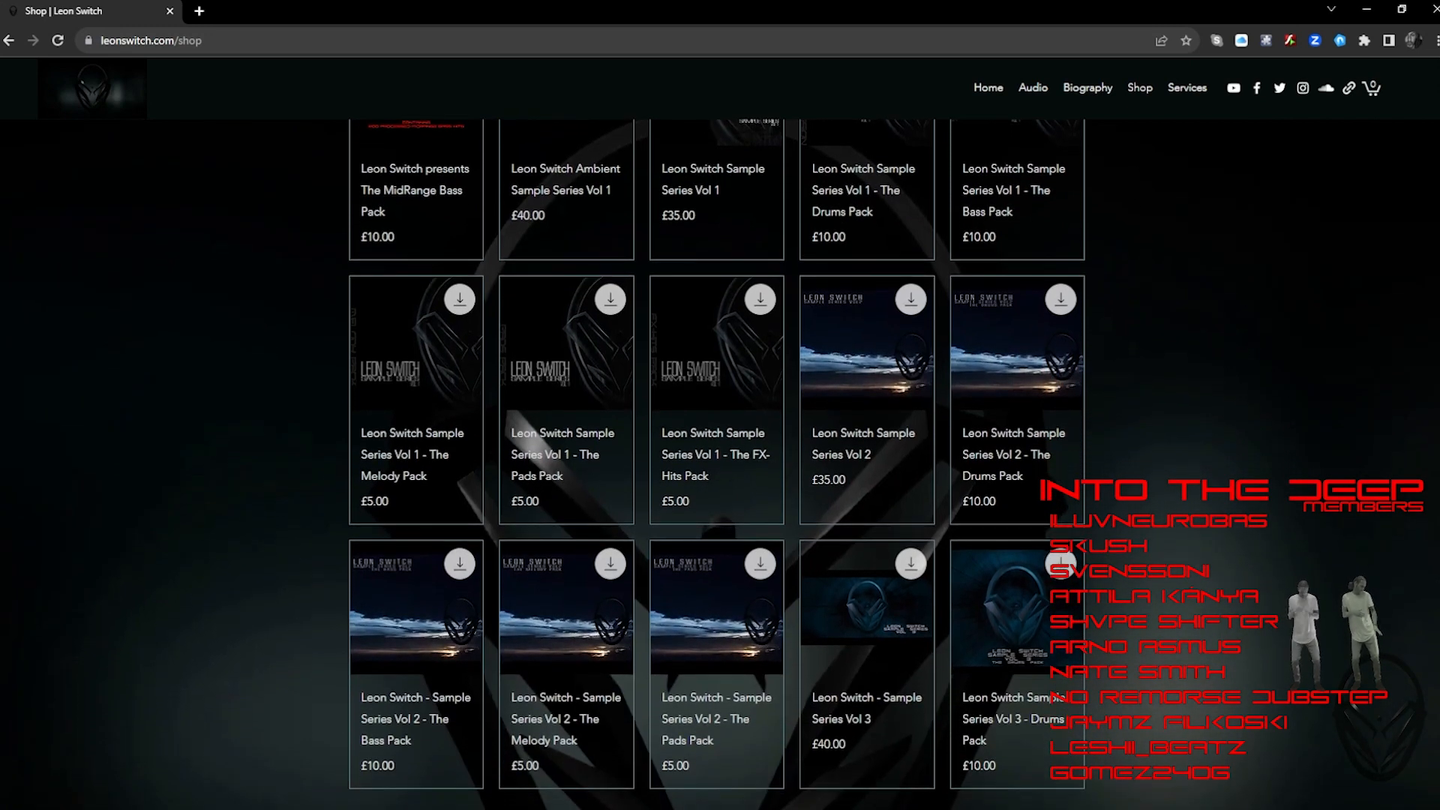
scroll(717, 465, down, 1)
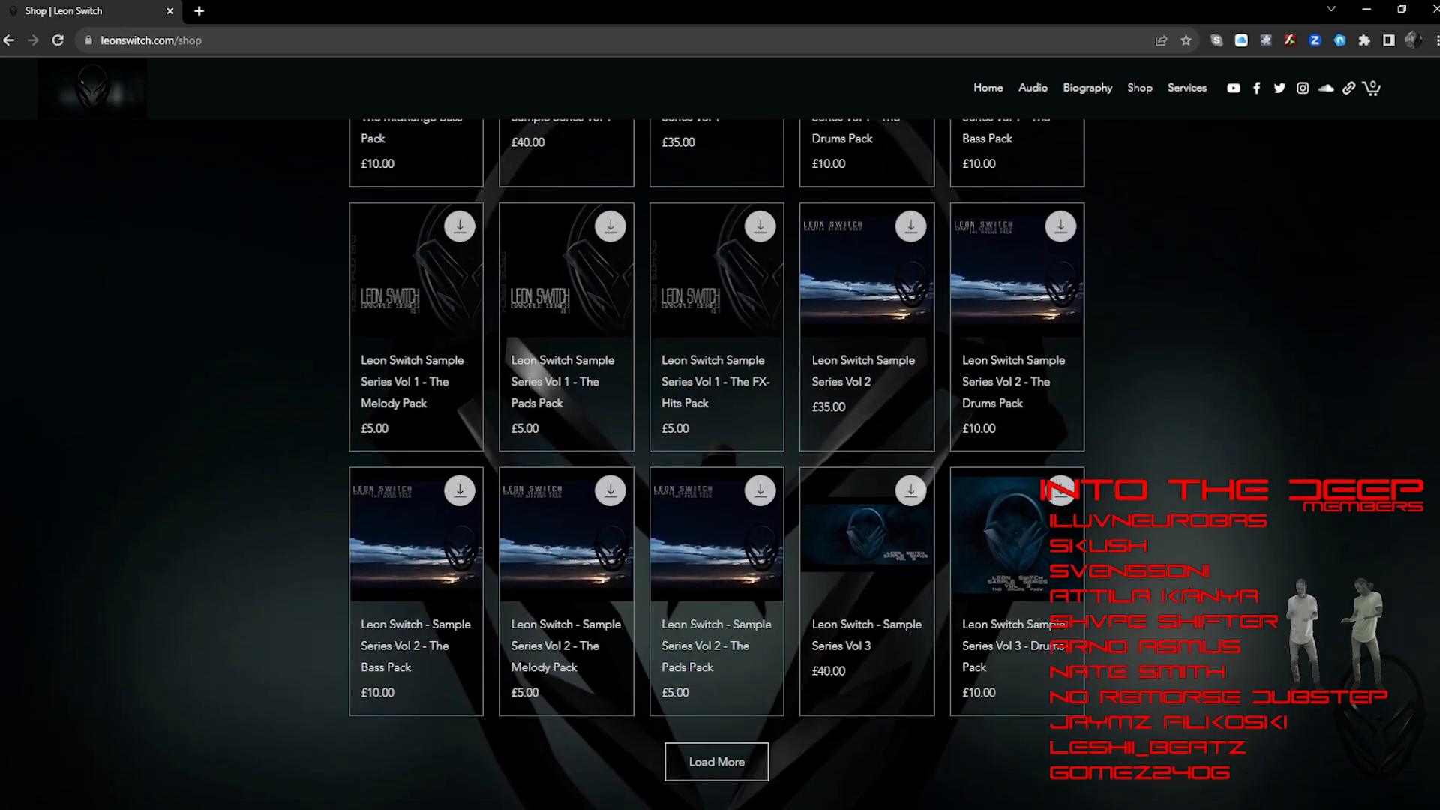
scroll(717, 466, up, 2)
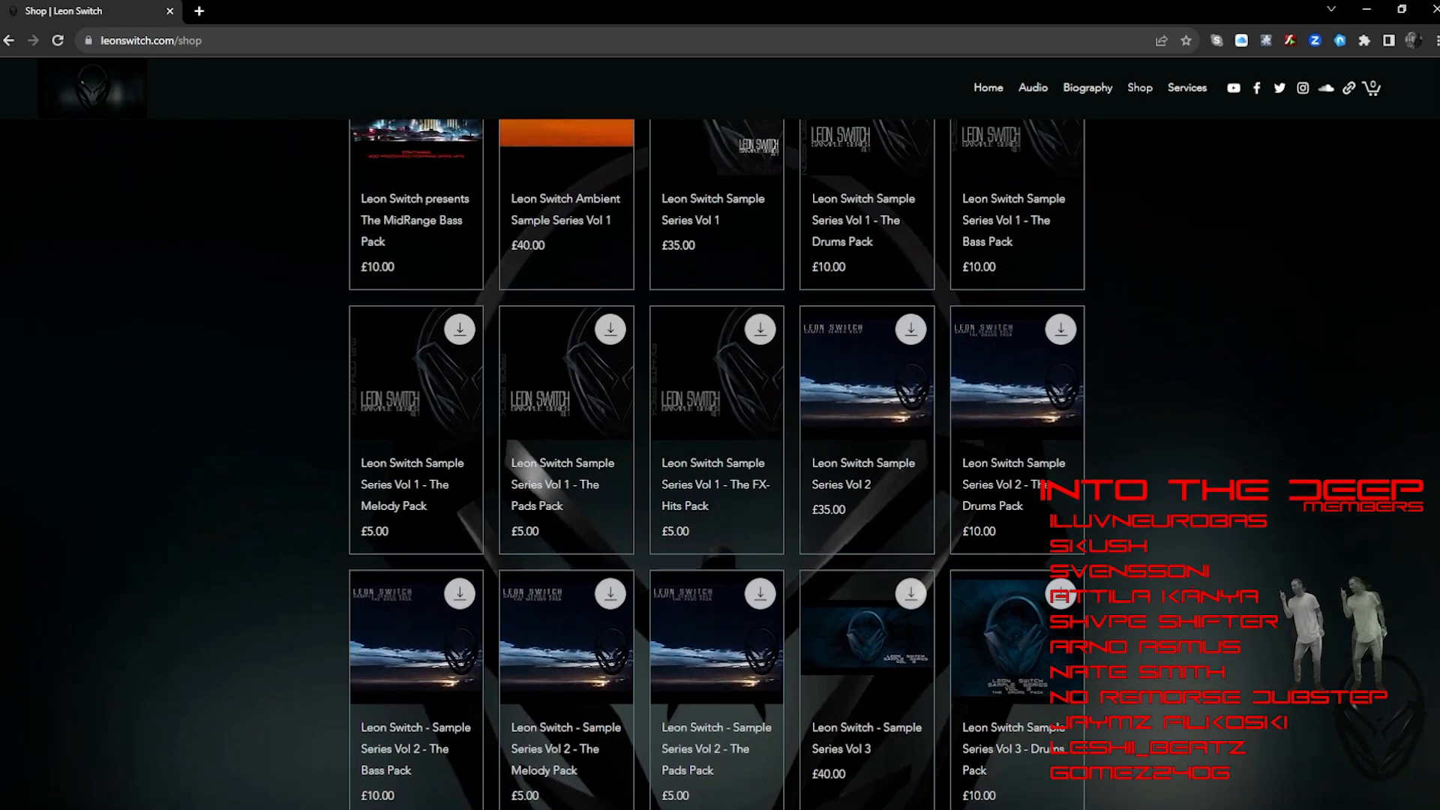
scroll(717, 465, up, 1)
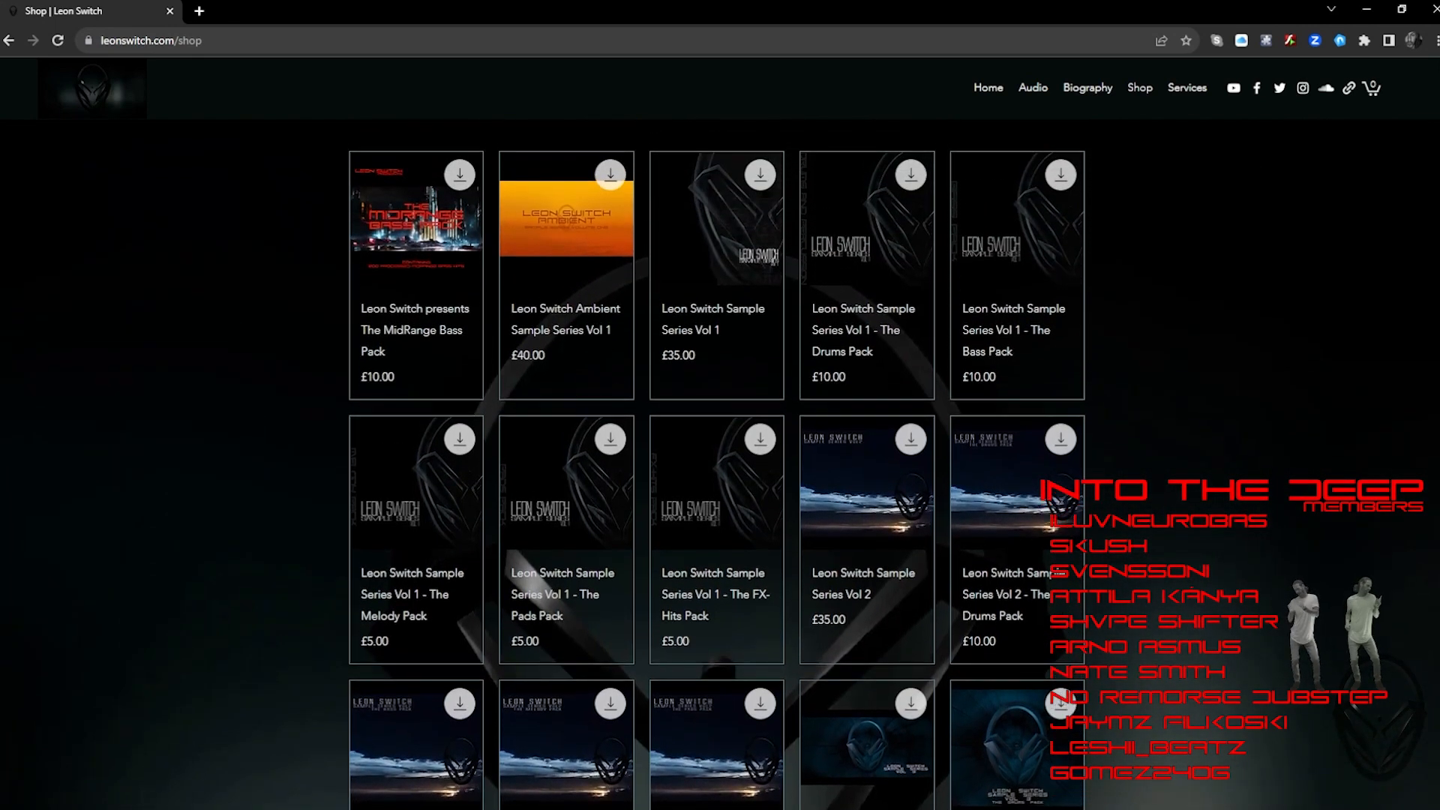